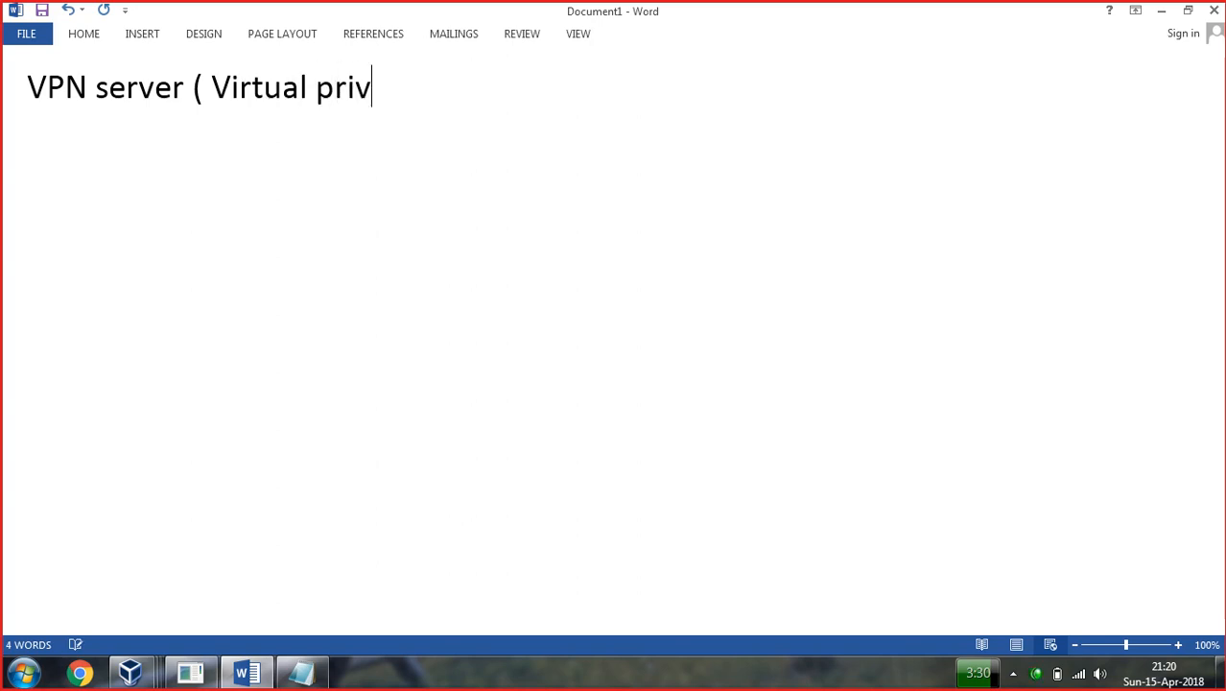
# Type the heading 'VPN server ( Virtual private network )' with 'Provide security' below, then select both lines.
pyautogui.write('ate network')
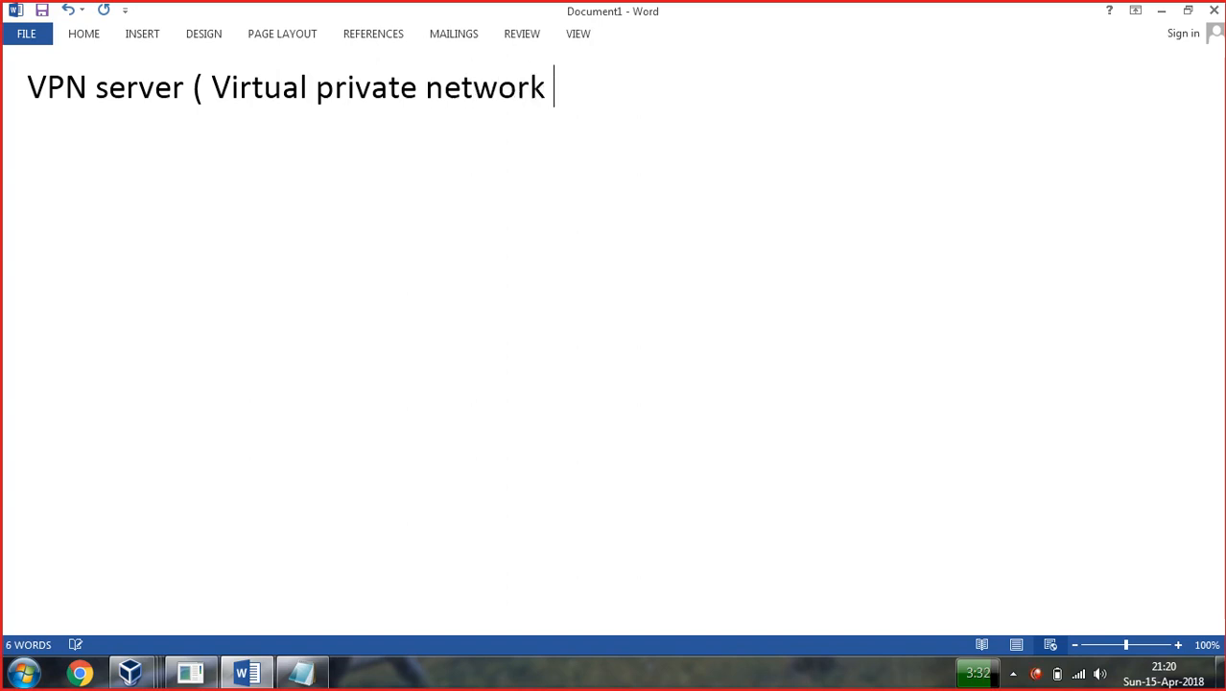
pyautogui.press('Return')
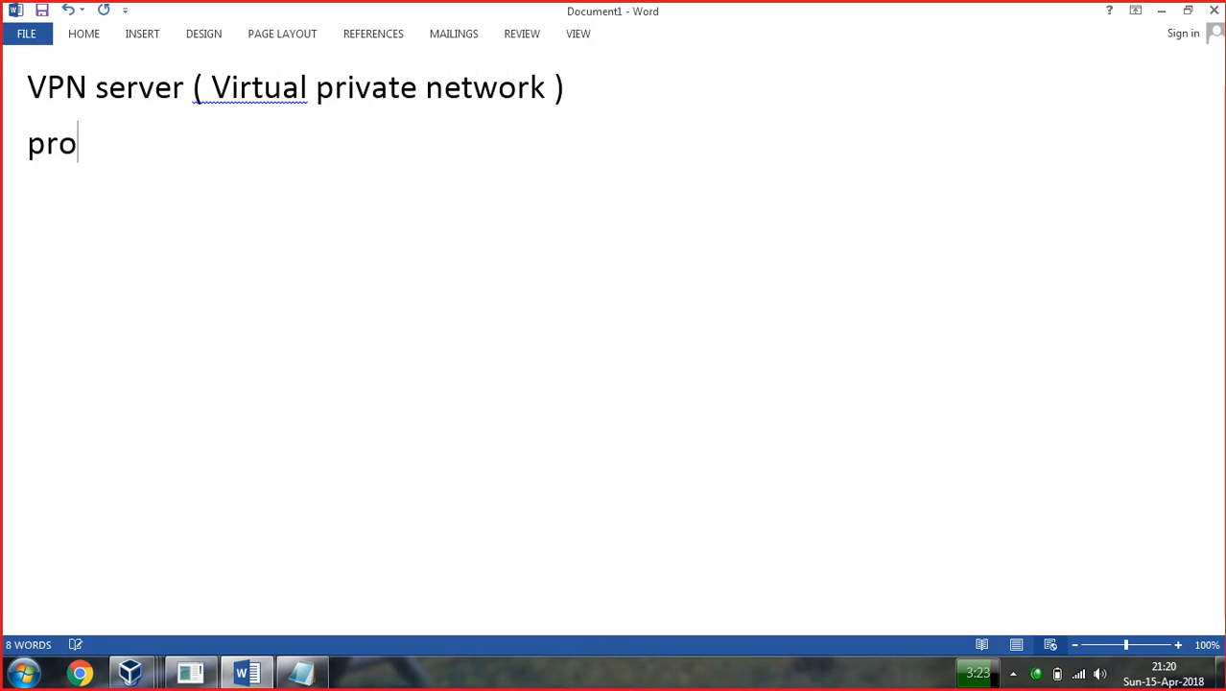
pyautogui.write('vide security')
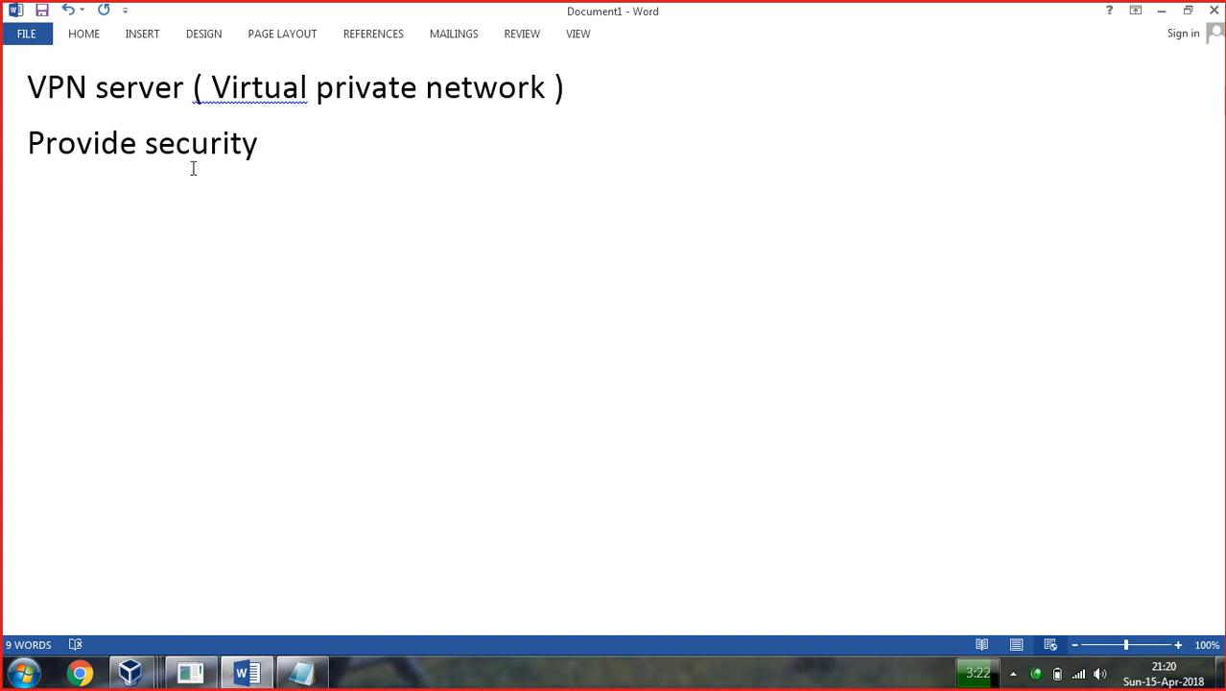
pyautogui.moveTo(302, 154); pyautogui.dragTo(13, 76)
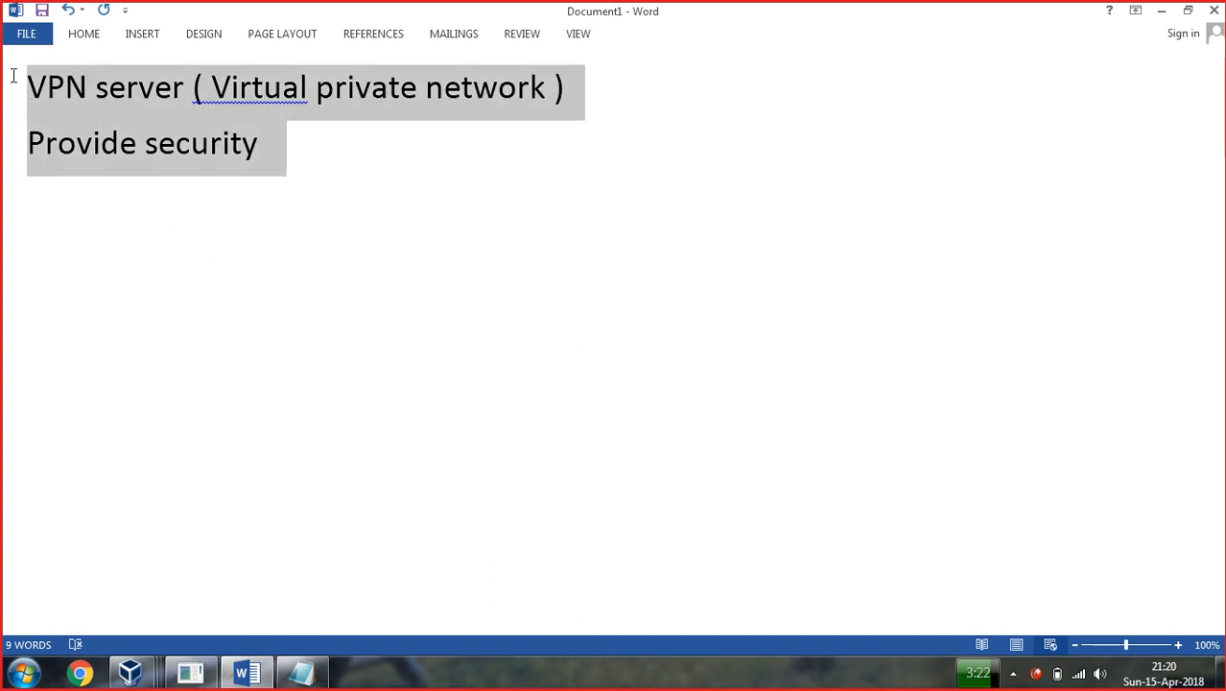
# Turn on the annotation pen and draw a left box, a WAN cloud and two right-hand boxes in red.
pyautogui.click(509, 681)
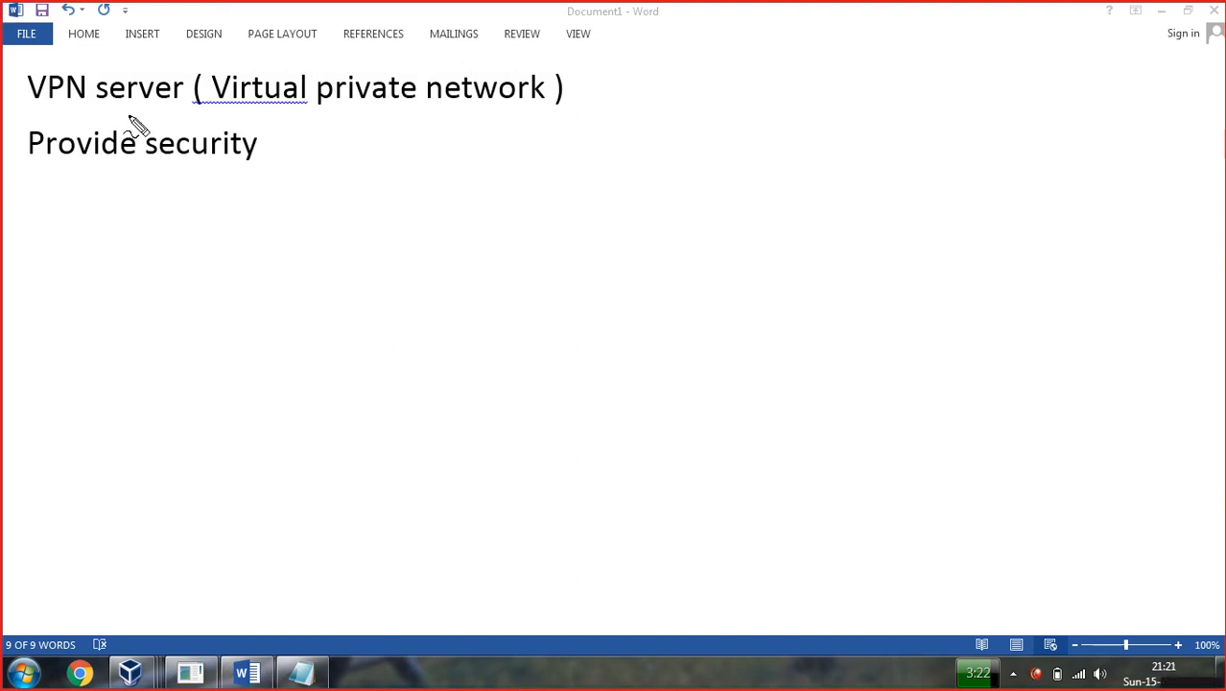
pyautogui.moveTo(189, 238)
pyautogui.mouseDown()
pyautogui.moveTo(117, 242)
pyautogui.moveTo(122, 365)
pyautogui.mouseUp()
pyautogui.moveTo(204, 235)
pyautogui.mouseDown()
pyautogui.moveTo(219, 368)
pyautogui.moveTo(125, 367)
pyautogui.moveTo(164, 396)
pyautogui.mouseUp()
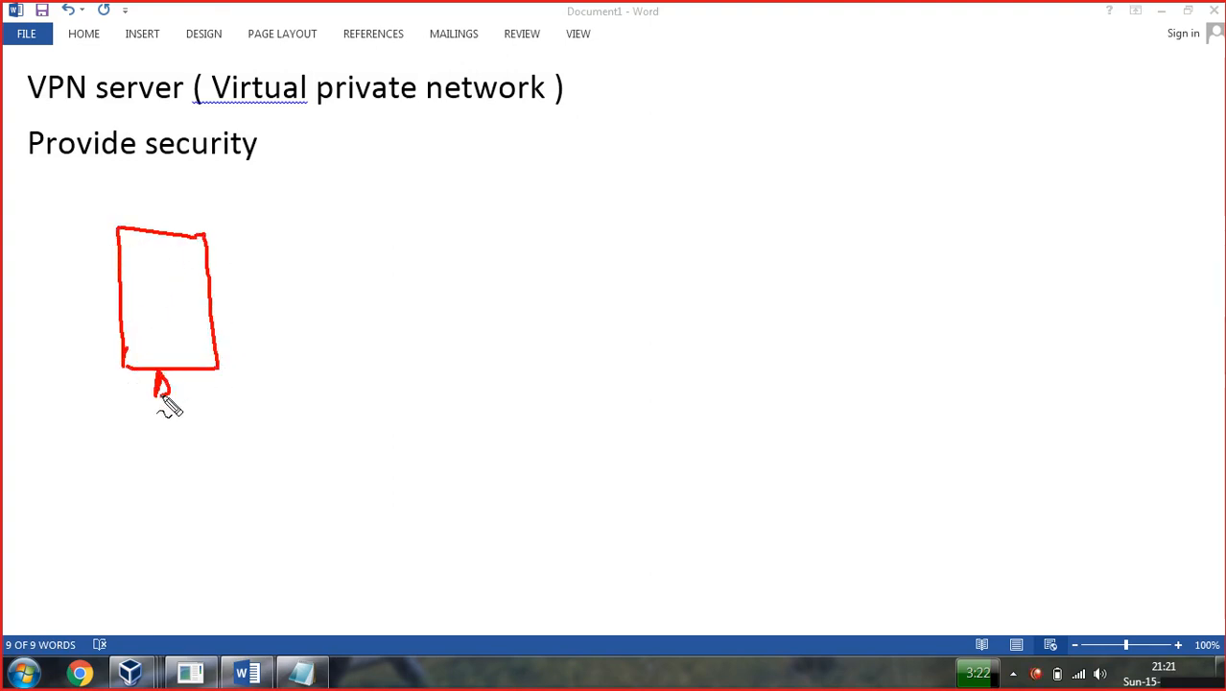
pyautogui.moveTo(491, 219)
pyautogui.mouseDown()
pyautogui.moveTo(461, 259)
pyautogui.moveTo(449, 347)
pyautogui.moveTo(501, 326)
pyautogui.moveTo(550, 254)
pyautogui.moveTo(495, 216)
pyautogui.moveTo(528, 169)
pyautogui.moveTo(582, 175)
pyautogui.moveTo(561, 168)
pyautogui.moveTo(624, 131)
pyautogui.moveTo(637, 156)
pyautogui.mouseUp()
pyautogui.moveTo(970, 133)
pyautogui.mouseDown()
pyautogui.moveTo(923, 142)
pyautogui.moveTo(926, 235)
pyautogui.moveTo(974, 149)
pyautogui.moveTo(980, 170)
pyautogui.moveTo(925, 242)
pyautogui.mouseUp()
pyautogui.moveTo(992, 358)
pyautogui.mouseDown()
pyautogui.moveTo(914, 379)
pyautogui.moveTo(924, 449)
pyautogui.mouseUp()
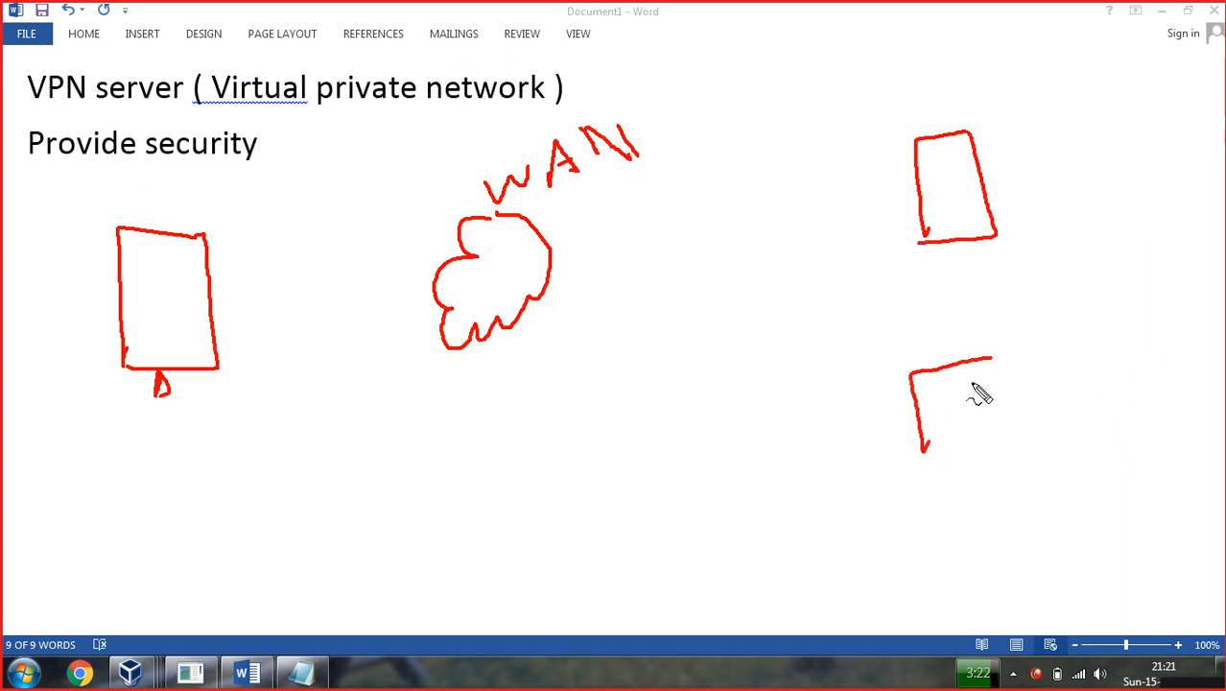
pyautogui.moveTo(992, 361)
pyautogui.mouseDown()
pyautogui.moveTo(960, 451)
pyautogui.moveTo(923, 453)
pyautogui.mouseUp()
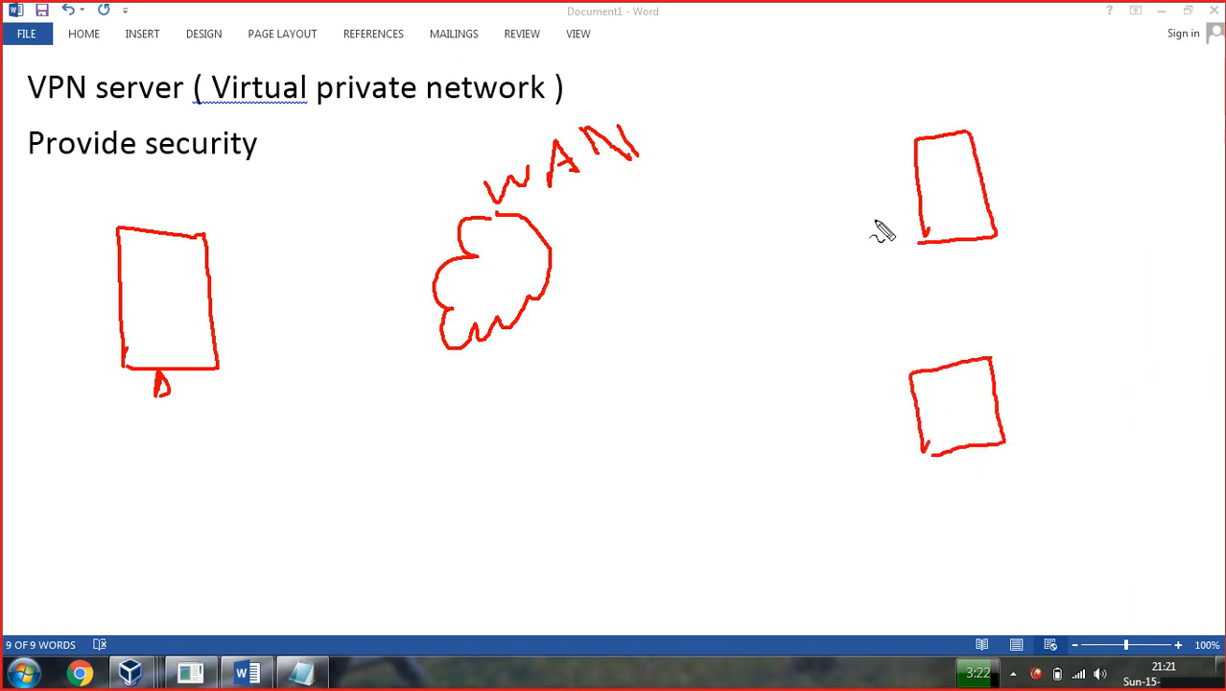
# Connect the cloud to all three boxes and handwrite the WAN and USA labels.
pyautogui.moveTo(211, 285); pyautogui.dragTo(451, 260)
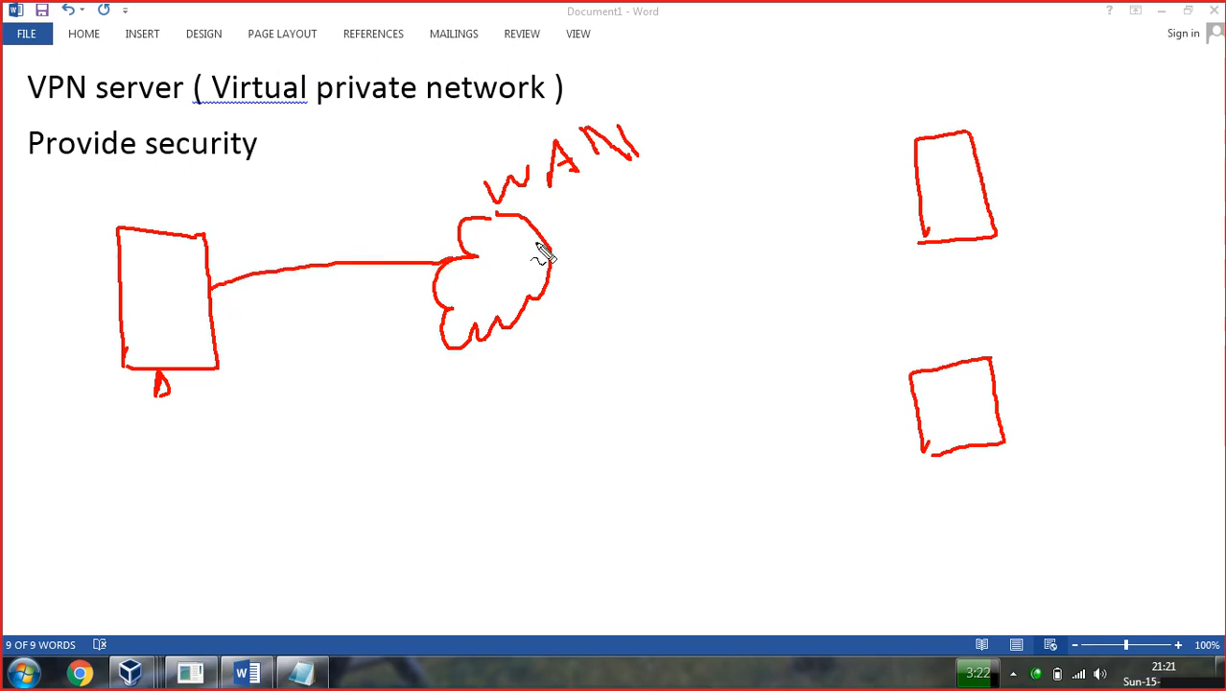
pyautogui.moveTo(547, 234)
pyautogui.mouseDown()
pyautogui.moveTo(576, 215)
pyautogui.moveTo(902, 163)
pyautogui.mouseUp()
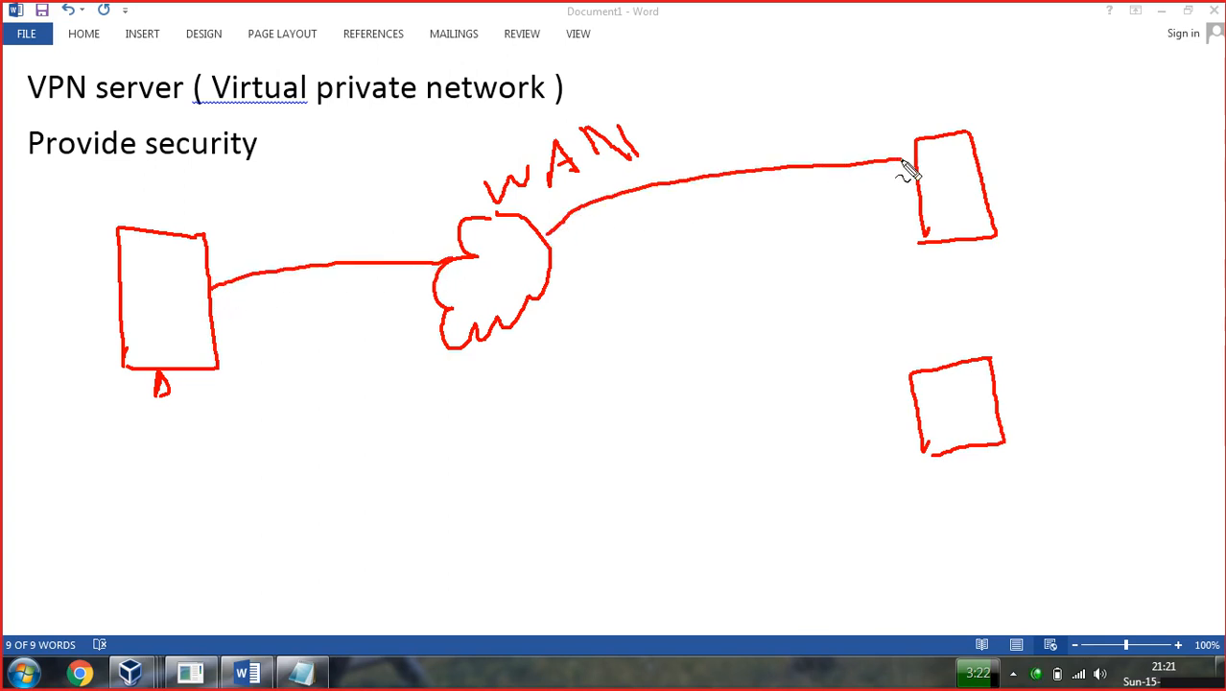
pyautogui.moveTo(533, 302)
pyautogui.mouseDown()
pyautogui.moveTo(780, 402)
pyautogui.moveTo(910, 412)
pyautogui.mouseUp()
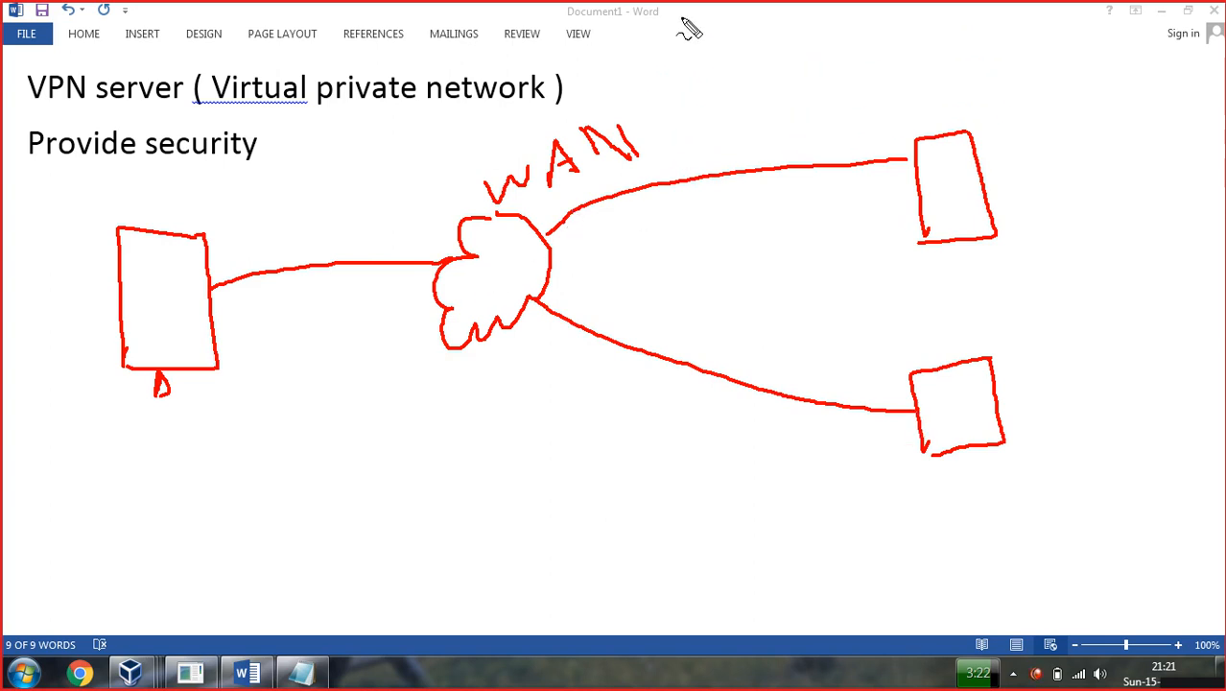
pyautogui.moveTo(654, 96); pyautogui.dragTo(656, 151)
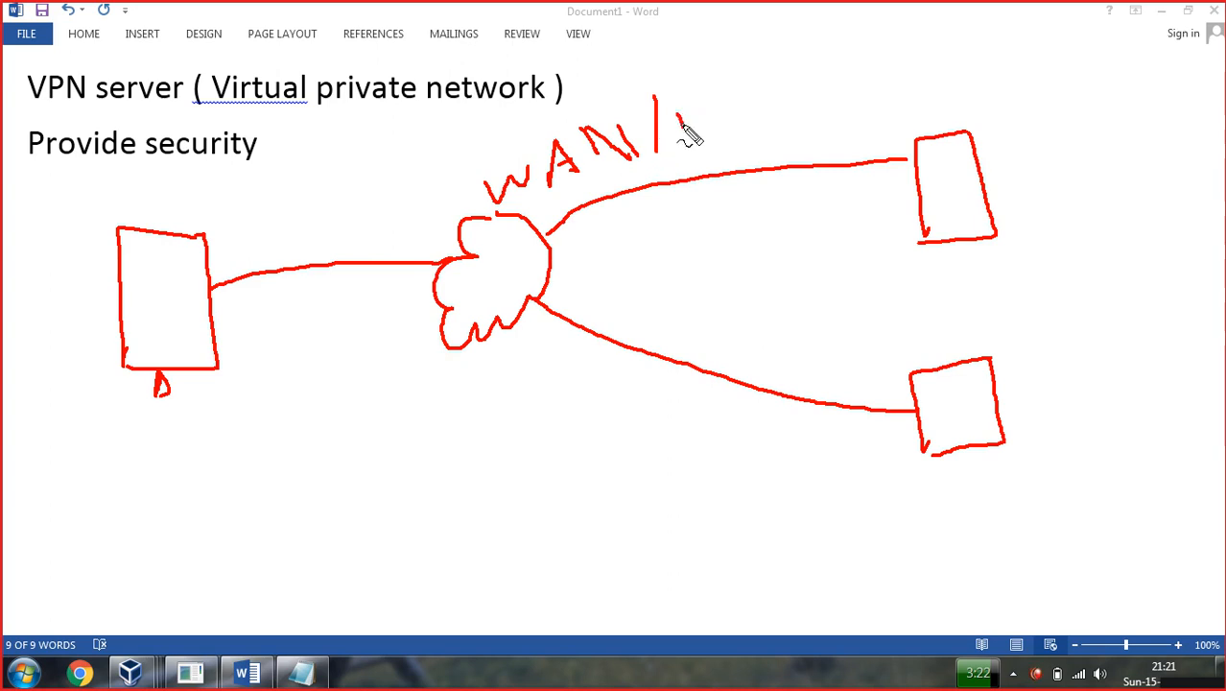
pyautogui.moveTo(681, 110)
pyautogui.mouseDown()
pyautogui.moveTo(681, 126)
pyautogui.moveTo(715, 107)
pyautogui.mouseUp()
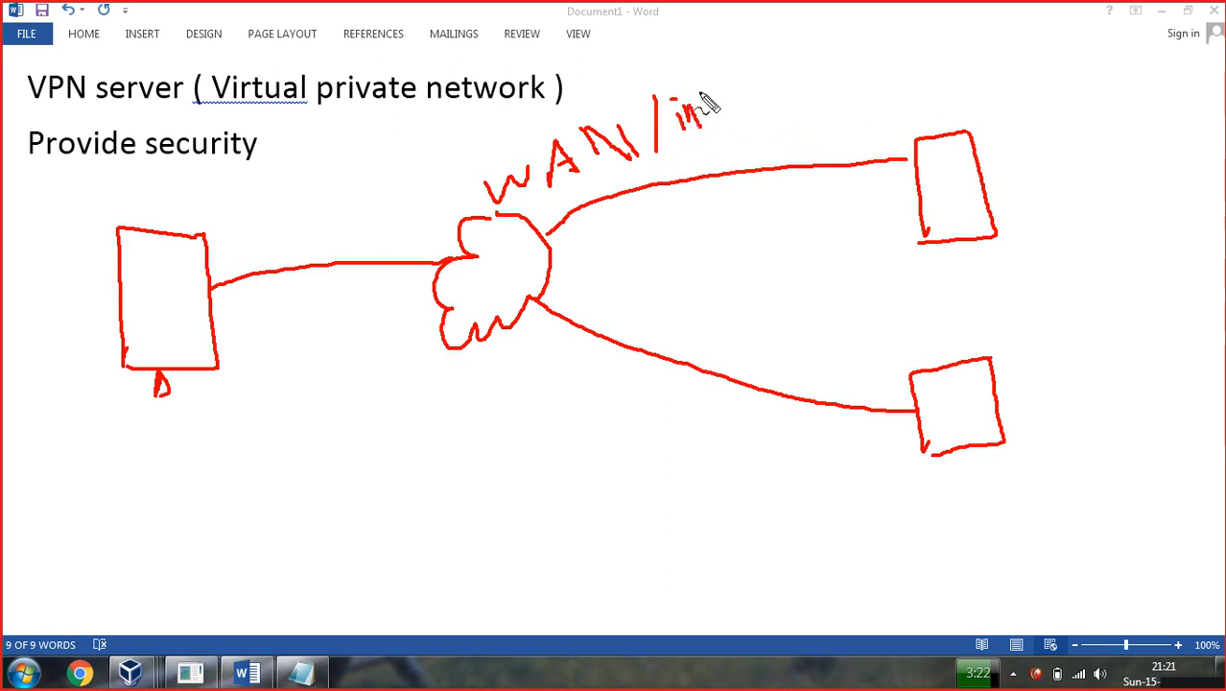
pyautogui.moveTo(180, 188)
pyautogui.mouseDown()
pyautogui.moveTo(161, 200)
pyautogui.moveTo(124, 175)
pyautogui.moveTo(188, 213)
pyautogui.mouseUp()
pyautogui.moveTo(117, 232)
pyautogui.mouseDown()
pyautogui.moveTo(128, 226)
pyautogui.moveTo(90, 212)
pyautogui.moveTo(58, 232)
pyautogui.mouseUp()
pyautogui.moveTo(927, 62)
pyautogui.mouseDown()
pyautogui.moveTo(943, 80)
pyautogui.moveTo(960, 69)
pyautogui.moveTo(970, 92)
pyautogui.moveTo(1003, 77)
pyautogui.moveTo(993, 70)
pyautogui.mouseUp()
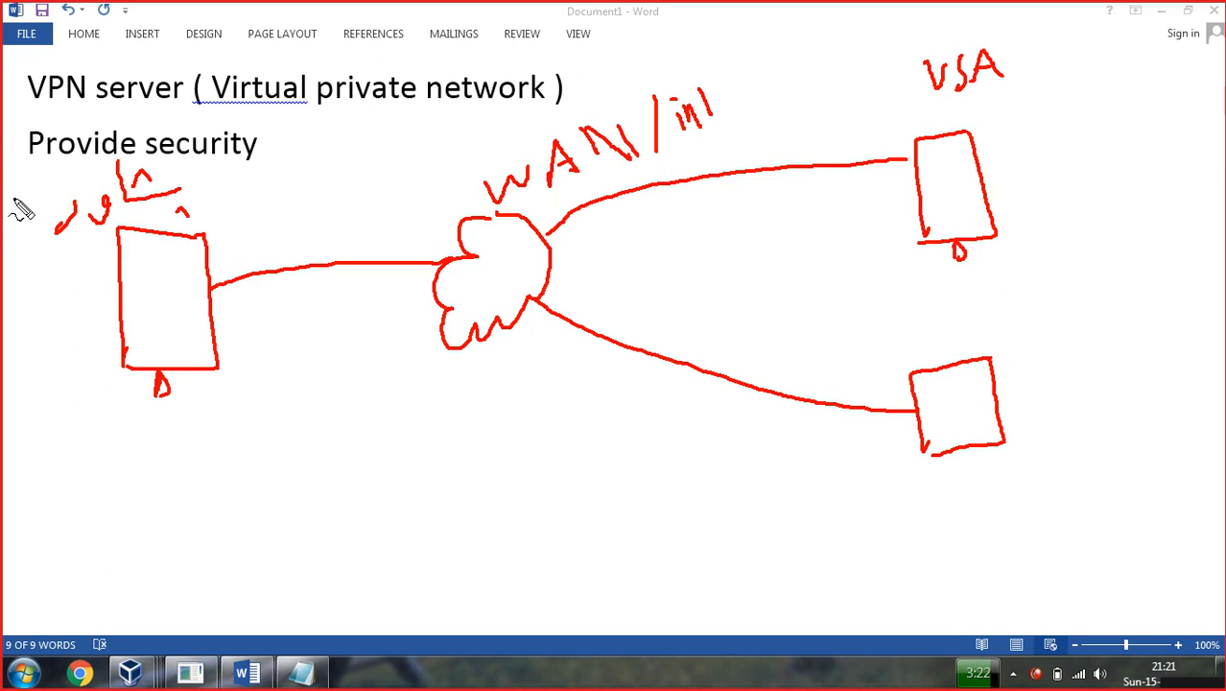
# Draw an arrowed link from the upper-right box to the left box and write an underlined 'Facebook-se' note under the cloud.
pyautogui.moveTo(912, 181)
pyautogui.mouseDown()
pyautogui.moveTo(720, 242)
pyautogui.moveTo(562, 270)
pyautogui.moveTo(411, 293)
pyautogui.moveTo(178, 302)
pyautogui.moveTo(182, 289)
pyautogui.mouseUp()
pyautogui.moveTo(175, 298); pyautogui.dragTo(184, 305)
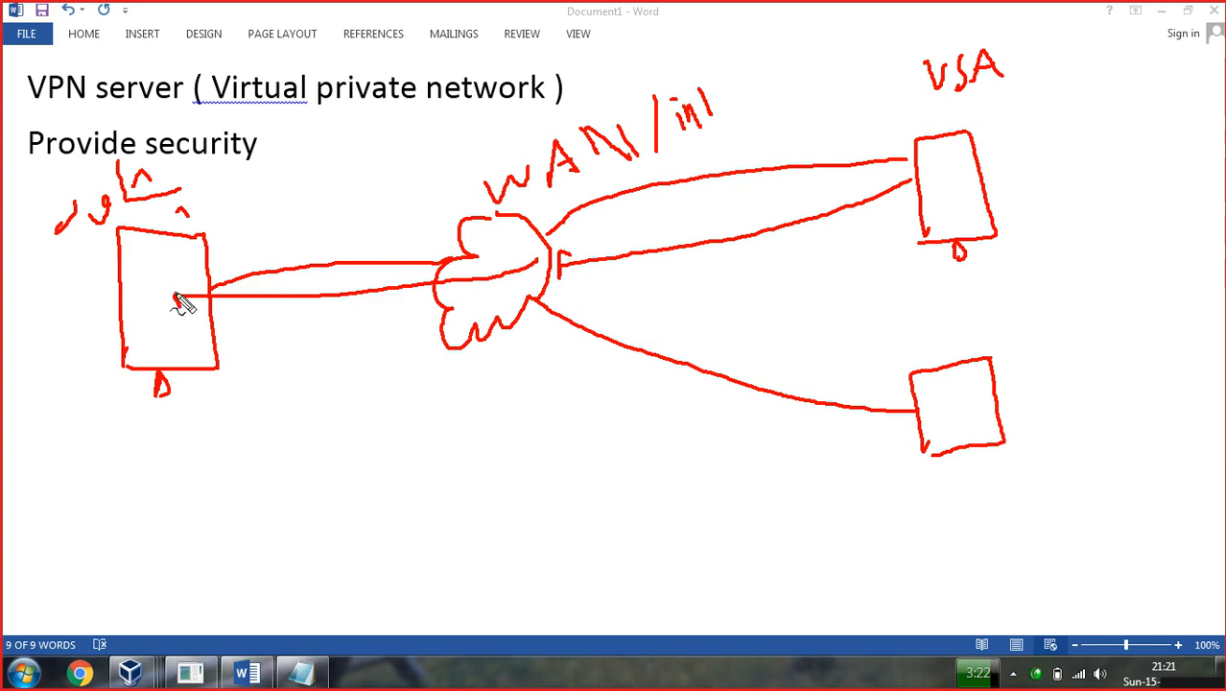
pyautogui.moveTo(419, 364); pyautogui.dragTo(576, 338)
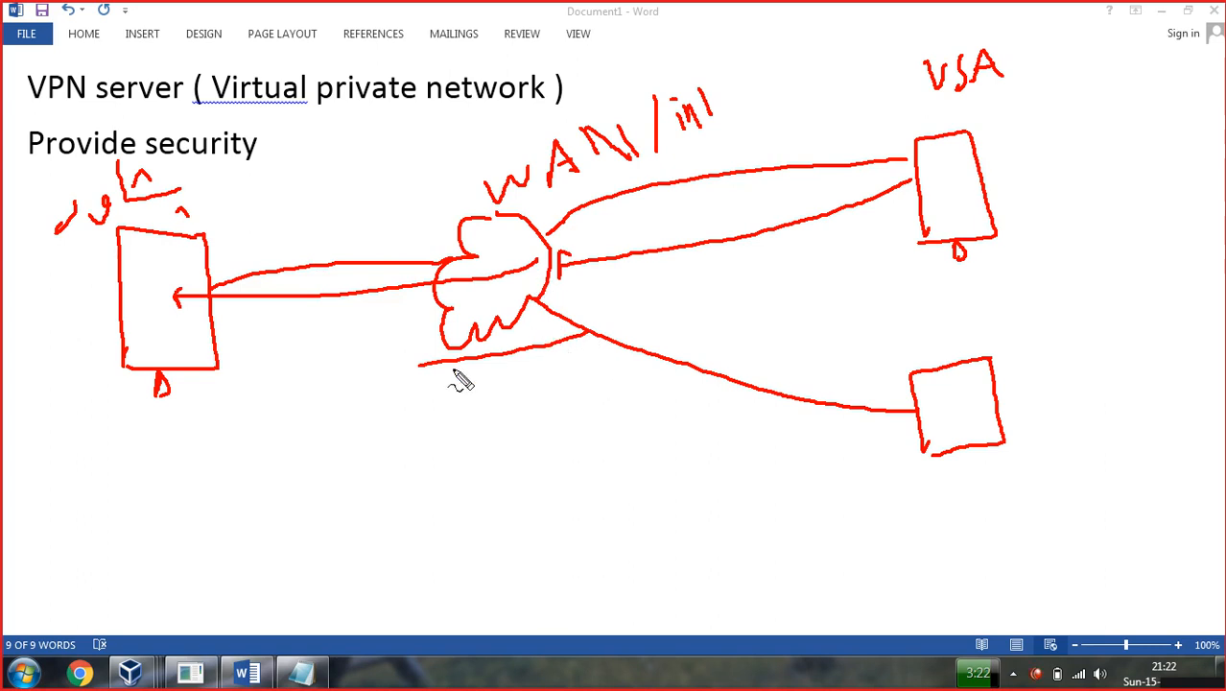
pyautogui.moveTo(420, 367); pyautogui.dragTo(373, 364)
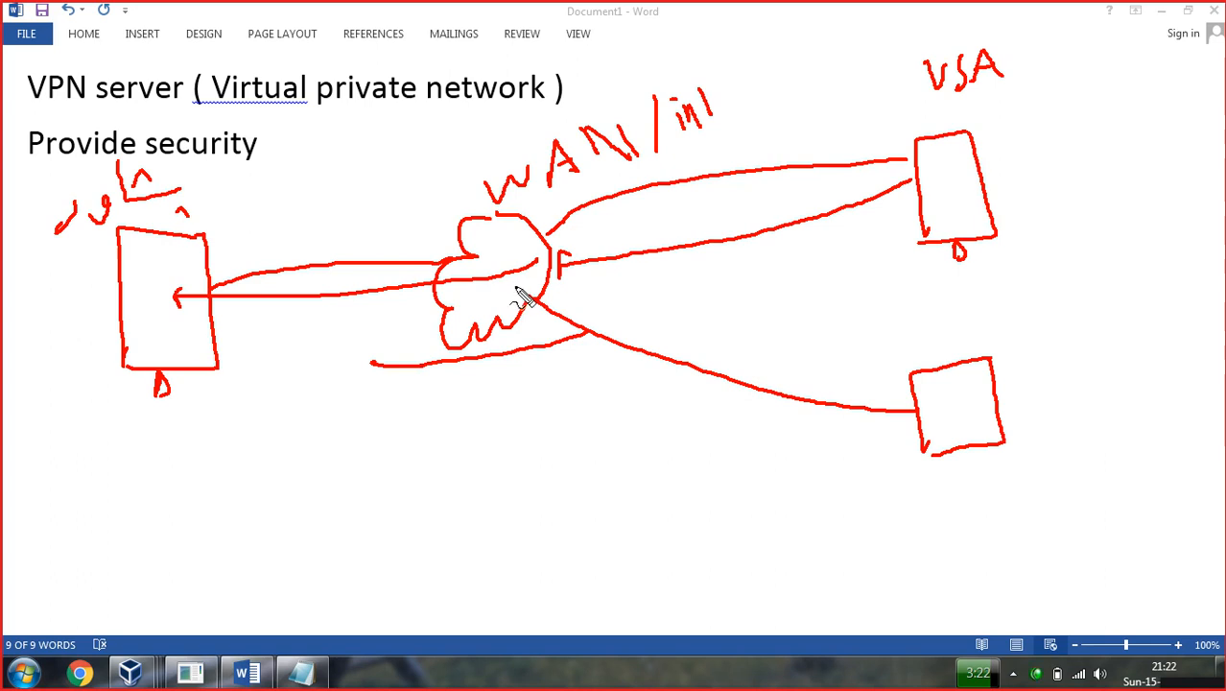
pyautogui.moveTo(500, 380)
pyautogui.mouseDown()
pyautogui.moveTo(522, 398)
pyautogui.moveTo(599, 386)
pyautogui.mouseUp()
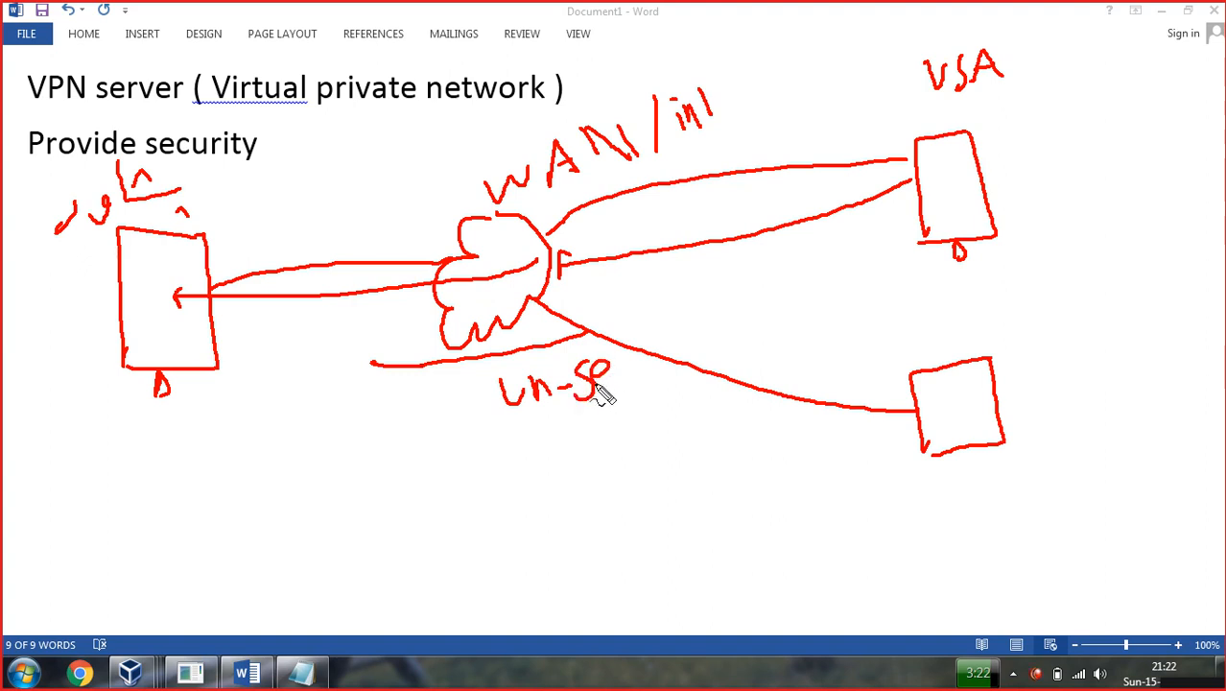
pyautogui.moveTo(314, 382)
pyautogui.mouseDown()
pyautogui.moveTo(315, 428)
pyautogui.moveTo(347, 410)
pyautogui.moveTo(446, 411)
pyautogui.moveTo(476, 392)
pyautogui.moveTo(502, 404)
pyautogui.moveTo(523, 357)
pyautogui.moveTo(543, 390)
pyautogui.mouseUp()
pyautogui.moveTo(301, 446)
pyautogui.mouseDown()
pyautogui.moveTo(539, 431)
pyautogui.moveTo(600, 411)
pyautogui.mouseUp()
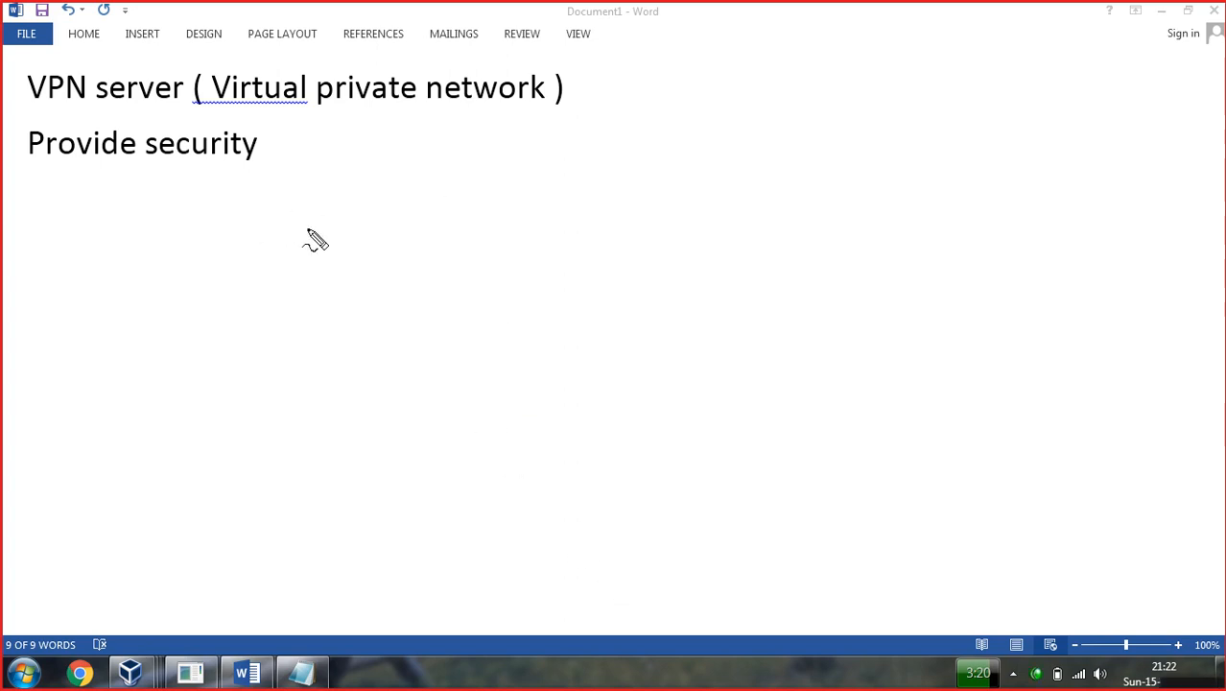
# Redraw the cloud, the left box and two right-hand boxes with connecting lines.
pyautogui.moveTo(495, 224)
pyautogui.mouseDown()
pyautogui.moveTo(474, 301)
pyautogui.moveTo(526, 260)
pyautogui.moveTo(528, 230)
pyautogui.mouseUp()
pyautogui.moveTo(159, 255)
pyautogui.mouseDown()
pyautogui.moveTo(119, 257)
pyautogui.moveTo(123, 338)
pyautogui.moveTo(192, 252)
pyautogui.moveTo(211, 351)
pyautogui.moveTo(146, 319)
pyautogui.mouseUp()
pyautogui.moveTo(877, 131); pyautogui.dragTo(847, 248)
pyautogui.moveTo(884, 127)
pyautogui.mouseDown()
pyautogui.moveTo(919, 233)
pyautogui.moveTo(845, 249)
pyautogui.mouseUp()
pyautogui.moveTo(929, 327)
pyautogui.mouseDown()
pyautogui.moveTo(877, 351)
pyautogui.moveTo(885, 423)
pyautogui.mouseUp()
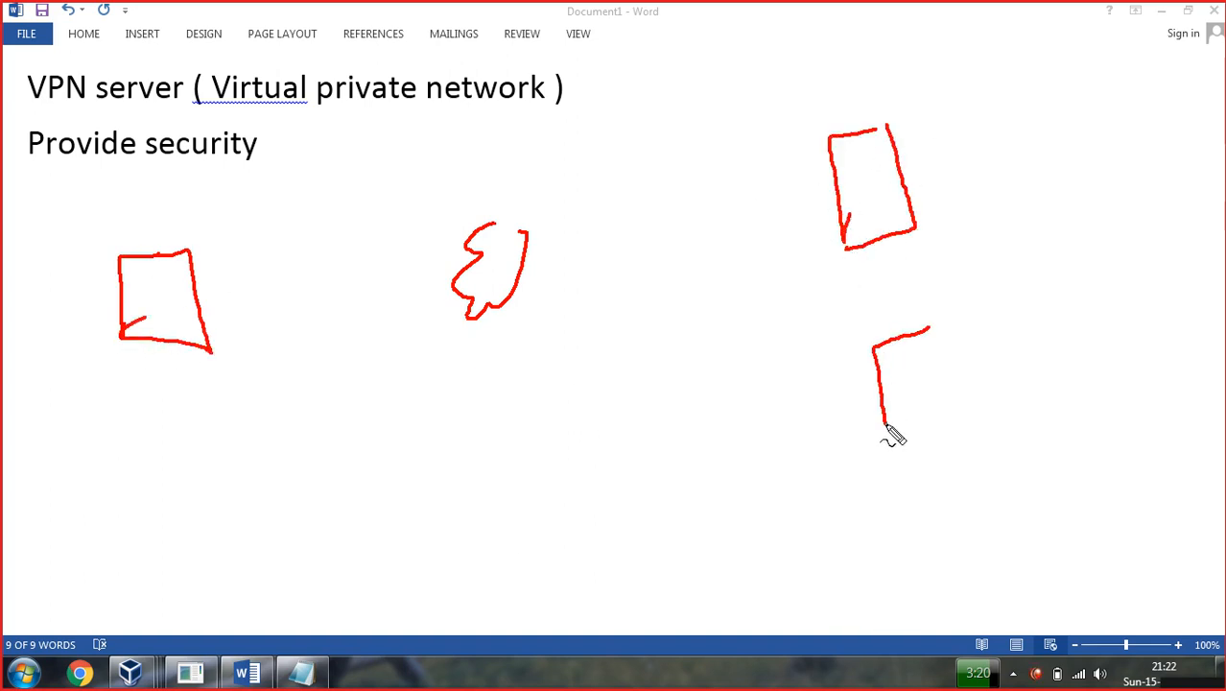
pyautogui.moveTo(931, 326)
pyautogui.mouseDown()
pyautogui.moveTo(932, 436)
pyautogui.moveTo(894, 438)
pyautogui.mouseUp()
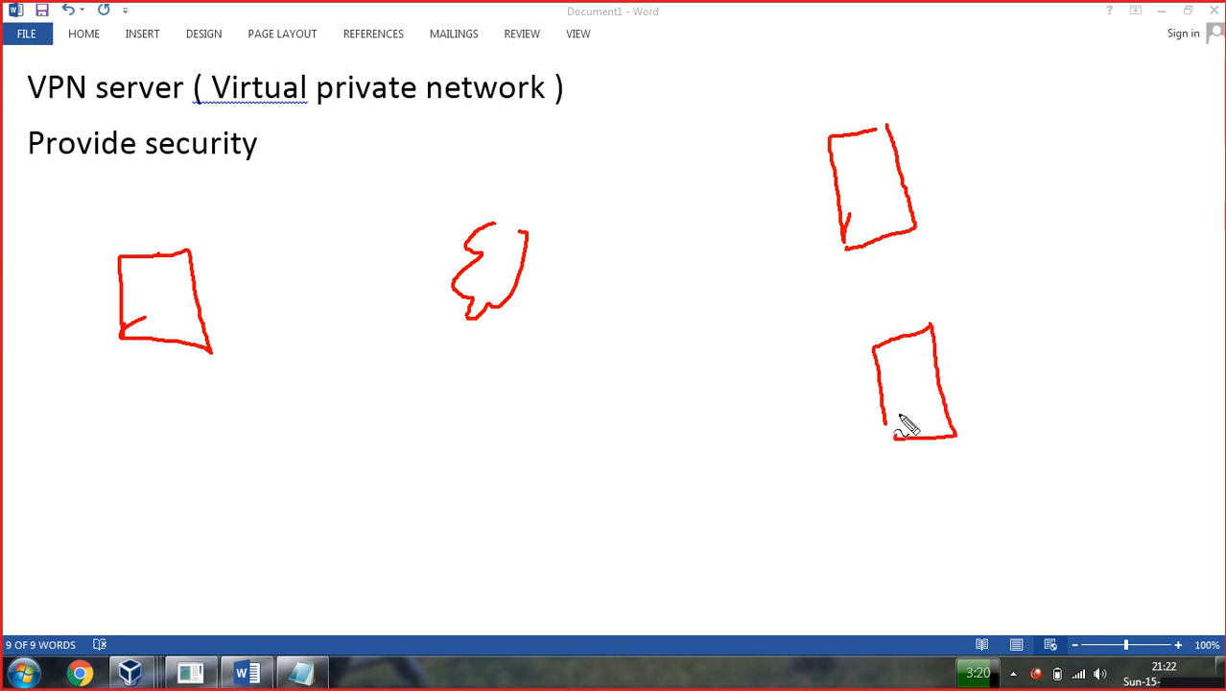
pyautogui.moveTo(194, 276)
pyautogui.mouseDown()
pyautogui.moveTo(470, 255)
pyautogui.moveTo(657, 198)
pyautogui.moveTo(827, 172)
pyautogui.mouseUp()
pyautogui.moveTo(514, 293); pyautogui.dragTo(884, 381)
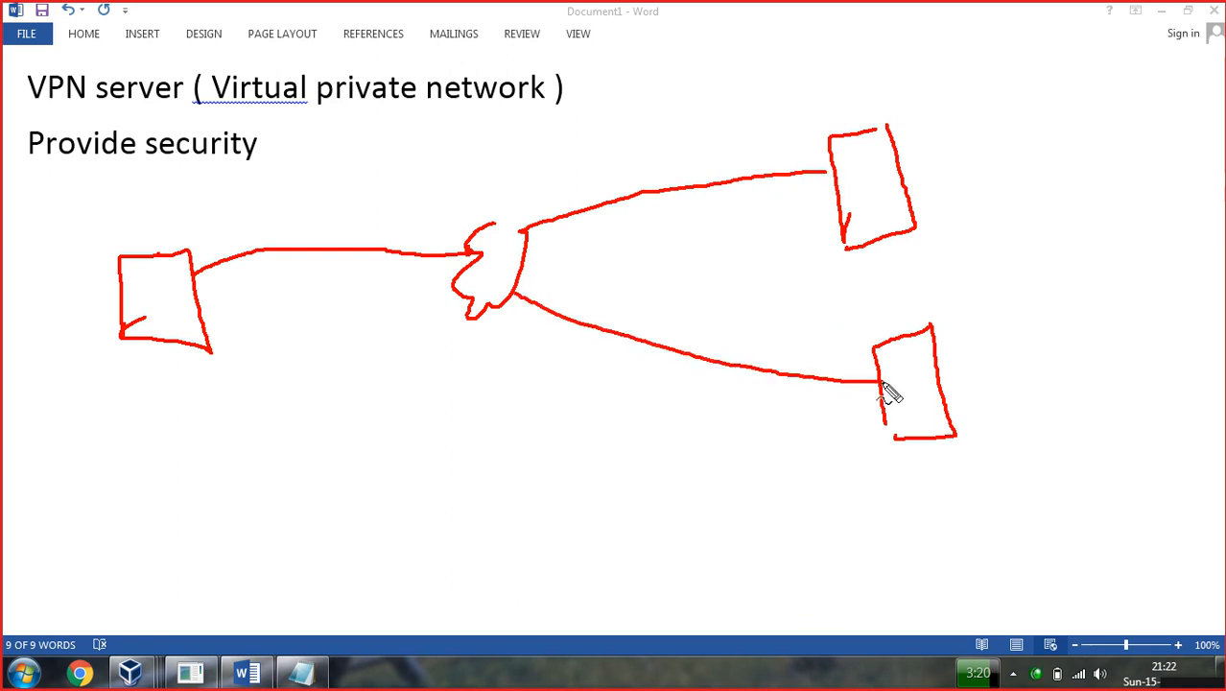
# Write the WAN label and start the list 'i) secure ii)' at the top right.
pyautogui.moveTo(432, 146)
pyautogui.mouseDown()
pyautogui.moveTo(449, 171)
pyautogui.moveTo(534, 163)
pyautogui.moveTo(539, 174)
pyautogui.moveTo(534, 154)
pyautogui.moveTo(552, 173)
pyautogui.mouseUp()
pyautogui.moveTo(550, 125); pyautogui.dragTo(592, 163)
pyautogui.moveTo(707, 26); pyautogui.dragTo(718, 86)
pyautogui.moveTo(750, 25)
pyautogui.mouseDown()
pyautogui.moveTo(738, 61)
pyautogui.moveTo(749, 38)
pyautogui.moveTo(765, 64)
pyautogui.moveTo(881, 20)
pyautogui.moveTo(891, 32)
pyautogui.mouseUp()
pyautogui.moveTo(732, 124)
pyautogui.mouseDown()
pyautogui.moveTo(735, 142)
pyautogui.moveTo(755, 130)
pyautogui.moveTo(734, 121)
pyautogui.moveTo(758, 113)
pyautogui.moveTo(779, 151)
pyautogui.mouseUp()
# Add 'expensive', a 200.x address on the left link and ticks on both right boxes, then clear the ink.
pyautogui.moveTo(806, 106)
pyautogui.mouseDown()
pyautogui.moveTo(822, 92)
pyautogui.moveTo(823, 113)
pyautogui.moveTo(878, 96)
pyautogui.moveTo(906, 62)
pyautogui.moveTo(955, 77)
pyautogui.moveTo(979, 42)
pyautogui.moveTo(1033, 12)
pyautogui.moveTo(1037, 37)
pyautogui.mouseUp()
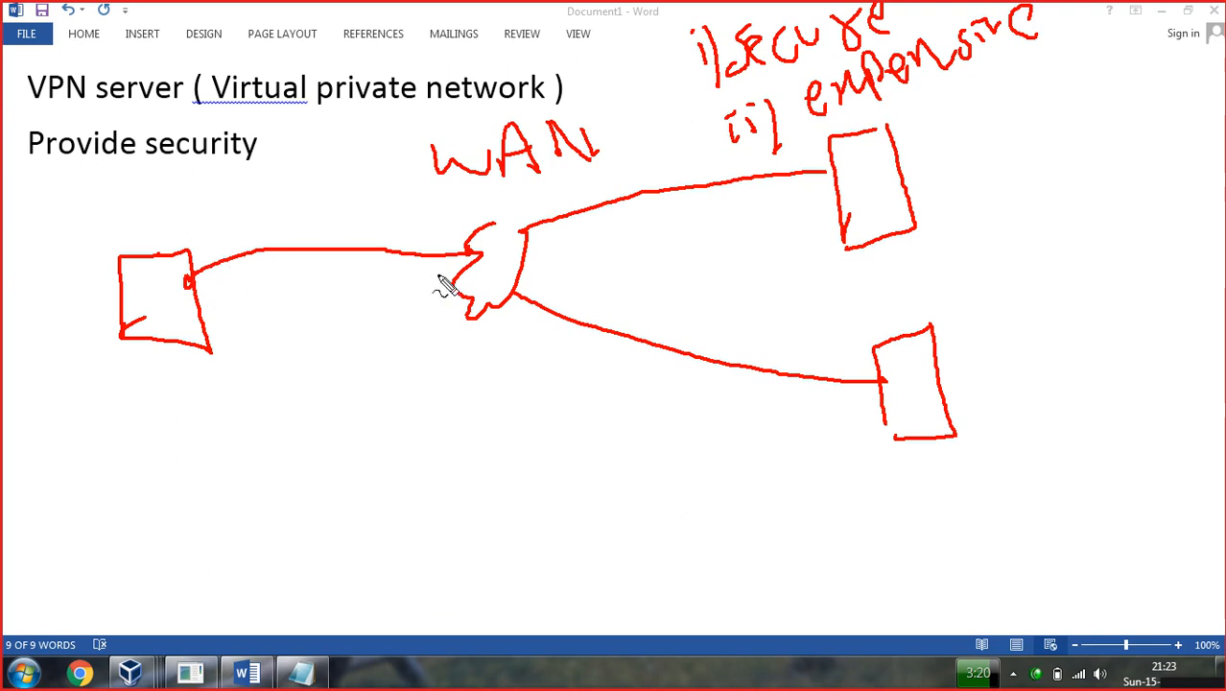
pyautogui.moveTo(488, 225); pyautogui.dragTo(526, 230)
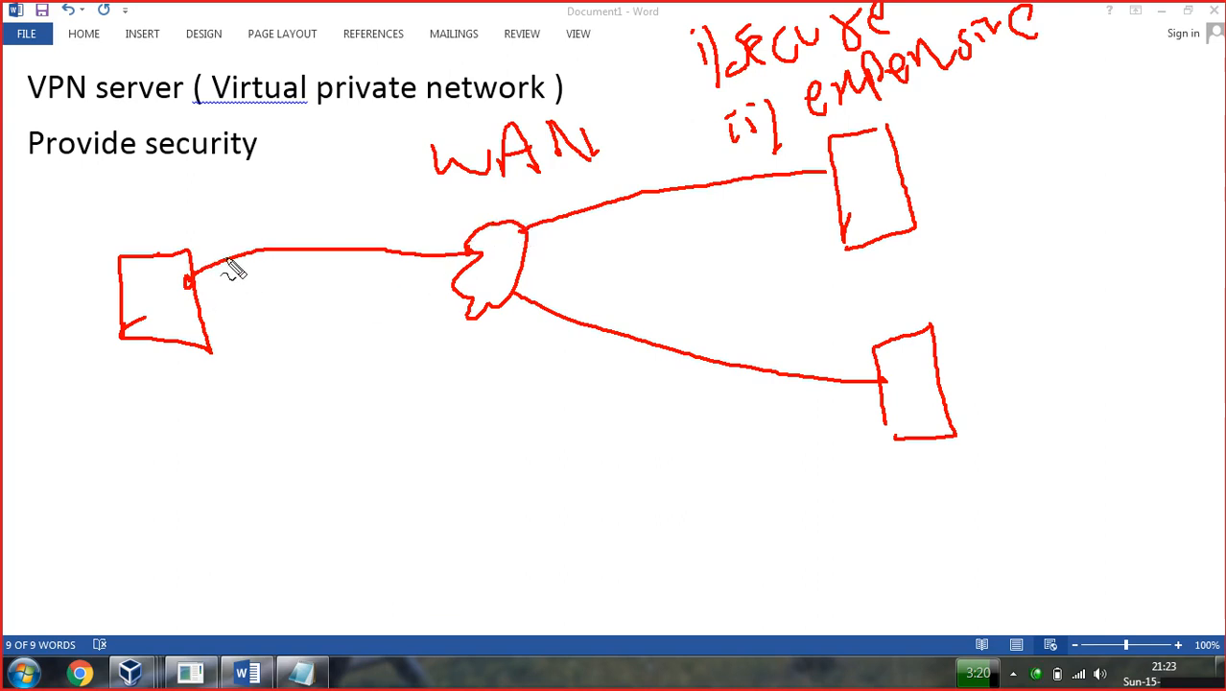
pyautogui.moveTo(207, 234)
pyautogui.mouseDown()
pyautogui.moveTo(197, 241)
pyautogui.moveTo(211, 259)
pyautogui.moveTo(216, 235)
pyautogui.moveTo(238, 241)
pyautogui.moveTo(230, 223)
pyautogui.moveTo(338, 226)
pyautogui.moveTo(321, 227)
pyautogui.mouseUp()
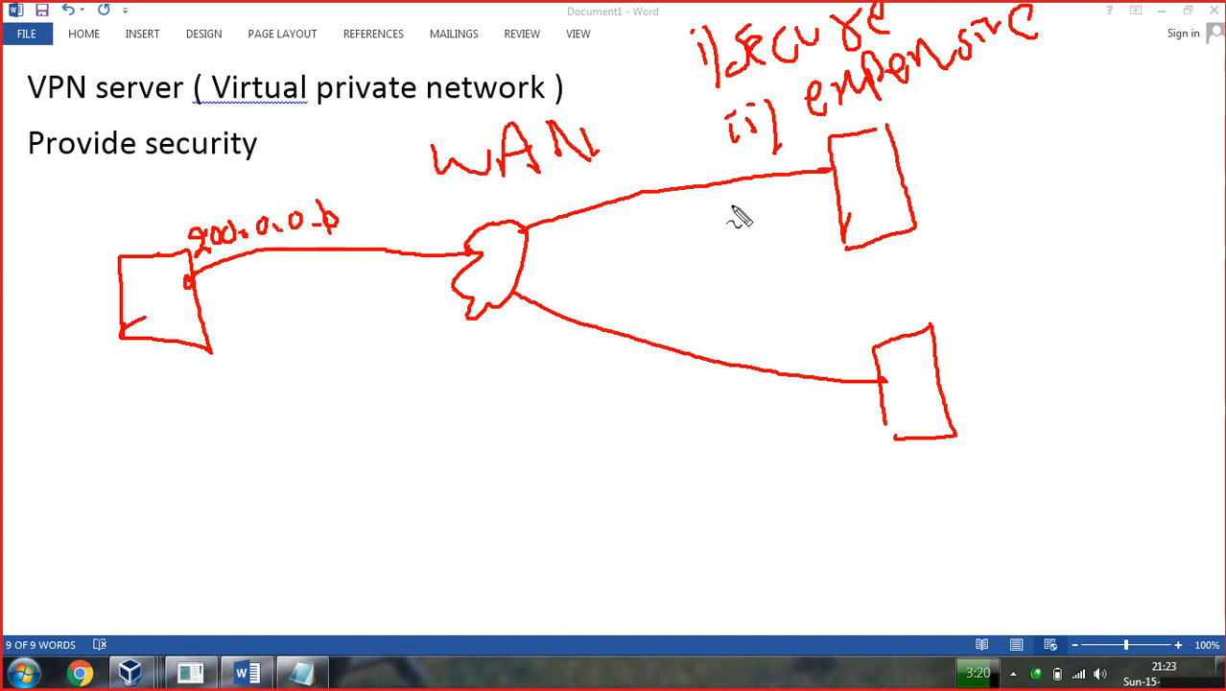
pyautogui.moveTo(802, 152); pyautogui.dragTo(827, 157)
pyautogui.moveTo(847, 349); pyautogui.dragTo(869, 344)
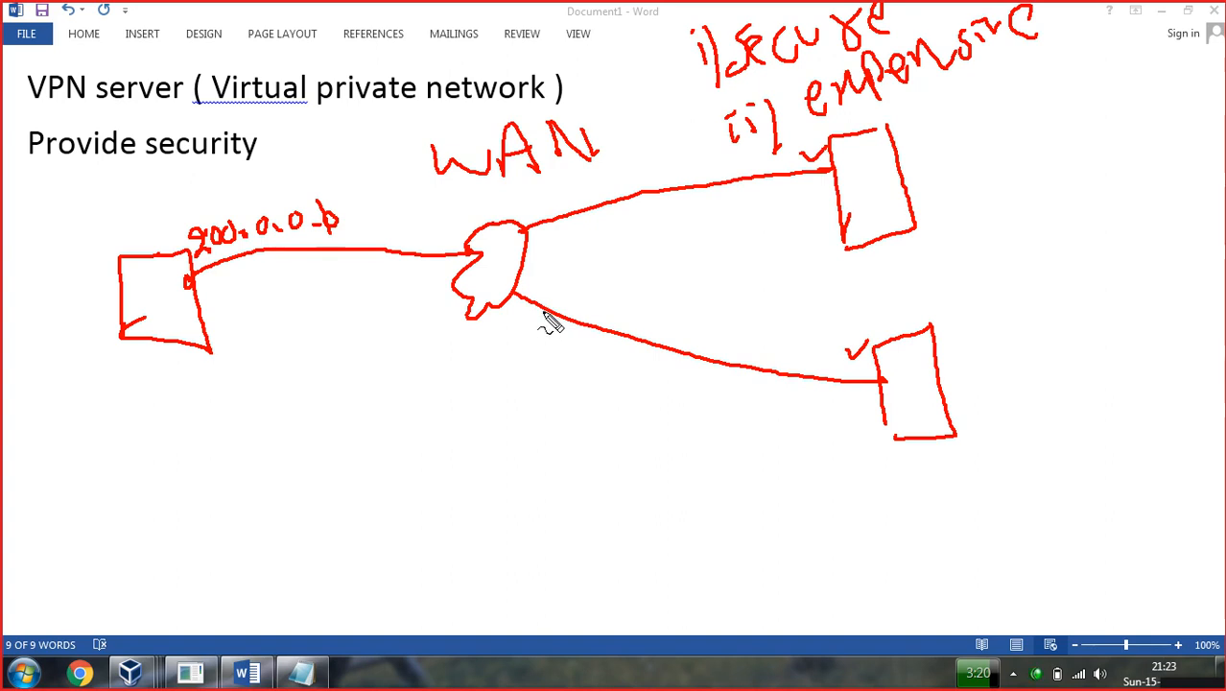
pyautogui.press('Escape')
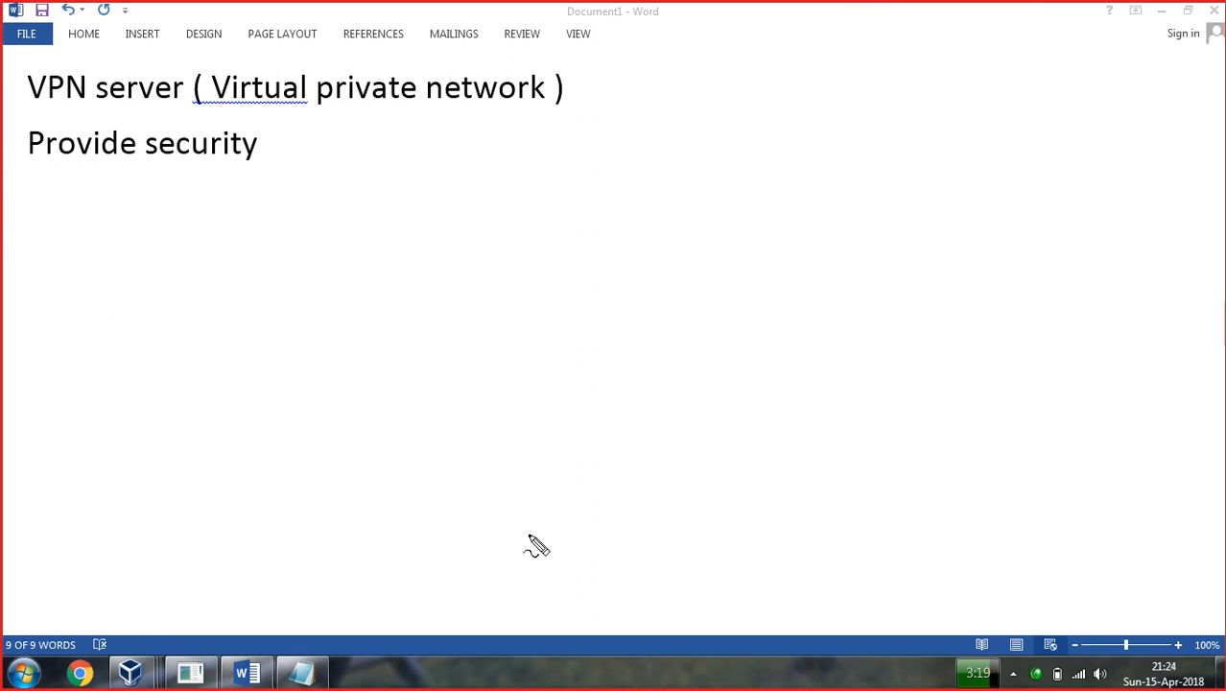
# Redraw the left box, the cloud and the two right-hand boxes.
pyautogui.moveTo(147, 239)
pyautogui.mouseDown()
pyautogui.moveTo(54, 249)
pyautogui.moveTo(47, 391)
pyautogui.mouseUp()
pyautogui.moveTo(148, 240)
pyautogui.mouseDown()
pyautogui.moveTo(144, 381)
pyautogui.moveTo(46, 404)
pyautogui.mouseUp()
pyautogui.moveTo(495, 194)
pyautogui.mouseDown()
pyautogui.moveTo(433, 235)
pyautogui.moveTo(414, 320)
pyautogui.moveTo(443, 343)
pyautogui.moveTo(523, 331)
pyautogui.moveTo(522, 202)
pyautogui.moveTo(497, 195)
pyautogui.mouseUp()
pyautogui.moveTo(903, 48); pyautogui.dragTo(863, 182)
pyautogui.moveTo(903, 45)
pyautogui.mouseDown()
pyautogui.moveTo(902, 158)
pyautogui.moveTo(879, 174)
pyautogui.mouseUp()
pyautogui.moveTo(937, 269)
pyautogui.mouseDown()
pyautogui.moveTo(878, 317)
pyautogui.moveTo(896, 403)
pyautogui.mouseUp()
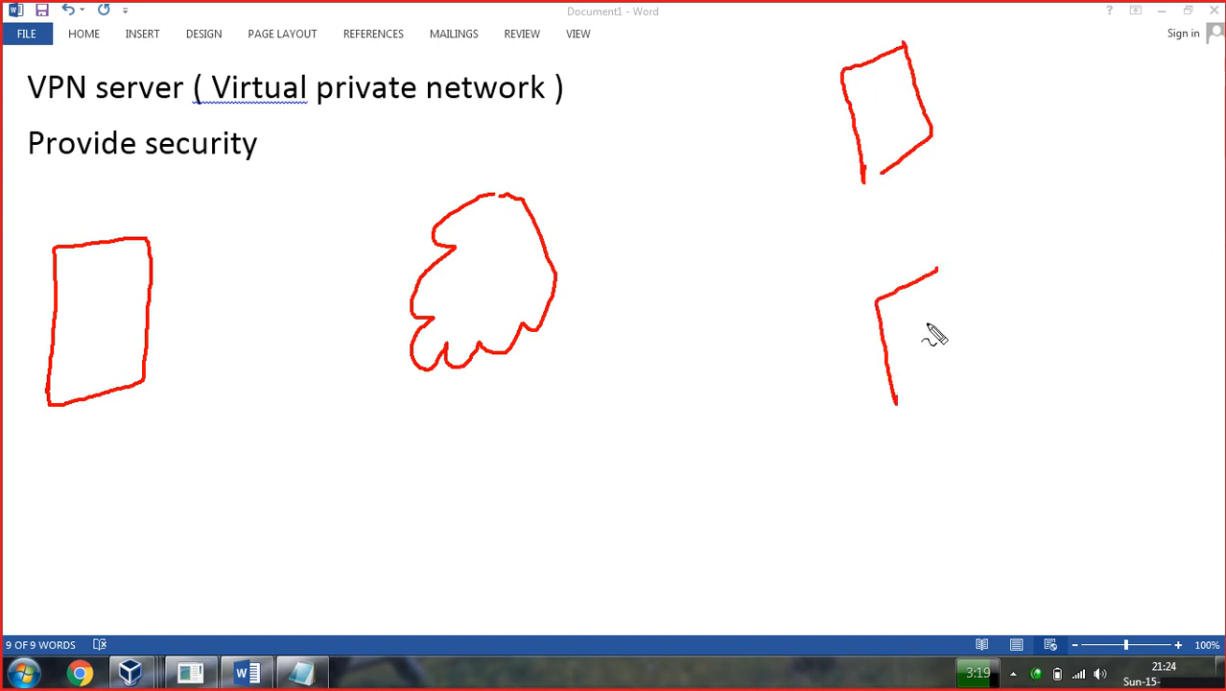
pyautogui.moveTo(938, 272)
pyautogui.mouseDown()
pyautogui.moveTo(950, 334)
pyautogui.moveTo(931, 406)
pyautogui.moveTo(919, 402)
pyautogui.moveTo(923, 427)
pyautogui.moveTo(927, 411)
pyautogui.mouseUp()
pyautogui.moveTo(895, 166); pyautogui.dragTo(898, 185)
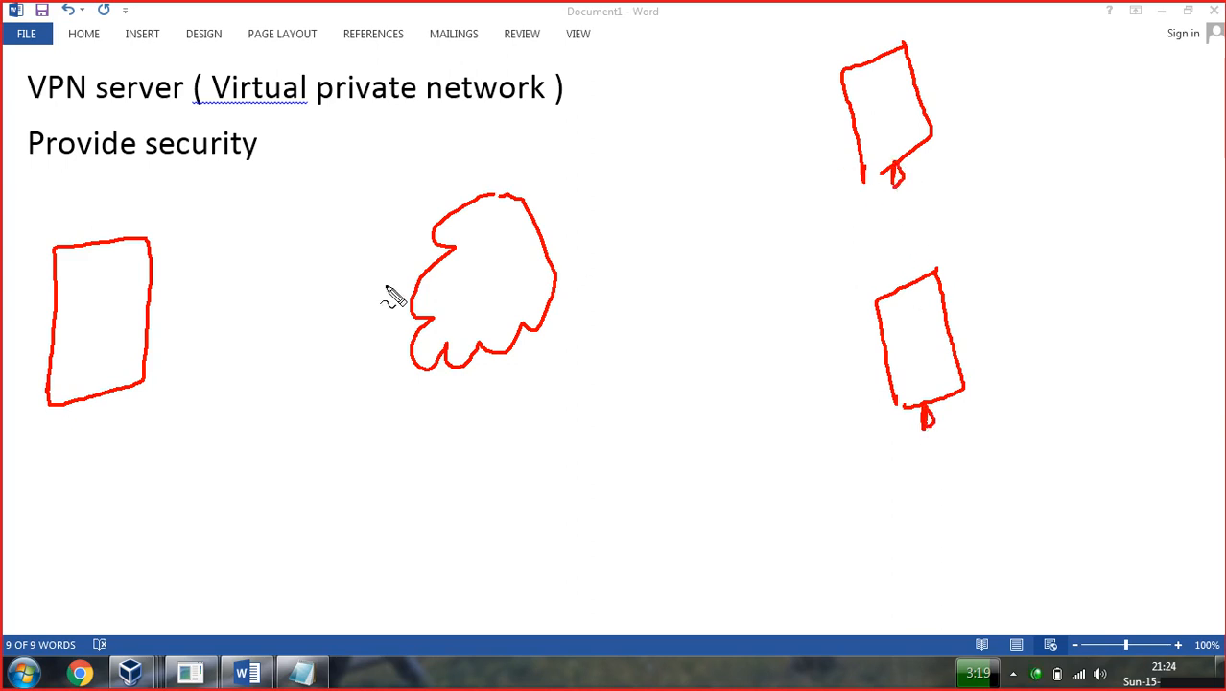
# Link all three boxes to the cloud and write 192.168.1.1 under the left box.
pyautogui.moveTo(151, 289); pyautogui.dragTo(425, 270)
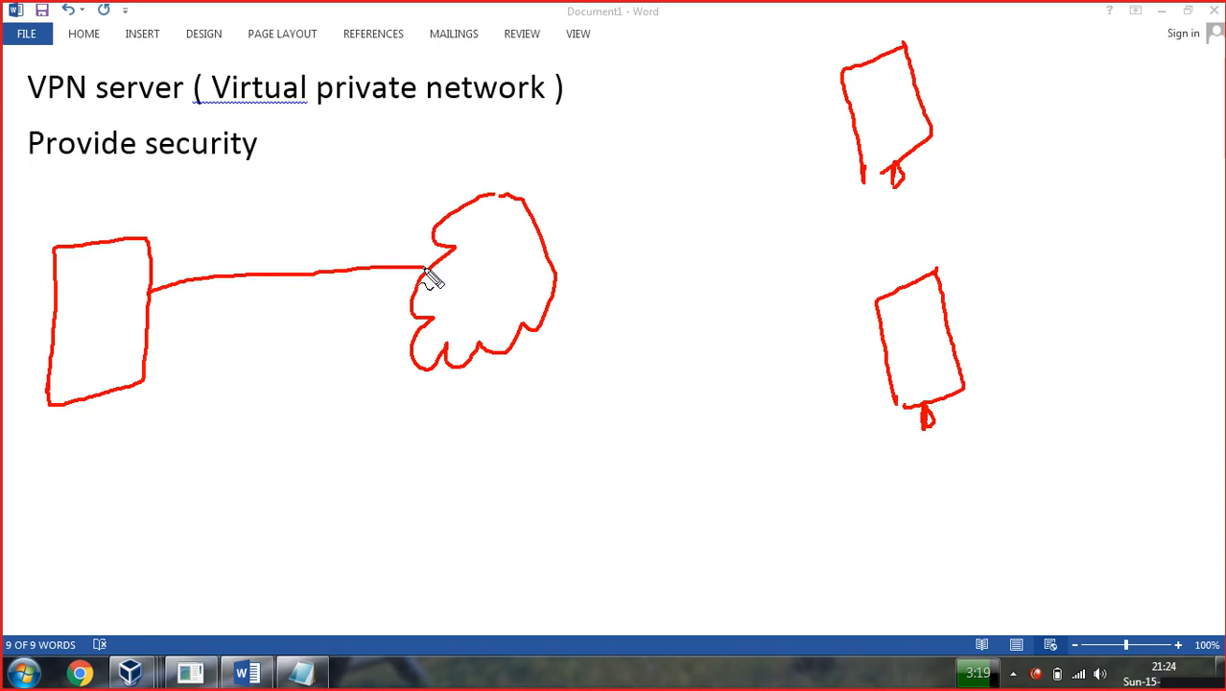
pyautogui.moveTo(526, 207); pyautogui.dragTo(838, 71)
pyautogui.moveTo(529, 318)
pyautogui.mouseDown()
pyautogui.moveTo(886, 322)
pyautogui.moveTo(880, 332)
pyautogui.mouseUp()
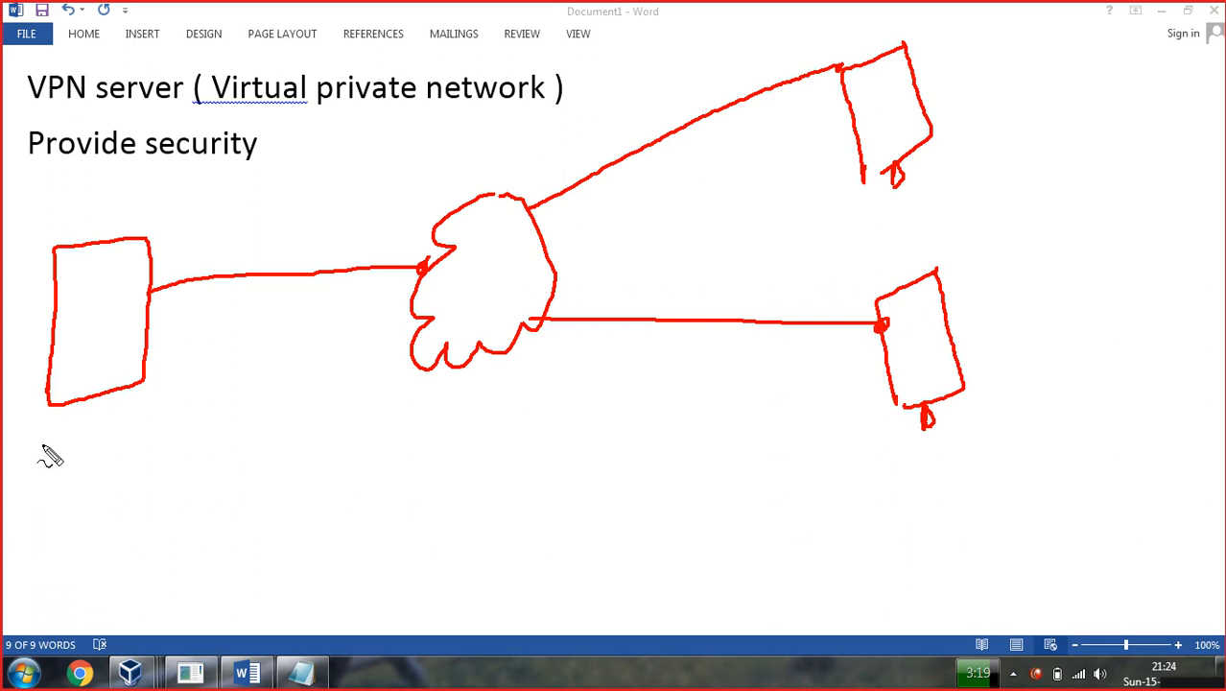
pyautogui.moveTo(43, 443)
pyautogui.mouseDown()
pyautogui.moveTo(46, 468)
pyautogui.moveTo(52, 452)
pyautogui.moveTo(77, 461)
pyautogui.moveTo(110, 443)
pyautogui.moveTo(123, 460)
pyautogui.moveTo(124, 433)
pyautogui.moveTo(183, 423)
pyautogui.moveTo(189, 406)
pyautogui.moveTo(201, 415)
pyautogui.mouseUp()
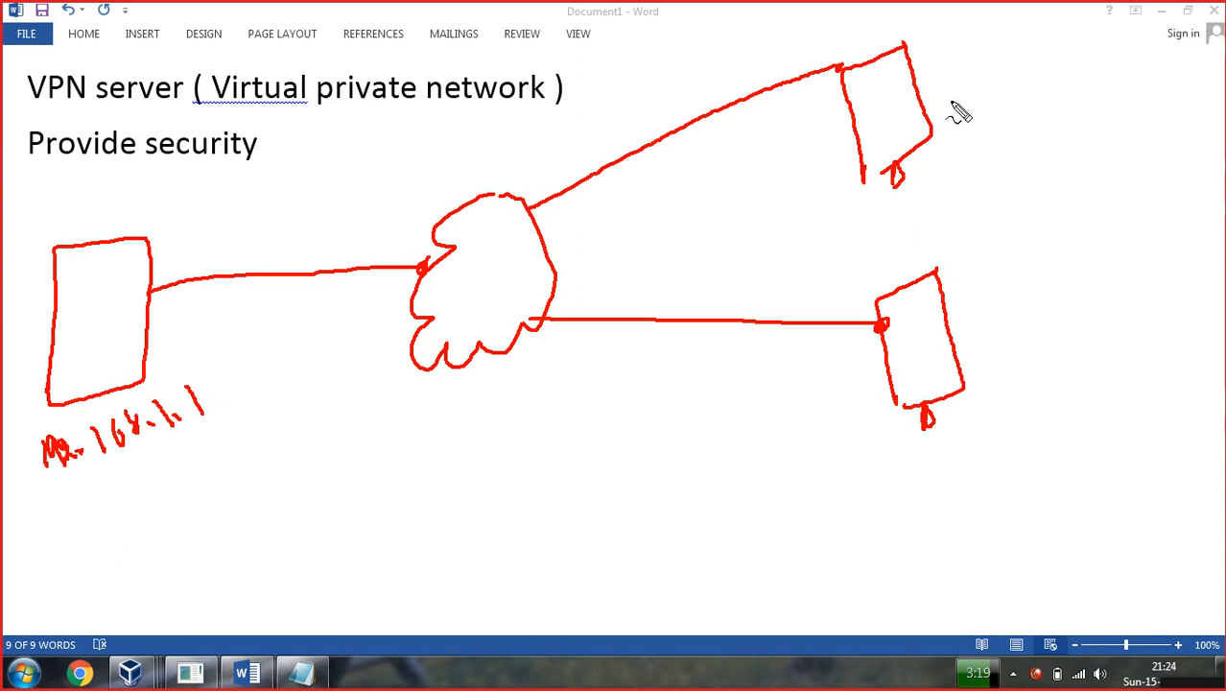
# Write the 10.10.10.0 and 172.168 addresses beside the two right-hand boxes.
pyautogui.moveTo(964, 89)
pyautogui.mouseDown()
pyautogui.moveTo(1019, 58)
pyautogui.moveTo(1107, 48)
pyautogui.moveTo(1102, 33)
pyautogui.mouseUp()
pyautogui.moveTo(990, 342)
pyautogui.mouseDown()
pyautogui.moveTo(998, 374)
pyautogui.moveTo(1049, 329)
pyautogui.moveTo(1028, 371)
pyautogui.mouseUp()
pyautogui.moveTo(1047, 329)
pyautogui.mouseDown()
pyautogui.moveTo(1061, 331)
pyautogui.moveTo(1055, 360)
pyautogui.moveTo(1069, 351)
pyautogui.mouseUp()
pyautogui.moveTo(1088, 300)
pyautogui.mouseDown()
pyautogui.moveTo(1088, 335)
pyautogui.moveTo(1190, 278)
pyautogui.mouseUp()
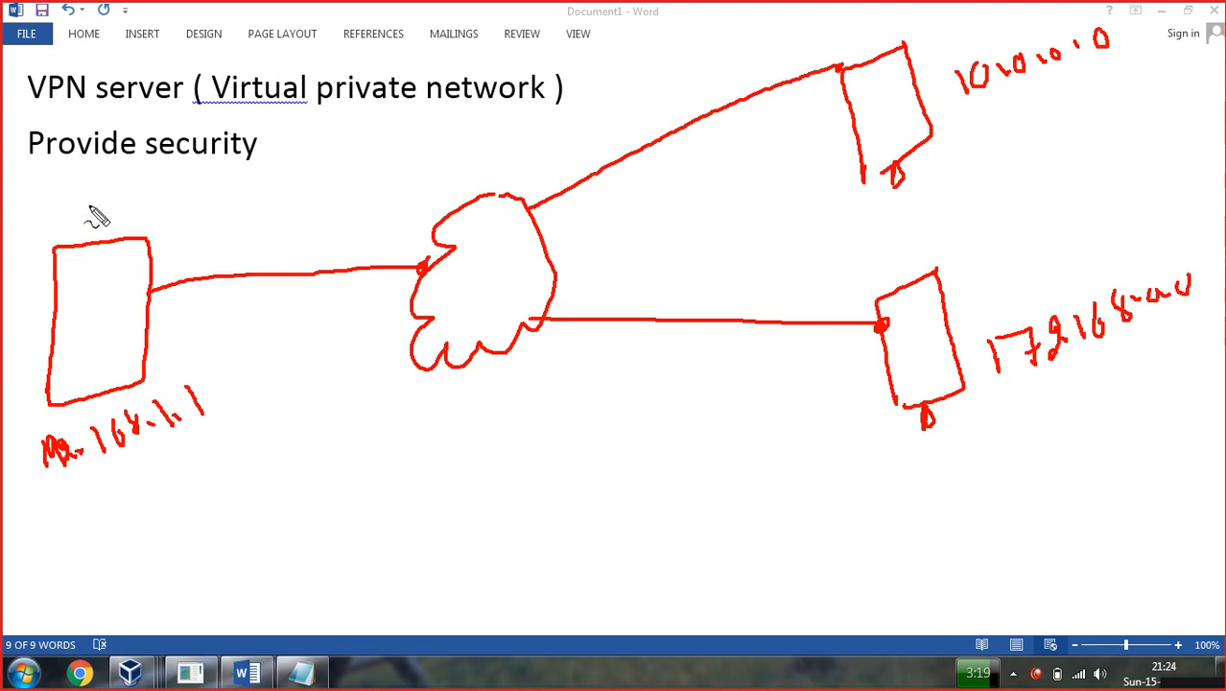
# Label the boxes PC, ADC and RDC.
pyautogui.moveTo(81, 223)
pyautogui.mouseDown()
pyautogui.moveTo(90, 199)
pyautogui.moveTo(103, 221)
pyautogui.moveTo(108, 206)
pyautogui.mouseUp()
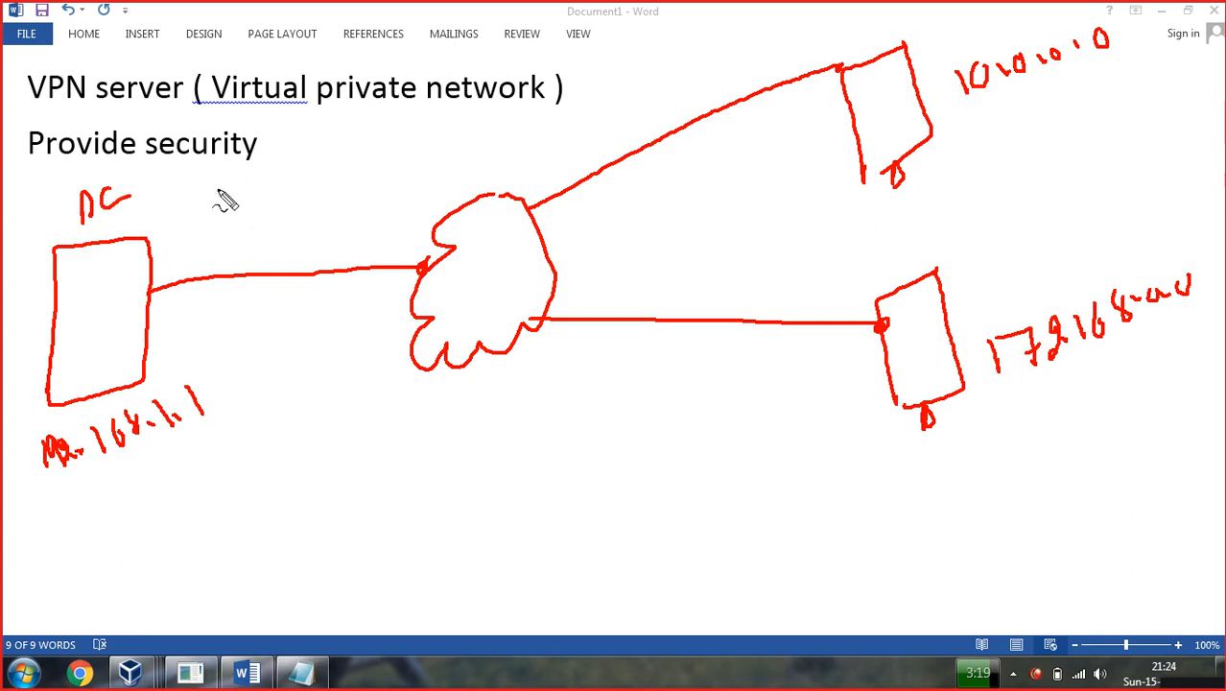
pyautogui.moveTo(878, 27)
pyautogui.mouseDown()
pyautogui.moveTo(888, 8)
pyautogui.moveTo(929, 27)
pyautogui.mouseUp()
pyautogui.moveTo(921, 247); pyautogui.dragTo(967, 242)
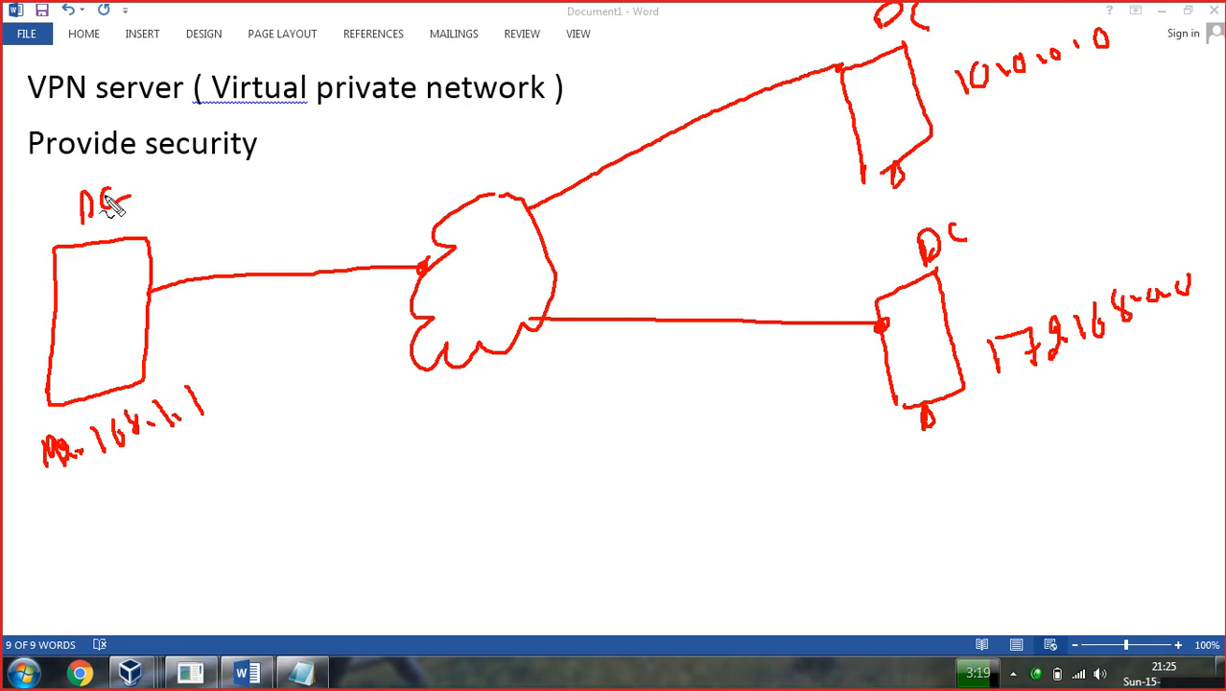
pyautogui.moveTo(853, 48); pyautogui.dragTo(863, 19)
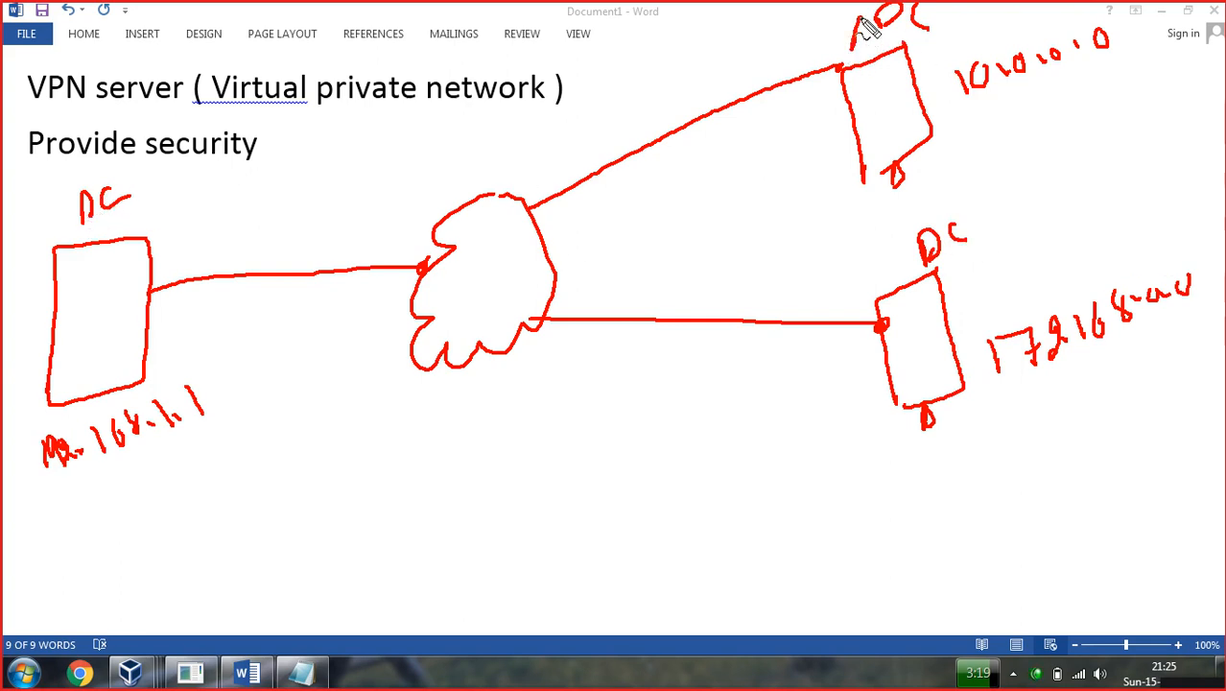
pyautogui.moveTo(891, 257); pyautogui.dragTo(903, 240)
pyautogui.moveTo(919, 147)
pyautogui.mouseDown()
pyautogui.moveTo(983, 147)
pyautogui.moveTo(994, 188)
pyautogui.mouseUp()
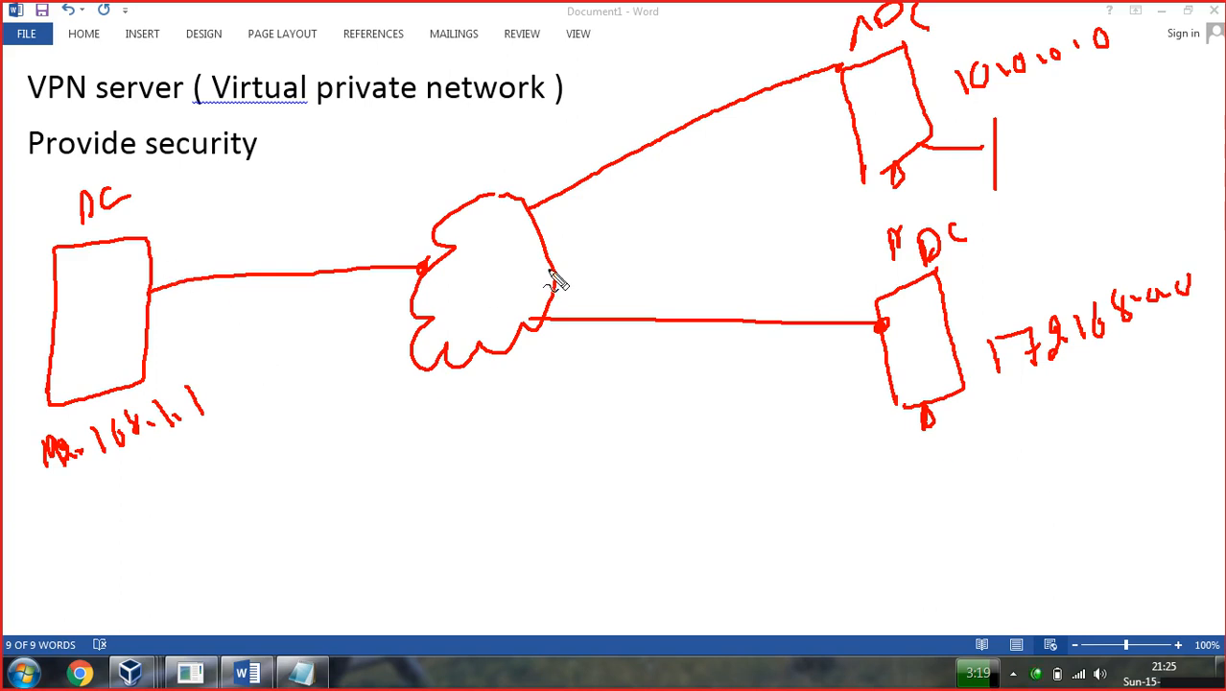
# Label the cloud 'Internet' above and 'VPN' below.
pyautogui.moveTo(430, 137)
pyautogui.mouseDown()
pyautogui.moveTo(437, 152)
pyautogui.moveTo(460, 122)
pyautogui.moveTo(472, 144)
pyautogui.moveTo(523, 118)
pyautogui.mouseUp()
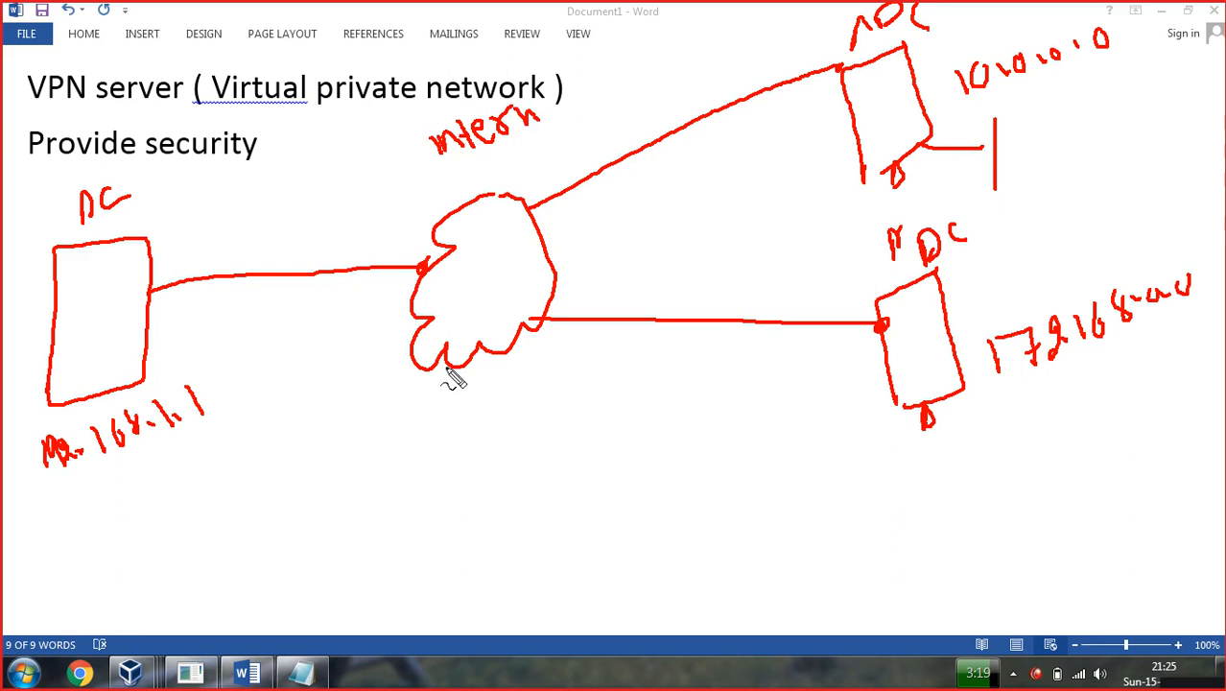
pyautogui.moveTo(368, 478)
pyautogui.mouseDown()
pyautogui.moveTo(382, 518)
pyautogui.moveTo(397, 473)
pyautogui.moveTo(407, 523)
pyautogui.moveTo(413, 489)
pyautogui.moveTo(440, 509)
pyautogui.mouseUp()
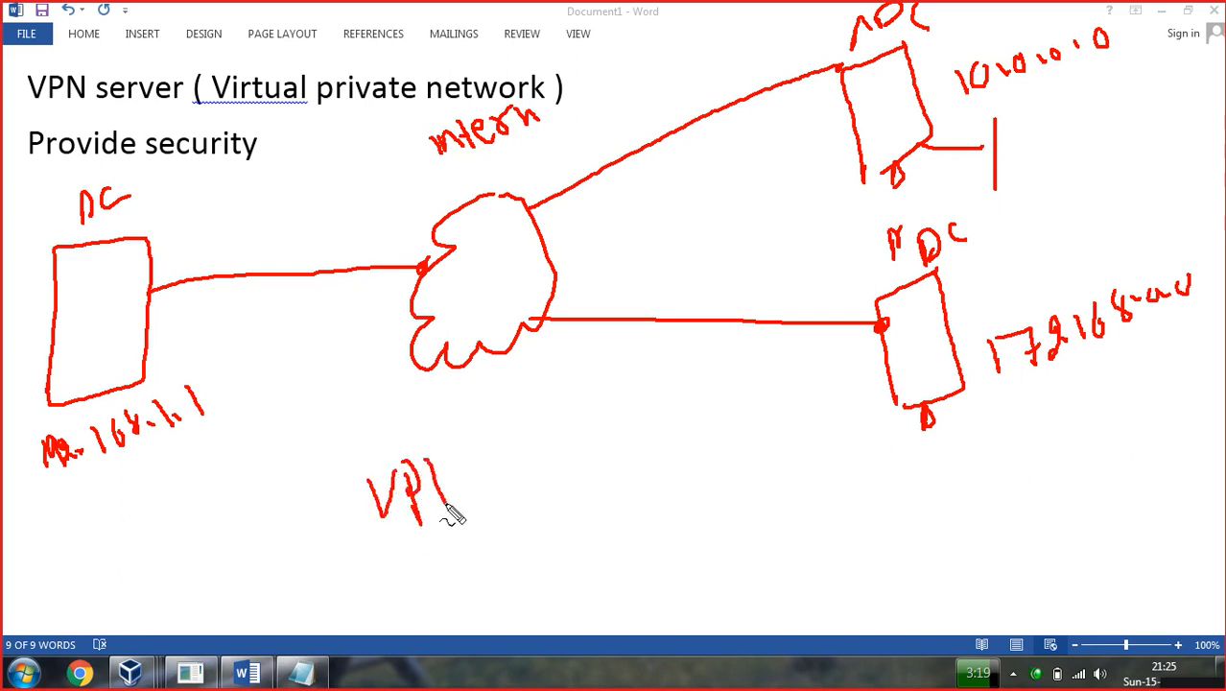
pyautogui.moveTo(438, 463); pyautogui.dragTo(477, 499)
pyautogui.moveTo(478, 457); pyautogui.dragTo(484, 503)
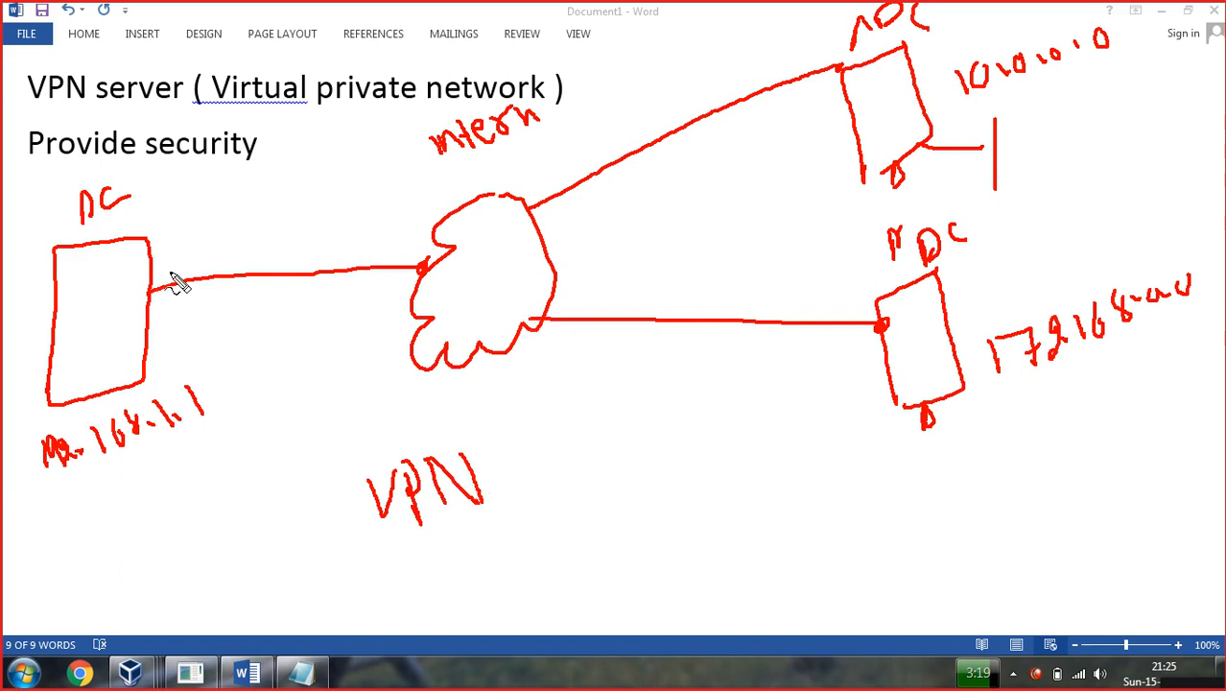
# Draw tunnel lines from the PC through the cloud to both servers.
pyautogui.moveTo(153, 262)
pyautogui.mouseDown()
pyautogui.moveTo(309, 265)
pyautogui.moveTo(550, 208)
pyautogui.moveTo(640, 151)
pyautogui.moveTo(827, 73)
pyautogui.moveTo(770, 159)
pyautogui.moveTo(548, 252)
pyautogui.moveTo(490, 261)
pyautogui.mouseUp()
pyautogui.moveTo(873, 368)
pyautogui.mouseDown()
pyautogui.moveTo(830, 389)
pyautogui.moveTo(619, 346)
pyautogui.moveTo(506, 281)
pyautogui.mouseUp()
pyautogui.moveTo(862, 338)
pyautogui.mouseDown()
pyautogui.moveTo(616, 307)
pyautogui.moveTo(494, 264)
pyautogui.moveTo(475, 283)
pyautogui.moveTo(151, 320)
pyautogui.mouseUp()
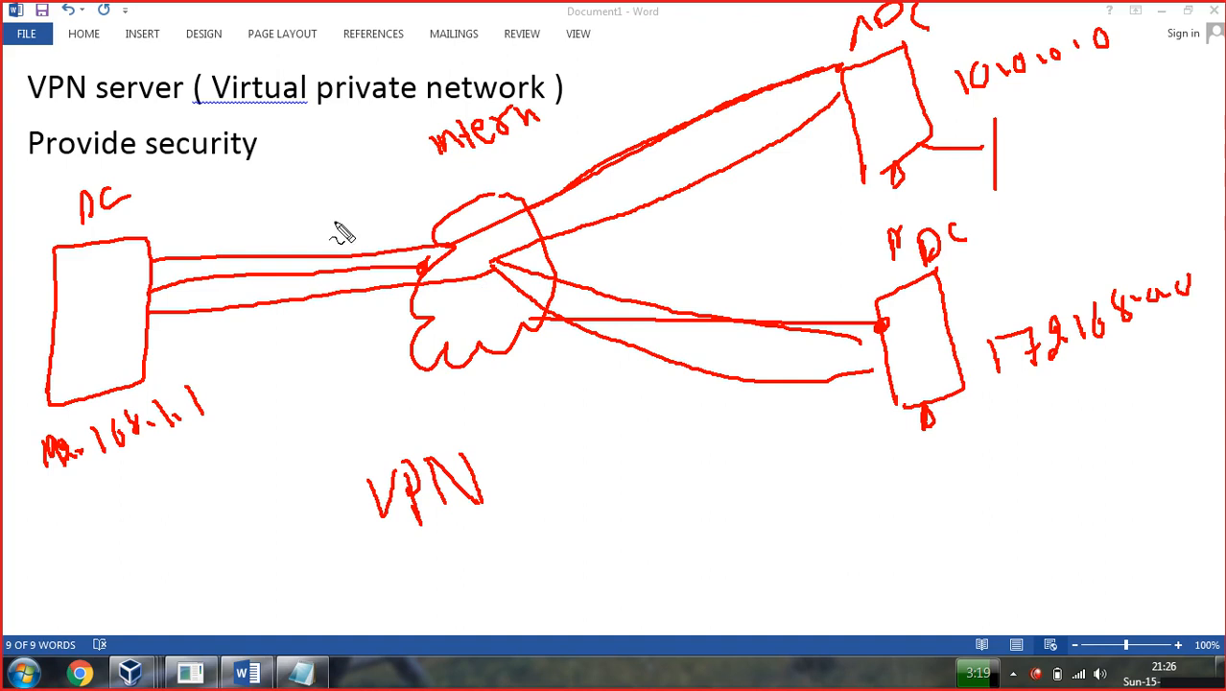
# Write and underline 10.0.1.0/24, tick each box label, and begin 10.0.1.100 by the top box.
pyautogui.moveTo(291, 201)
pyautogui.mouseDown()
pyautogui.moveTo(296, 230)
pyautogui.moveTo(321, 206)
pyautogui.moveTo(369, 210)
pyautogui.moveTo(414, 179)
pyautogui.moveTo(413, 197)
pyautogui.mouseUp()
pyautogui.moveTo(437, 157)
pyautogui.mouseDown()
pyautogui.moveTo(434, 219)
pyautogui.moveTo(470, 170)
pyautogui.moveTo(488, 197)
pyautogui.mouseUp()
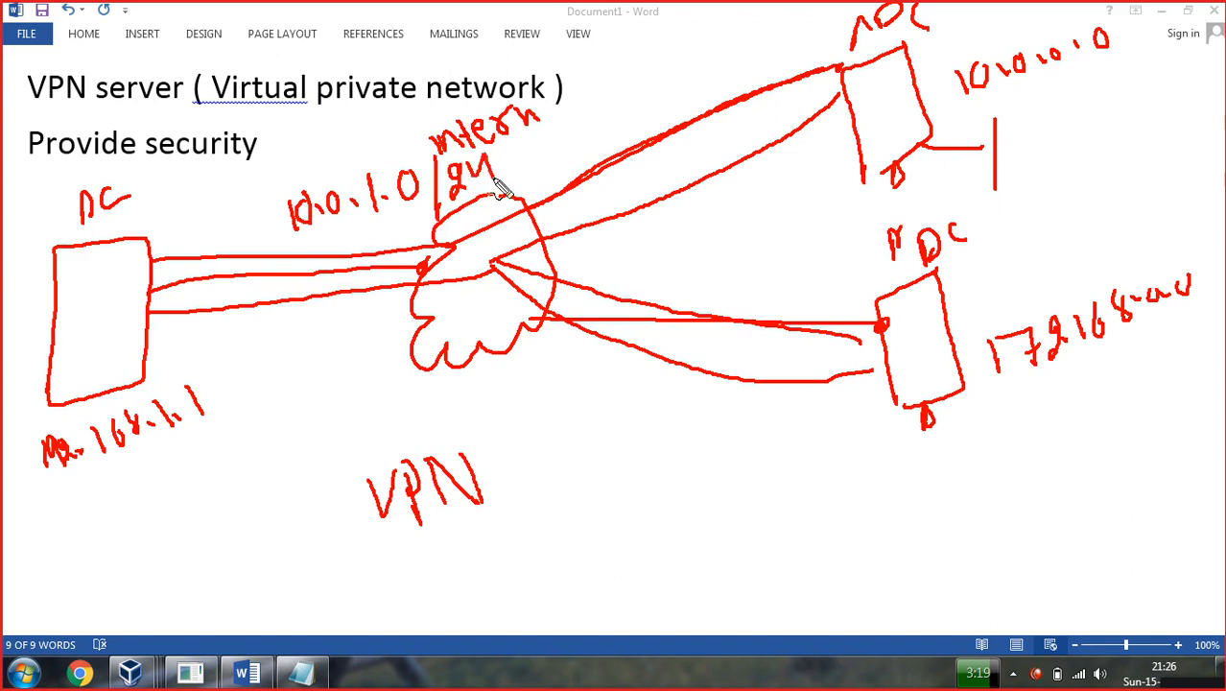
pyautogui.moveTo(142, 219); pyautogui.dragTo(200, 194)
pyautogui.moveTo(936, 45); pyautogui.dragTo(957, 55)
pyautogui.moveTo(962, 256)
pyautogui.mouseDown()
pyautogui.moveTo(965, 274)
pyautogui.moveTo(994, 244)
pyautogui.mouseUp()
pyautogui.moveTo(99, 408)
pyautogui.mouseDown()
pyautogui.moveTo(121, 490)
pyautogui.moveTo(81, 515)
pyautogui.mouseUp()
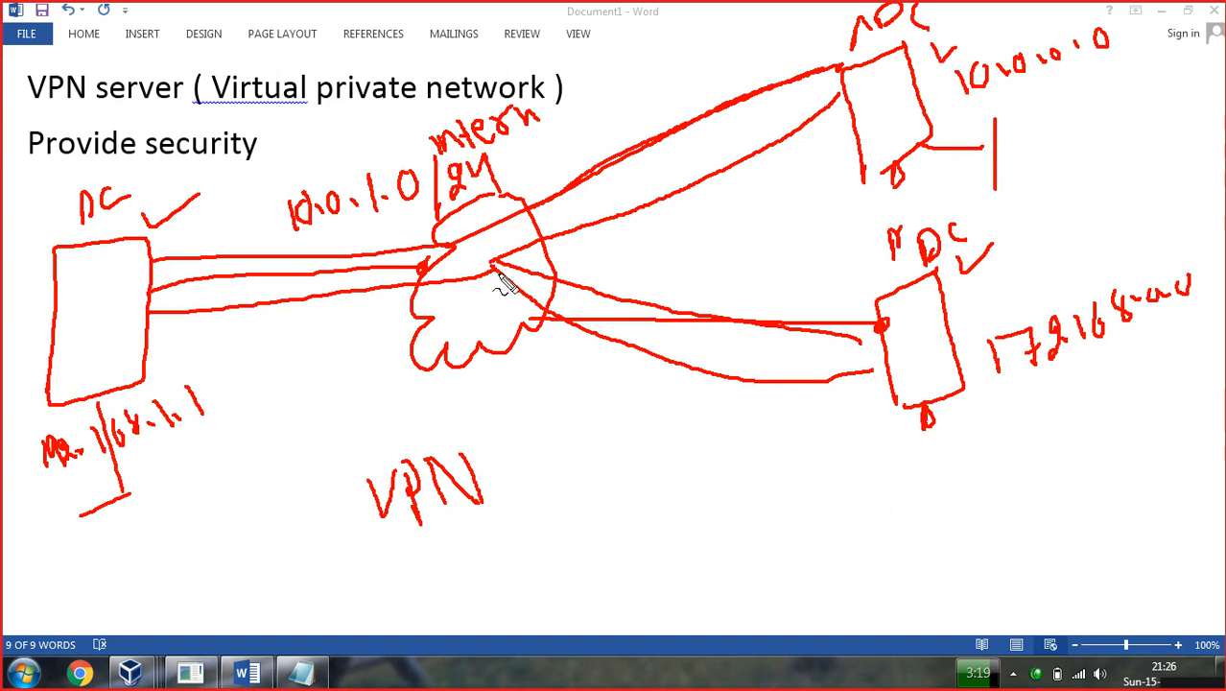
pyautogui.moveTo(310, 233); pyautogui.dragTo(414, 218)
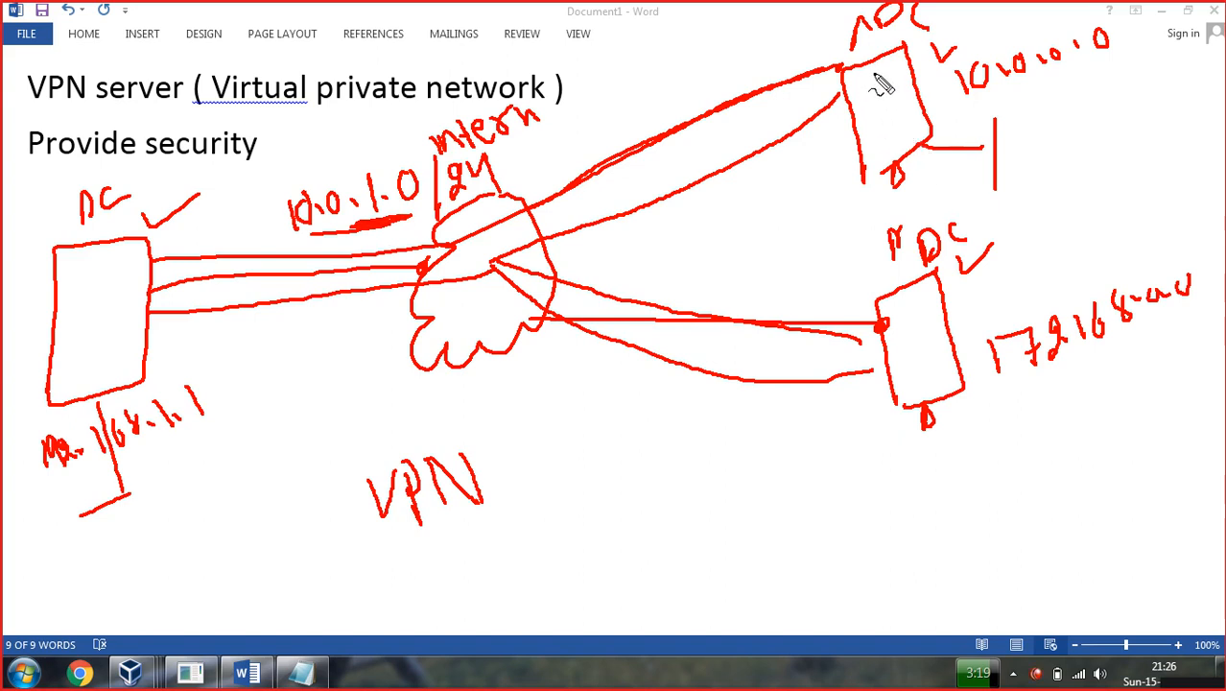
pyautogui.moveTo(863, 65); pyautogui.dragTo(801, 63)
pyautogui.moveTo(656, 38)
pyautogui.mouseDown()
pyautogui.moveTo(664, 61)
pyautogui.moveTo(670, 43)
pyautogui.moveTo(777, 42)
pyautogui.moveTo(804, 27)
pyautogui.mouseUp()
# Circle and tick the 10.0.1.100 address, then clear all the red ink with Esc.
pyautogui.moveTo(849, 64)
pyautogui.mouseDown()
pyautogui.moveTo(635, 107)
pyautogui.moveTo(638, 43)
pyautogui.moveTo(795, 13)
pyautogui.moveTo(827, 34)
pyautogui.moveTo(797, 49)
pyautogui.moveTo(819, 34)
pyautogui.mouseUp()
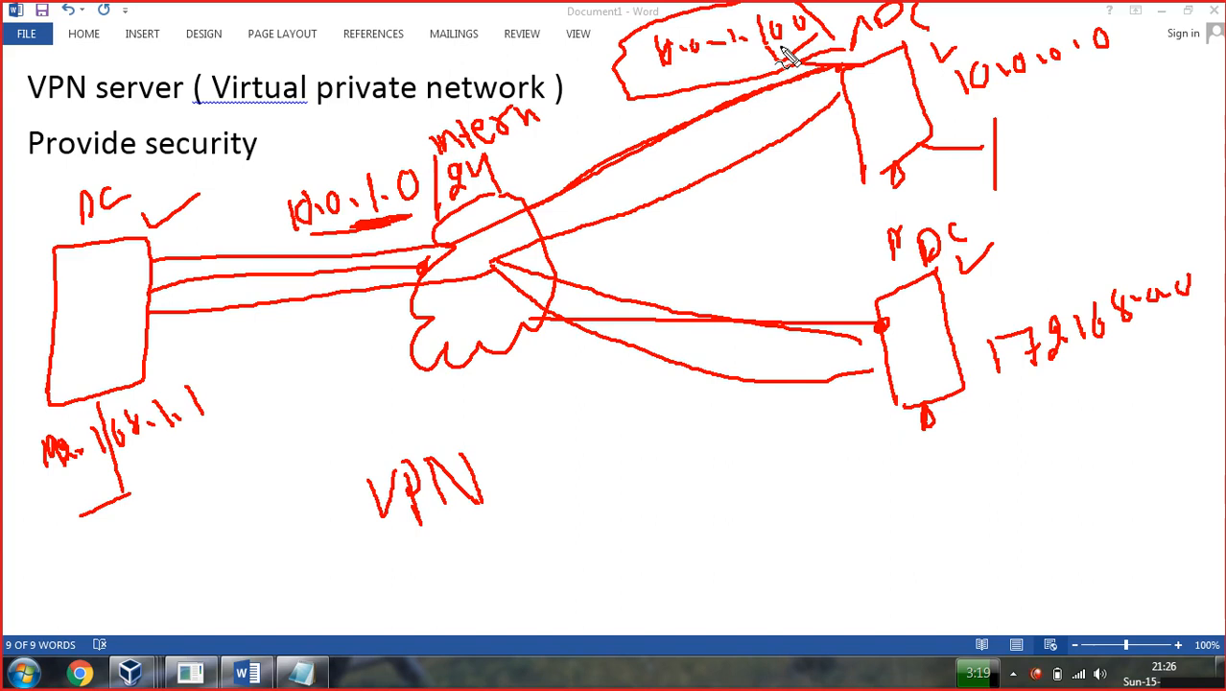
pyautogui.moveTo(783, 50); pyautogui.dragTo(827, 48)
pyautogui.moveTo(697, 59); pyautogui.dragTo(735, 53)
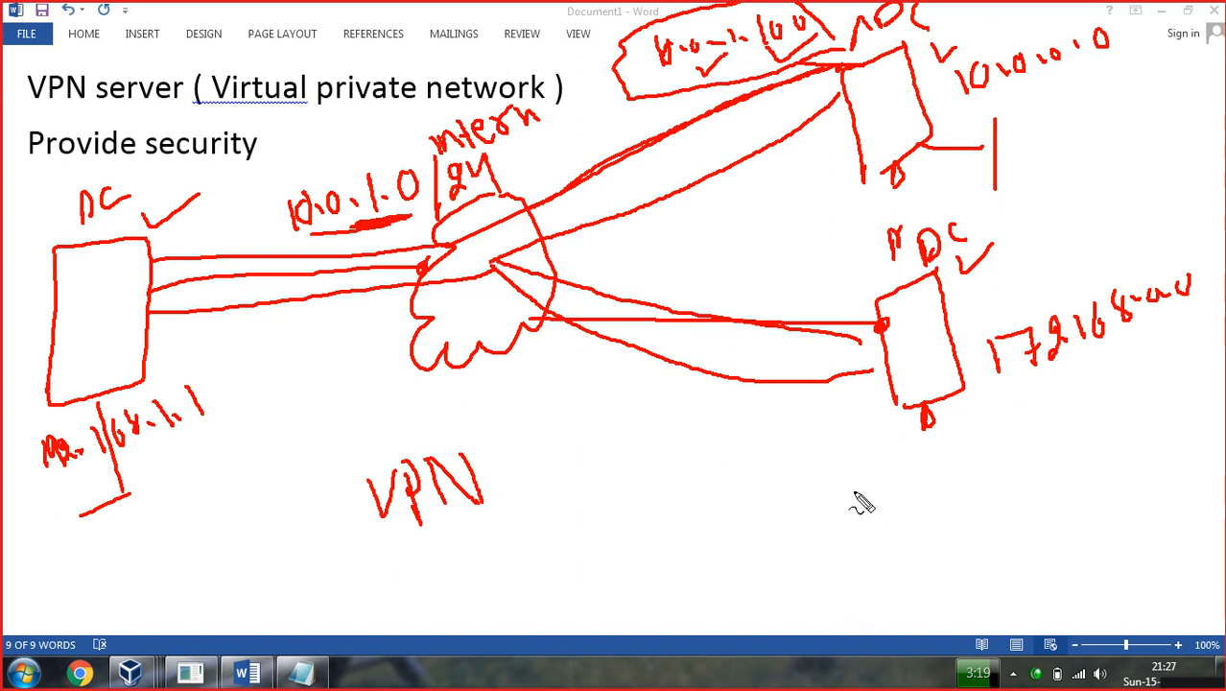
pyautogui.press('Escape')
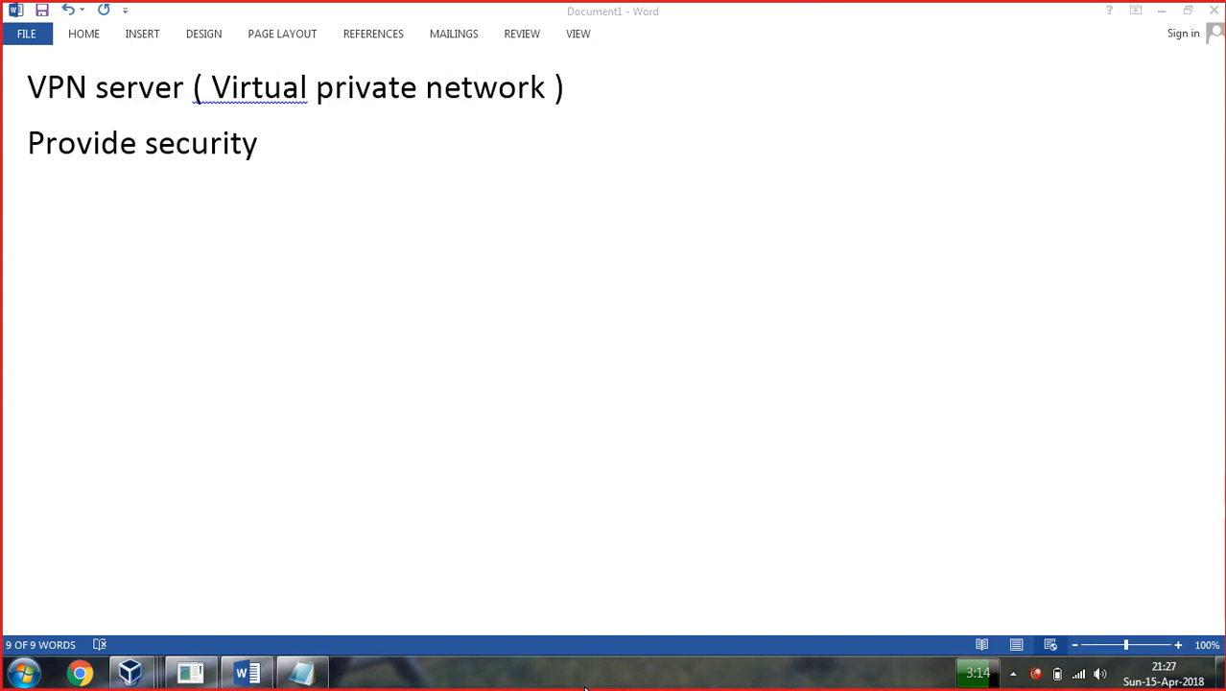
# Reactivate the pen, start a new cloud and handwrite a heading beside the title.
pyautogui.click(612, 686)
pyautogui.moveTo(547, 203)
pyautogui.mouseDown()
pyautogui.moveTo(511, 218)
pyautogui.moveTo(480, 271)
pyautogui.moveTo(476, 323)
pyautogui.moveTo(498, 346)
pyautogui.moveTo(570, 320)
pyautogui.moveTo(592, 261)
pyautogui.moveTo(552, 204)
pyautogui.mouseUp()
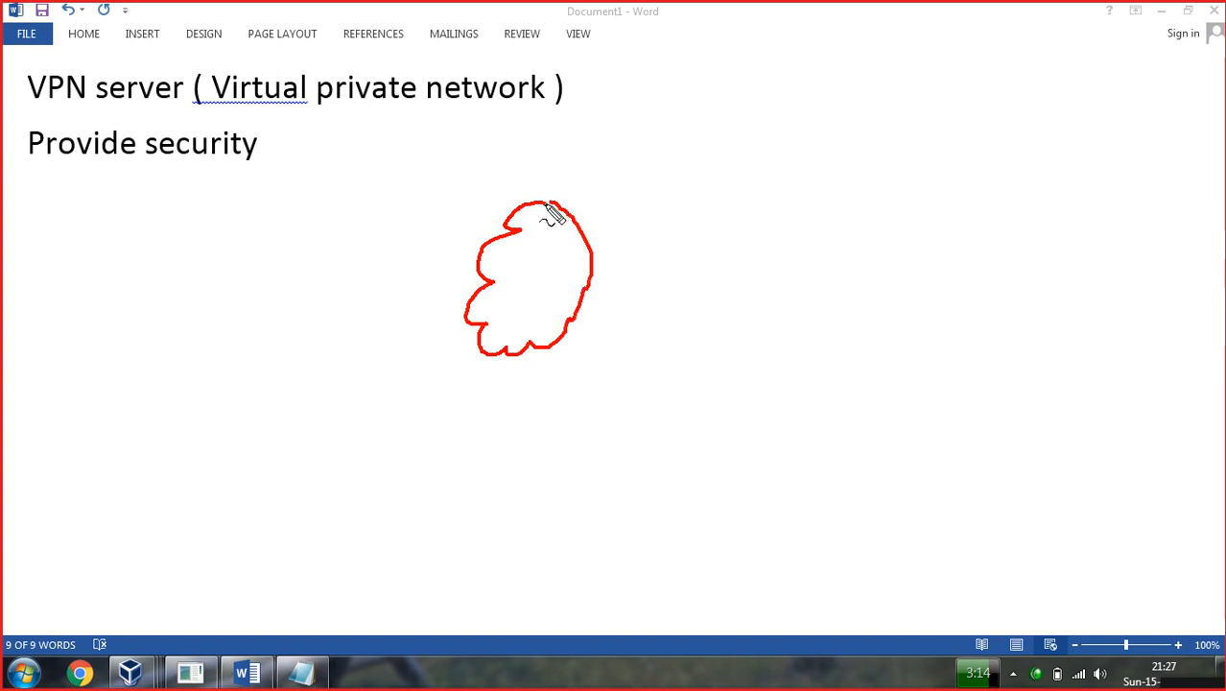
pyautogui.moveTo(649, 69); pyautogui.dragTo(662, 134)
pyautogui.moveTo(646, 69)
pyautogui.mouseDown()
pyautogui.moveTo(677, 115)
pyautogui.moveTo(676, 77)
pyautogui.moveTo(739, 93)
pyautogui.moveTo(750, 33)
pyautogui.moveTo(758, 59)
pyautogui.moveTo(797, 79)
pyautogui.mouseUp()
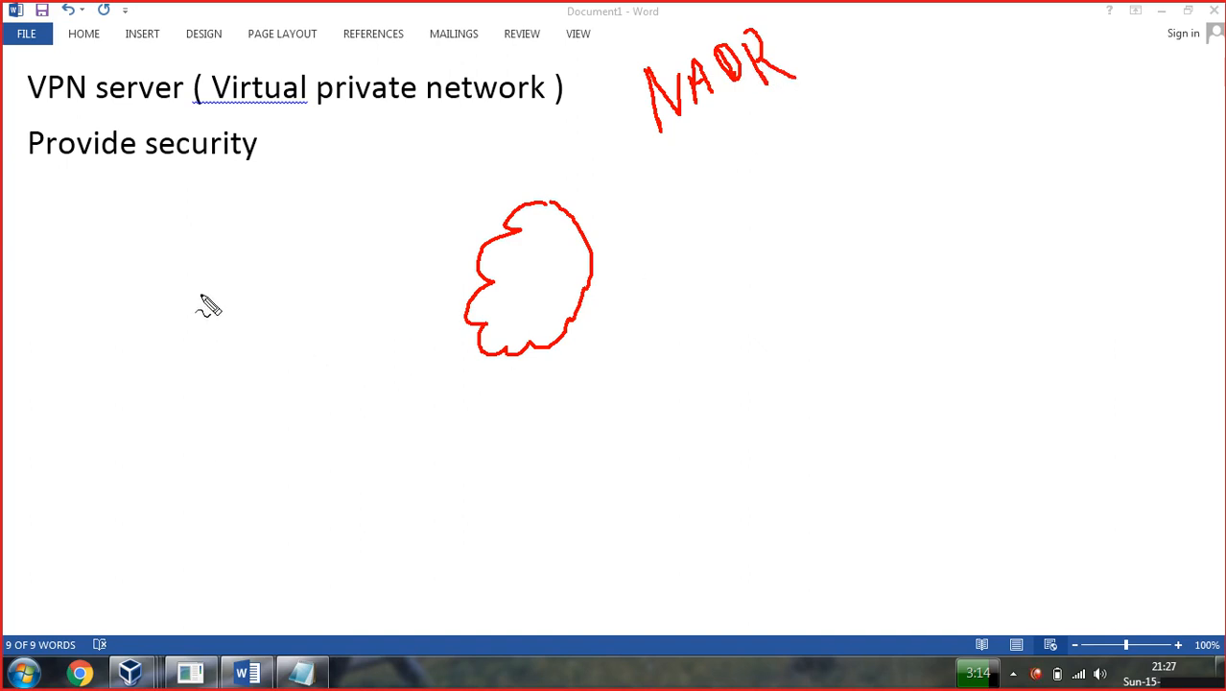
# Draw a left box and three right-hand boxes, each linked to the cloud.
pyautogui.moveTo(213, 221)
pyautogui.mouseDown()
pyautogui.moveTo(181, 224)
pyautogui.moveTo(126, 268)
pyautogui.moveTo(125, 340)
pyautogui.moveTo(220, 219)
pyautogui.moveTo(262, 324)
pyautogui.moveTo(139, 335)
pyautogui.moveTo(169, 347)
pyautogui.mouseUp()
pyautogui.moveTo(247, 273); pyautogui.dragTo(482, 245)
pyautogui.moveTo(590, 225); pyautogui.dragTo(784, 168)
pyautogui.moveTo(840, 125)
pyautogui.mouseDown()
pyautogui.moveTo(797, 168)
pyautogui.moveTo(811, 229)
pyautogui.moveTo(846, 163)
pyautogui.moveTo(814, 231)
pyautogui.mouseUp()
pyautogui.moveTo(870, 307); pyautogui.dragTo(815, 422)
pyautogui.moveTo(872, 308)
pyautogui.mouseDown()
pyautogui.moveTo(887, 415)
pyautogui.moveTo(824, 429)
pyautogui.mouseUp()
pyautogui.moveTo(1104, 274)
pyautogui.mouseDown()
pyautogui.moveTo(1077, 282)
pyautogui.moveTo(1079, 376)
pyautogui.mouseUp()
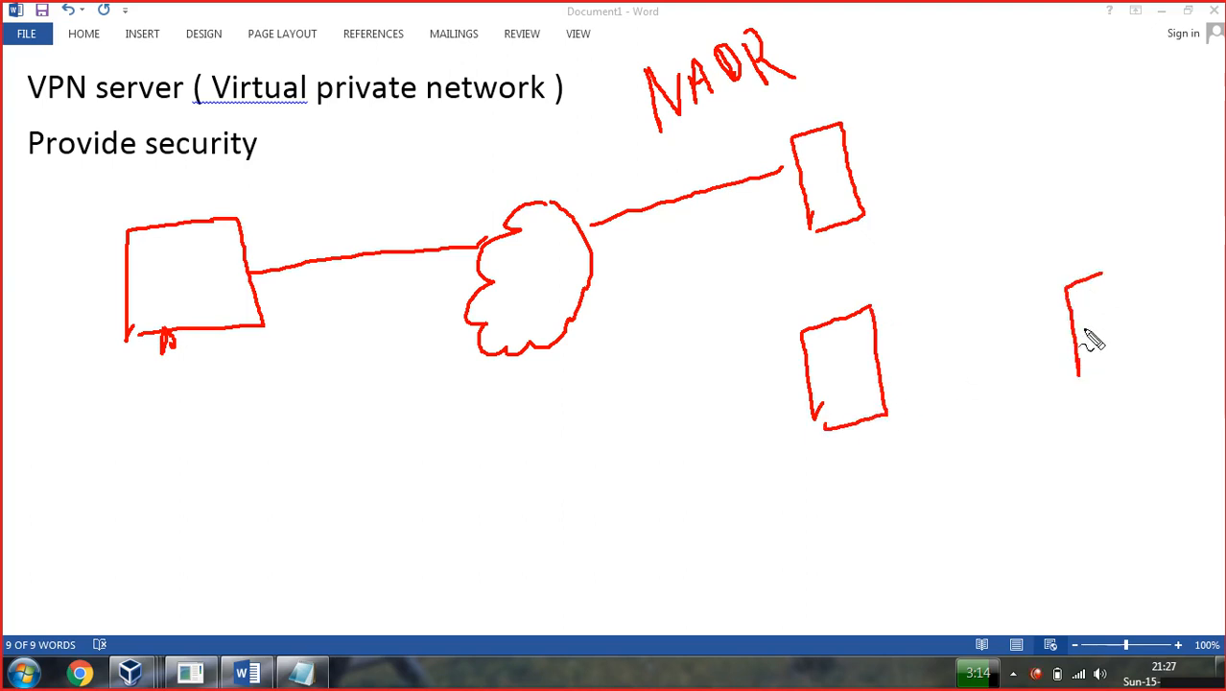
pyautogui.moveTo(1102, 277)
pyautogui.mouseDown()
pyautogui.moveTo(1139, 337)
pyautogui.moveTo(1088, 381)
pyautogui.mouseUp()
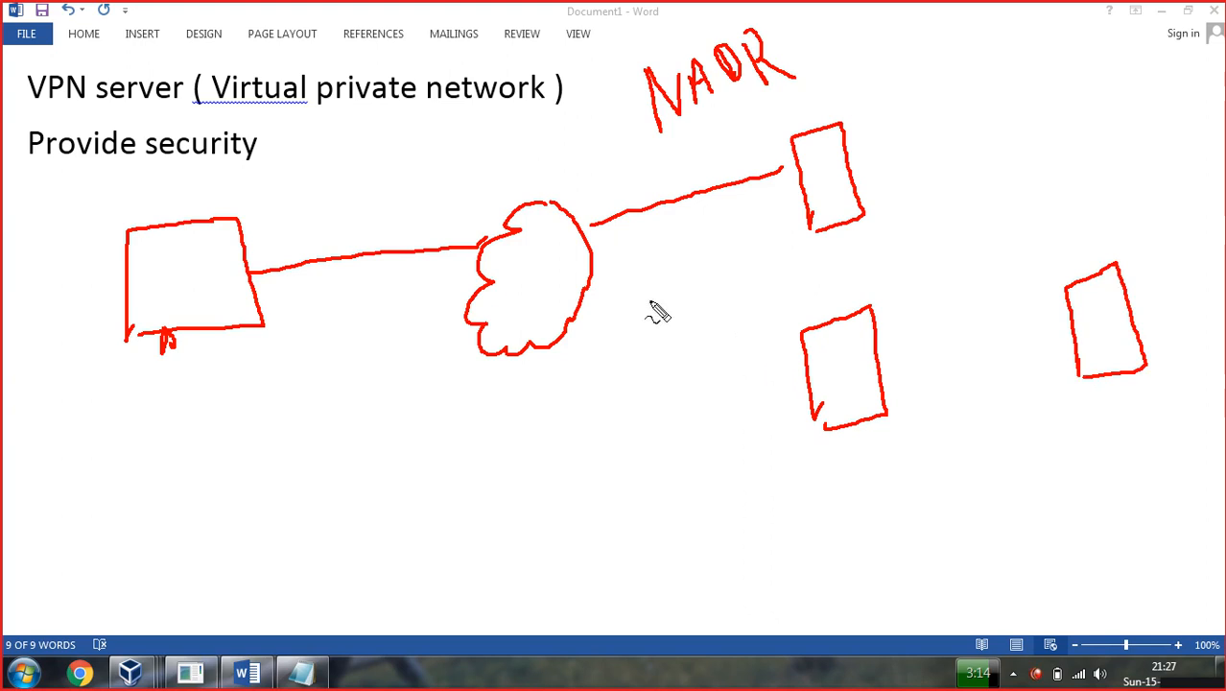
pyautogui.moveTo(577, 294); pyautogui.dragTo(785, 331)
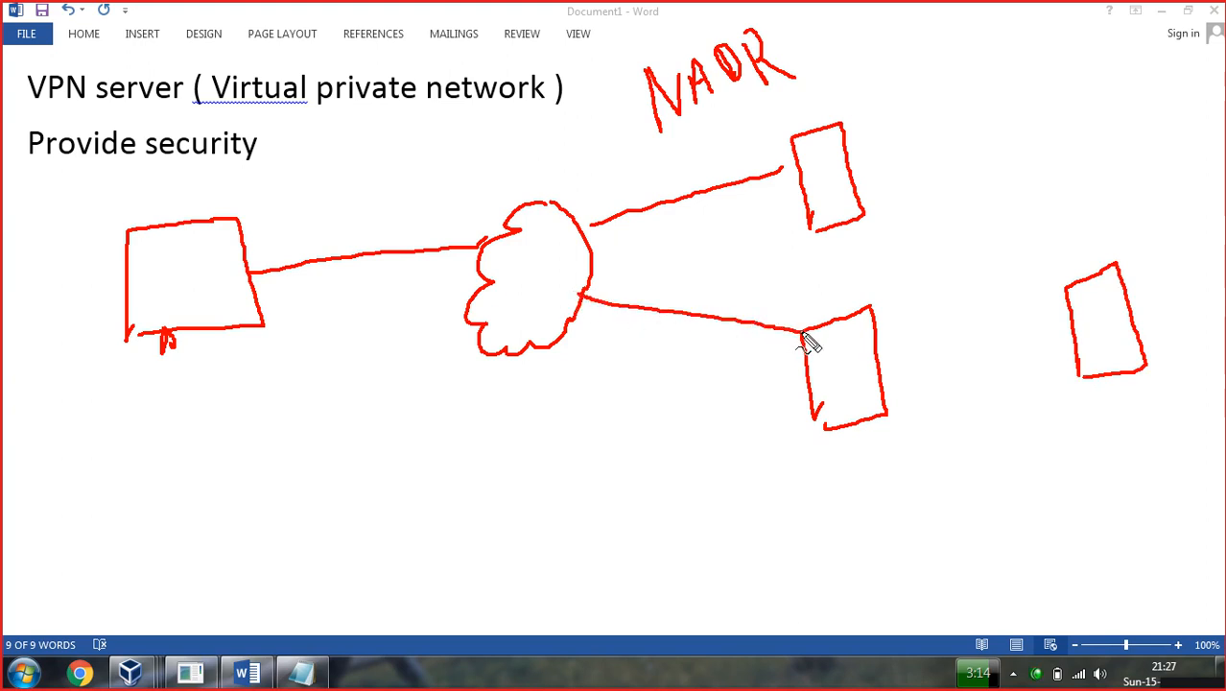
pyautogui.moveTo(592, 261); pyautogui.dragTo(1061, 288)
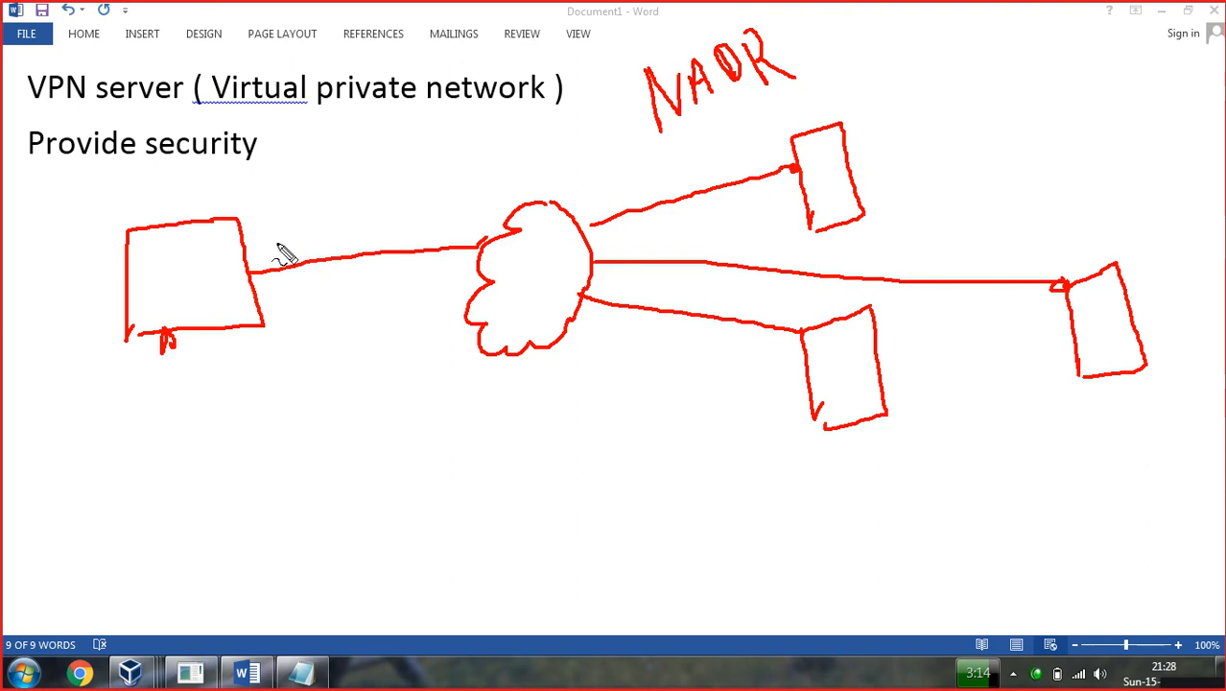
# Pen-draw tunnel lines from the left box to the right boxes, tick Provide security, then clear the ink.
pyautogui.moveTo(245, 242)
pyautogui.mouseDown()
pyautogui.moveTo(430, 227)
pyautogui.moveTo(783, 151)
pyautogui.mouseUp()
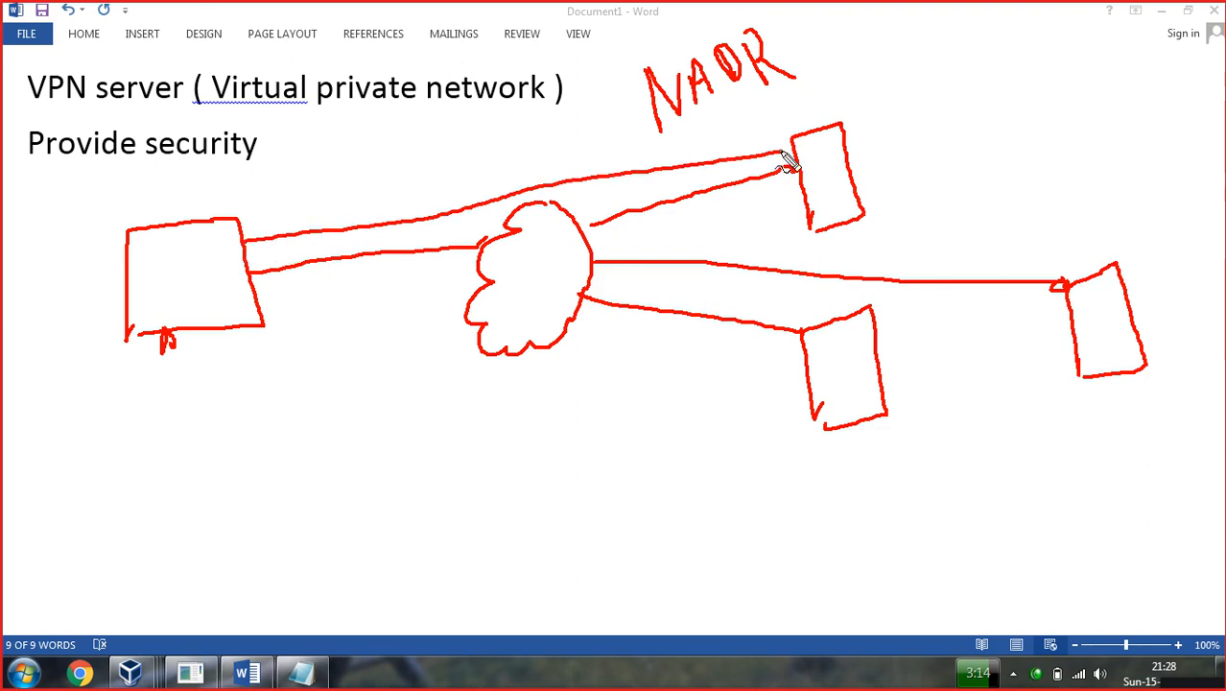
pyautogui.moveTo(247, 272)
pyautogui.mouseDown()
pyautogui.moveTo(796, 197)
pyautogui.moveTo(733, 218)
pyautogui.mouseUp()
pyautogui.moveTo(564, 228)
pyautogui.mouseDown()
pyautogui.moveTo(754, 254)
pyautogui.moveTo(1102, 274)
pyautogui.mouseUp()
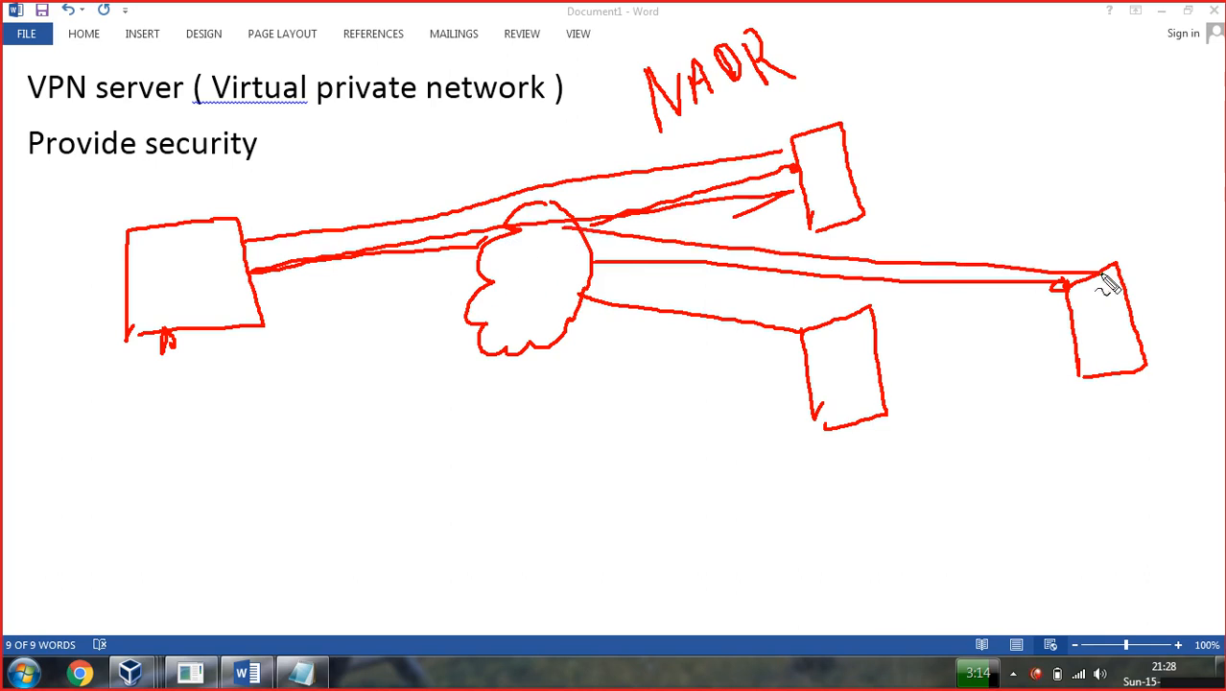
pyautogui.moveTo(564, 240); pyautogui.dragTo(806, 316)
pyautogui.moveTo(775, 379)
pyautogui.mouseDown()
pyautogui.moveTo(627, 354)
pyautogui.moveTo(460, 264)
pyautogui.mouseUp()
pyautogui.moveTo(783, 365); pyautogui.dragTo(478, 261)
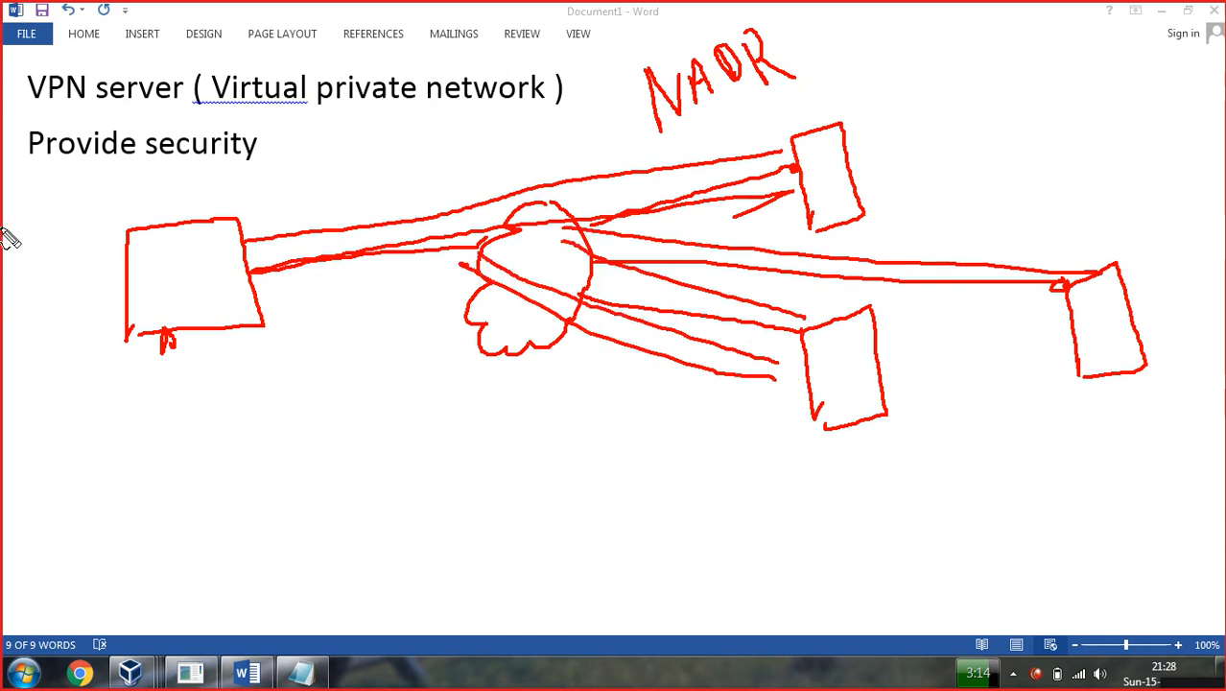
pyautogui.moveTo(106, 179); pyautogui.dragTo(177, 163)
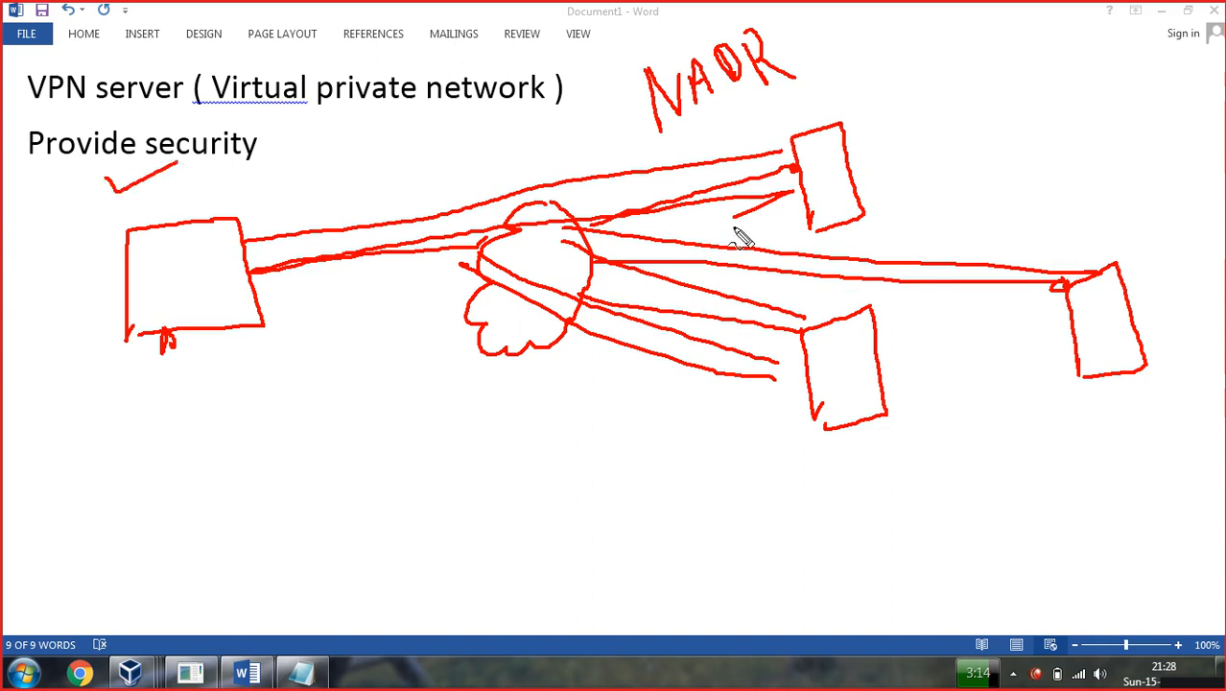
pyautogui.press('Escape')
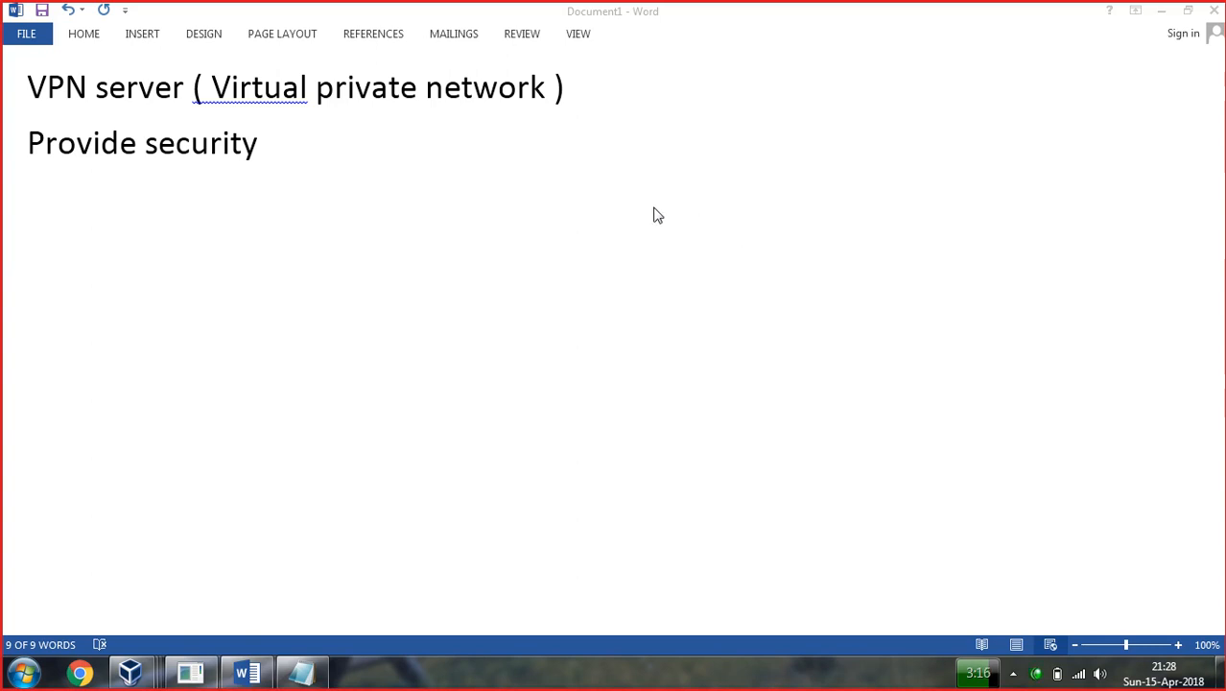
# Type the heading 'Microsoft Platform :-' on a new line and switch on the screen pen.
pyautogui.click(450, 193)
pyautogui.hotkey('ctrl', 'a')
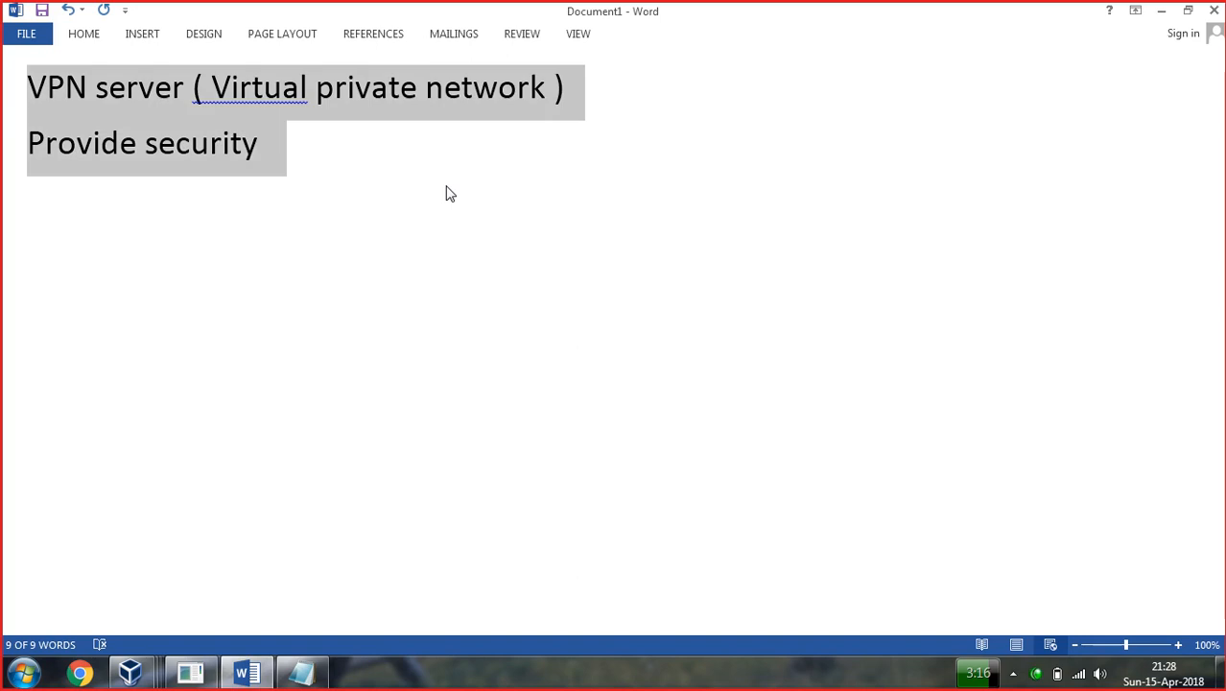
pyautogui.click(287, 167)
pyautogui.write('Microsof')
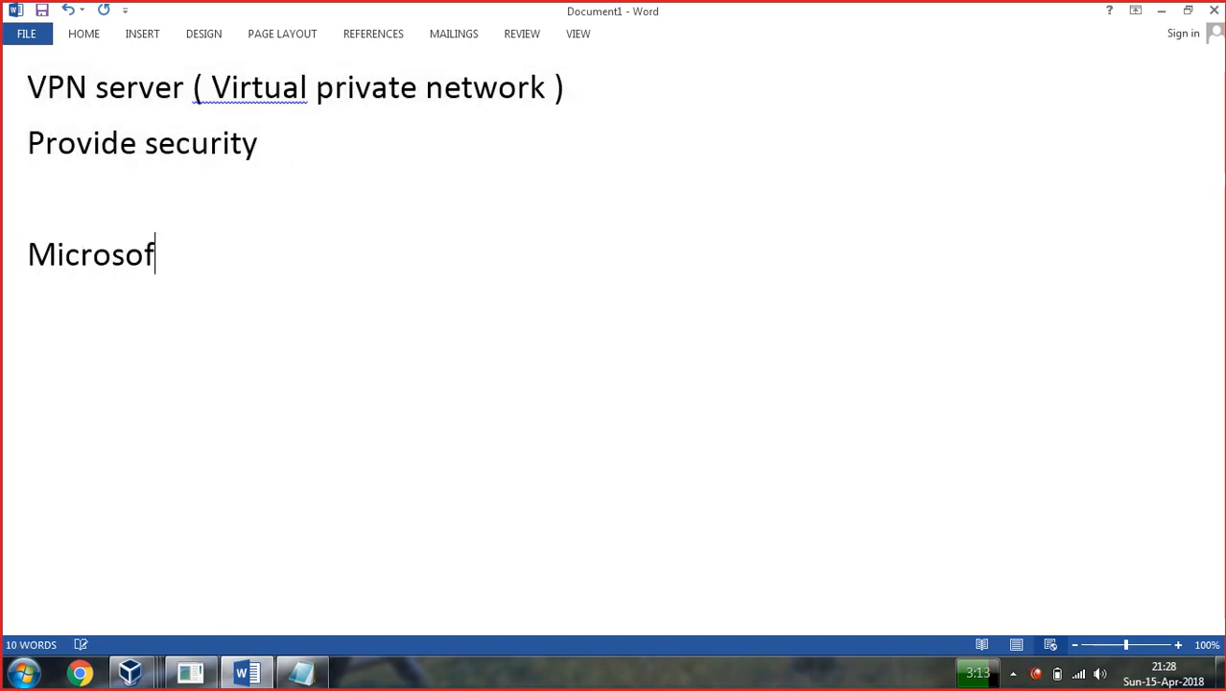
pyautogui.write('t Plka')
pyautogui.press('BackSpace')
pyautogui.press('BackSpace')
pyautogui.press('BackSpace')
pyautogui.write('atform :-')
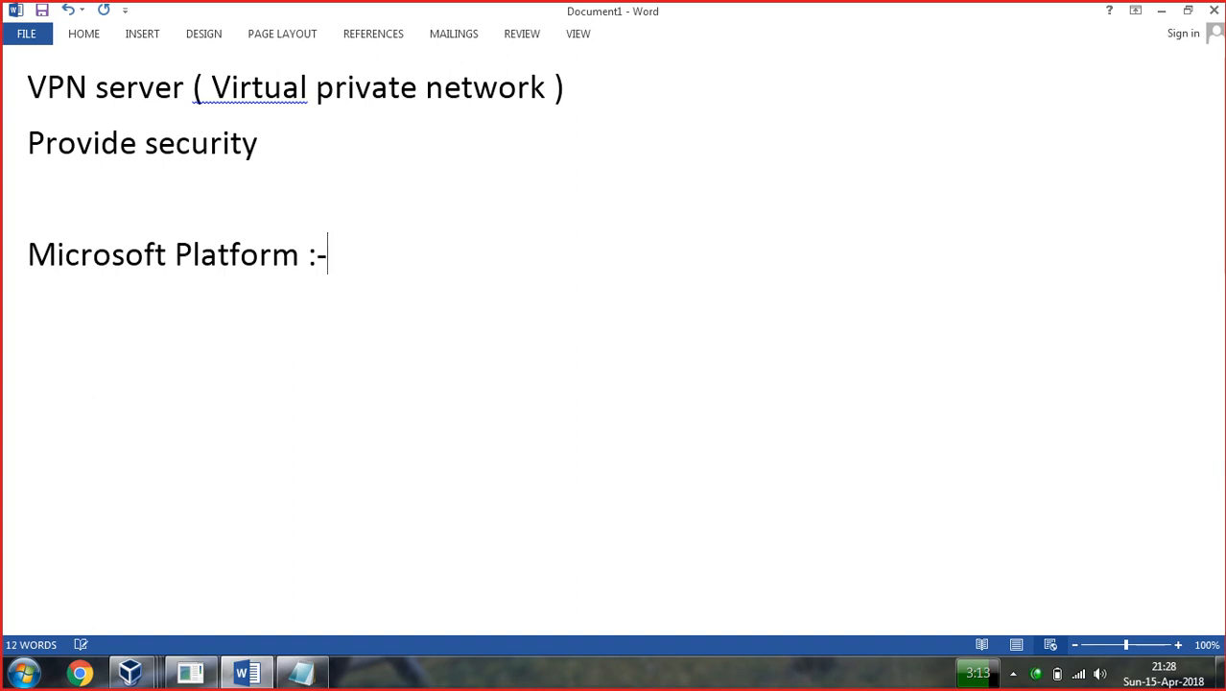
pyautogui.press('Return')
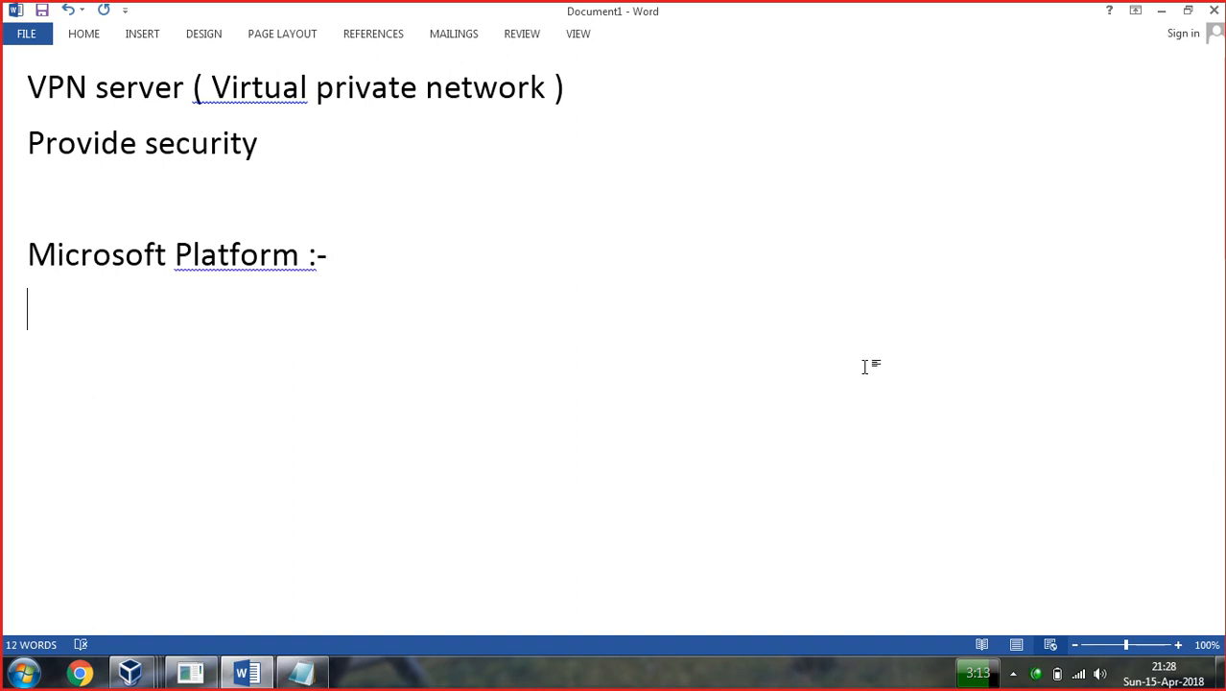
pyautogui.click(717, 677)
pyautogui.hotkey('ctrl', 'shift', 'd')
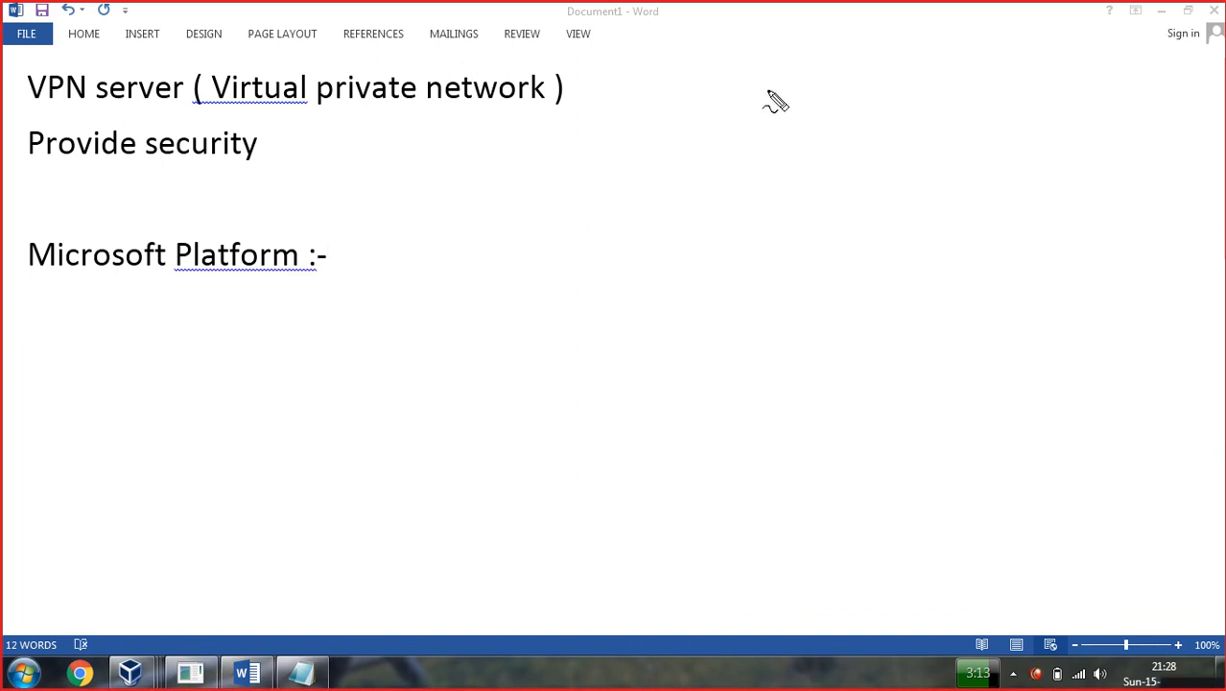
pyautogui.moveTo(615, 150)
pyautogui.mouseDown()
pyautogui.moveTo(619, 167)
pyautogui.moveTo(608, 140)
pyautogui.mouseUp()
pyautogui.moveTo(623, 134); pyautogui.dragTo(633, 198)
pyautogui.moveTo(660, 121)
pyautogui.mouseDown()
pyautogui.moveTo(661, 166)
pyautogui.moveTo(685, 154)
pyautogui.moveTo(707, 167)
pyautogui.moveTo(724, 124)
pyautogui.moveTo(845, 123)
pyautogui.moveTo(869, 94)
pyautogui.mouseUp()
pyautogui.moveTo(643, 266)
pyautogui.mouseDown()
pyautogui.moveTo(660, 273)
pyautogui.moveTo(635, 257)
pyautogui.moveTo(662, 238)
pyautogui.moveTo(710, 251)
pyautogui.moveTo(734, 277)
pyautogui.moveTo(753, 223)
pyautogui.moveTo(772, 240)
pyautogui.moveTo(779, 222)
pyautogui.mouseUp()
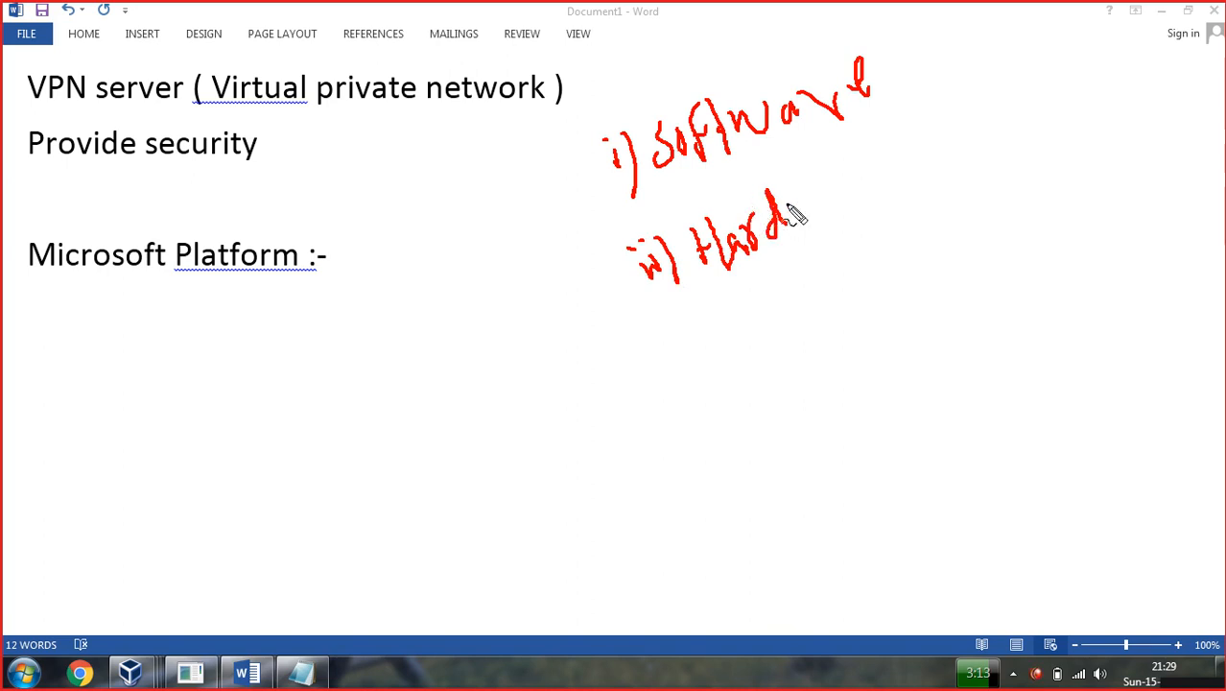
pyautogui.moveTo(821, 169); pyautogui.dragTo(840, 252)
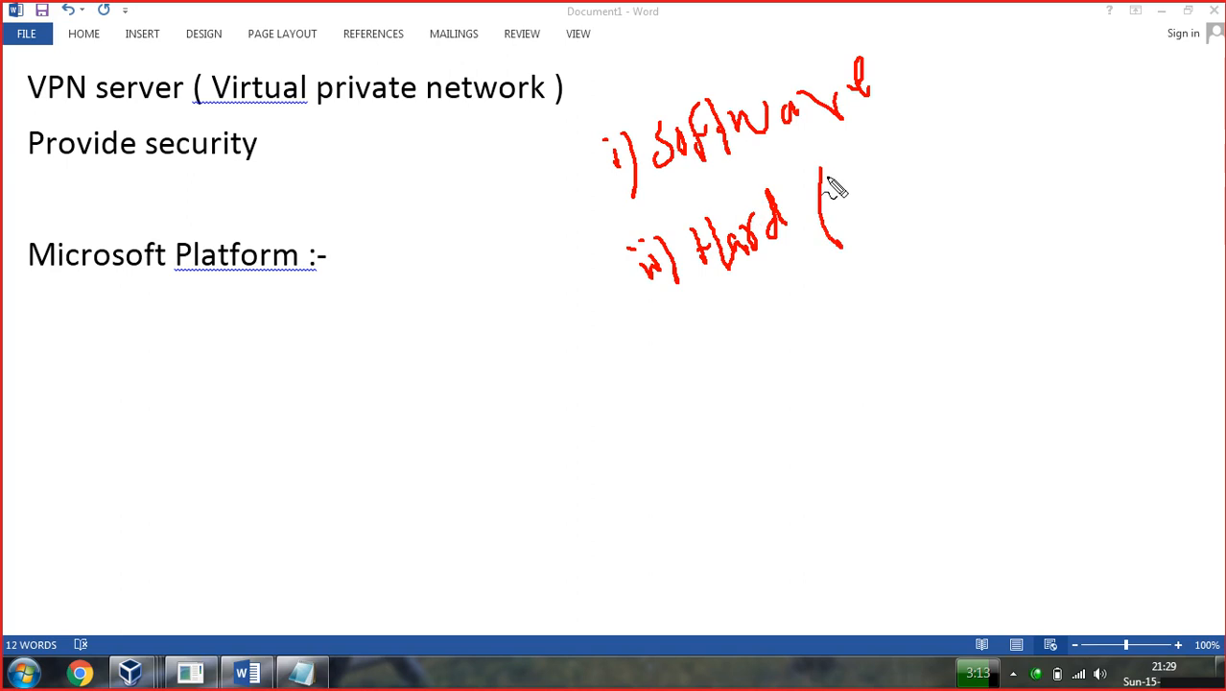
pyautogui.moveTo(819, 169); pyautogui.dragTo(829, 146)
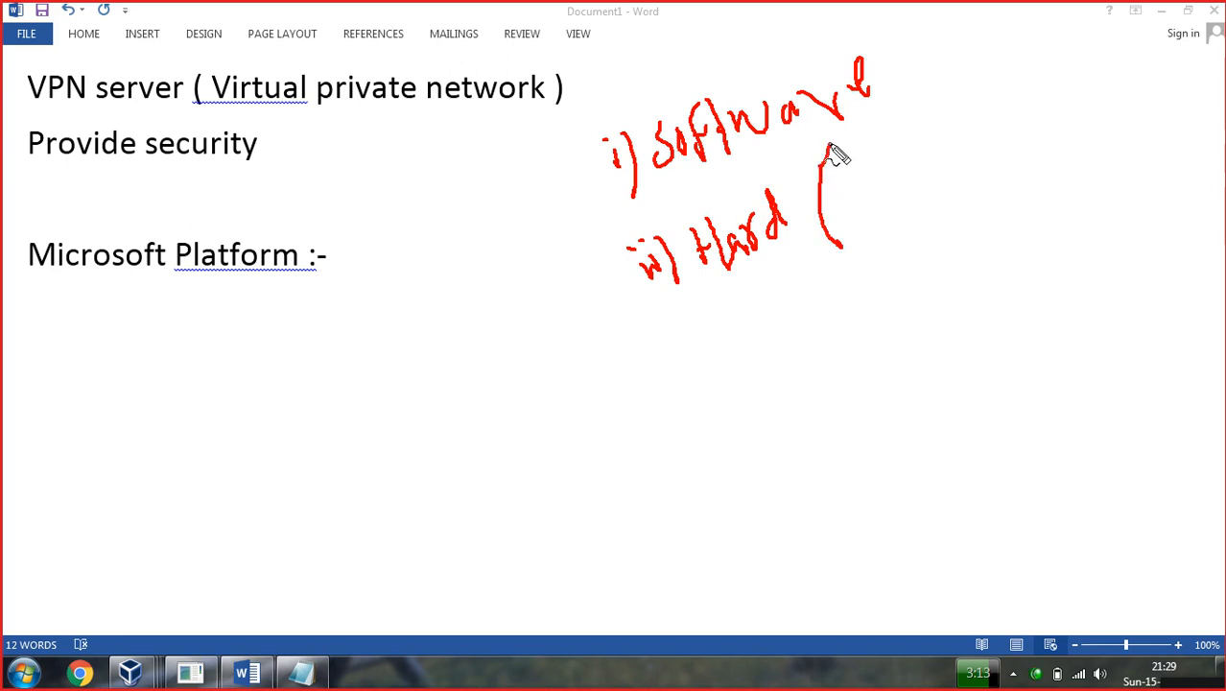
pyautogui.moveTo(835, 242); pyautogui.dragTo(919, 280)
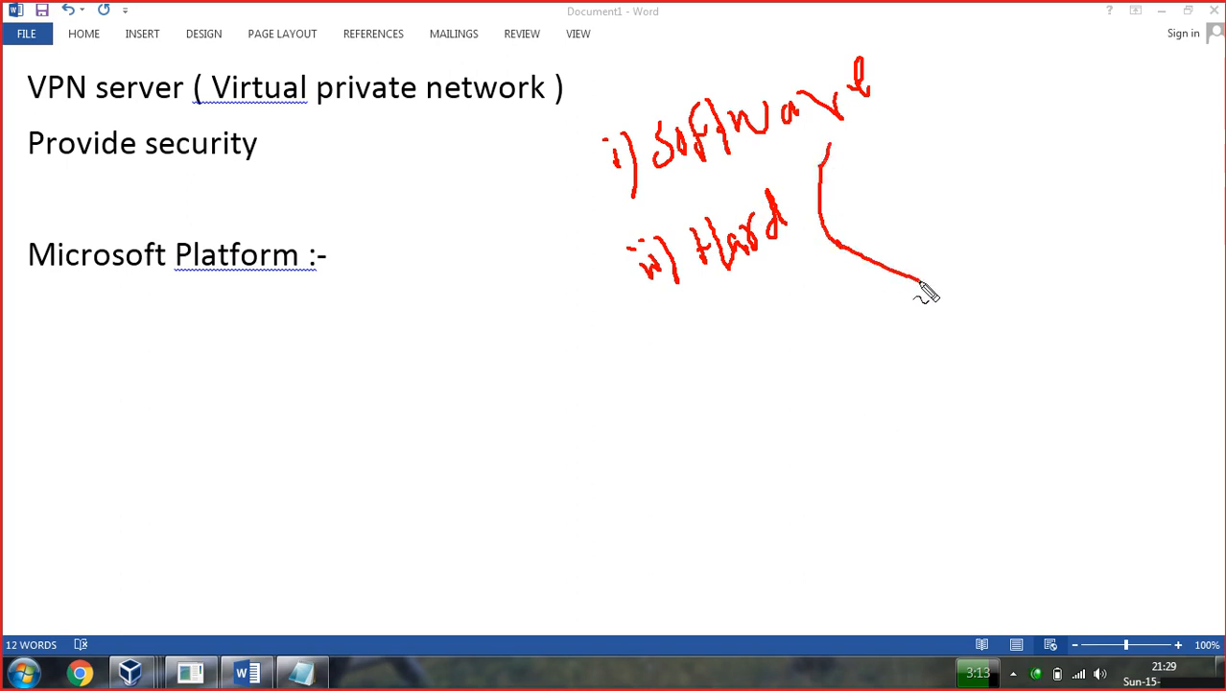
pyautogui.moveTo(829, 156); pyautogui.dragTo(847, 127)
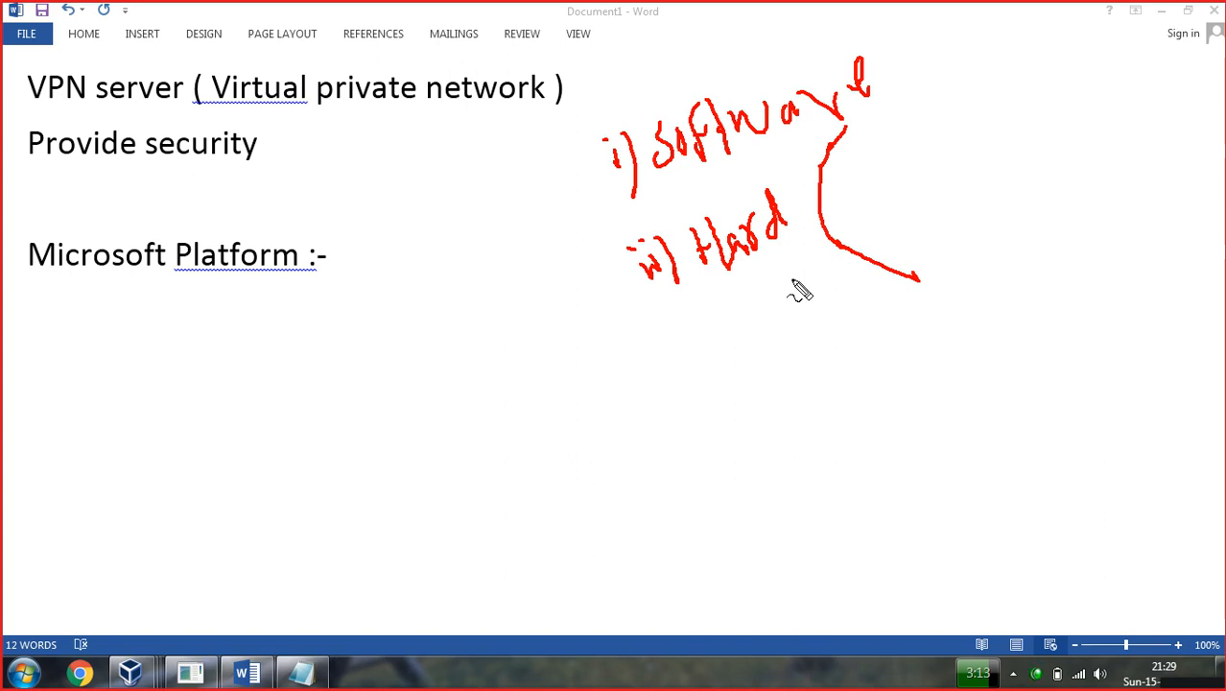
pyautogui.press('Escape')
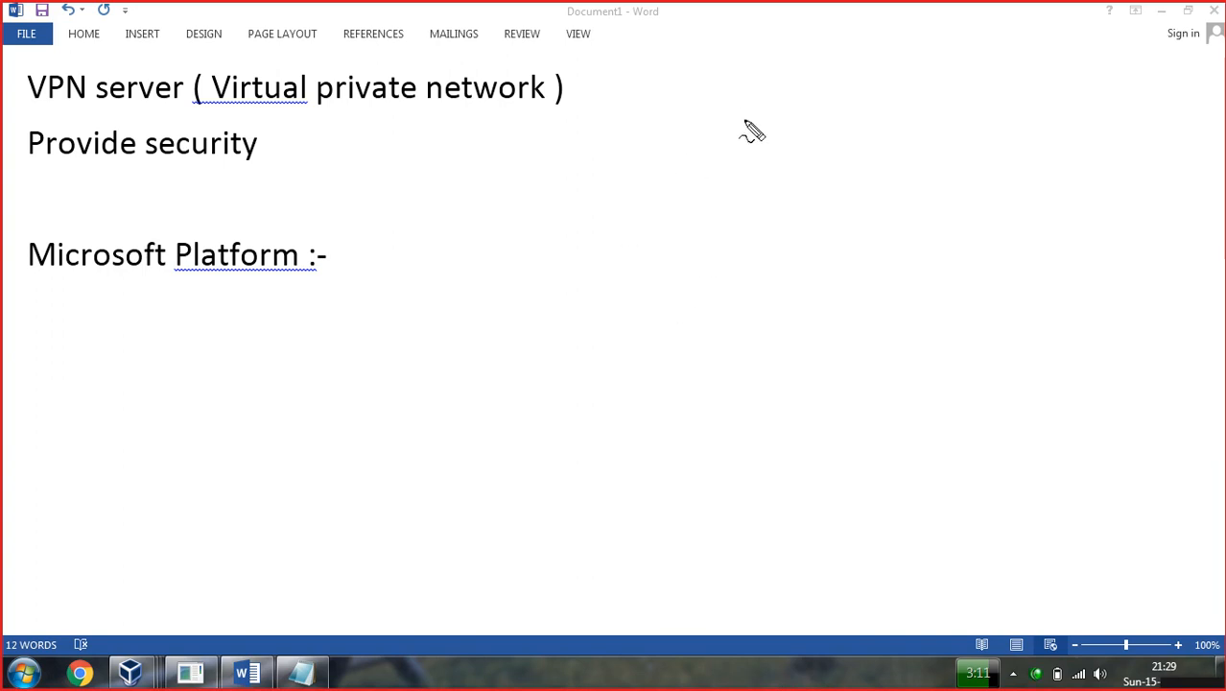
# Sketch a red box with an arrow, label it 'MS', and write 'i)' at the top right.
pyautogui.moveTo(584, 204)
pyautogui.mouseDown()
pyautogui.moveTo(472, 285)
pyautogui.moveTo(479, 376)
pyautogui.mouseUp()
pyautogui.moveTo(585, 205)
pyautogui.mouseDown()
pyautogui.moveTo(635, 241)
pyautogui.moveTo(662, 350)
pyautogui.moveTo(485, 383)
pyautogui.moveTo(537, 410)
pyautogui.mouseUp()
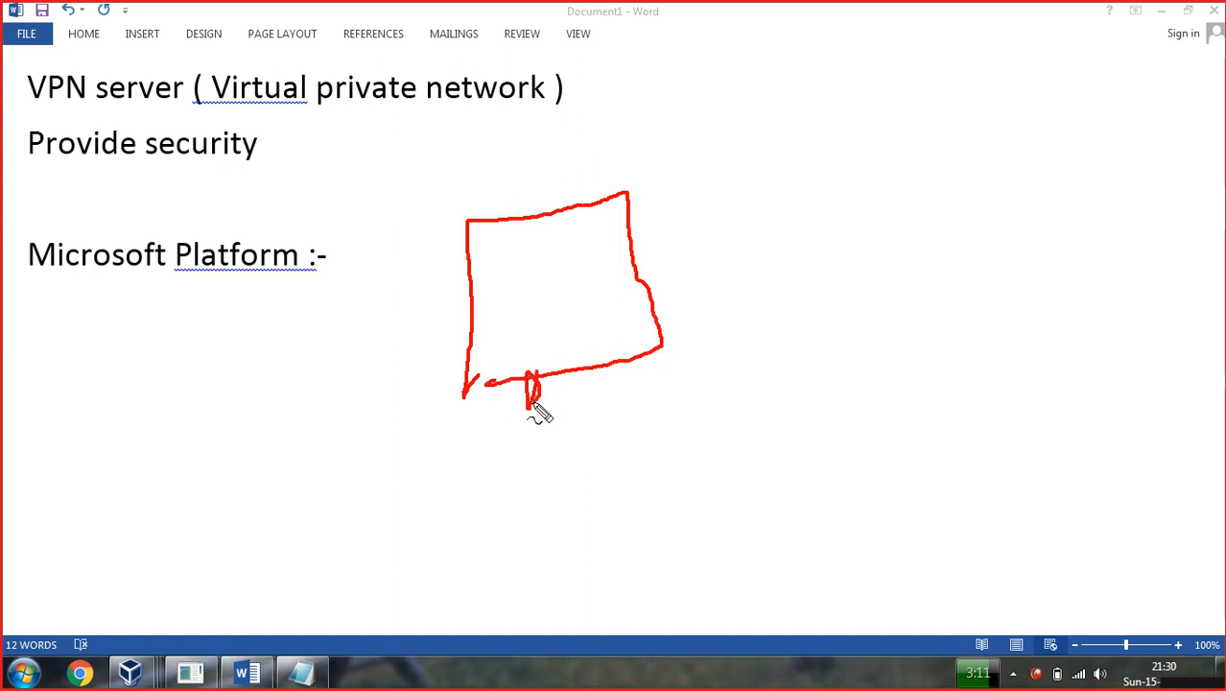
pyautogui.moveTo(492, 183)
pyautogui.mouseDown()
pyautogui.moveTo(505, 144)
pyautogui.moveTo(526, 183)
pyautogui.mouseUp()
pyautogui.moveTo(537, 128); pyautogui.dragTo(533, 165)
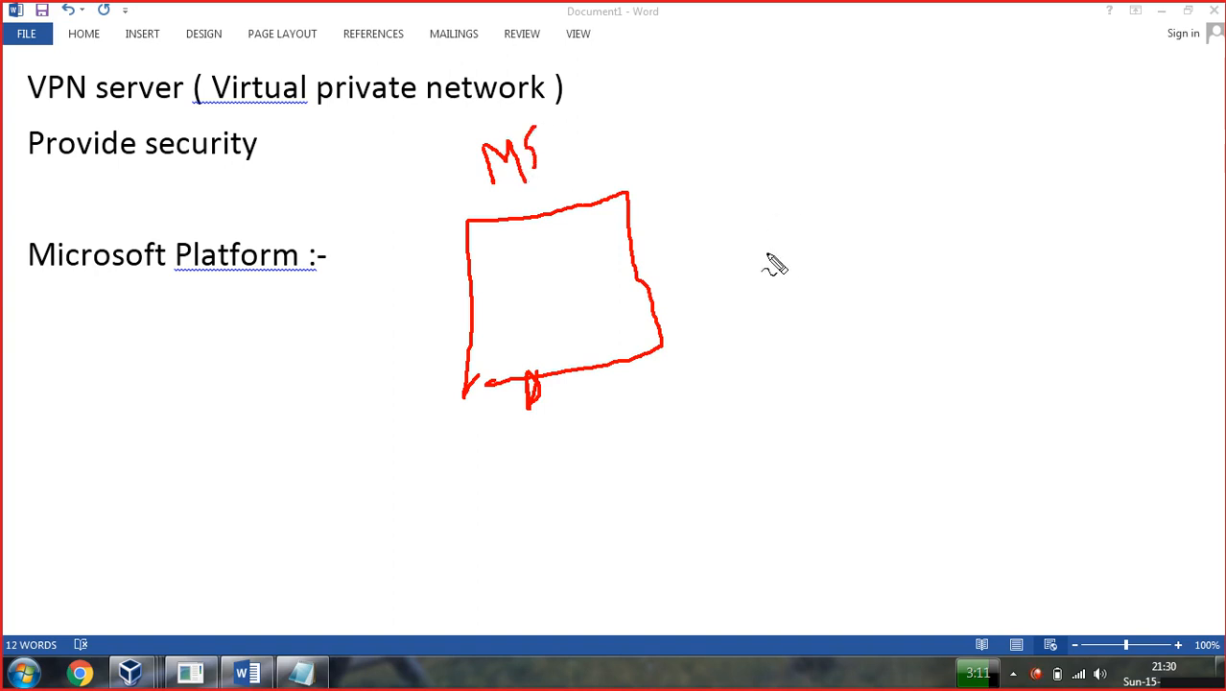
pyautogui.moveTo(862, 54); pyautogui.dragTo(893, 96)
pyautogui.moveTo(922, 35)
pyautogui.mouseDown()
pyautogui.moveTo(931, 62)
pyautogui.moveTo(975, 38)
pyautogui.moveTo(963, 55)
pyautogui.moveTo(1002, 55)
pyautogui.moveTo(1044, 23)
pyautogui.mouseUp()
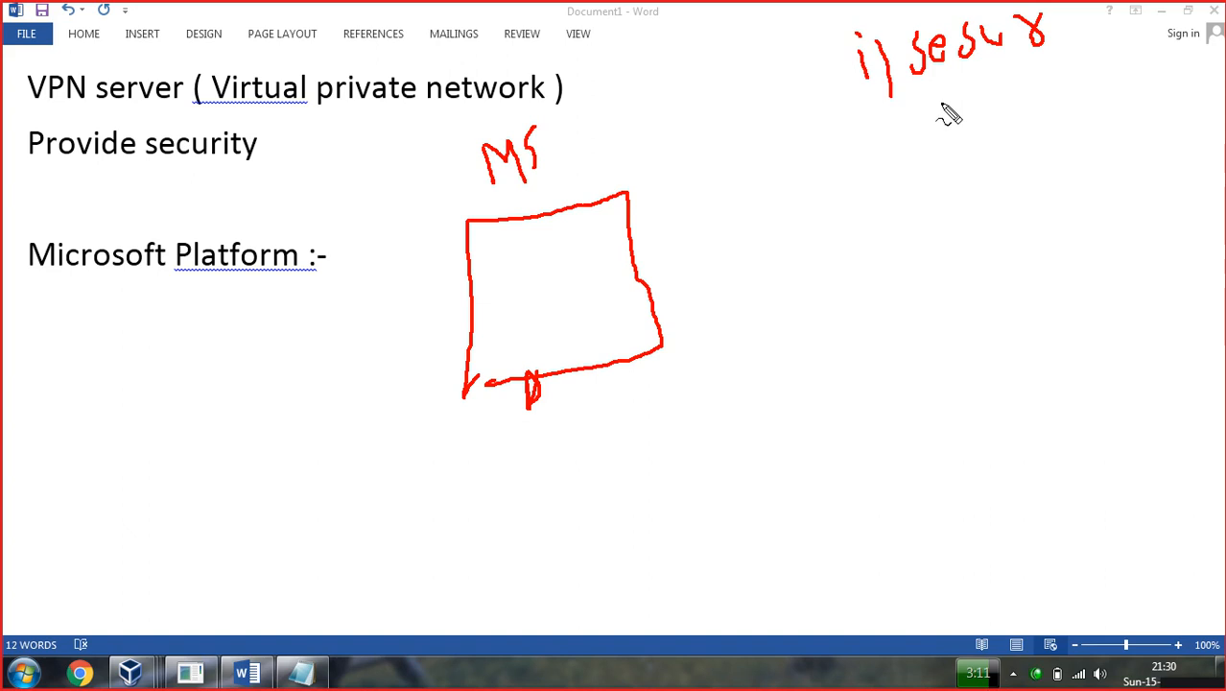
# Draw an arrow from MS to 'TMG' and write 'ii) vm' under the first note.
pyautogui.moveTo(560, 156)
pyautogui.mouseDown()
pyautogui.moveTo(657, 141)
pyautogui.moveTo(725, 157)
pyautogui.mouseUp()
pyautogui.moveTo(689, 113)
pyautogui.mouseDown()
pyautogui.moveTo(734, 107)
pyautogui.moveTo(748, 154)
pyautogui.moveTo(753, 123)
pyautogui.moveTo(821, 90)
pyautogui.mouseUp()
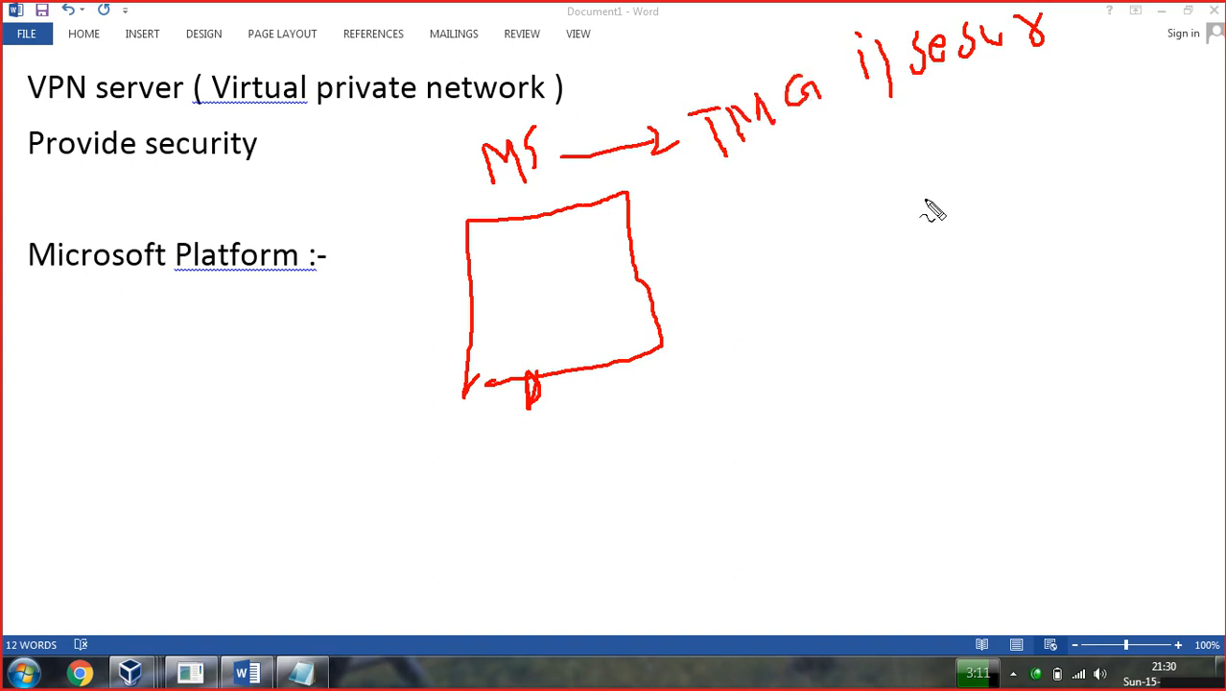
pyautogui.moveTo(885, 152)
pyautogui.mouseDown()
pyautogui.moveTo(908, 163)
pyautogui.moveTo(903, 142)
pyautogui.moveTo(928, 204)
pyautogui.mouseUp()
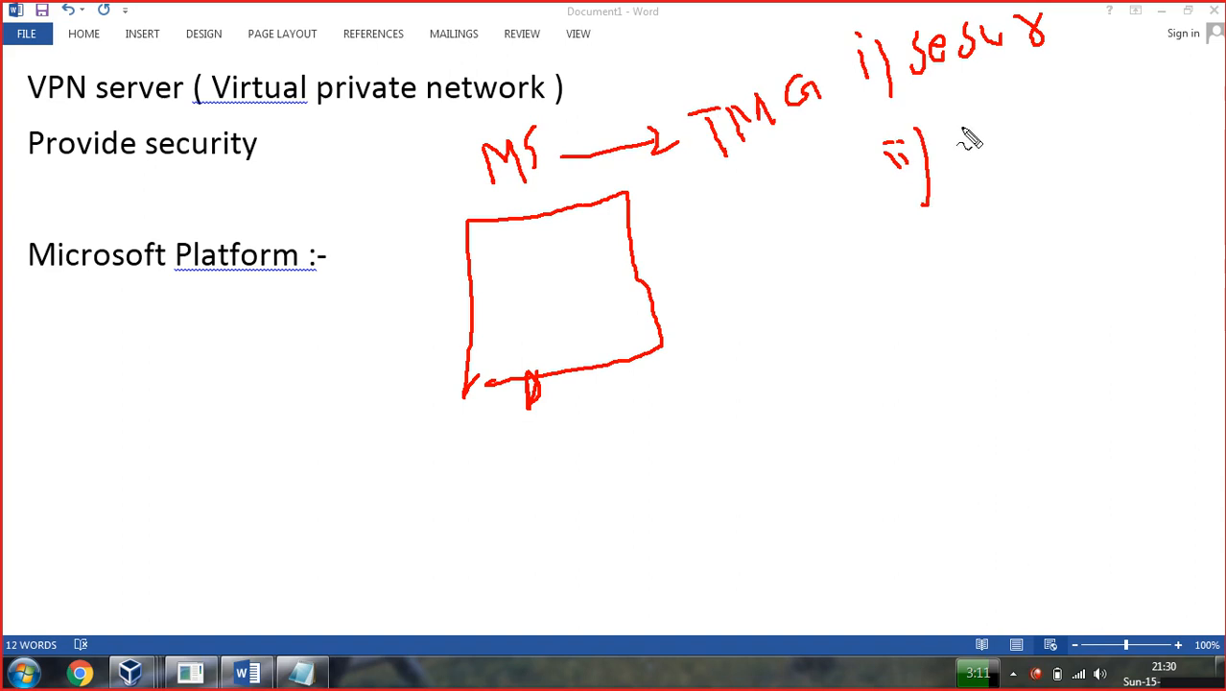
pyautogui.moveTo(961, 126)
pyautogui.mouseDown()
pyautogui.moveTo(970, 144)
pyautogui.moveTo(978, 123)
pyautogui.moveTo(999, 123)
pyautogui.moveTo(1005, 142)
pyautogui.moveTo(1015, 119)
pyautogui.moveTo(1021, 142)
pyautogui.moveTo(1101, 82)
pyautogui.mouseUp()
# Draw arrows from the box to 'HyR' and 'Routing'.
pyautogui.moveTo(656, 231); pyautogui.dragTo(712, 226)
pyautogui.moveTo(743, 184)
pyautogui.mouseDown()
pyautogui.moveTo(746, 216)
pyautogui.moveTo(754, 194)
pyautogui.moveTo(771, 196)
pyautogui.moveTo(790, 232)
pyautogui.moveTo(795, 187)
pyautogui.moveTo(816, 215)
pyautogui.mouseUp()
pyautogui.moveTo(899, 267)
pyautogui.mouseDown()
pyautogui.moveTo(904, 299)
pyautogui.moveTo(939, 283)
pyautogui.moveTo(953, 296)
pyautogui.moveTo(994, 255)
pyautogui.moveTo(987, 236)
pyautogui.moveTo(1046, 219)
pyautogui.moveTo(1049, 266)
pyautogui.mouseUp()
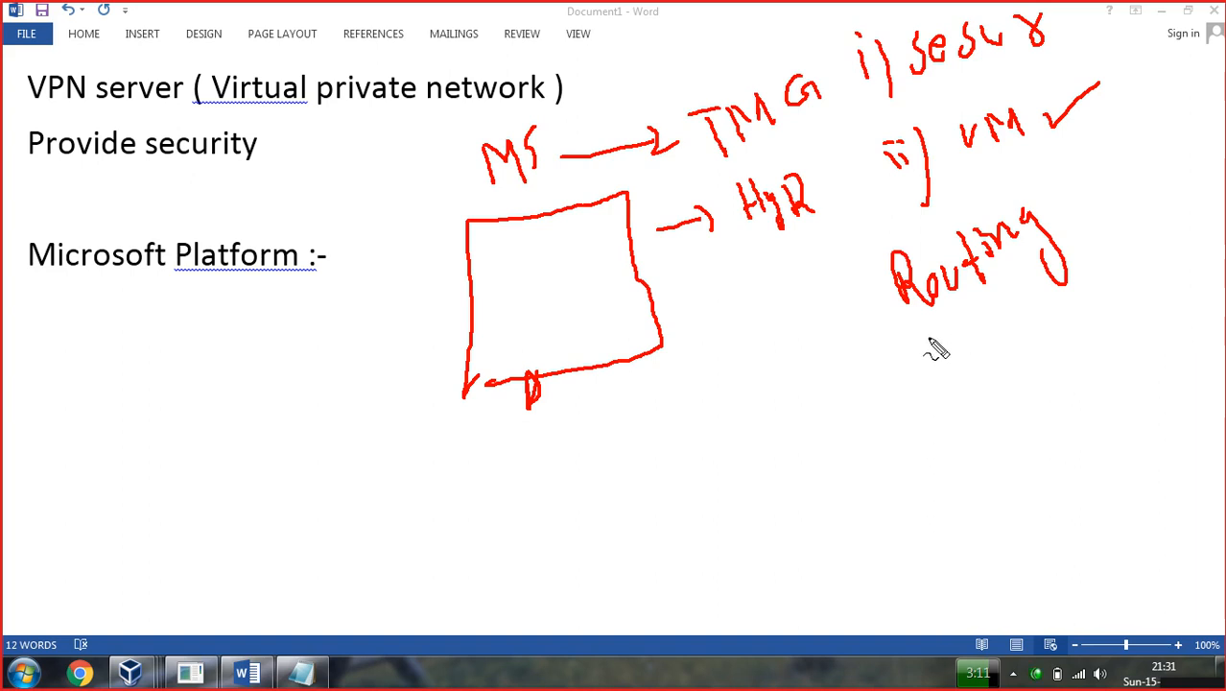
pyautogui.moveTo(653, 298)
pyautogui.mouseDown()
pyautogui.moveTo(710, 288)
pyautogui.moveTo(713, 310)
pyautogui.mouseUp()
pyautogui.moveTo(744, 267)
pyautogui.mouseDown()
pyautogui.moveTo(769, 314)
pyautogui.moveTo(778, 288)
pyautogui.moveTo(826, 277)
pyautogui.moveTo(826, 218)
pyautogui.moveTo(847, 246)
pyautogui.moveTo(848, 233)
pyautogui.moveTo(870, 241)
pyautogui.moveTo(892, 219)
pyautogui.moveTo(910, 248)
pyautogui.moveTo(882, 241)
pyautogui.mouseUp()
pyautogui.moveTo(700, 265)
pyautogui.mouseDown()
pyautogui.moveTo(722, 269)
pyautogui.moveTo(752, 245)
pyautogui.mouseUp()
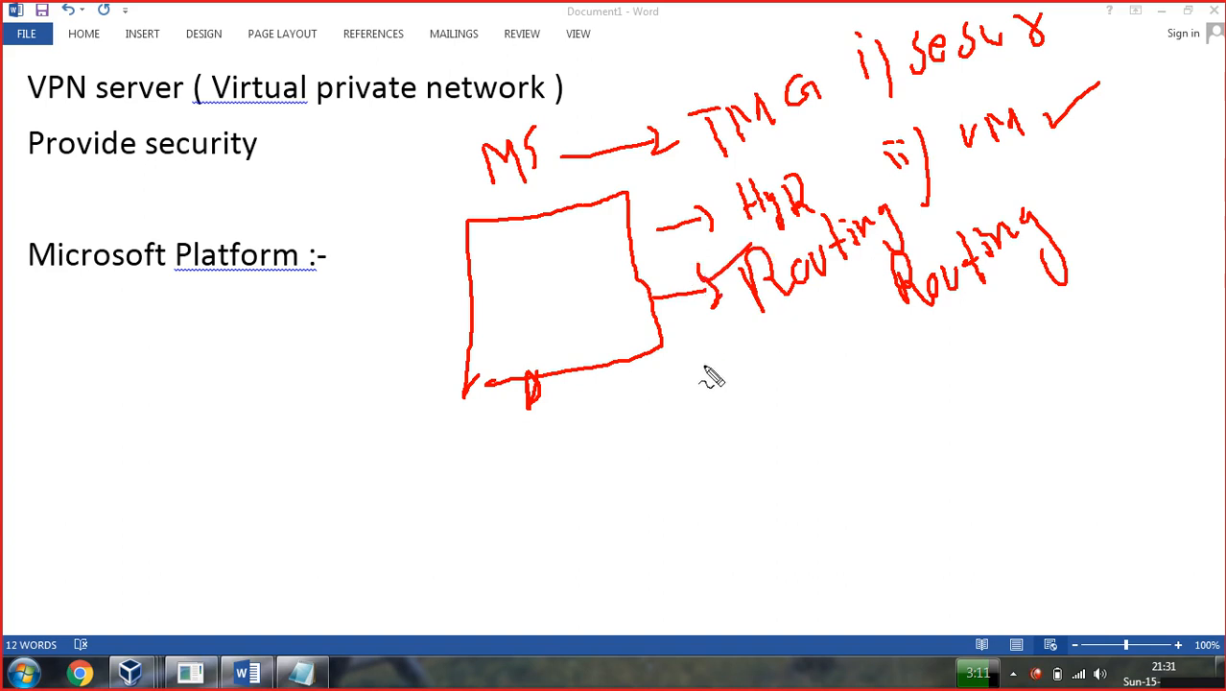
# Draw a third arrow from the box to 'VGP' and strike it out.
pyautogui.moveTo(654, 393)
pyautogui.mouseDown()
pyautogui.moveTo(712, 382)
pyautogui.moveTo(715, 371)
pyautogui.moveTo(726, 386)
pyautogui.moveTo(739, 364)
pyautogui.moveTo(775, 359)
pyautogui.moveTo(784, 373)
pyautogui.moveTo(824, 353)
pyautogui.moveTo(834, 367)
pyautogui.mouseUp()
pyautogui.click(820, 324)
pyautogui.moveTo(823, 325); pyautogui.dragTo(833, 348)
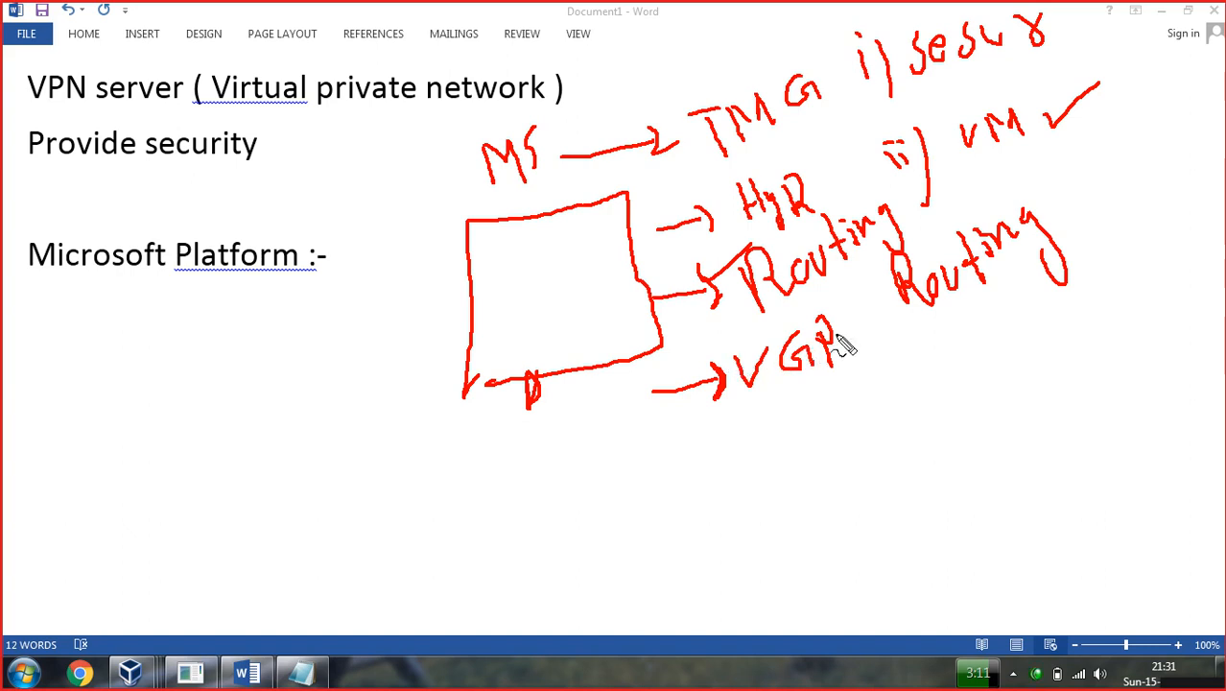
pyautogui.moveTo(805, 366); pyautogui.dragTo(814, 353)
# Write '"VPN"' left of the box and link it with a stroke to Routing.
pyautogui.moveTo(233, 353)
pyautogui.mouseDown()
pyautogui.moveTo(246, 388)
pyautogui.moveTo(287, 365)
pyautogui.moveTo(314, 384)
pyautogui.mouseUp()
pyautogui.moveTo(299, 329)
pyautogui.mouseDown()
pyautogui.moveTo(317, 365)
pyautogui.moveTo(347, 382)
pyautogui.mouseUp()
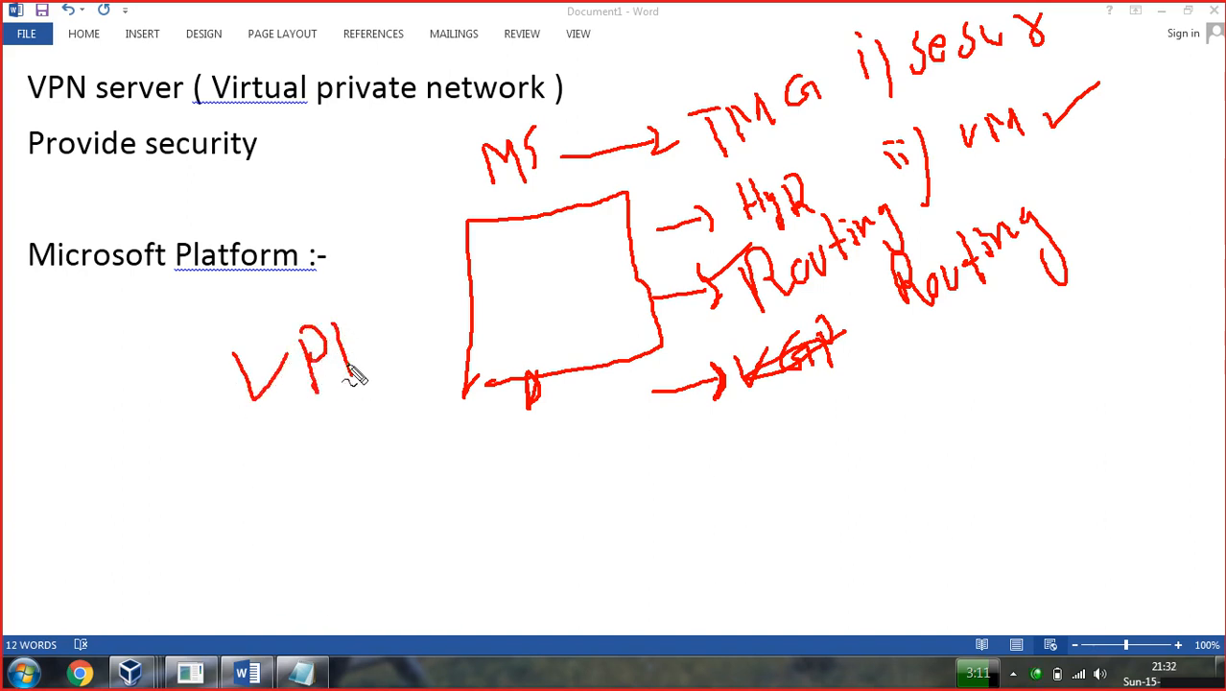
pyautogui.moveTo(341, 331); pyautogui.dragTo(395, 363)
pyautogui.moveTo(397, 301); pyautogui.dragTo(405, 311)
pyautogui.moveTo(198, 352); pyautogui.dragTo(210, 365)
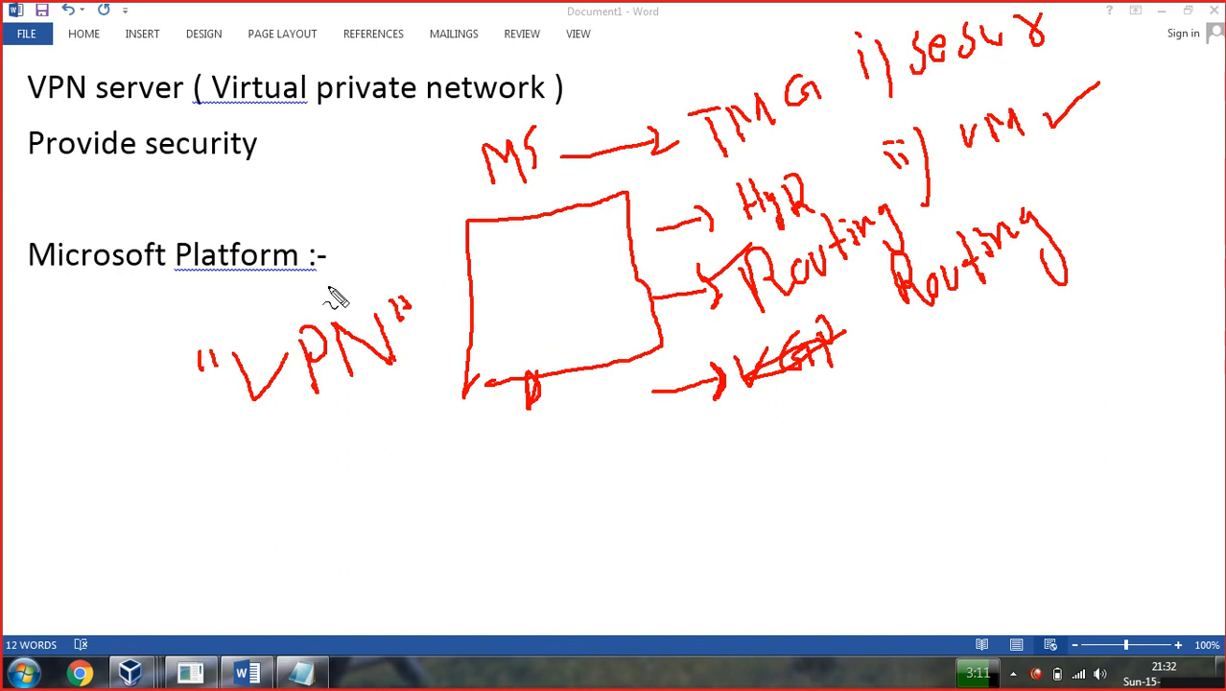
pyautogui.moveTo(335, 287)
pyautogui.mouseDown()
pyautogui.moveTo(348, 299)
pyautogui.moveTo(367, 278)
pyautogui.mouseUp()
pyautogui.moveTo(860, 313); pyautogui.dragTo(912, 304)
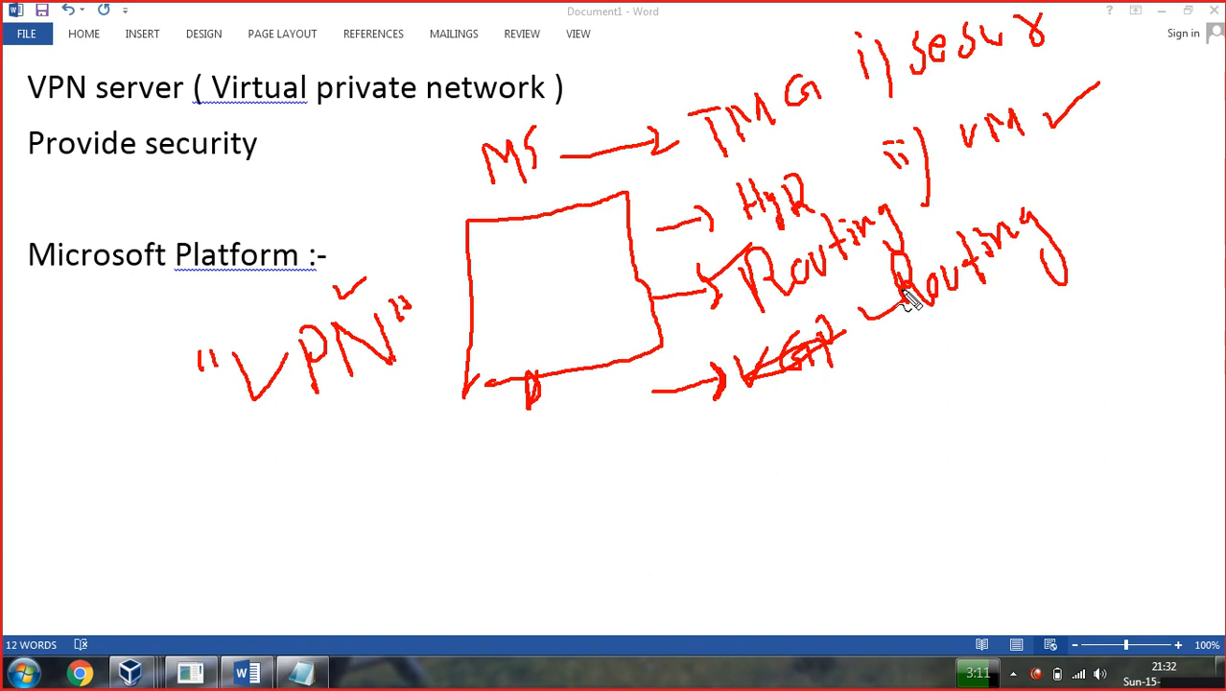
# Add underlined 'TMG 2010' and 'ASA' labels and a long arrow down from the box.
pyautogui.moveTo(323, 479); pyautogui.dragTo(331, 512)
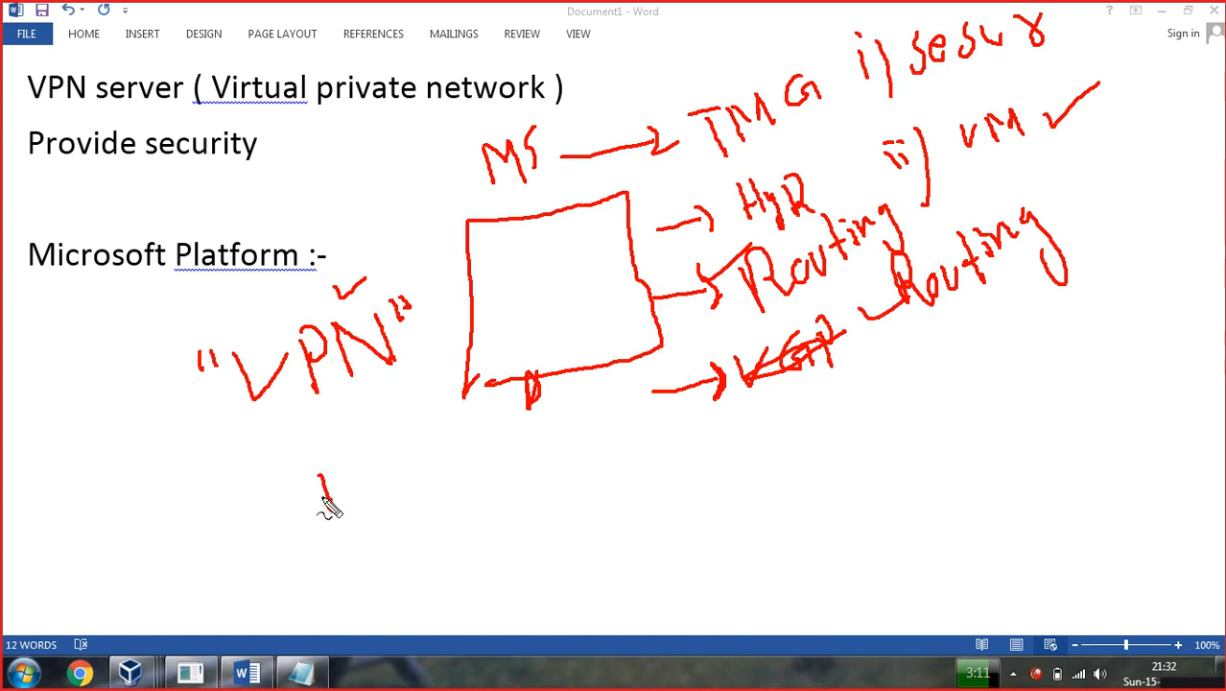
pyautogui.moveTo(288, 473)
pyautogui.mouseDown()
pyautogui.moveTo(337, 464)
pyautogui.moveTo(347, 484)
pyautogui.moveTo(392, 472)
pyautogui.moveTo(408, 482)
pyautogui.moveTo(422, 461)
pyautogui.mouseUp()
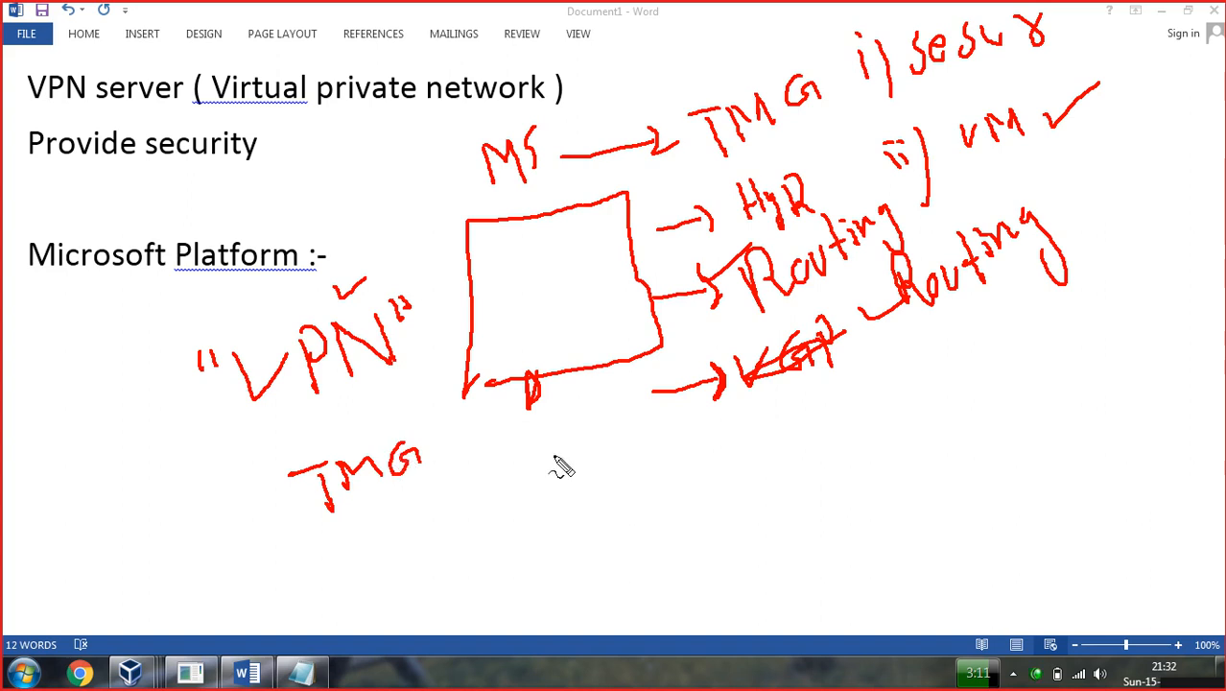
pyautogui.moveTo(493, 427); pyautogui.dragTo(552, 621)
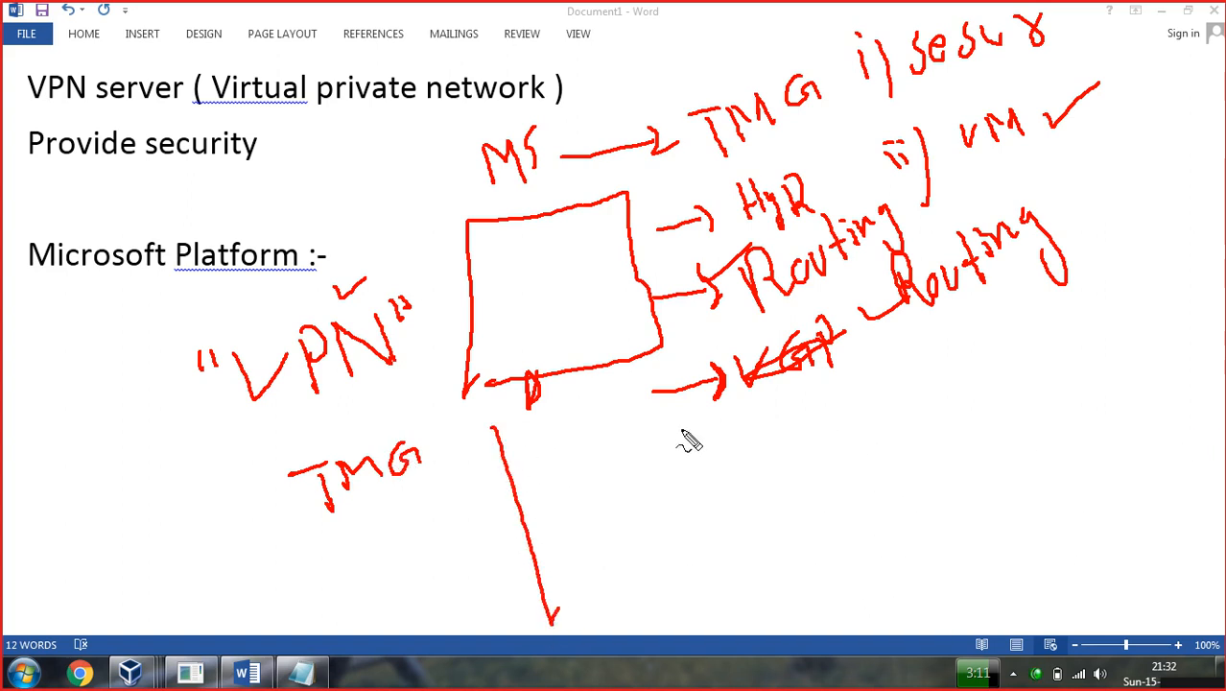
pyautogui.moveTo(696, 423)
pyautogui.mouseDown()
pyautogui.moveTo(676, 425)
pyautogui.moveTo(680, 438)
pyautogui.moveTo(706, 424)
pyautogui.moveTo(738, 443)
pyautogui.moveTo(784, 408)
pyautogui.moveTo(755, 406)
pyautogui.moveTo(808, 406)
pyautogui.moveTo(910, 304)
pyautogui.mouseUp()
pyautogui.moveTo(439, 472); pyautogui.dragTo(329, 517)
pyautogui.moveTo(345, 408)
pyautogui.mouseDown()
pyautogui.moveTo(365, 434)
pyautogui.moveTo(396, 405)
pyautogui.moveTo(403, 430)
pyautogui.moveTo(411, 411)
pyautogui.moveTo(452, 433)
pyautogui.moveTo(446, 410)
pyautogui.moveTo(465, 428)
pyautogui.mouseUp()
pyautogui.moveTo(648, 463); pyautogui.dragTo(799, 430)
# Clear the ink and type numbered items '1. Remote Access VPN' and 'Router to Router VPN'.
pyautogui.press('Escape')
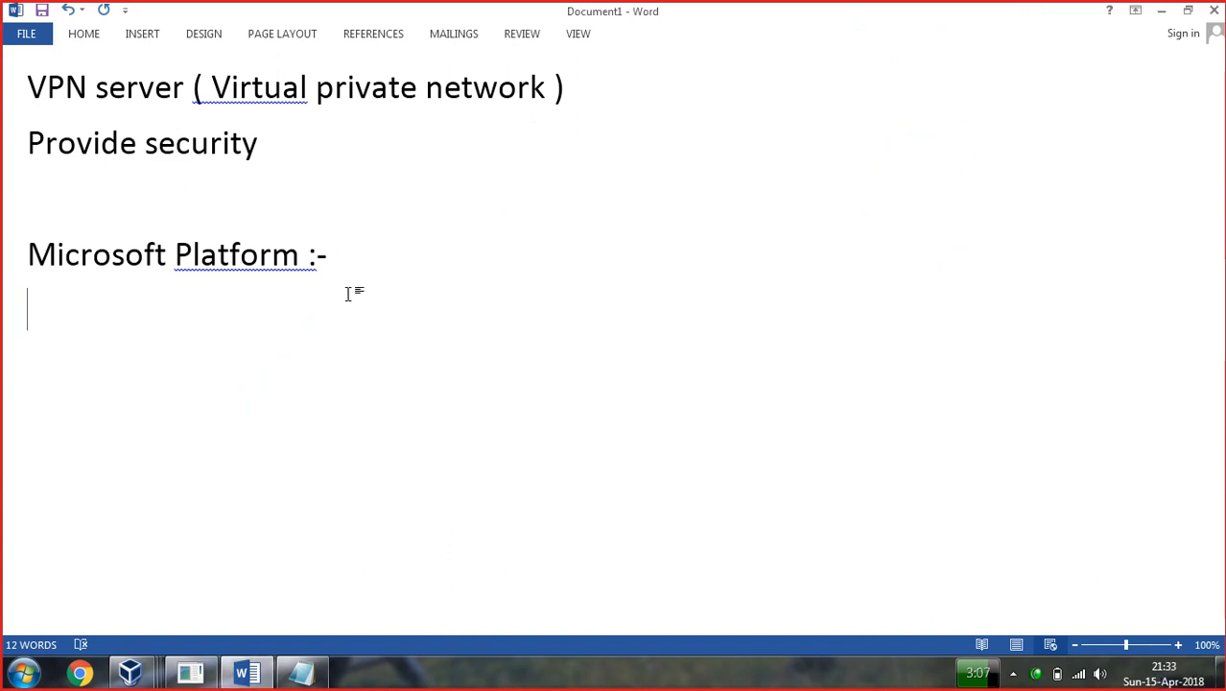
pyautogui.write('1')
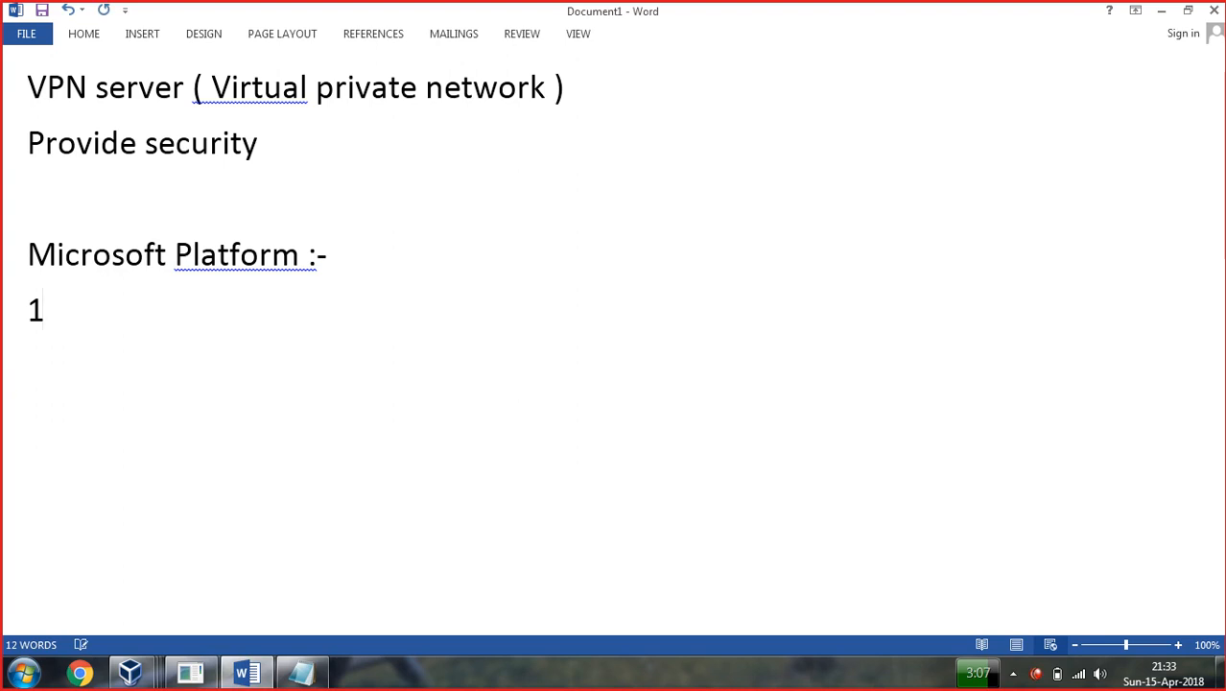
pyautogui.write('. ')
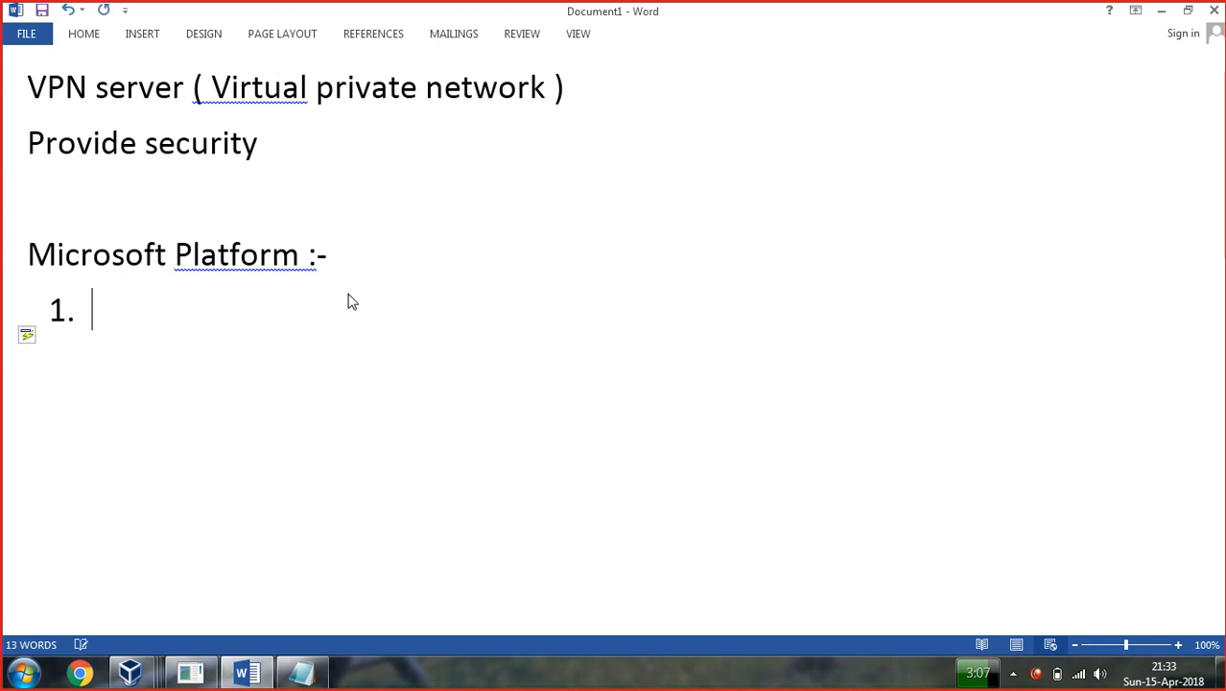
pyautogui.write('Remote ')
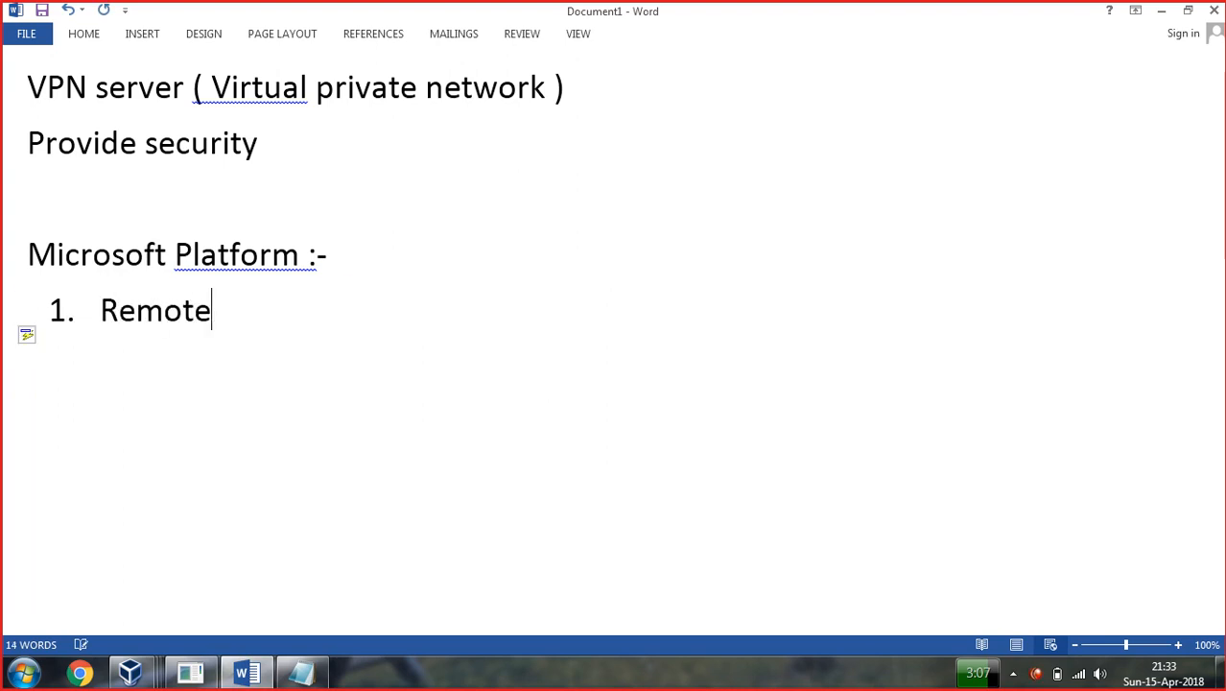
pyautogui.write('Access VPN')
pyautogui.press('Return')
pyautogui.write('Router ')
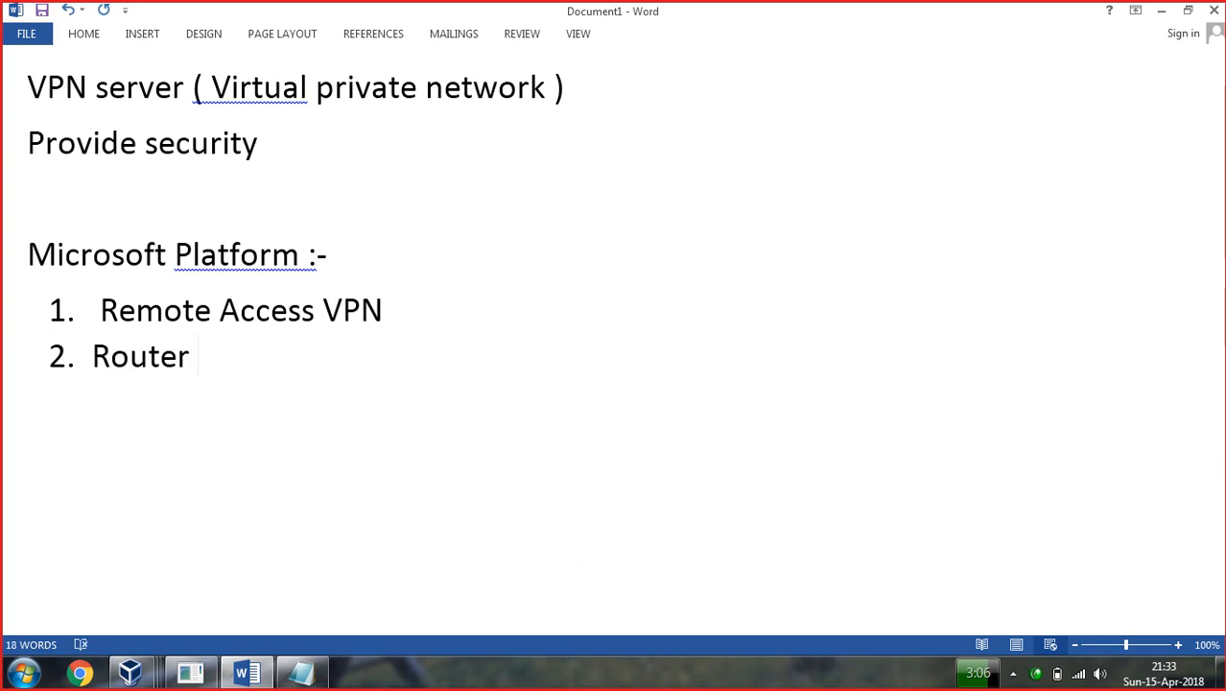
pyautogui.write('to Router')
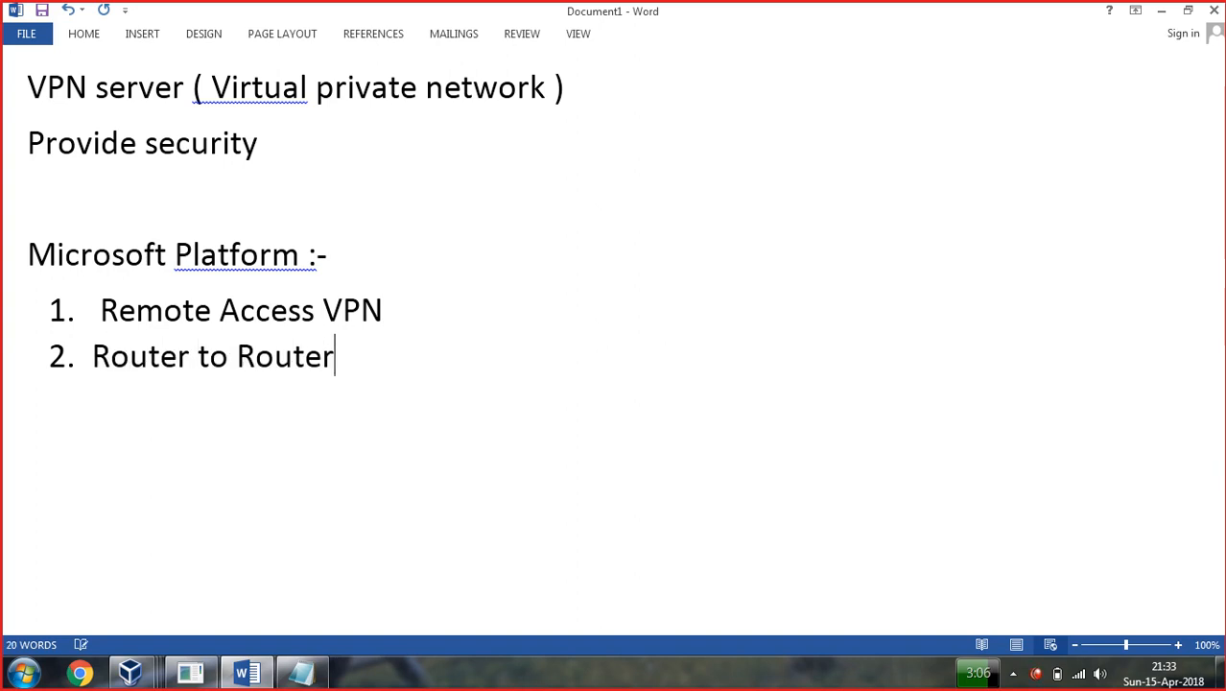
pyautogui.write(' A')
pyautogui.press('BackSpace')
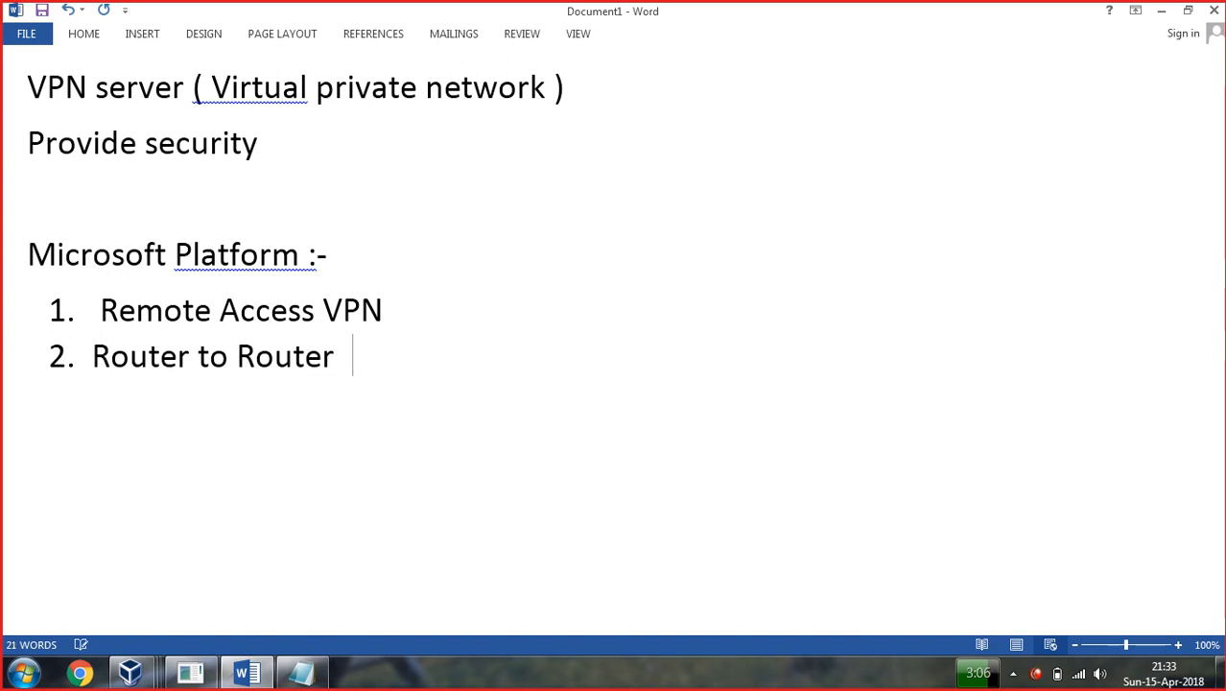
pyautogui.write('VPN')
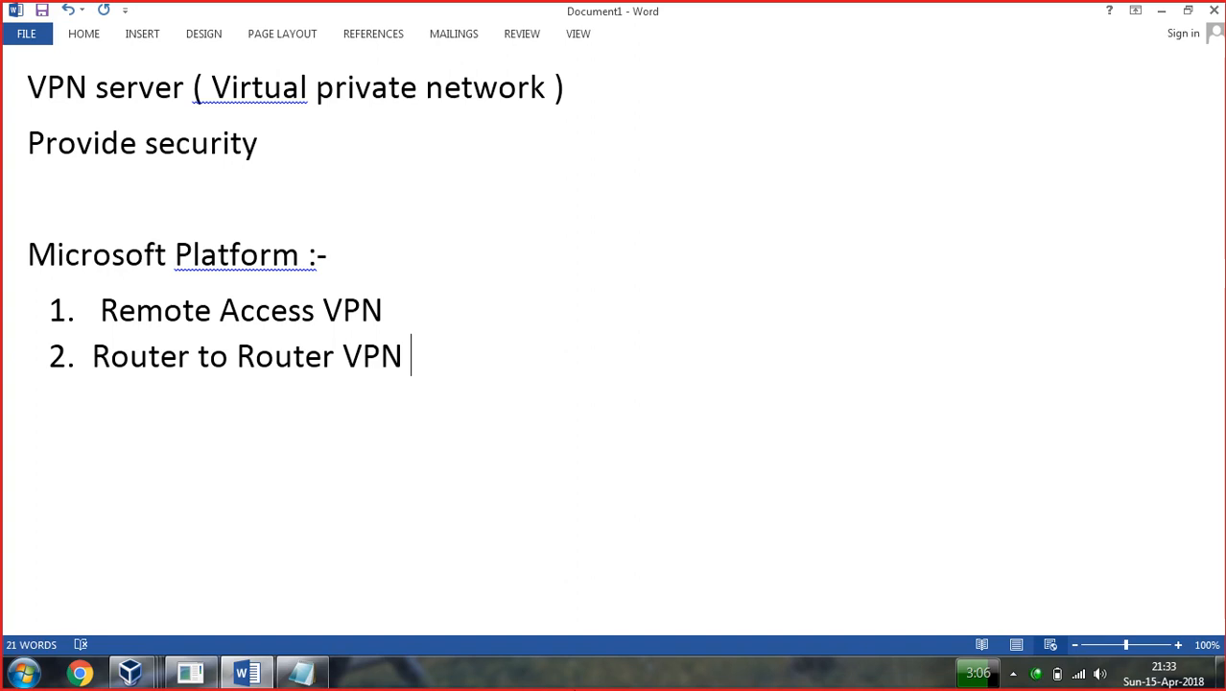
pyautogui.click(605, 683)
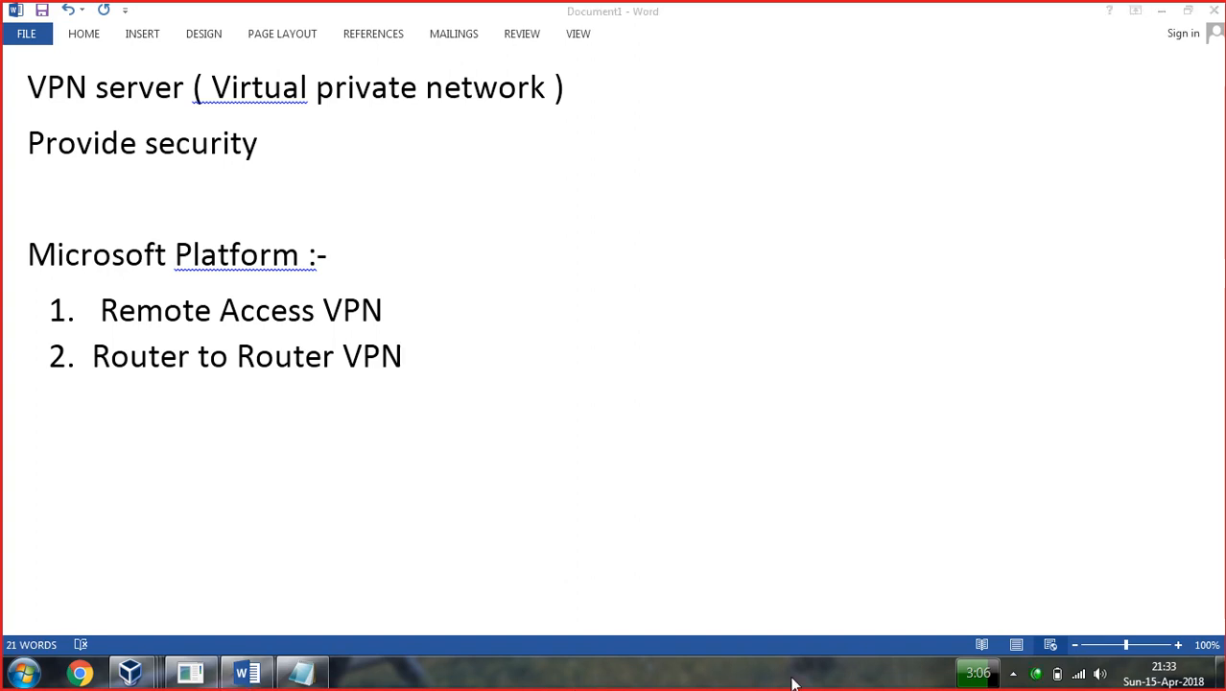
pyautogui.click(406, 310)
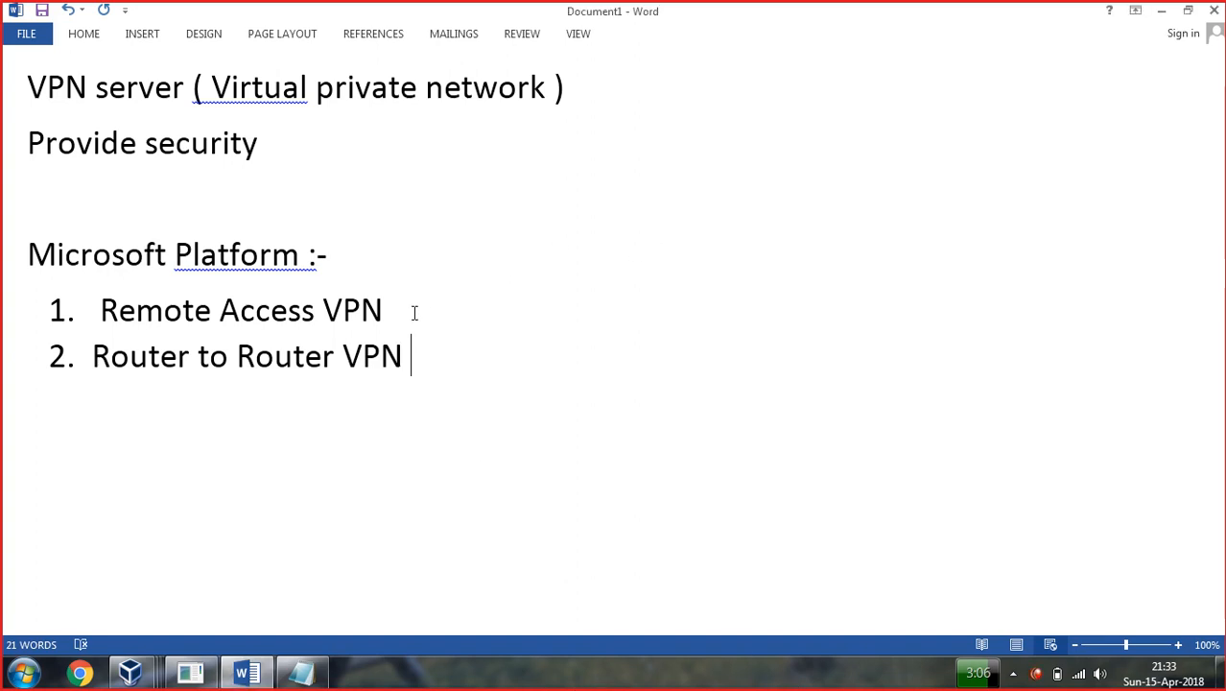
# Add a 'VPN types' heading with item '1. PPTP (point to point tunneling protocol)'.
pyautogui.press('Return')
pyautogui.press('Return')
pyautogui.write('VPN types')
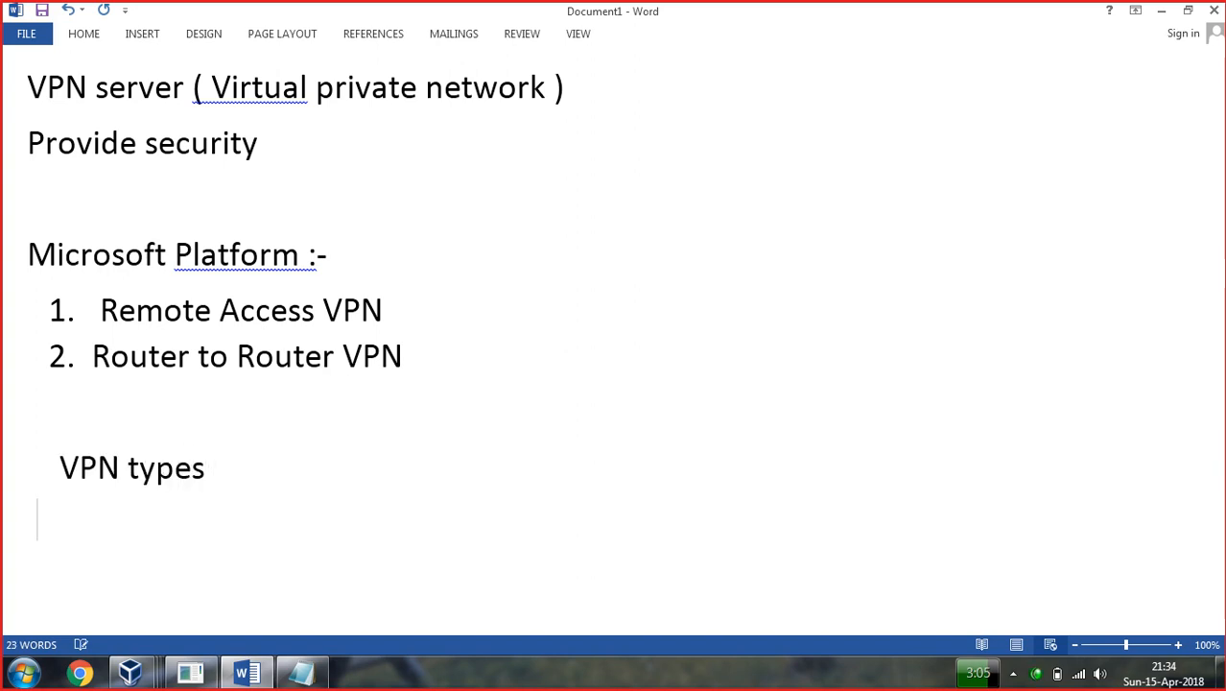
pyautogui.write(' 1. PPTP ')
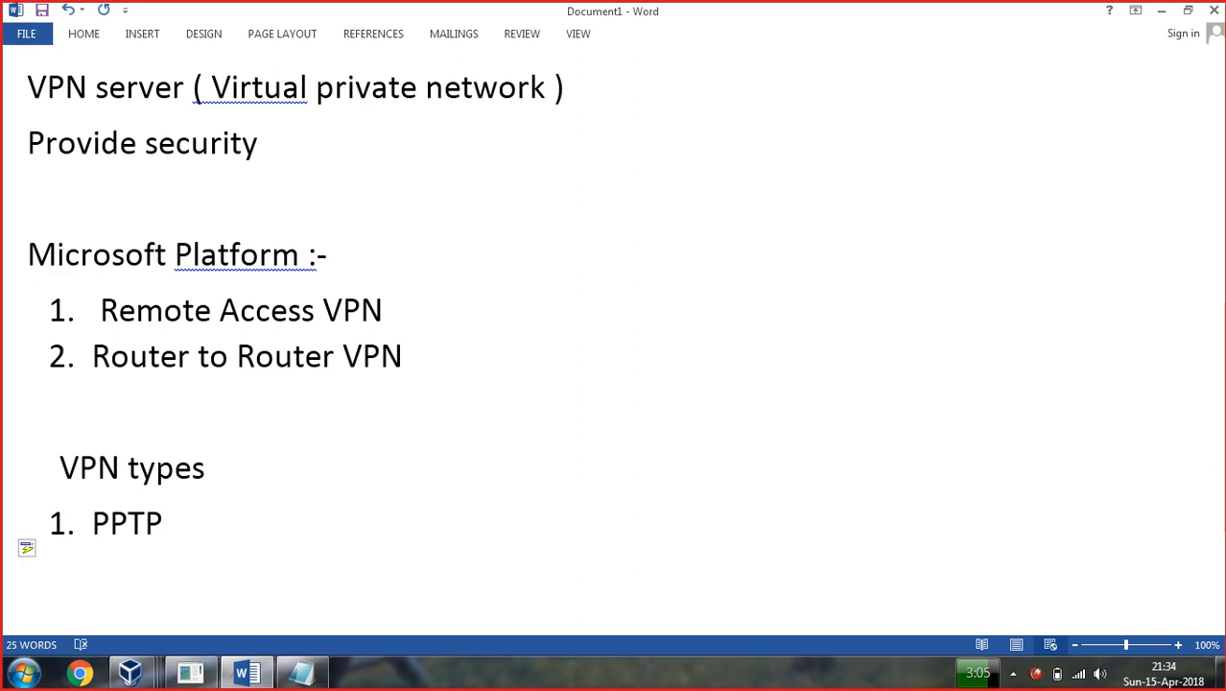
pyautogui.write('( point to poi')
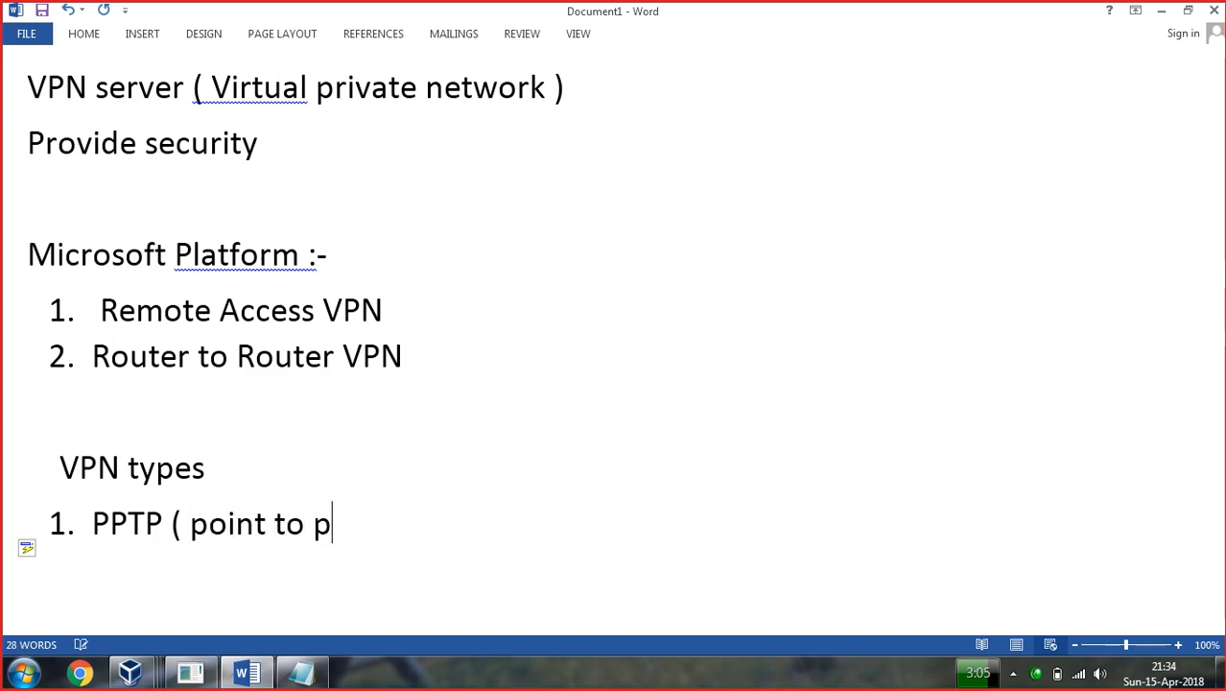
pyautogui.press('BackSpace')
pyautogui.write('int tu')
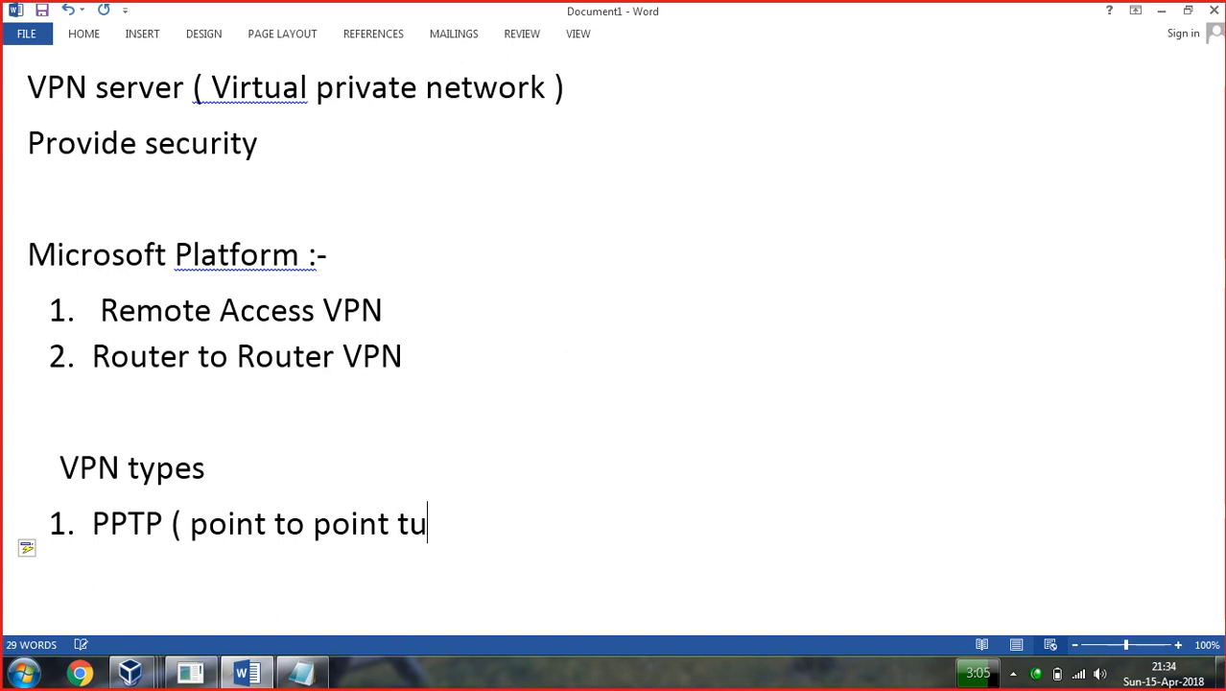
pyautogui.write('nneling ')
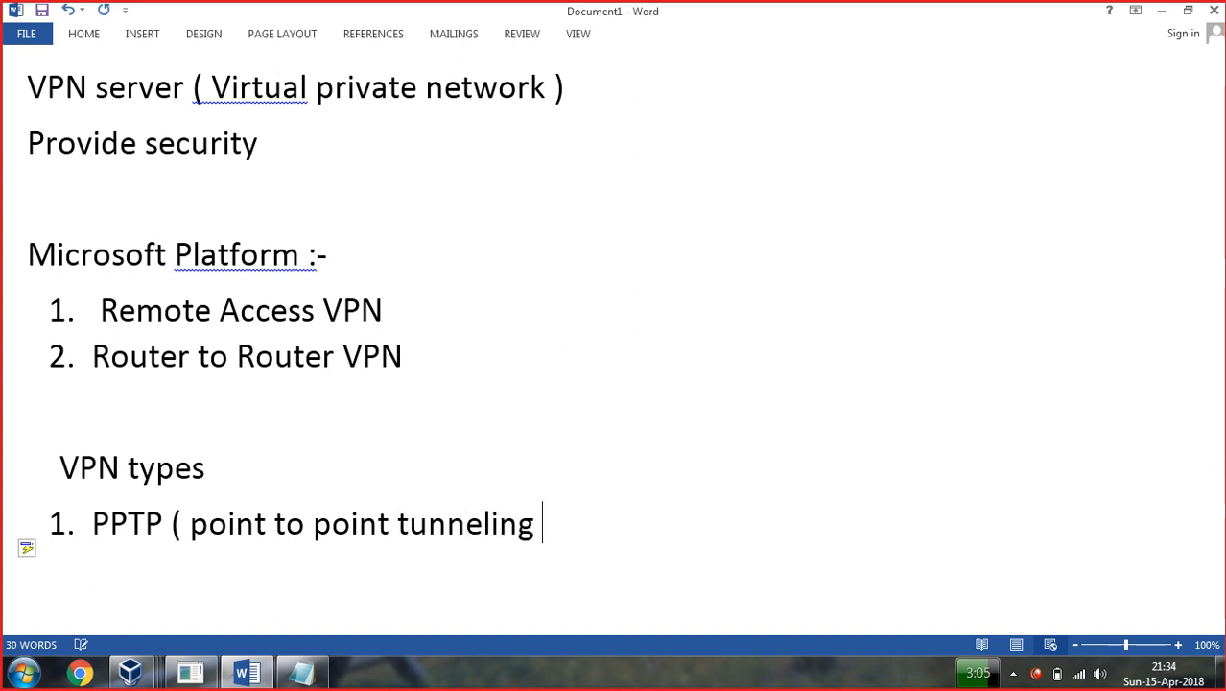
pyautogui.write('protocol)')
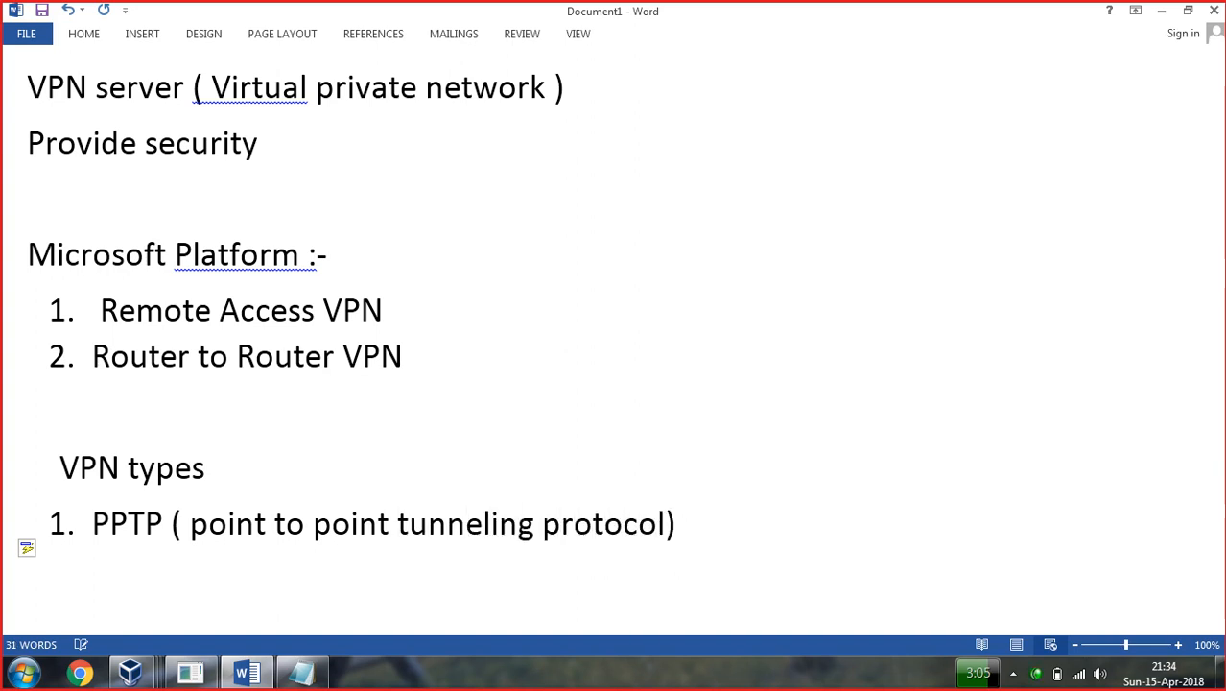
# Add 'L2TP' and 'SSTP' as the next numbered items.
pyautogui.press('Return')
pyautogui.write('L@')
pyautogui.press('BackSpace')
pyautogui.write('2TP')
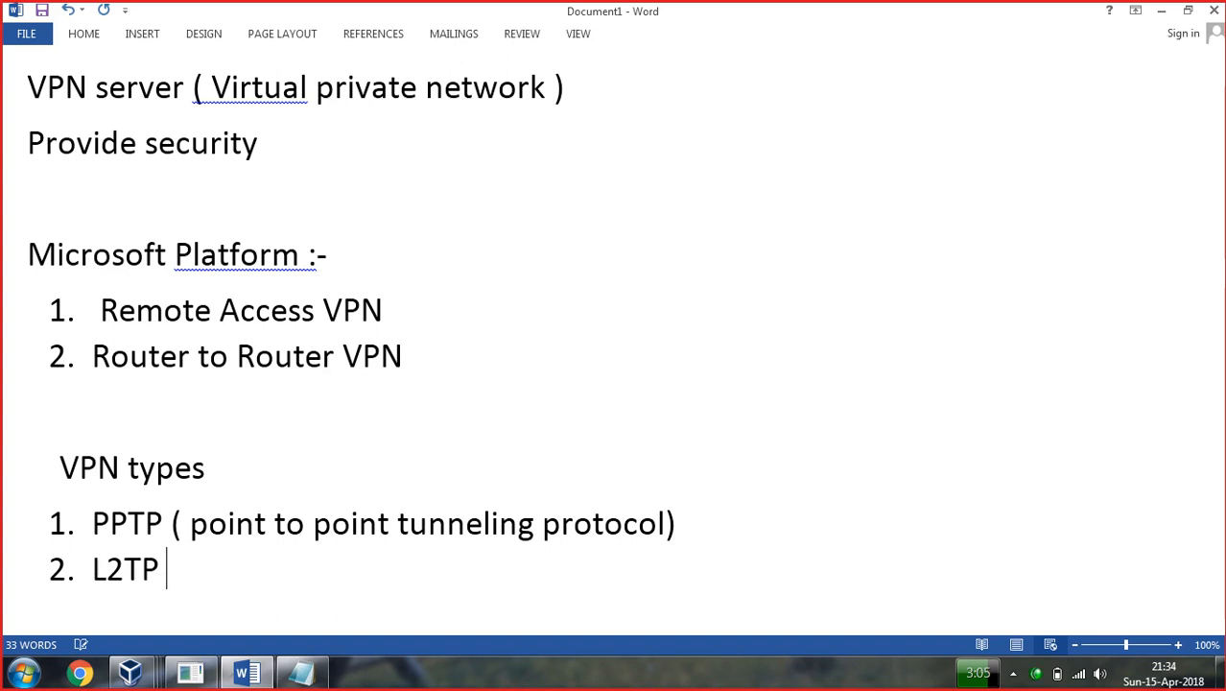
pyautogui.press('Return')
pyautogui.write('SSTP')
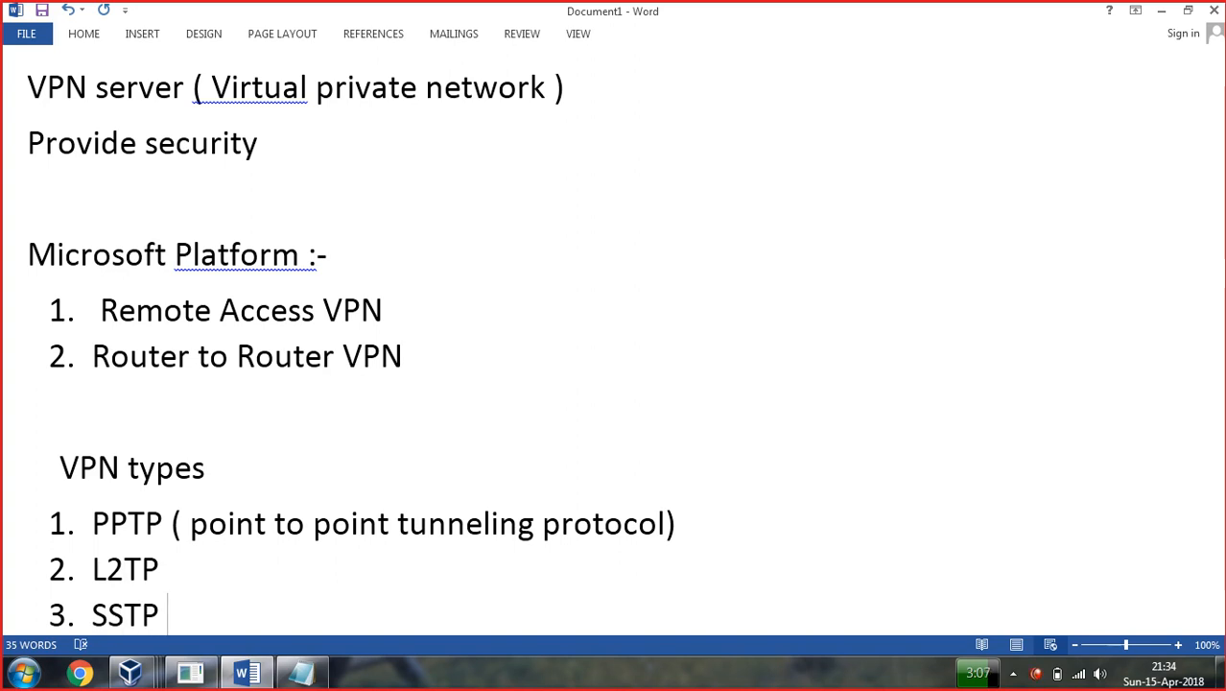
# Add a final item 'IKv2 ( internet key version protocol'.
pyautogui.press('Return')
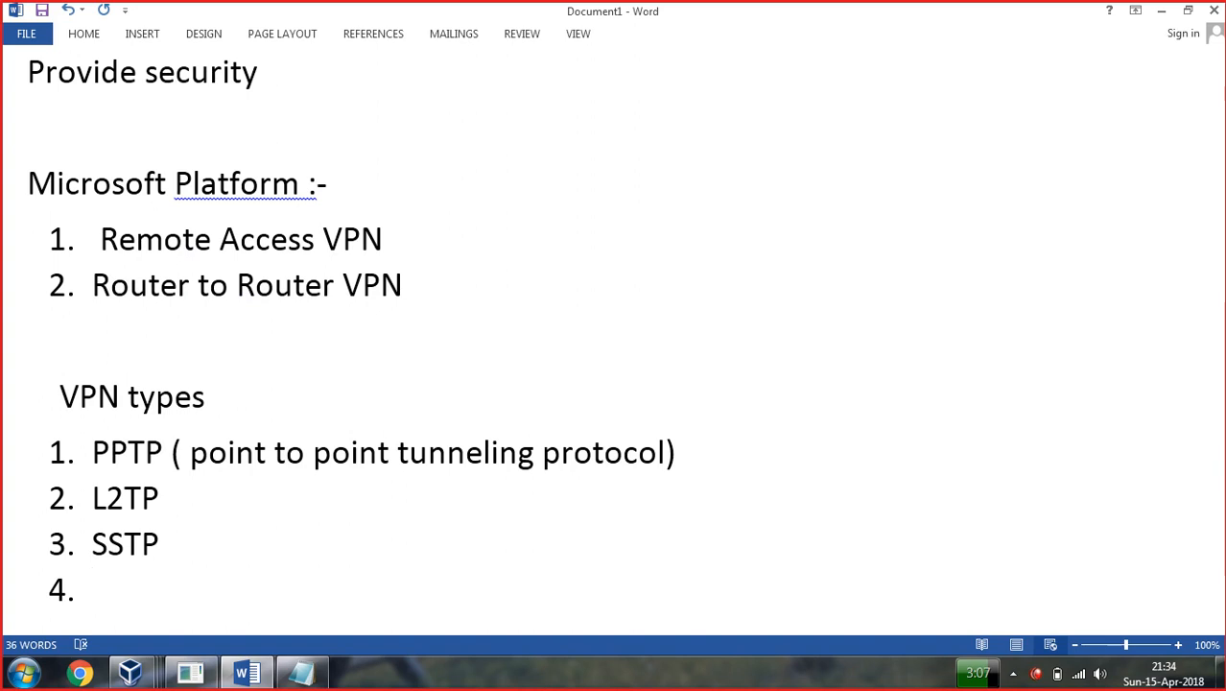
pyautogui.write('IKv2 ')
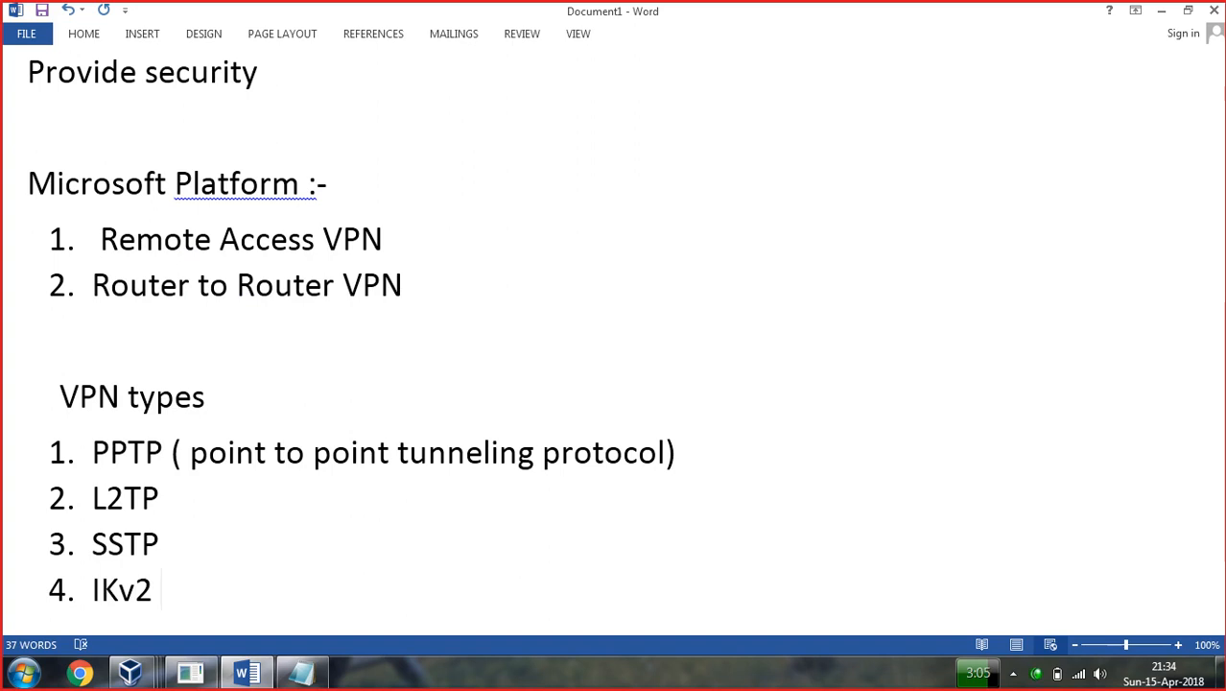
pyautogui.write('( internet ')
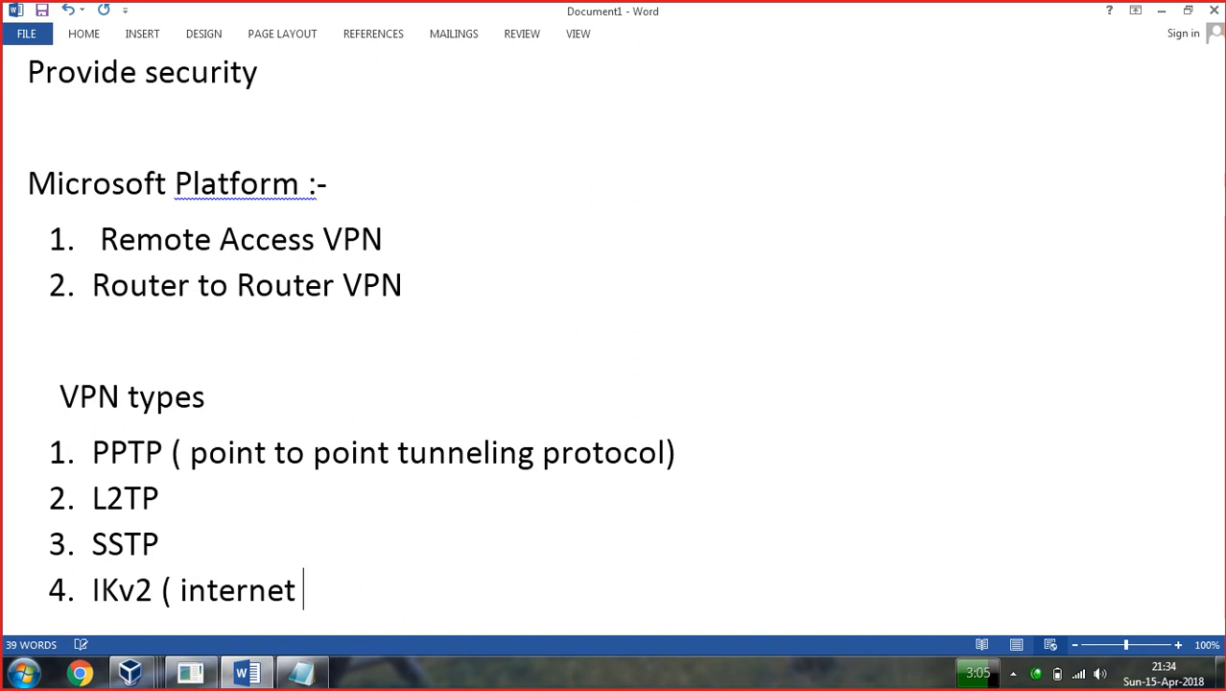
pyautogui.write('key ver4s')
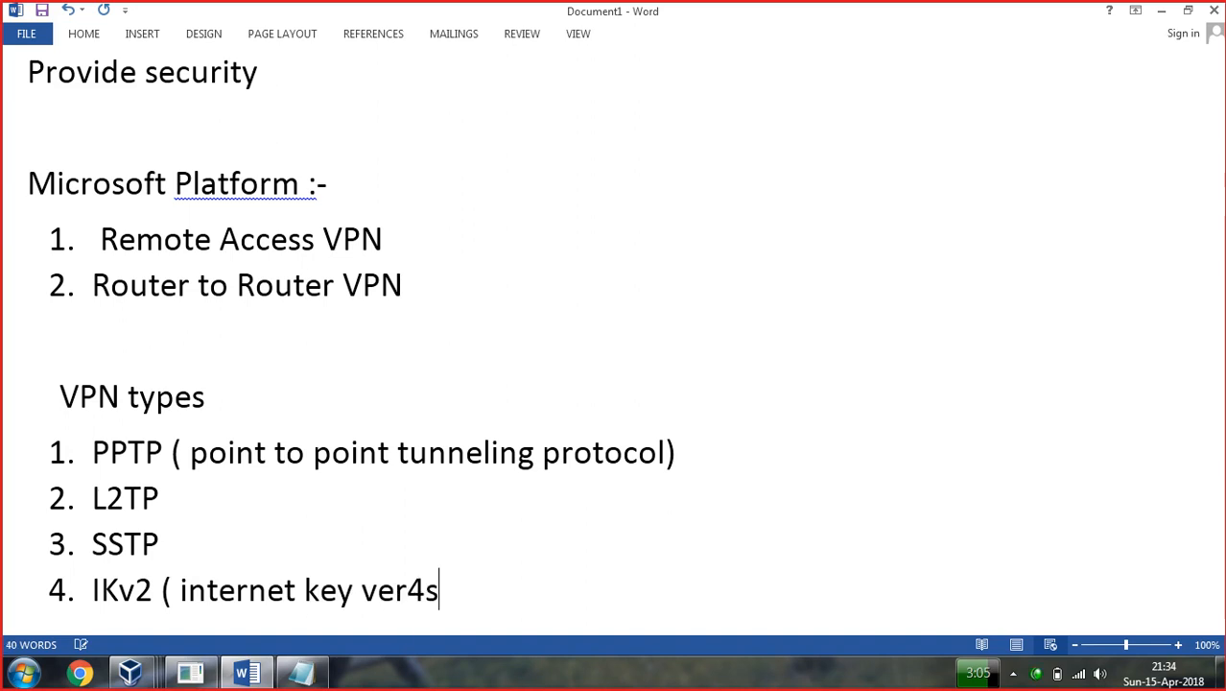
pyautogui.press('BackSpace')
pyautogui.press('BackSpace')
pyautogui.press('BackSpace')
pyautogui.write('sion por')
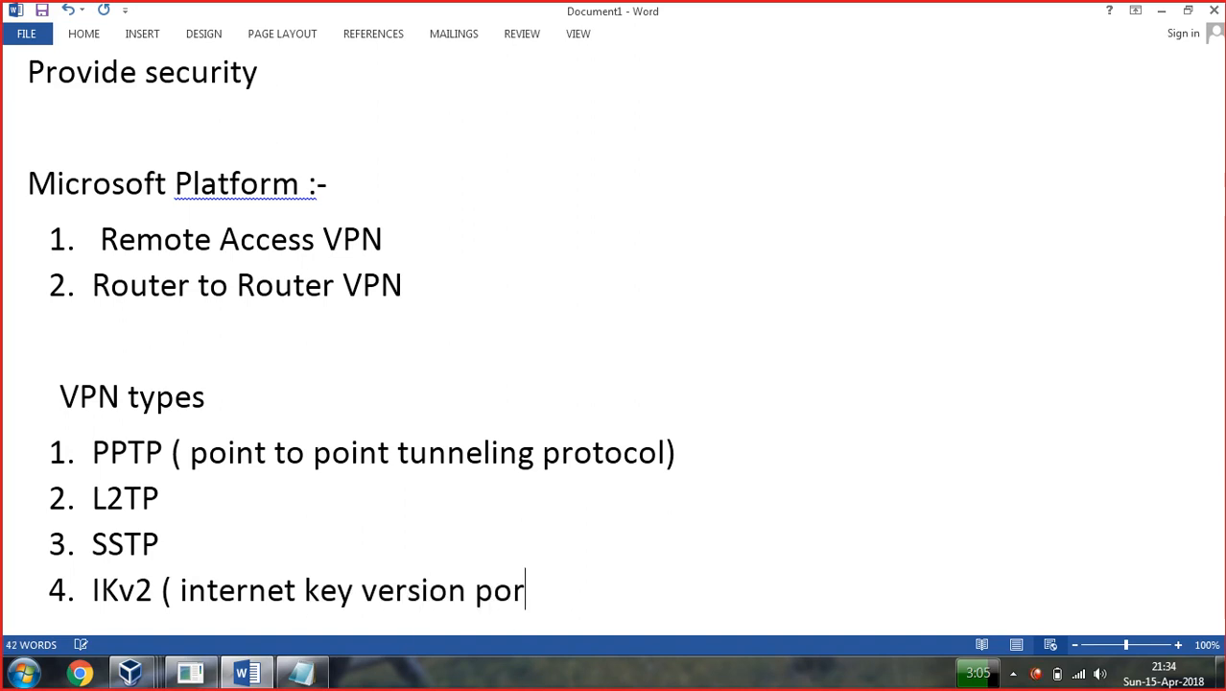
pyautogui.press('Left')
pyautogui.press('BackSpace')
pyautogui.press('Right')
pyautogui.write('otocol')
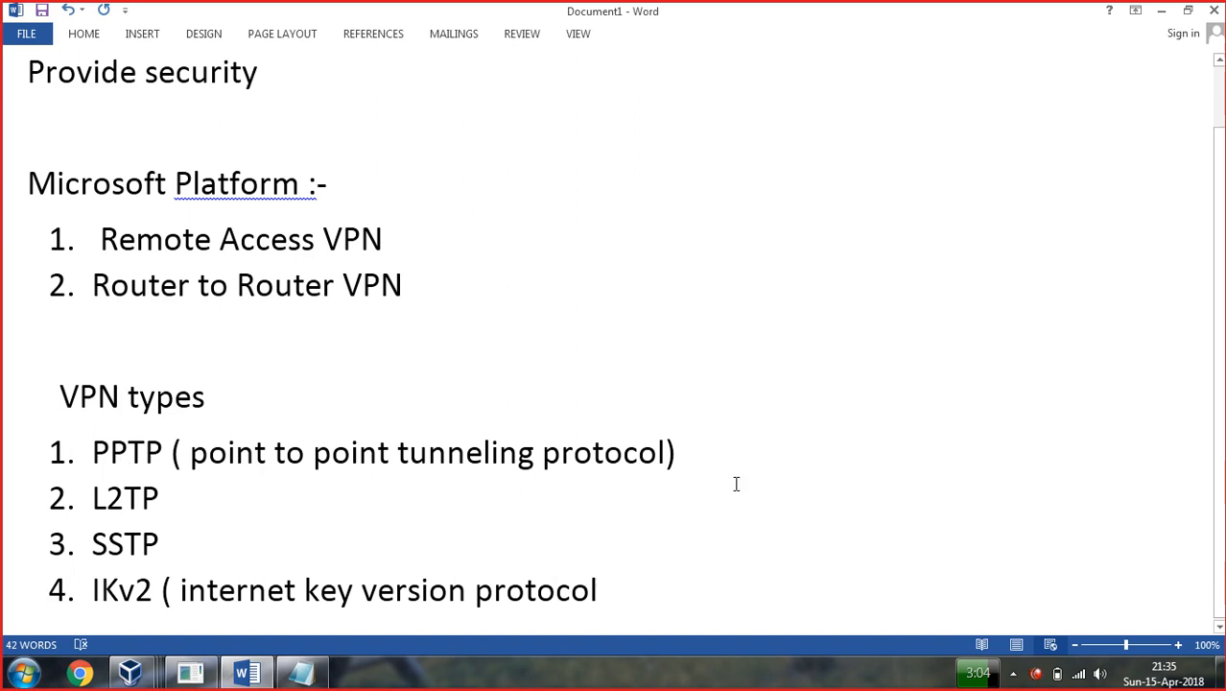
# Append 'oldest /simplest' to PPTP and add an unnumbered note 'No digital certificates' beneath it.
pyautogui.click(708, 464)
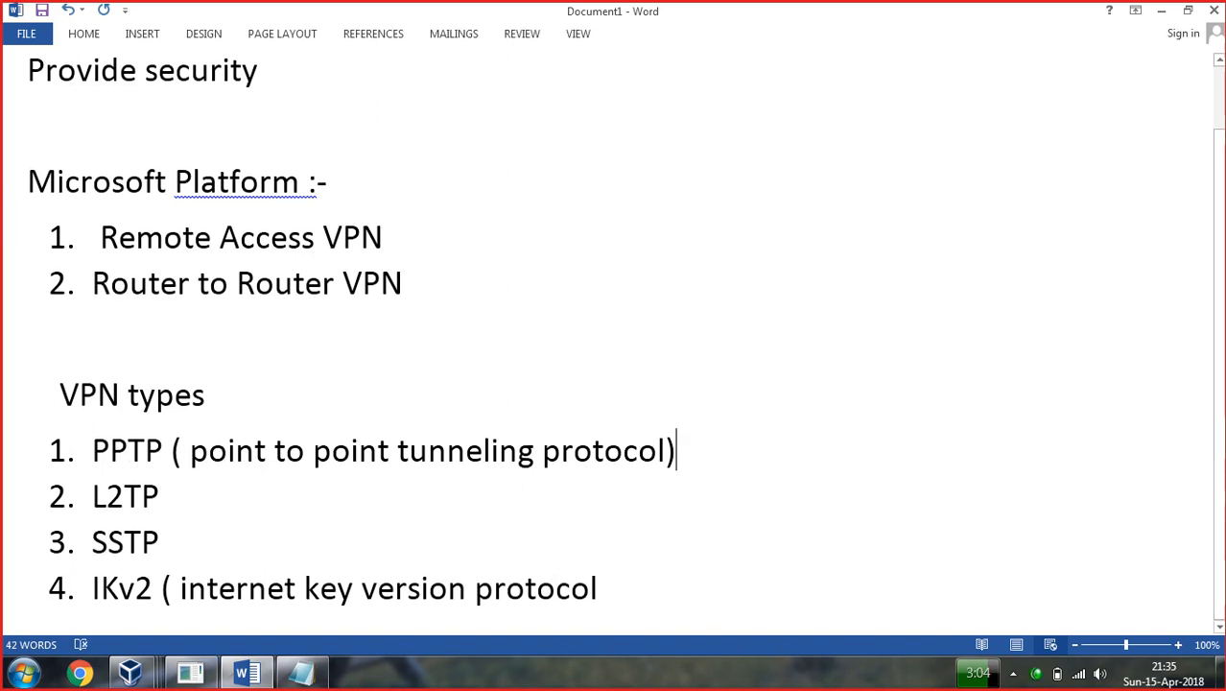
pyautogui.write('oldes')
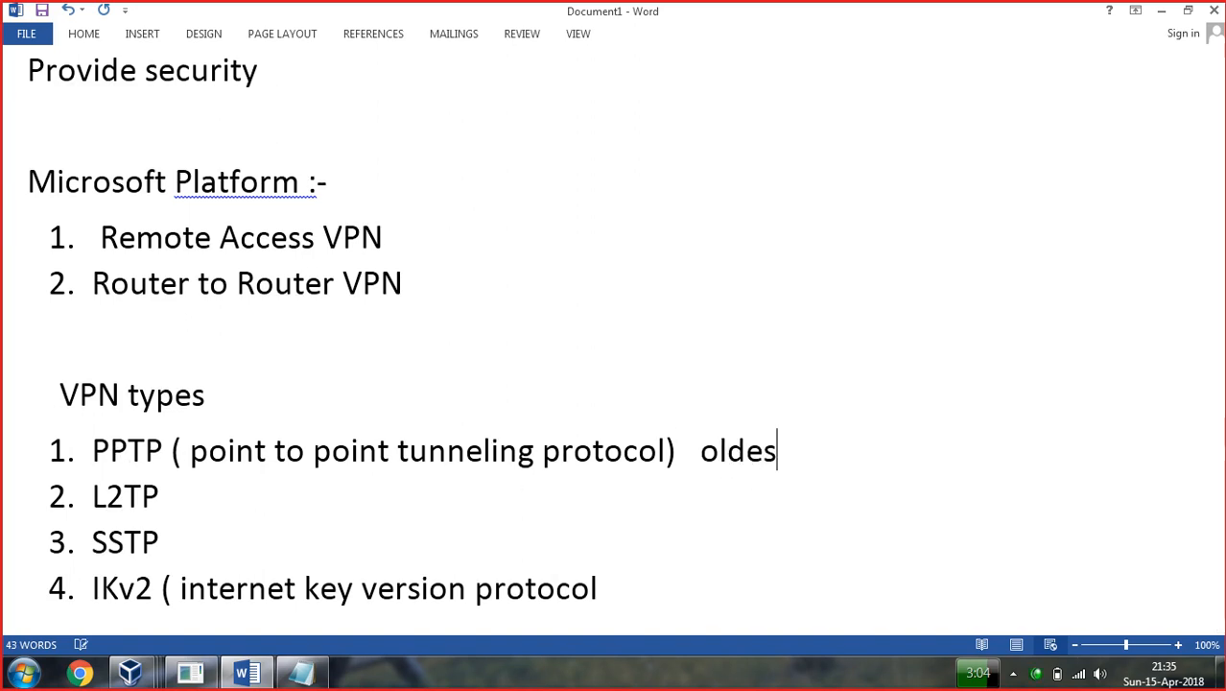
pyautogui.write('t /simplest')
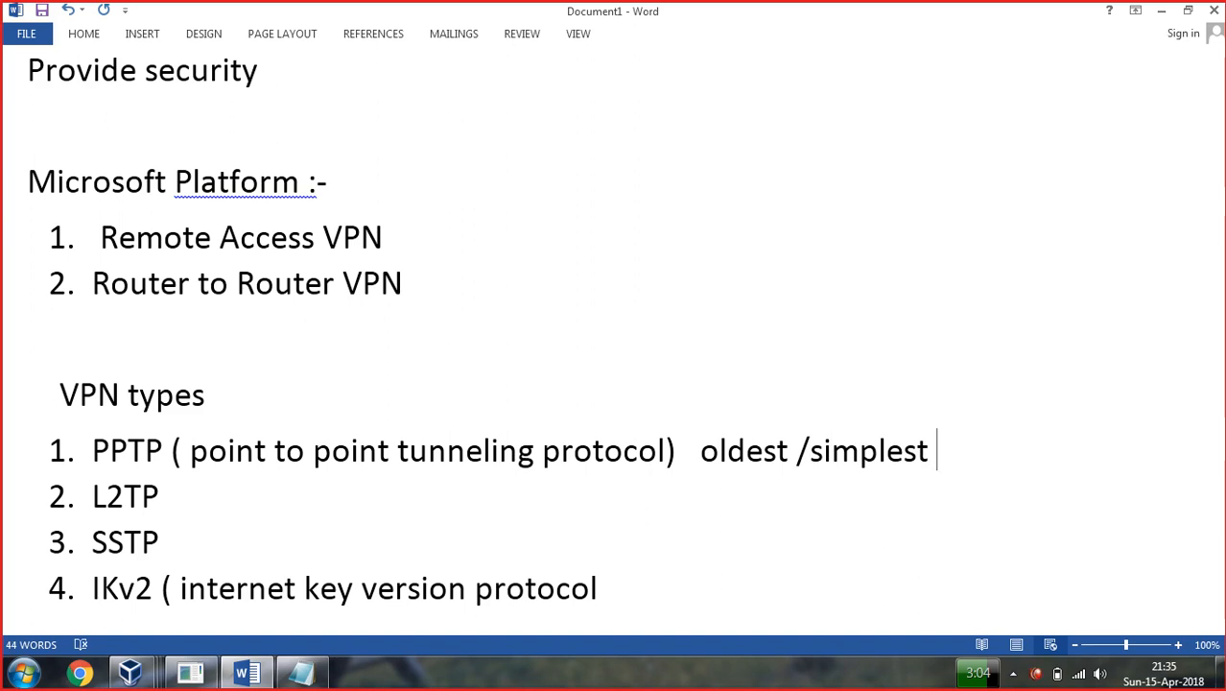
pyautogui.press('Return')
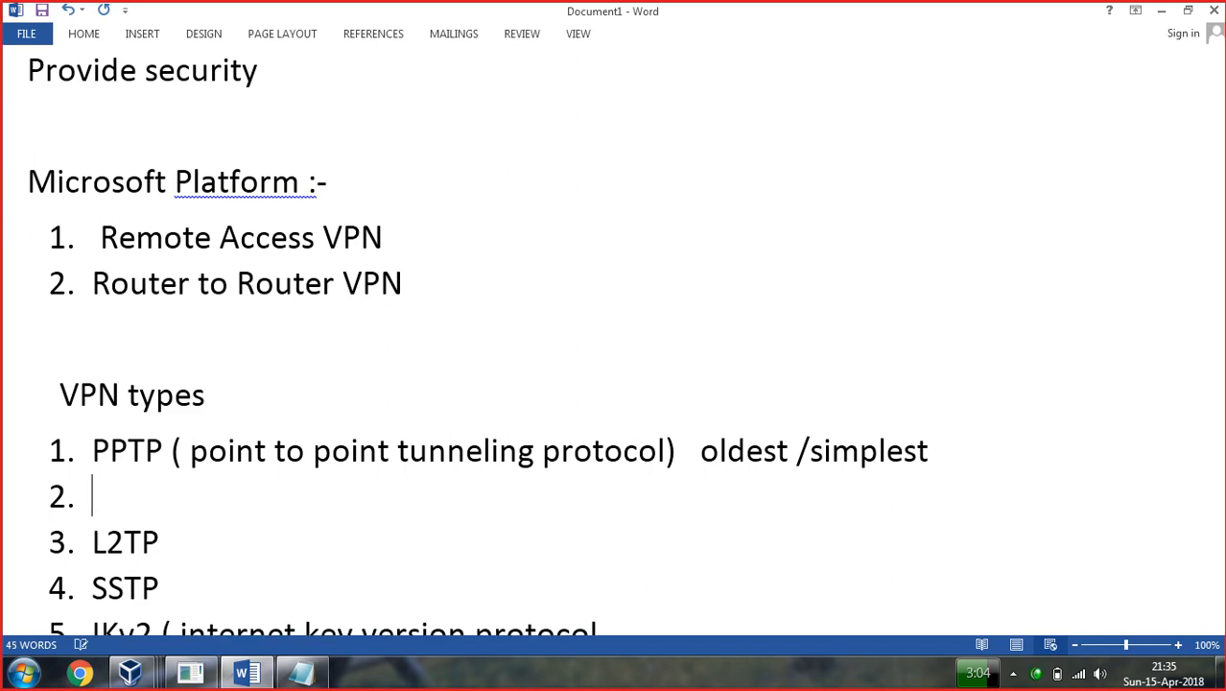
pyautogui.press('BackSpace')
pyautogui.write('No d')
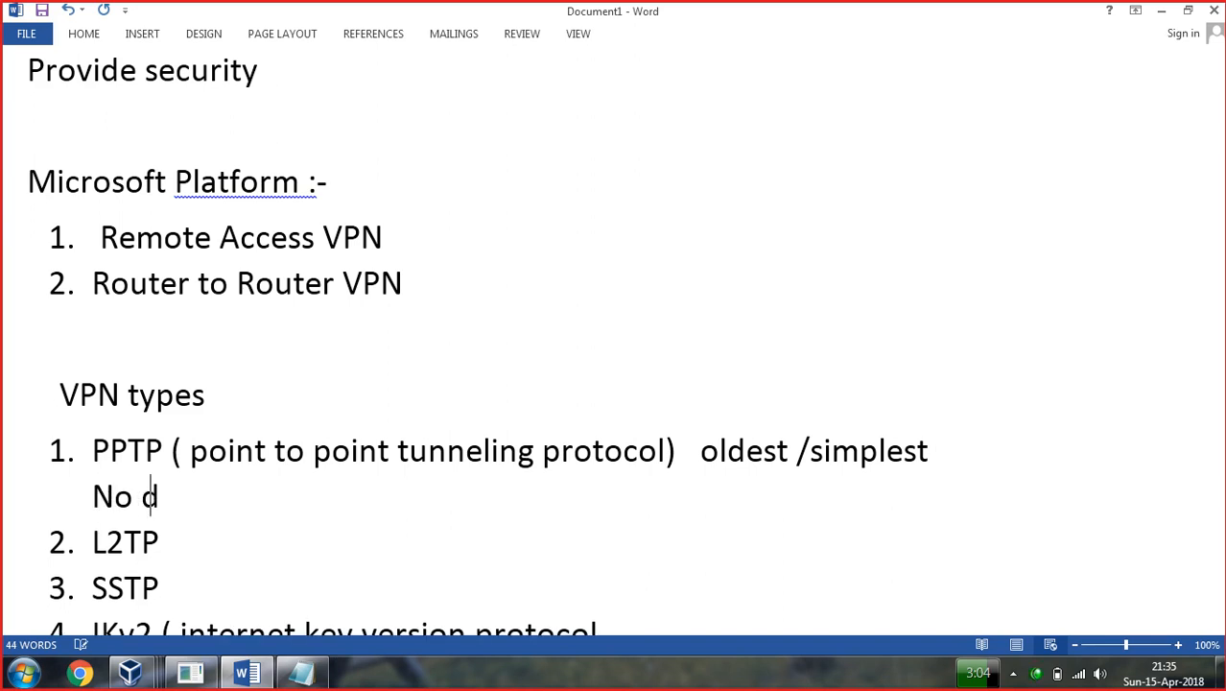
pyautogui.write('igital s')
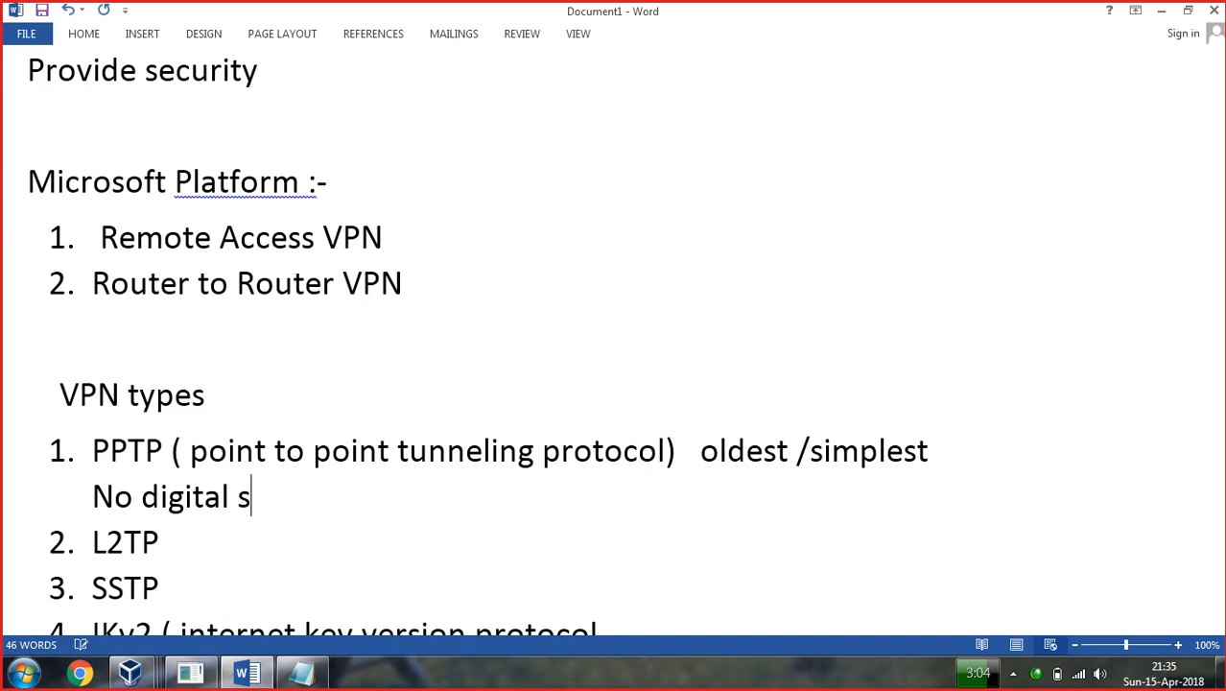
pyautogui.press('BackSpace')
pyautogui.write('cer')
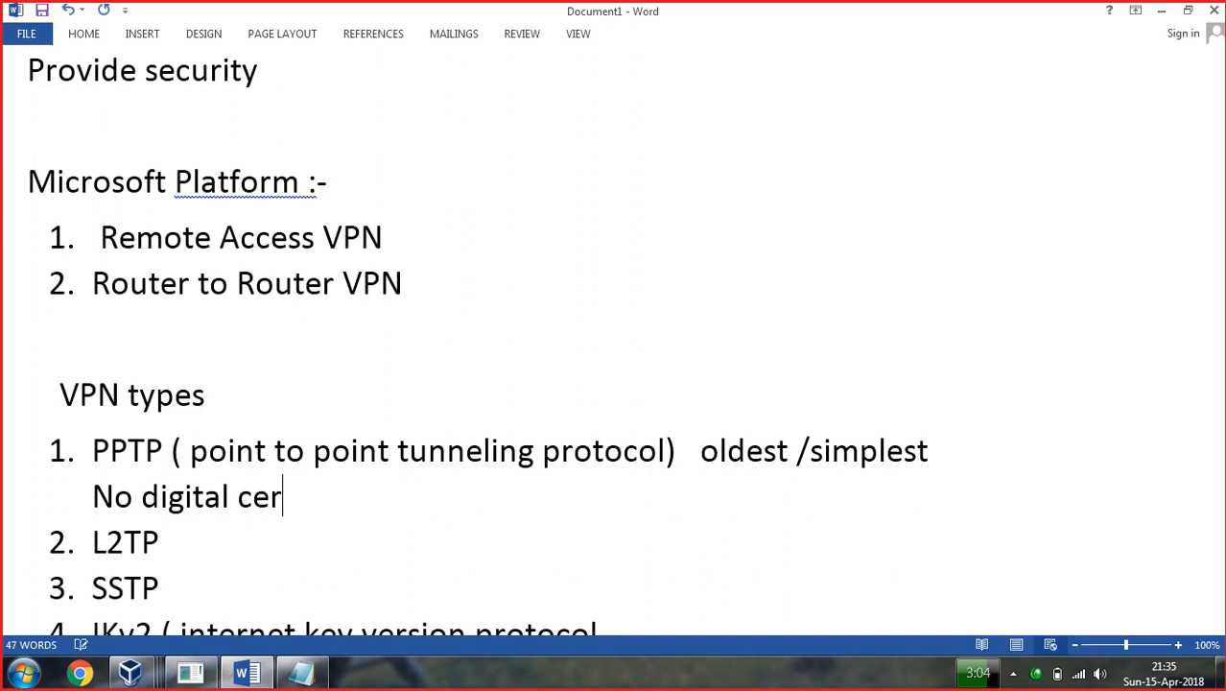
pyautogui.write('tificates')
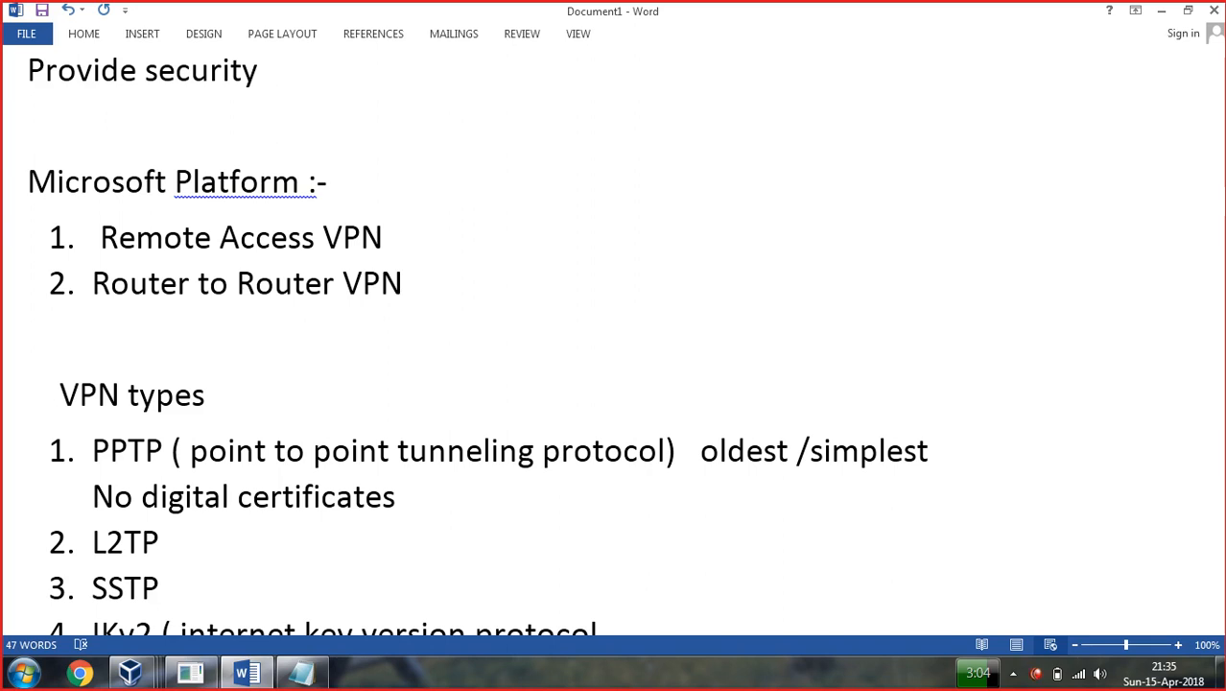
# Add a 'digital Certificates' item after L2TP and note 'server 2008' beside SSTP.
pyautogui.click(168, 588)
pyautogui.press('Return')
pyautogui.write('di')
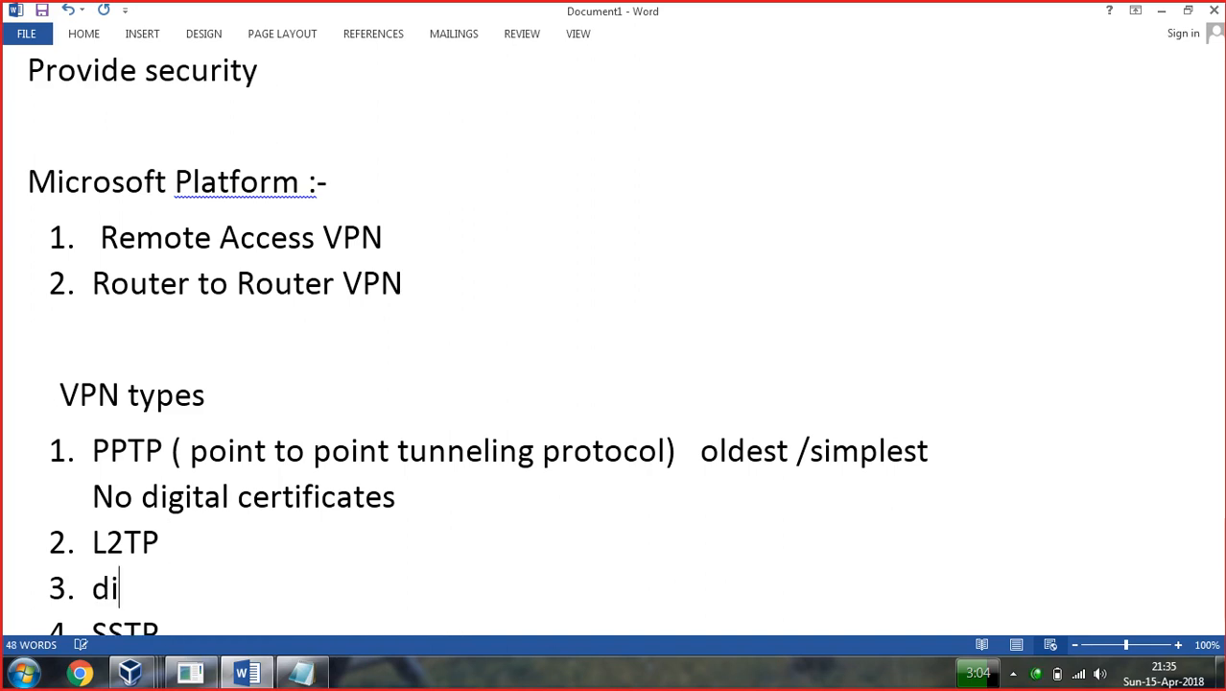
pyautogui.write('gital')
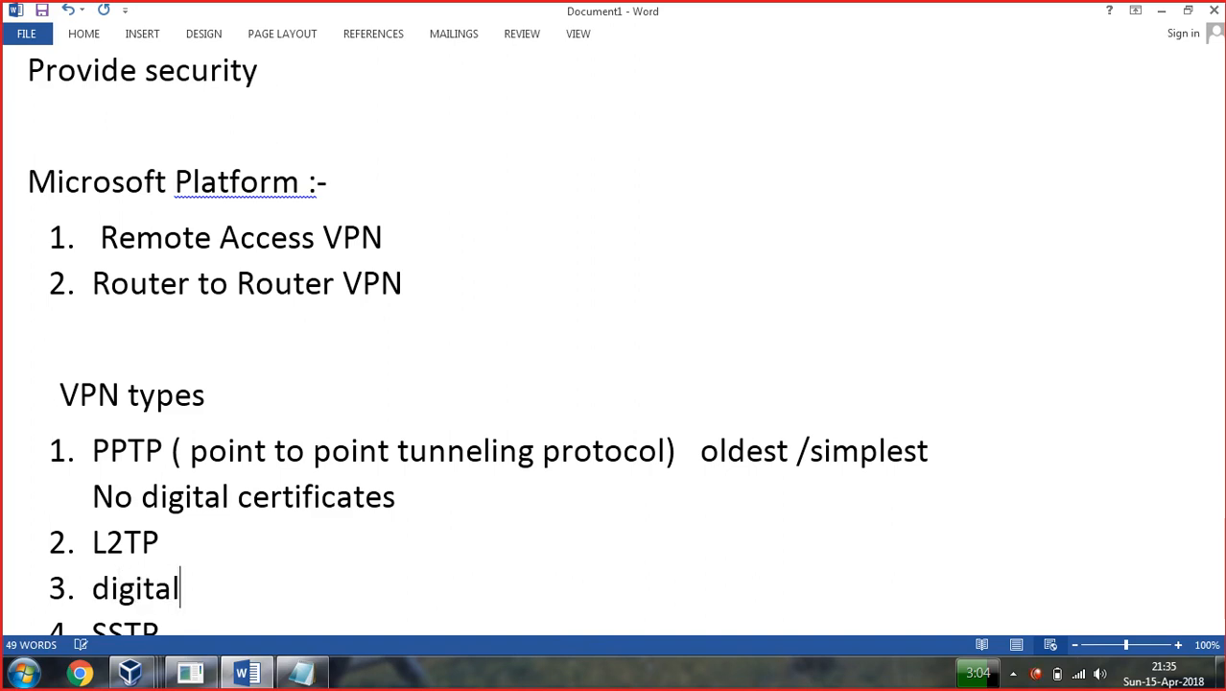
pyautogui.write(' Certificates')
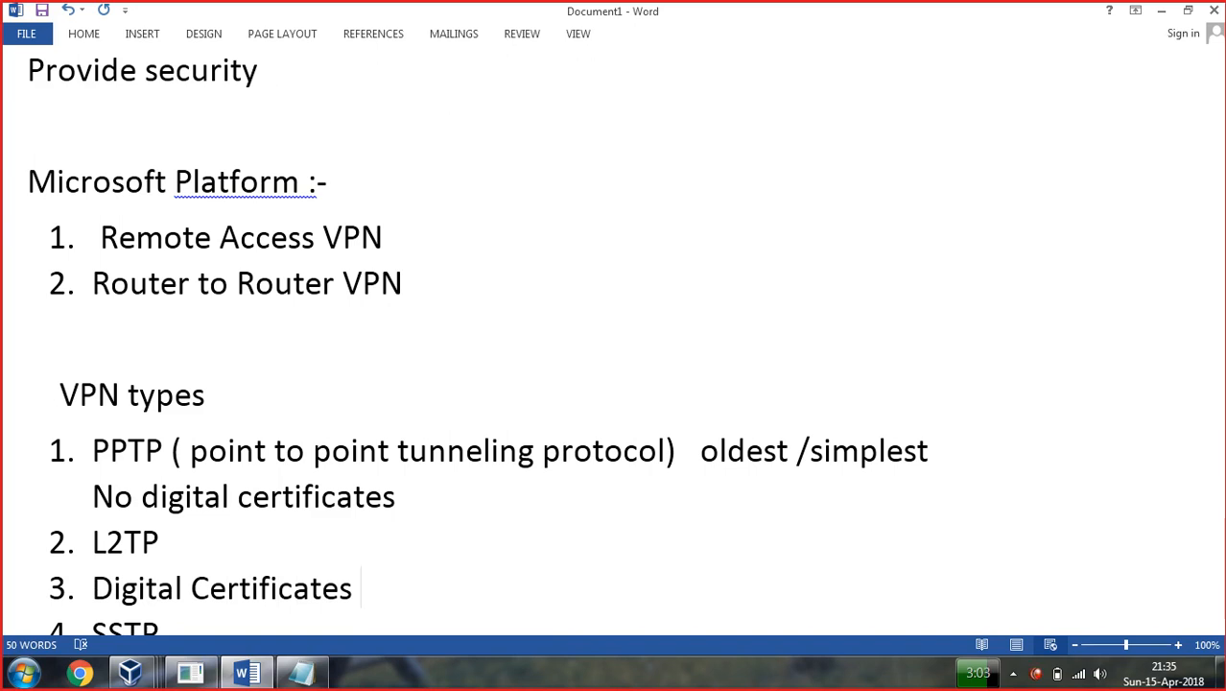
pyautogui.click(194, 625)
pyautogui.scroll(-2, 193, 624)
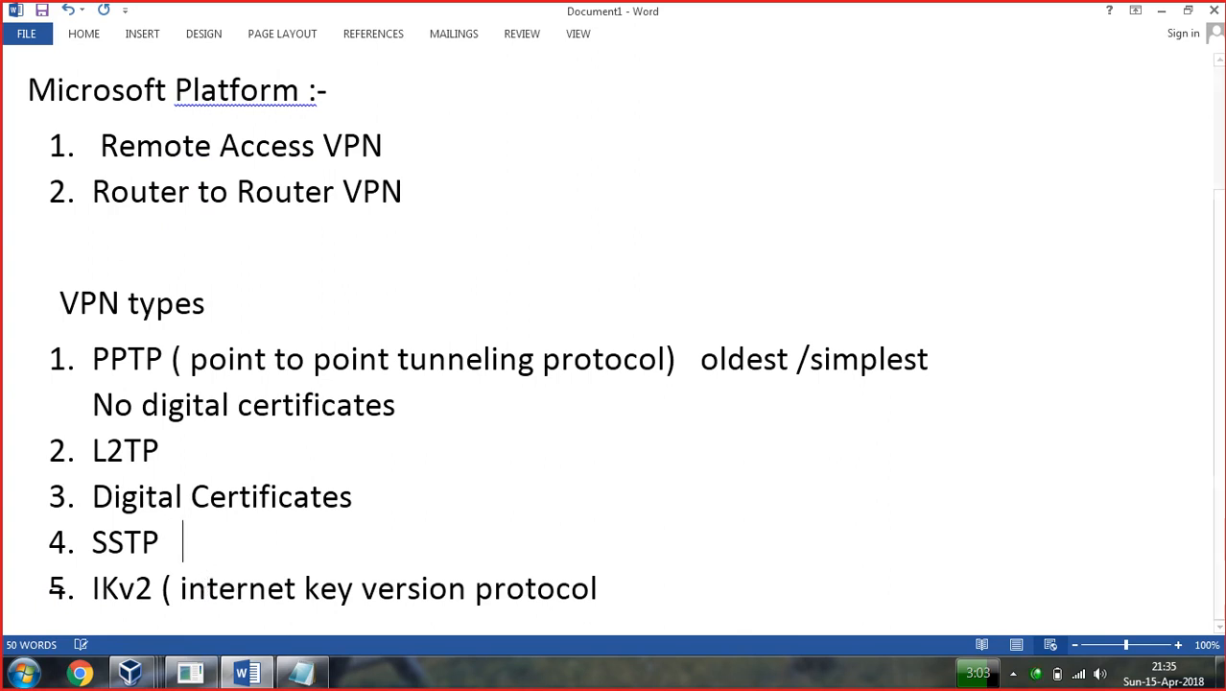
pyautogui.write('server 2008')
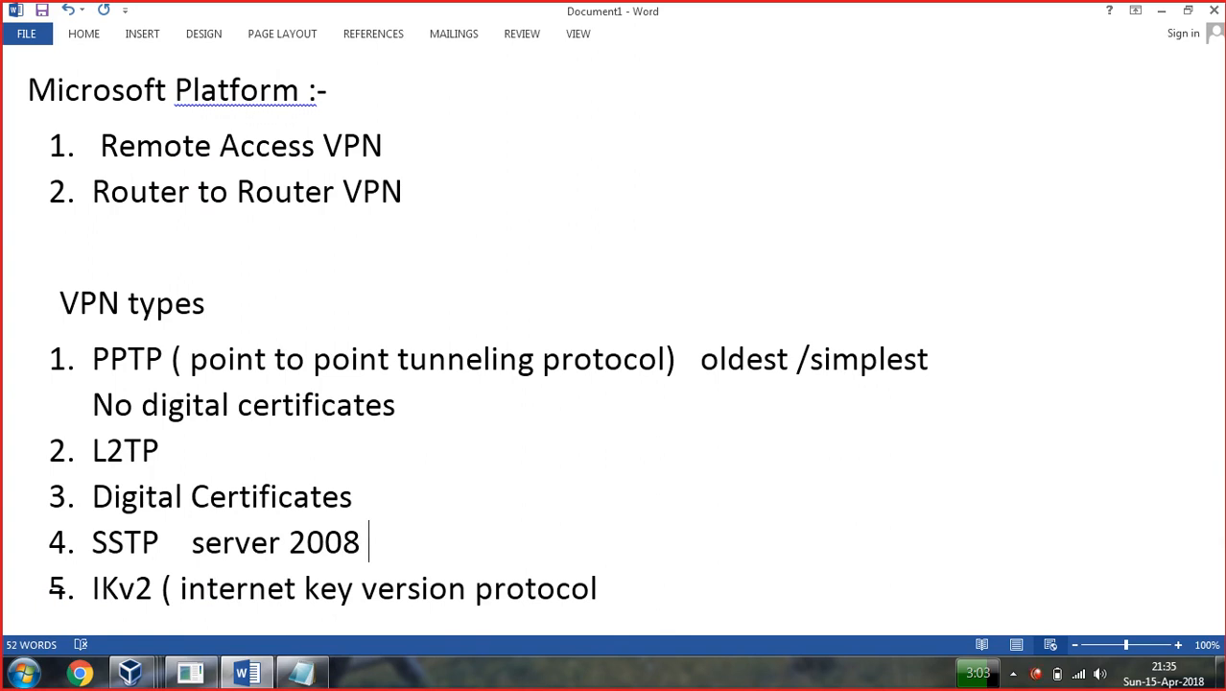
# Start an empty line below item 5, then bring up the blank Notepad window.
pyautogui.click(118, 595)
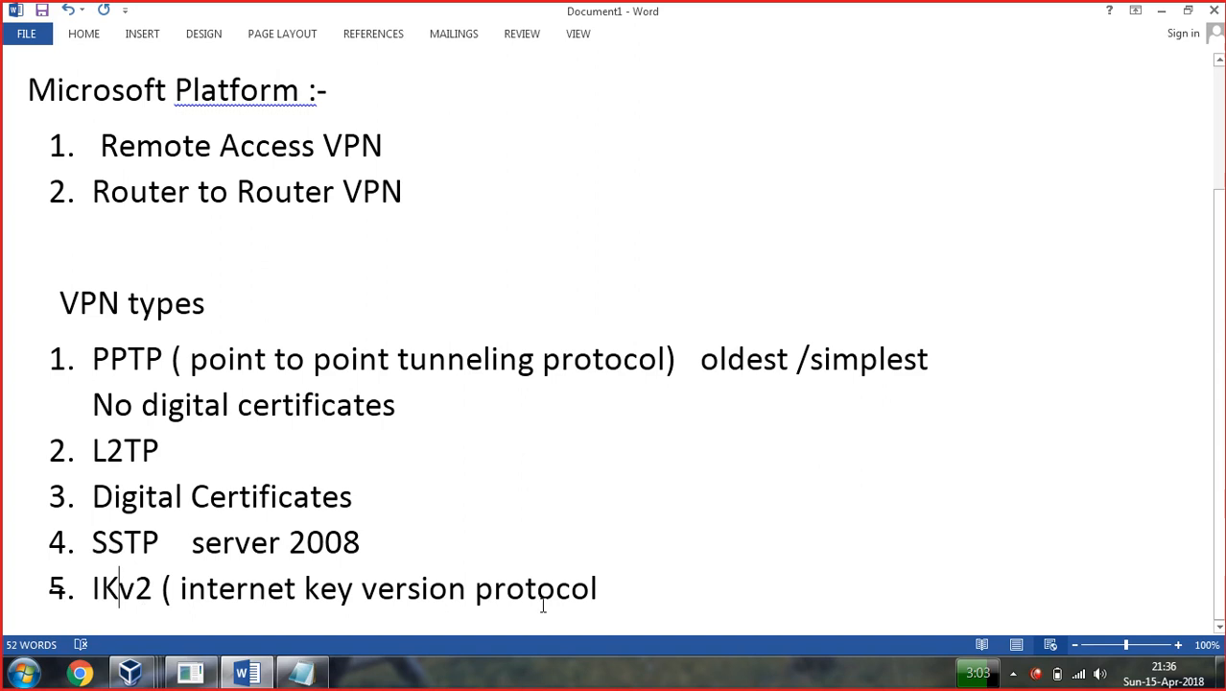
pyautogui.click(619, 595)
pyautogui.press('Return')
pyautogui.press('Return')
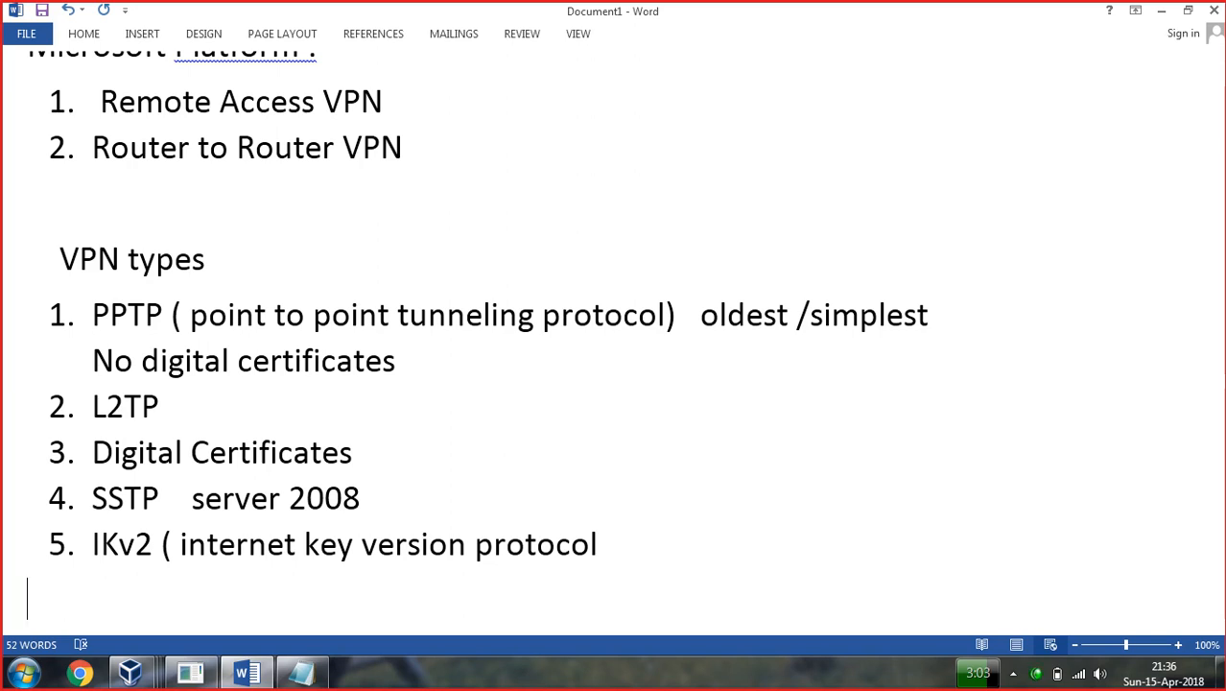
pyautogui.scroll(-1, 356, 589)
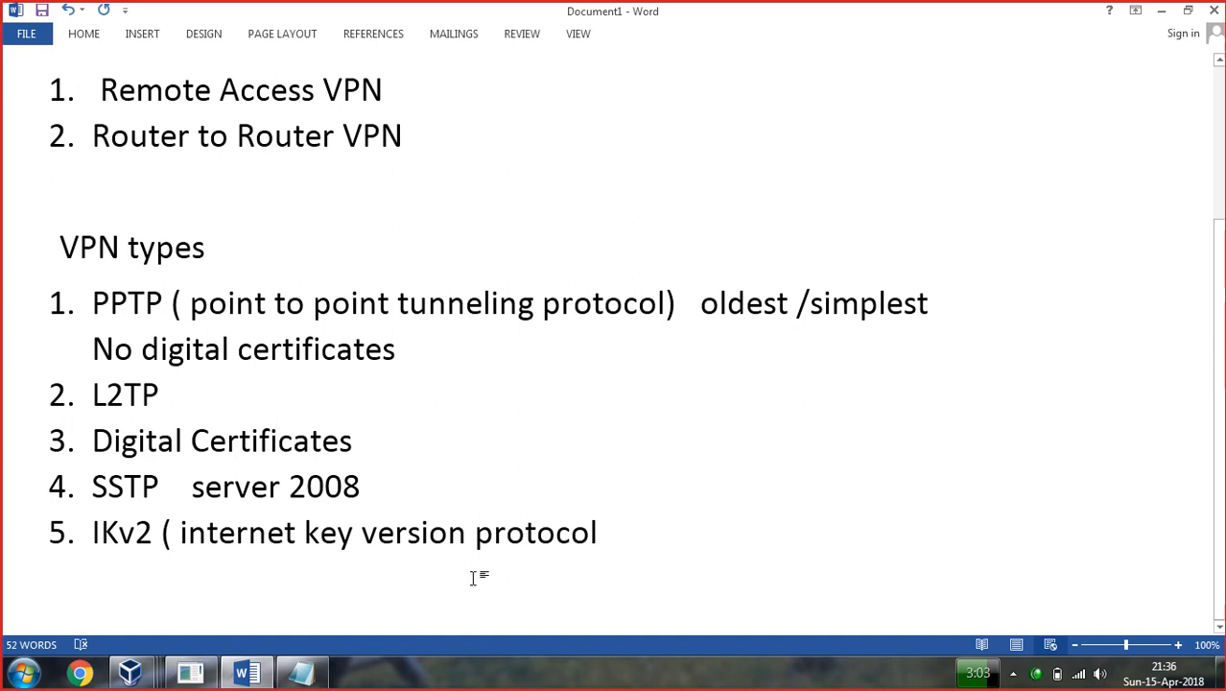
pyautogui.scroll(-1, 472, 577)
pyautogui.click(324, 680)
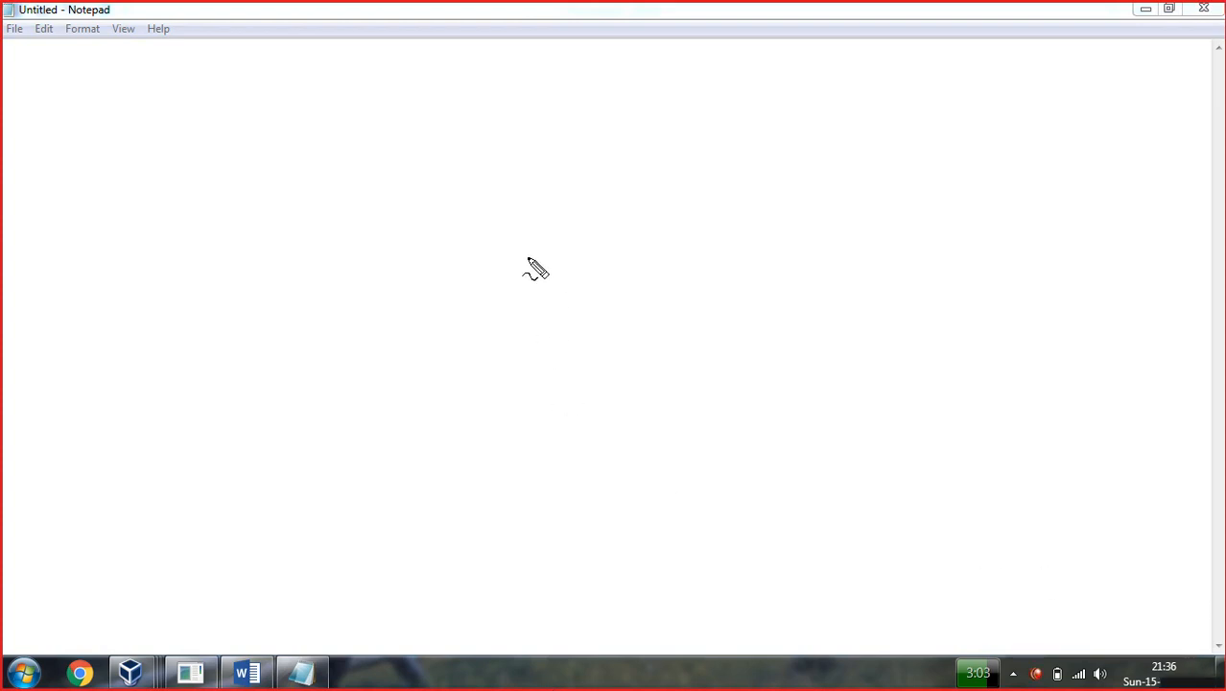
# Draw a cloud and a left computer box linked to it, with a label above.
pyautogui.moveTo(526, 252)
pyautogui.mouseDown()
pyautogui.moveTo(489, 276)
pyautogui.moveTo(475, 357)
pyautogui.moveTo(528, 382)
pyautogui.moveTo(575, 298)
pyautogui.moveTo(524, 251)
pyautogui.mouseUp()
pyautogui.moveTo(166, 257)
pyautogui.mouseDown()
pyautogui.moveTo(113, 266)
pyautogui.moveTo(110, 337)
pyautogui.mouseUp()
pyautogui.moveTo(164, 254)
pyautogui.mouseDown()
pyautogui.moveTo(201, 324)
pyautogui.moveTo(180, 367)
pyautogui.moveTo(107, 345)
pyautogui.mouseUp()
pyautogui.moveTo(148, 386)
pyautogui.mouseDown()
pyautogui.moveTo(150, 363)
pyautogui.moveTo(165, 389)
pyautogui.mouseUp()
pyautogui.moveTo(186, 305); pyautogui.dragTo(470, 278)
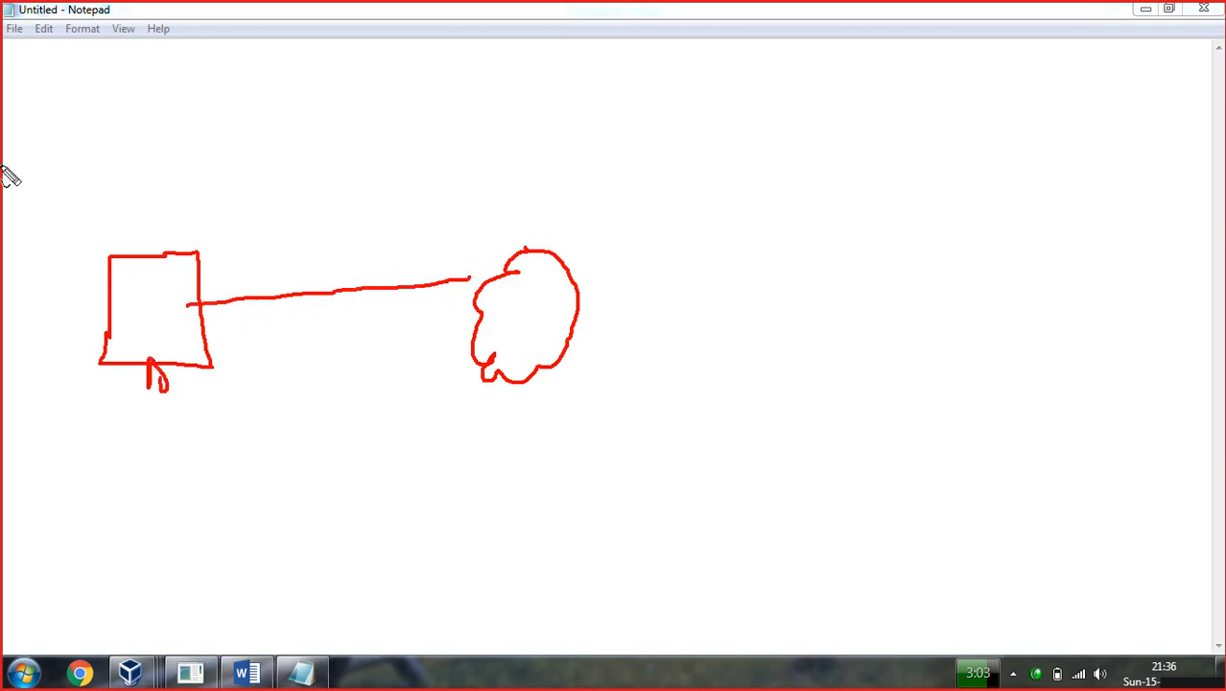
pyautogui.moveTo(77, 186)
pyautogui.mouseDown()
pyautogui.moveTo(90, 176)
pyautogui.moveTo(108, 204)
pyautogui.moveTo(105, 171)
pyautogui.mouseUp()
# Link the cloud to a right computer box, add labels, and write 'data' under the cloud.
pyautogui.moveTo(586, 293); pyautogui.dragTo(821, 236)
pyautogui.moveTo(905, 194)
pyautogui.mouseDown()
pyautogui.moveTo(839, 223)
pyautogui.moveTo(863, 291)
pyautogui.mouseUp()
pyautogui.moveTo(906, 196)
pyautogui.mouseDown()
pyautogui.moveTo(869, 296)
pyautogui.moveTo(878, 315)
pyautogui.mouseUp()
pyautogui.moveTo(905, 394)
pyautogui.mouseDown()
pyautogui.moveTo(913, 412)
pyautogui.moveTo(941, 406)
pyautogui.mouseUp()
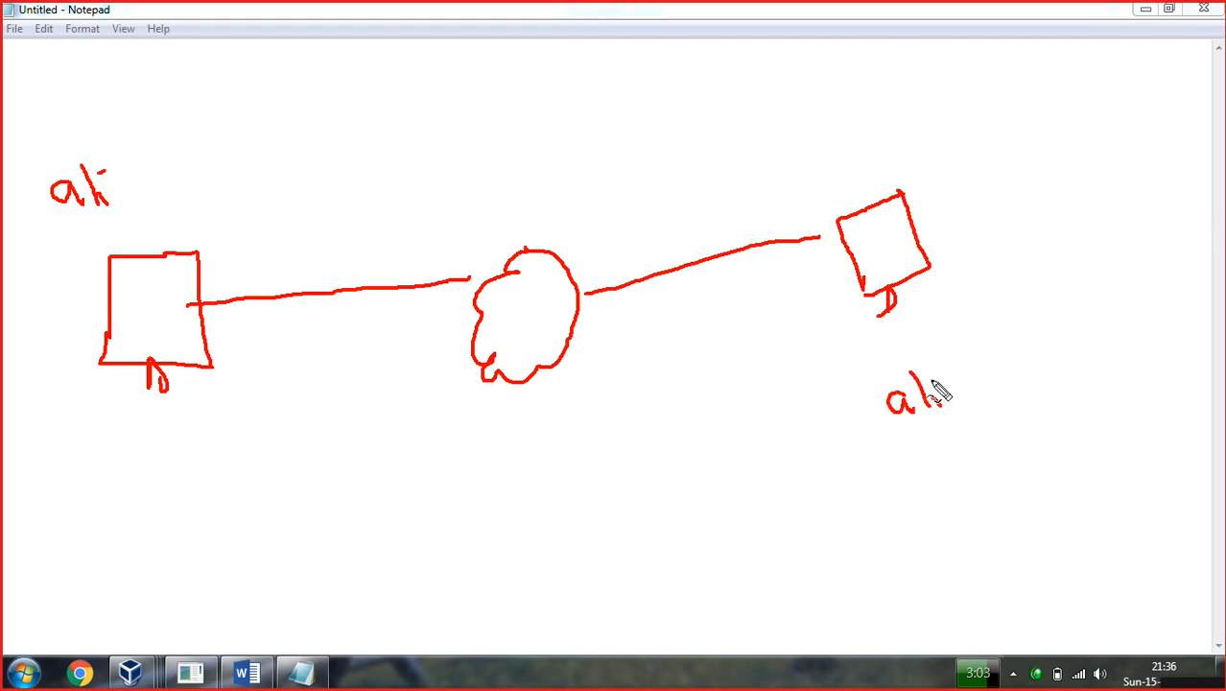
pyautogui.moveTo(161, 174)
pyautogui.mouseDown()
pyautogui.moveTo(181, 219)
pyautogui.moveTo(208, 186)
pyautogui.moveTo(196, 205)
pyautogui.mouseUp()
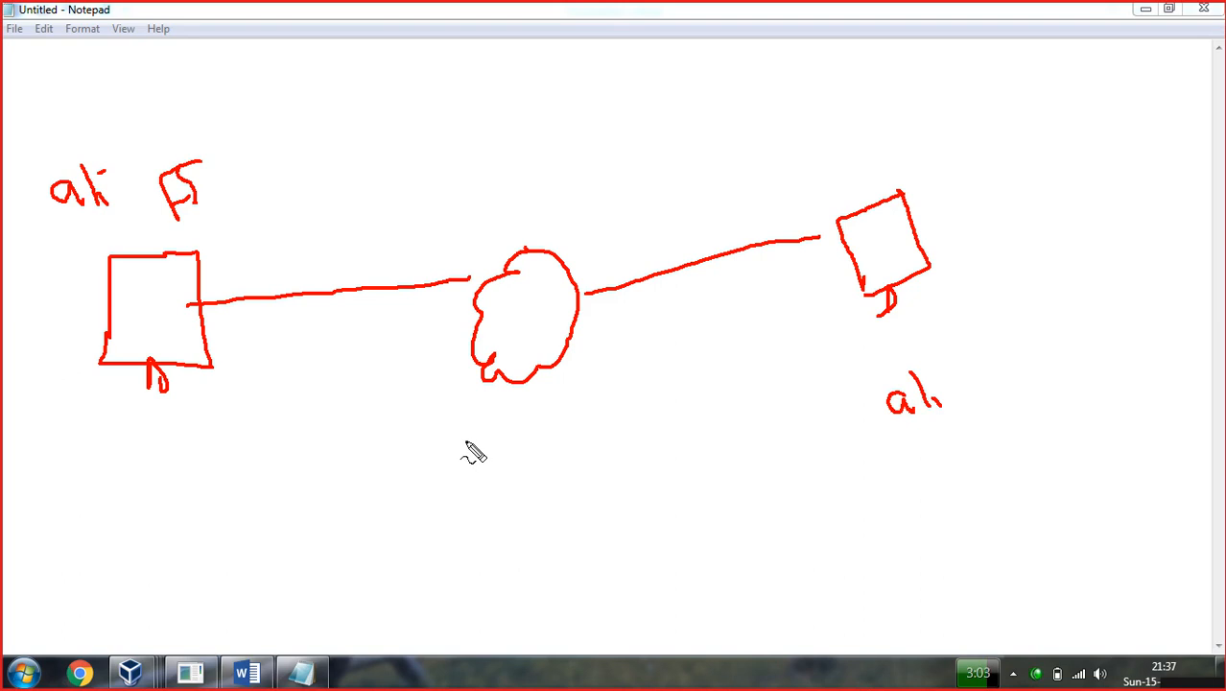
pyautogui.moveTo(447, 470)
pyautogui.mouseDown()
pyautogui.moveTo(449, 445)
pyautogui.moveTo(475, 471)
pyautogui.moveTo(529, 460)
pyautogui.moveTo(548, 471)
pyautogui.moveTo(566, 447)
pyautogui.moveTo(562, 460)
pyautogui.moveTo(585, 468)
pyautogui.mouseUp()
pyautogui.moveTo(431, 433); pyautogui.dragTo(432, 486)
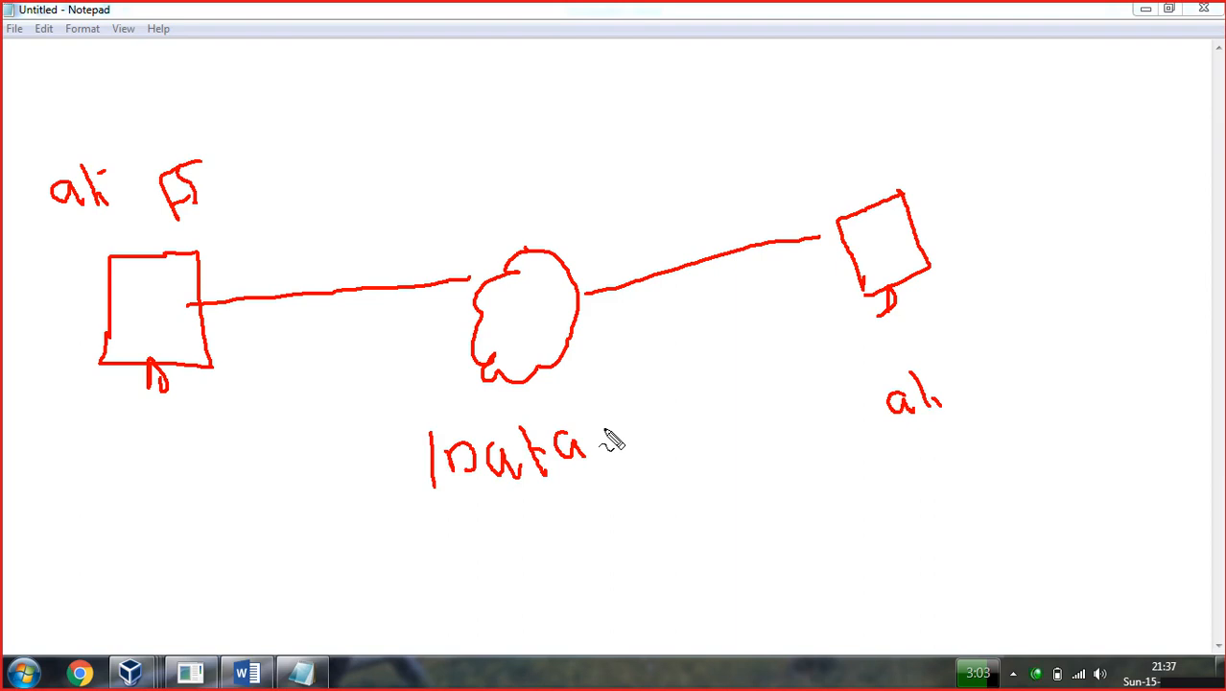
# Box the data with a header section and start an outer box labelled 'VPN'.
pyautogui.moveTo(430, 432)
pyautogui.mouseDown()
pyautogui.moveTo(723, 422)
pyautogui.moveTo(737, 469)
pyautogui.moveTo(439, 495)
pyautogui.mouseUp()
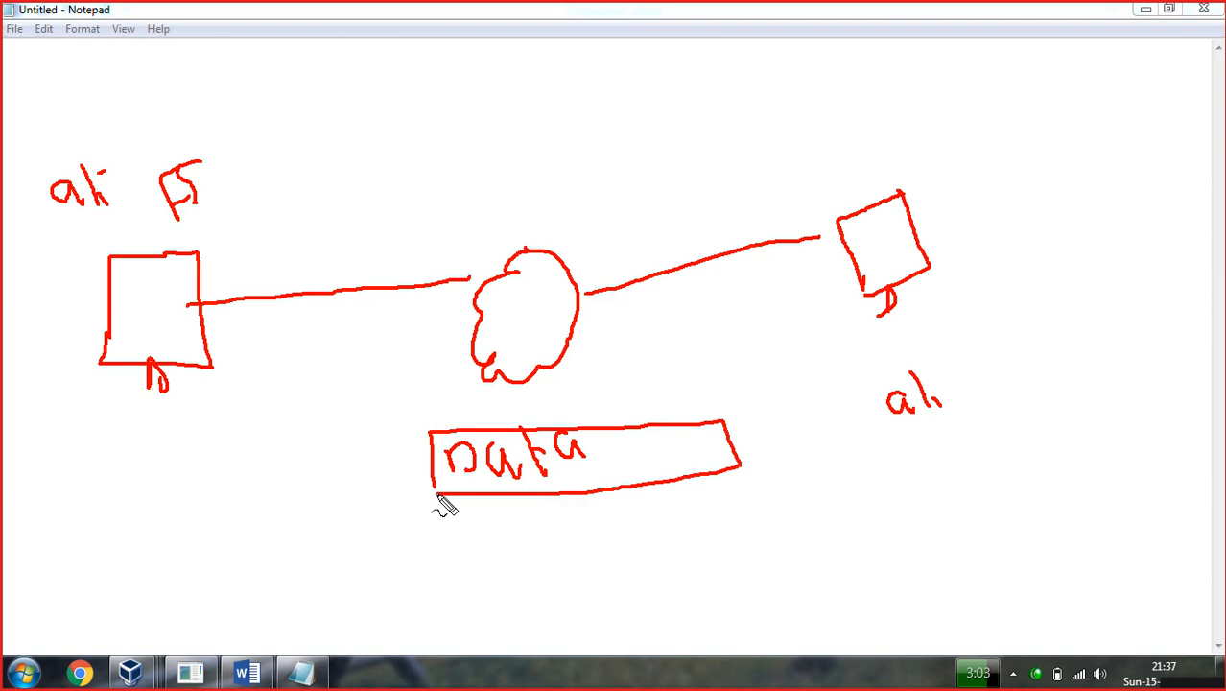
pyautogui.moveTo(611, 428)
pyautogui.mouseDown()
pyautogui.moveTo(619, 486)
pyautogui.moveTo(685, 432)
pyautogui.moveTo(697, 467)
pyautogui.mouseUp()
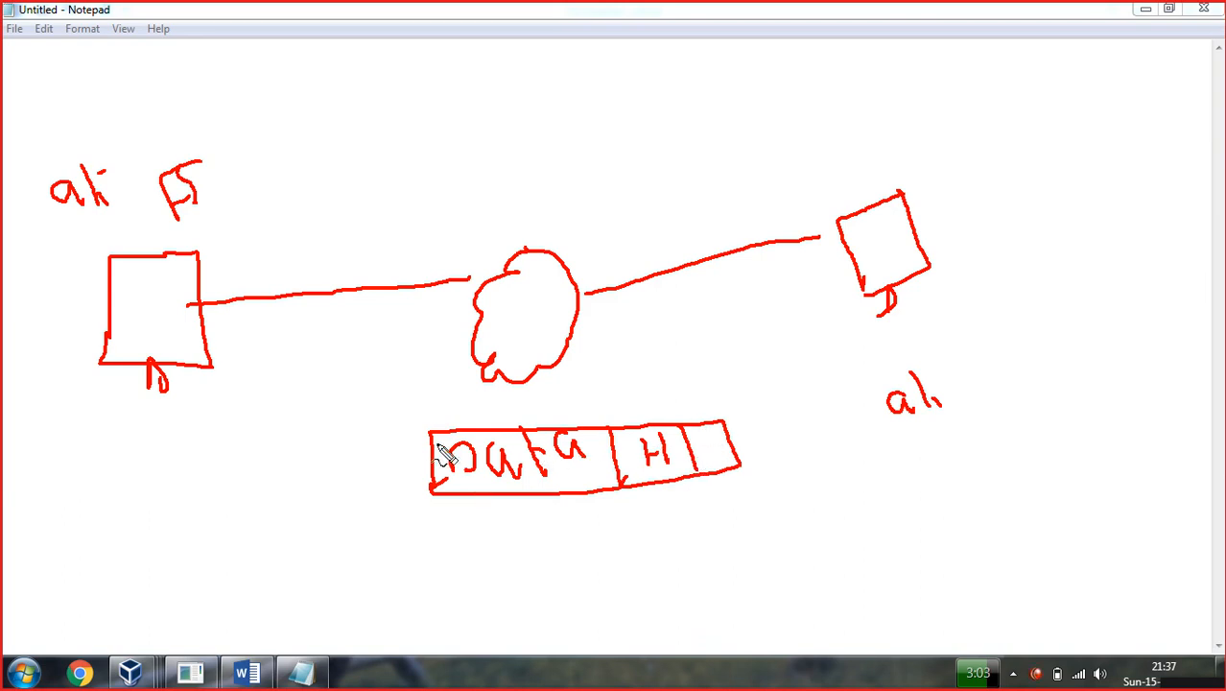
pyautogui.moveTo(423, 458); pyautogui.dragTo(387, 457)
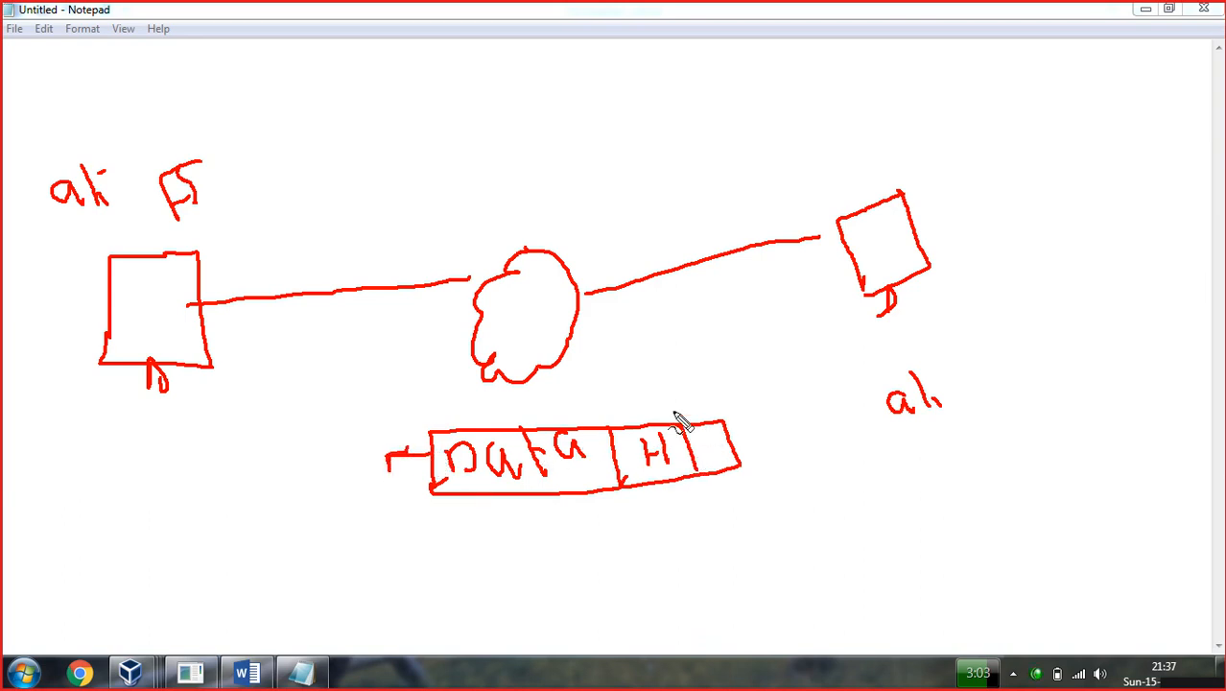
pyautogui.moveTo(777, 375)
pyautogui.mouseDown()
pyautogui.moveTo(321, 389)
pyautogui.moveTo(323, 576)
pyautogui.moveTo(843, 571)
pyautogui.moveTo(877, 528)
pyautogui.moveTo(848, 380)
pyautogui.moveTo(752, 371)
pyautogui.mouseUp()
pyautogui.moveTo(661, 330)
pyautogui.mouseDown()
pyautogui.moveTo(693, 327)
pyautogui.moveTo(701, 355)
pyautogui.moveTo(710, 334)
pyautogui.moveTo(745, 336)
pyautogui.mouseUp()
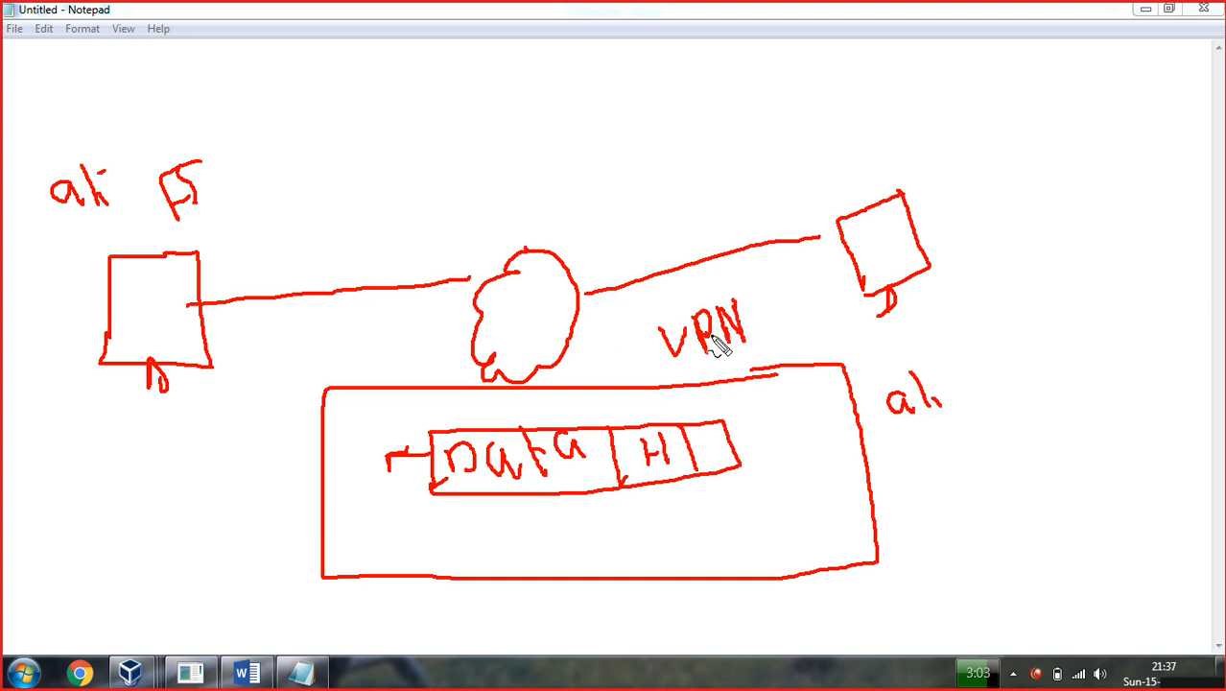
# Mark the outer box's header and trailer sections and label the packet 'Private'.
pyautogui.moveTo(403, 387); pyautogui.dragTo(410, 557)
pyautogui.moveTo(396, 534); pyautogui.dragTo(411, 557)
pyautogui.moveTo(328, 435)
pyautogui.mouseDown()
pyautogui.moveTo(333, 480)
pyautogui.moveTo(351, 453)
pyautogui.moveTo(349, 472)
pyautogui.mouseUp()
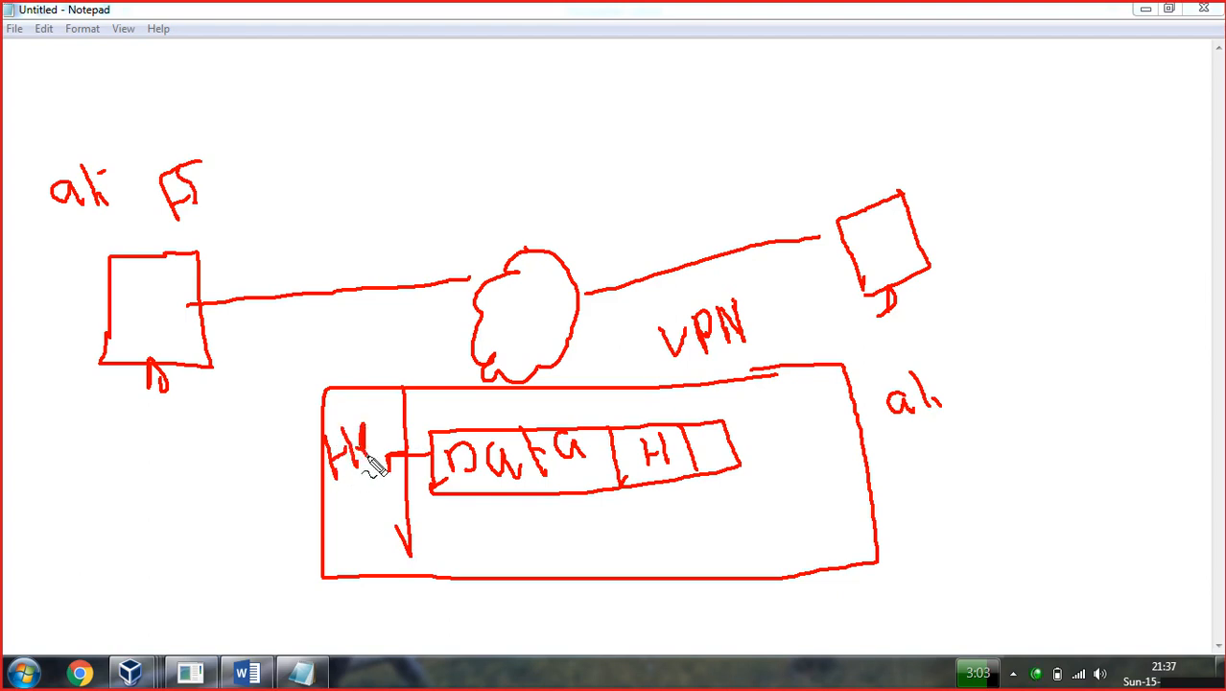
pyautogui.moveTo(753, 381); pyautogui.dragTo(796, 556)
pyautogui.moveTo(804, 438); pyautogui.dragTo(815, 470)
pyautogui.moveTo(801, 408)
pyautogui.mouseDown()
pyautogui.moveTo(785, 432)
pyautogui.moveTo(854, 430)
pyautogui.mouseUp()
pyautogui.moveTo(538, 341); pyautogui.dragTo(573, 402)
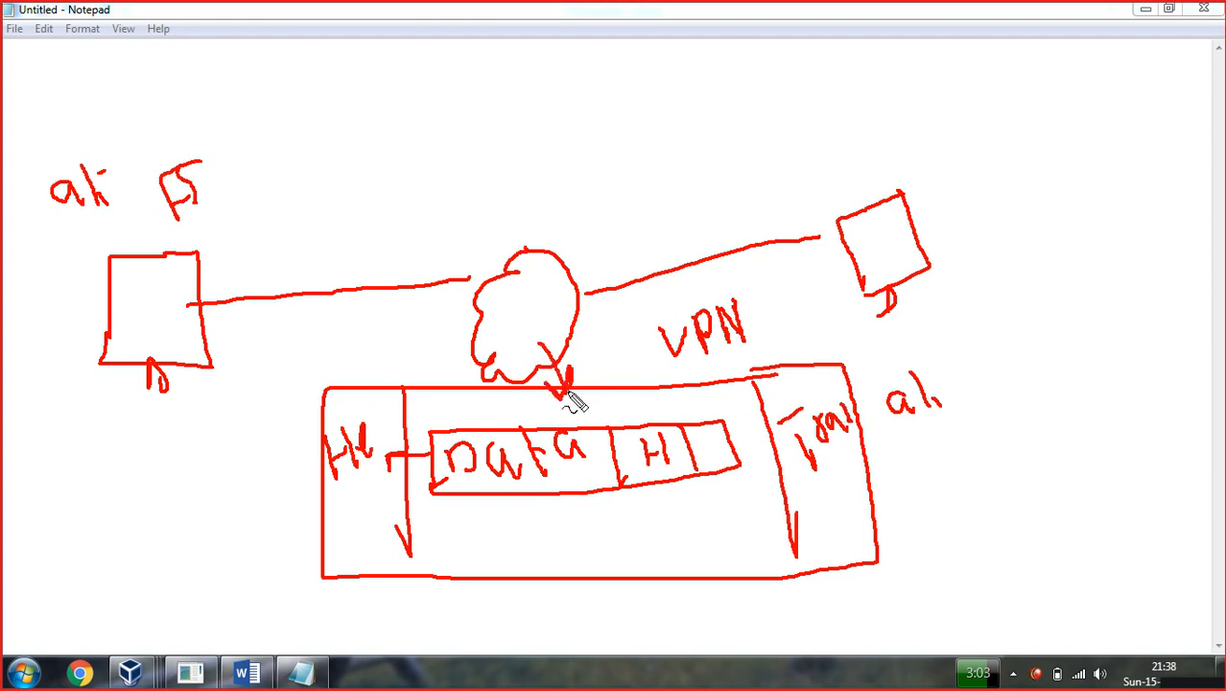
pyautogui.moveTo(314, 473); pyautogui.dragTo(275, 482)
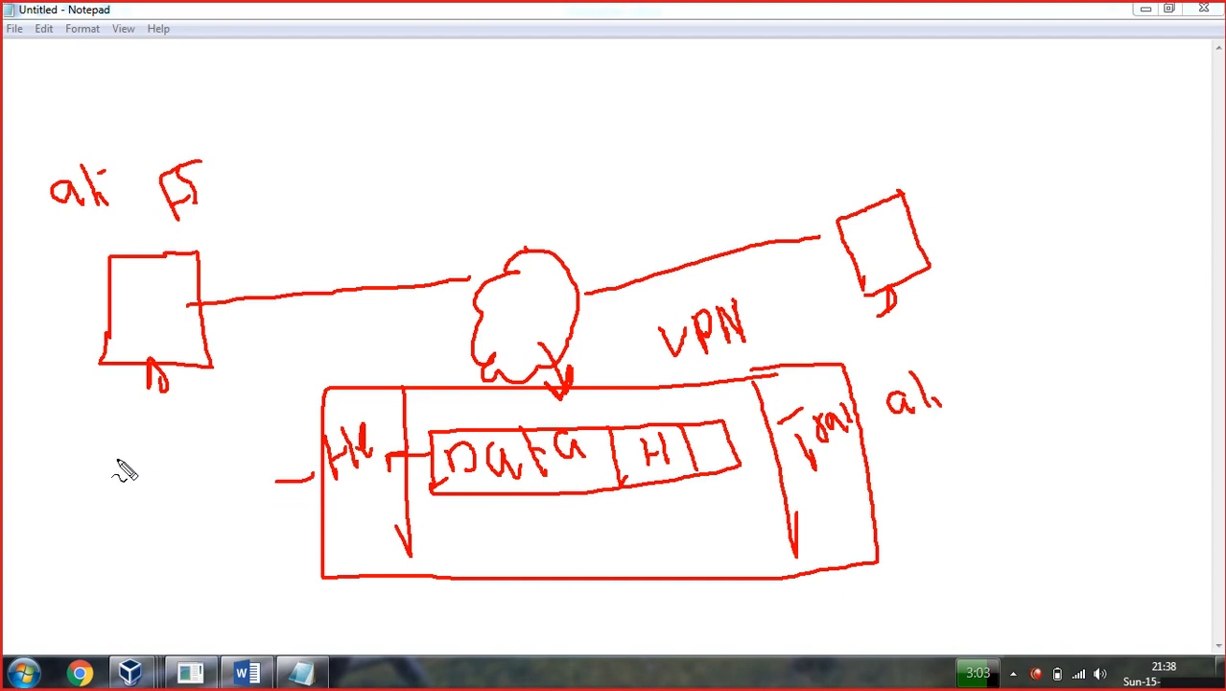
pyautogui.moveTo(173, 512)
pyautogui.mouseDown()
pyautogui.moveTo(146, 430)
pyautogui.moveTo(178, 460)
pyautogui.moveTo(219, 424)
pyautogui.moveTo(244, 448)
pyautogui.moveTo(219, 416)
pyautogui.moveTo(259, 398)
pyautogui.moveTo(304, 350)
pyautogui.moveTo(321, 366)
pyautogui.moveTo(332, 356)
pyautogui.moveTo(336, 391)
pyautogui.mouseUp()
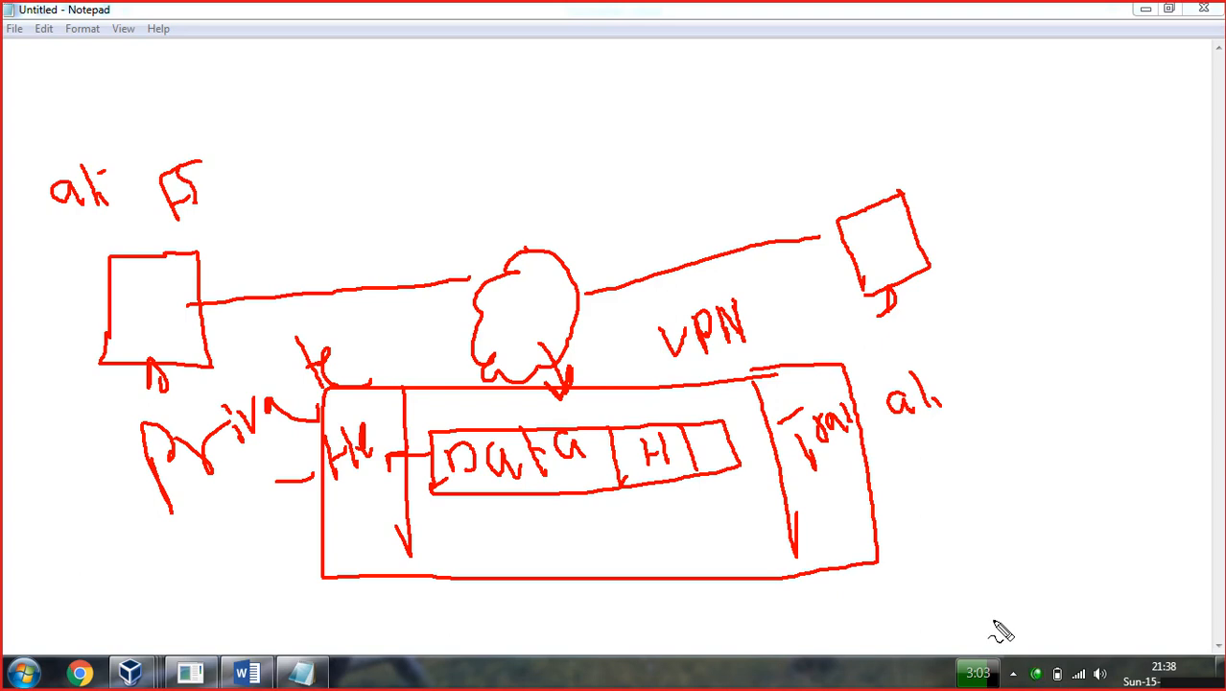
# Clear the old sketch and write the heading 'OSI' for a new diagram.
pyautogui.press('Escape')
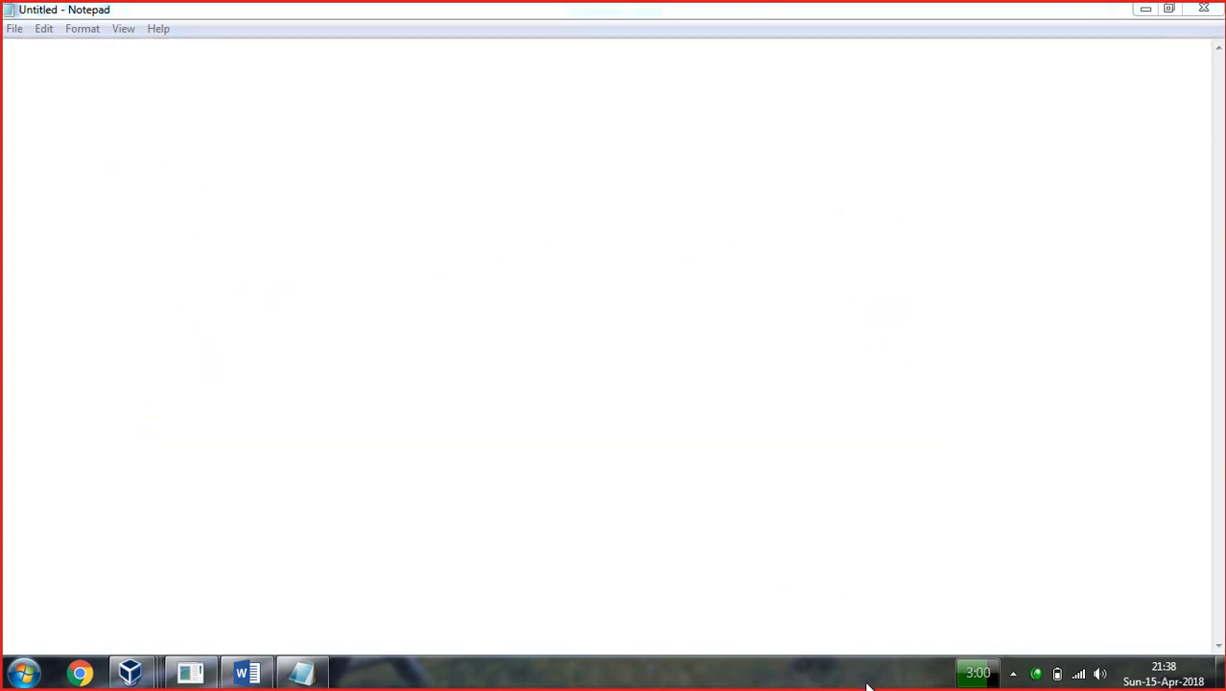
pyautogui.click(880, 687)
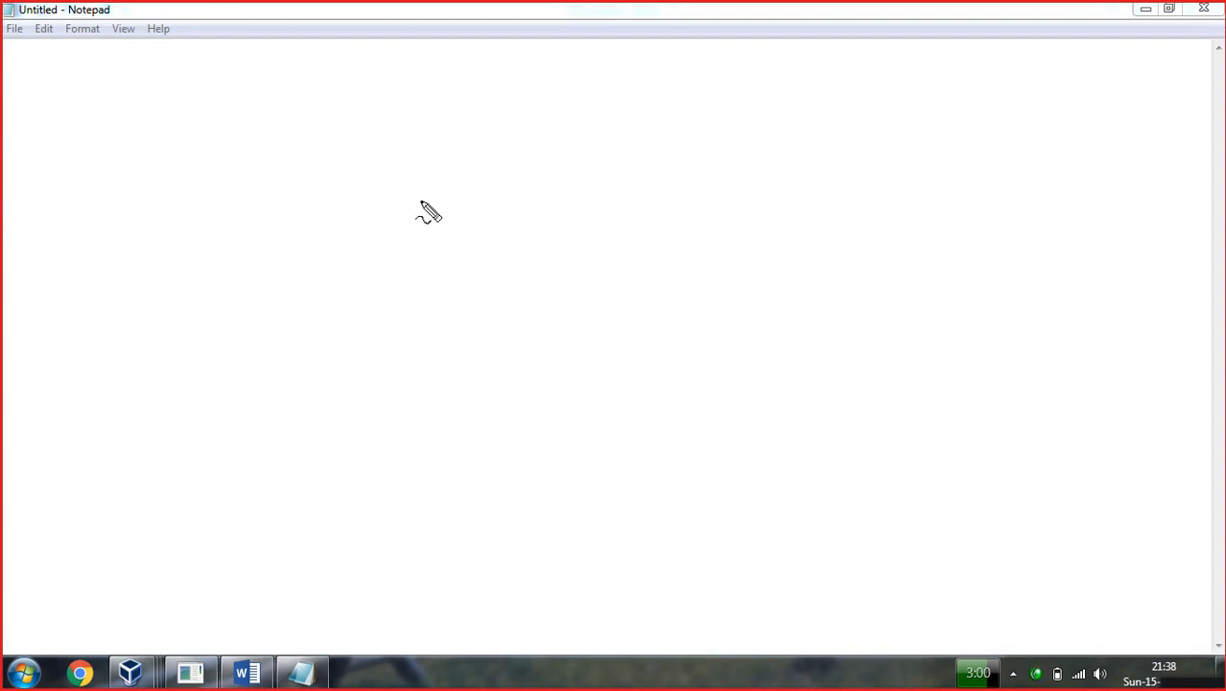
pyautogui.moveTo(534, 93)
pyautogui.mouseDown()
pyautogui.moveTo(587, 76)
pyautogui.moveTo(593, 88)
pyautogui.mouseUp()
pyautogui.click(572, 54)
# Draw two labelled PCs linked through a cloud, with 'SIP DIP' beneath the cloud.
pyautogui.moveTo(553, 165)
pyautogui.mouseDown()
pyautogui.moveTo(526, 192)
pyautogui.moveTo(498, 262)
pyautogui.moveTo(542, 260)
pyautogui.moveTo(576, 224)
pyautogui.moveTo(514, 206)
pyautogui.moveTo(373, 207)
pyautogui.mouseUp()
pyautogui.moveTo(293, 170)
pyautogui.mouseDown()
pyautogui.moveTo(276, 171)
pyautogui.moveTo(205, 267)
pyautogui.moveTo(217, 286)
pyautogui.moveTo(309, 165)
pyautogui.moveTo(345, 280)
pyautogui.moveTo(290, 307)
pyautogui.moveTo(207, 307)
pyautogui.moveTo(261, 303)
pyautogui.moveTo(290, 323)
pyautogui.moveTo(307, 305)
pyautogui.mouseUp()
pyautogui.moveTo(573, 223)
pyautogui.mouseDown()
pyautogui.moveTo(710, 219)
pyautogui.moveTo(725, 199)
pyautogui.mouseUp()
pyautogui.moveTo(830, 155)
pyautogui.mouseDown()
pyautogui.moveTo(768, 173)
pyautogui.moveTo(750, 272)
pyautogui.mouseUp()
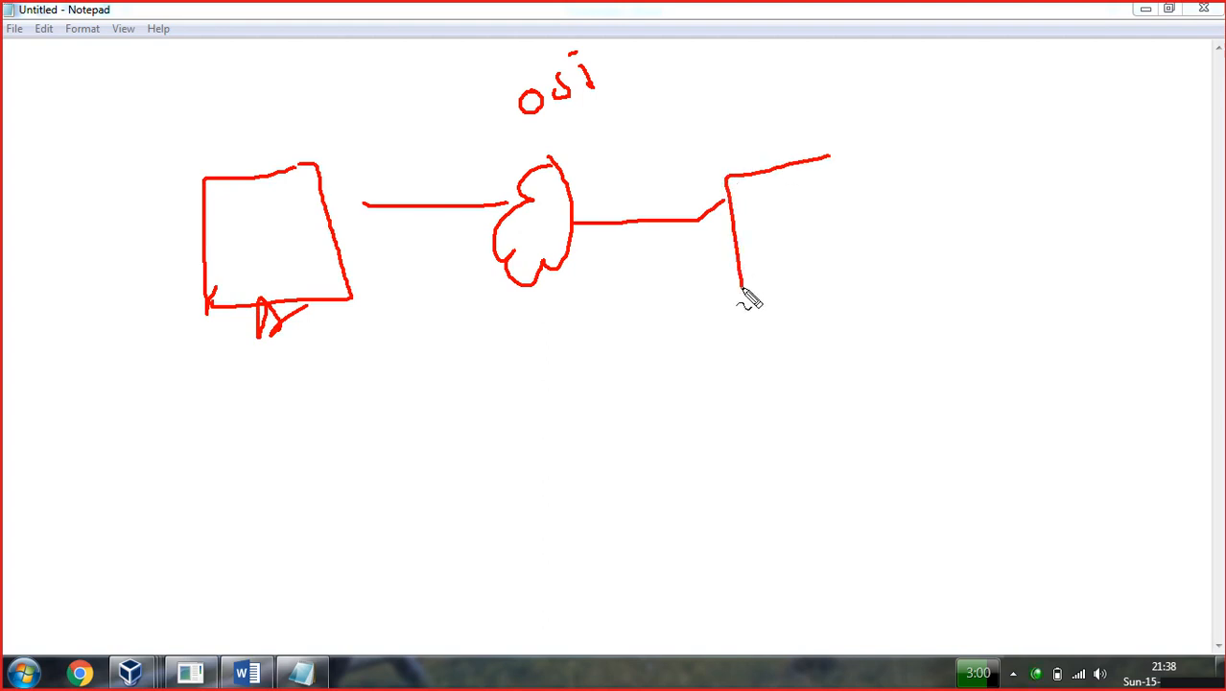
pyautogui.moveTo(830, 156)
pyautogui.mouseDown()
pyautogui.moveTo(846, 179)
pyautogui.moveTo(767, 285)
pyautogui.moveTo(735, 286)
pyautogui.moveTo(797, 301)
pyautogui.mouseUp()
pyautogui.moveTo(173, 382)
pyautogui.mouseDown()
pyautogui.moveTo(174, 413)
pyautogui.moveTo(192, 391)
pyautogui.moveTo(221, 415)
pyautogui.mouseUp()
pyautogui.moveTo(810, 337)
pyautogui.mouseDown()
pyautogui.moveTo(822, 382)
pyautogui.moveTo(827, 345)
pyautogui.moveTo(814, 359)
pyautogui.moveTo(851, 376)
pyautogui.mouseUp()
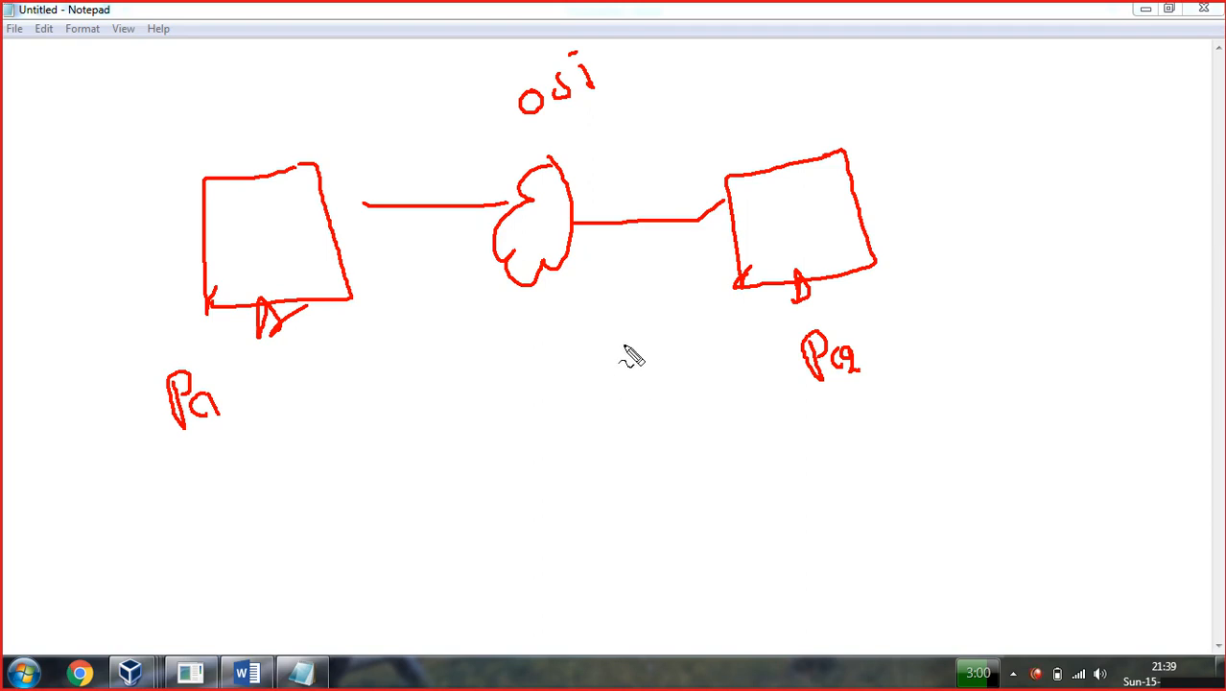
pyautogui.moveTo(441, 392)
pyautogui.mouseDown()
pyautogui.moveTo(422, 414)
pyautogui.moveTo(449, 413)
pyautogui.moveTo(466, 390)
pyautogui.moveTo(514, 411)
pyautogui.moveTo(525, 388)
pyautogui.moveTo(547, 391)
pyautogui.mouseUp()
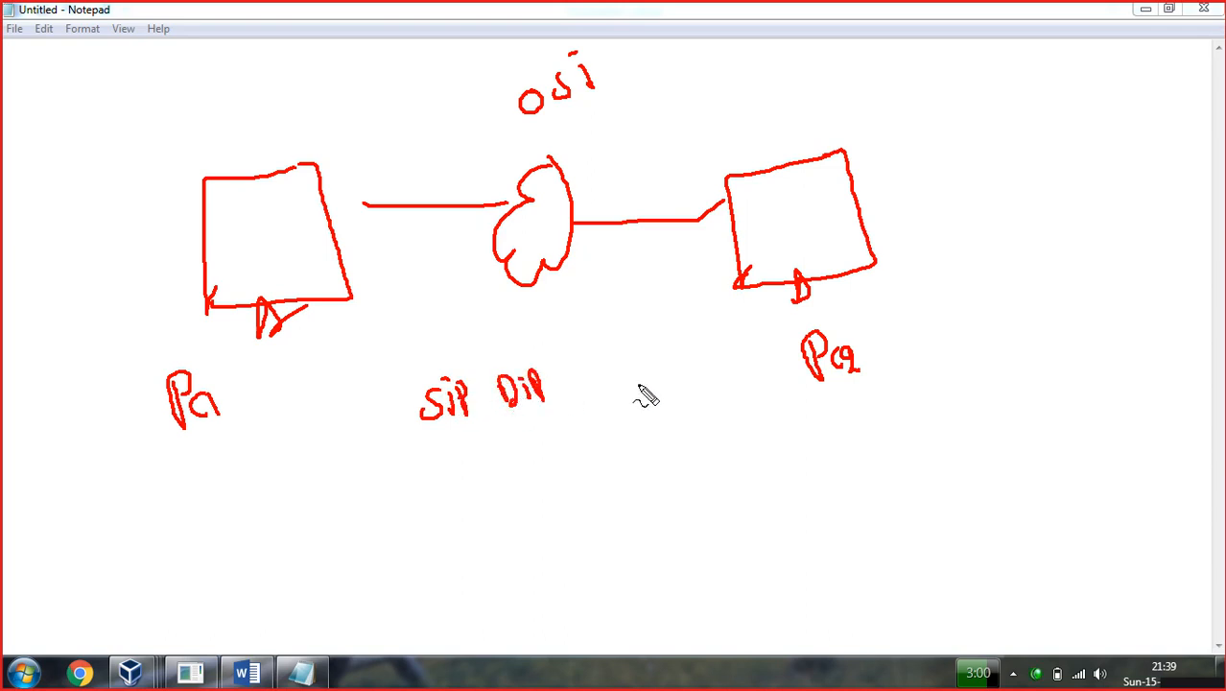
# Write the SIP, DIP, port and Data fields and box them as a packet.
pyautogui.moveTo(621, 379)
pyautogui.mouseDown()
pyautogui.moveTo(612, 400)
pyautogui.moveTo(753, 384)
pyautogui.moveTo(755, 367)
pyautogui.mouseUp()
pyautogui.moveTo(857, 373)
pyautogui.mouseDown()
pyautogui.moveTo(848, 400)
pyautogui.moveTo(893, 379)
pyautogui.moveTo(958, 384)
pyautogui.mouseUp()
pyautogui.moveTo(994, 338)
pyautogui.mouseDown()
pyautogui.moveTo(998, 377)
pyautogui.moveTo(1060, 351)
pyautogui.moveTo(1053, 325)
pyautogui.moveTo(1049, 347)
pyautogui.moveTo(1106, 358)
pyautogui.mouseUp()
pyautogui.moveTo(1092, 293)
pyautogui.mouseDown()
pyautogui.moveTo(1050, 317)
pyautogui.moveTo(818, 334)
pyautogui.moveTo(381, 338)
pyautogui.moveTo(350, 433)
pyautogui.moveTo(610, 465)
pyautogui.moveTo(1085, 433)
pyautogui.moveTo(1152, 375)
pyautogui.moveTo(1131, 295)
pyautogui.moveTo(1073, 295)
pyautogui.mouseUp()
pyautogui.moveTo(1157, 333); pyautogui.dragTo(1214, 258)
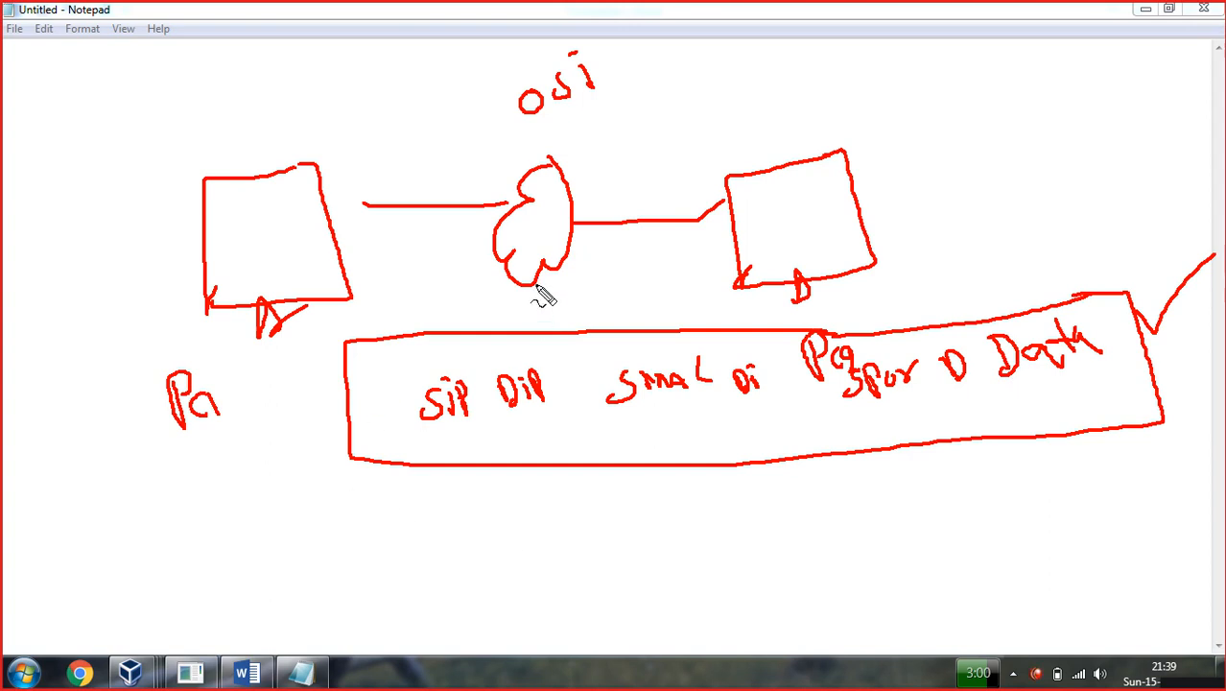
pyautogui.moveTo(587, 487)
pyautogui.mouseDown()
pyautogui.moveTo(607, 480)
pyautogui.moveTo(588, 528)
pyautogui.mouseUp()
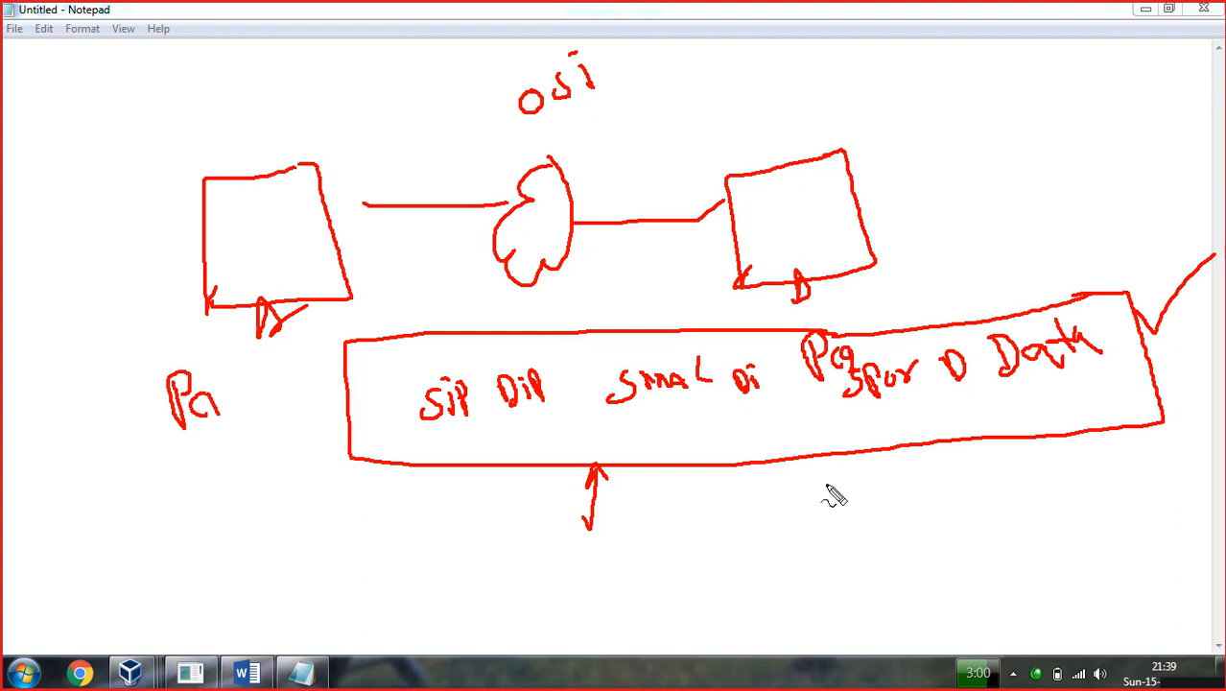
# Enclose the packet in an outer box with a header section, labelled 'private'.
pyautogui.moveTo(1171, 263)
pyautogui.mouseDown()
pyautogui.moveTo(1046, 288)
pyautogui.moveTo(305, 322)
pyautogui.moveTo(293, 524)
pyautogui.moveTo(639, 525)
pyautogui.moveTo(1190, 499)
pyautogui.moveTo(1214, 405)
pyautogui.moveTo(1190, 267)
pyautogui.moveTo(1169, 265)
pyautogui.mouseUp()
pyautogui.moveTo(327, 321)
pyautogui.mouseDown()
pyautogui.moveTo(320, 518)
pyautogui.moveTo(309, 496)
pyautogui.moveTo(257, 473)
pyautogui.mouseUp()
pyautogui.moveTo(155, 462)
pyautogui.mouseDown()
pyautogui.moveTo(162, 507)
pyautogui.moveTo(171, 484)
pyautogui.moveTo(264, 490)
pyautogui.mouseUp()
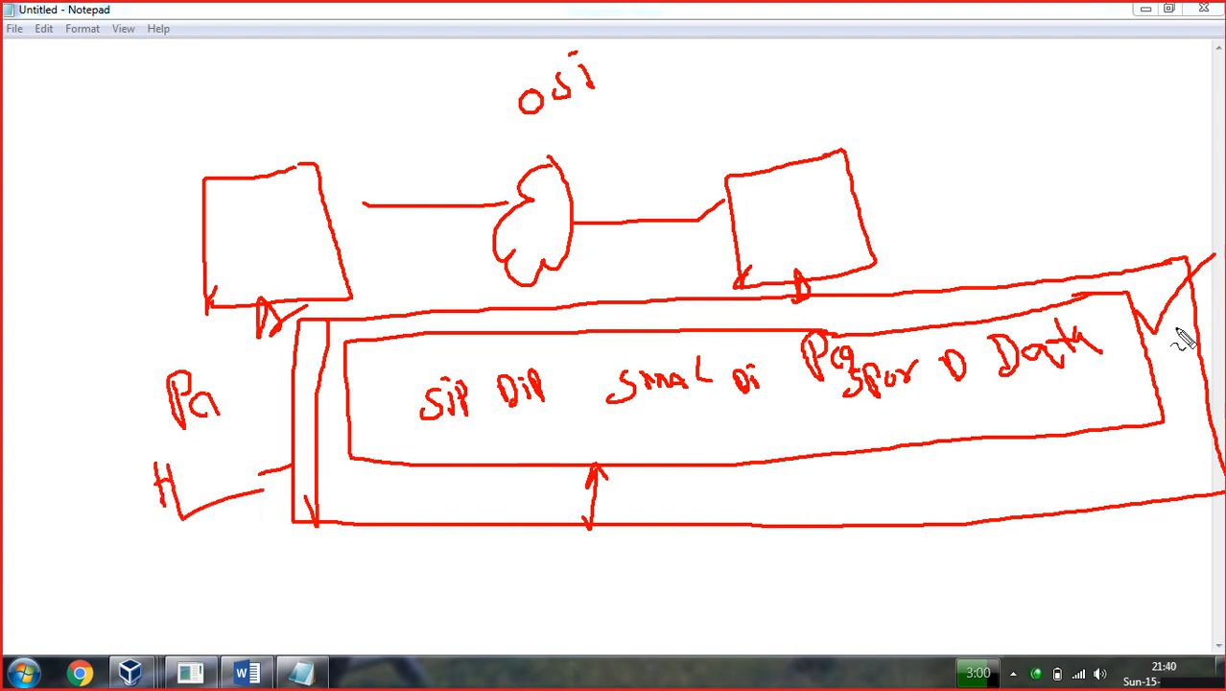
pyautogui.moveTo(1151, 185)
pyautogui.mouseDown()
pyautogui.moveTo(1166, 205)
pyautogui.moveTo(1161, 172)
pyautogui.moveTo(1176, 195)
pyautogui.mouseUp()
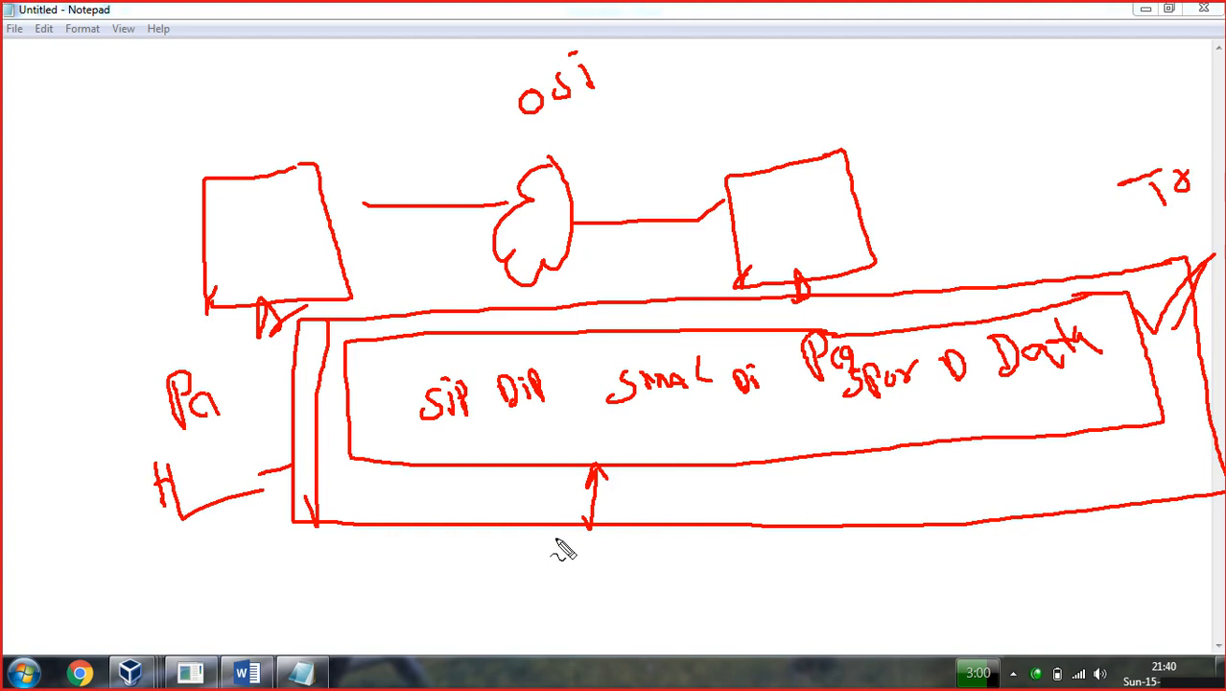
pyautogui.moveTo(299, 420); pyautogui.dragTo(170, 431)
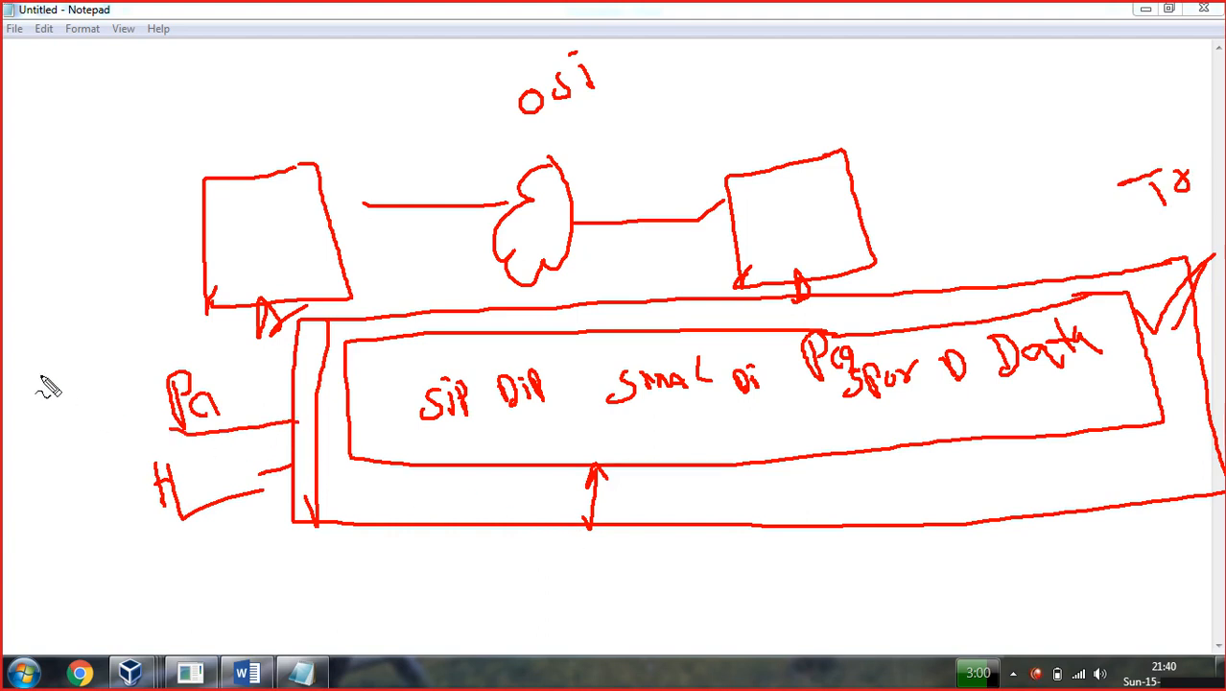
pyautogui.moveTo(43, 393)
pyautogui.mouseDown()
pyautogui.moveTo(96, 351)
pyautogui.moveTo(104, 375)
pyautogui.moveTo(146, 312)
pyautogui.moveTo(144, 338)
pyautogui.mouseUp()
pyautogui.moveTo(300, 464); pyautogui.dragTo(238, 477)
pyautogui.moveTo(56, 549)
pyautogui.mouseDown()
pyautogui.moveTo(82, 565)
pyautogui.moveTo(211, 519)
pyautogui.mouseUp()
pyautogui.moveTo(1199, 411); pyautogui.dragTo(1195, 331)
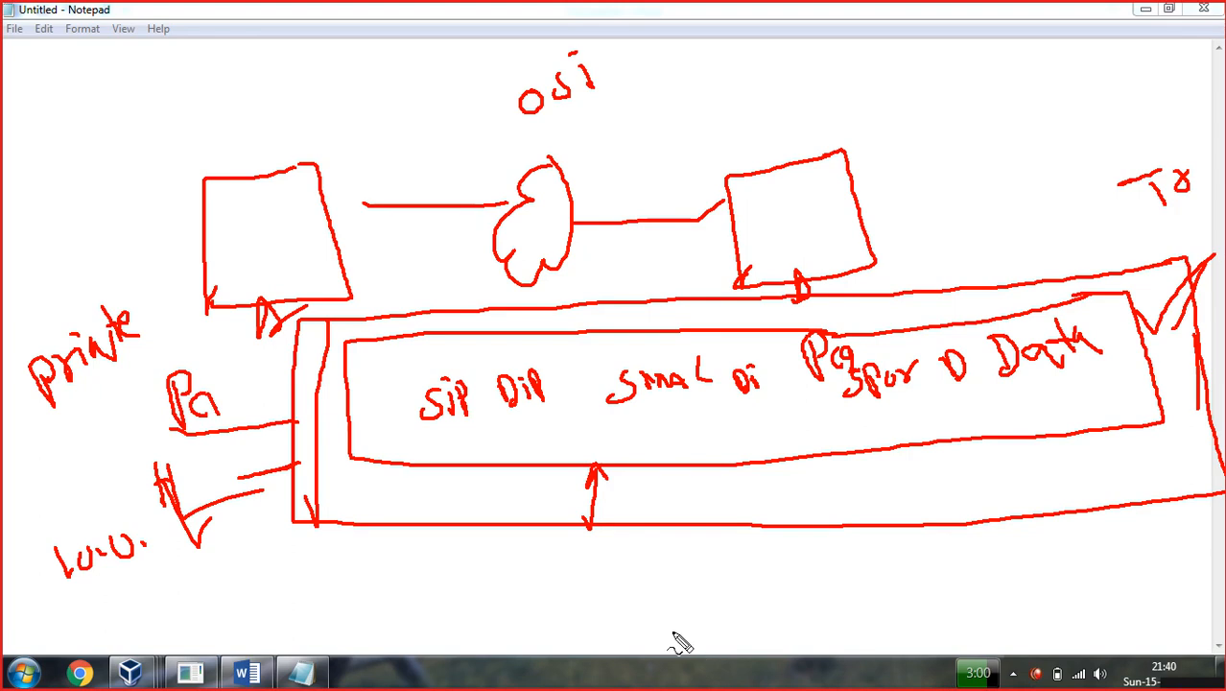
# Clear the pen annotations and empty the Word document of all text.
pyautogui.press('Escape')
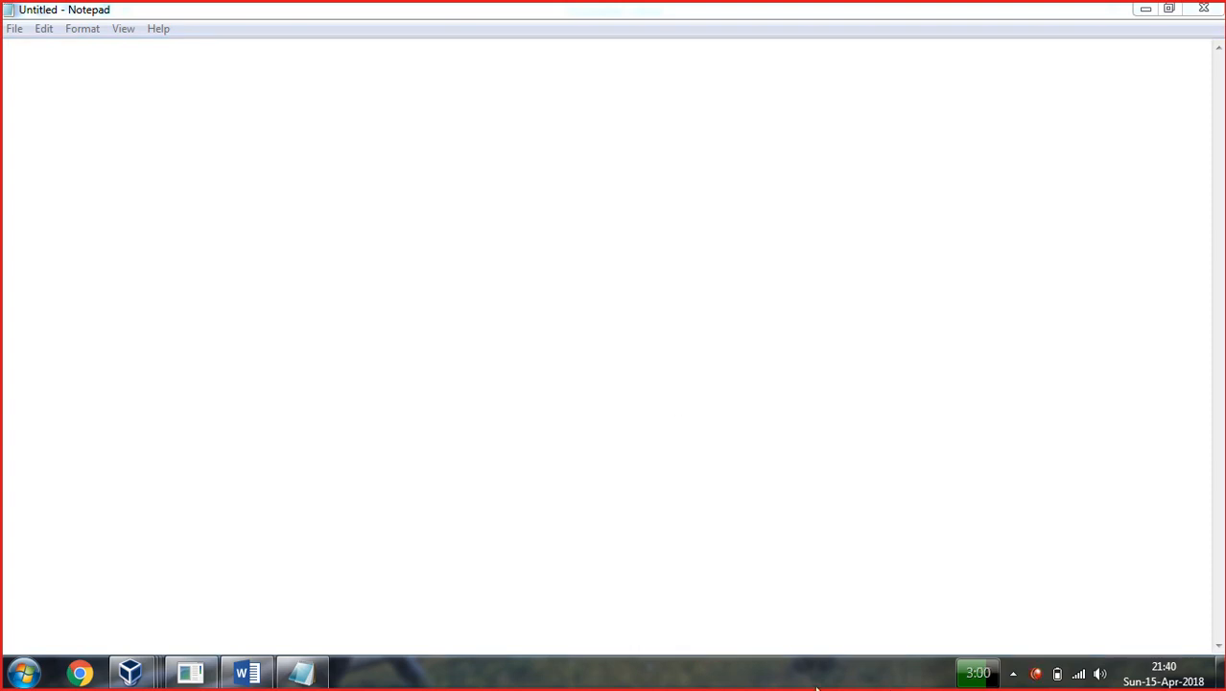
pyautogui.click(247, 672)
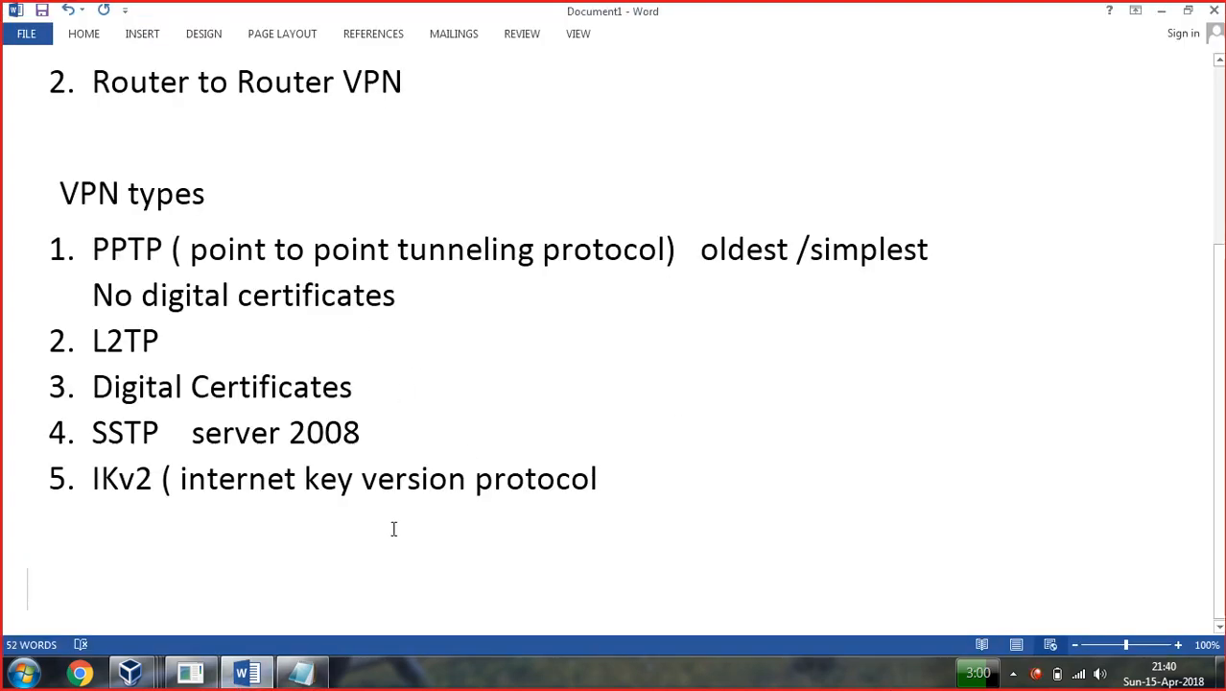
pyautogui.hotkey('ctrl', 'a')
pyautogui.press('Delete')
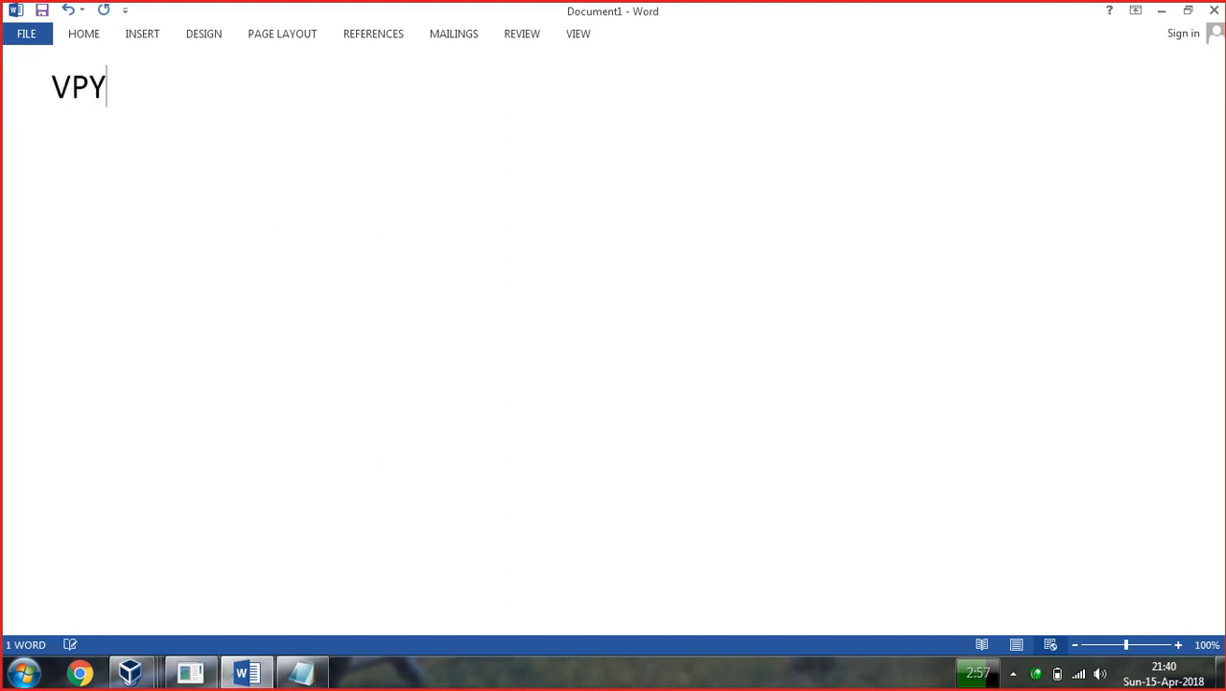
# Type the heading 'VPN configuration Types / Methond /topology' with numbered items ACCESs VPN and Intranet.
pyautogui.write('VPN co')
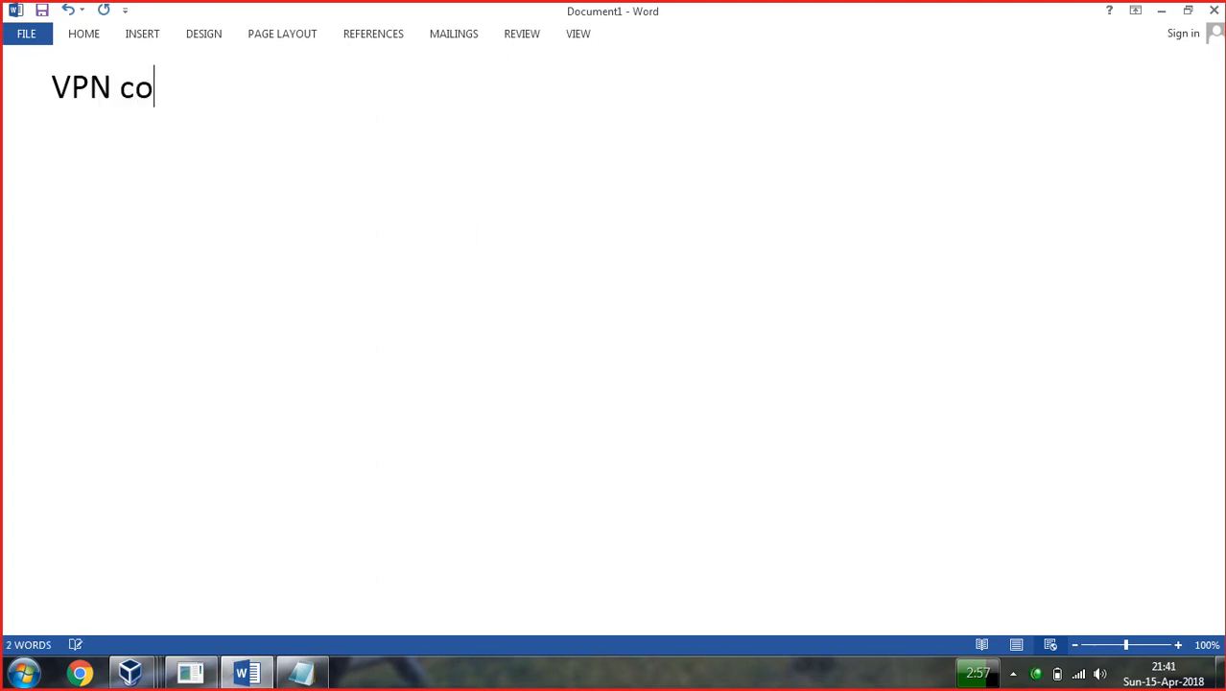
pyautogui.write('nfiguration TE')
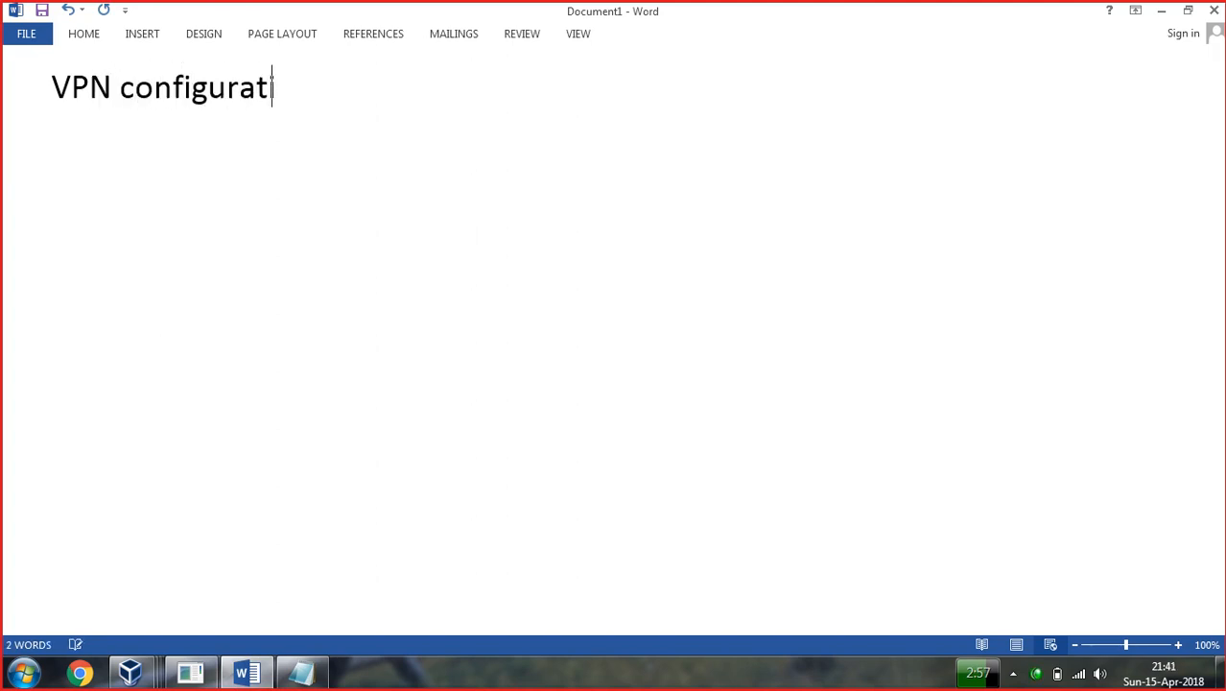
pyautogui.press('BackSpace')
pyautogui.press('BackSpace')
pyautogui.write('Tyop')
pyautogui.write('pes ')
pyautogui.write('/ Metho')
pyautogui.write('nd s')
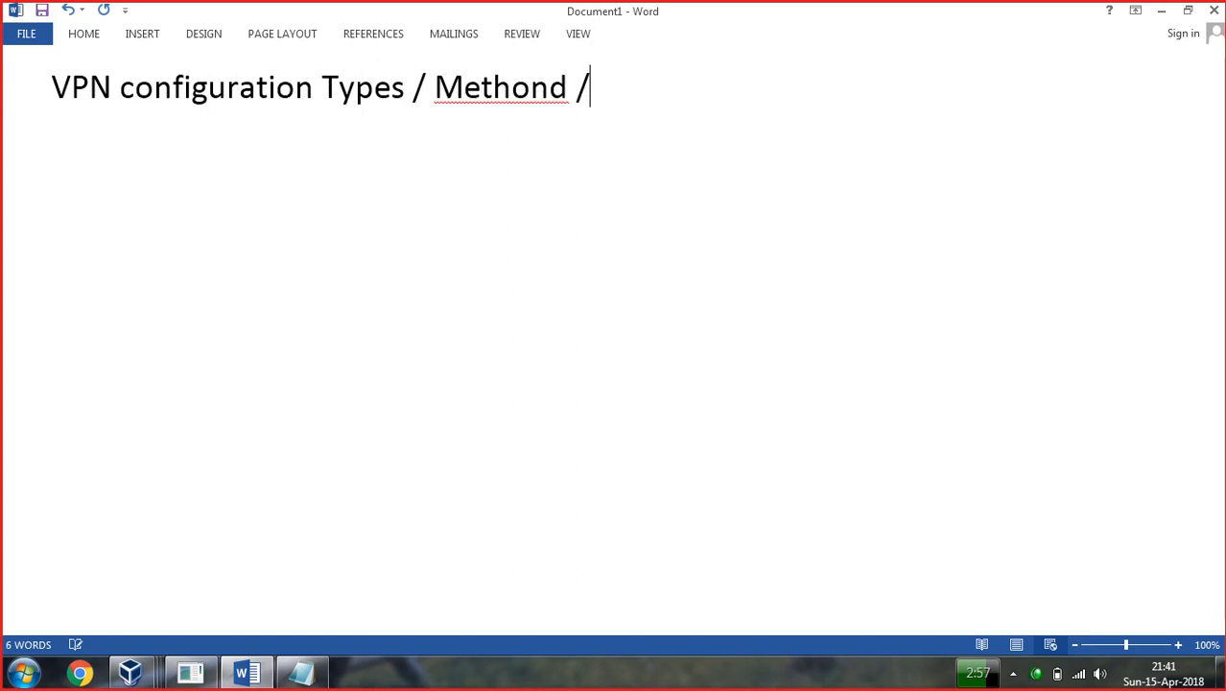
pyautogui.write('topology')
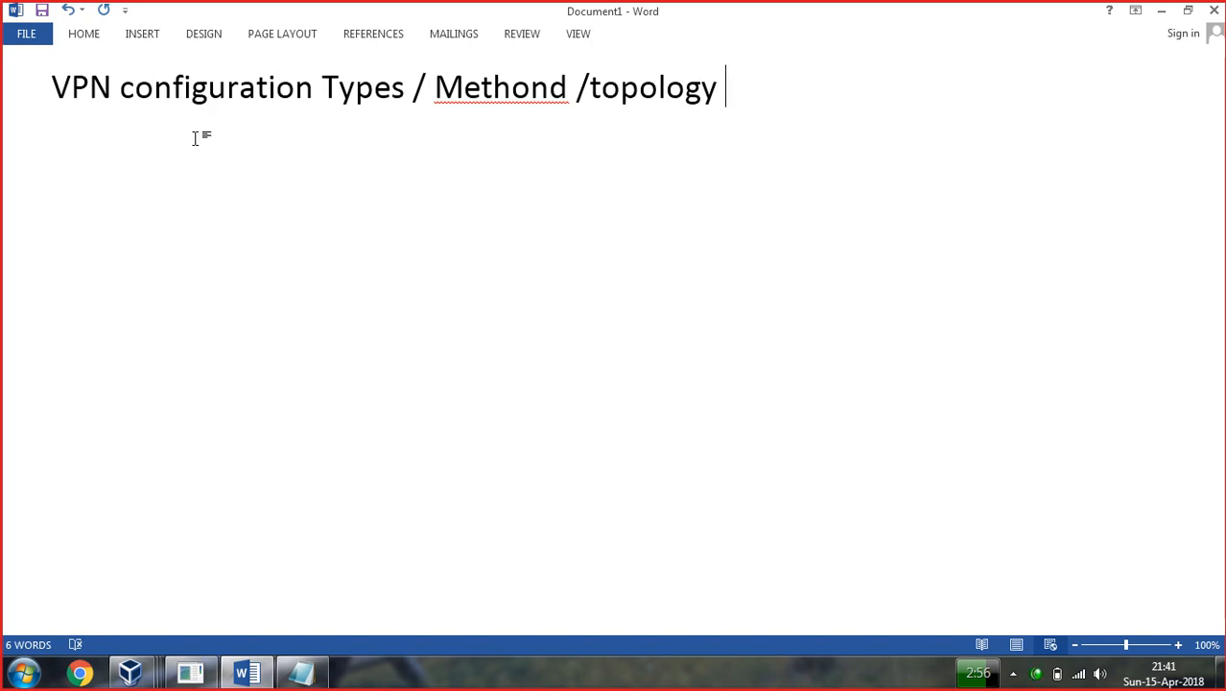
pyautogui.write(' ACCESs VPN')
pyautogui.press('Return')
pyautogui.write('intranet ')
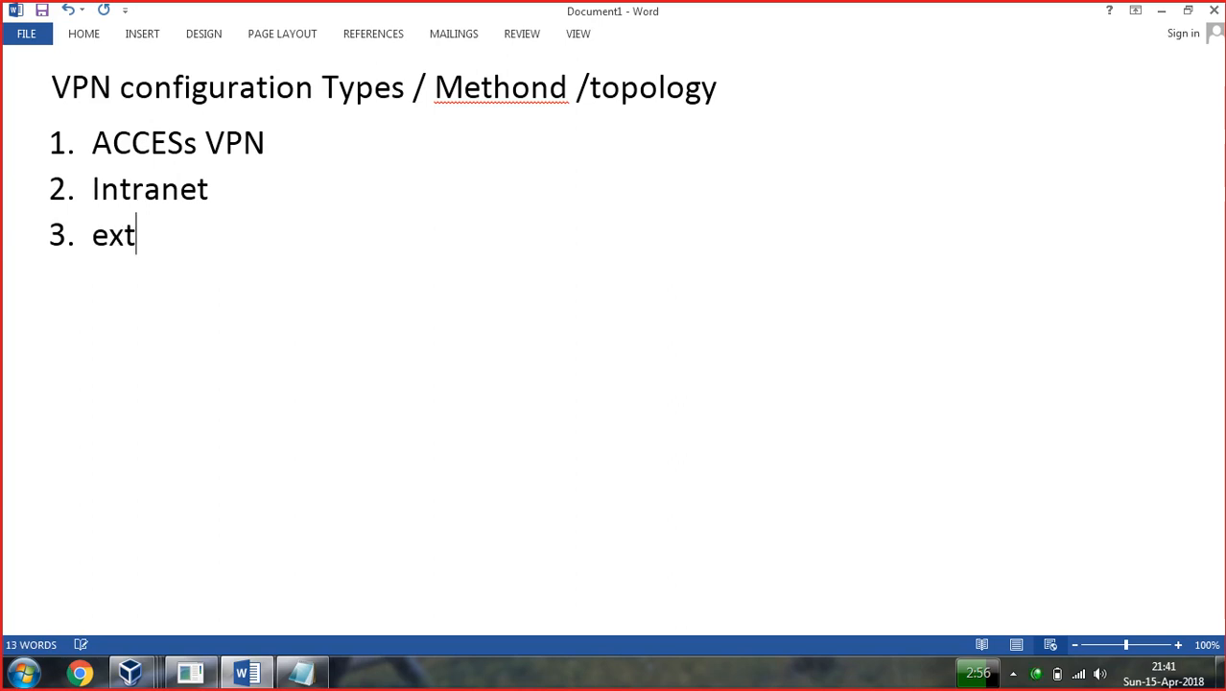
pyautogui.write('net')
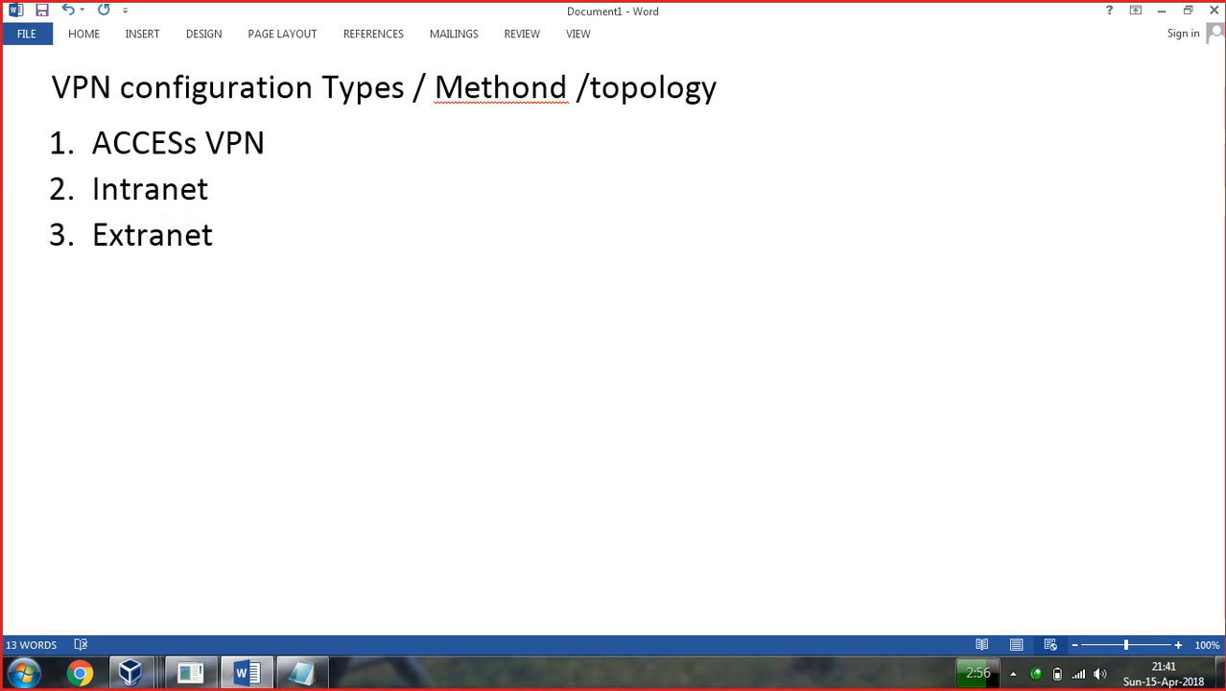
pyautogui.click(428, 677)
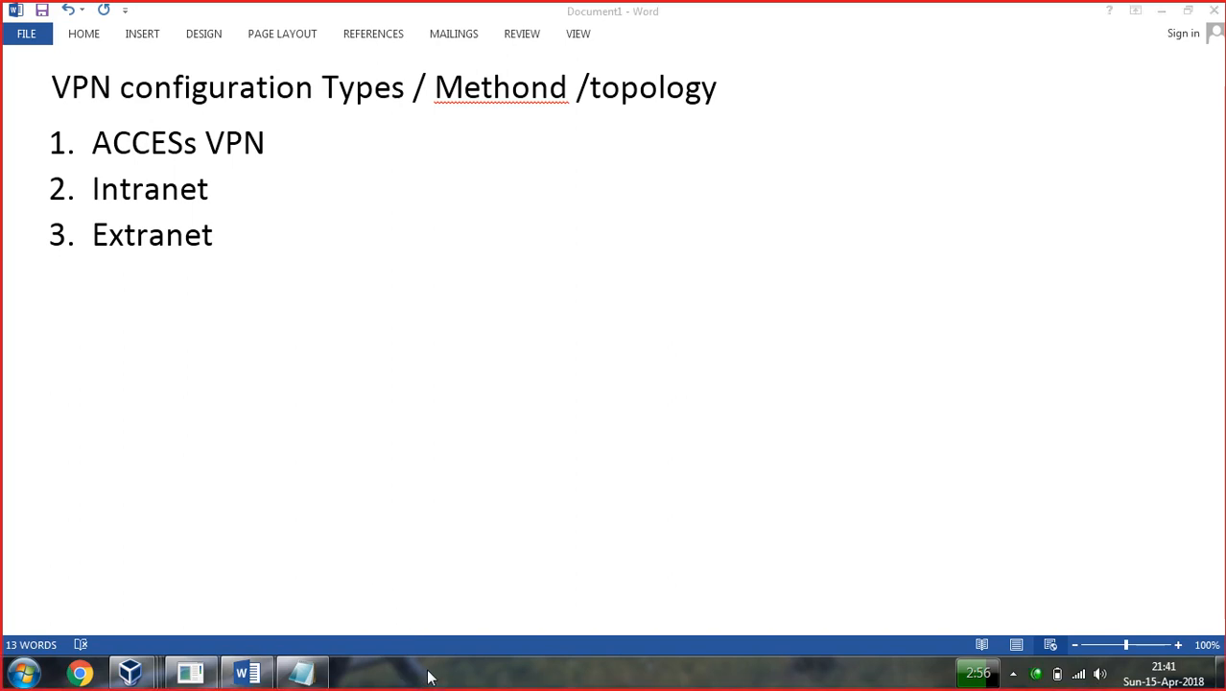
pyautogui.moveTo(317, 297)
pyautogui.mouseDown()
pyautogui.moveTo(226, 303)
pyautogui.moveTo(230, 377)
pyautogui.moveTo(319, 305)
pyautogui.moveTo(336, 382)
pyautogui.moveTo(230, 384)
pyautogui.moveTo(299, 415)
pyautogui.moveTo(282, 386)
pyautogui.mouseUp()
pyautogui.moveTo(259, 265)
pyautogui.mouseDown()
pyautogui.moveTo(265, 280)
pyautogui.moveTo(292, 278)
pyautogui.mouseUp()
pyautogui.click(294, 246)
pyautogui.moveTo(325, 329)
pyautogui.mouseDown()
pyautogui.moveTo(467, 305)
pyautogui.moveTo(509, 347)
pyautogui.moveTo(529, 315)
pyautogui.moveTo(499, 271)
pyautogui.moveTo(603, 204)
pyautogui.mouseUp()
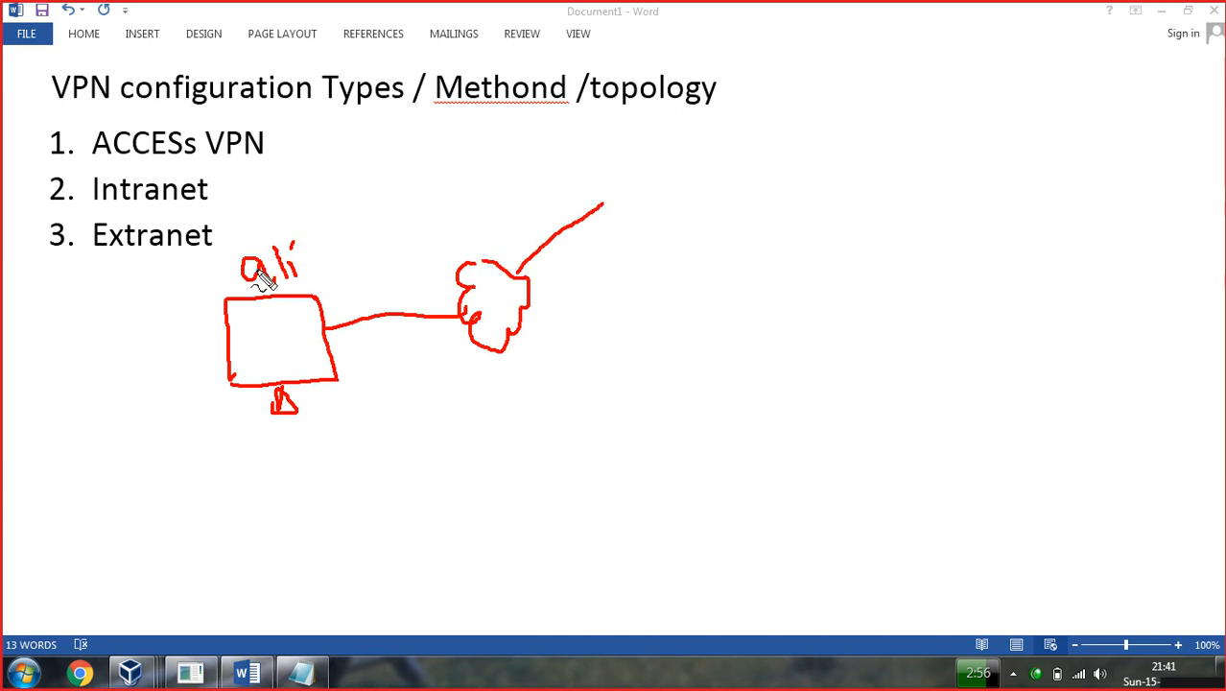
pyautogui.moveTo(668, 156)
pyautogui.mouseDown()
pyautogui.moveTo(634, 159)
pyautogui.moveTo(638, 251)
pyautogui.moveTo(677, 154)
pyautogui.moveTo(699, 153)
pyautogui.moveTo(671, 237)
pyautogui.moveTo(641, 235)
pyautogui.moveTo(674, 255)
pyautogui.mouseUp()
pyautogui.moveTo(536, 304); pyautogui.dragTo(650, 319)
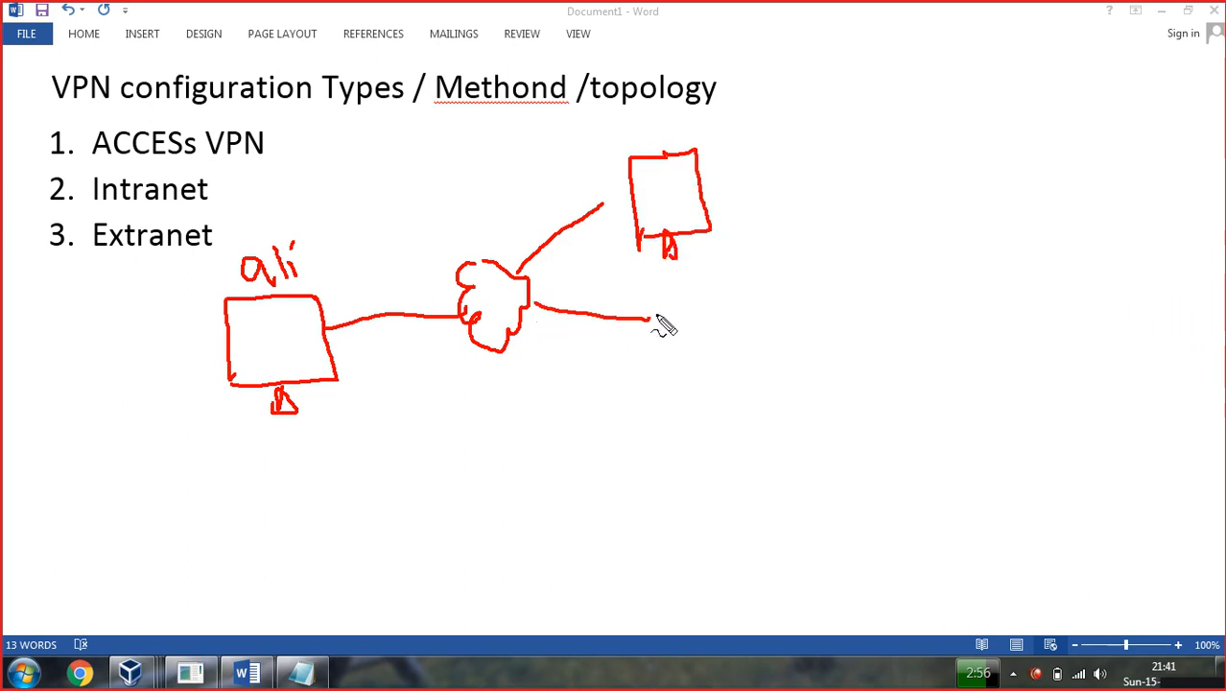
pyautogui.moveTo(710, 276); pyautogui.dragTo(727, 364)
pyautogui.moveTo(509, 333)
pyautogui.mouseDown()
pyautogui.moveTo(717, 451)
pyautogui.moveTo(696, 437)
pyautogui.mouseUp()
pyautogui.moveTo(485, 349)
pyautogui.mouseDown()
pyautogui.moveTo(558, 486)
pyautogui.moveTo(461, 497)
pyautogui.mouseUp()
pyautogui.moveTo(516, 541)
pyautogui.mouseDown()
pyautogui.moveTo(498, 556)
pyautogui.moveTo(541, 559)
pyautogui.mouseUp()
pyautogui.click(545, 527)
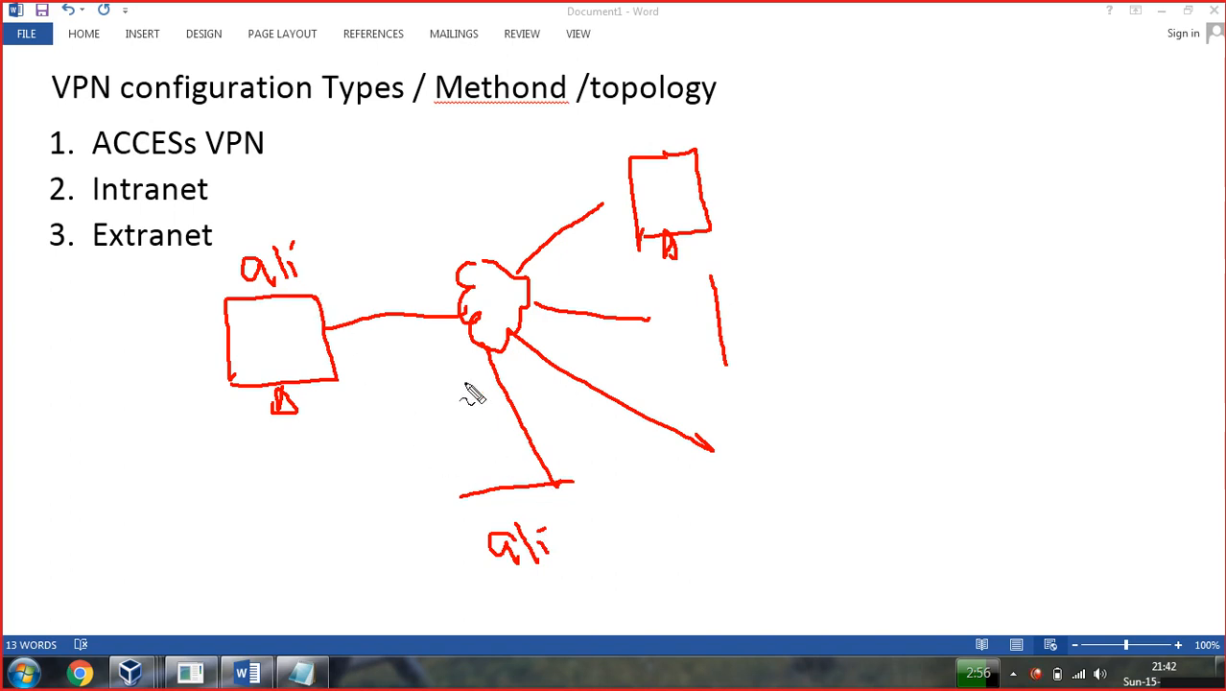
pyautogui.moveTo(366, 320)
pyautogui.mouseDown()
pyautogui.moveTo(479, 404)
pyautogui.moveTo(523, 458)
pyautogui.moveTo(509, 469)
pyautogui.mouseUp()
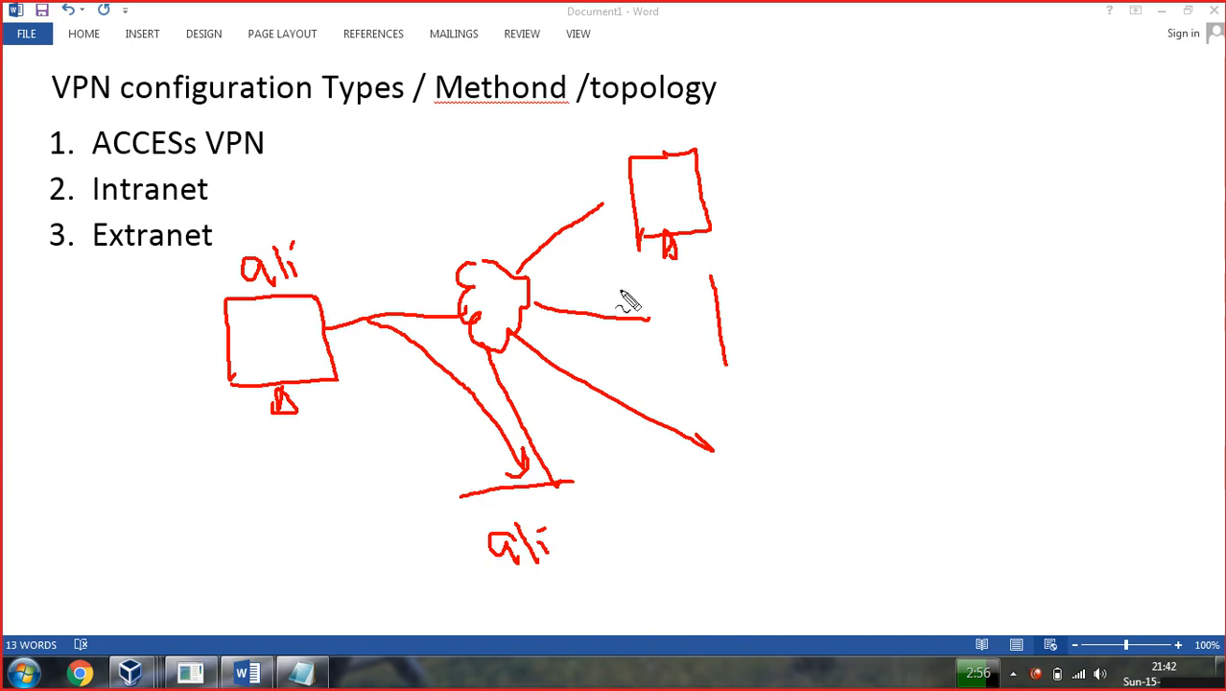
pyautogui.moveTo(712, 117)
pyautogui.mouseDown()
pyautogui.moveTo(739, 137)
pyautogui.moveTo(748, 96)
pyautogui.moveTo(754, 121)
pyautogui.mouseUp()
pyautogui.moveTo(712, 202)
pyautogui.mouseDown()
pyautogui.moveTo(794, 186)
pyautogui.moveTo(810, 172)
pyautogui.moveTo(805, 159)
pyautogui.mouseUp()
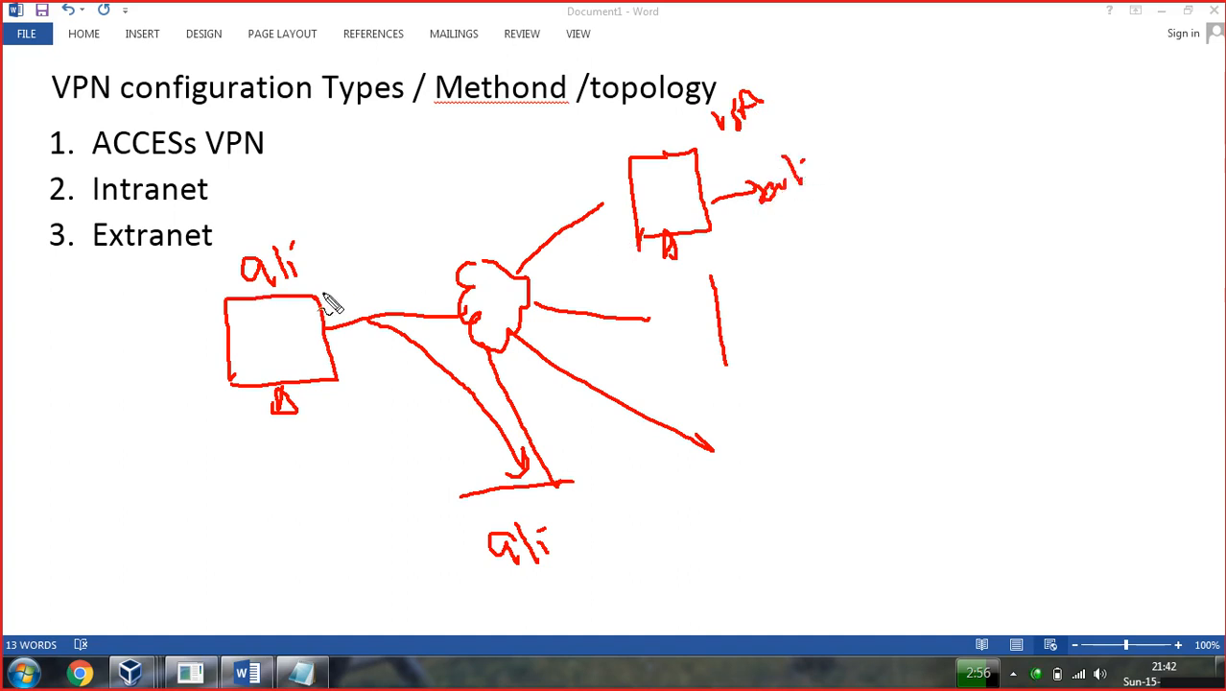
pyautogui.moveTo(269, 143); pyautogui.dragTo(348, 111)
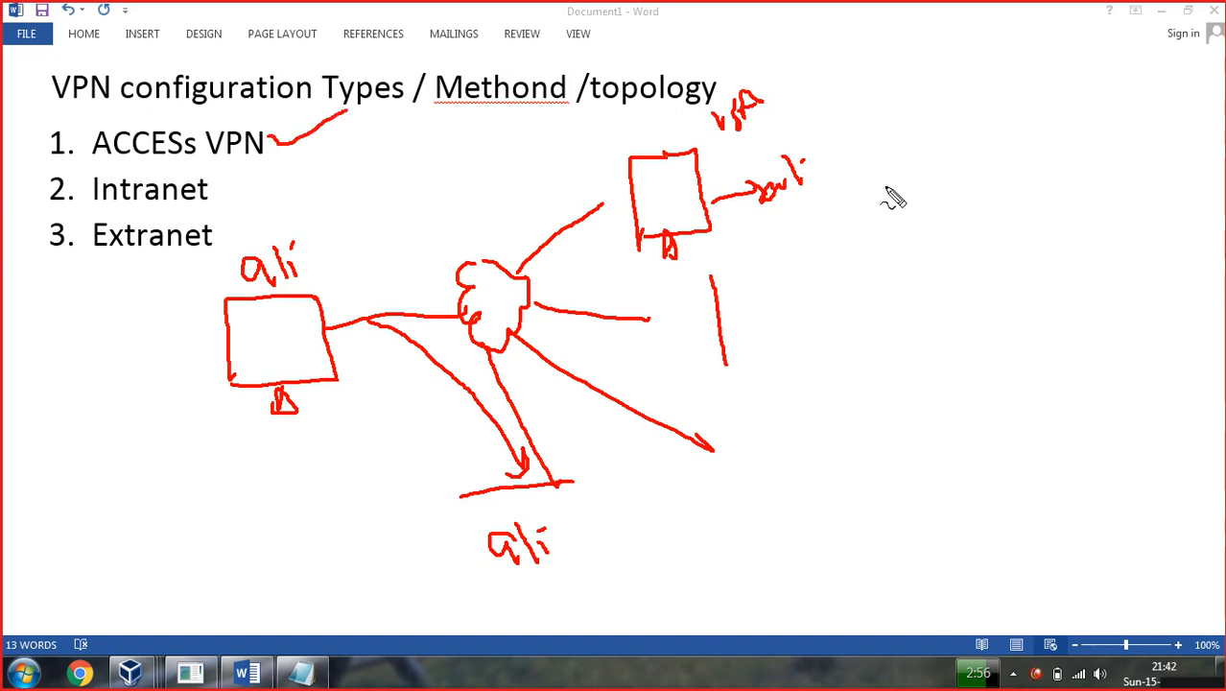
pyautogui.moveTo(891, 146)
pyautogui.mouseDown()
pyautogui.moveTo(929, 188)
pyautogui.moveTo(938, 141)
pyautogui.moveTo(992, 155)
pyautogui.mouseUp()
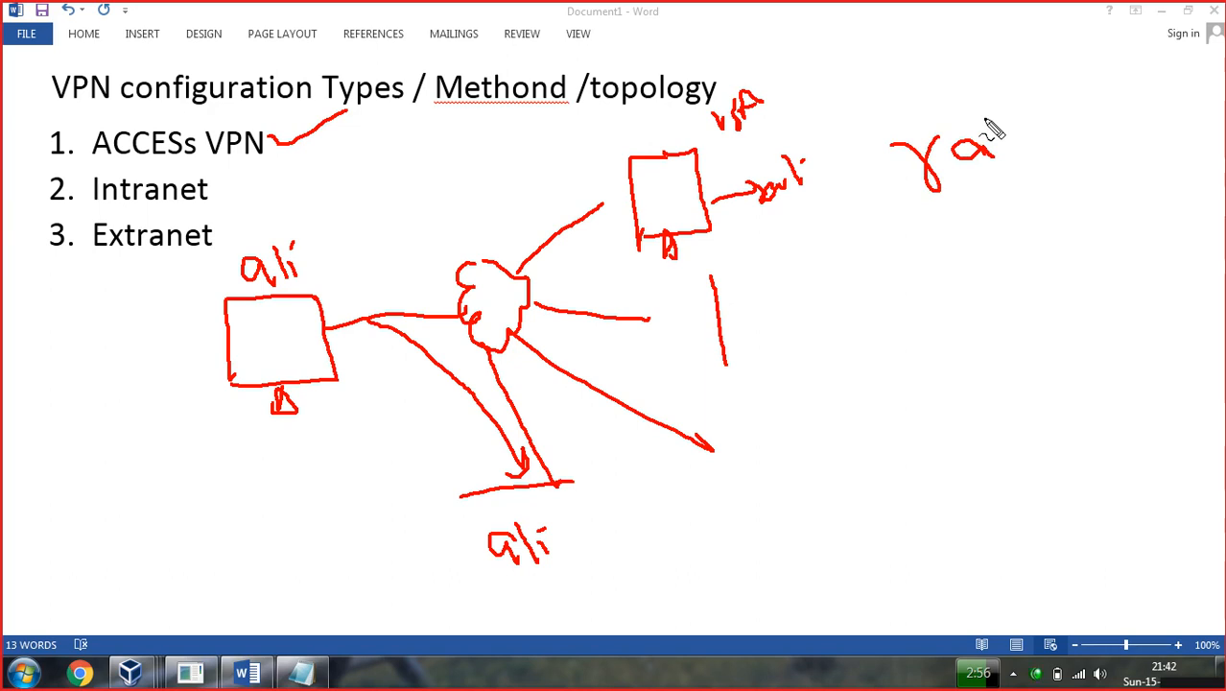
pyautogui.press('Escape')
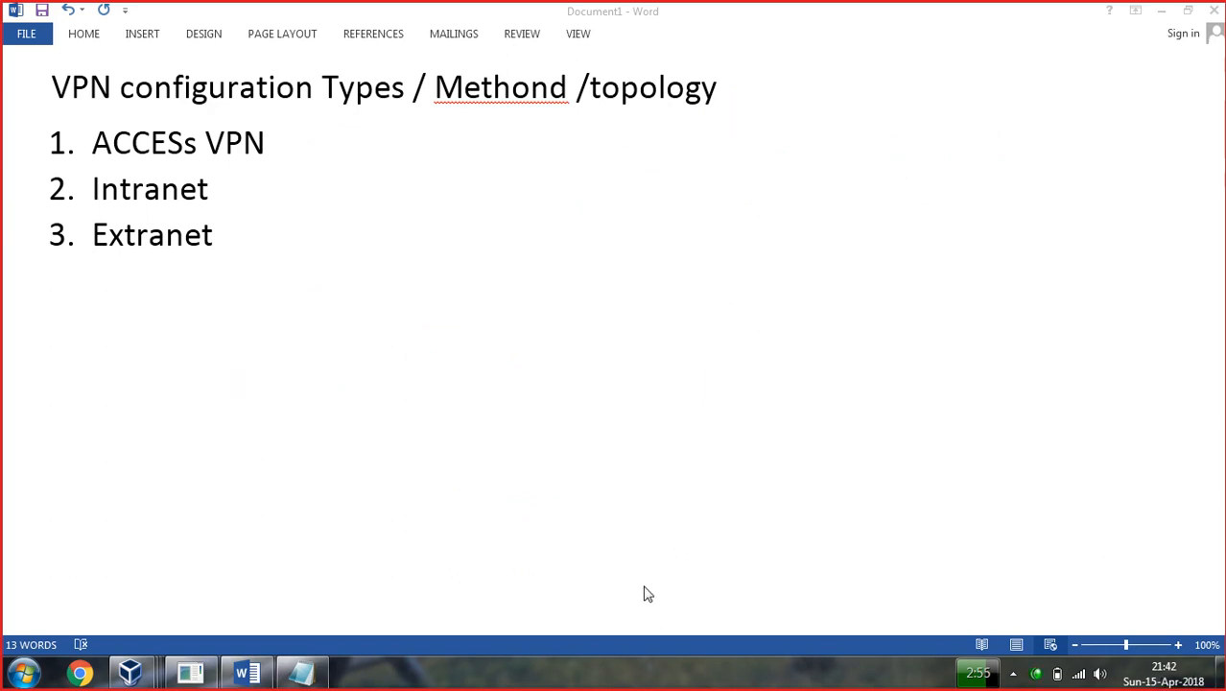
pyautogui.hotkey('ctrl', 'alt', 'd')
pyautogui.moveTo(609, 284)
pyautogui.mouseDown()
pyautogui.moveTo(591, 311)
pyautogui.moveTo(592, 364)
pyautogui.moveTo(645, 385)
pyautogui.moveTo(656, 303)
pyautogui.moveTo(627, 282)
pyautogui.mouseUp()
pyautogui.moveTo(581, 329); pyautogui.dragTo(469, 347)
pyautogui.moveTo(302, 306)
pyautogui.mouseDown()
pyautogui.moveTo(209, 310)
pyautogui.moveTo(224, 443)
pyautogui.mouseUp()
pyautogui.moveTo(303, 307)
pyautogui.mouseDown()
pyautogui.moveTo(327, 307)
pyautogui.moveTo(355, 431)
pyautogui.moveTo(237, 429)
pyautogui.mouseUp()
pyautogui.moveTo(251, 242)
pyautogui.mouseDown()
pyautogui.moveTo(257, 273)
pyautogui.moveTo(261, 245)
pyautogui.moveTo(352, 240)
pyautogui.mouseUp()
pyautogui.moveTo(355, 247); pyautogui.dragTo(371, 238)
pyautogui.moveTo(335, 368); pyautogui.dragTo(486, 338)
pyautogui.moveTo(684, 319)
pyautogui.mouseDown()
pyautogui.moveTo(754, 274)
pyautogui.moveTo(850, 179)
pyautogui.mouseUp()
pyautogui.moveTo(923, 102)
pyautogui.mouseDown()
pyautogui.moveTo(851, 135)
pyautogui.moveTo(877, 279)
pyautogui.mouseUp()
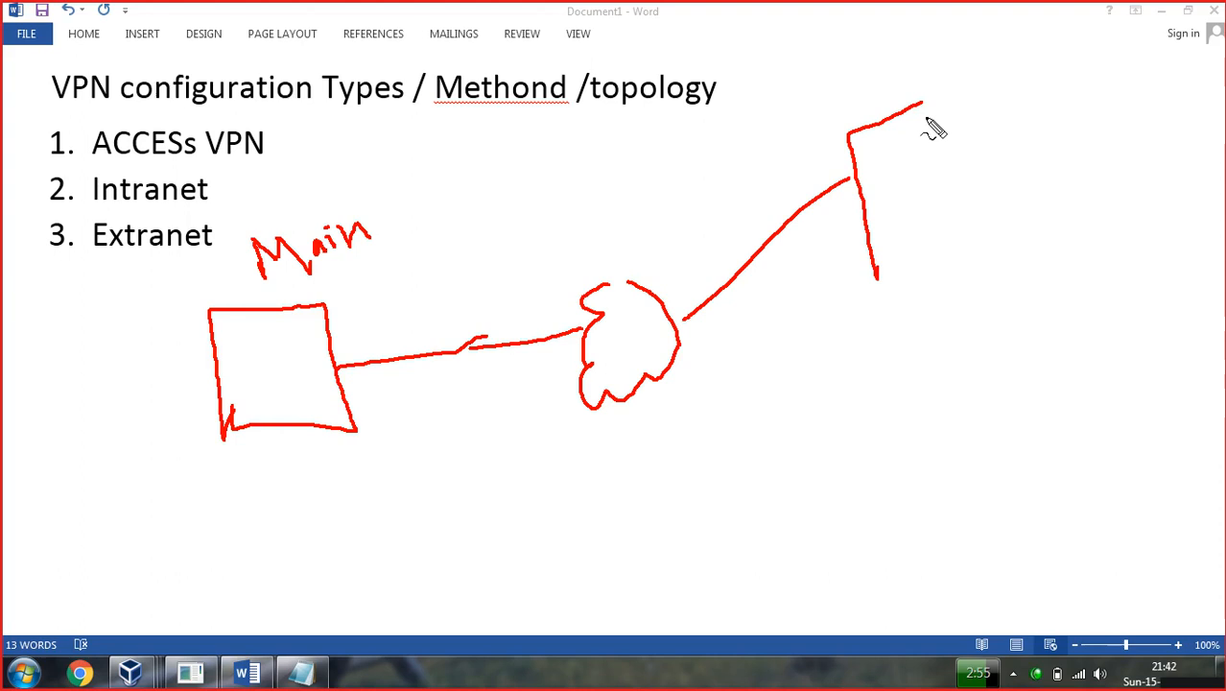
pyautogui.moveTo(923, 103)
pyautogui.mouseDown()
pyautogui.moveTo(953, 151)
pyautogui.moveTo(979, 264)
pyautogui.moveTo(874, 285)
pyautogui.moveTo(920, 312)
pyautogui.mouseUp()
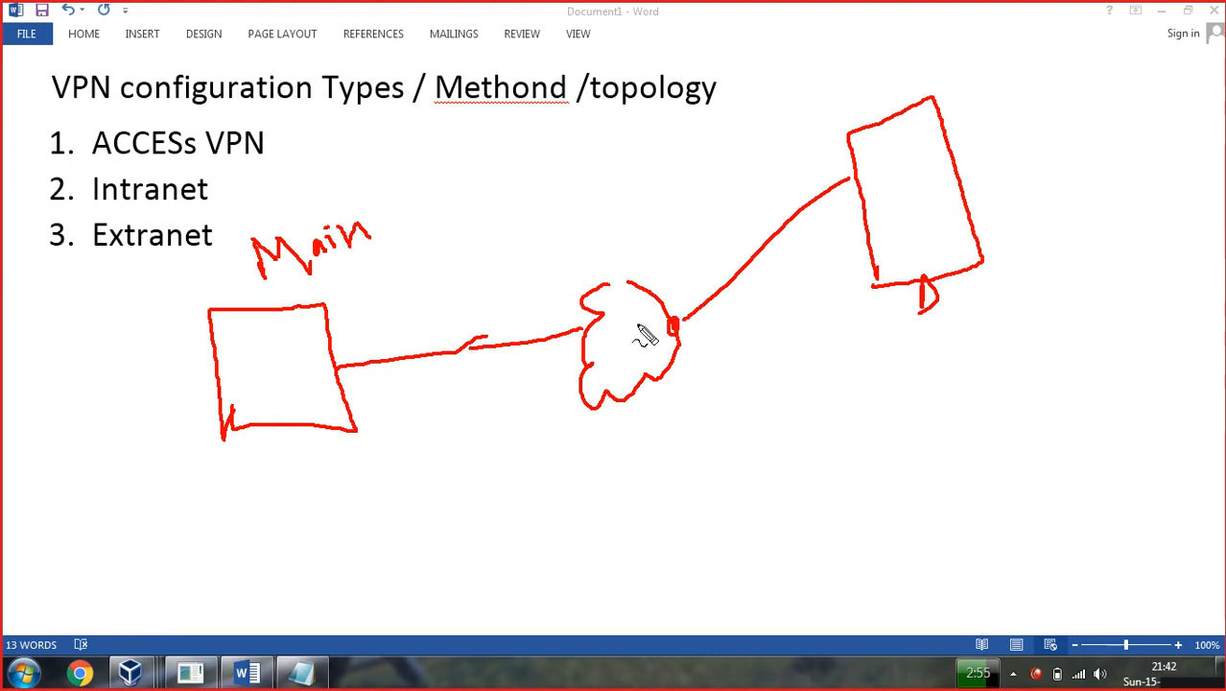
pyautogui.moveTo(583, 332); pyautogui.dragTo(581, 330)
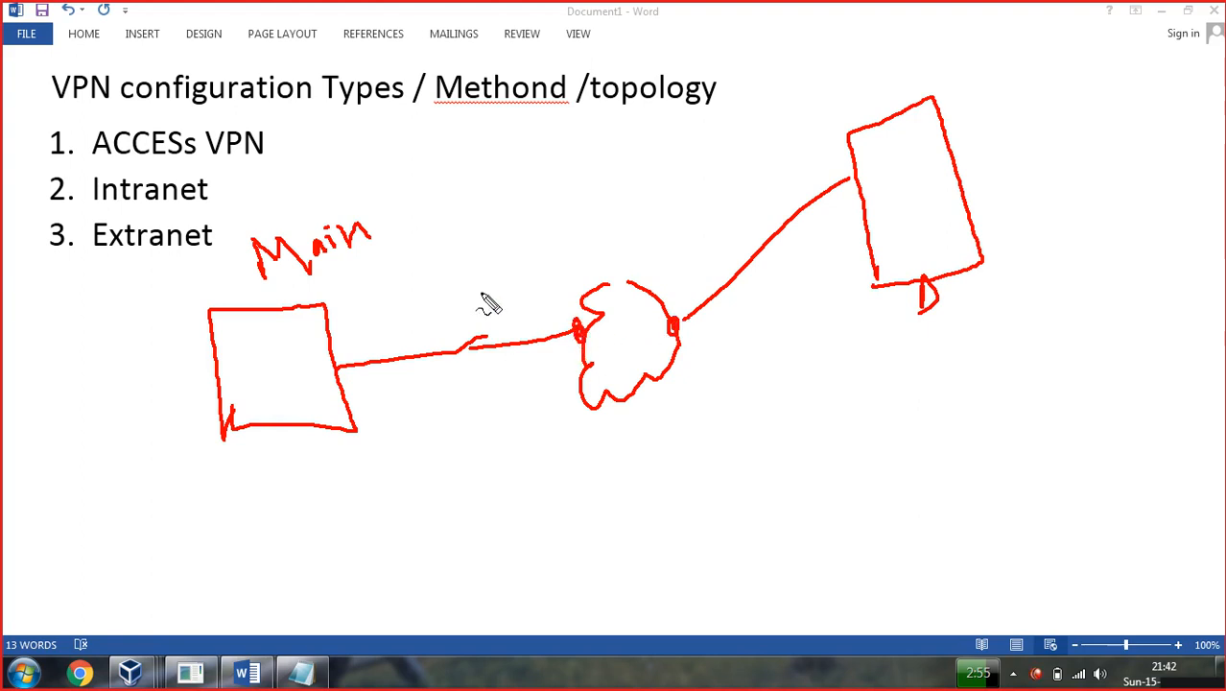
pyautogui.moveTo(209, 191); pyautogui.dragTo(278, 156)
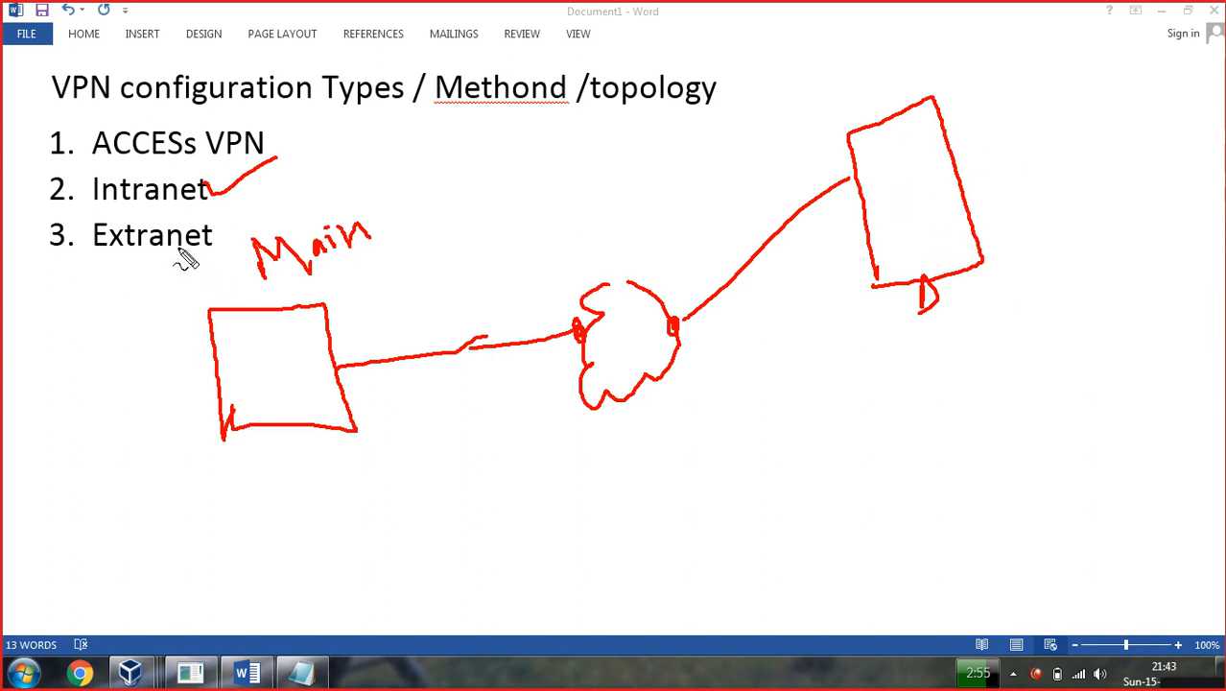
pyautogui.press('Escape')
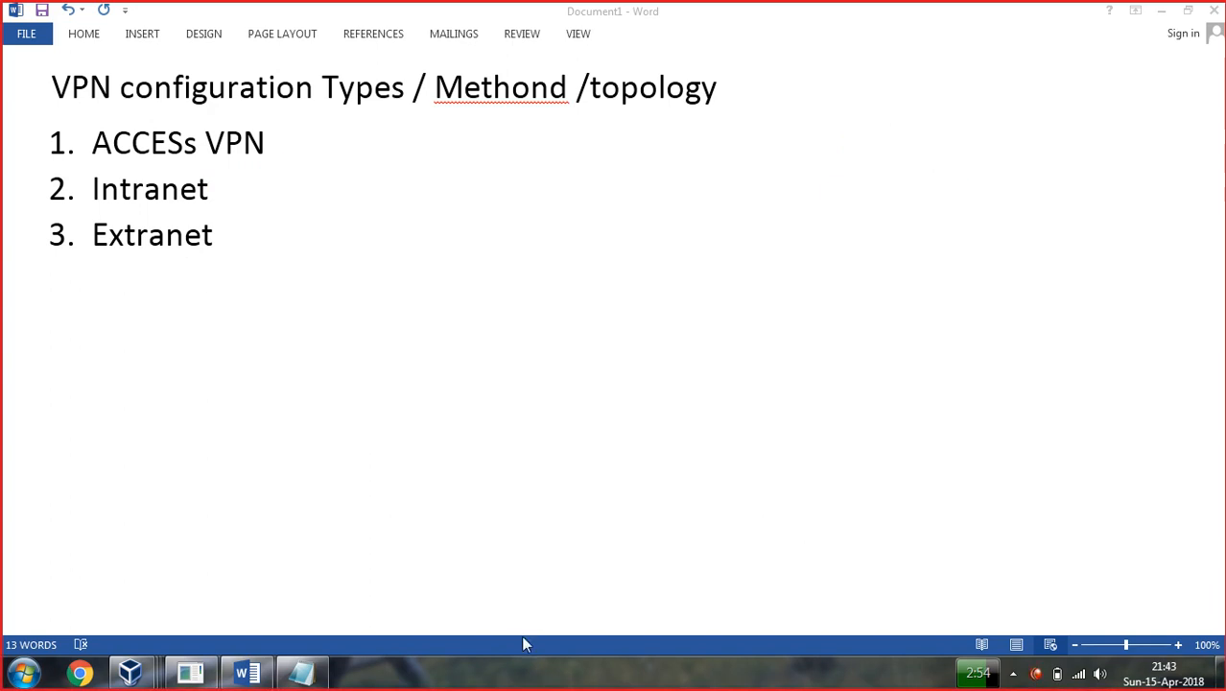
pyautogui.hotkey('ctrl', 'shift', 'd')
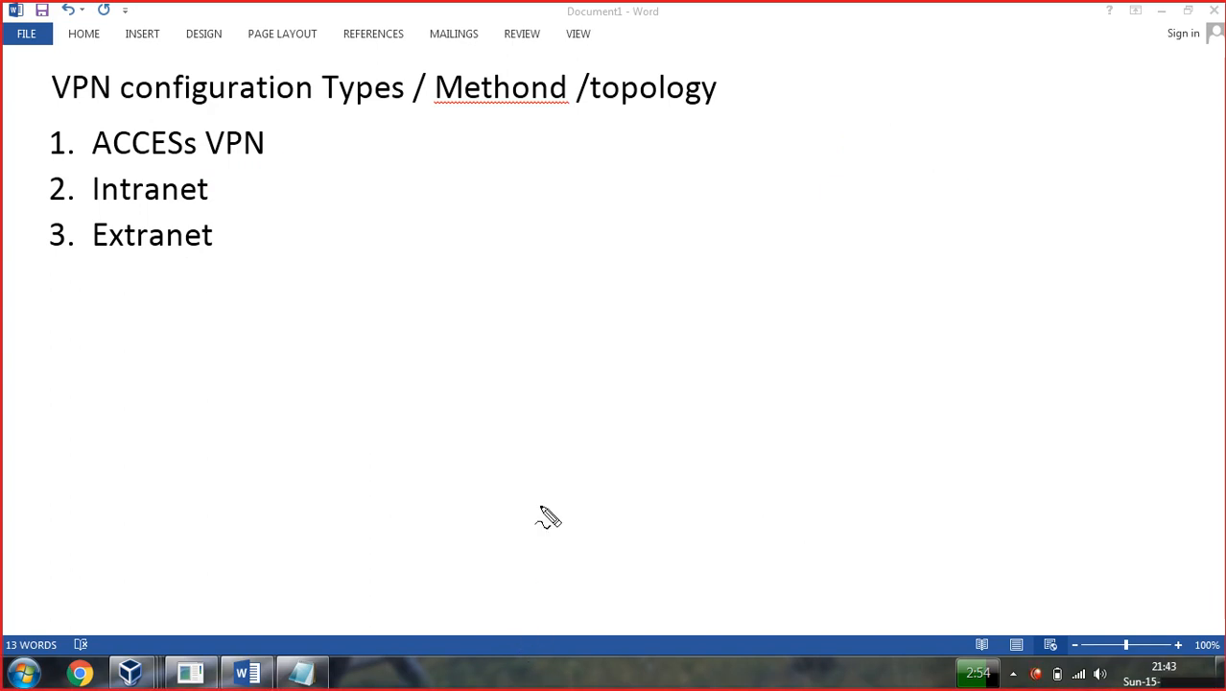
pyautogui.moveTo(516, 269)
pyautogui.mouseDown()
pyautogui.moveTo(484, 391)
pyautogui.moveTo(548, 274)
pyautogui.moveTo(459, 336)
pyautogui.moveTo(366, 341)
pyautogui.mouseUp()
pyautogui.moveTo(205, 308); pyautogui.dragTo(148, 439)
pyautogui.moveTo(206, 309)
pyautogui.mouseDown()
pyautogui.moveTo(226, 313)
pyautogui.moveTo(176, 424)
pyautogui.moveTo(137, 421)
pyautogui.mouseUp()
pyautogui.moveTo(148, 275)
pyautogui.mouseDown()
pyautogui.moveTo(161, 304)
pyautogui.moveTo(170, 285)
pyautogui.moveTo(190, 284)
pyautogui.moveTo(197, 303)
pyautogui.moveTo(204, 291)
pyautogui.moveTo(211, 300)
pyautogui.moveTo(219, 266)
pyautogui.moveTo(239, 334)
pyautogui.moveTo(368, 338)
pyautogui.mouseUp()
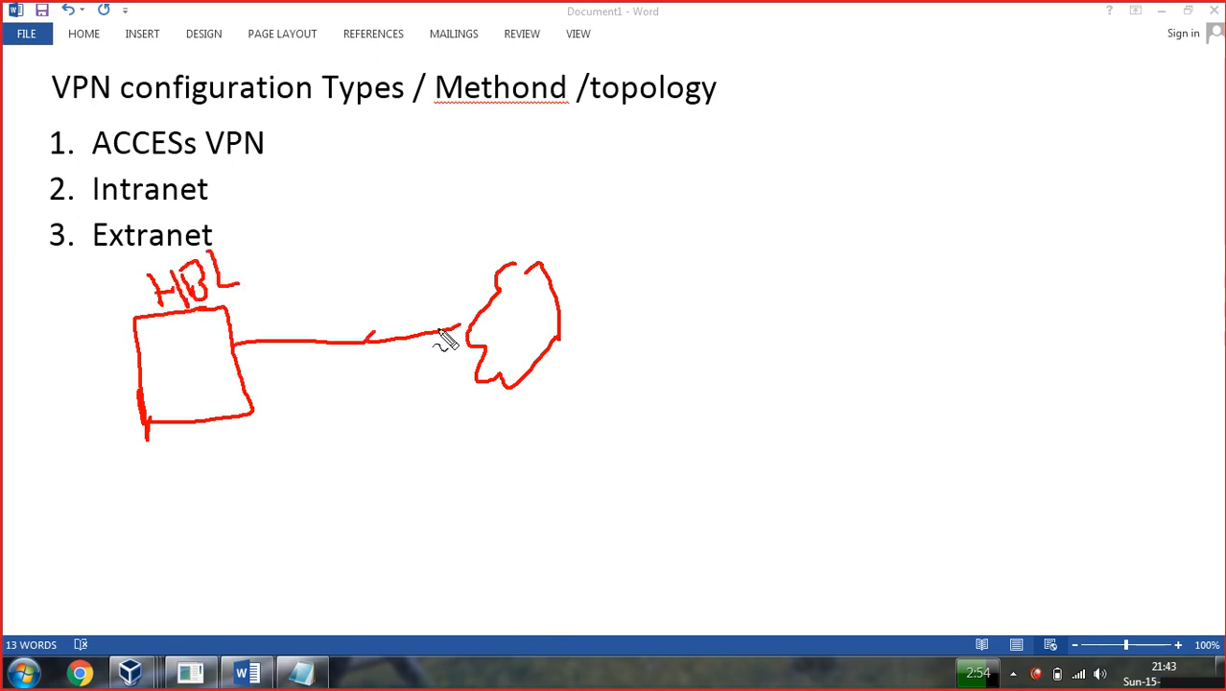
pyautogui.moveTo(564, 294); pyautogui.dragTo(718, 187)
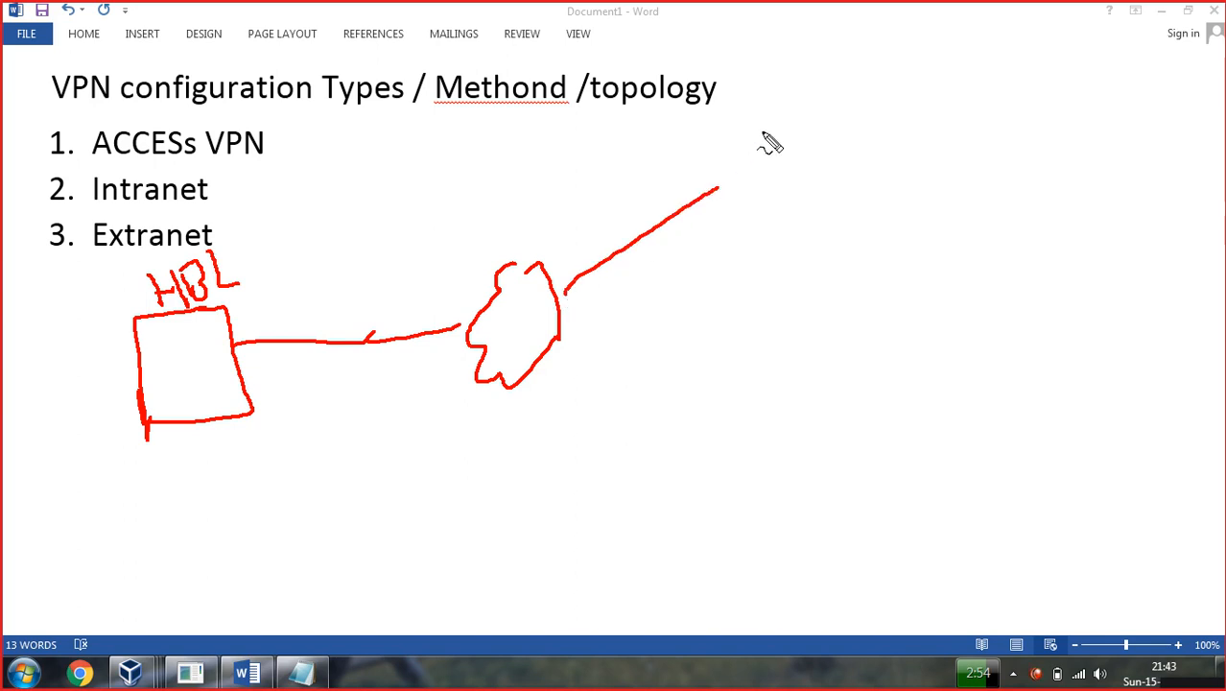
pyautogui.moveTo(765, 122)
pyautogui.mouseDown()
pyautogui.moveTo(802, 115)
pyautogui.moveTo(811, 142)
pyautogui.moveTo(817, 103)
pyautogui.moveTo(846, 123)
pyautogui.mouseUp()
pyautogui.moveTo(876, 64)
pyautogui.mouseDown()
pyautogui.moveTo(768, 113)
pyautogui.moveTo(754, 182)
pyautogui.moveTo(917, 156)
pyautogui.moveTo(894, 74)
pyautogui.mouseUp()
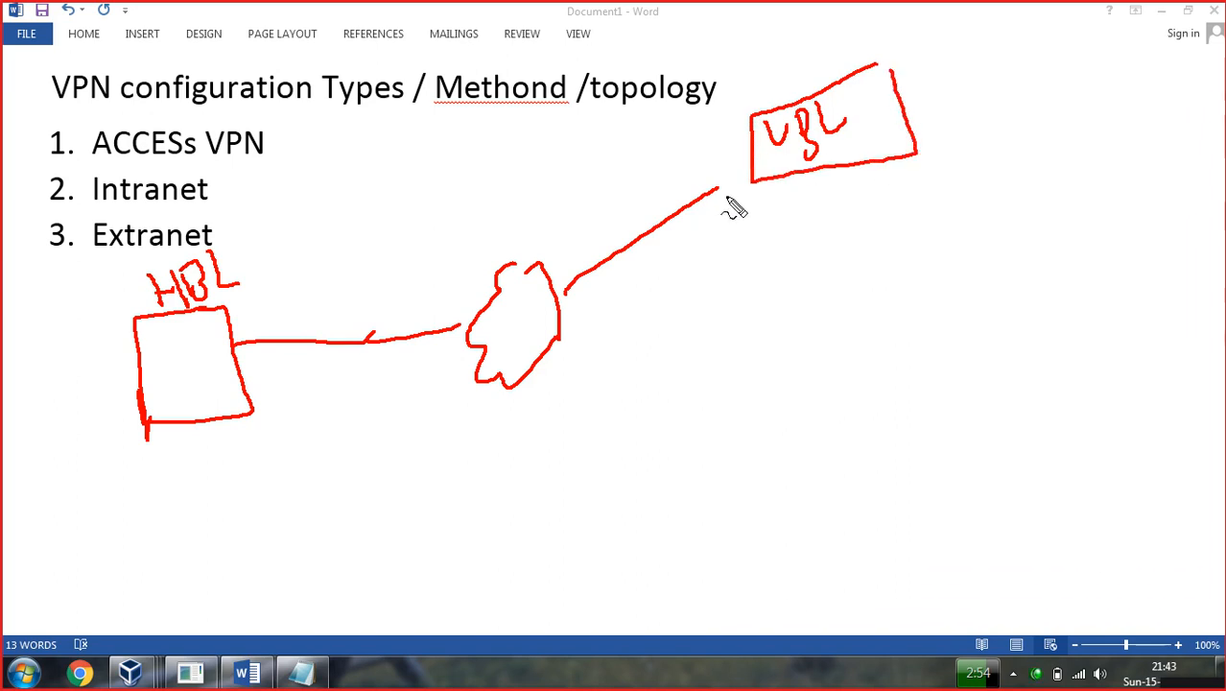
pyautogui.moveTo(719, 190); pyautogui.dragTo(739, 176)
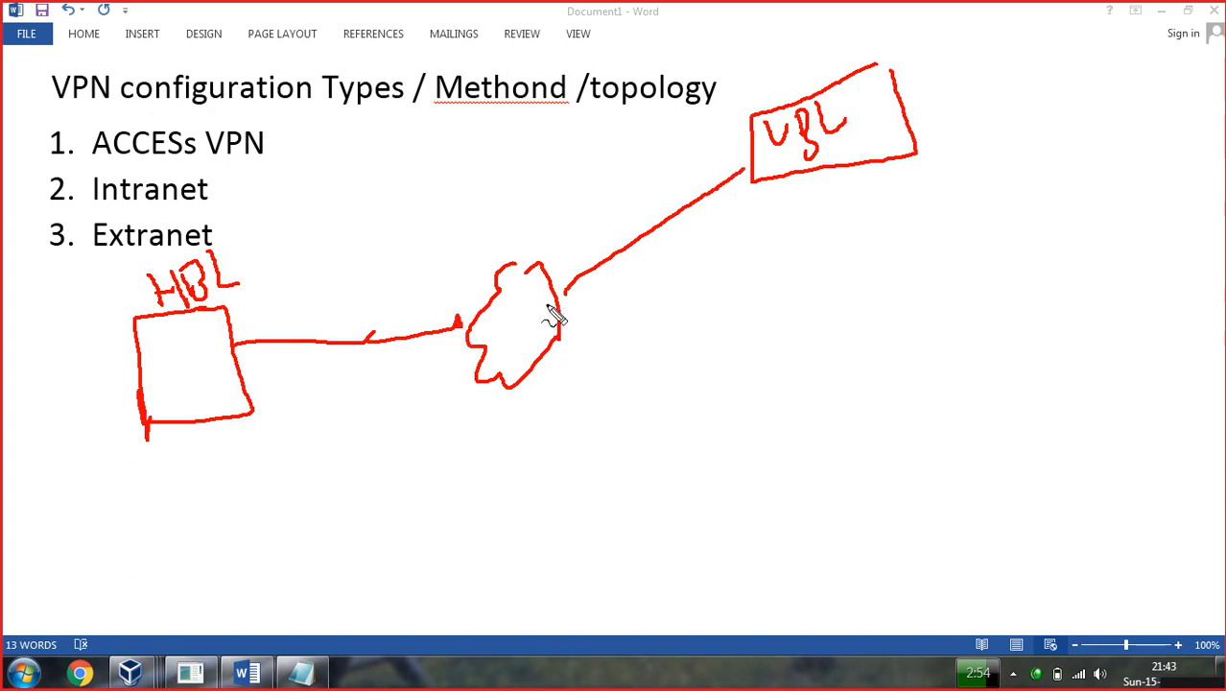
pyautogui.moveTo(560, 296); pyautogui.dragTo(564, 299)
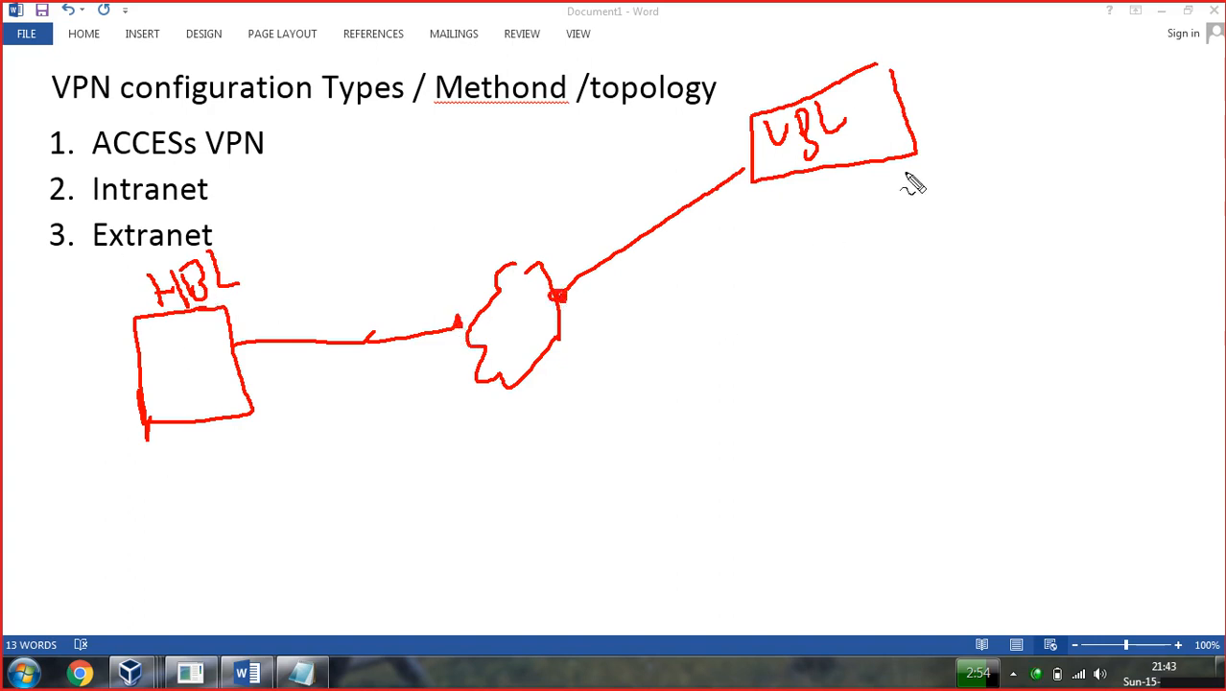
pyautogui.moveTo(560, 342)
pyautogui.mouseDown()
pyautogui.moveTo(761, 389)
pyautogui.moveTo(825, 389)
pyautogui.mouseUp()
pyautogui.moveTo(921, 349)
pyautogui.mouseDown()
pyautogui.moveTo(831, 430)
pyautogui.moveTo(836, 526)
pyautogui.mouseUp()
pyautogui.moveTo(921, 344)
pyautogui.mouseDown()
pyautogui.moveTo(953, 351)
pyautogui.moveTo(972, 479)
pyautogui.moveTo(869, 477)
pyautogui.mouseUp()
pyautogui.moveTo(871, 289); pyautogui.dragTo(875, 315)
pyautogui.moveTo(887, 261); pyautogui.dragTo(917, 307)
pyautogui.moveTo(943, 261); pyautogui.dragTo(938, 289)
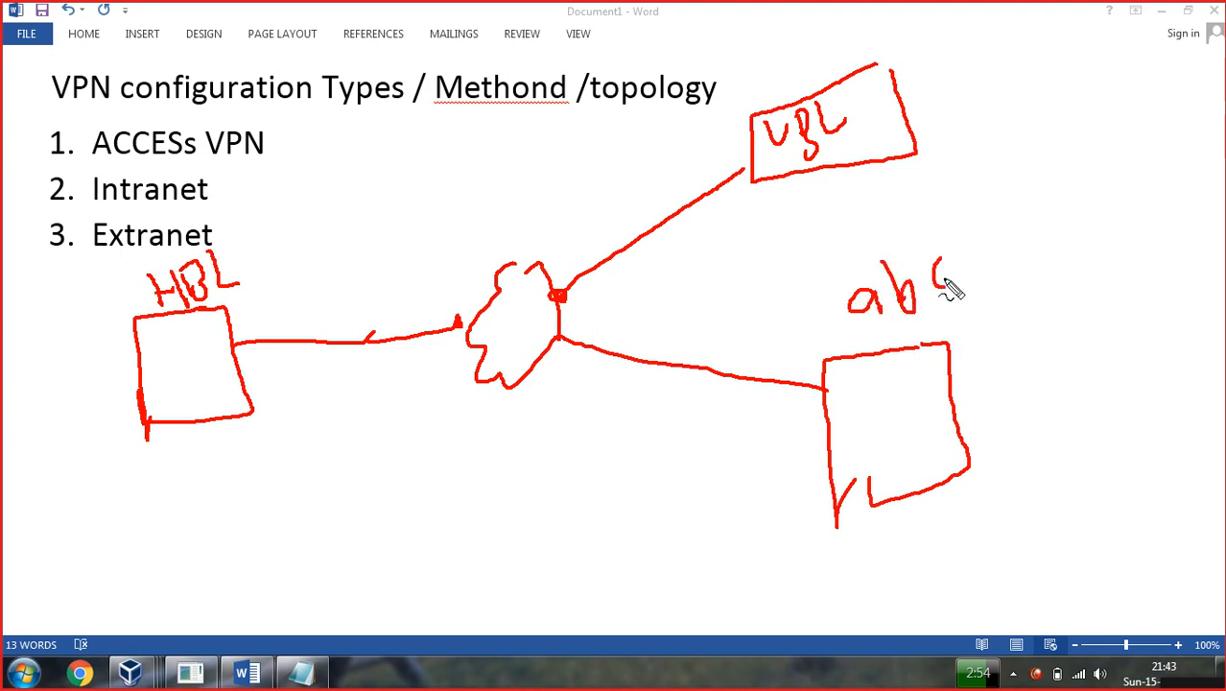
pyautogui.moveTo(178, 440)
pyautogui.mouseDown()
pyautogui.moveTo(188, 474)
pyautogui.moveTo(221, 472)
pyautogui.mouseUp()
pyautogui.moveTo(953, 110)
pyautogui.mouseDown()
pyautogui.moveTo(984, 137)
pyautogui.moveTo(995, 102)
pyautogui.mouseUp()
pyautogui.moveTo(937, 502)
pyautogui.mouseDown()
pyautogui.moveTo(971, 533)
pyautogui.moveTo(959, 535)
pyautogui.mouseUp()
pyautogui.moveTo(998, 495)
pyautogui.mouseDown()
pyautogui.moveTo(980, 520)
pyautogui.moveTo(1014, 506)
pyautogui.mouseUp()
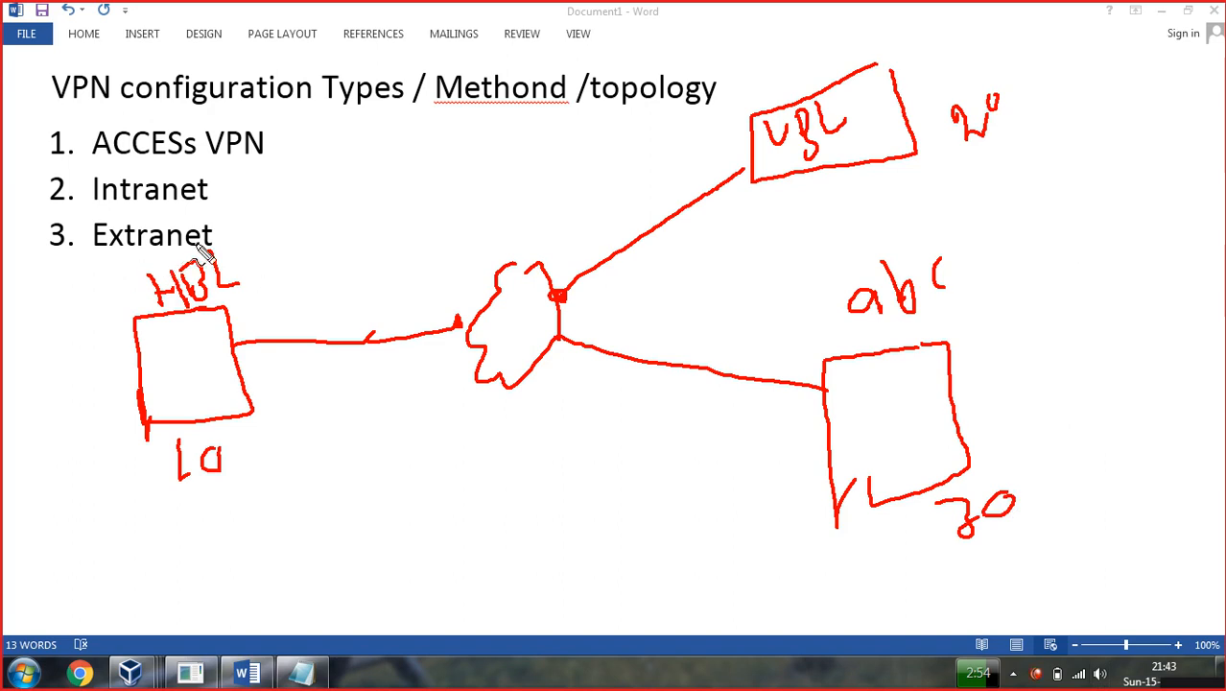
pyautogui.moveTo(218, 247); pyautogui.dragTo(332, 186)
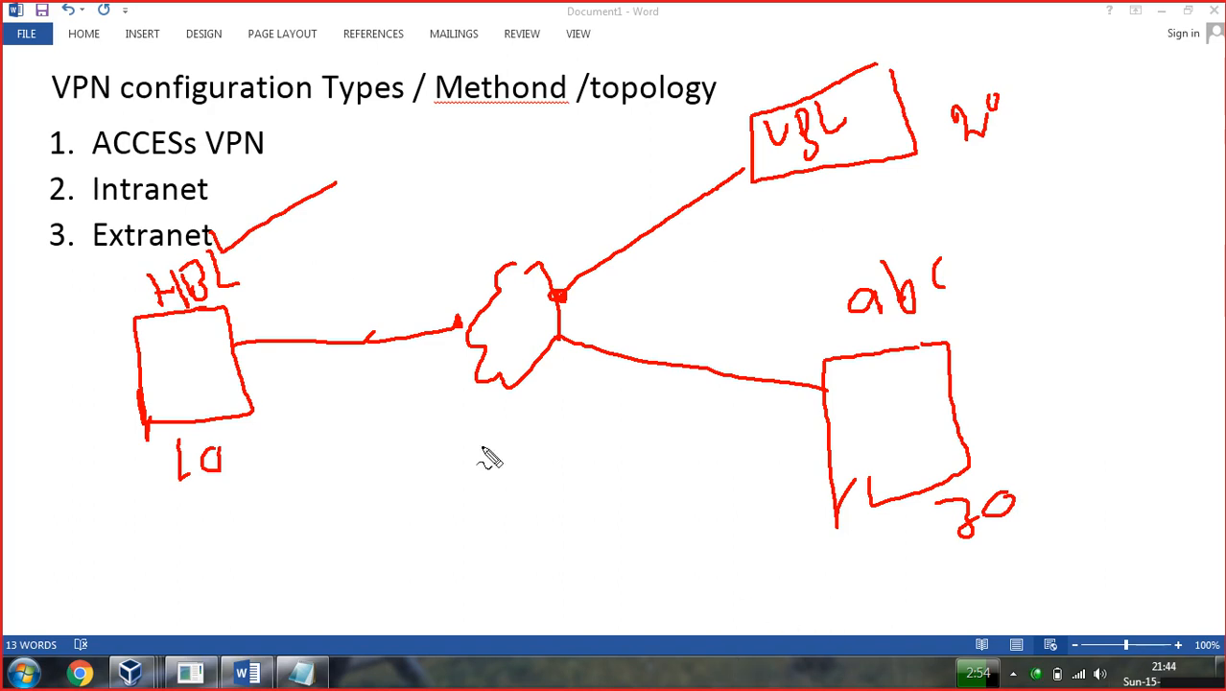
pyautogui.moveTo(461, 328); pyautogui.dragTo(470, 320)
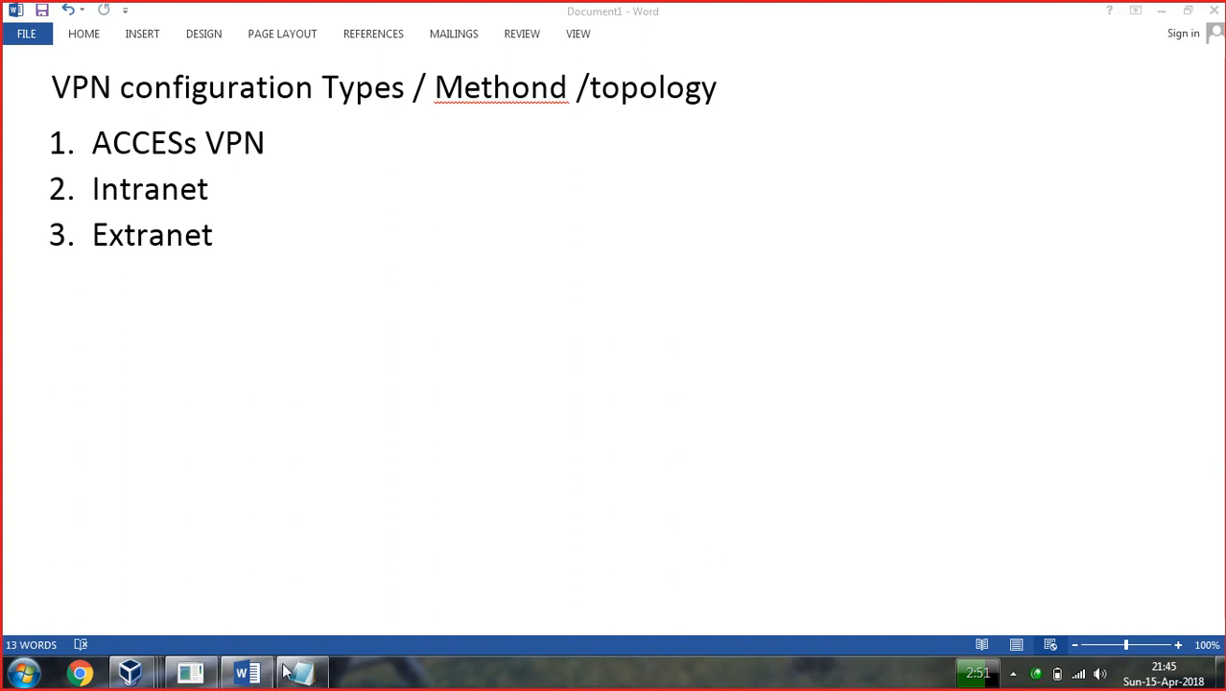
# In Notepad, draw the VPN server box and write its label above it.
pyautogui.click(302, 672)
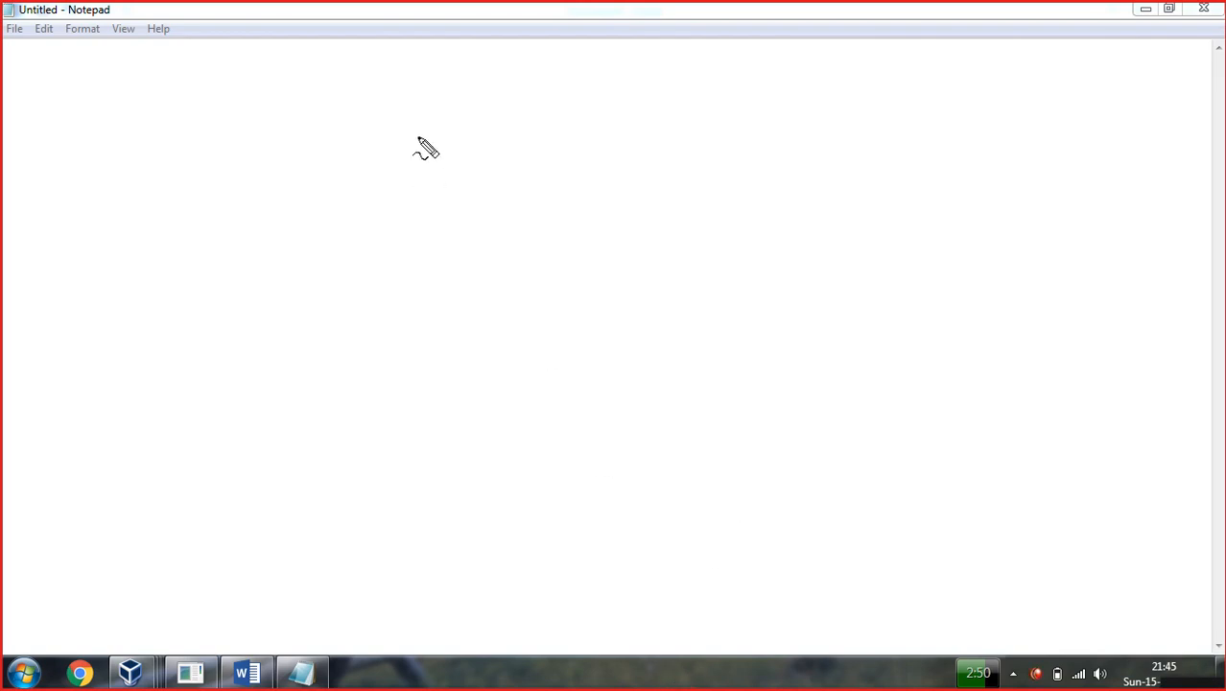
pyautogui.moveTo(453, 131)
pyautogui.mouseDown()
pyautogui.moveTo(376, 136)
pyautogui.moveTo(376, 261)
pyautogui.mouseUp()
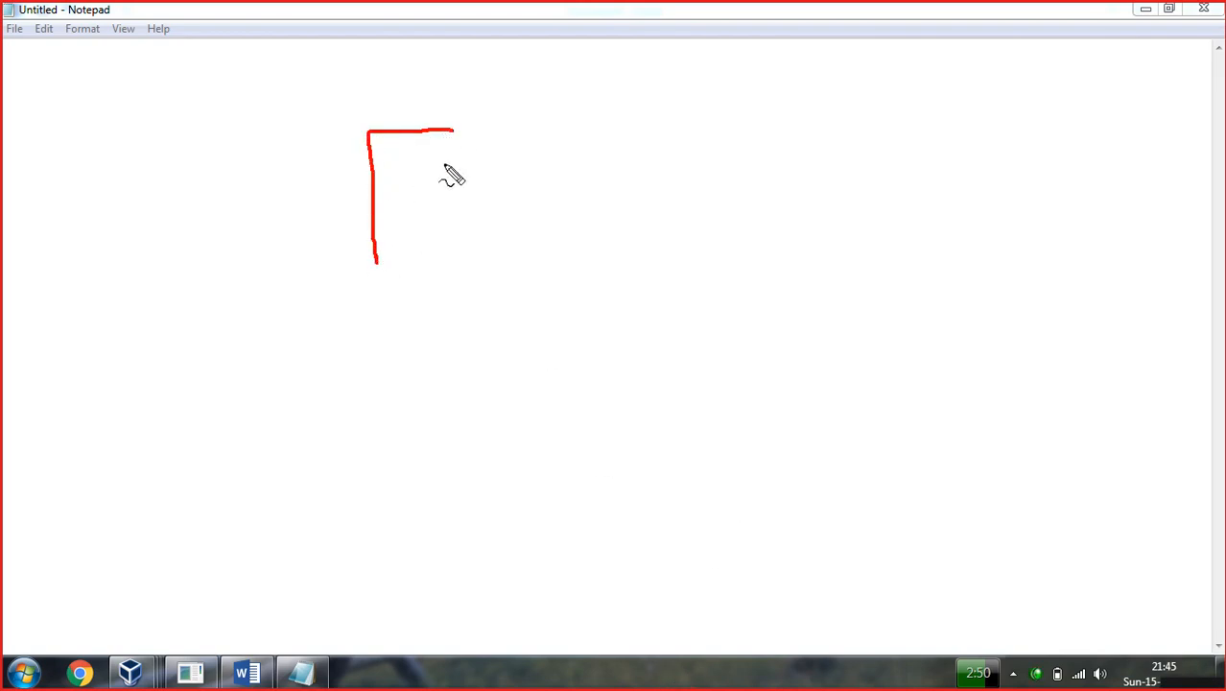
pyautogui.moveTo(453, 133)
pyautogui.mouseDown()
pyautogui.moveTo(459, 257)
pyautogui.moveTo(386, 263)
pyautogui.moveTo(398, 275)
pyautogui.moveTo(403, 259)
pyautogui.mouseUp()
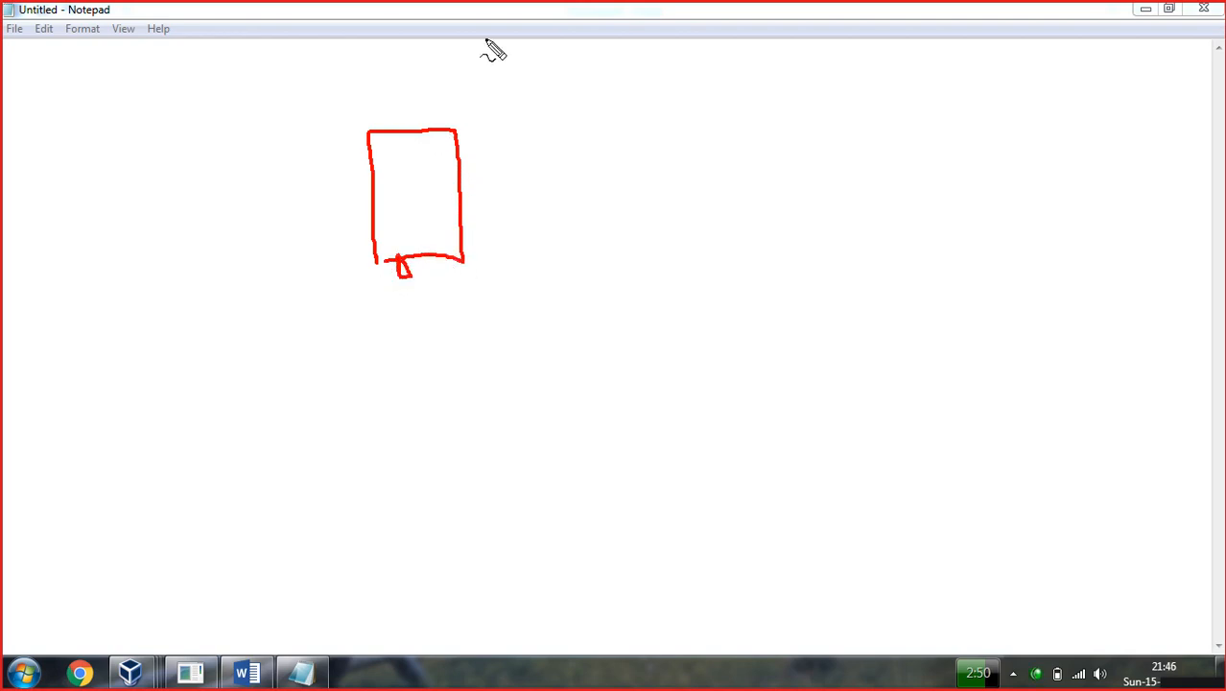
pyautogui.moveTo(405, 53)
pyautogui.mouseDown()
pyautogui.moveTo(412, 75)
pyautogui.moveTo(438, 48)
pyautogui.moveTo(485, 63)
pyautogui.moveTo(563, 53)
pyautogui.mouseUp()
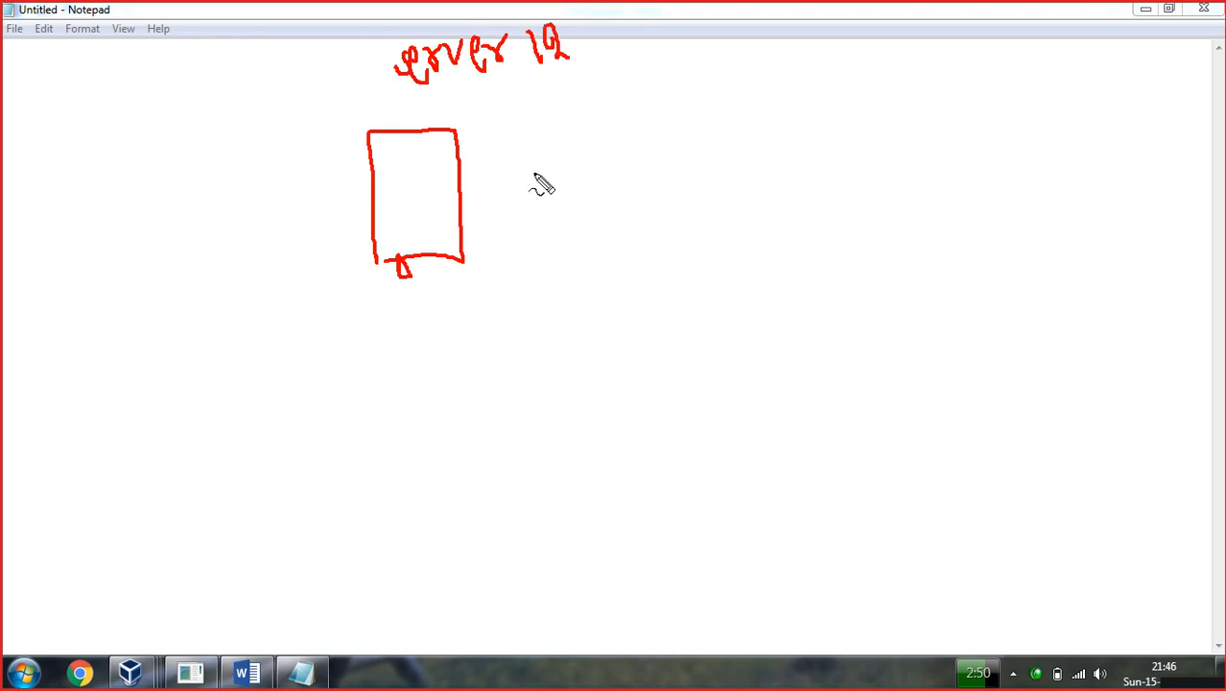
pyautogui.moveTo(406, 93)
pyautogui.mouseDown()
pyautogui.moveTo(427, 123)
pyautogui.moveTo(430, 108)
pyautogui.moveTo(477, 109)
pyautogui.moveTo(483, 90)
pyautogui.moveTo(509, 85)
pyautogui.moveTo(522, 106)
pyautogui.moveTo(526, 81)
pyautogui.moveTo(554, 100)
pyautogui.mouseUp()
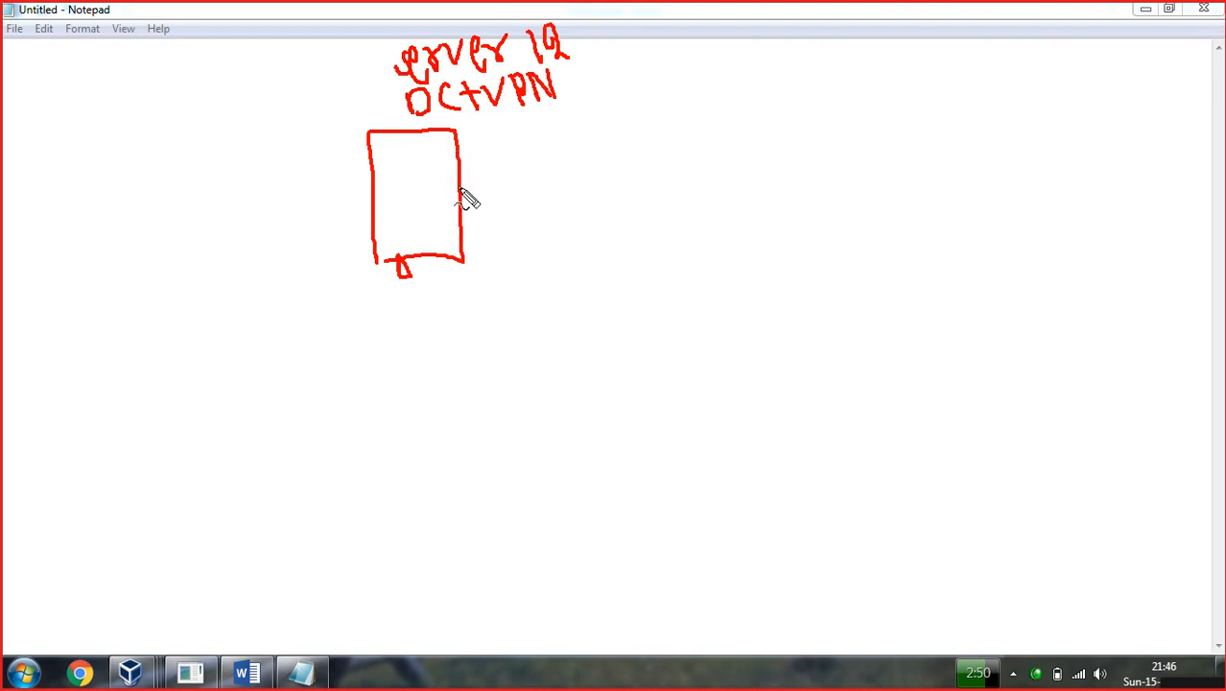
# Mark connection points on the box and link its left side to a vertical LAN line.
pyautogui.click(457, 187)
pyautogui.click(367, 188)
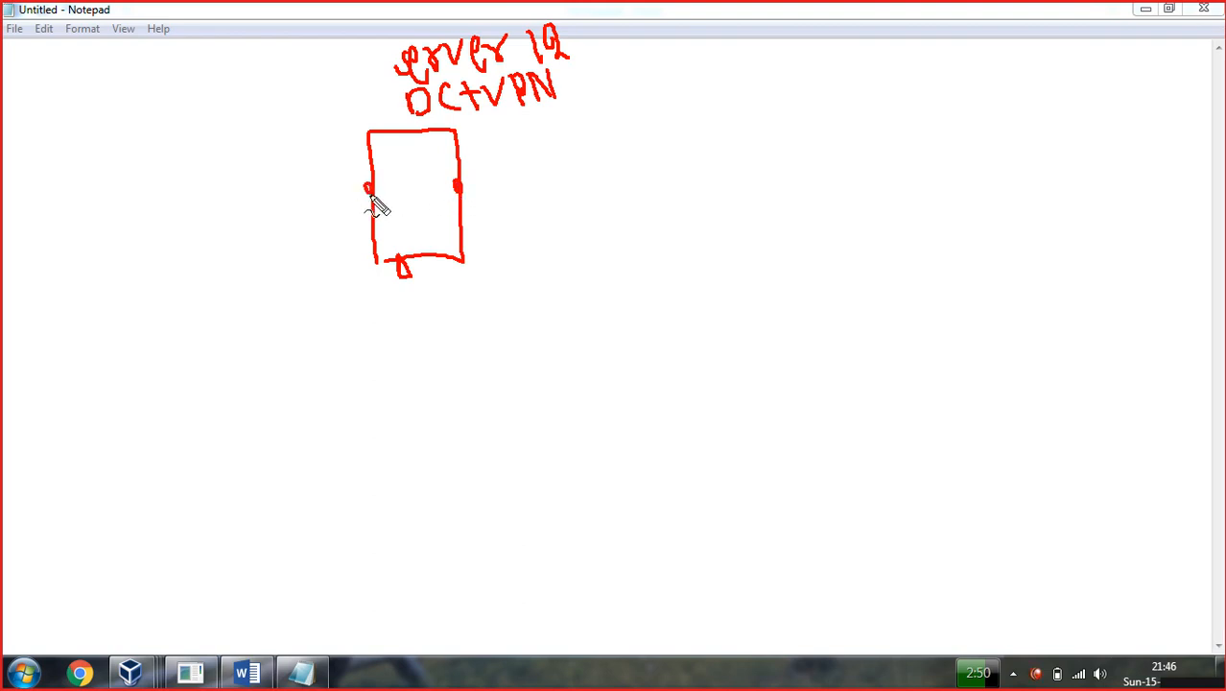
pyautogui.moveTo(367, 188); pyautogui.dragTo(253, 180)
pyautogui.moveTo(235, 126); pyautogui.dragTo(227, 333)
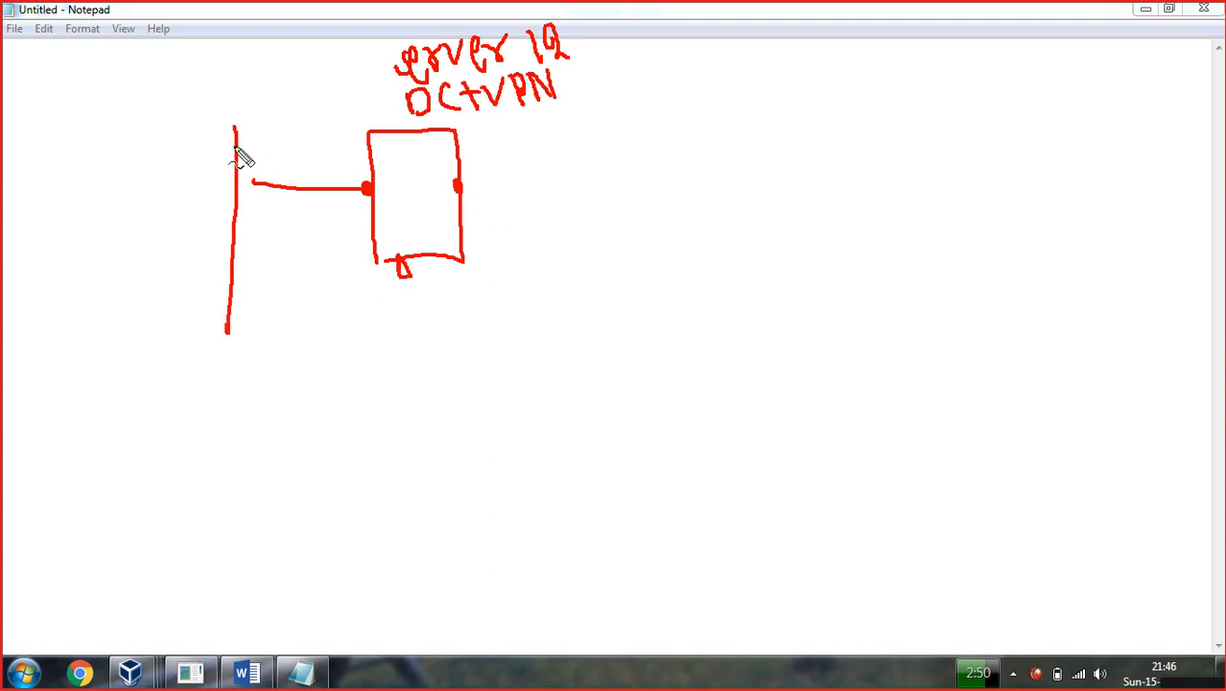
pyautogui.moveTo(235, 127)
pyautogui.mouseDown()
pyautogui.moveTo(244, 84)
pyautogui.moveTo(211, 119)
pyautogui.moveTo(134, 122)
pyautogui.moveTo(117, 100)
pyautogui.moveTo(116, 139)
pyautogui.mouseUp()
# Add two LAN clients, the network address, and a 200.0.0.1 link to an internet cloud.
pyautogui.moveTo(217, 201)
pyautogui.mouseDown()
pyautogui.moveTo(91, 200)
pyautogui.moveTo(109, 205)
pyautogui.mouseUp()
pyautogui.moveTo(35, 328)
pyautogui.mouseDown()
pyautogui.moveTo(40, 357)
pyautogui.moveTo(60, 356)
pyautogui.moveTo(57, 334)
pyautogui.moveTo(79, 346)
pyautogui.moveTo(97, 330)
pyautogui.moveTo(191, 357)
pyautogui.moveTo(225, 315)
pyautogui.moveTo(260, 350)
pyautogui.moveTo(273, 331)
pyautogui.moveTo(281, 388)
pyautogui.mouseUp()
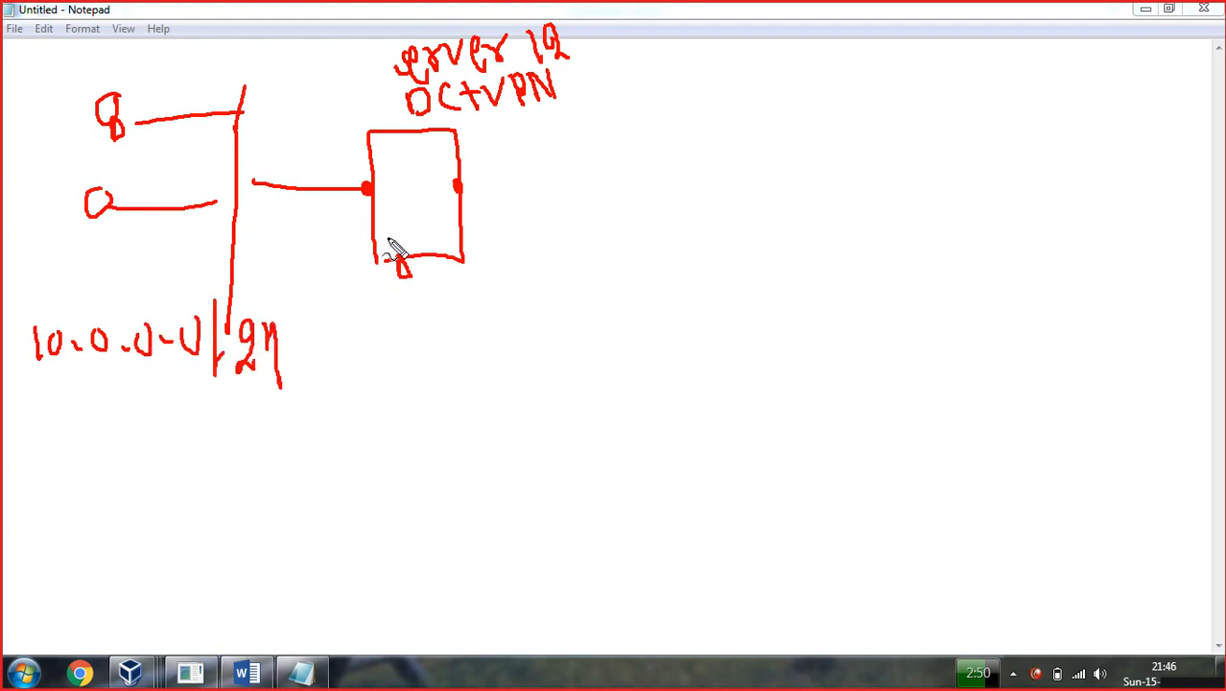
pyautogui.moveTo(459, 188); pyautogui.dragTo(750, 181)
pyautogui.moveTo(778, 125)
pyautogui.mouseDown()
pyautogui.moveTo(766, 230)
pyautogui.moveTo(841, 228)
pyautogui.moveTo(849, 165)
pyautogui.moveTo(768, 124)
pyautogui.mouseUp()
pyautogui.moveTo(503, 154)
pyautogui.mouseDown()
pyautogui.moveTo(523, 183)
pyautogui.moveTo(566, 154)
pyautogui.moveTo(616, 158)
pyautogui.moveTo(677, 139)
pyautogui.moveTo(688, 181)
pyautogui.mouseUp()
pyautogui.click(662, 152)
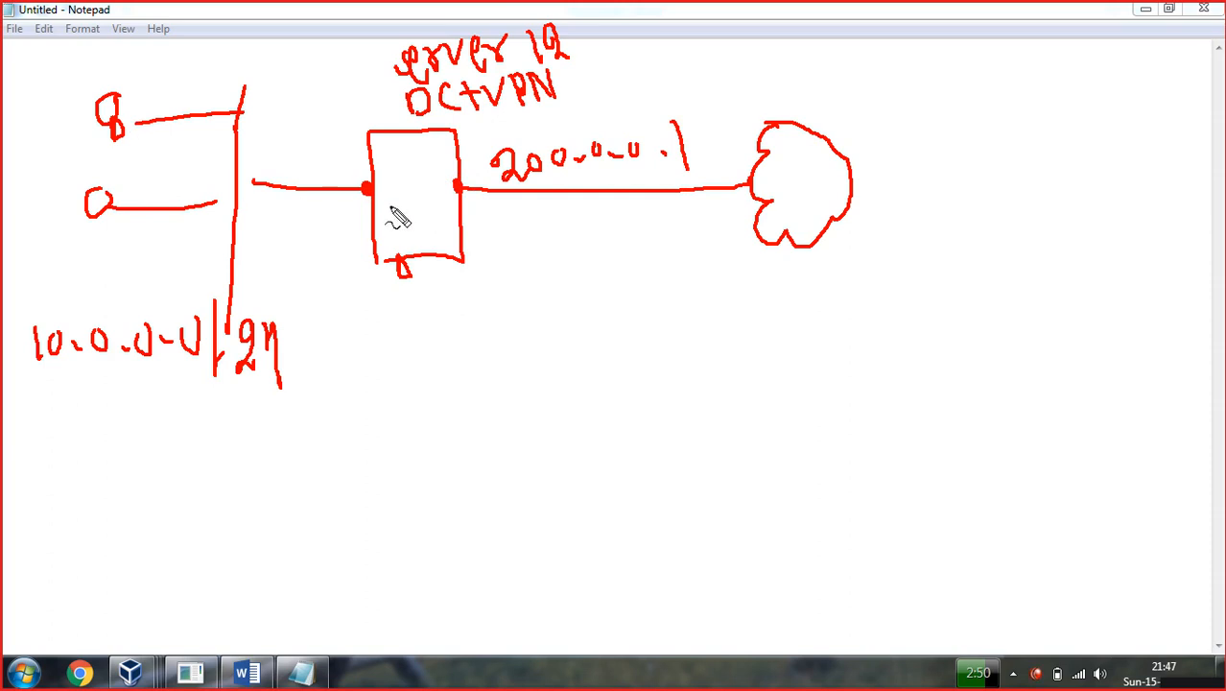
# Write 'High band' below the link and connect the box to its label.
pyautogui.moveTo(533, 275)
pyautogui.mouseDown()
pyautogui.moveTo(543, 321)
pyautogui.moveTo(566, 303)
pyautogui.moveTo(568, 321)
pyautogui.moveTo(580, 319)
pyautogui.moveTo(589, 292)
pyautogui.moveTo(624, 347)
pyautogui.mouseUp()
pyautogui.moveTo(622, 269); pyautogui.dragTo(658, 314)
pyautogui.moveTo(711, 274)
pyautogui.mouseDown()
pyautogui.moveTo(722, 334)
pyautogui.moveTo(746, 305)
pyautogui.moveTo(755, 313)
pyautogui.moveTo(794, 297)
pyautogui.moveTo(791, 266)
pyautogui.moveTo(812, 297)
pyautogui.mouseUp()
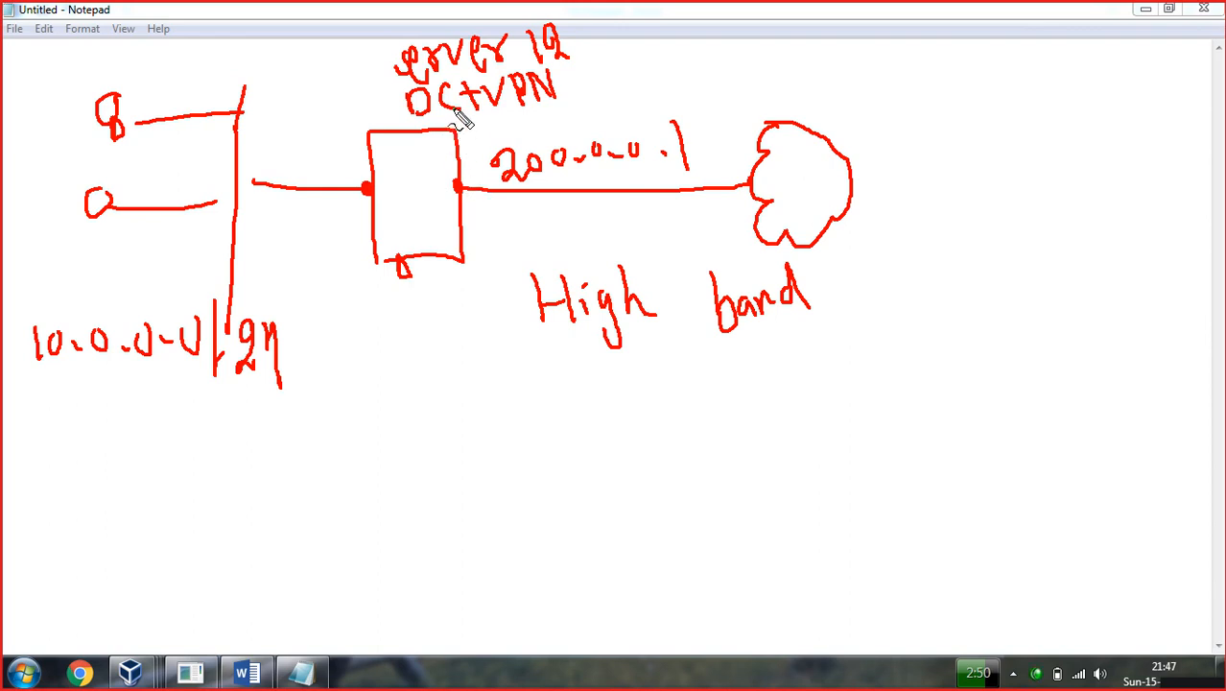
pyautogui.moveTo(451, 128); pyautogui.dragTo(482, 117)
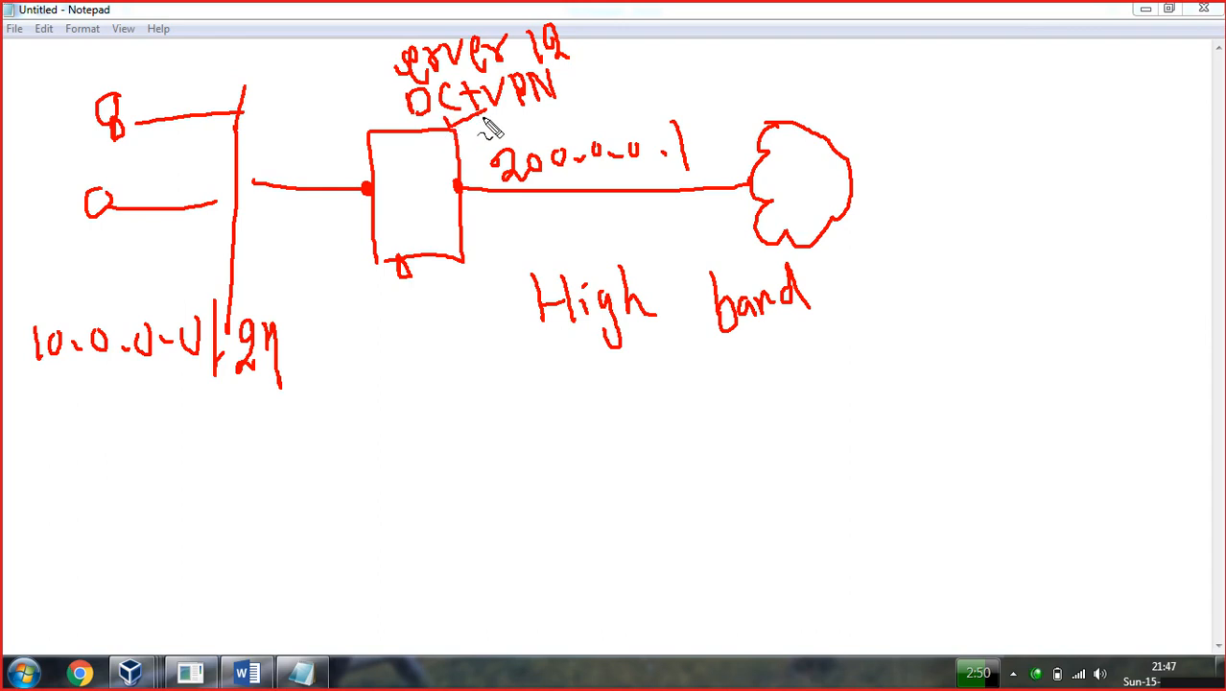
# Clear the drawing and sign in to the DC virtual machine with its password.
pyautogui.press('Escape')
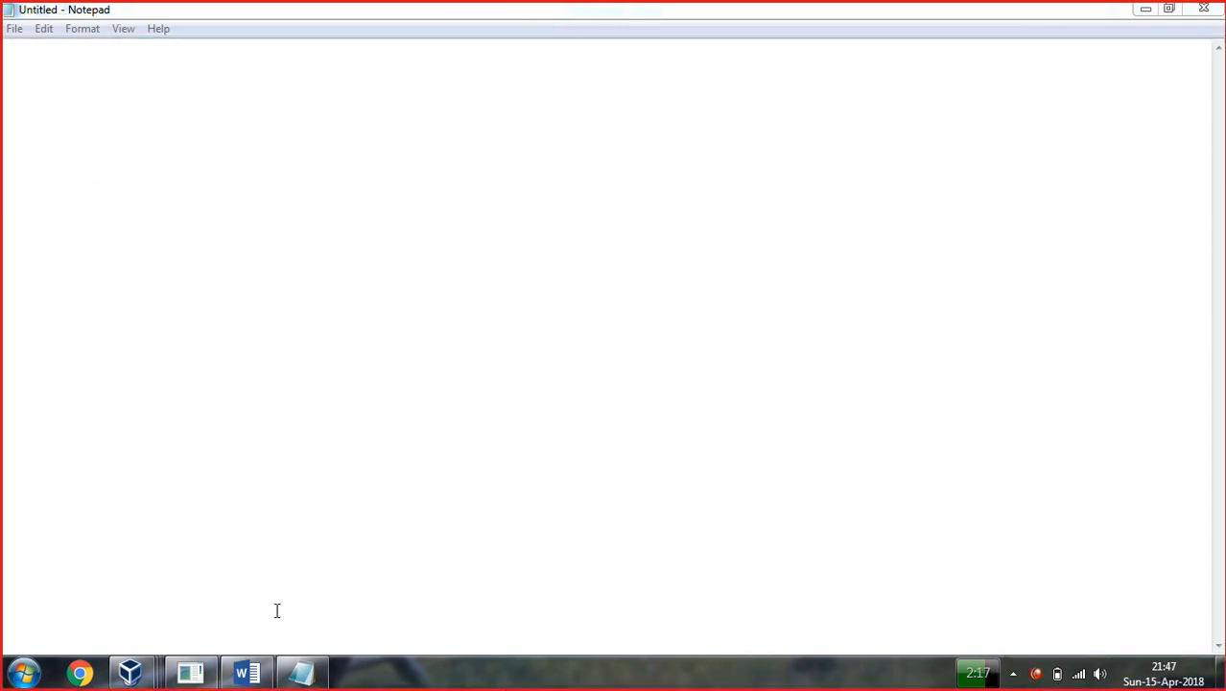
pyautogui.moveTo(154, 672)
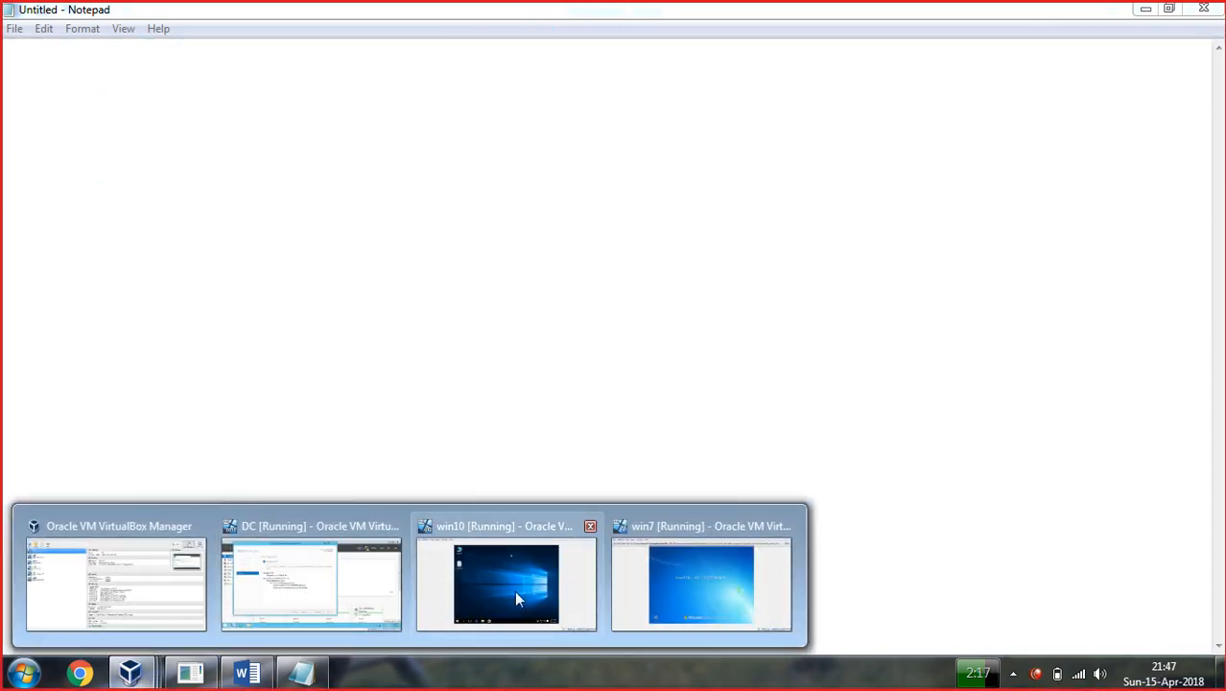
pyautogui.click(310, 576)
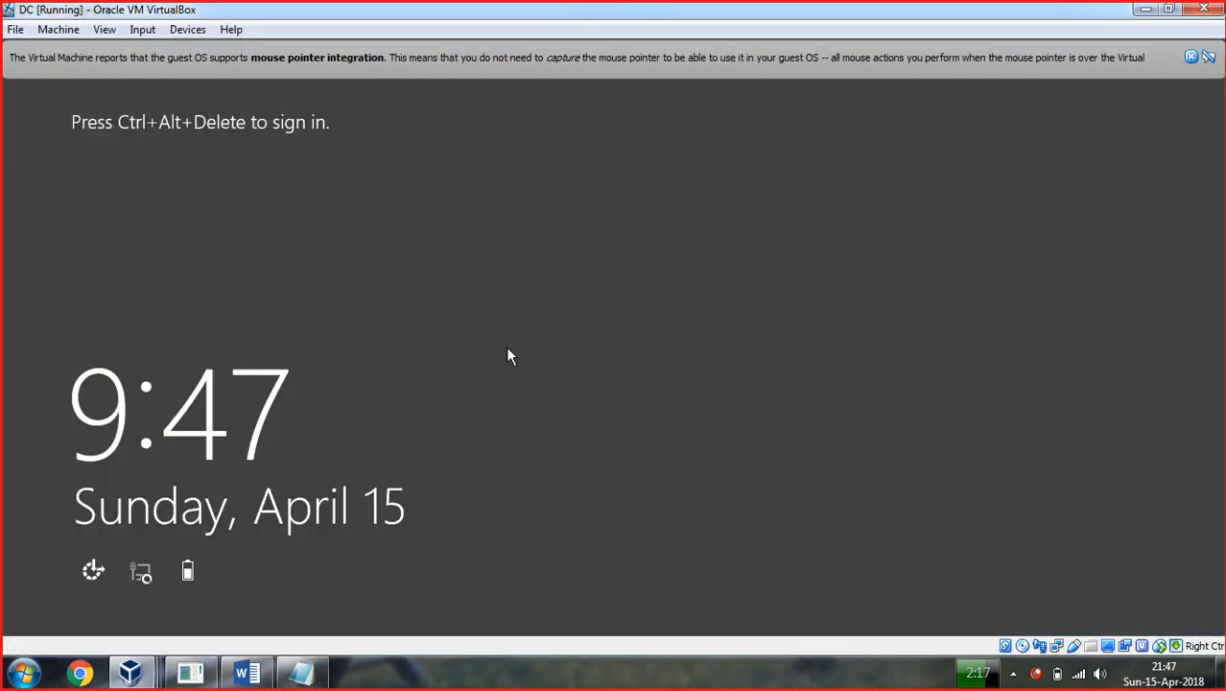
pyautogui.hotkey('ctrl', 'alt', 'Delete')
pyautogui.write('********')
pyautogui.press('Return')
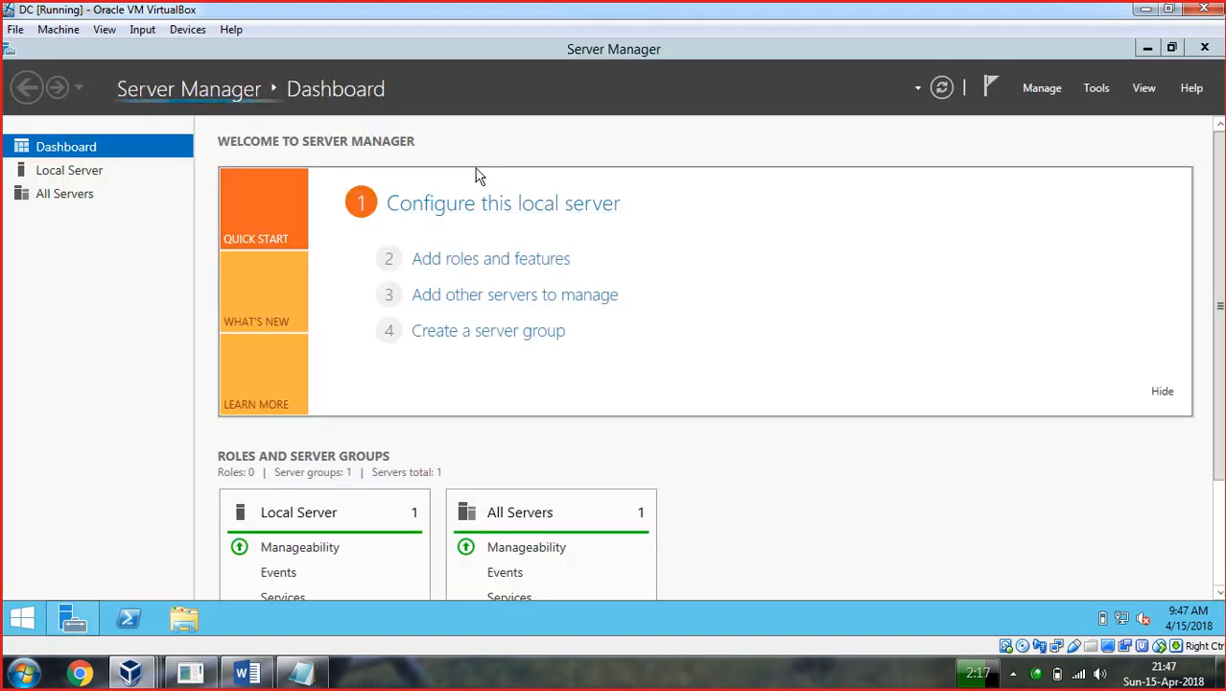
# Check the Local network connection in Network and Sharing Center's adapter list, then close it.
pyautogui.click(647, 680)
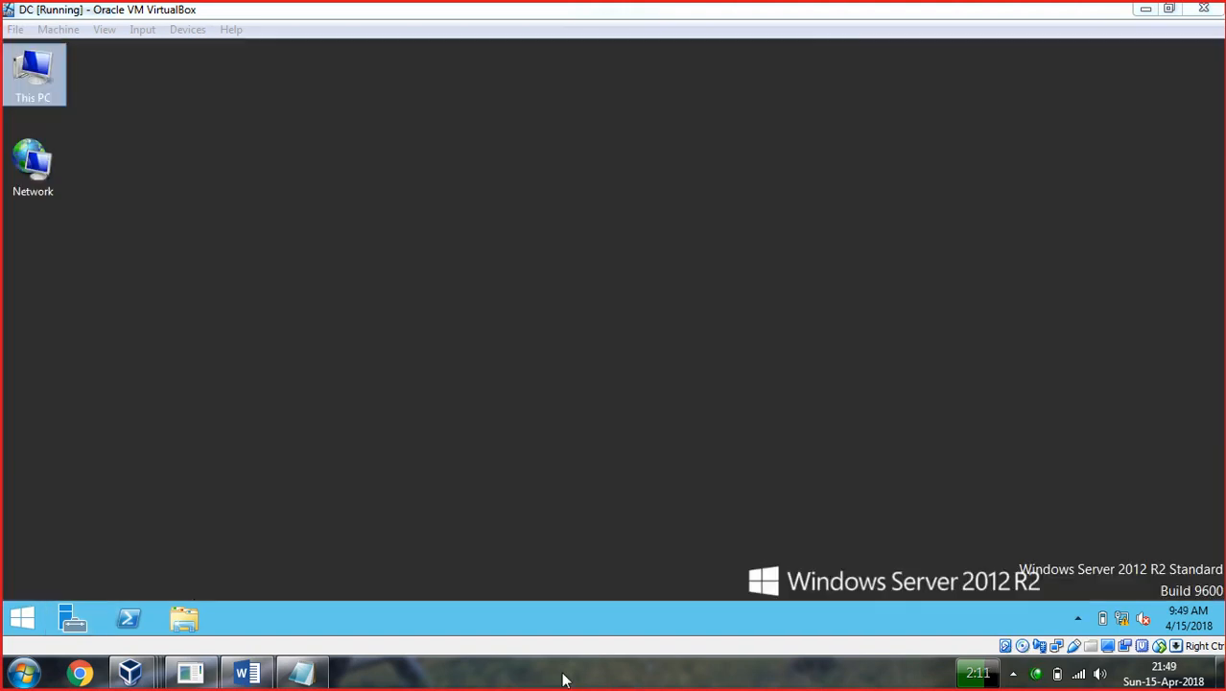
pyautogui.rightClick(1152, 621)
pyautogui.click(1102, 602)
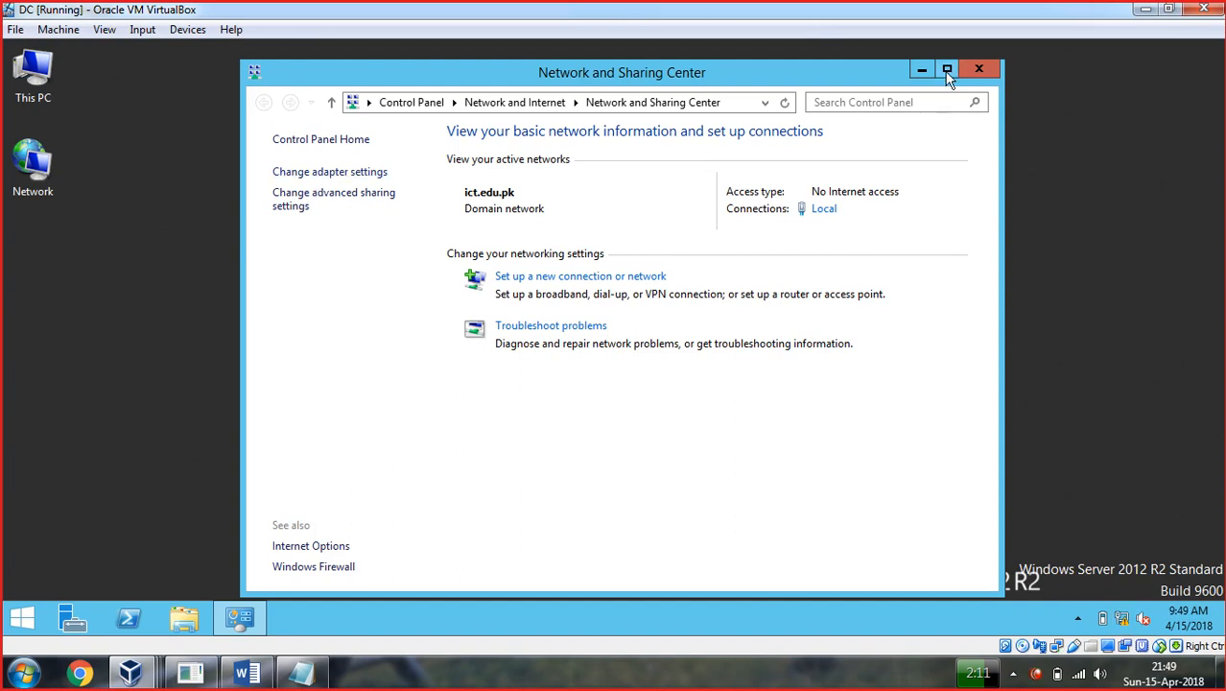
pyautogui.click(947, 71)
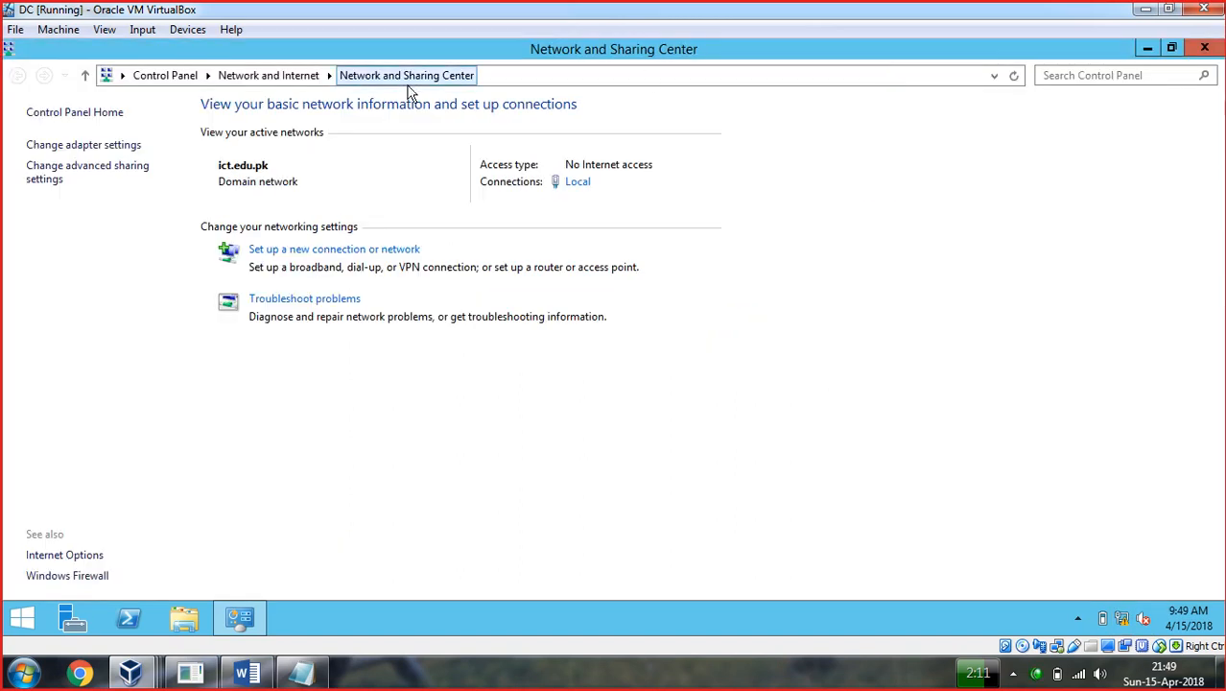
pyautogui.click(77, 145)
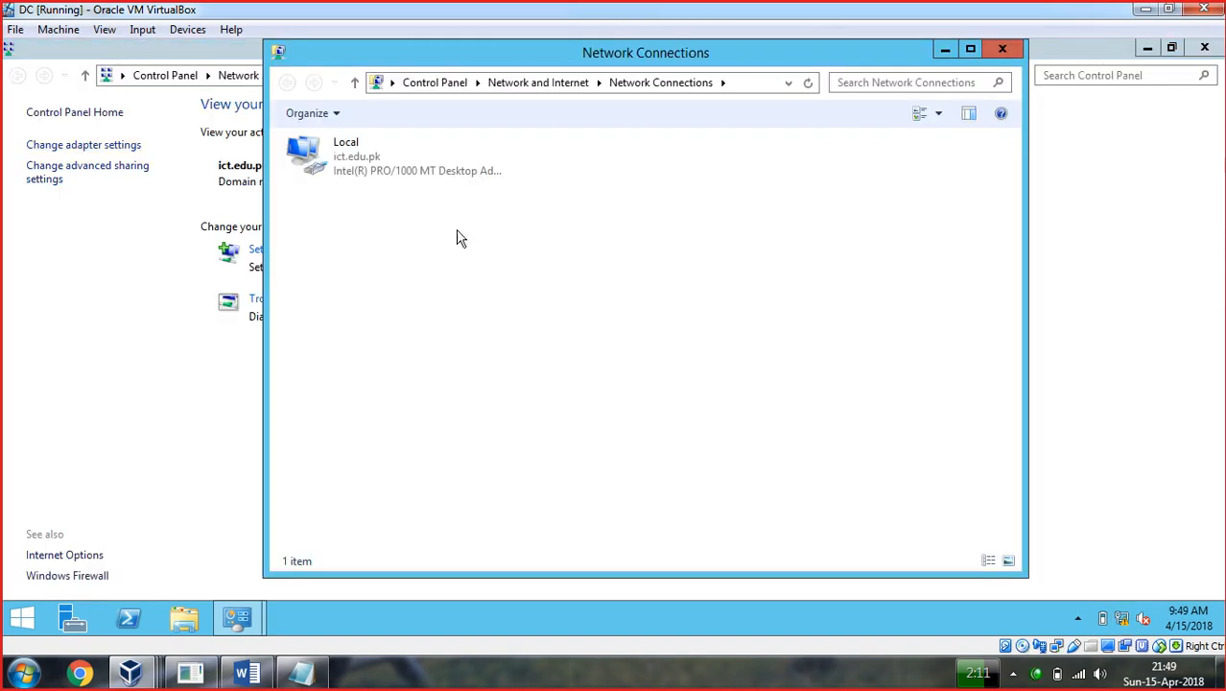
pyautogui.click(364, 165)
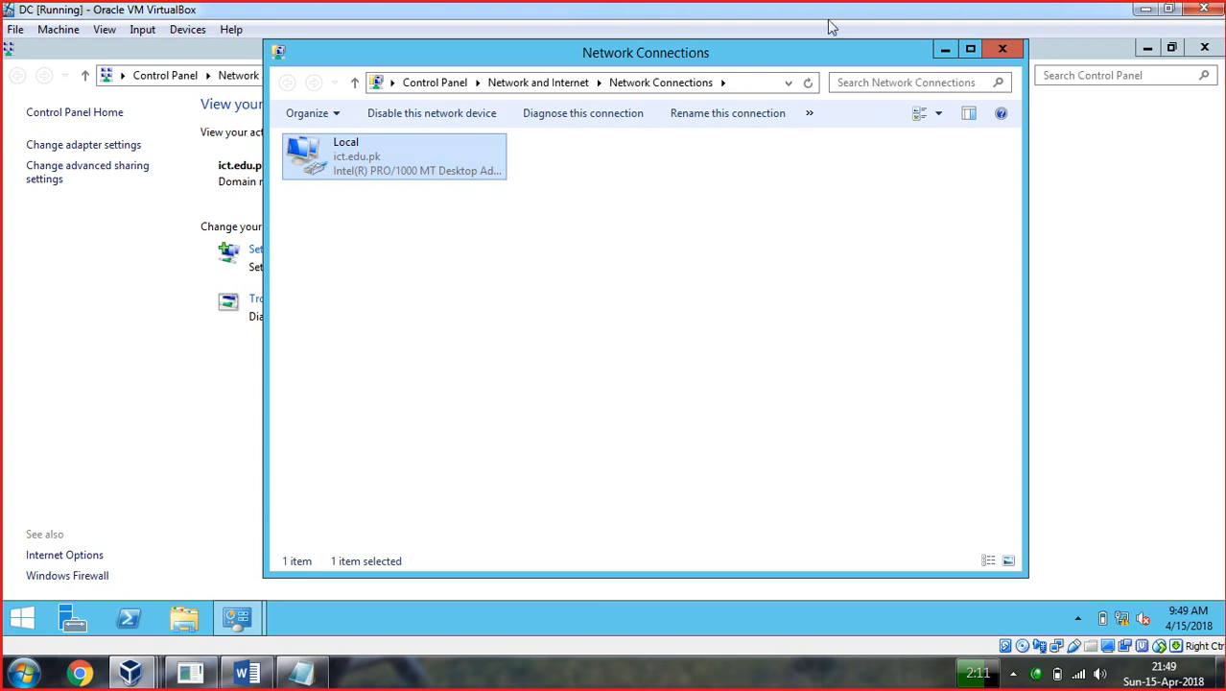
pyautogui.click(948, 49)
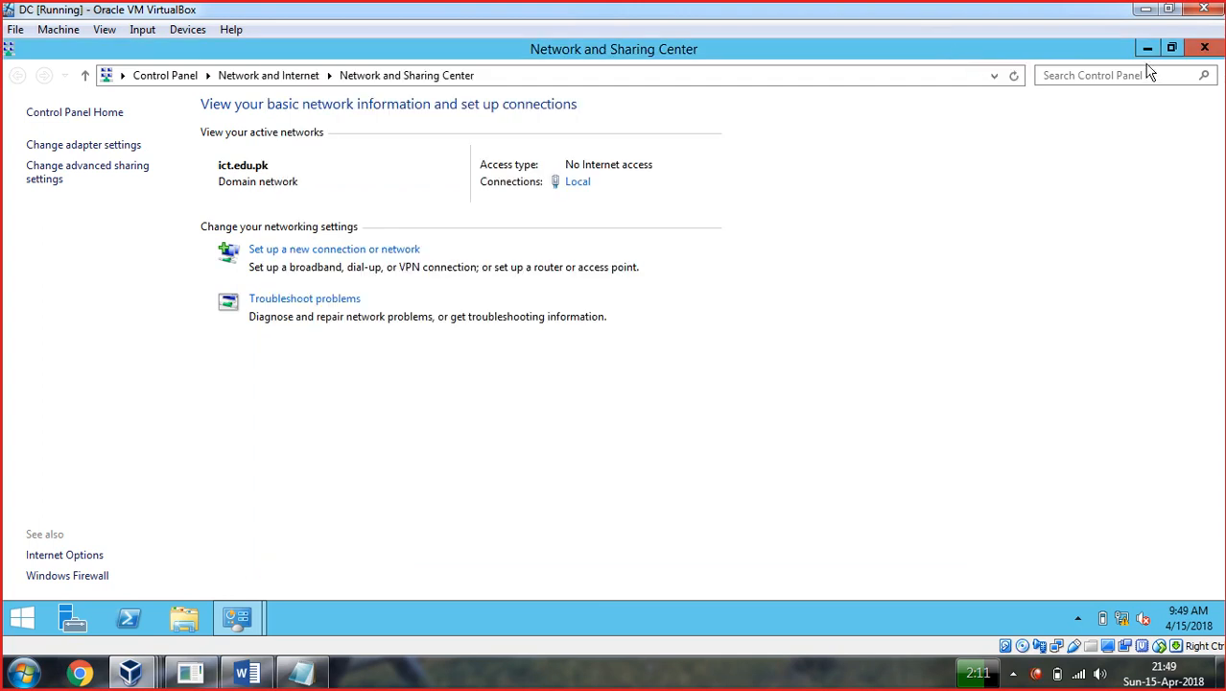
pyautogui.click(1206, 48)
# Open Server Manager from This PC, close it, and return to This PC's options.
pyautogui.rightClick(52, 62)
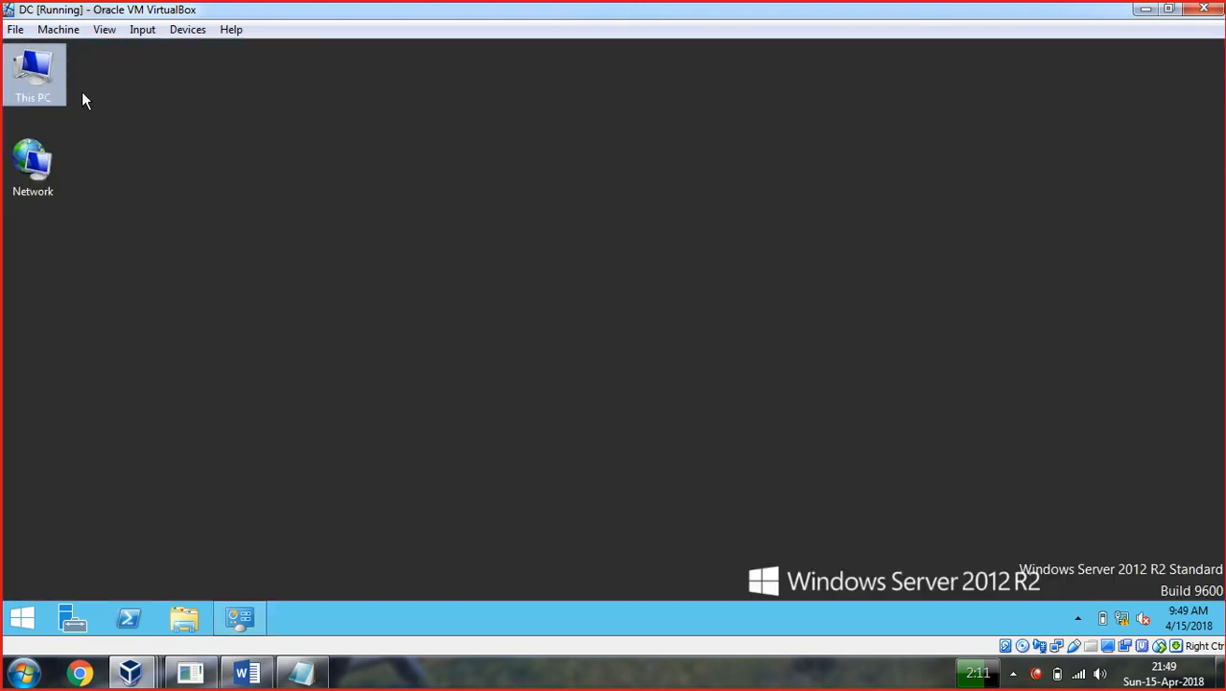
pyautogui.click(100, 93)
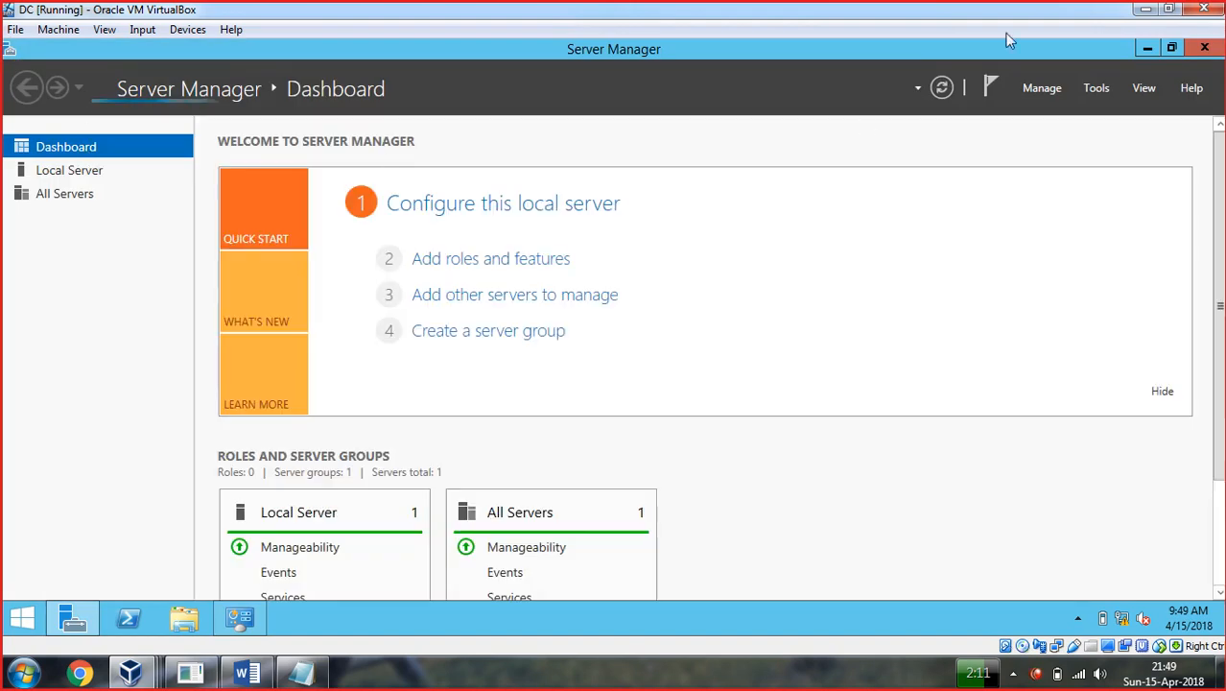
pyautogui.click(1203, 49)
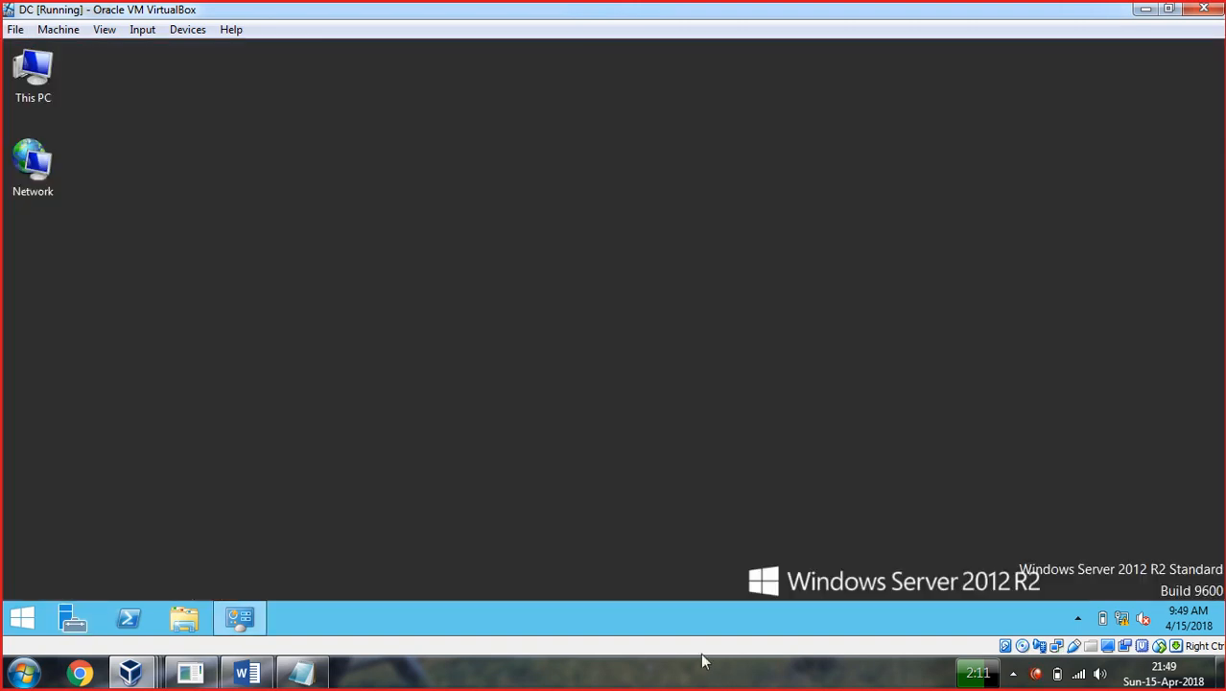
pyautogui.rightClick(21, 58)
# Start adding legacy hardware on the DC computer node and choose Network adapters.
pyautogui.click(66, 236)
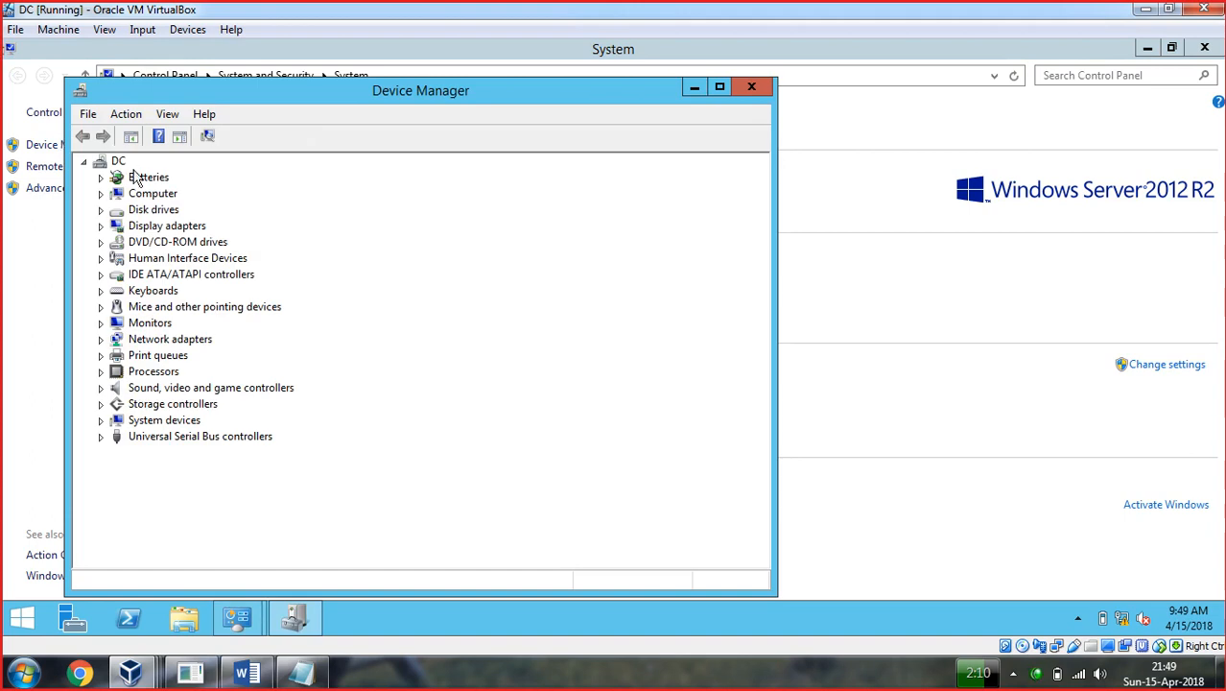
pyautogui.rightClick(117, 162)
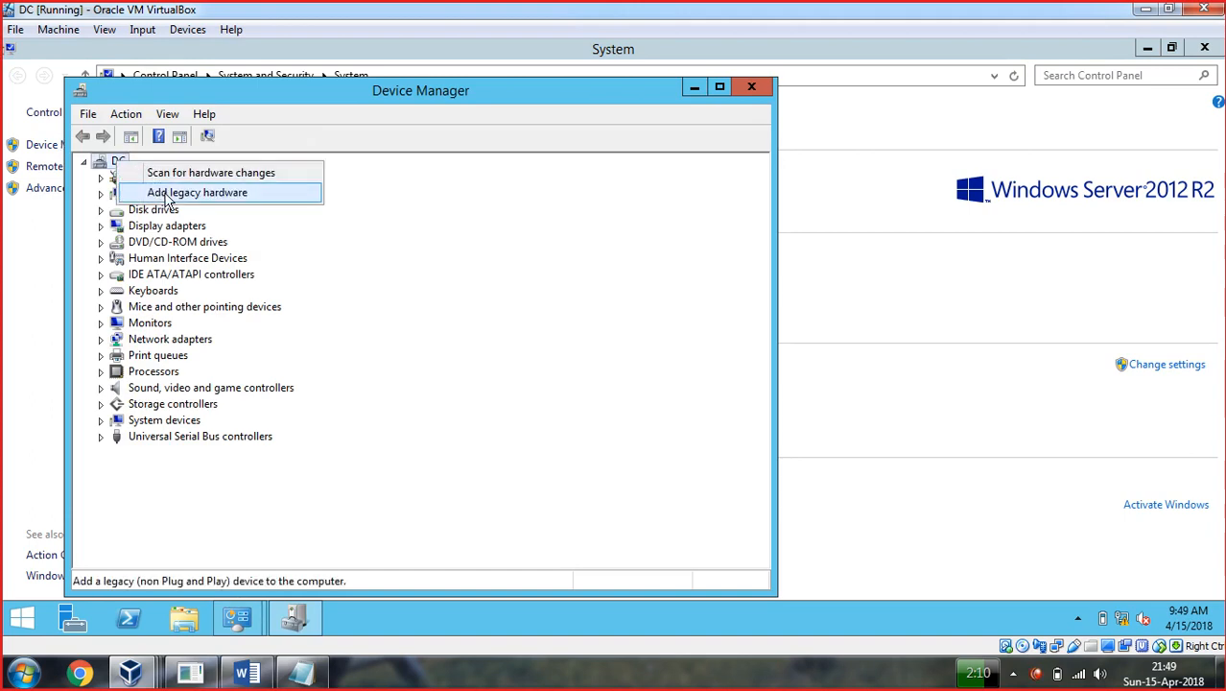
pyautogui.click(167, 196)
pyautogui.click(489, 535)
pyautogui.click(490, 536)
pyautogui.click(491, 534)
pyautogui.click(219, 459)
pyautogui.scroll(-2, 221, 456)
pyautogui.click(213, 462)
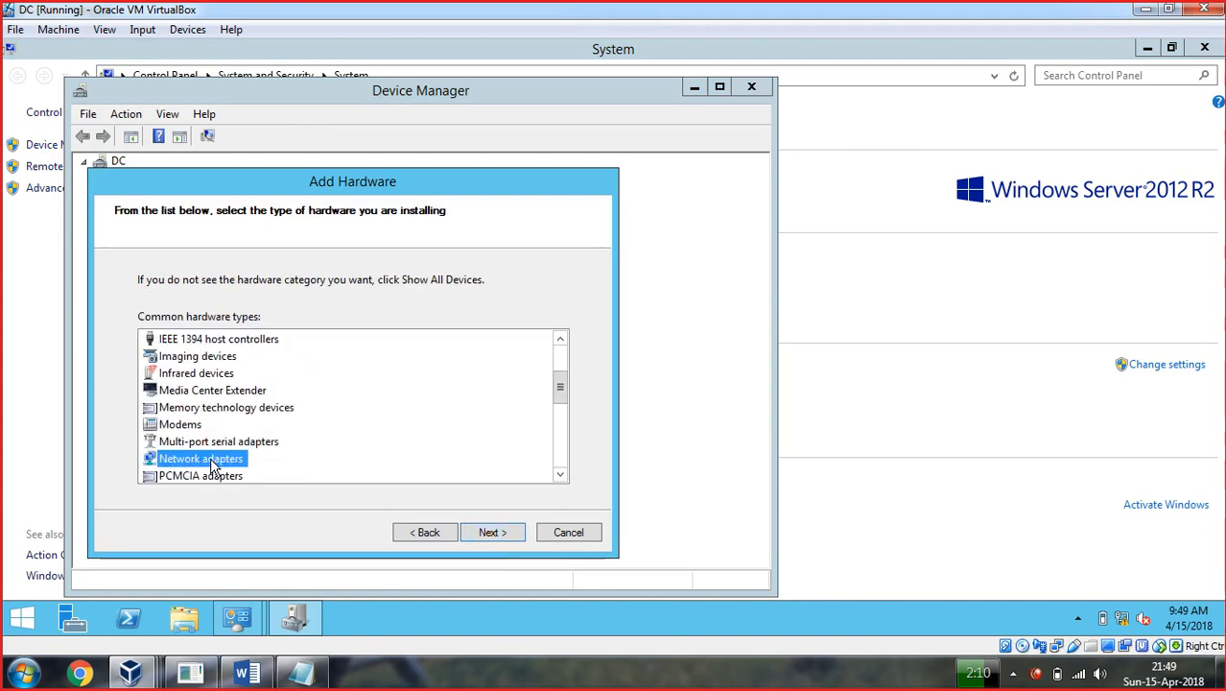
pyautogui.click(489, 534)
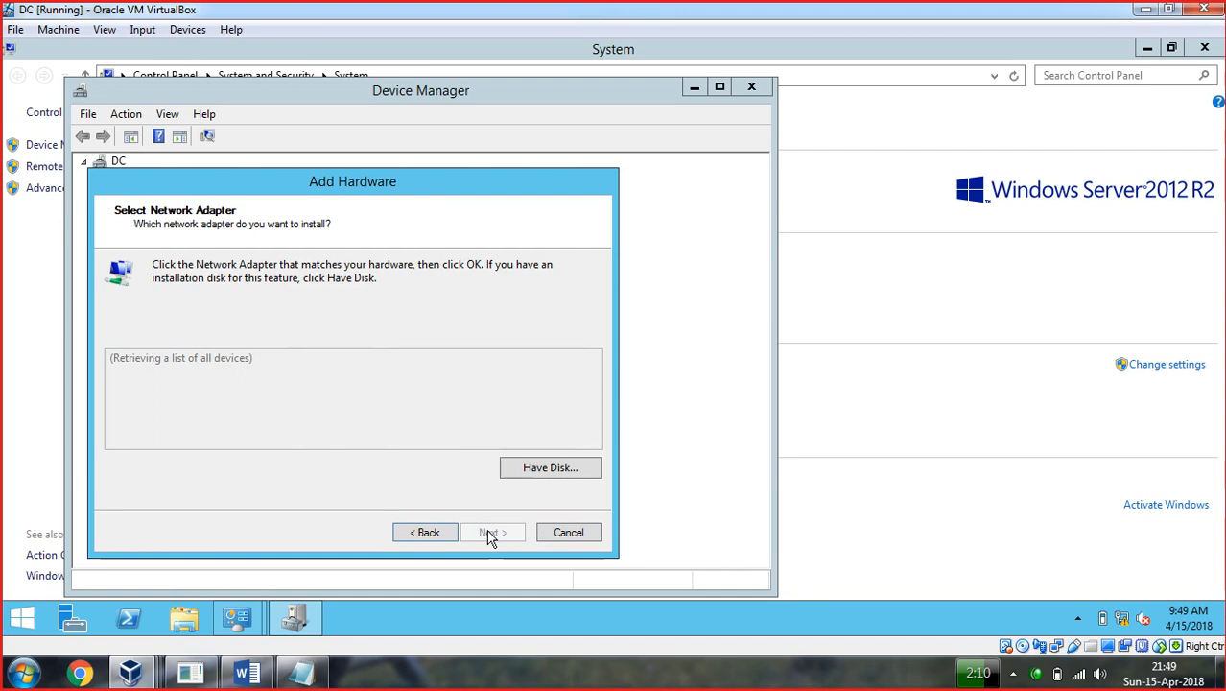
# Install the Microsoft KM-TEST Loopback Adapter, then close Device Manager and the System window.
pyautogui.click(134, 428)
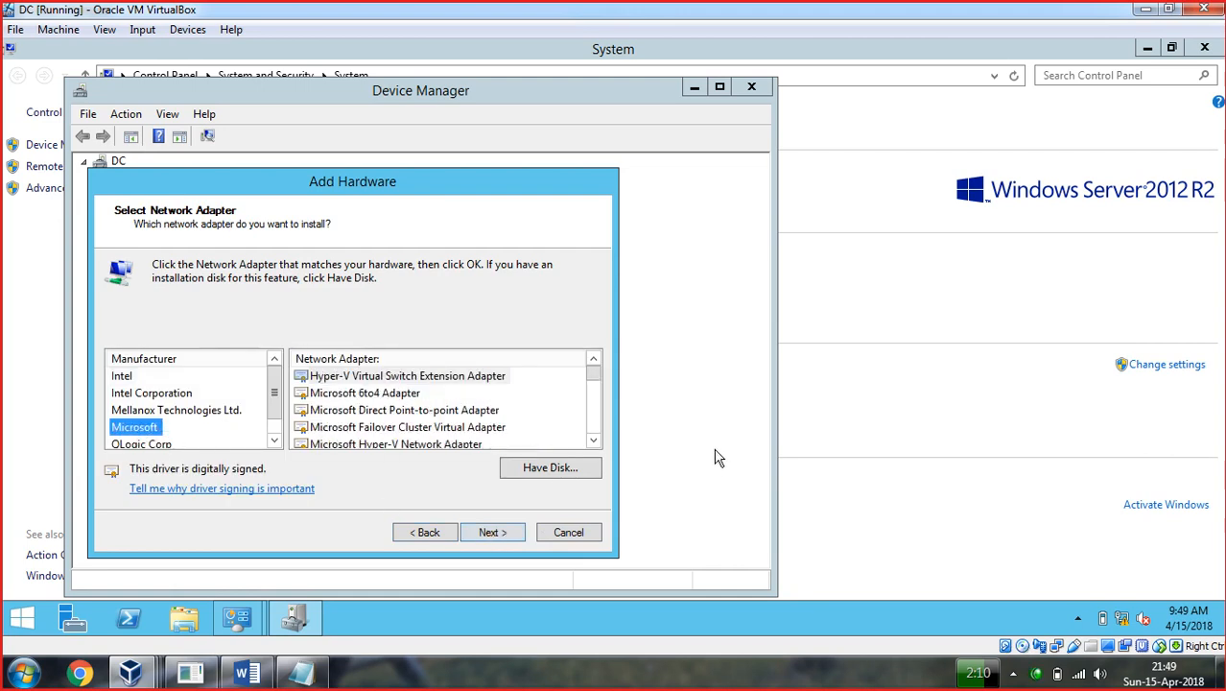
pyautogui.click(595, 441)
pyautogui.click(594, 442)
pyautogui.click(594, 441)
pyautogui.click(594, 441)
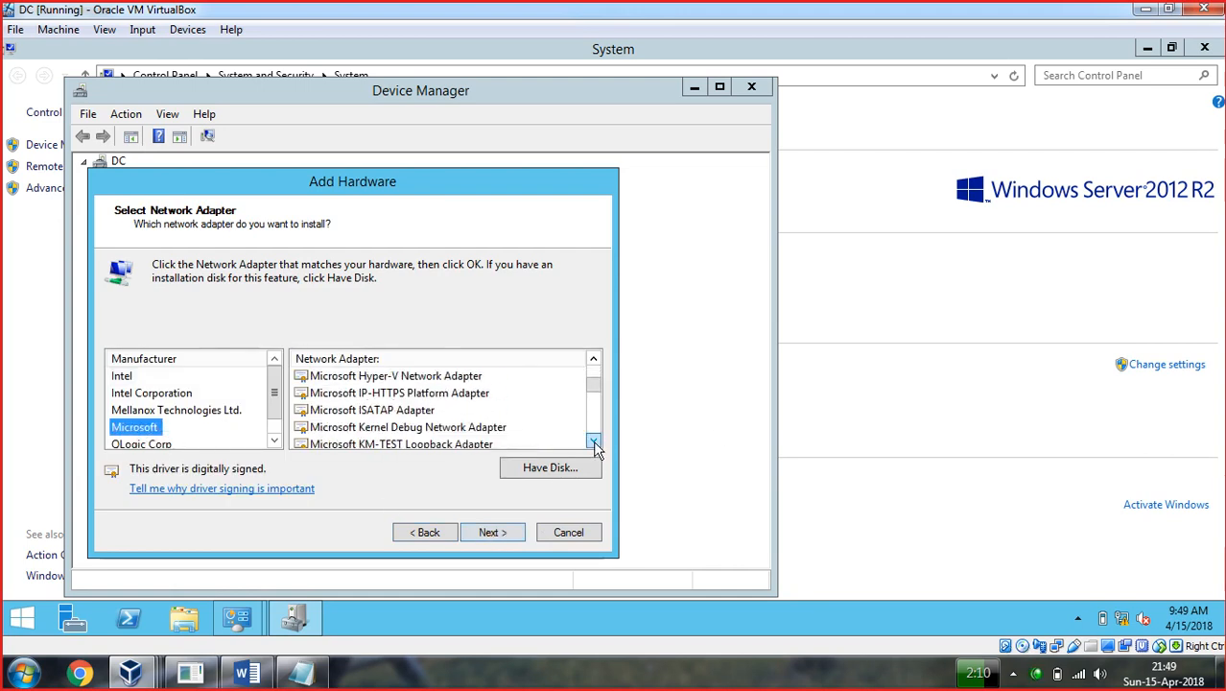
pyautogui.click(403, 444)
pyautogui.click(494, 533)
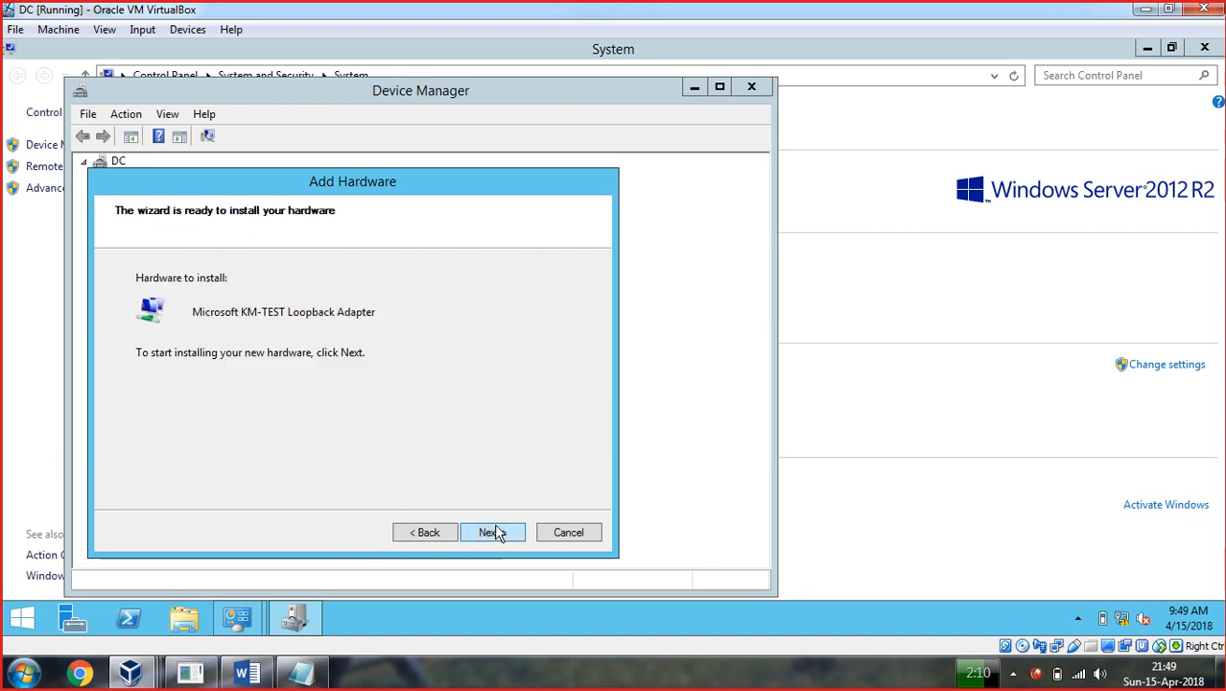
pyautogui.click(496, 532)
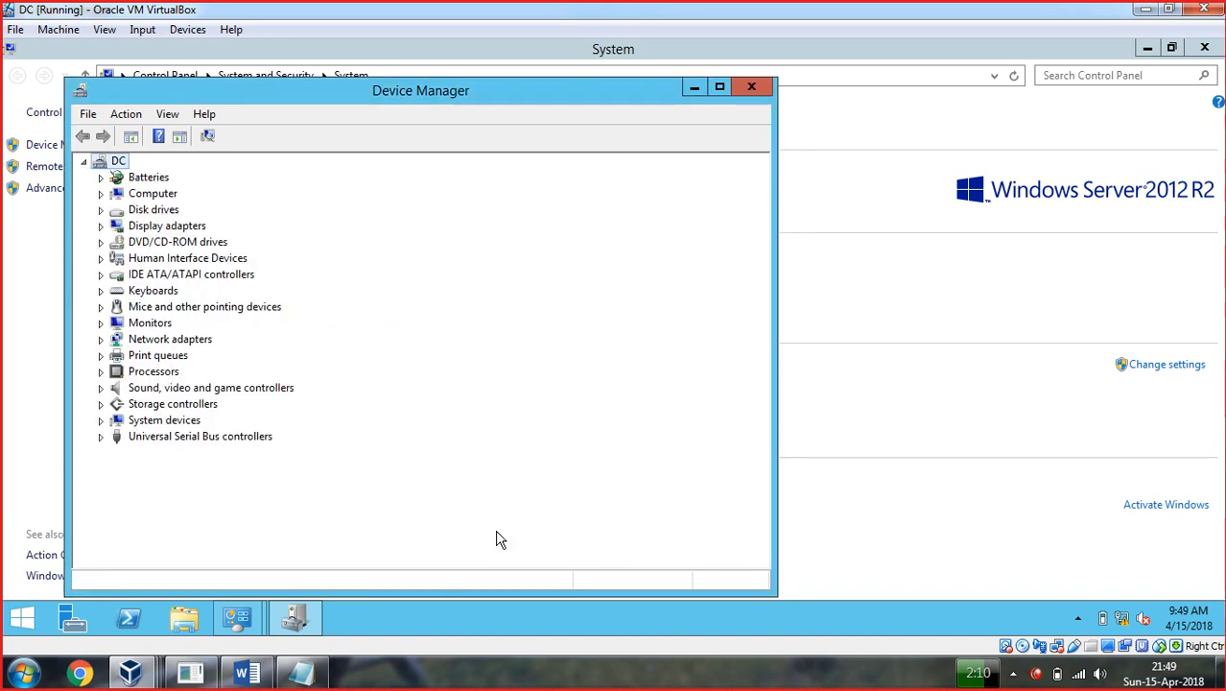
pyautogui.click(765, 88)
pyautogui.click(1207, 47)
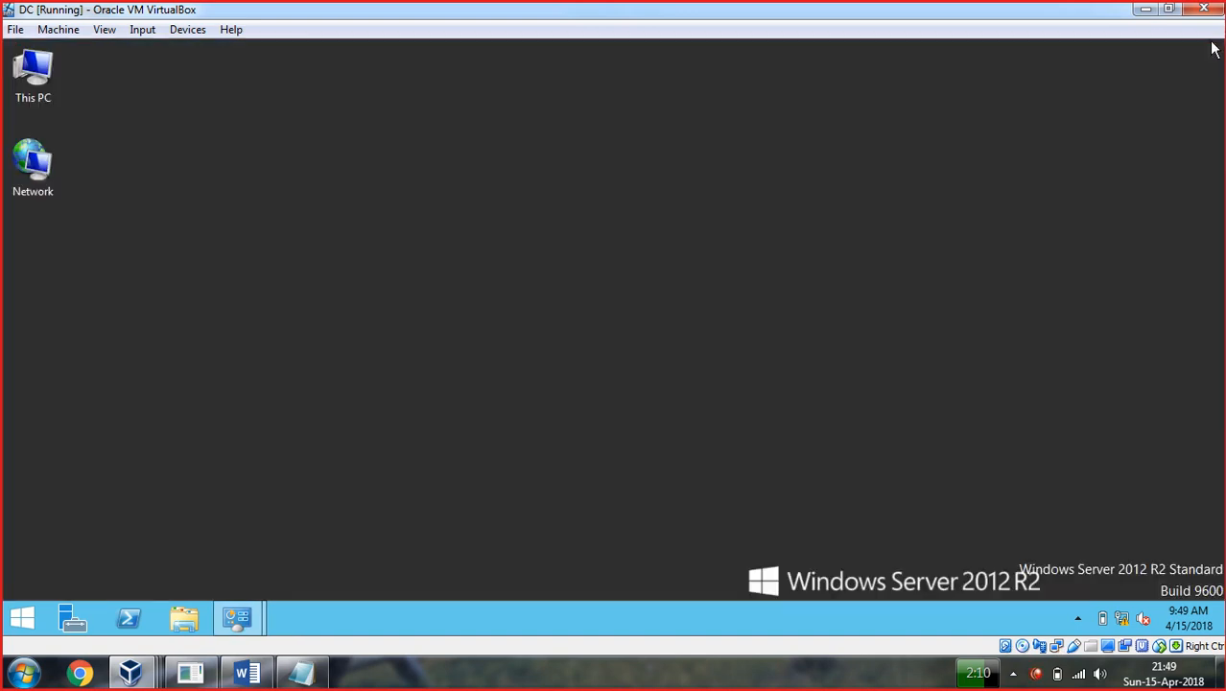
# Rename the Local adapter connection to 'LAN Network'.
pyautogui.rightClick(1133, 626)
pyautogui.click(1084, 609)
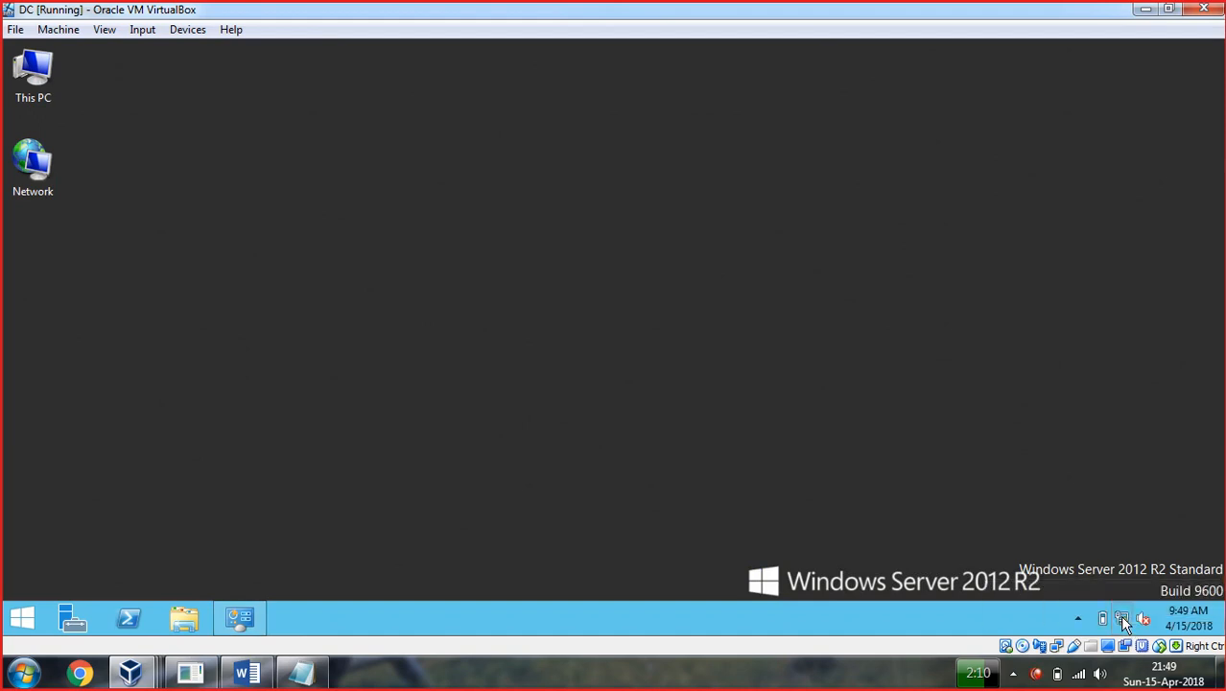
pyautogui.click(38, 145)
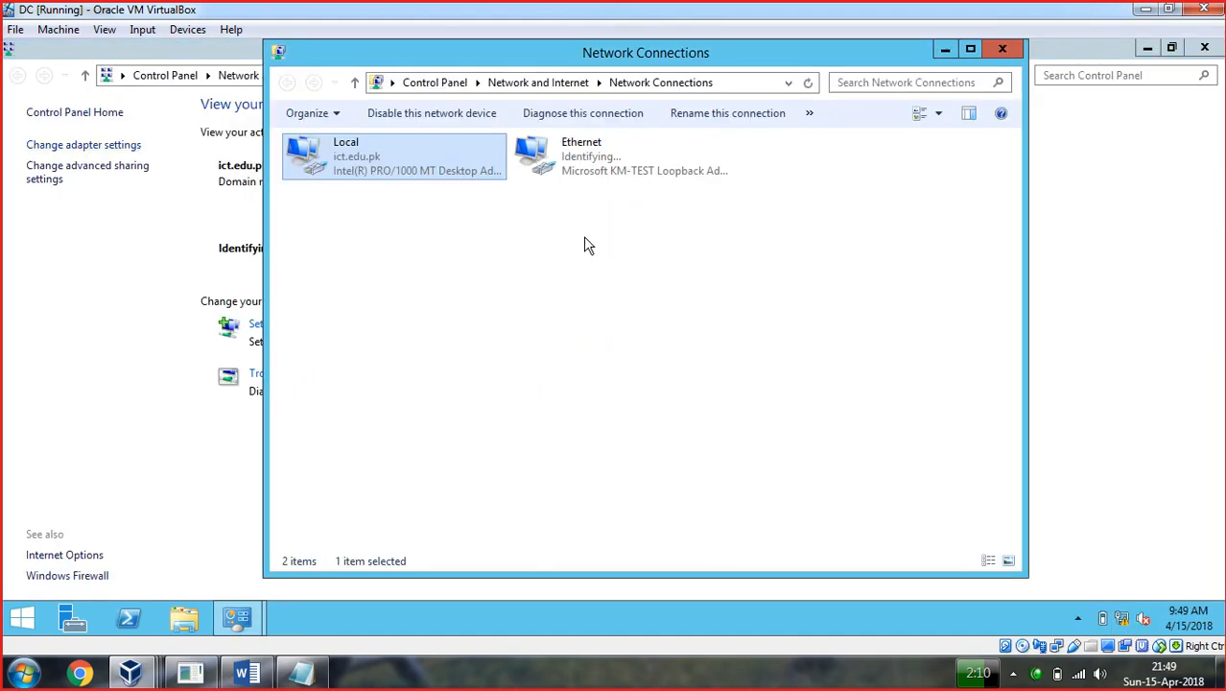
pyautogui.click(531, 265)
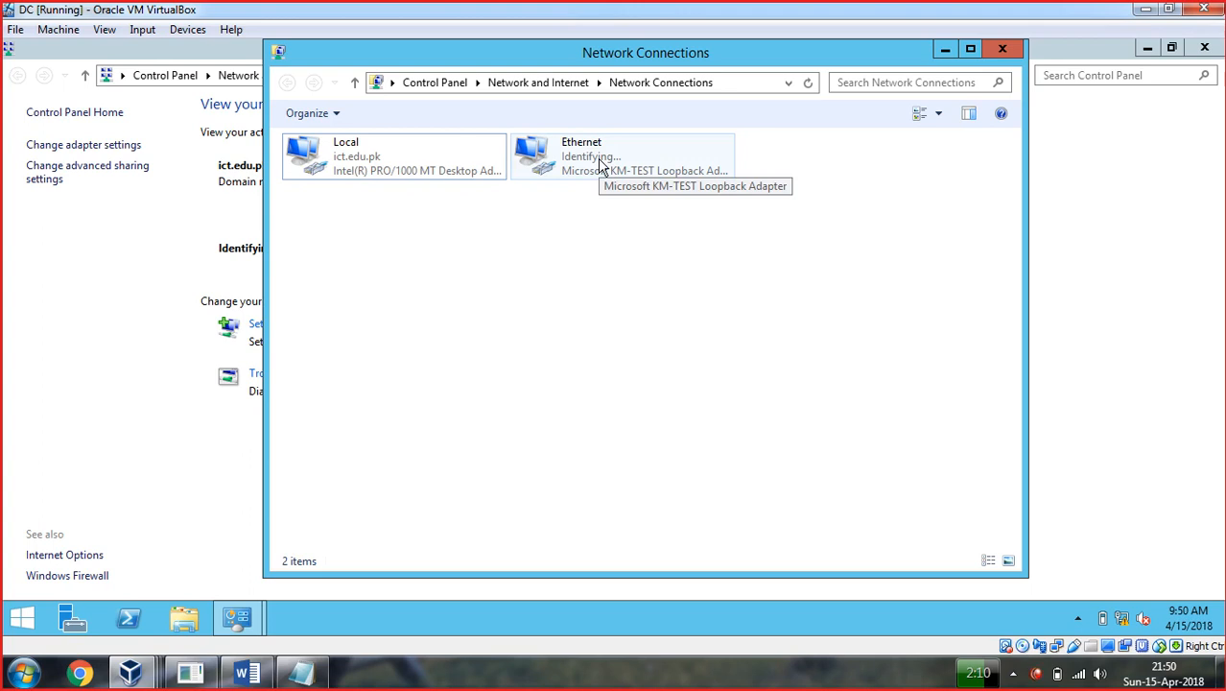
pyautogui.click(358, 164)
pyautogui.click(358, 164)
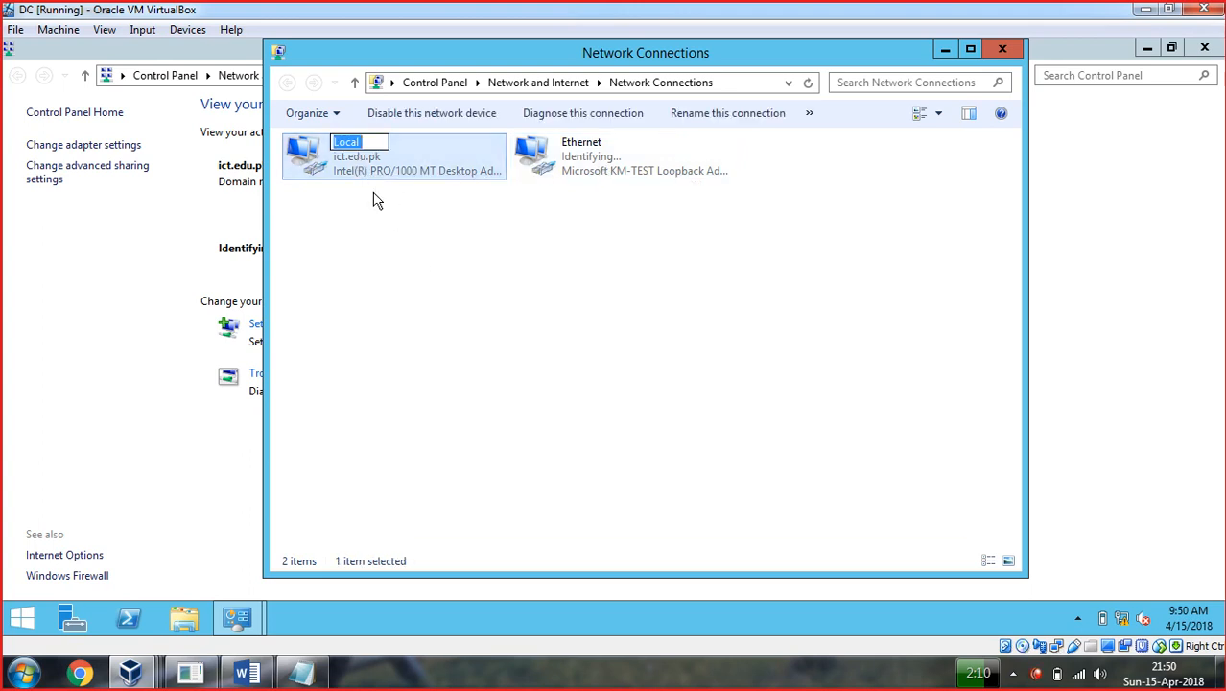
pyautogui.write('LAN')
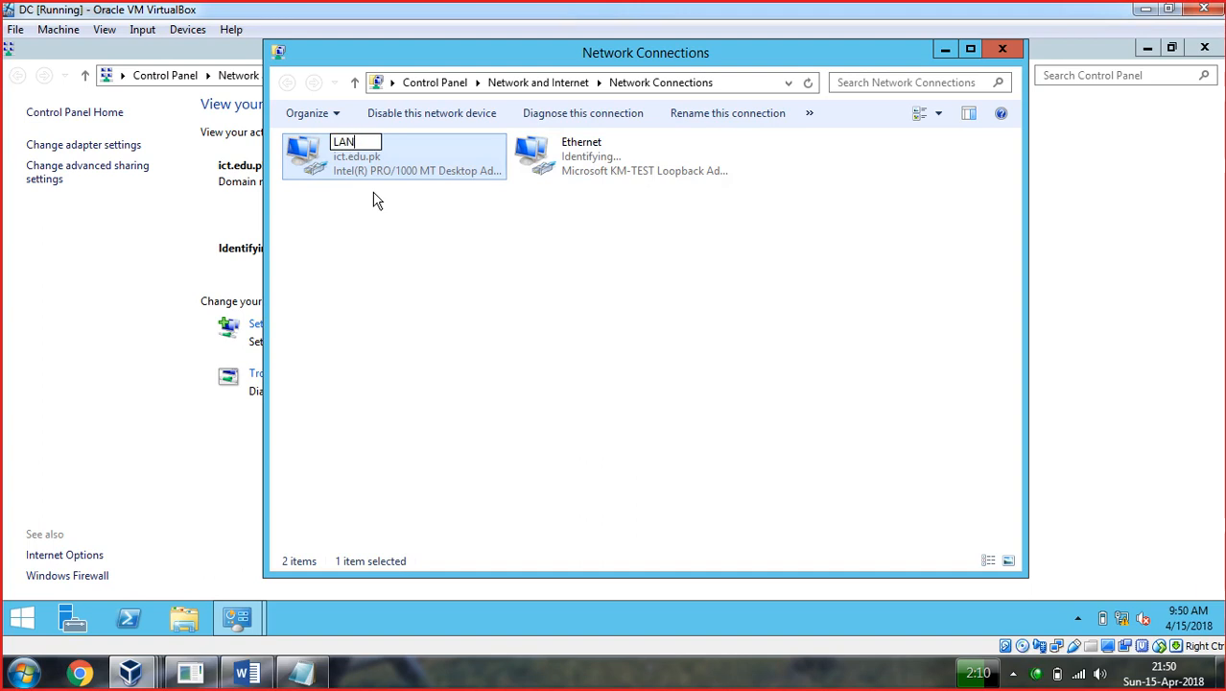
pyautogui.write(' Network')
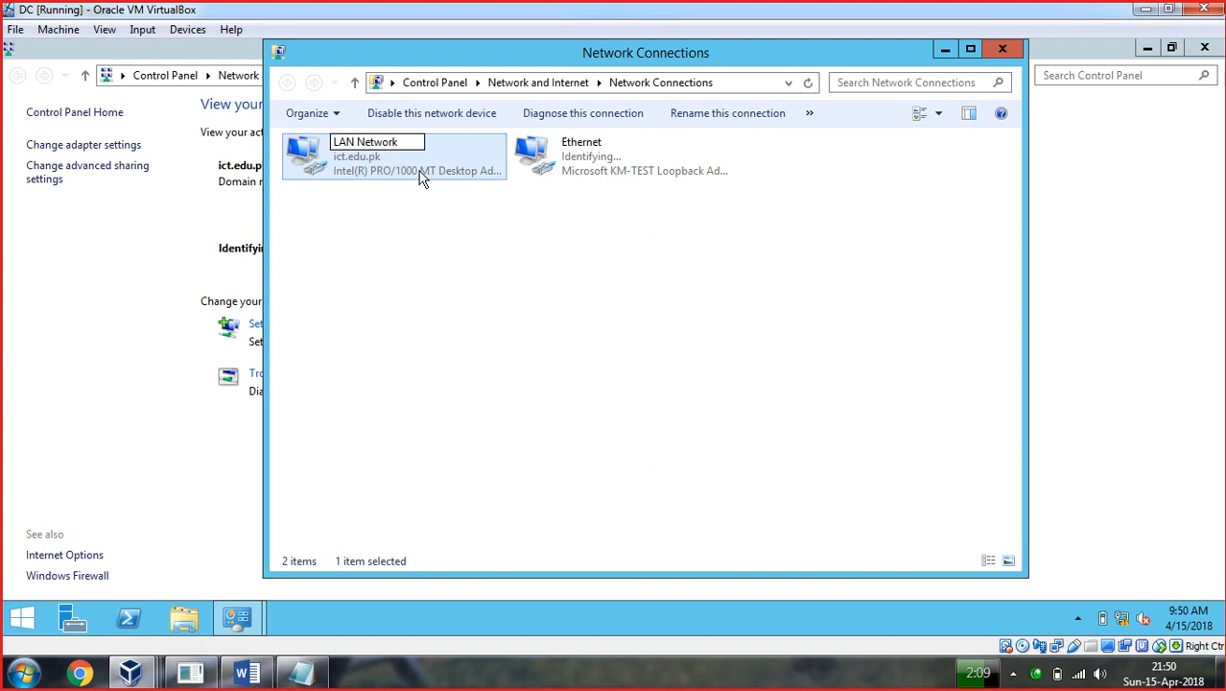
pyautogui.click(418, 281)
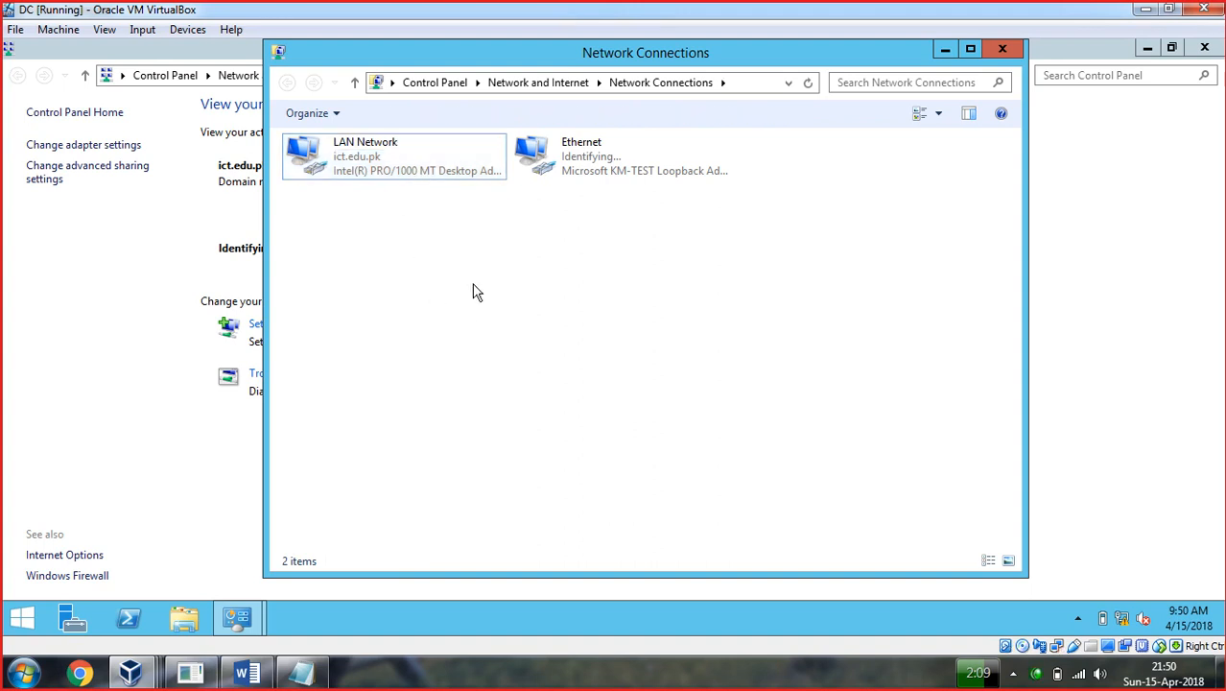
# Rename the loopback Ethernet connection to 'Internet(WAN)'.
pyautogui.rightClick(574, 144)
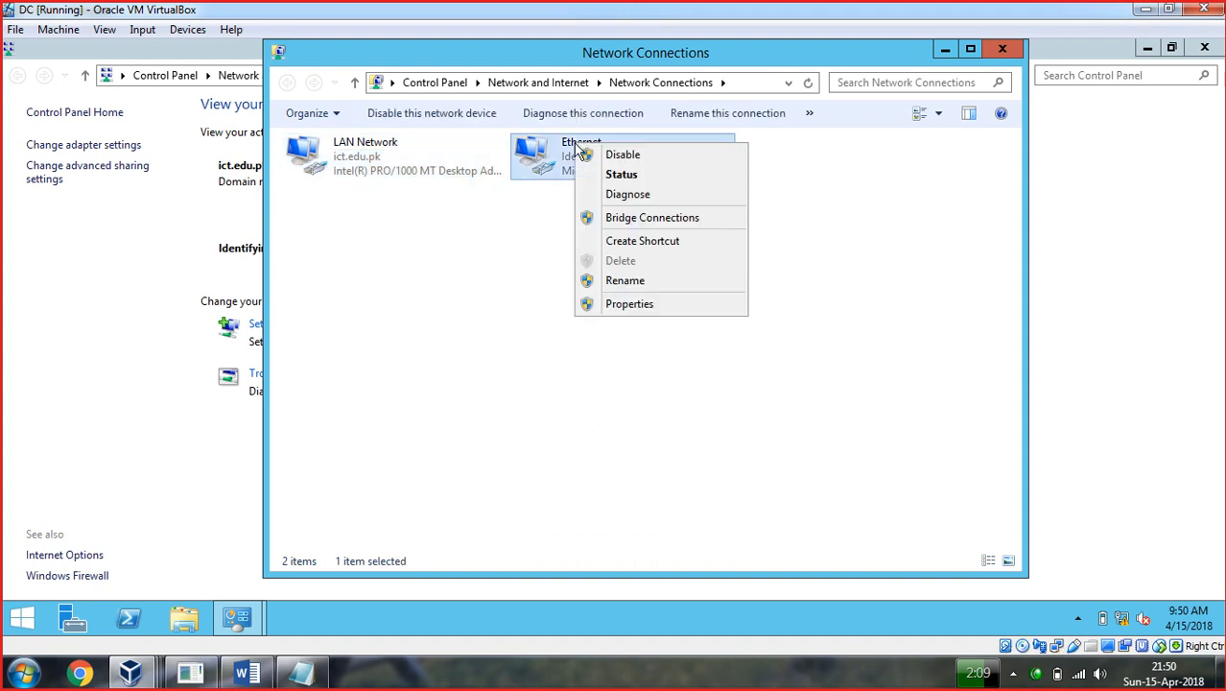
pyautogui.click(631, 281)
pyautogui.write('In')
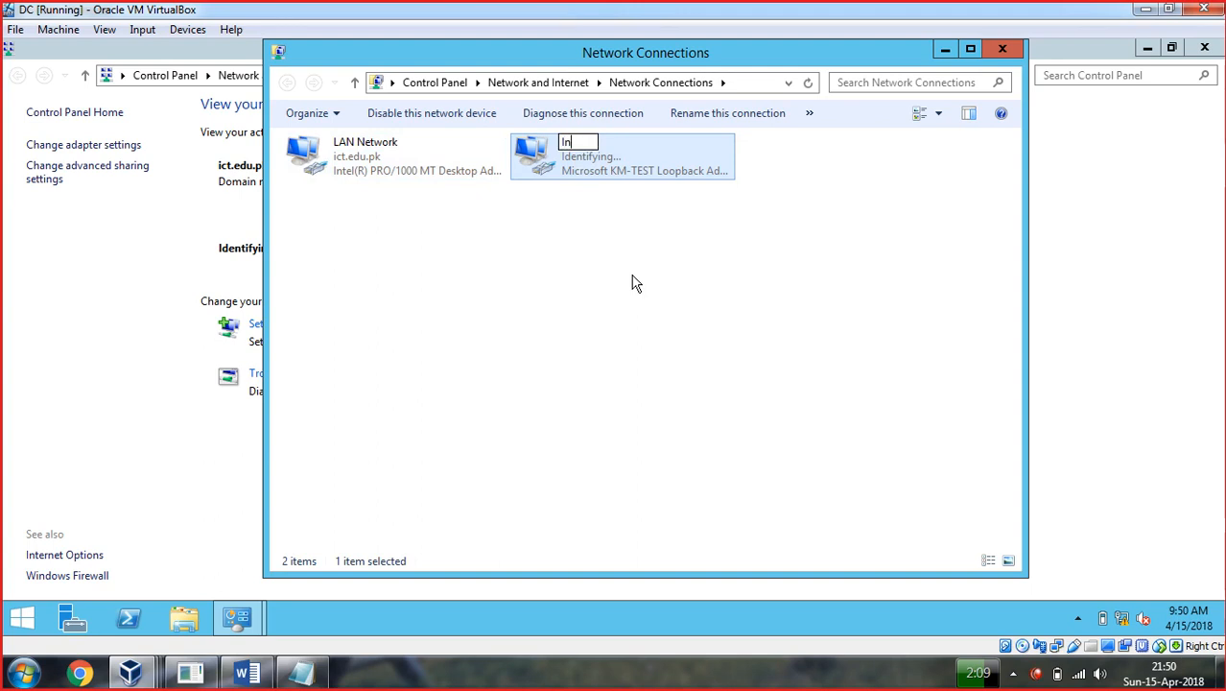
pyautogui.write('ternet(WAN')
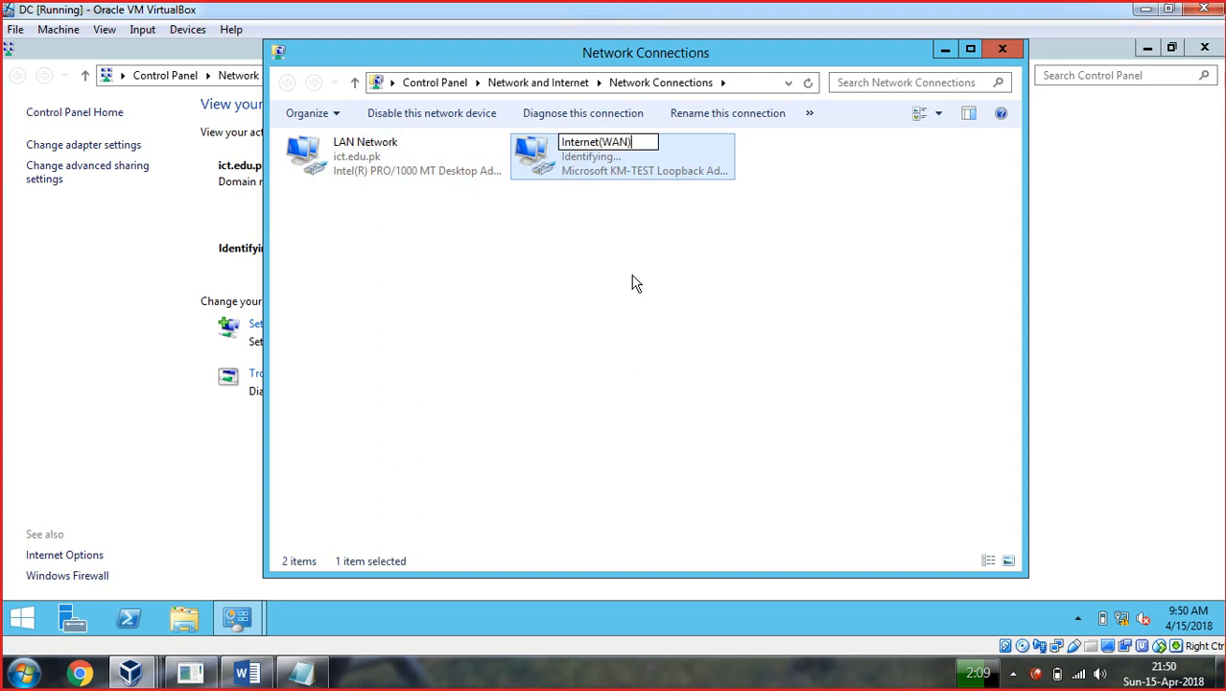
pyautogui.press('Return')
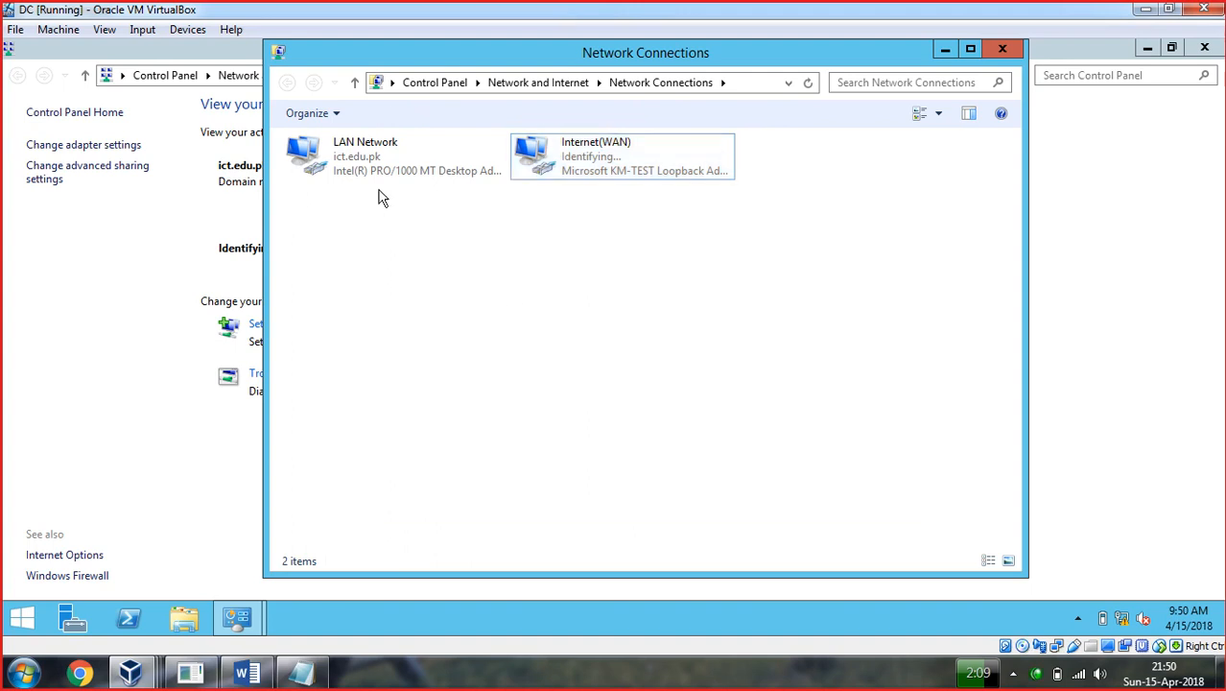
# Give Internet(WAN) static IPv4 200.0.0.100 with mask 255.255.255.0, accepting the empty-DNS warning.
pyautogui.rightClick(595, 164)
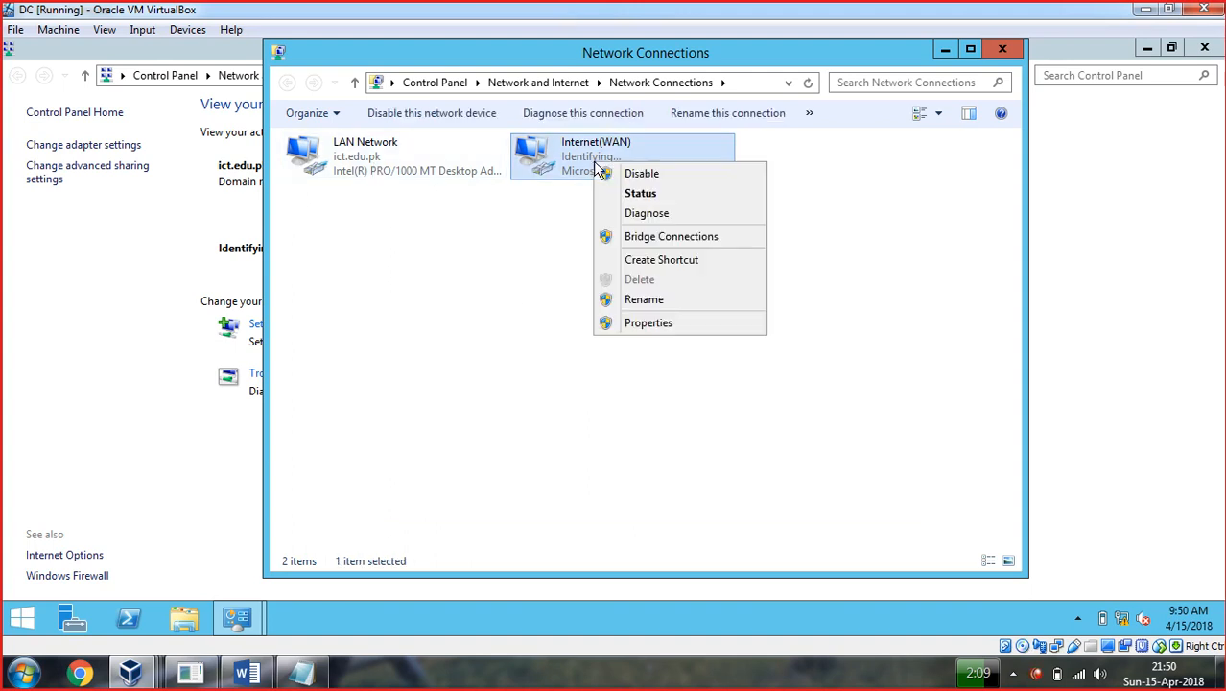
pyautogui.click(659, 334)
pyautogui.doubleClick(484, 378)
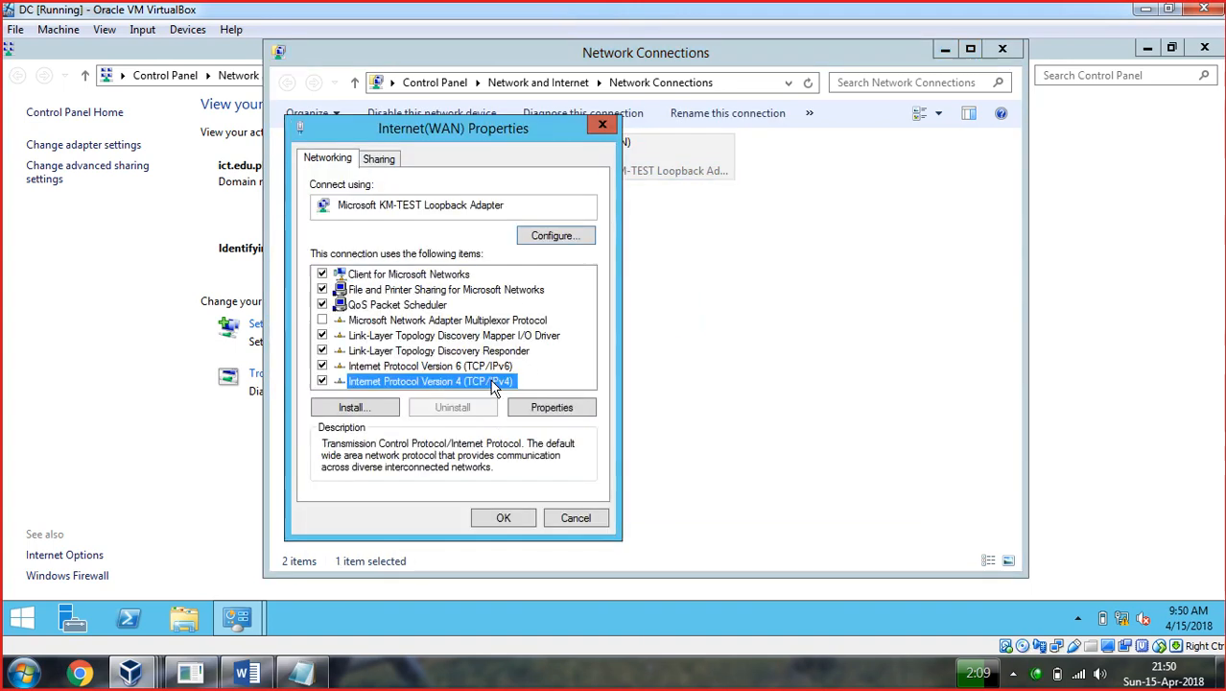
pyautogui.click(419, 326)
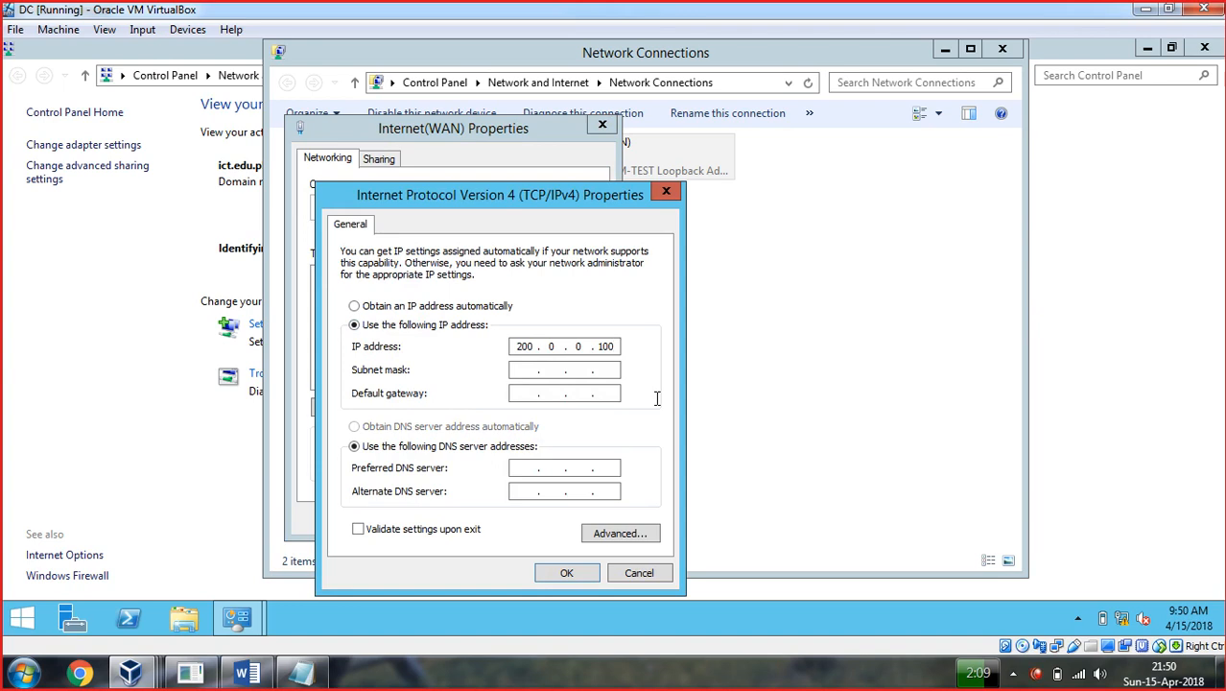
pyautogui.click(555, 371)
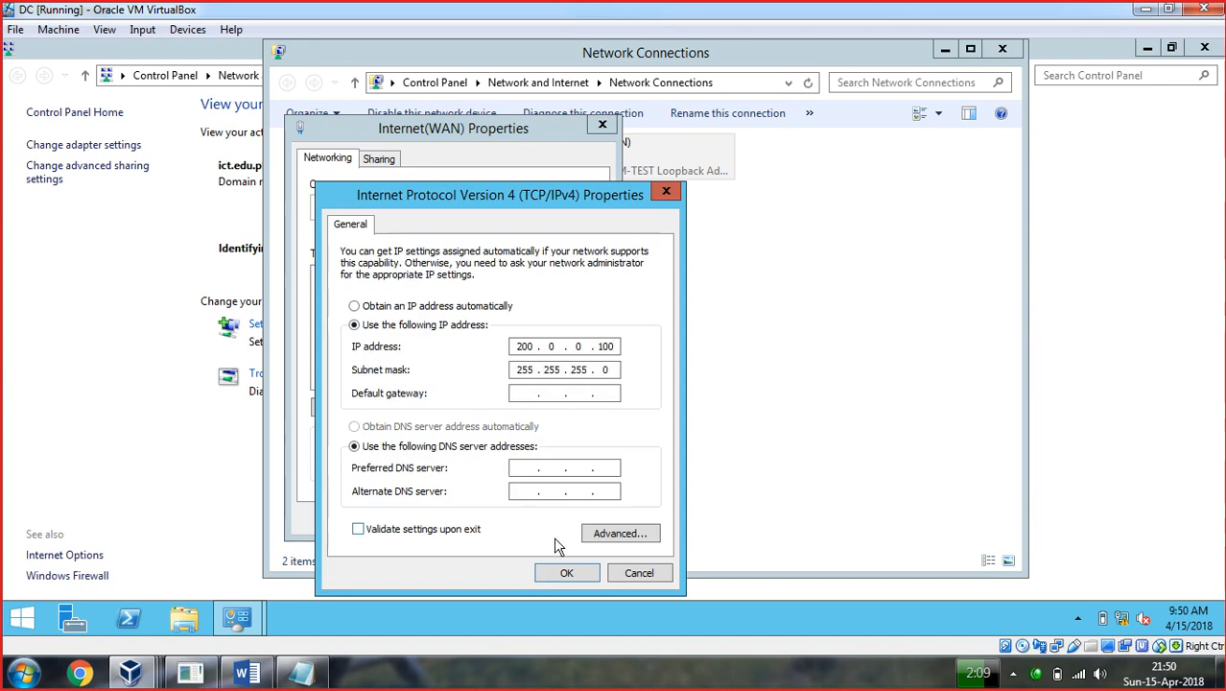
pyautogui.click(566, 573)
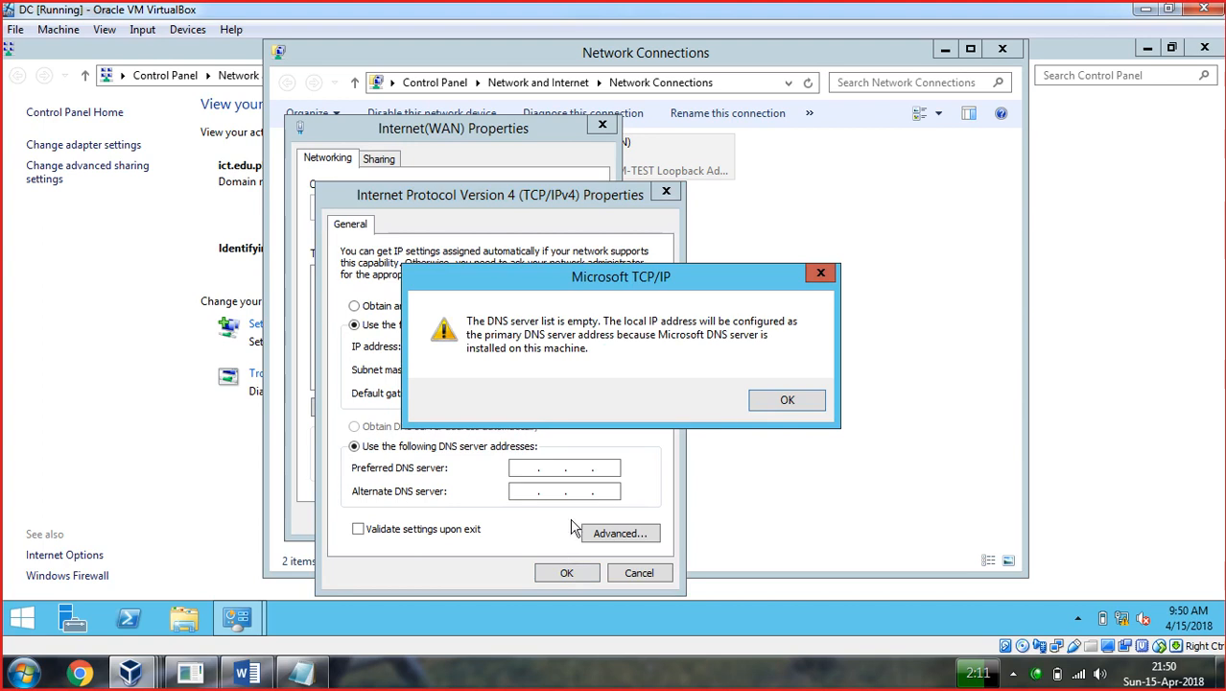
pyautogui.click(771, 399)
pyautogui.click(514, 513)
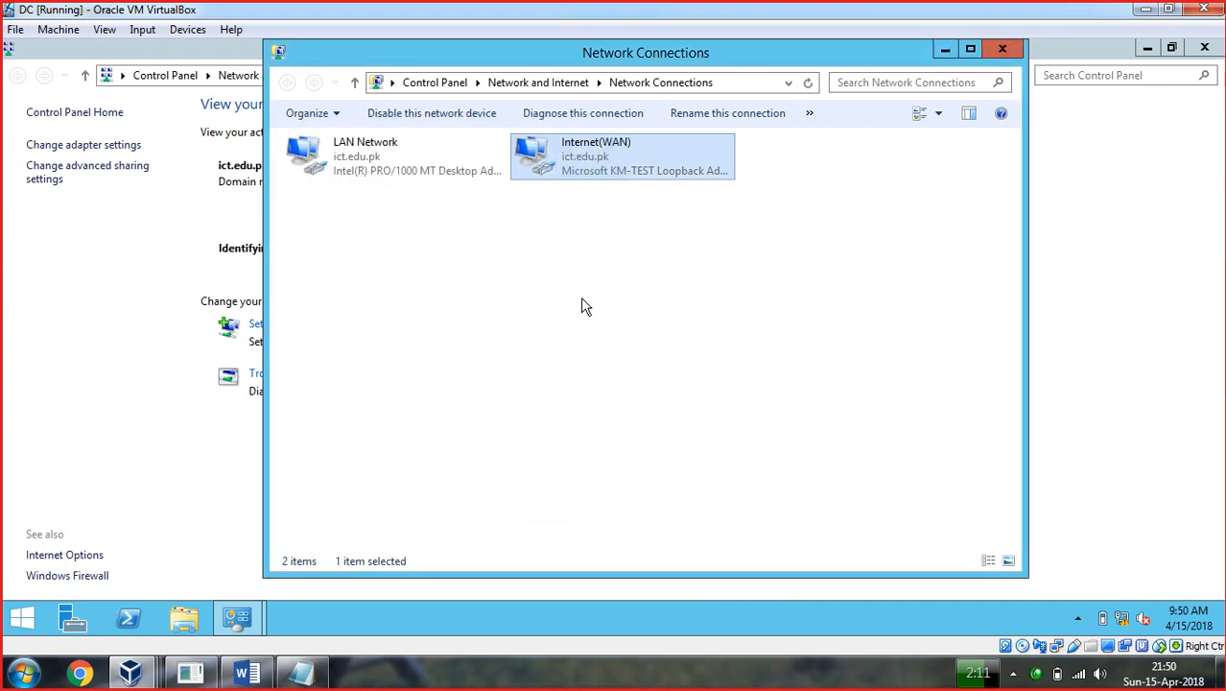
# Close the network windows and launch the Remove Roles and Features wizard from Server Manager.
pyautogui.click(351, 168)
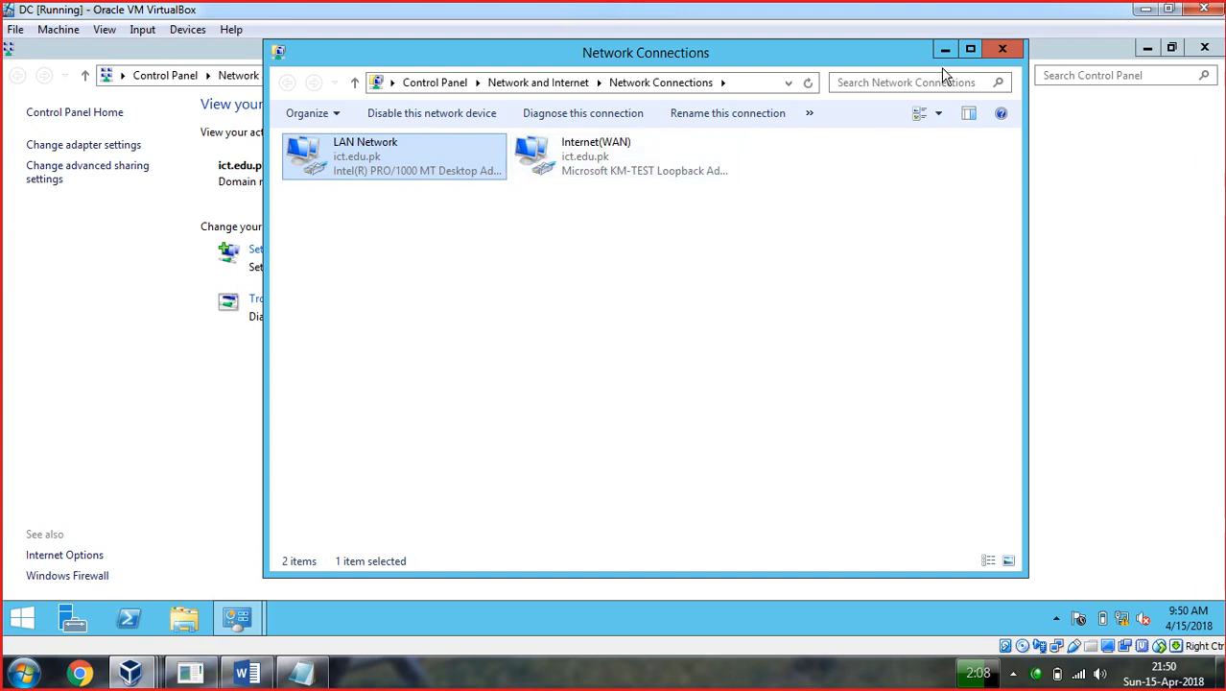
pyautogui.click(1002, 49)
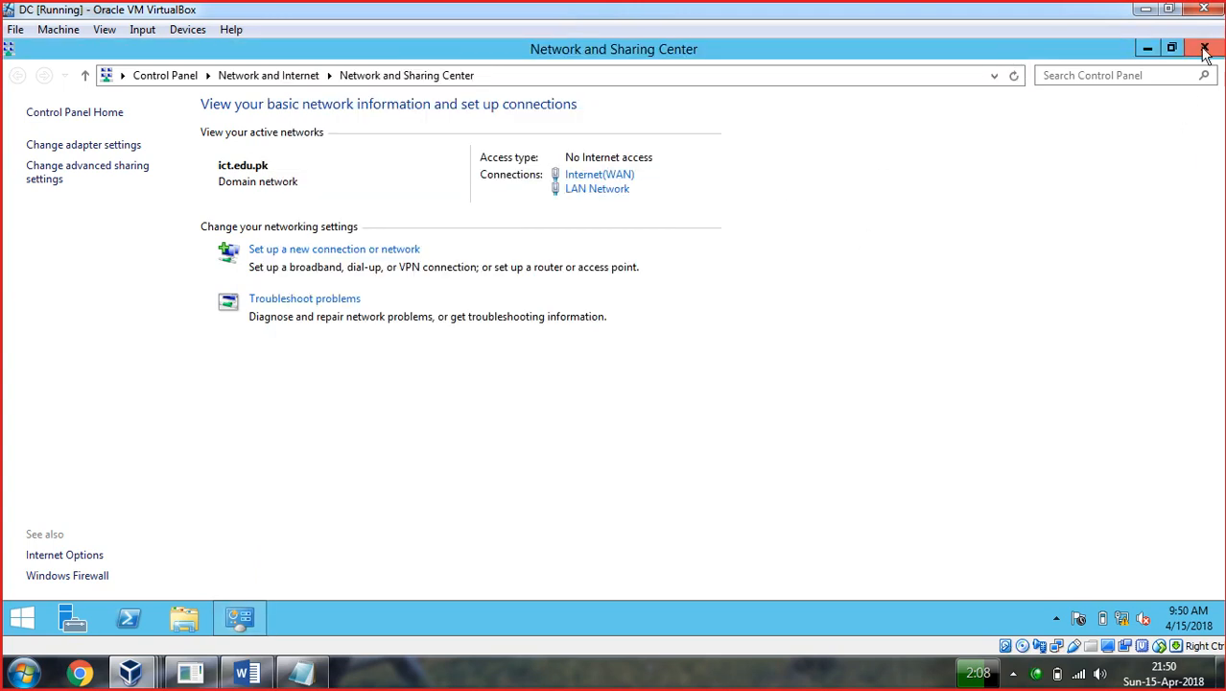
pyautogui.click(1205, 48)
pyautogui.click(69, 624)
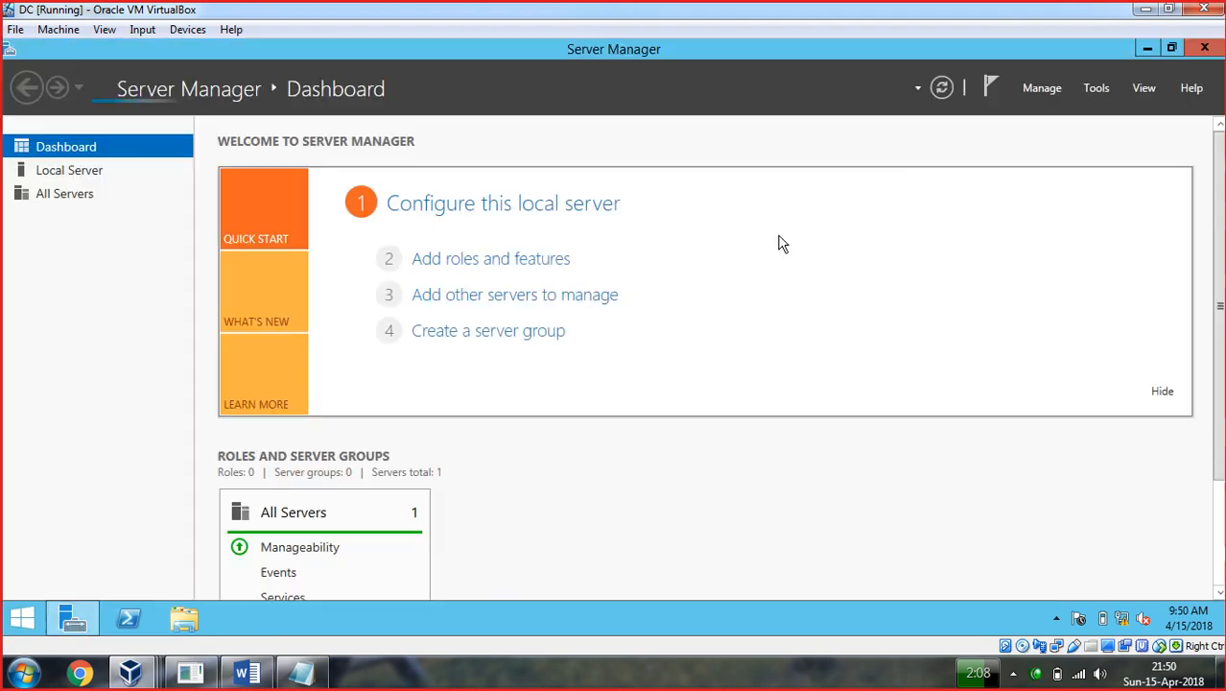
pyautogui.click(1038, 87)
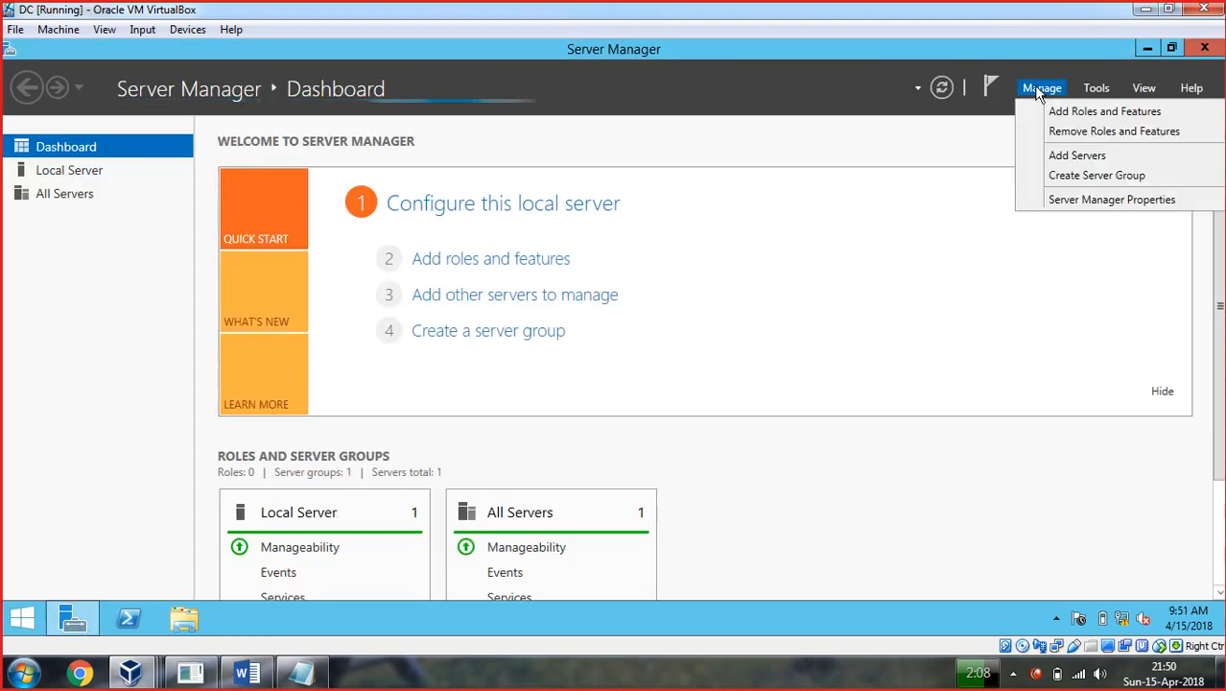
pyautogui.click(1070, 112)
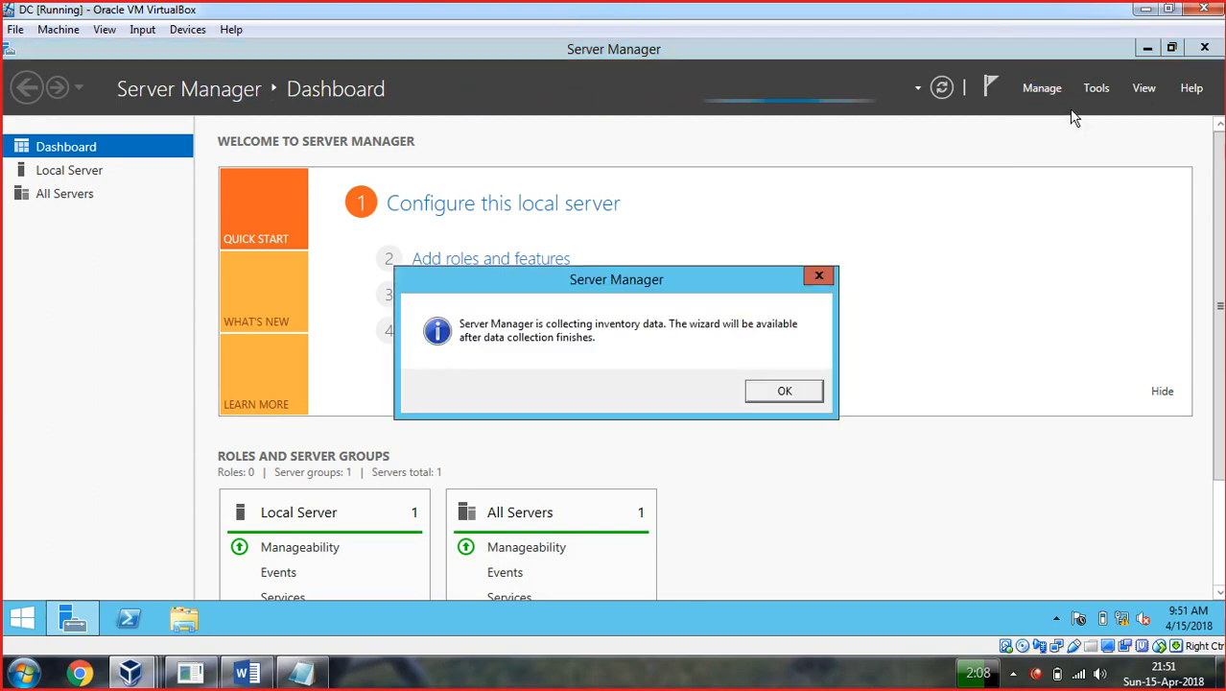
pyautogui.click(791, 393)
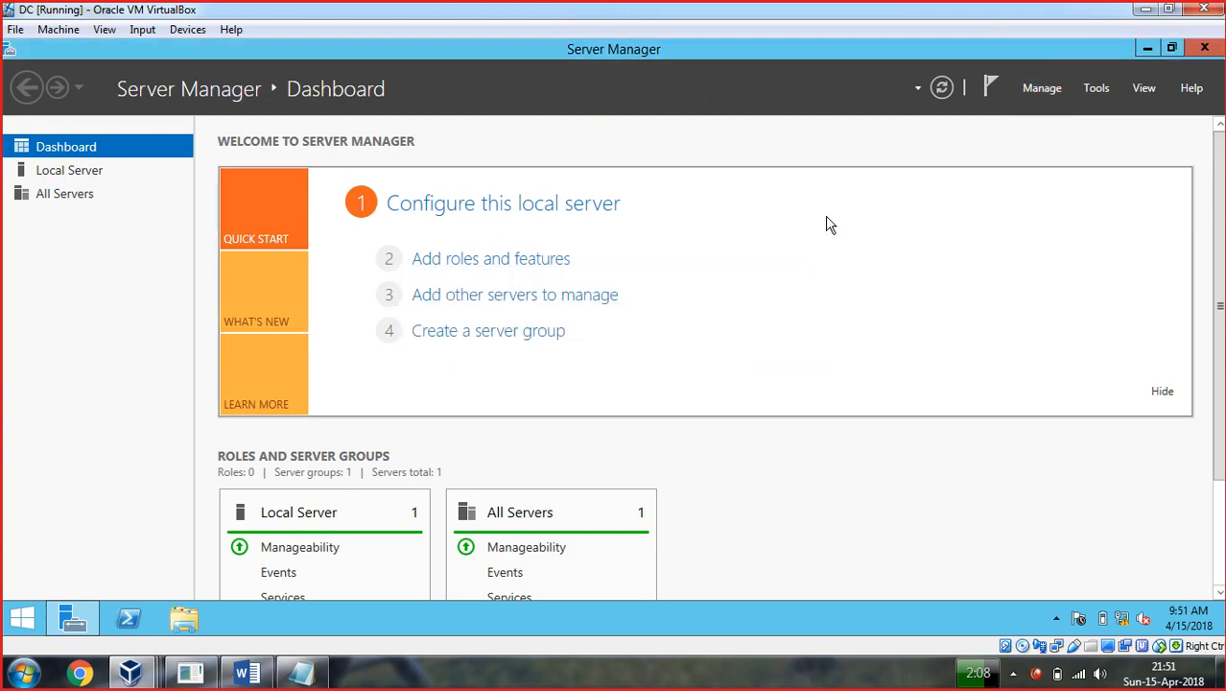
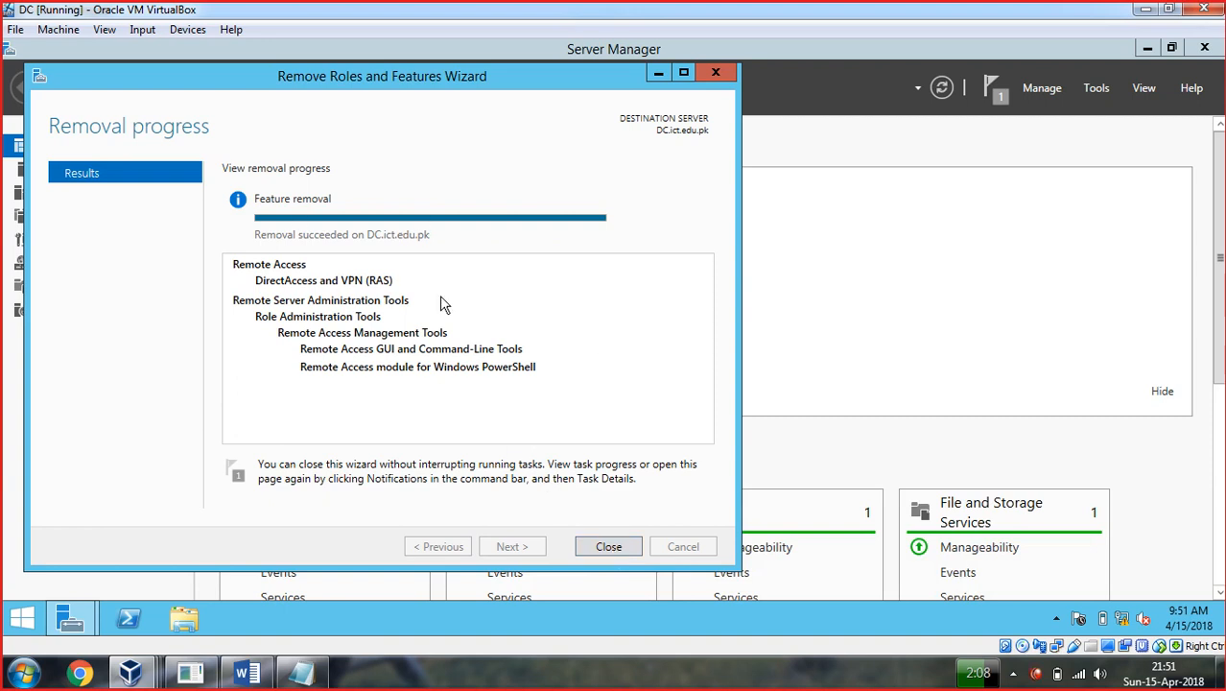
# Close the removal wizard and start Add Roles and Features, role-based, targeting DC.ict.edu.pk.
pyautogui.click(609, 547)
pyautogui.click(995, 100)
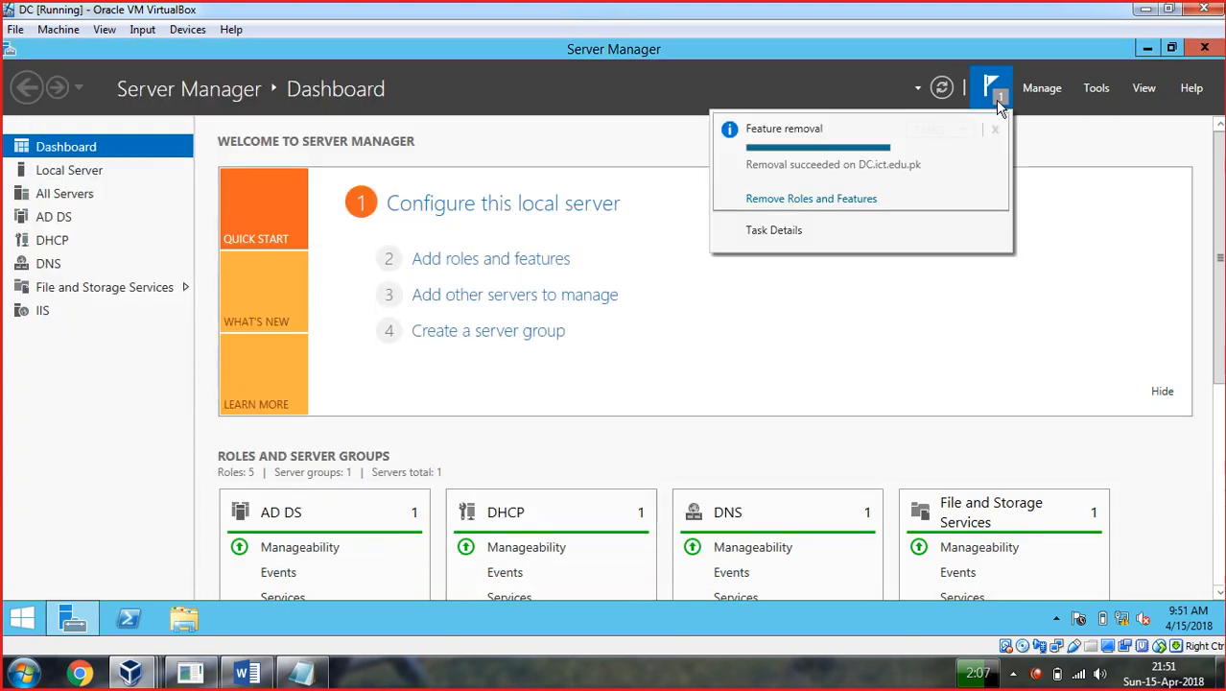
pyautogui.click(1041, 89)
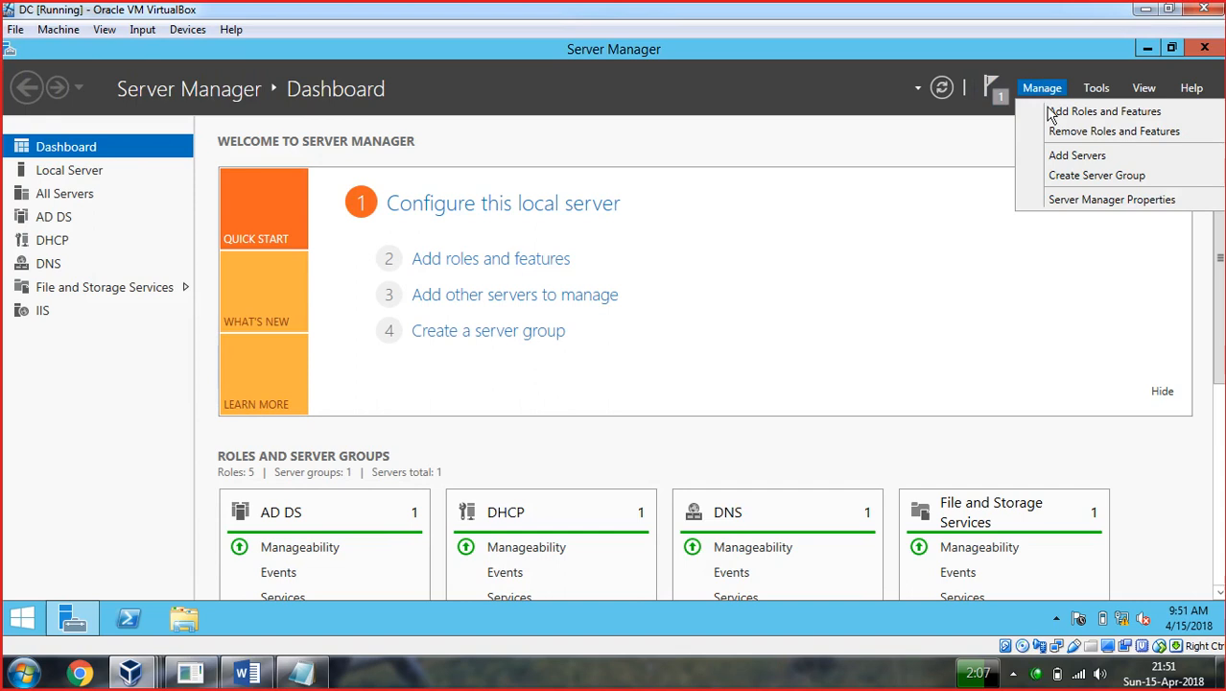
pyautogui.click(1060, 113)
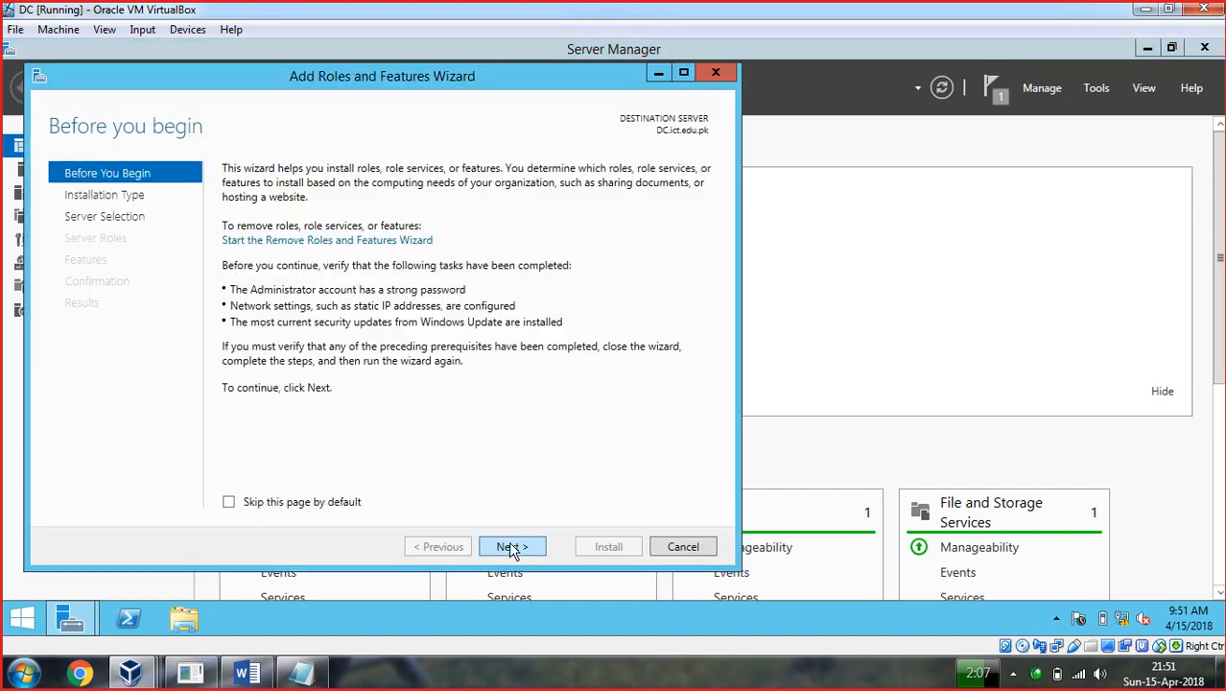
pyautogui.click(509, 551)
pyautogui.click(510, 550)
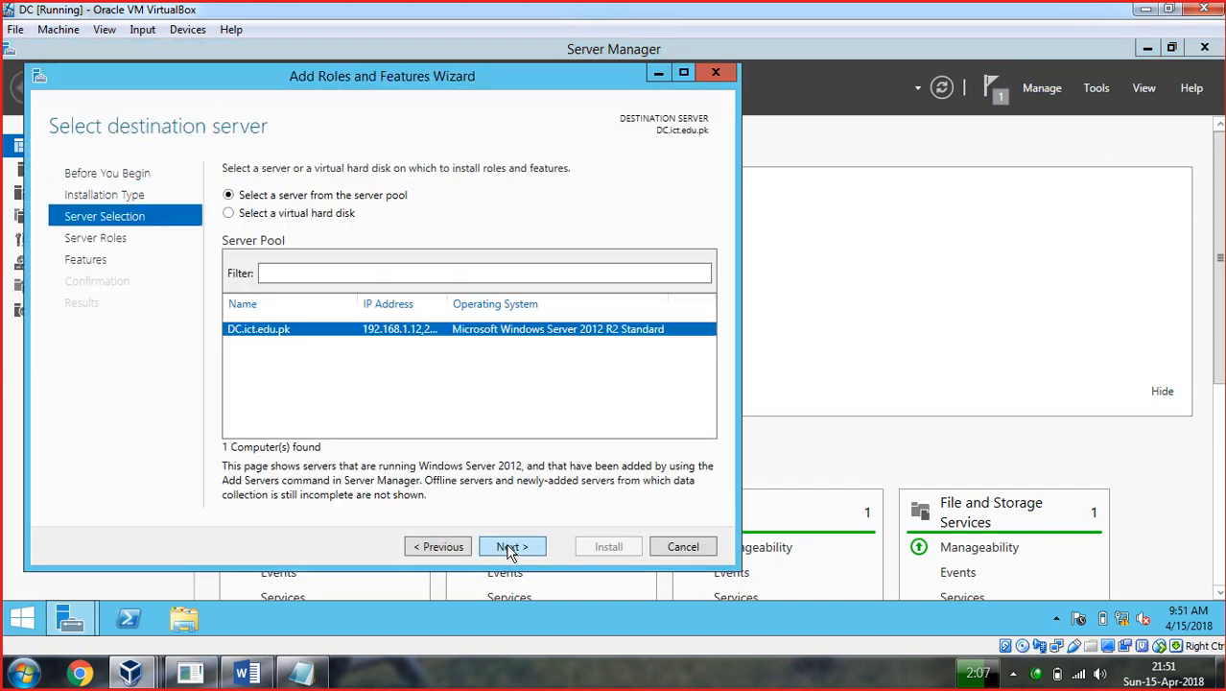
pyautogui.click(510, 549)
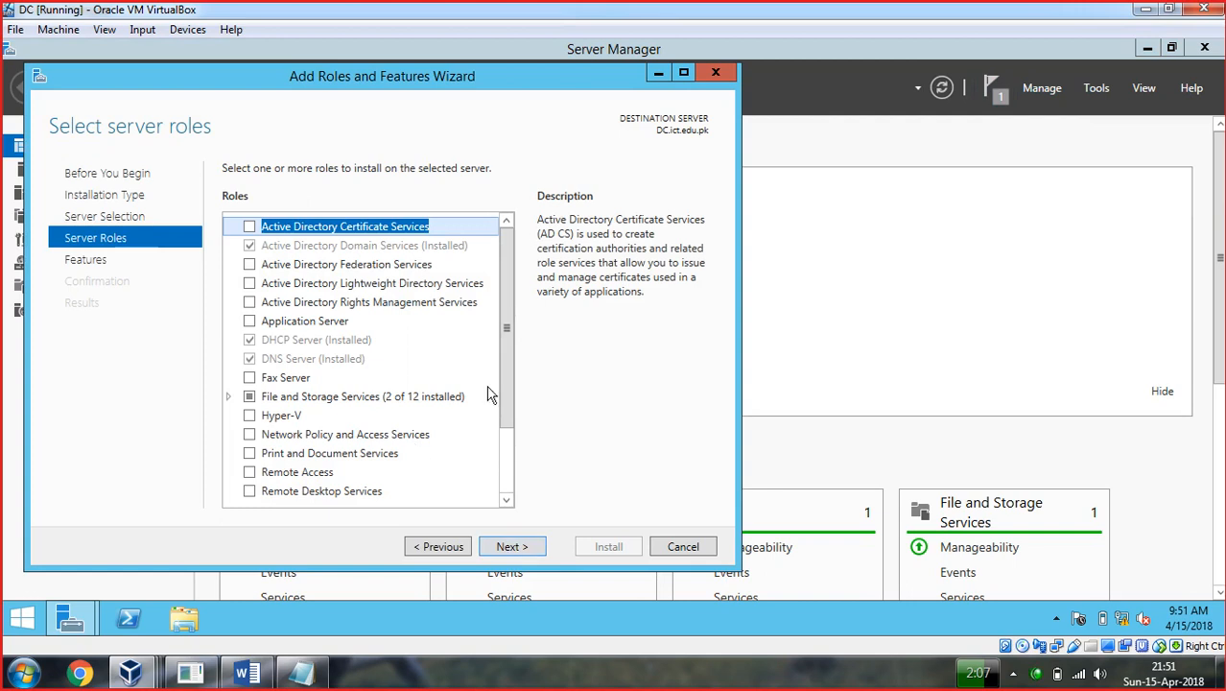
# Tick the Remote Access role and advance past Features to its role services.
pyautogui.moveTo(508, 390); pyautogui.dragTo(508, 441)
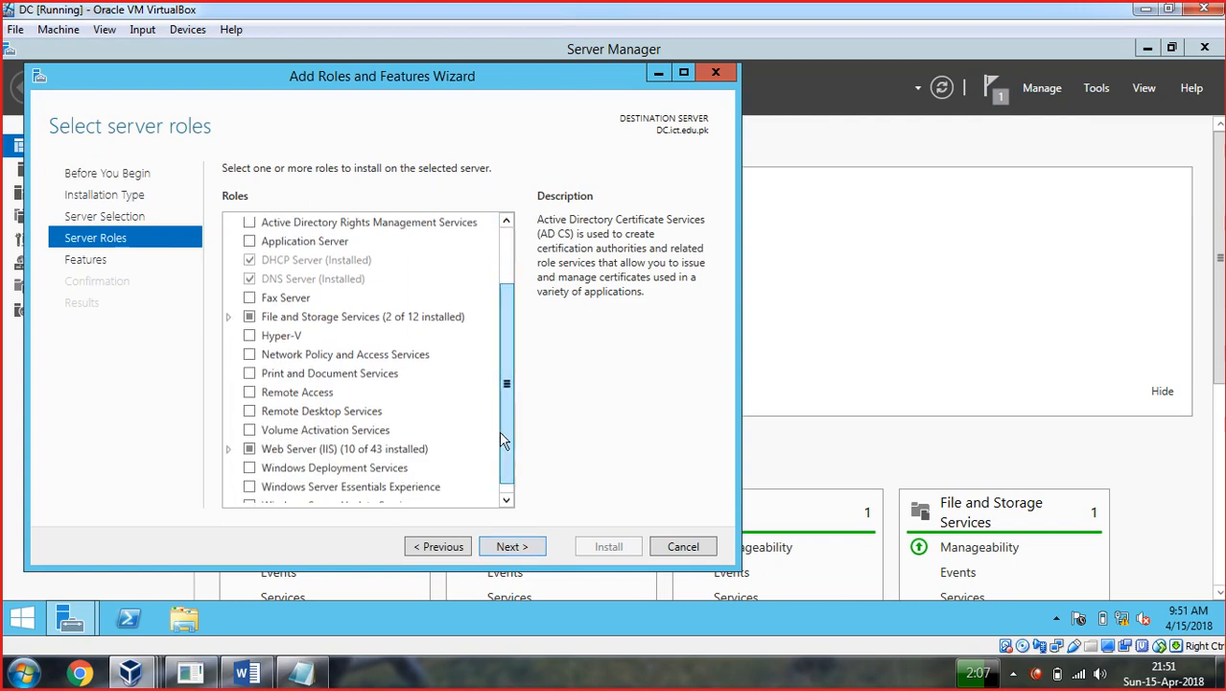
pyautogui.click(254, 397)
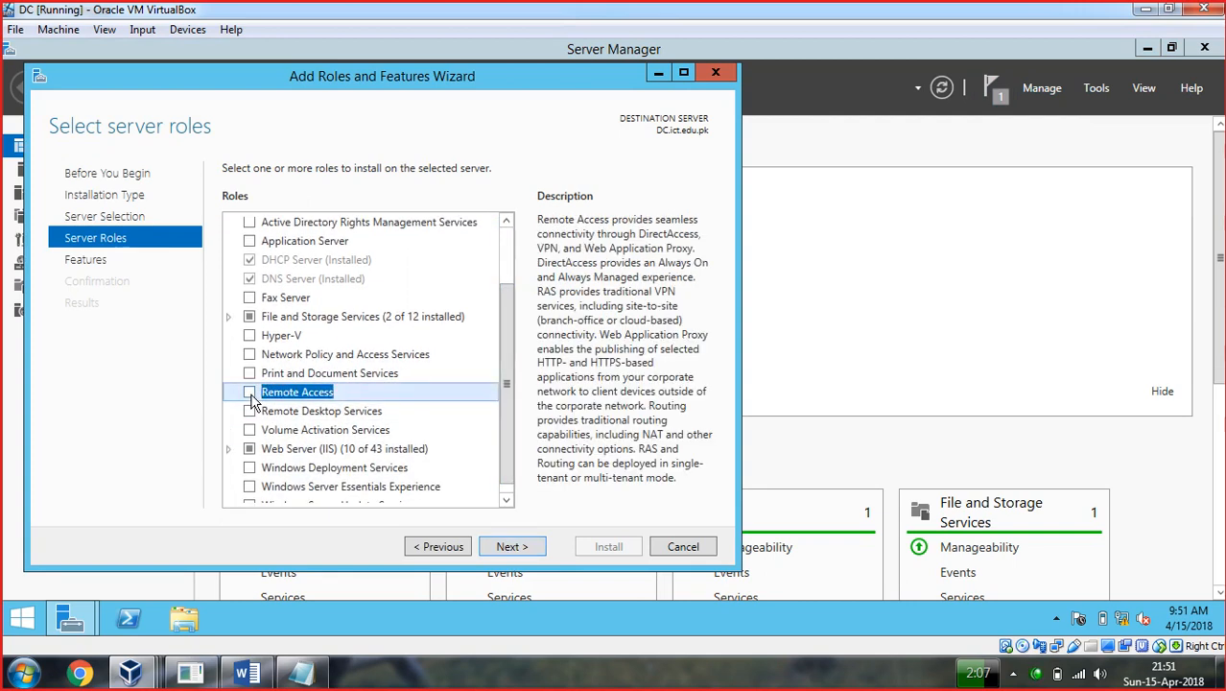
pyautogui.click(514, 549)
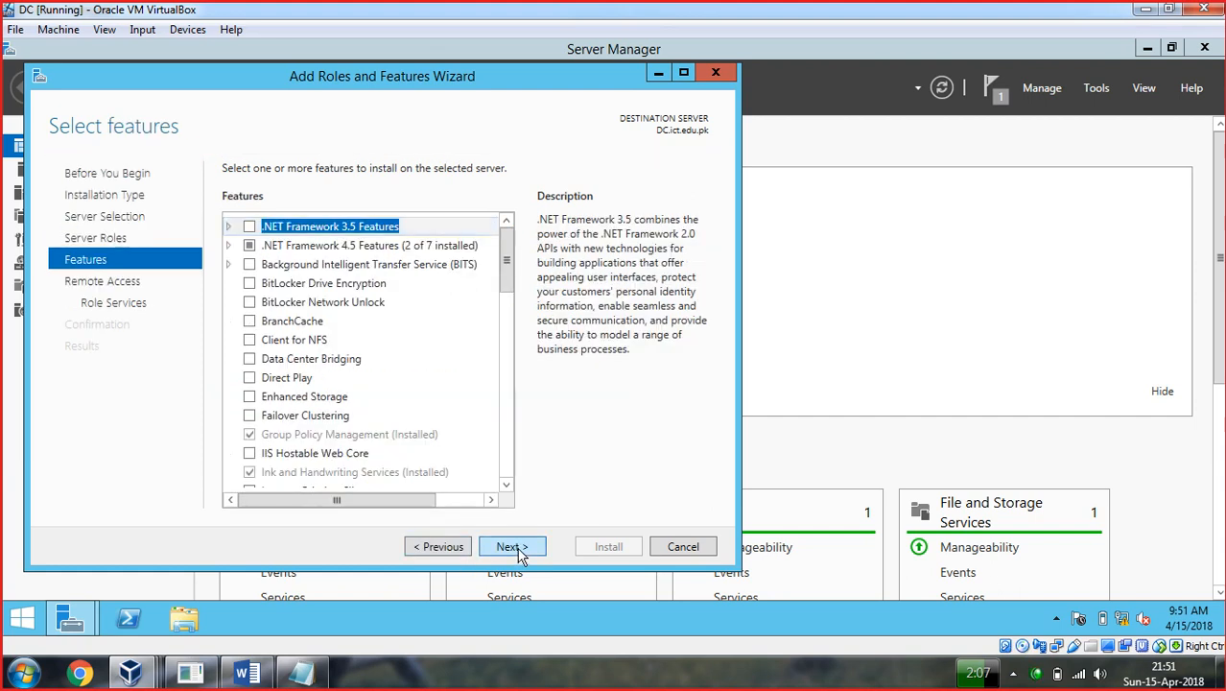
pyautogui.click(519, 551)
pyautogui.click(511, 547)
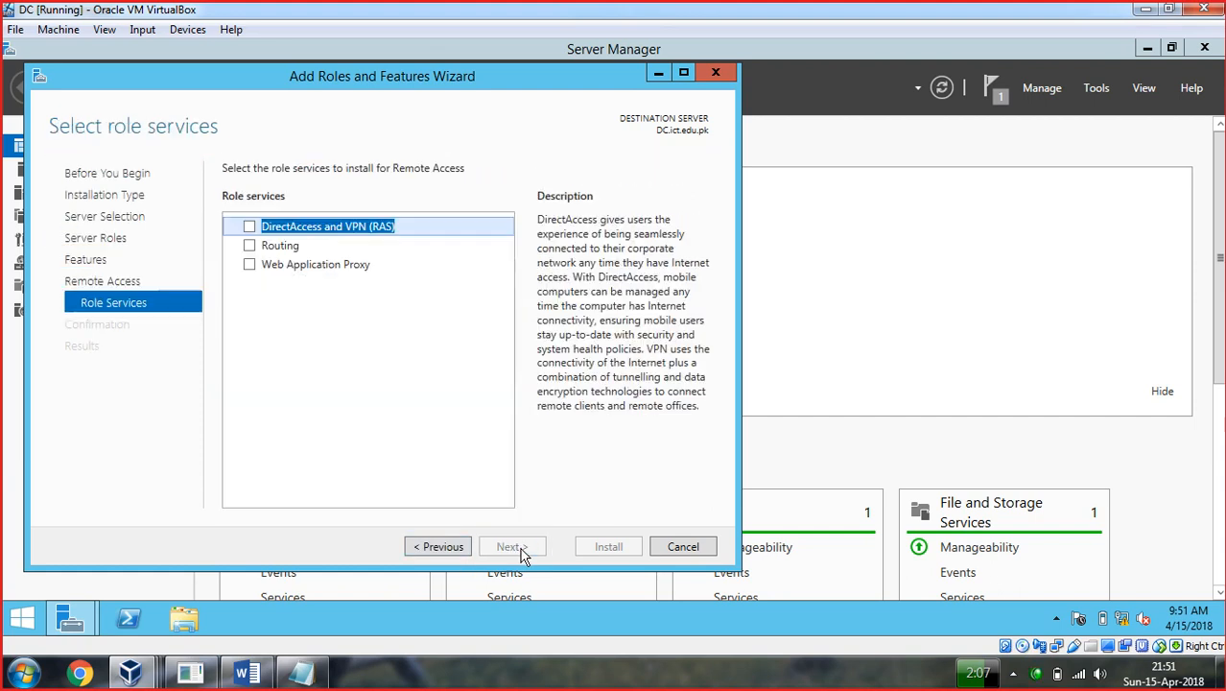
# Select DirectAccess and VPN (RAS) with its management tools, allow automatic restarts, and install.
pyautogui.click(250, 248)
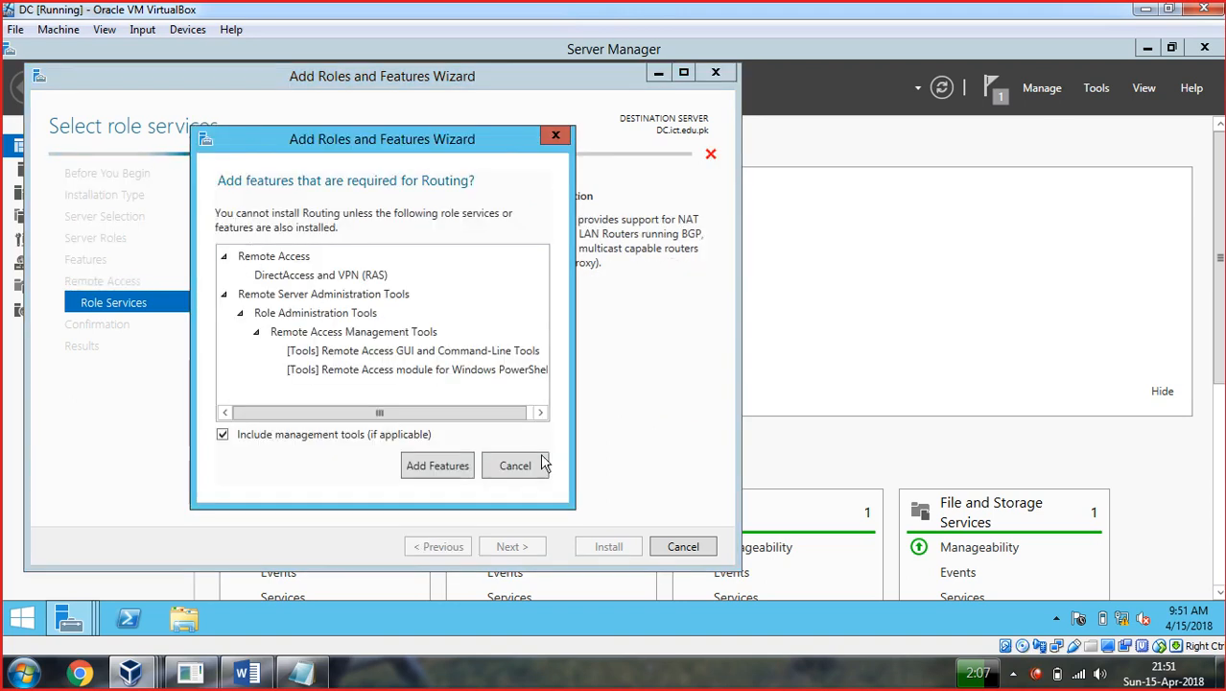
pyautogui.click(513, 467)
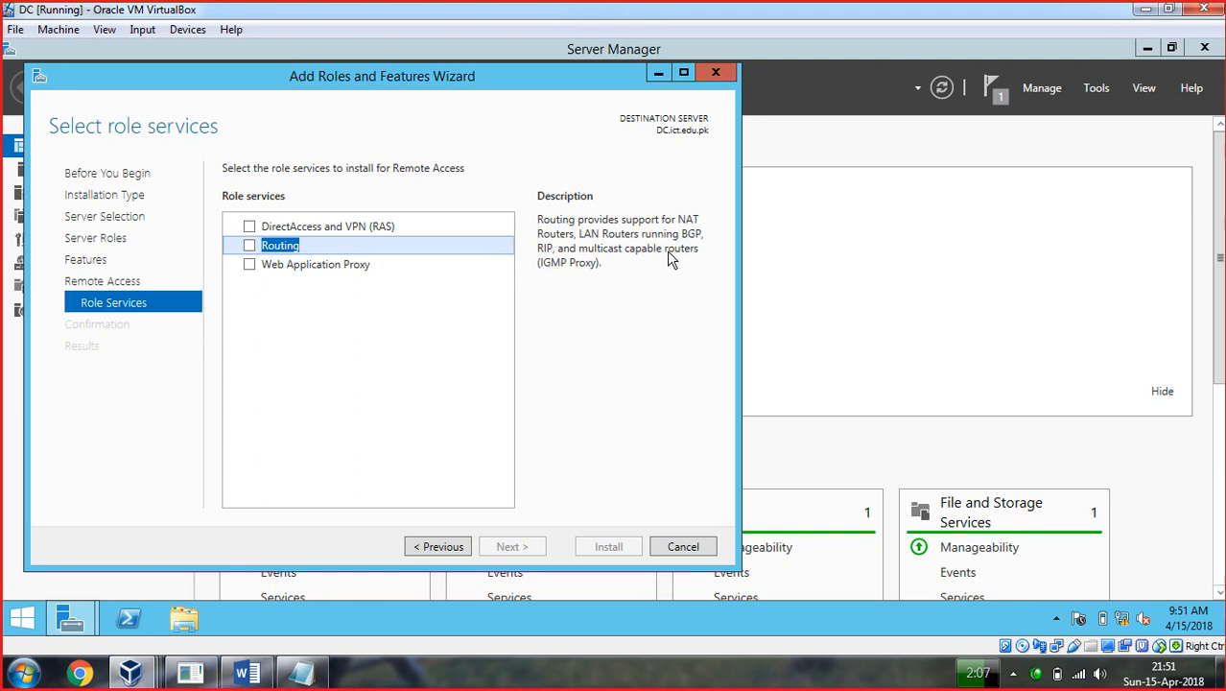
pyautogui.click(251, 229)
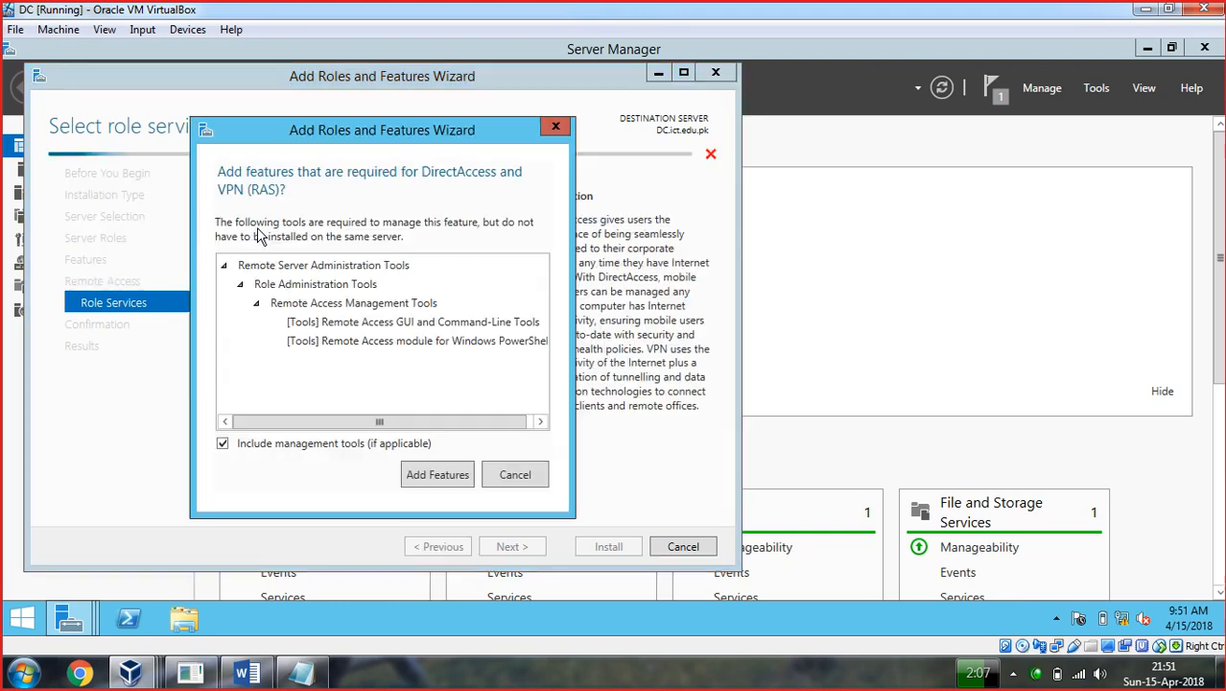
pyautogui.click(425, 479)
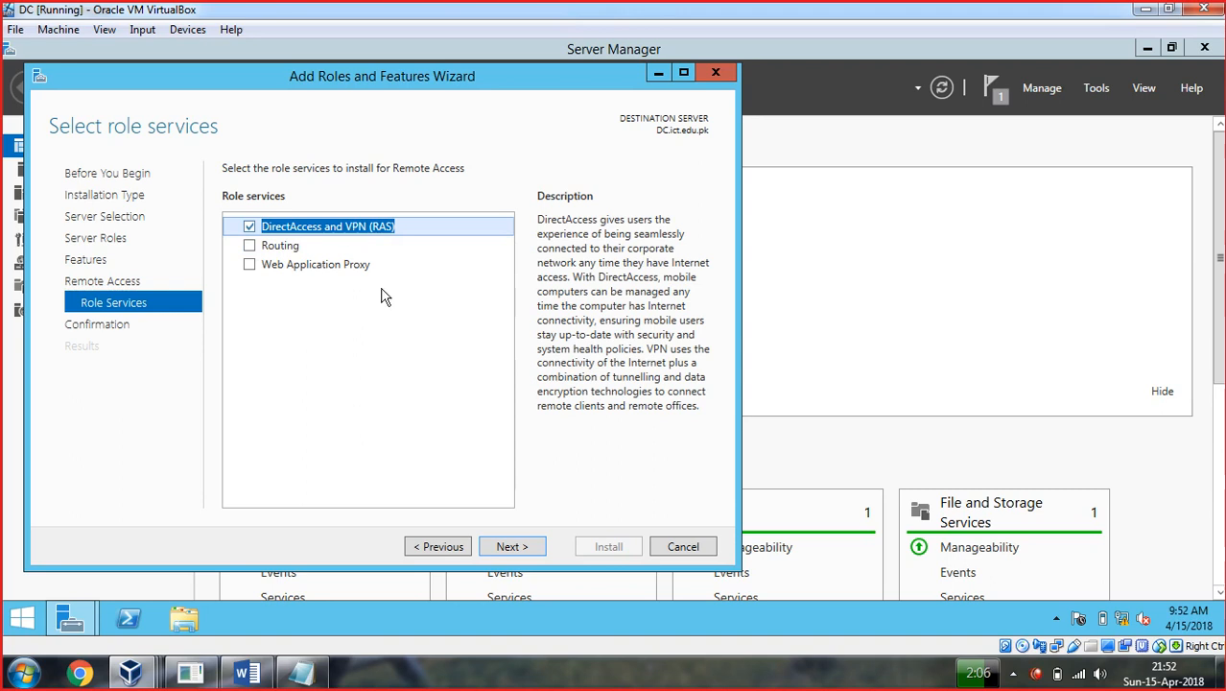
pyautogui.click(513, 555)
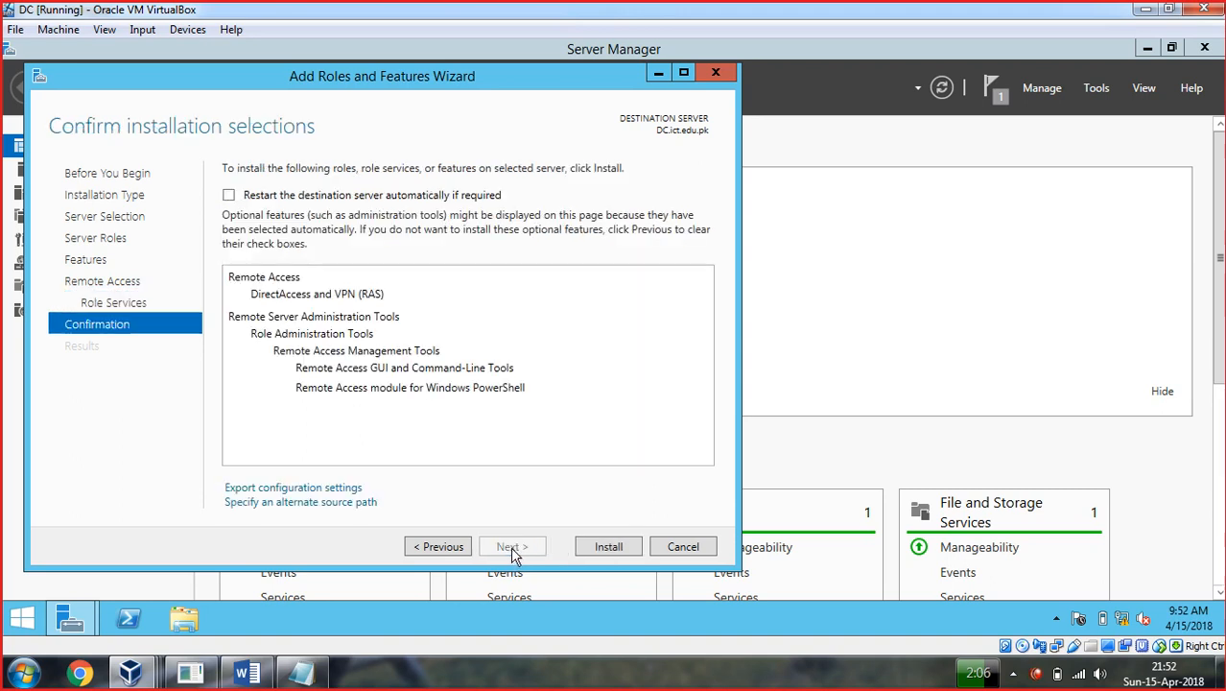
pyautogui.click(230, 196)
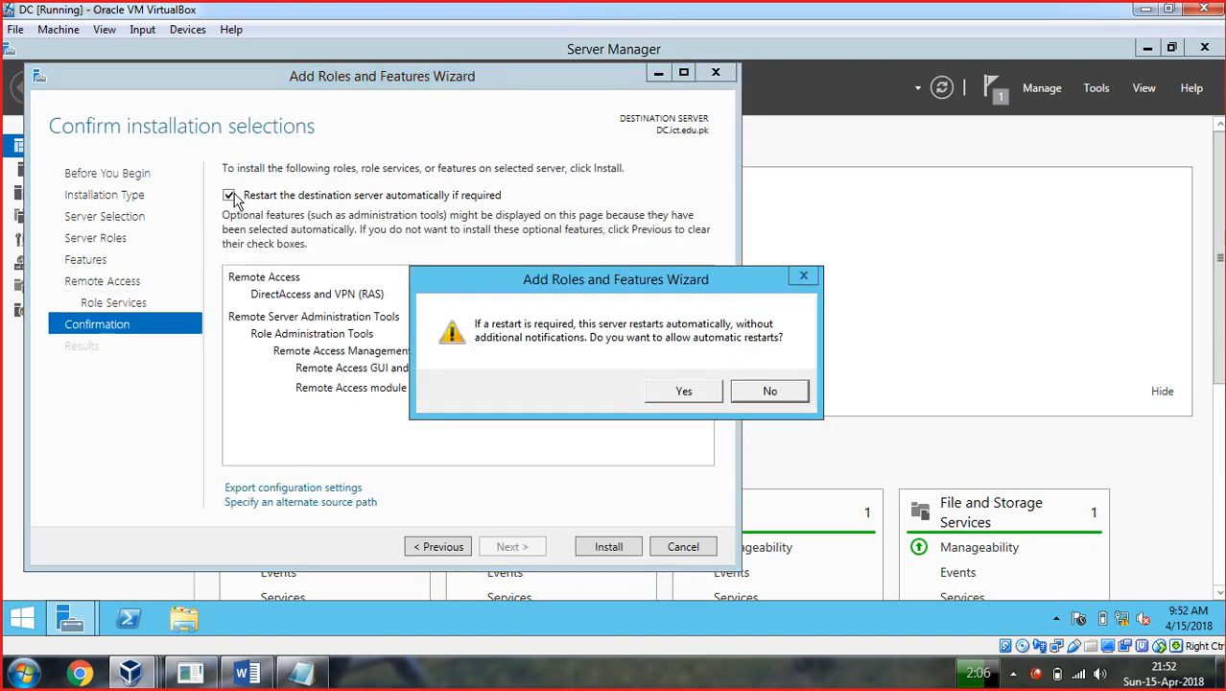
pyautogui.click(679, 392)
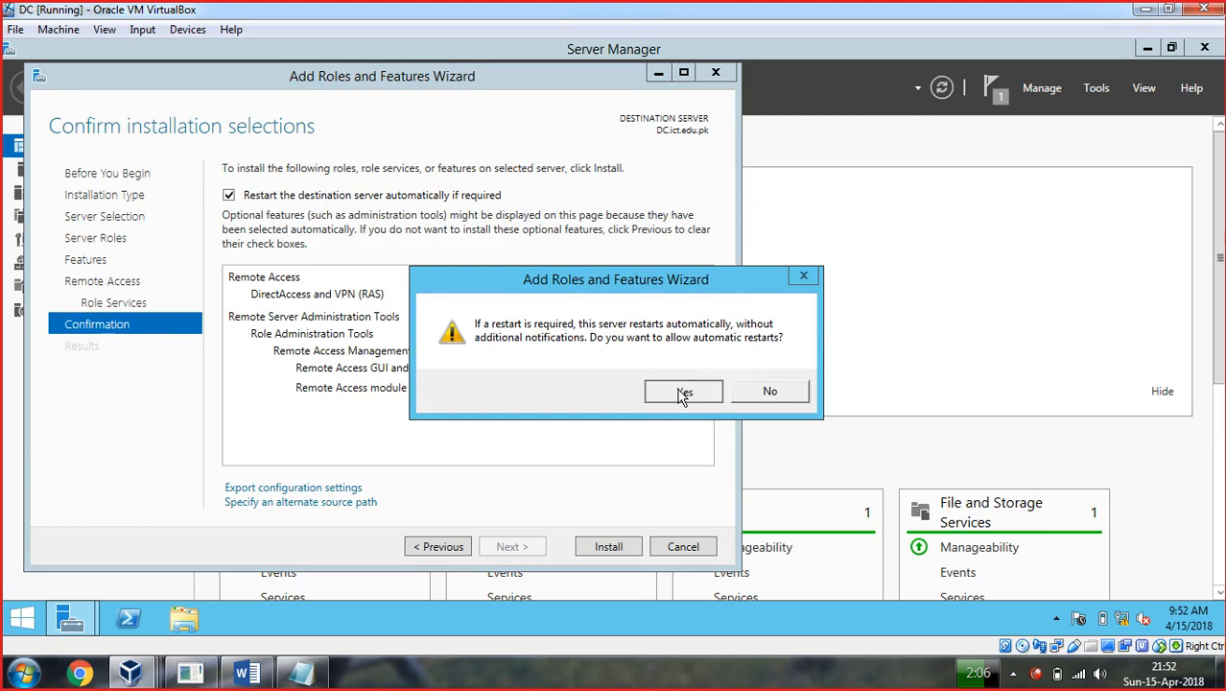
pyautogui.click(610, 551)
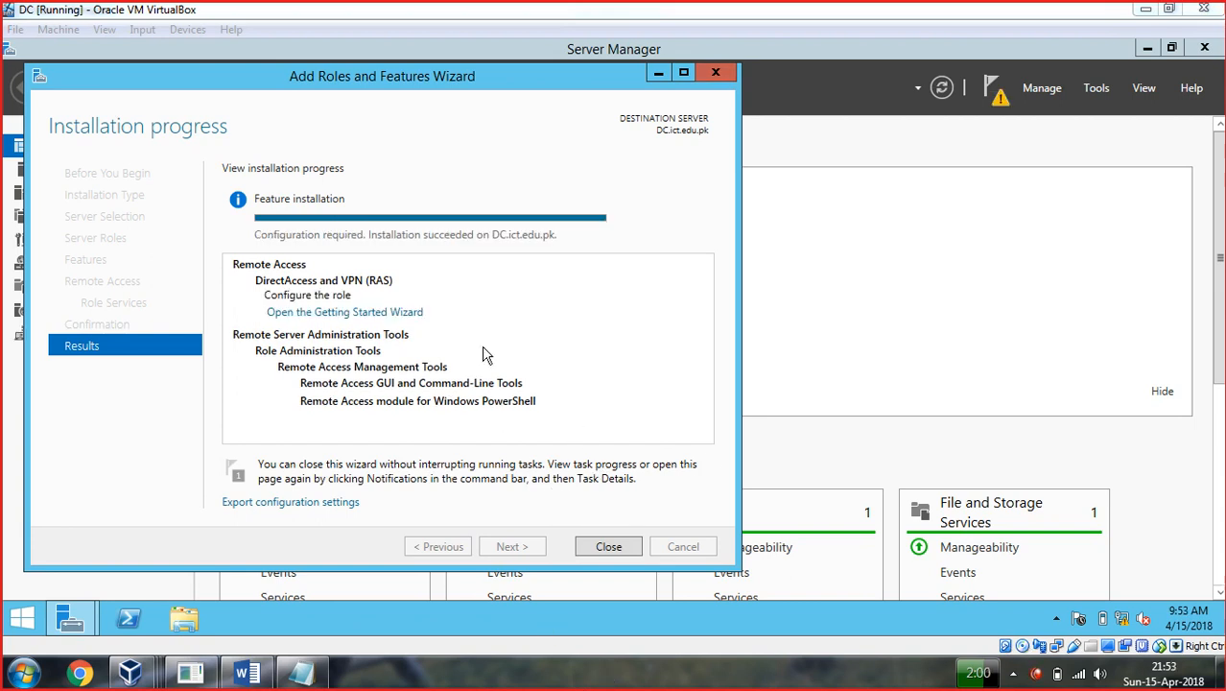
# Run the Remote Access Getting Started Wizard and choose Deploy VPN only.
pyautogui.click(333, 315)
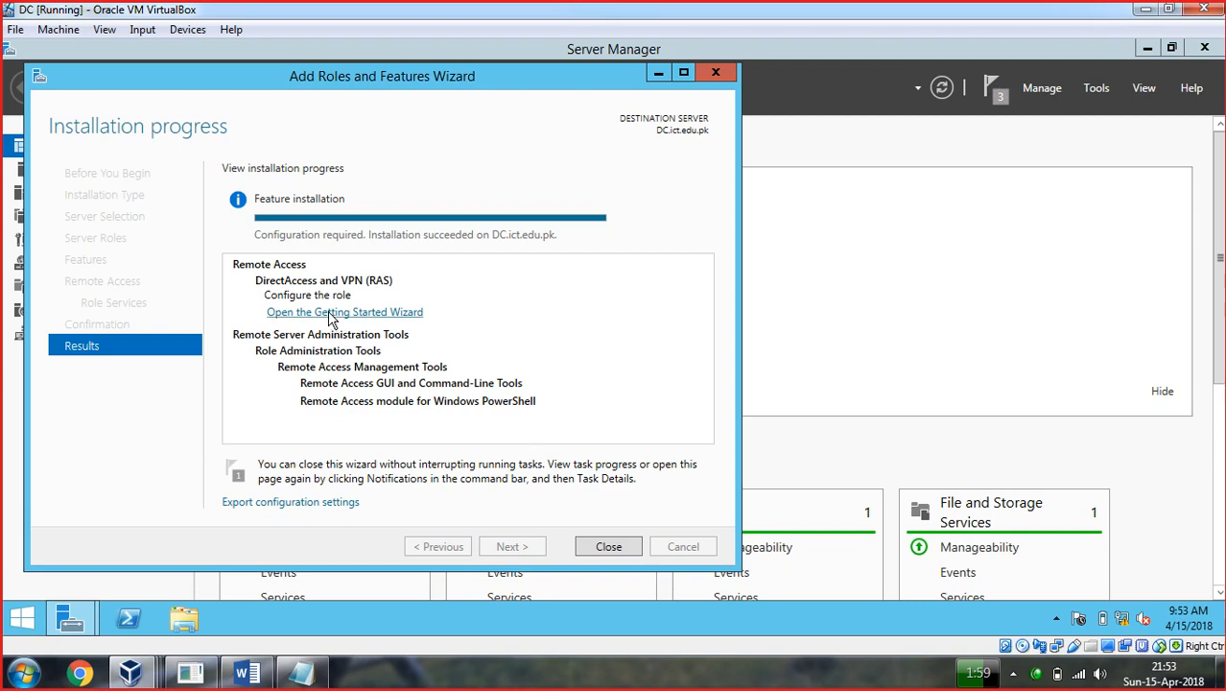
pyautogui.click(331, 314)
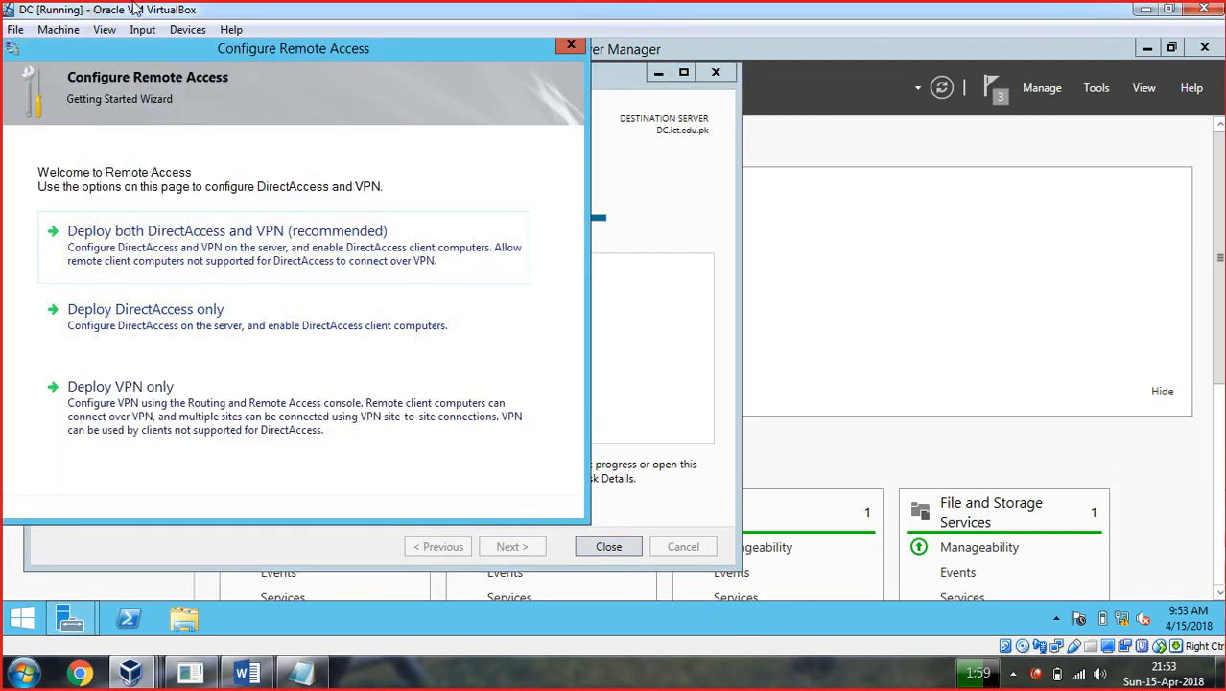
pyautogui.moveTo(340, 54); pyautogui.dragTo(564, 55)
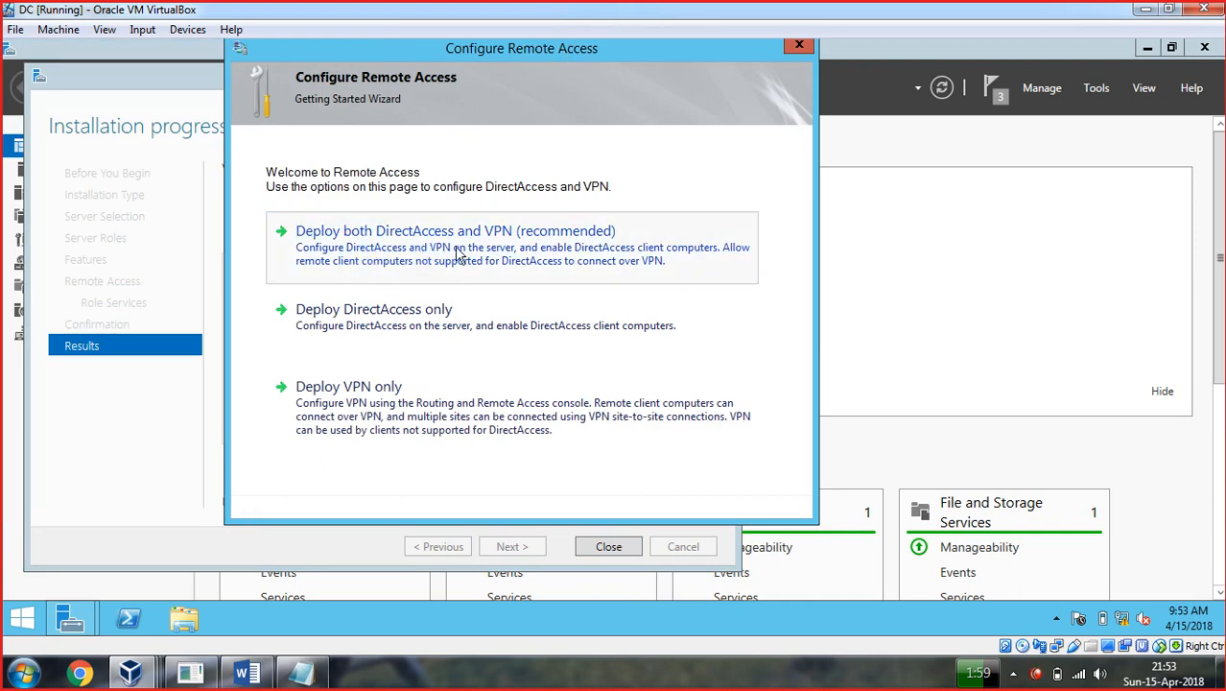
pyautogui.click(357, 403)
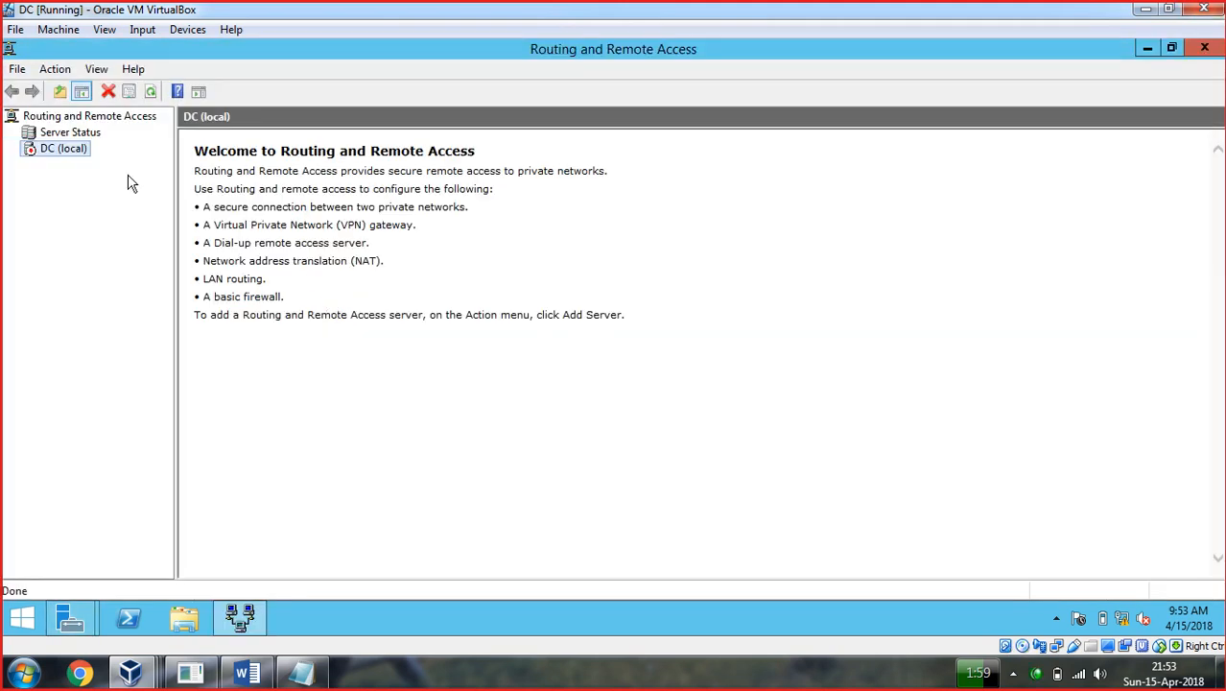
# Close the RRAS console, installation wizard and getting-started wizard, then review notifications.
pyautogui.click(1204, 47)
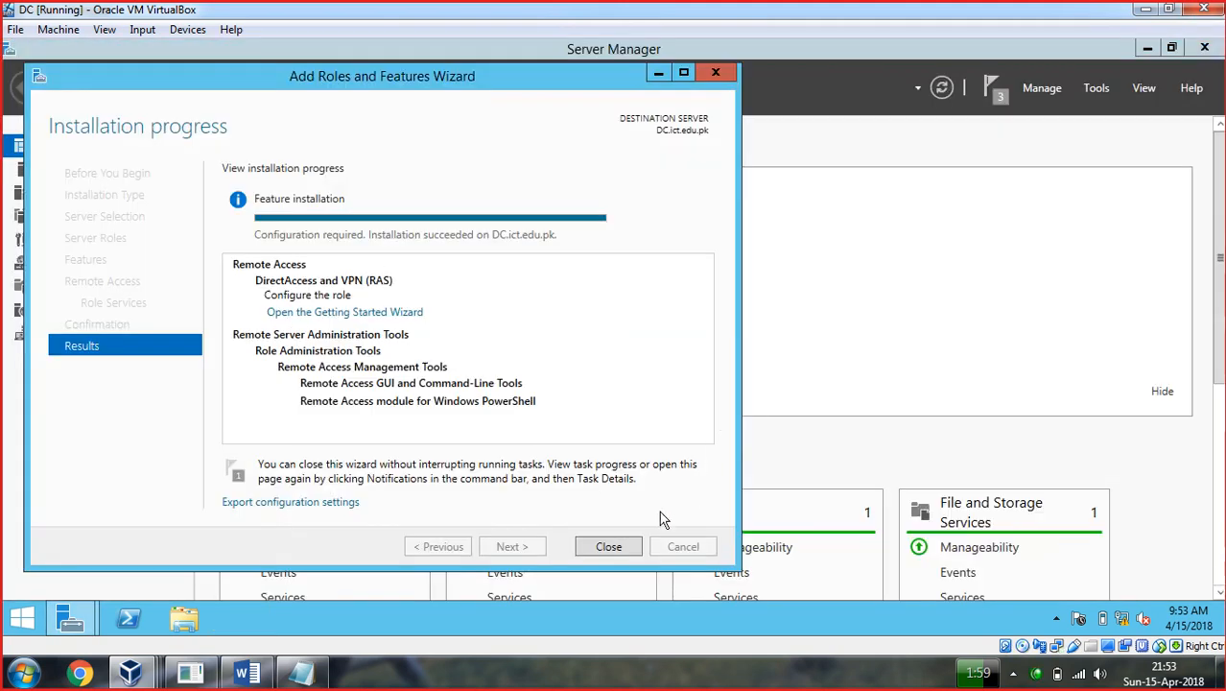
pyautogui.click(612, 552)
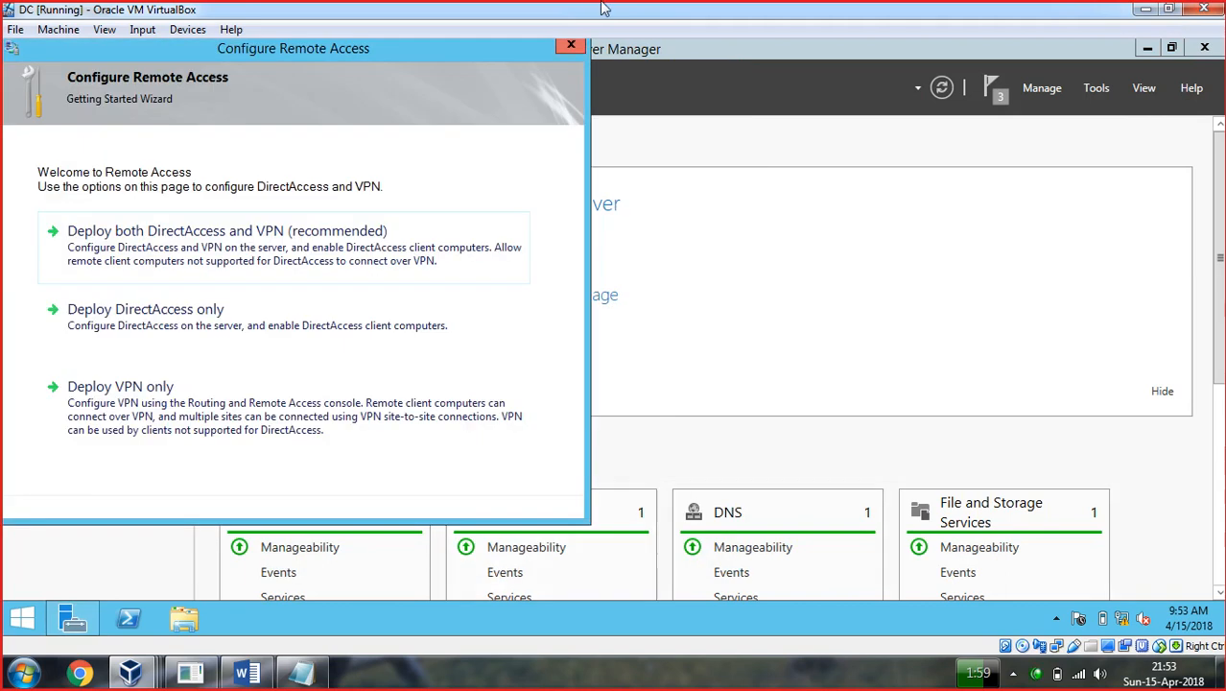
pyautogui.click(571, 47)
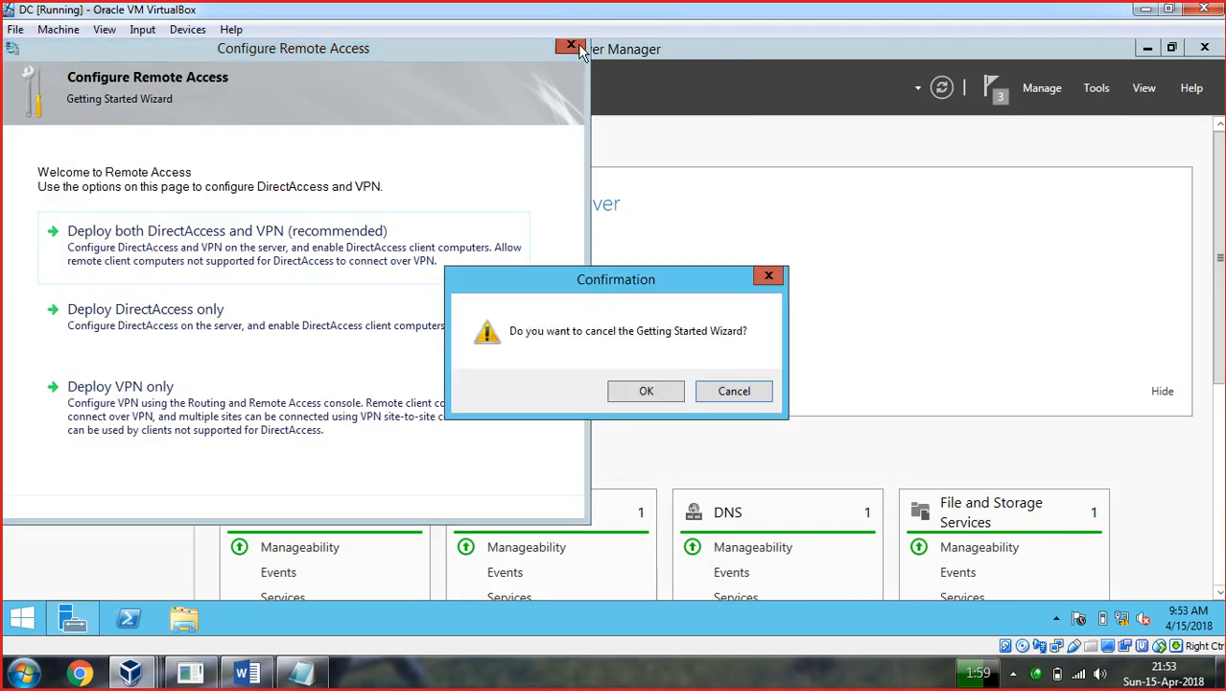
pyautogui.click(636, 385)
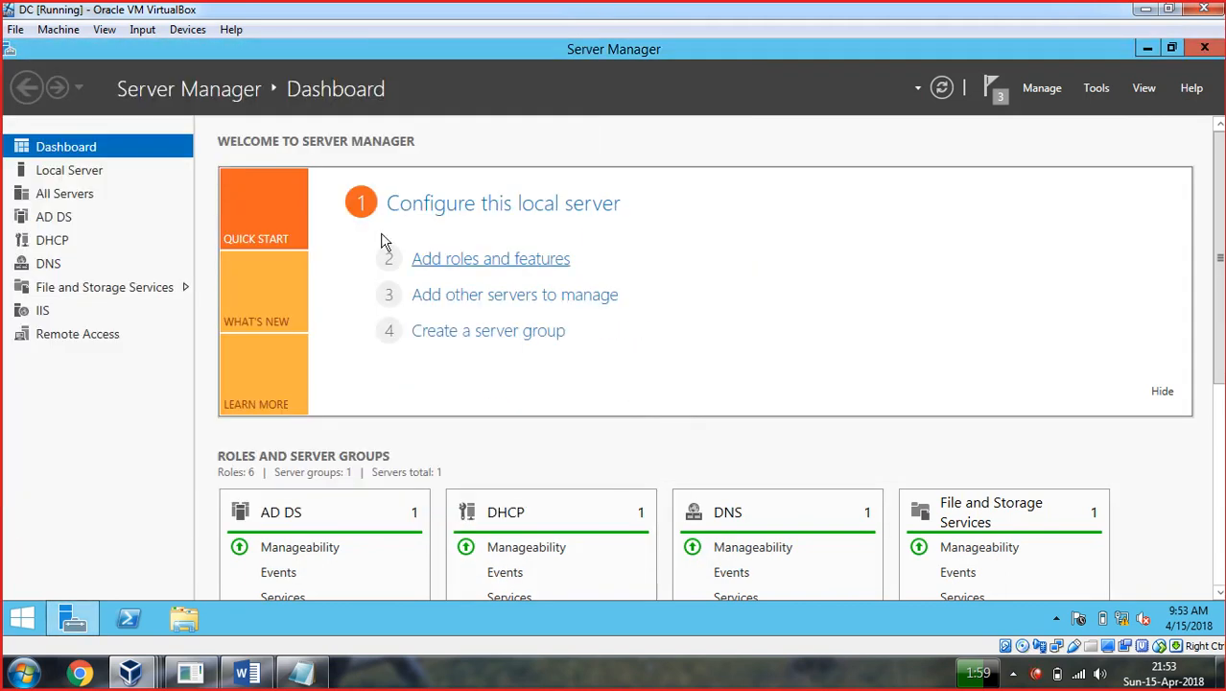
pyautogui.click(993, 94)
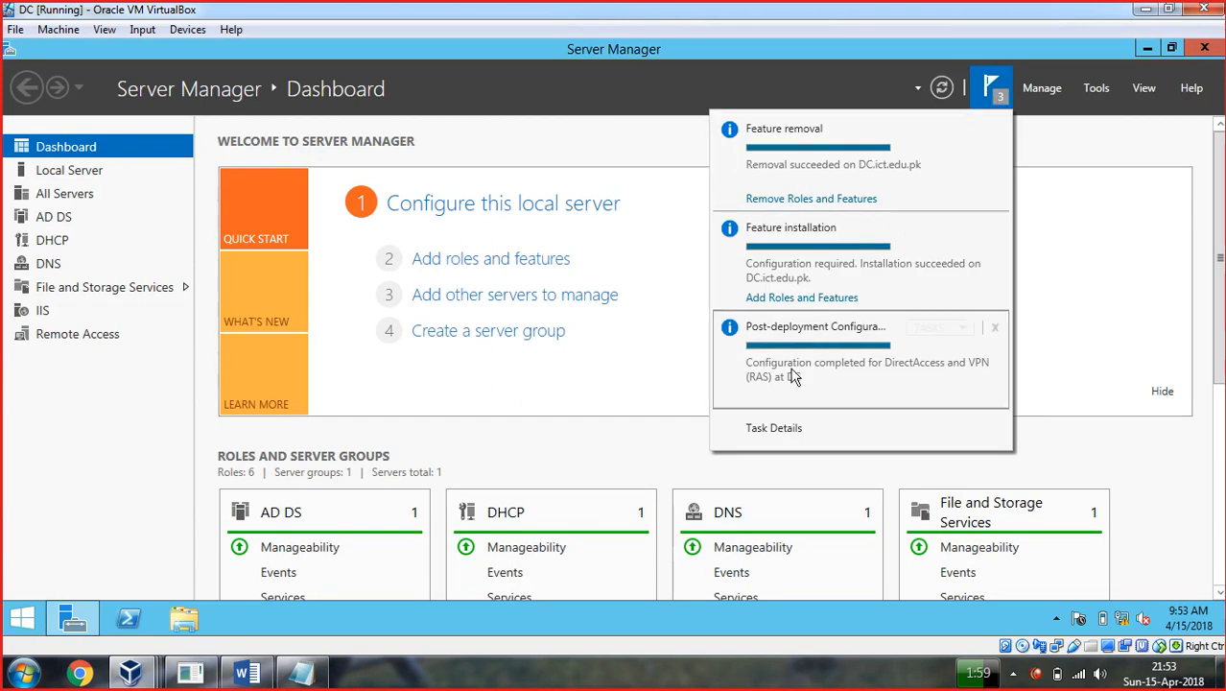
pyautogui.click(664, 365)
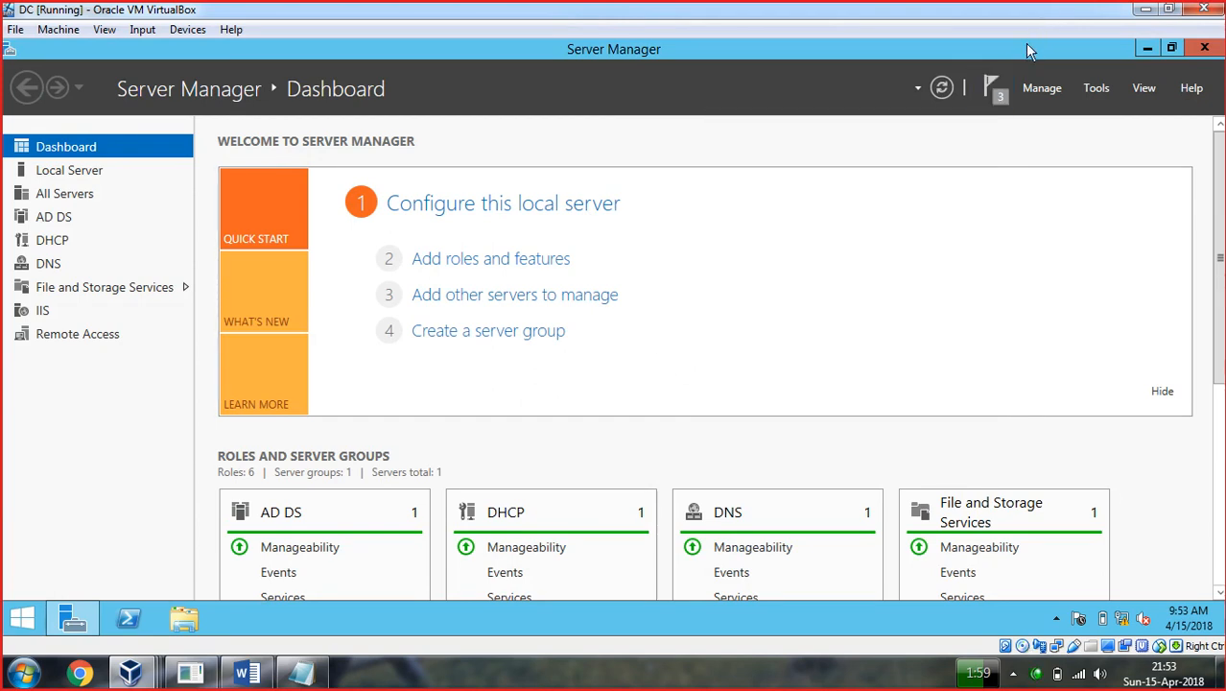
# Open the Remote Access page and inspect the servers and events task options.
pyautogui.click(77, 336)
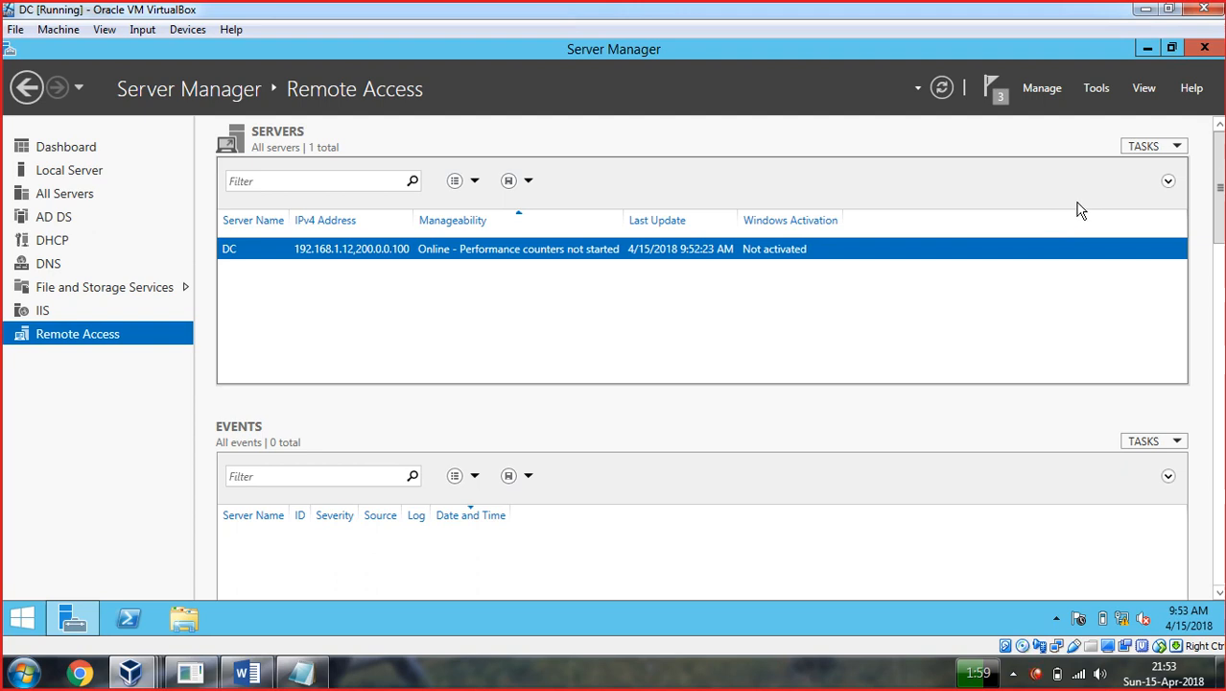
pyautogui.click(1179, 147)
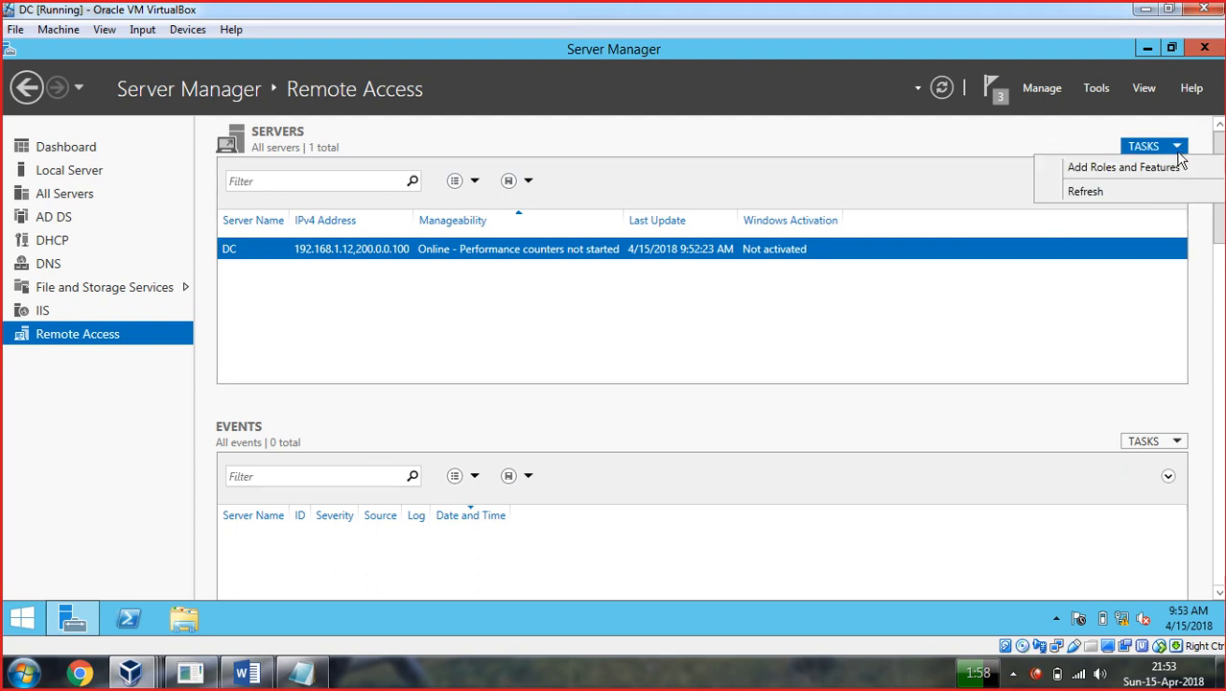
pyautogui.click(1178, 442)
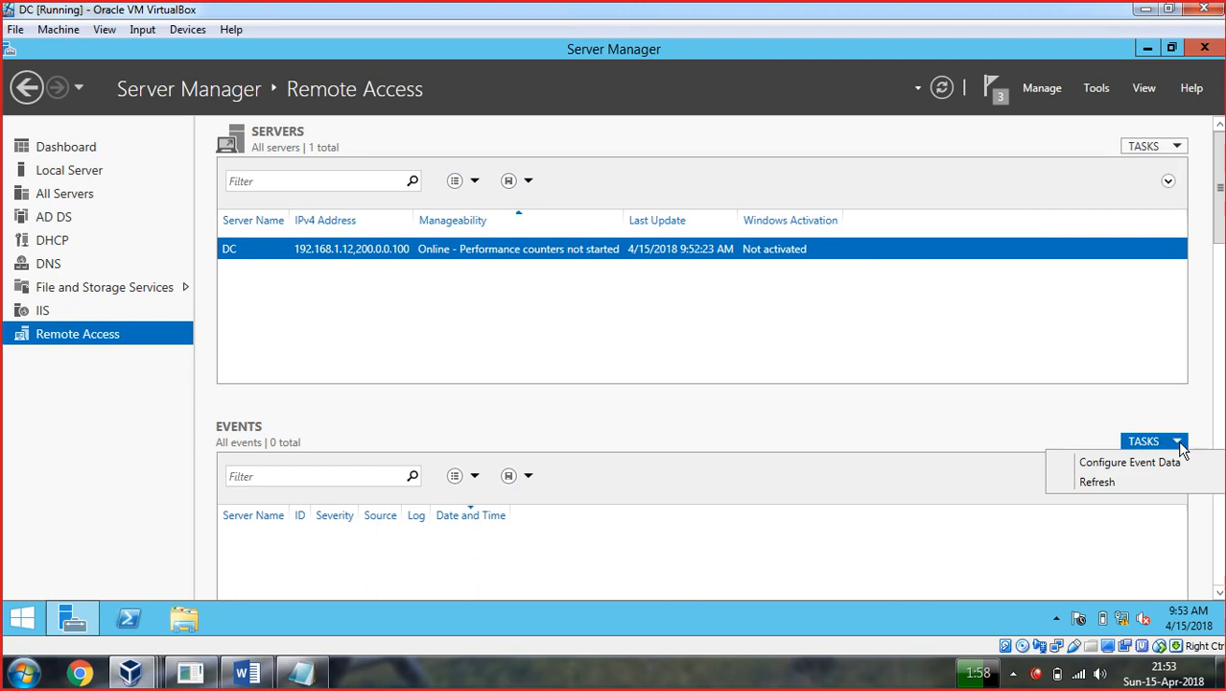
pyautogui.click(1028, 358)
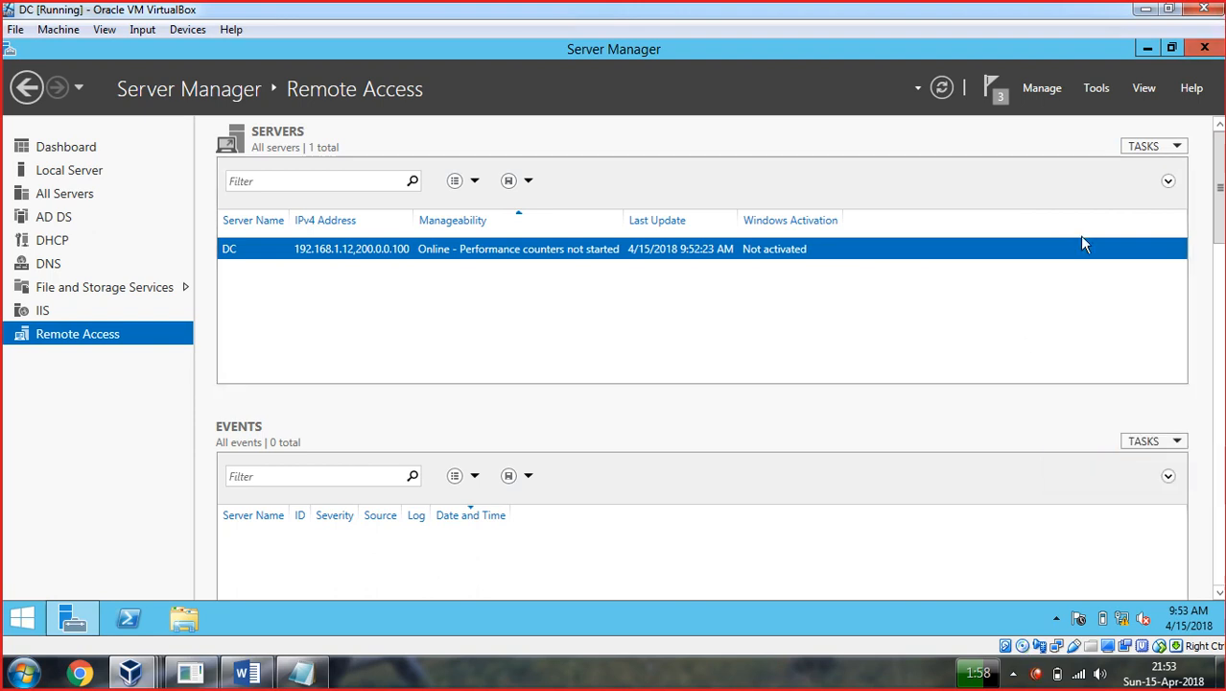
# Launch Remote Access Management and the Routing and Remote Access console, then close both.
pyautogui.click(1097, 87)
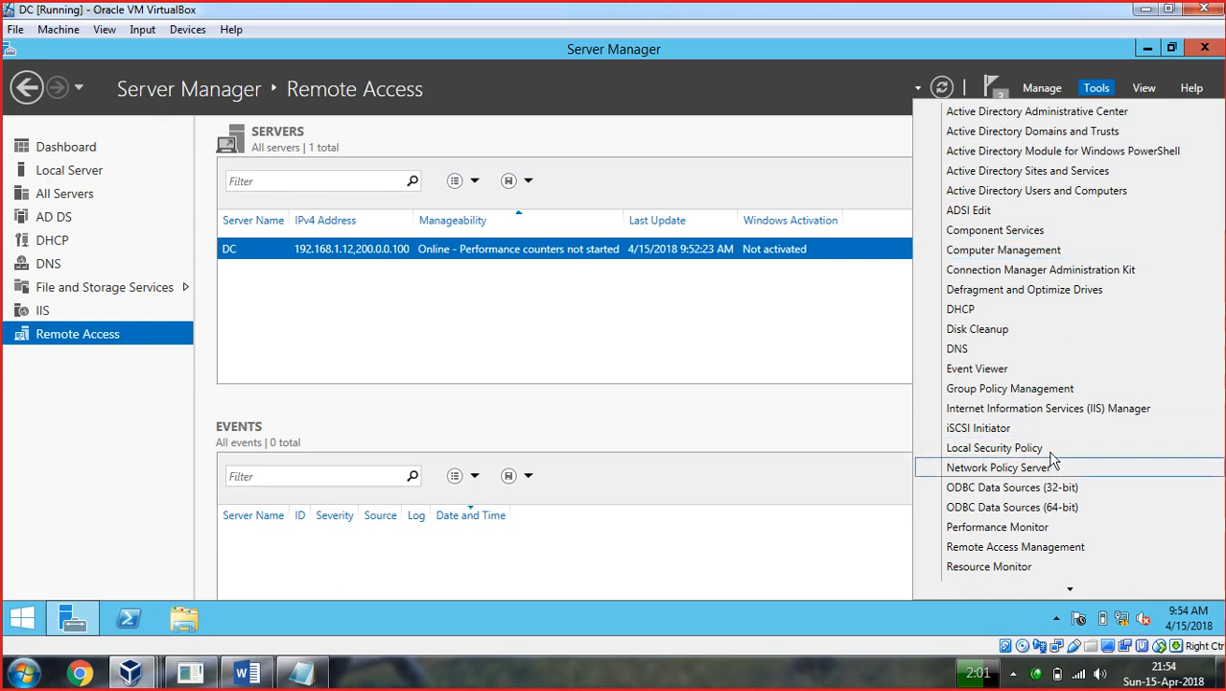
pyautogui.scroll(-5, 1051, 437)
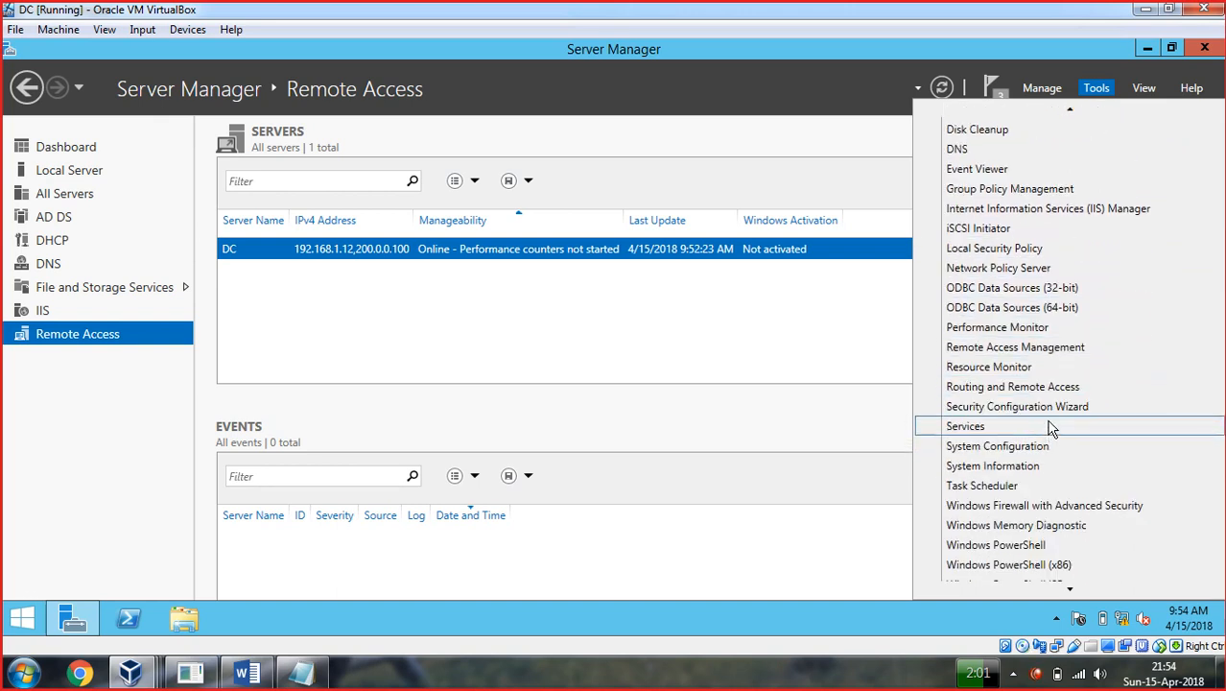
pyautogui.click(1033, 349)
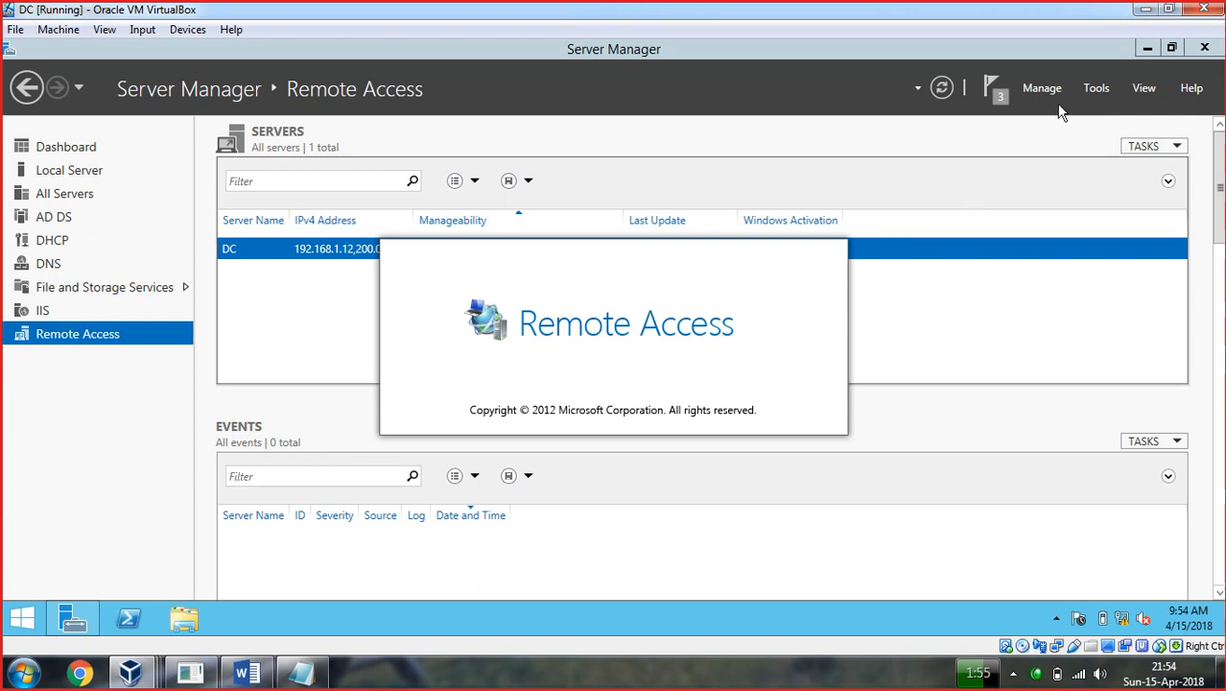
pyautogui.click(1094, 88)
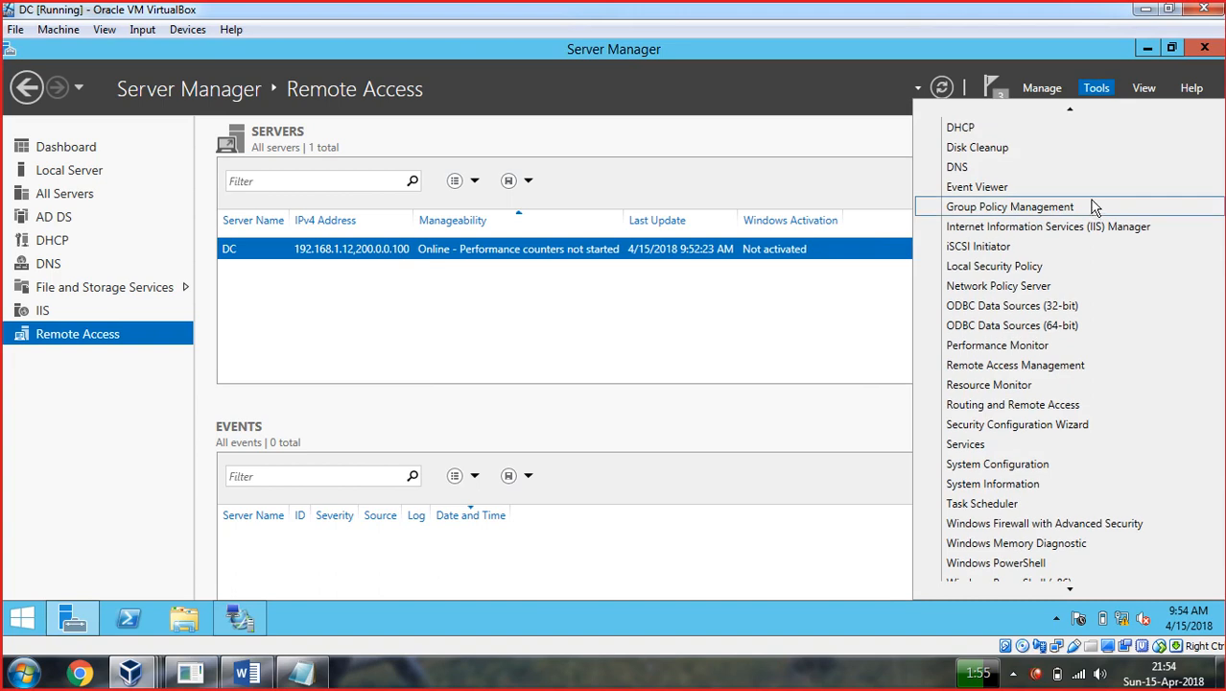
pyautogui.click(1056, 407)
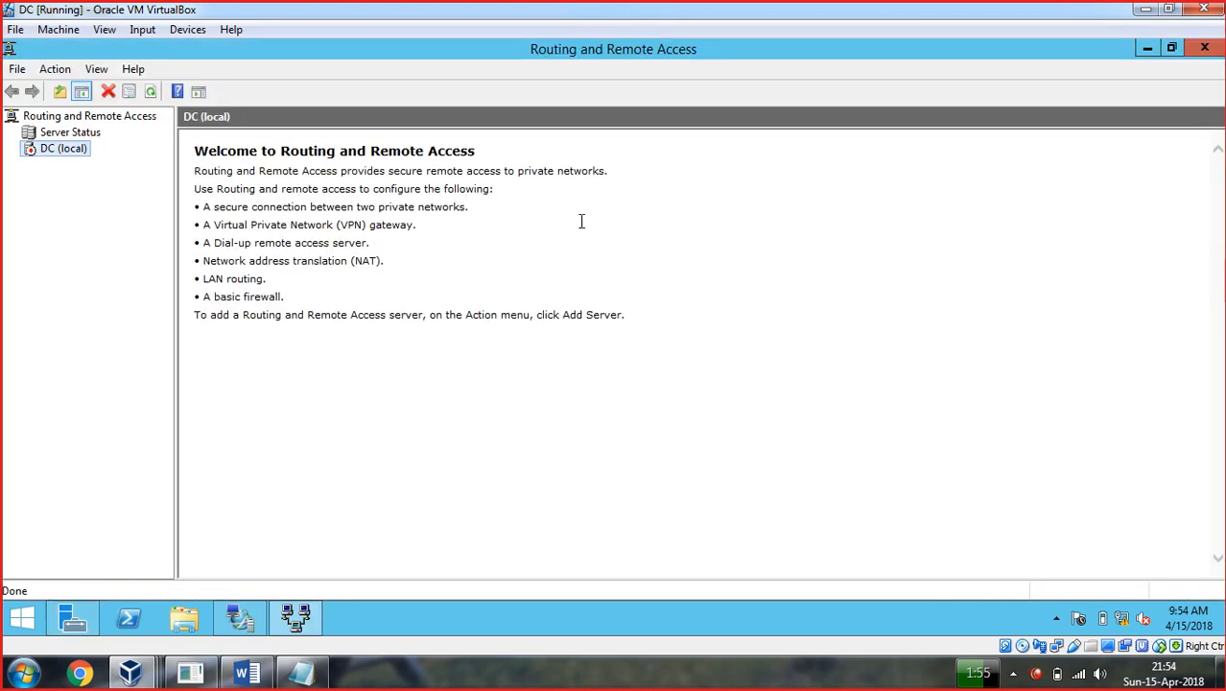
pyautogui.click(1202, 48)
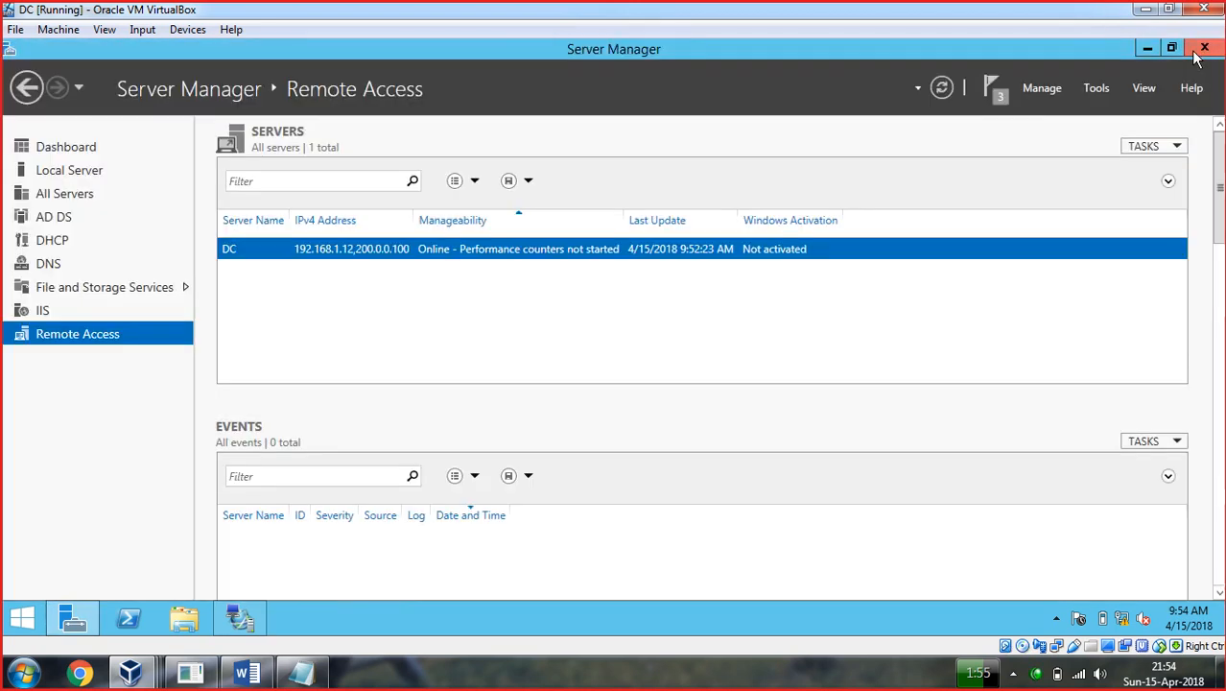
pyautogui.rightClick(240, 617)
pyautogui.click(228, 573)
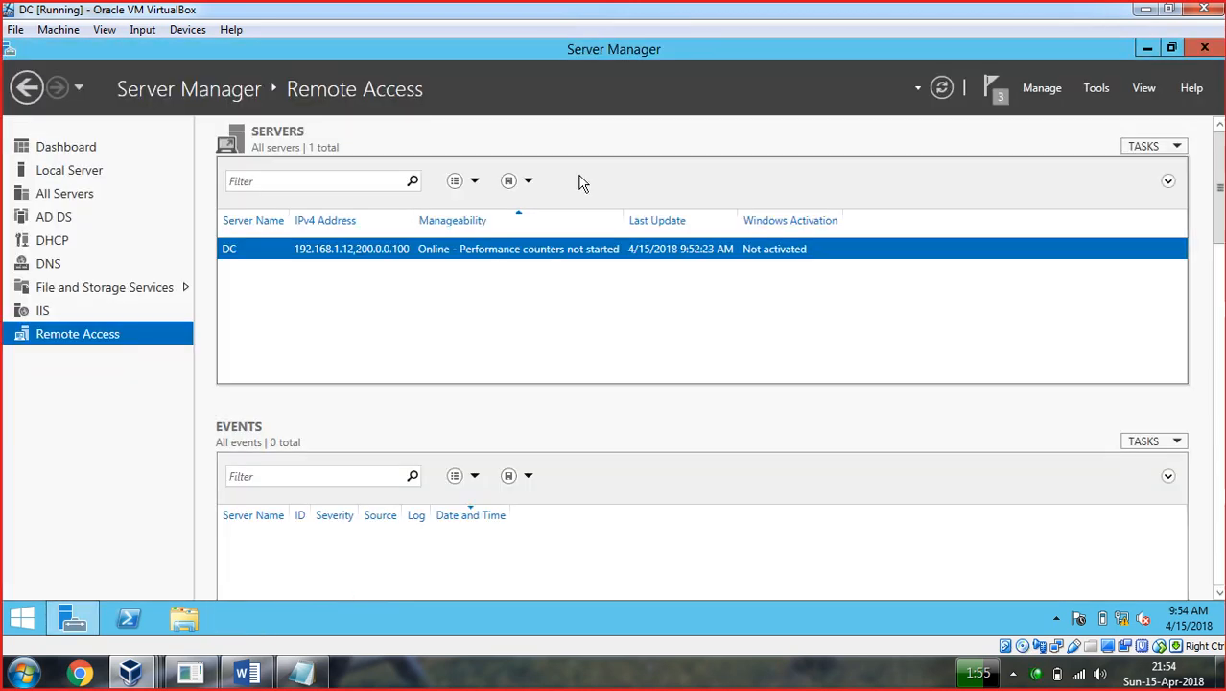
# Restart Server Manager and scroll its Tools list down to Routing and Remote Access.
pyautogui.click(1215, 50)
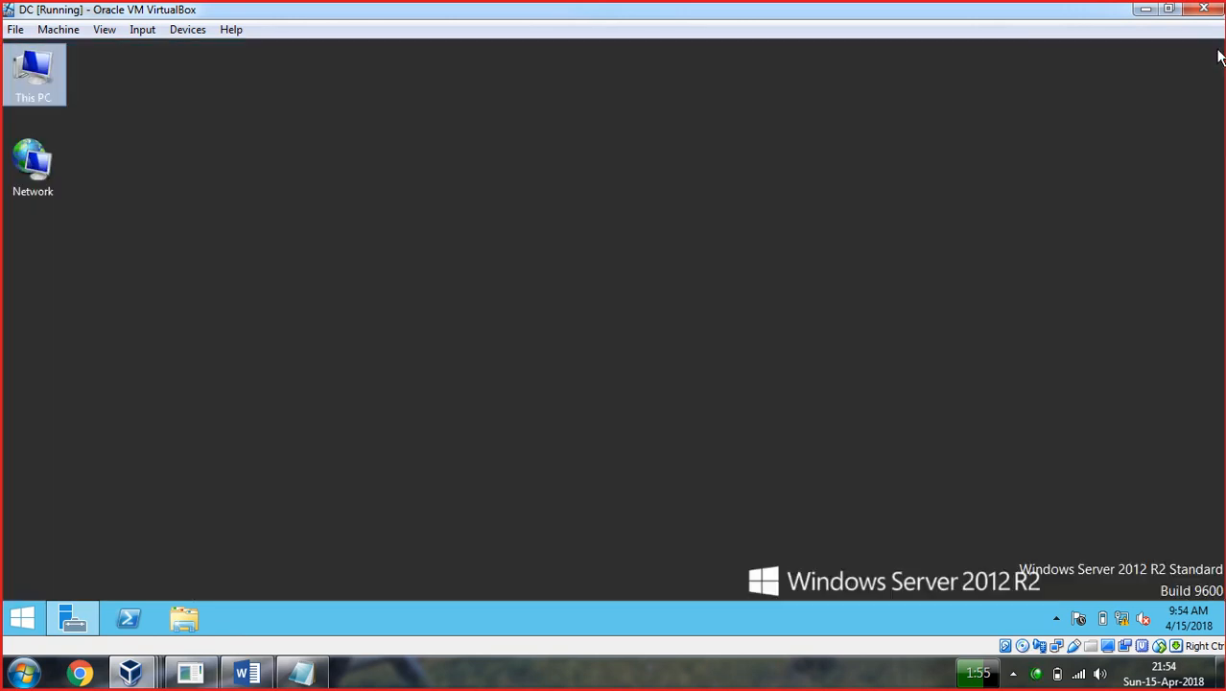
pyautogui.click(73, 618)
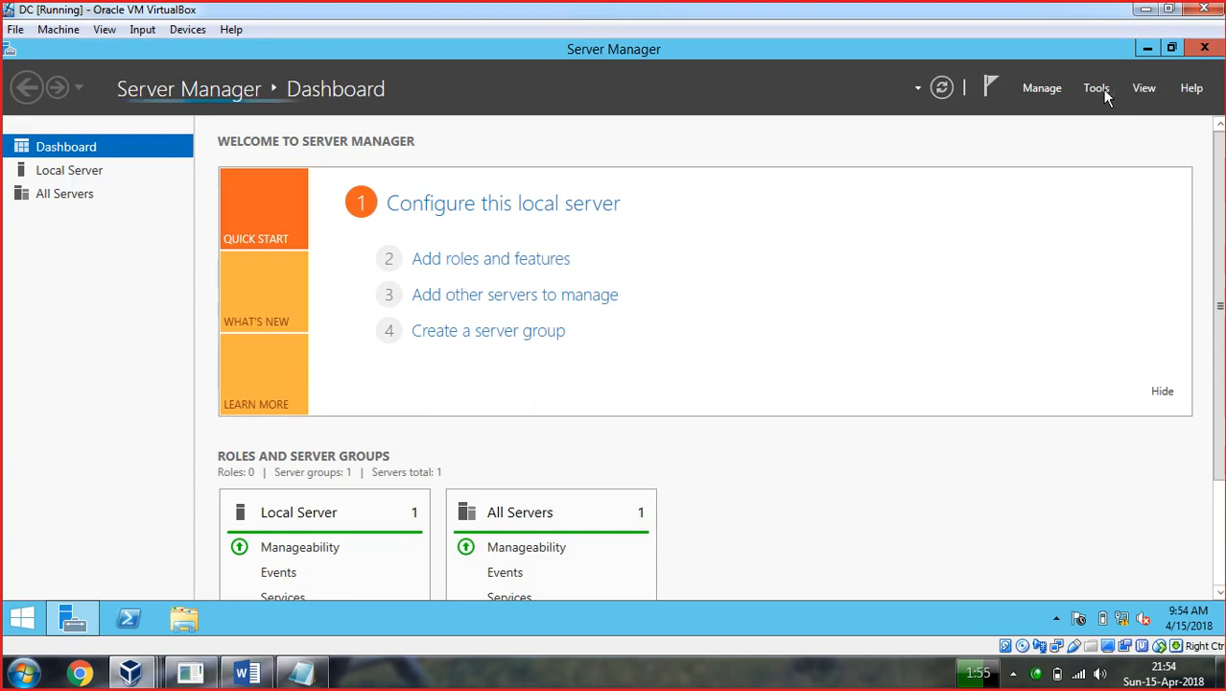
pyautogui.click(1101, 88)
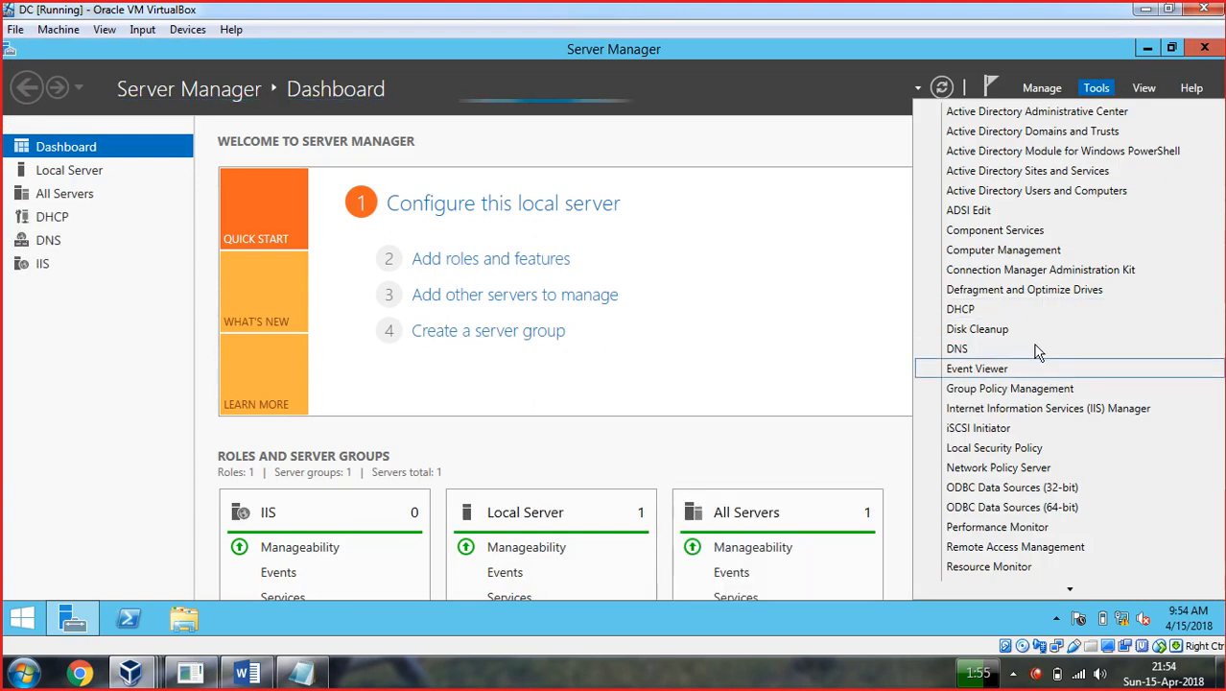
pyautogui.scroll(-1, 1036, 348)
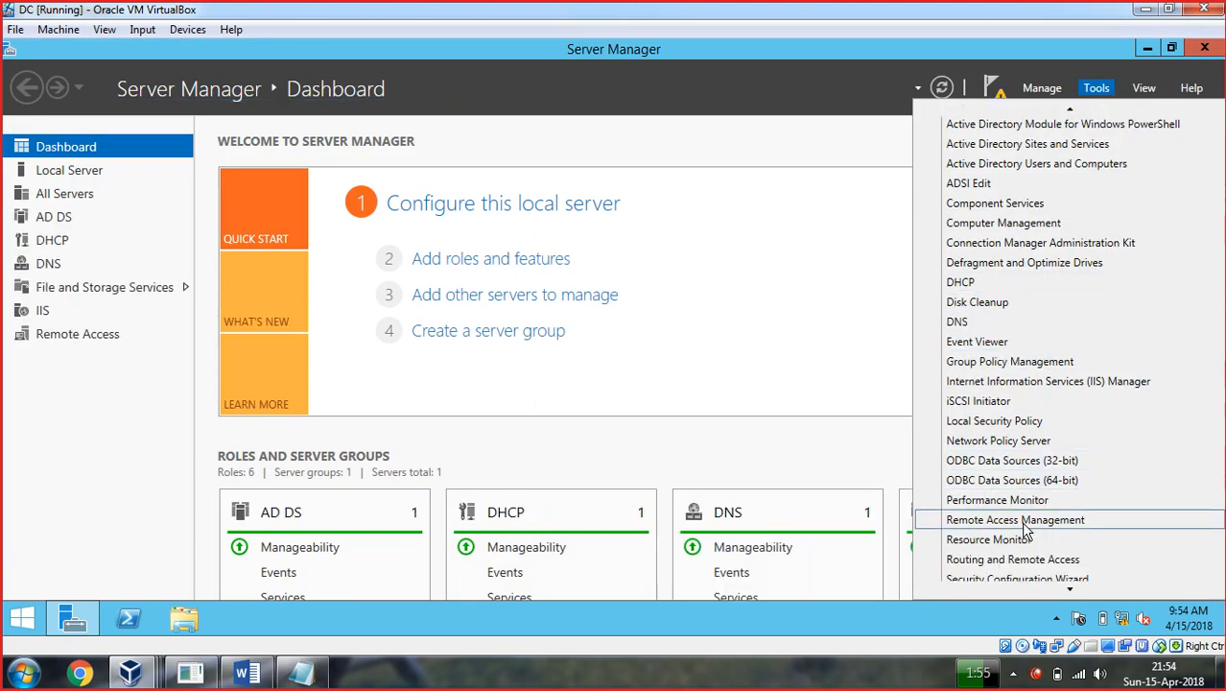
pyautogui.scroll(-2, 1021, 545)
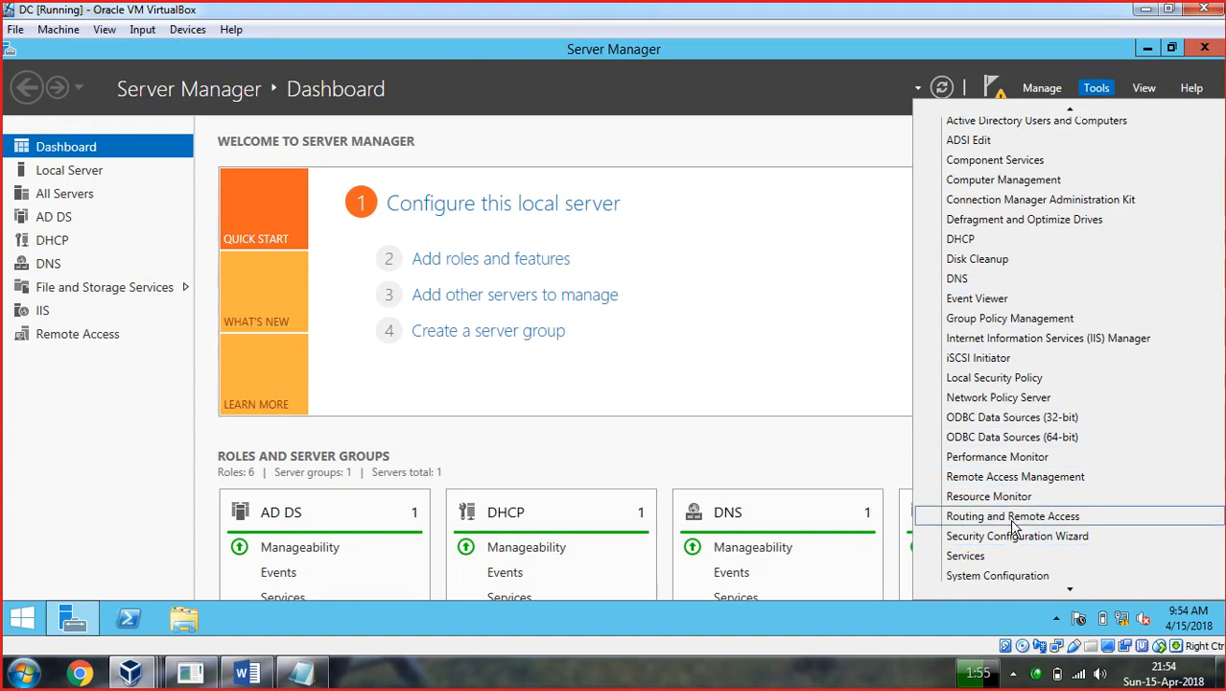
# Open Routing and Remote Access and start Configure and Enable Routing and Remote Access on DC (local).
pyautogui.click(1014, 523)
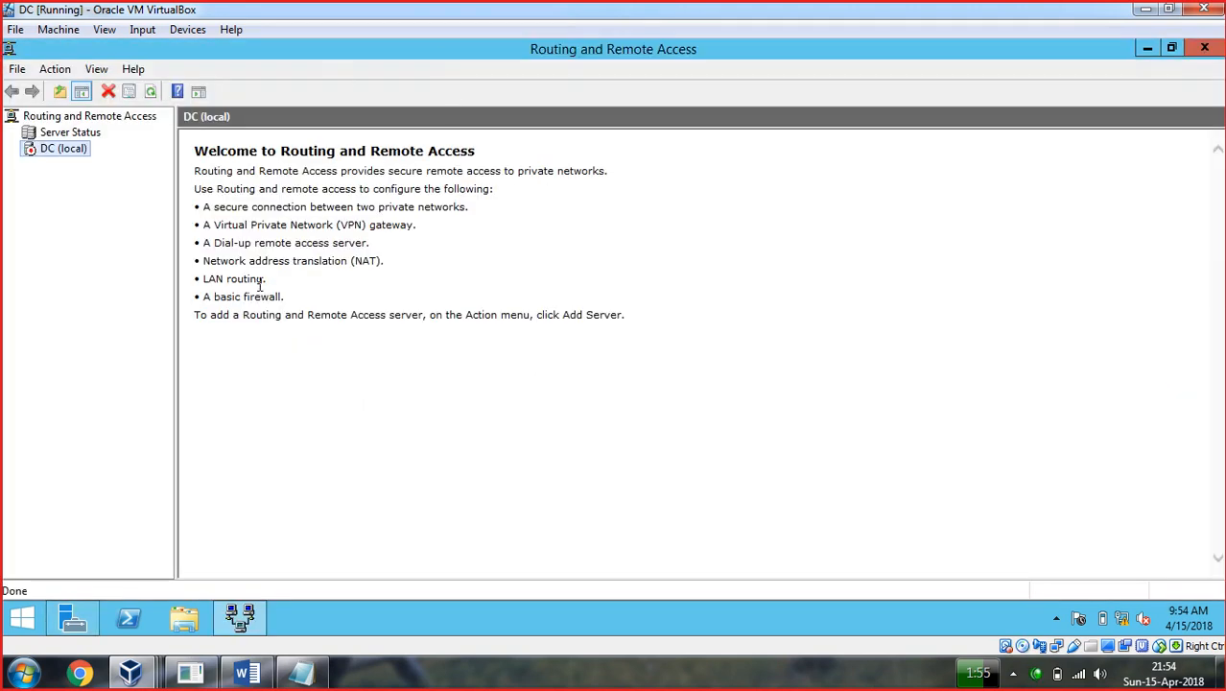
pyautogui.rightClick(32, 151)
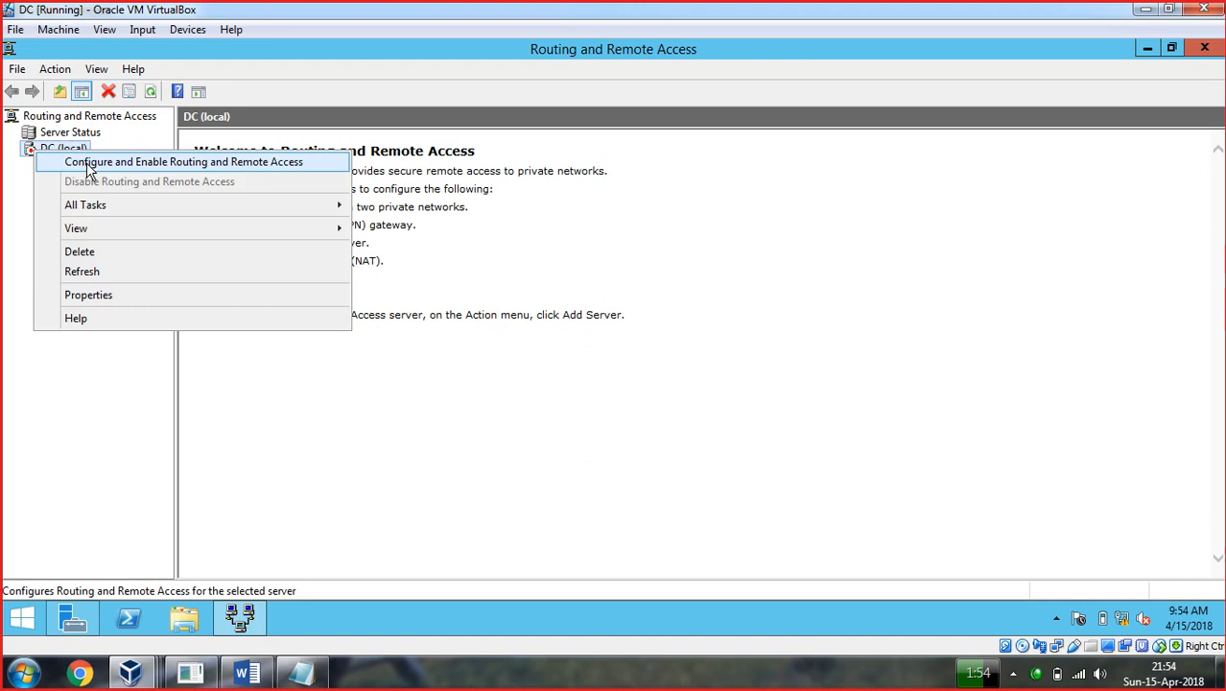
pyautogui.click(89, 163)
pyautogui.moveTo(503, 134); pyautogui.dragTo(439, 128)
# Try the wizard's configuration options, including Custom configuration with LAN routing, without keeping them.
pyautogui.click(656, 482)
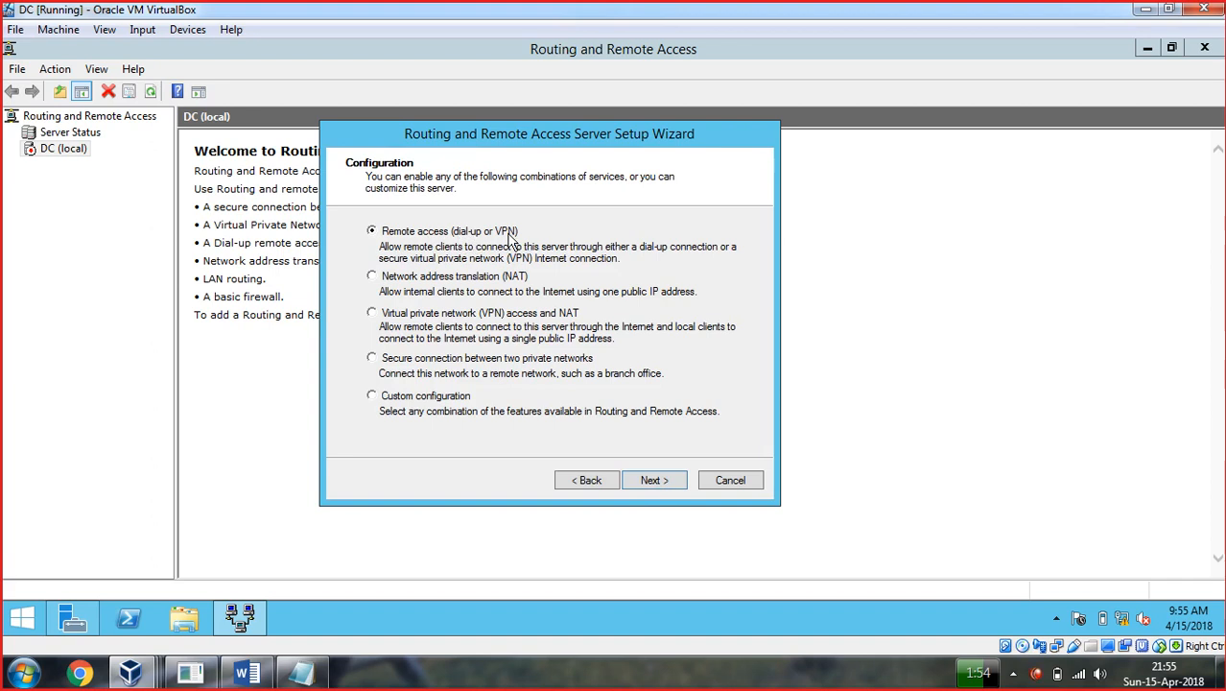
pyautogui.click(373, 276)
pyautogui.click(372, 314)
pyautogui.click(372, 357)
pyautogui.click(372, 396)
pyautogui.click(655, 480)
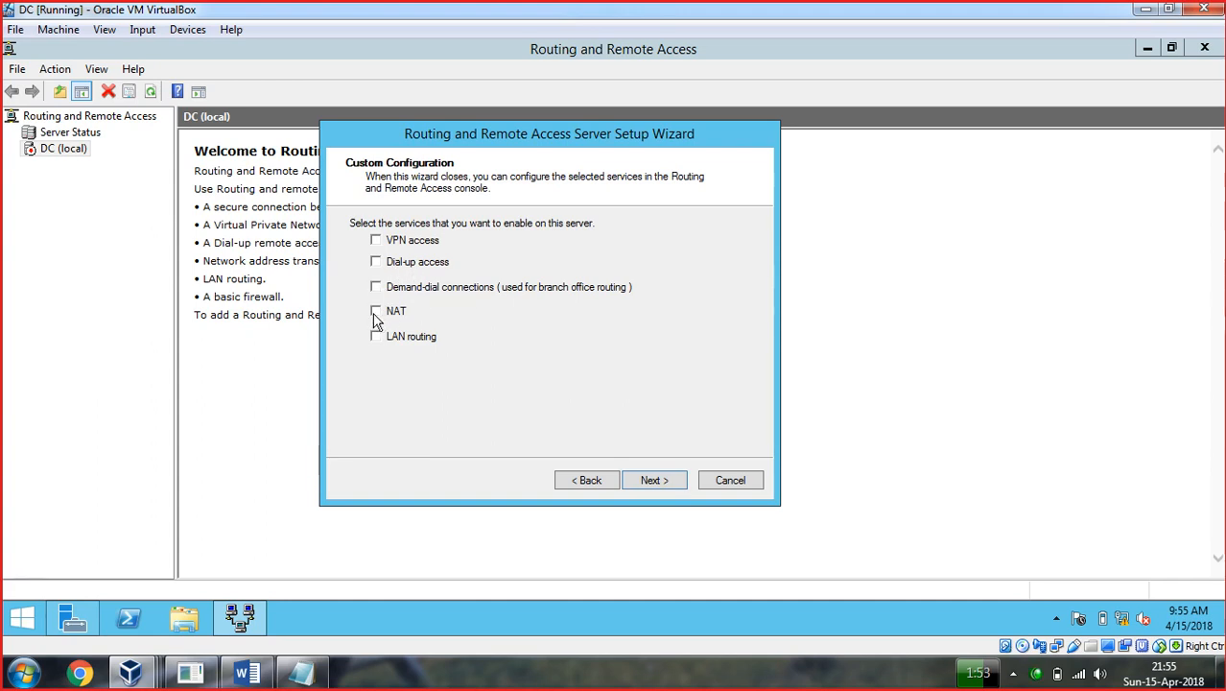
pyautogui.click(375, 336)
pyautogui.click(376, 337)
# Go back, select Remote access (dial-up or VPN) and continue.
pyautogui.click(587, 481)
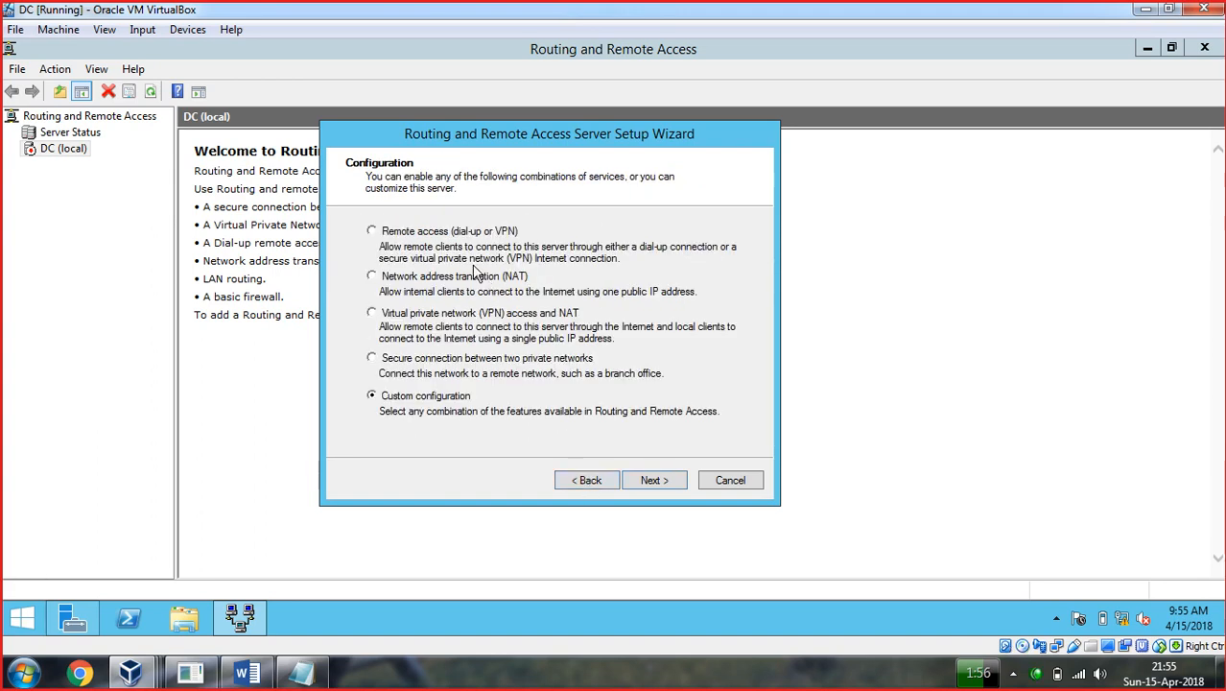
pyautogui.click(372, 233)
pyautogui.click(651, 481)
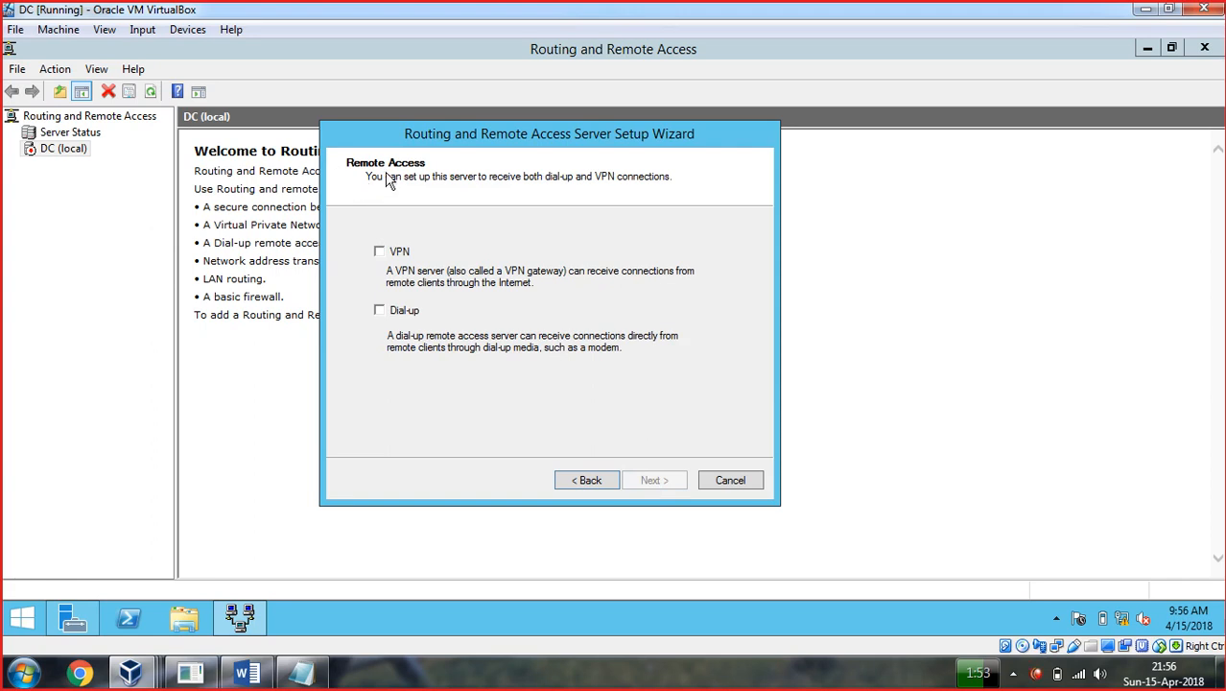
# Enable VPN access only, leaving Dial-up unchecked.
pyautogui.click(380, 252)
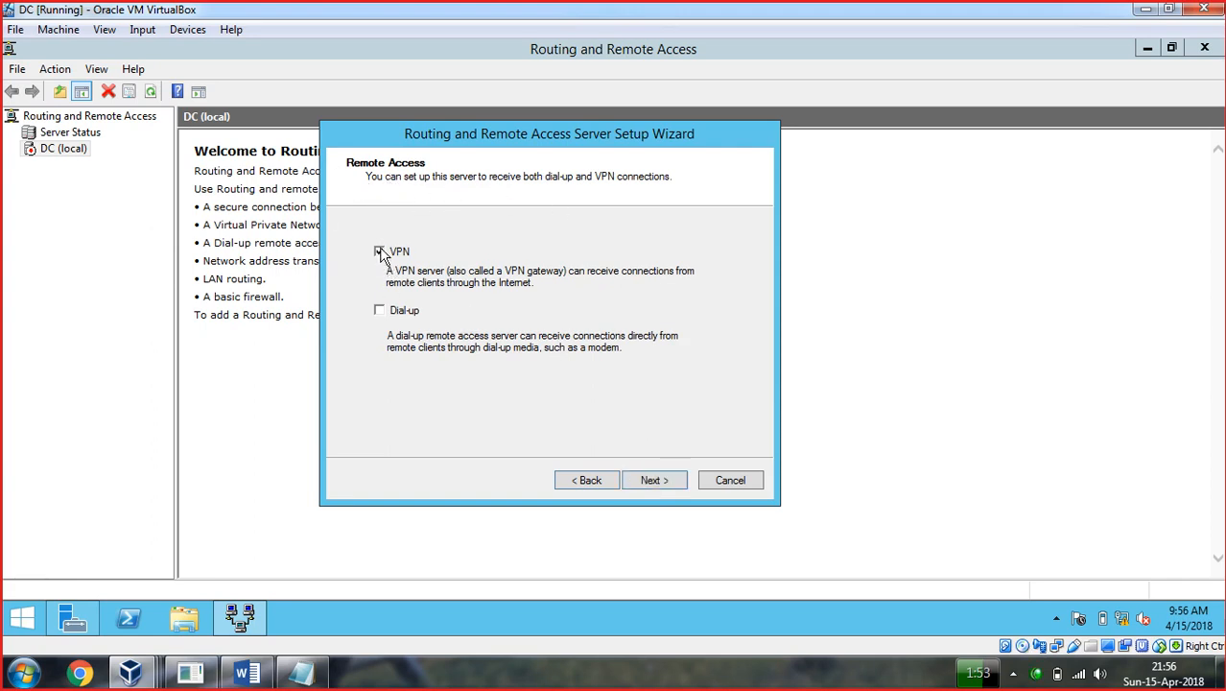
pyautogui.click(380, 312)
pyautogui.click(656, 487)
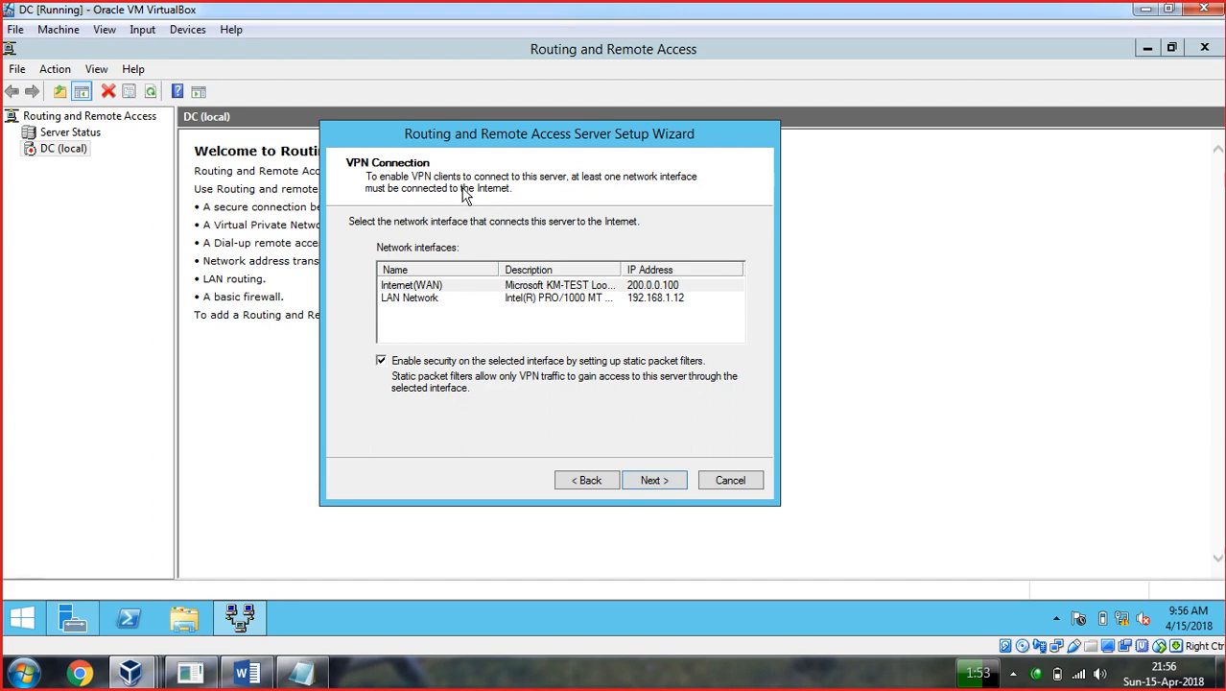
# Use Internet(WAN) with static packet filters enabled, reach IP address assignment, then switch to Notepad.
pyautogui.moveTo(496, 268); pyautogui.dragTo(523, 264)
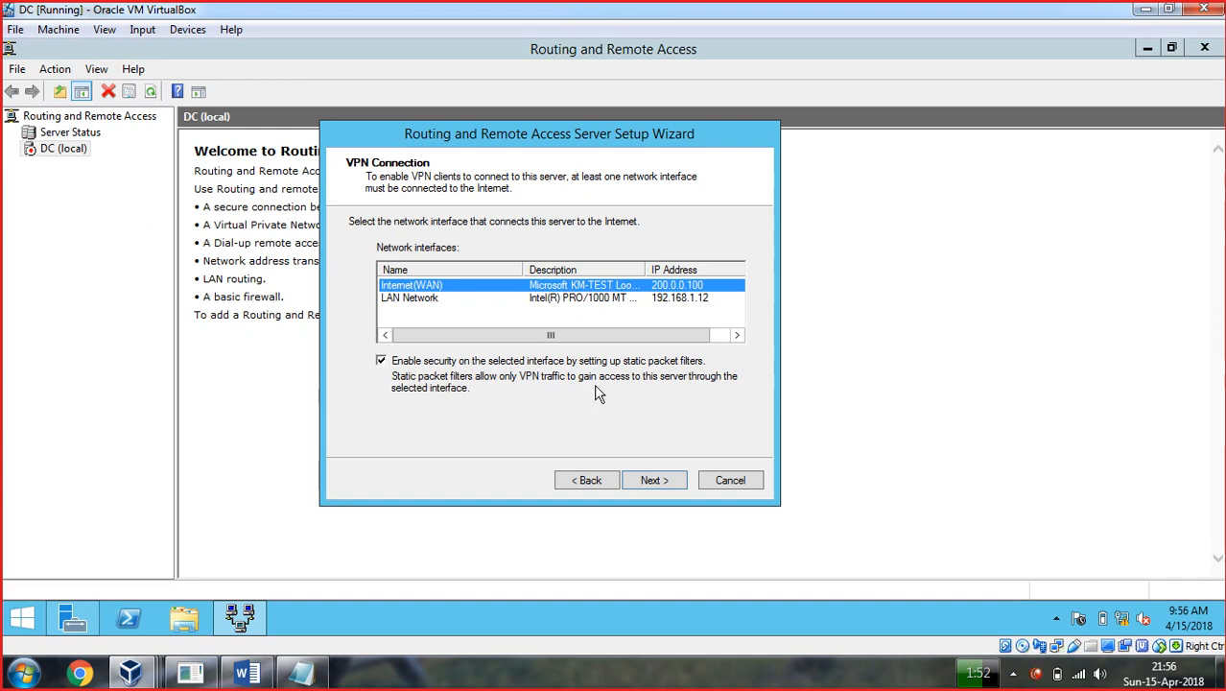
pyautogui.click(380, 361)
pyautogui.click(381, 362)
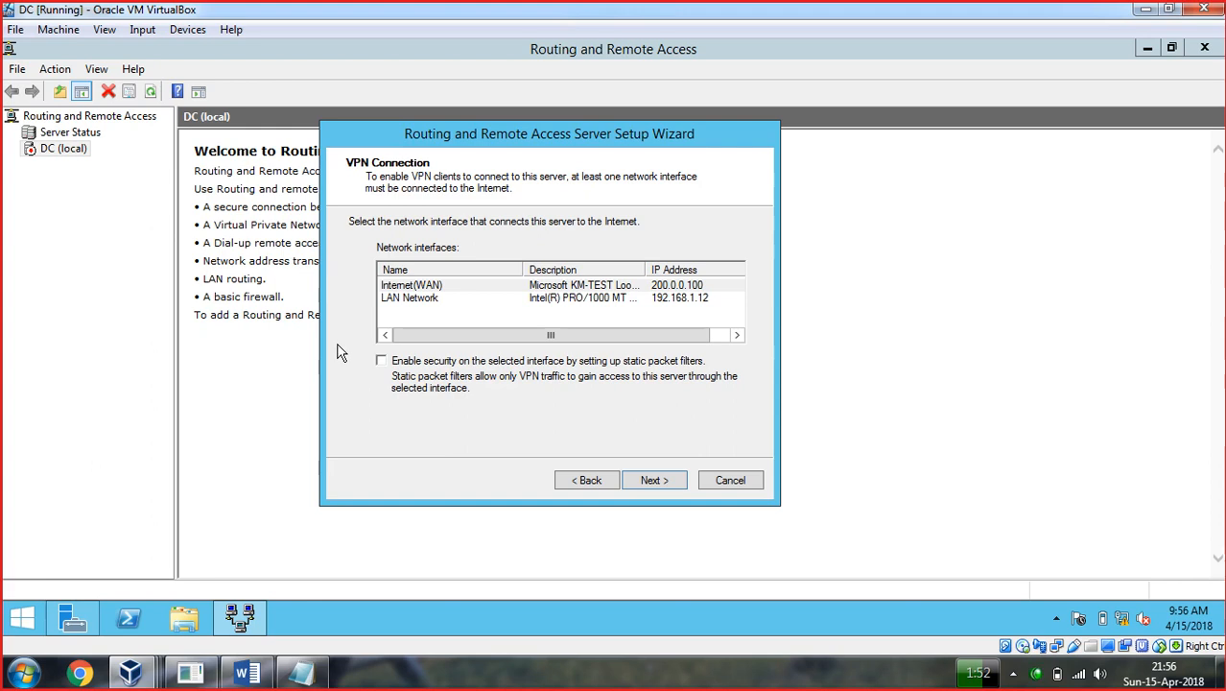
pyautogui.click(382, 365)
pyautogui.click(665, 480)
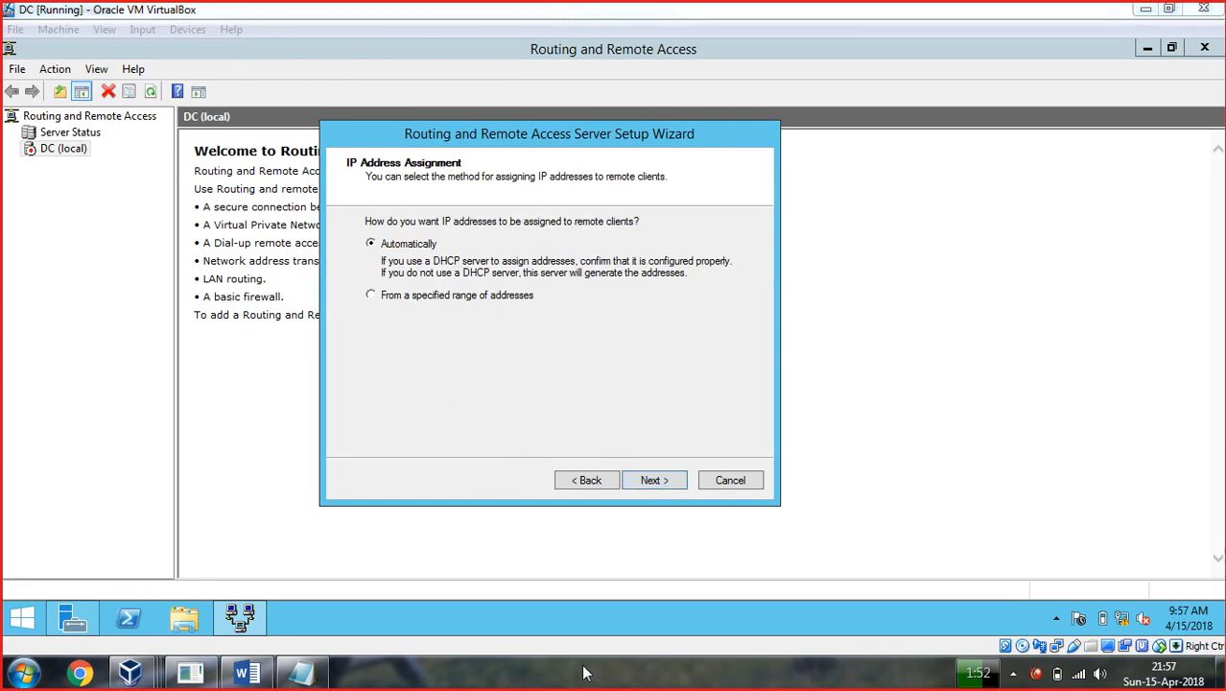
pyautogui.click(302, 672)
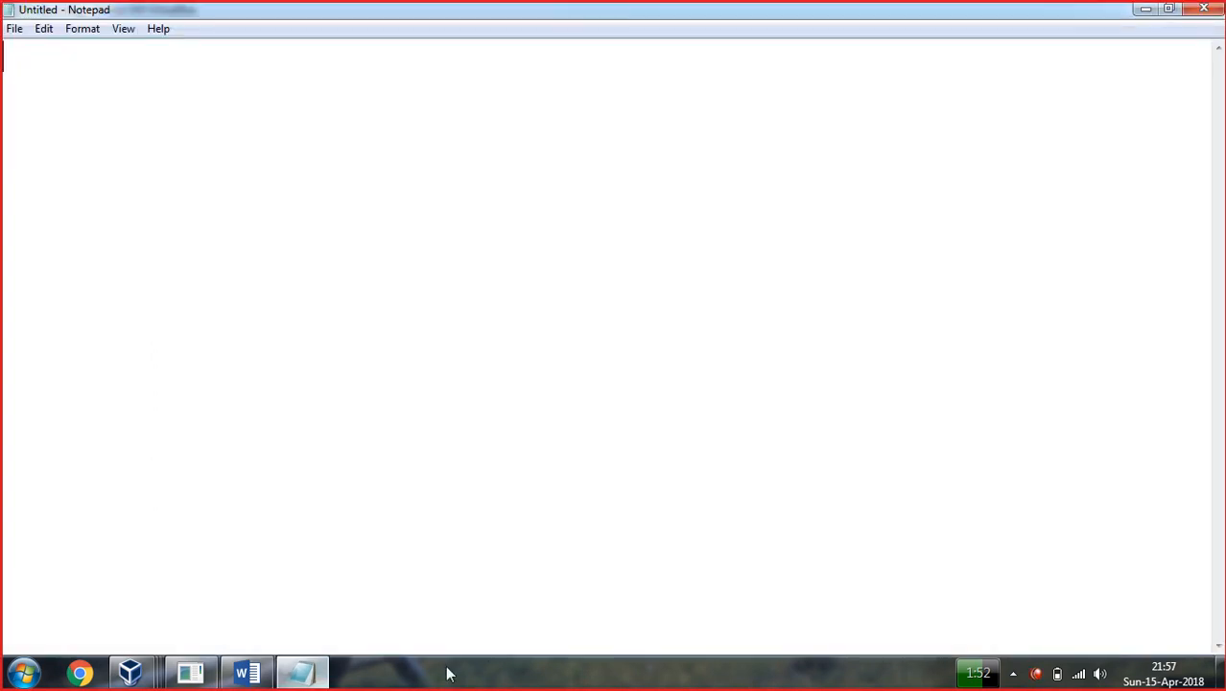
# Draw red annotation lines and a box on the Notepad page.
pyautogui.click(495, 674)
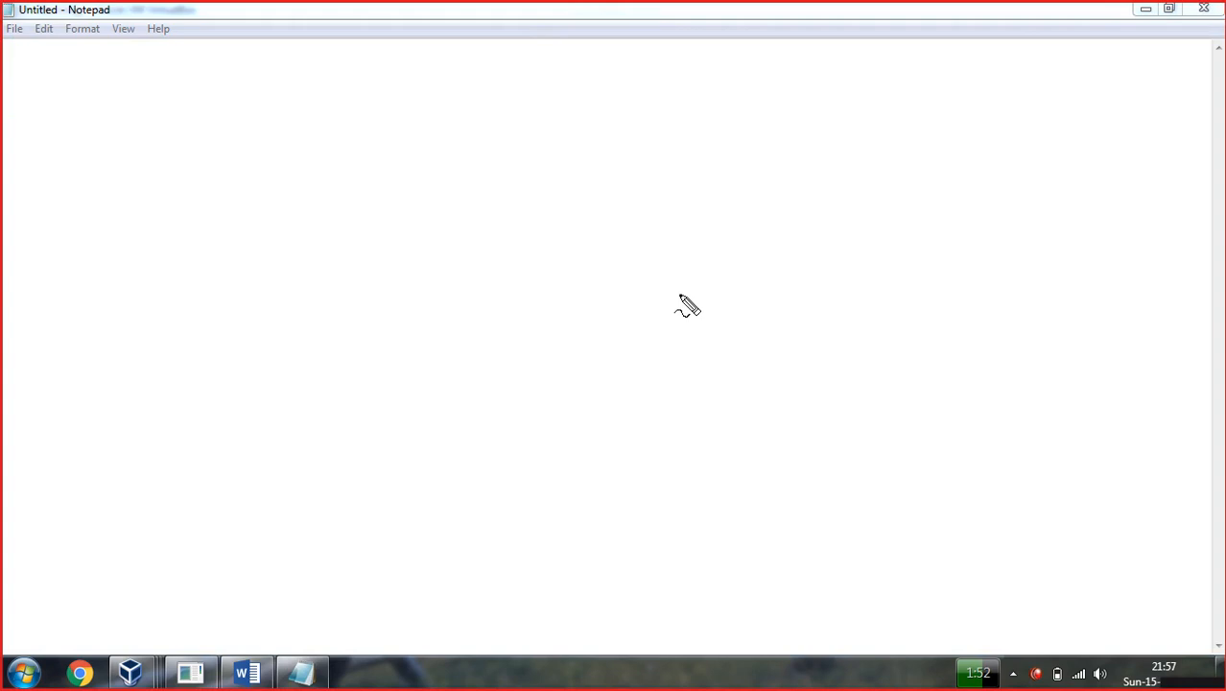
pyautogui.moveTo(549, 149)
pyautogui.mouseDown()
pyautogui.moveTo(526, 154)
pyautogui.moveTo(515, 186)
pyautogui.moveTo(518, 242)
pyautogui.moveTo(580, 255)
pyautogui.moveTo(626, 204)
pyautogui.moveTo(590, 131)
pyautogui.moveTo(546, 136)
pyautogui.mouseUp()
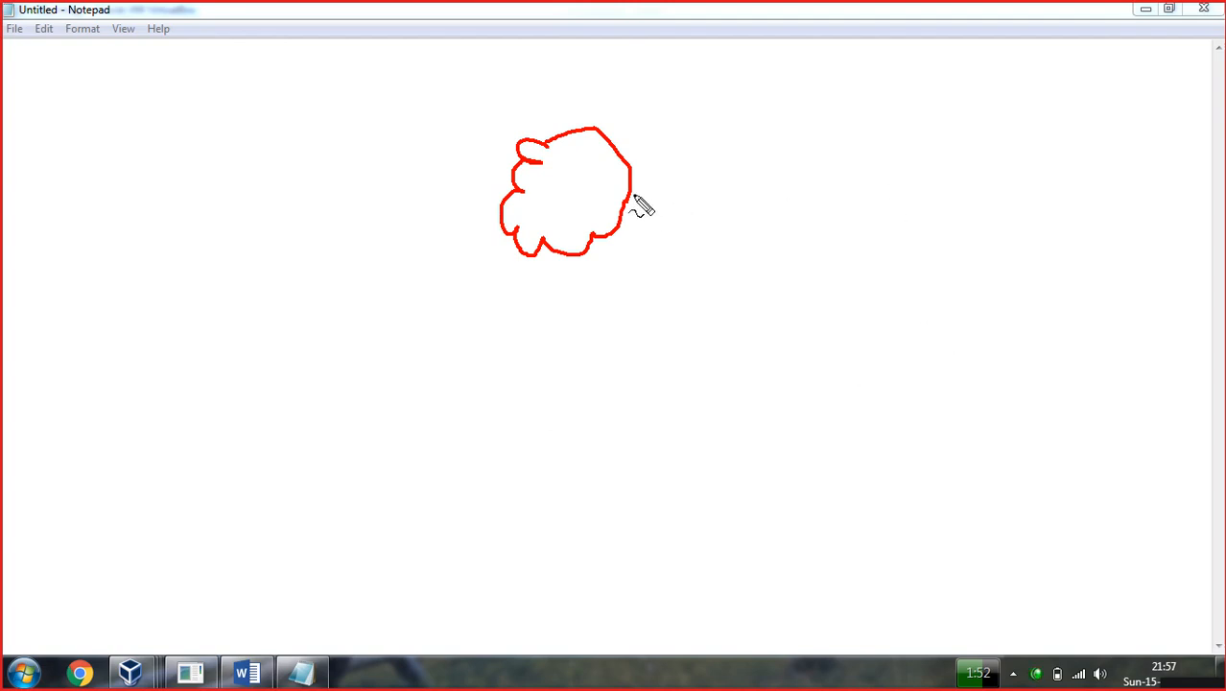
pyautogui.moveTo(639, 197); pyautogui.dragTo(902, 186)
pyautogui.moveTo(958, 150)
pyautogui.mouseDown()
pyautogui.moveTo(889, 203)
pyautogui.moveTo(959, 155)
pyautogui.moveTo(975, 211)
pyautogui.moveTo(899, 224)
pyautogui.moveTo(865, 256)
pyautogui.mouseUp()
pyautogui.moveTo(967, 224)
pyautogui.mouseDown()
pyautogui.moveTo(909, 260)
pyautogui.moveTo(865, 258)
pyautogui.mouseUp()
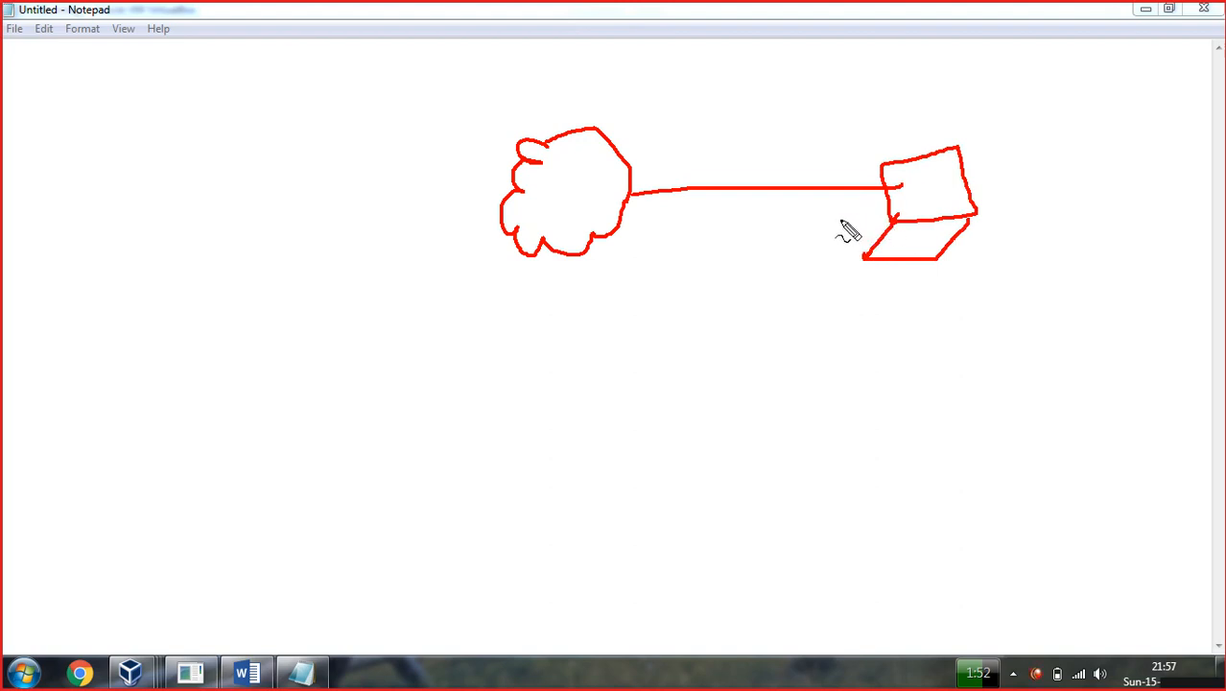
# Draw a line left from the cloud ending in a tall server rectangle.
pyautogui.moveTo(500, 201); pyautogui.dragTo(319, 192)
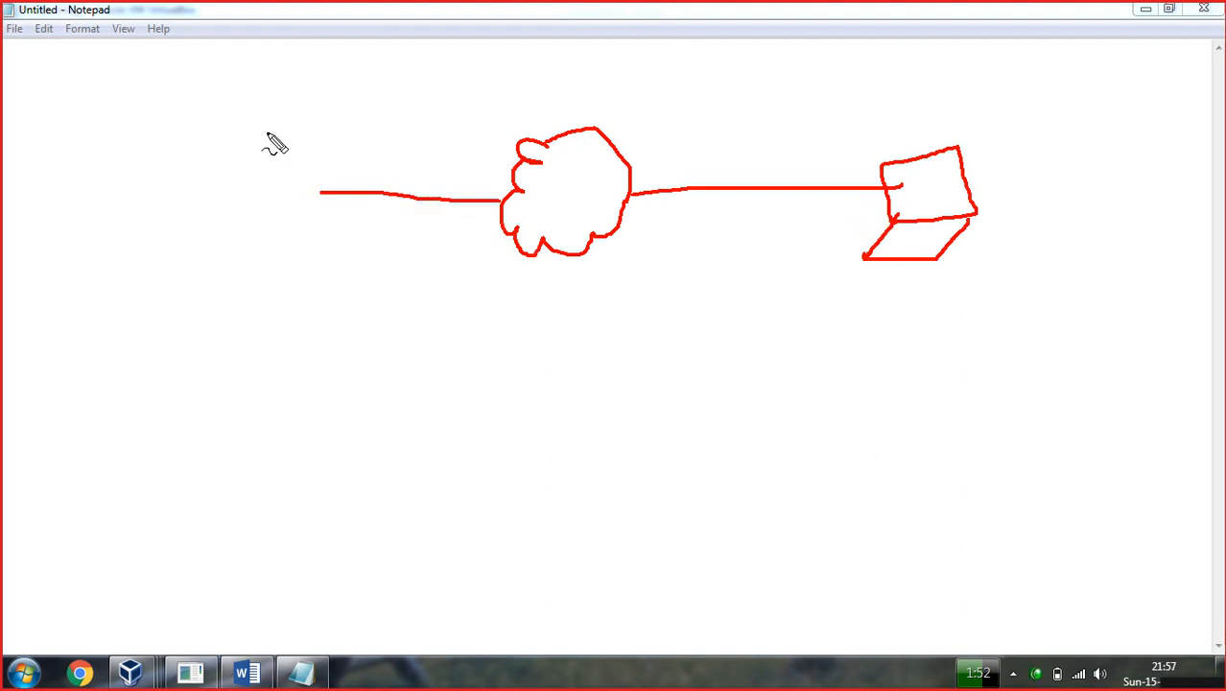
pyautogui.moveTo(317, 107)
pyautogui.mouseDown()
pyautogui.moveTo(255, 110)
pyautogui.moveTo(257, 291)
pyautogui.mouseUp()
pyautogui.moveTo(313, 105)
pyautogui.mouseDown()
pyautogui.moveTo(336, 273)
pyautogui.moveTo(315, 295)
pyautogui.moveTo(248, 291)
pyautogui.moveTo(276, 318)
pyautogui.moveTo(279, 297)
pyautogui.moveTo(293, 317)
pyautogui.moveTo(276, 318)
pyautogui.mouseUp()
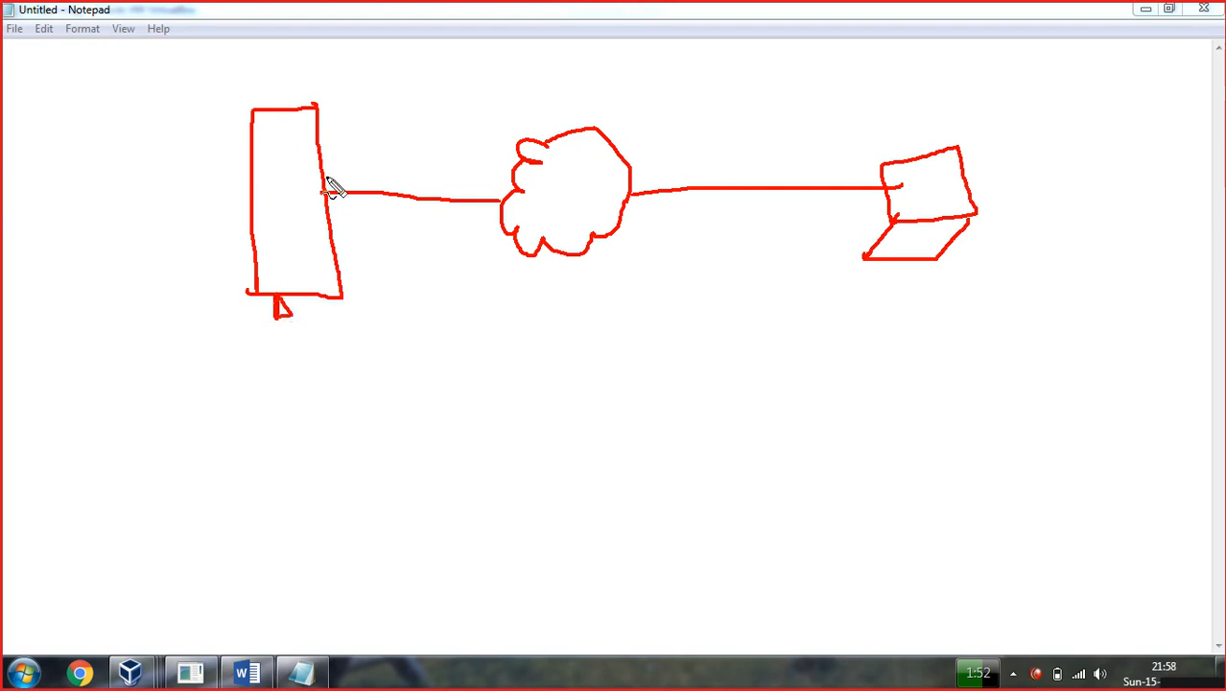
# Link the server to a client LAN bus with a station, labelled 10.0.0.0/24.
pyautogui.click(320, 196)
pyautogui.moveTo(245, 209)
pyautogui.mouseDown()
pyautogui.moveTo(117, 203)
pyautogui.moveTo(100, 143)
pyautogui.moveTo(84, 322)
pyautogui.mouseUp()
pyautogui.moveTo(108, 195); pyautogui.dragTo(92, 193)
pyautogui.moveTo(101, 145)
pyautogui.mouseDown()
pyautogui.moveTo(108, 110)
pyautogui.moveTo(39, 129)
pyautogui.moveTo(10, 115)
pyautogui.moveTo(37, 111)
pyautogui.mouseUp()
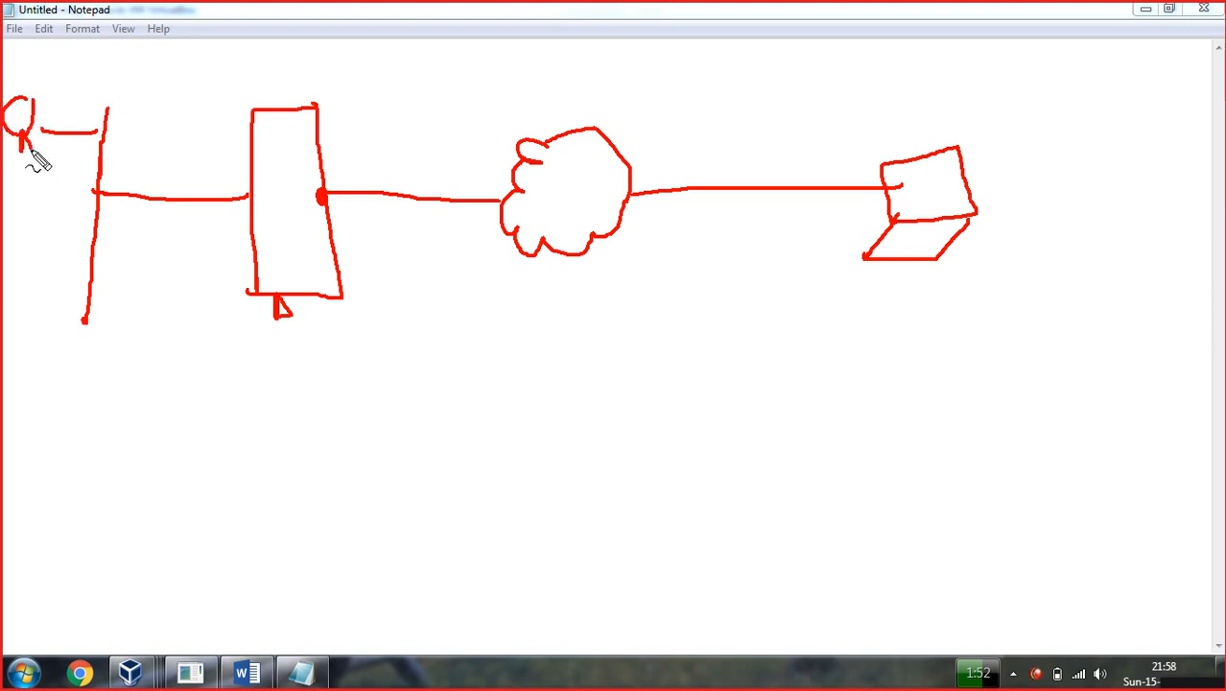
pyautogui.moveTo(82, 233)
pyautogui.mouseDown()
pyautogui.moveTo(9, 228)
pyautogui.moveTo(29, 204)
pyautogui.moveTo(20, 243)
pyautogui.moveTo(30, 250)
pyautogui.mouseUp()
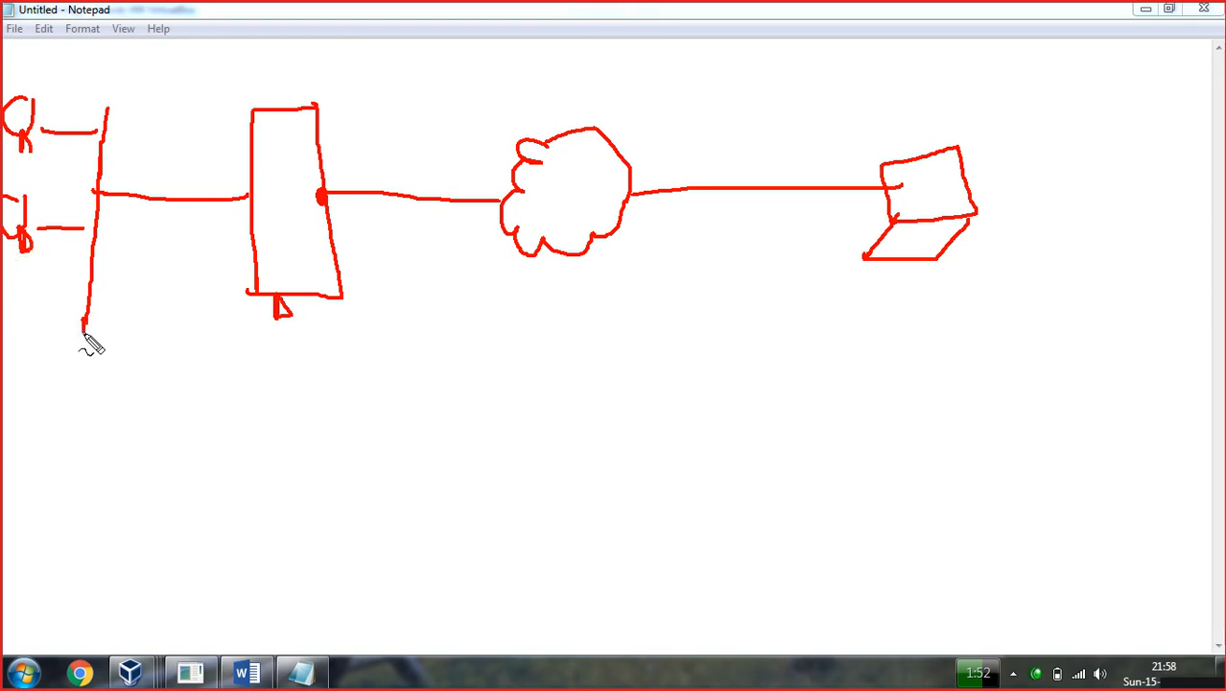
pyautogui.moveTo(21, 335)
pyautogui.mouseDown()
pyautogui.moveTo(21, 363)
pyautogui.moveTo(73, 346)
pyautogui.mouseUp()
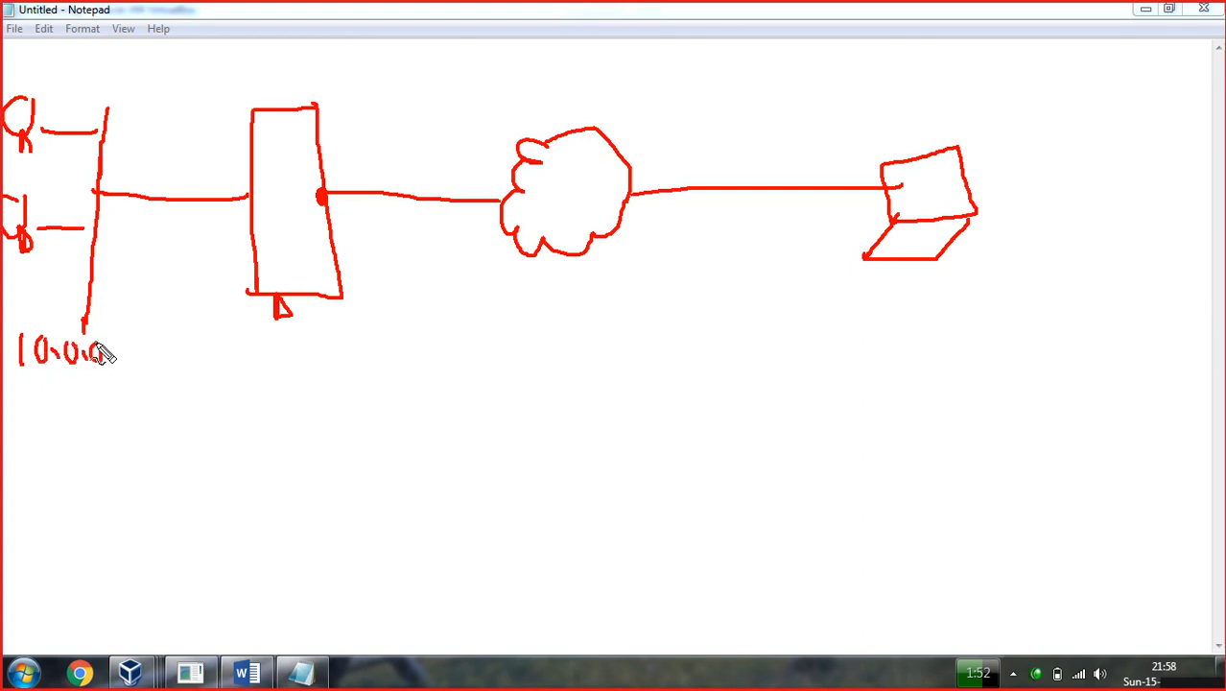
pyautogui.moveTo(123, 342); pyautogui.dragTo(133, 399)
pyautogui.moveTo(163, 348)
pyautogui.mouseDown()
pyautogui.moveTo(171, 387)
pyautogui.moveTo(190, 375)
pyautogui.moveTo(201, 410)
pyautogui.mouseUp()
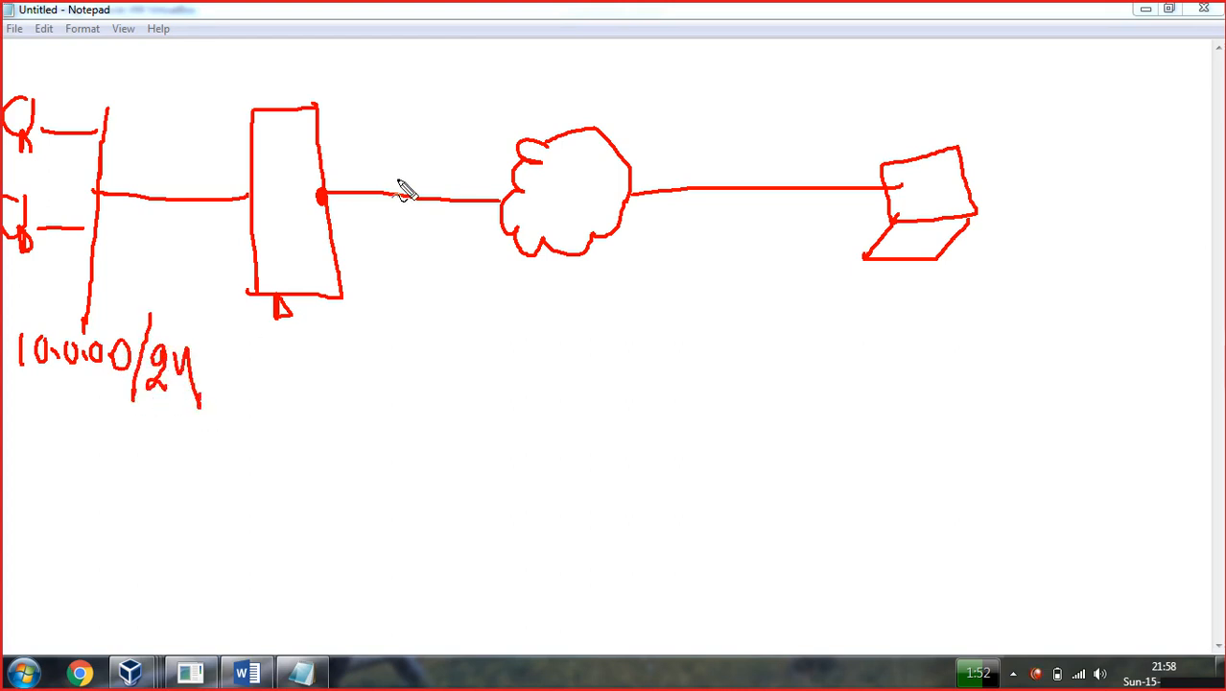
# Label the server 200.0.0.1 and Pak, and the laptop USA with address 150.0.0.1.
pyautogui.moveTo(343, 156)
pyautogui.mouseDown()
pyautogui.moveTo(348, 184)
pyautogui.moveTo(349, 159)
pyautogui.moveTo(411, 150)
pyautogui.moveTo(482, 116)
pyautogui.moveTo(484, 136)
pyautogui.mouseUp()
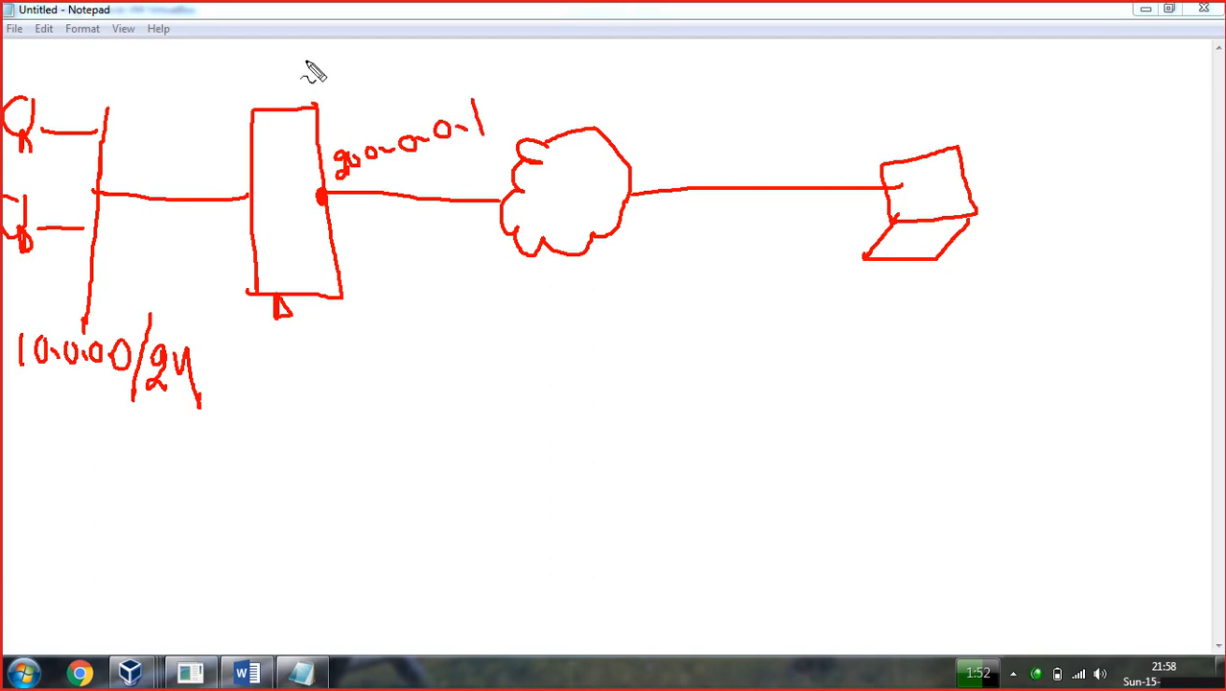
pyautogui.moveTo(300, 54)
pyautogui.mouseDown()
pyautogui.moveTo(305, 81)
pyautogui.moveTo(315, 61)
pyautogui.moveTo(373, 69)
pyautogui.mouseUp()
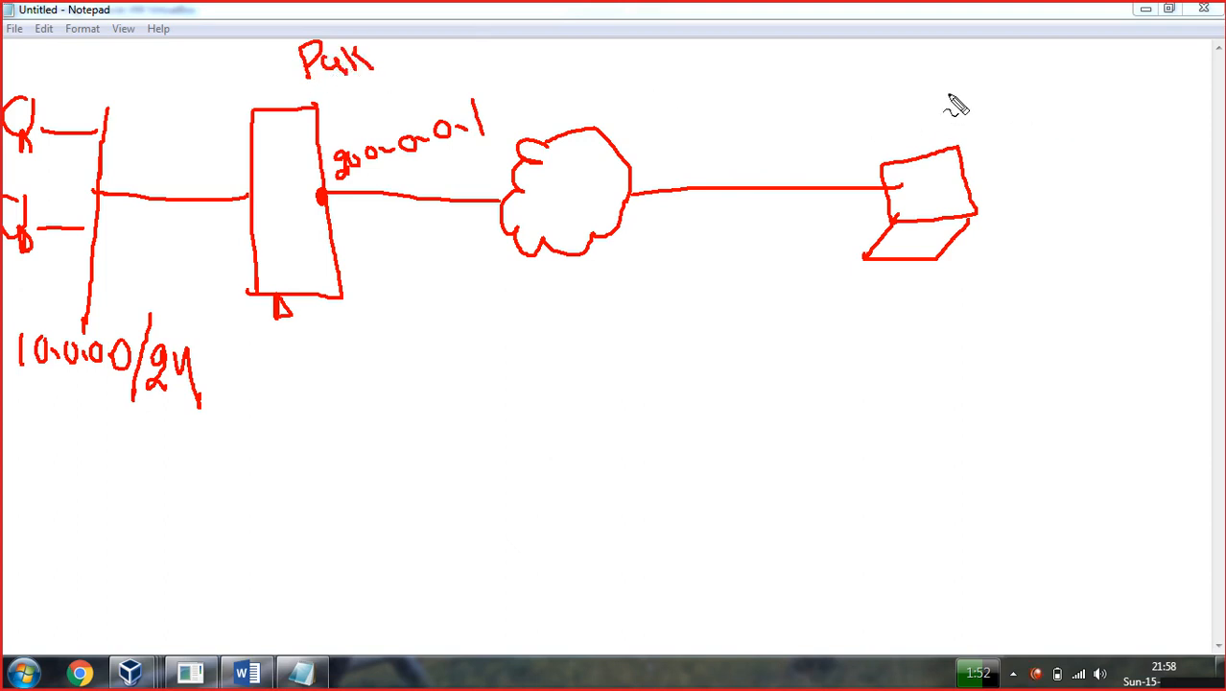
pyautogui.moveTo(939, 74)
pyautogui.mouseDown()
pyautogui.moveTo(956, 82)
pyautogui.moveTo(975, 58)
pyautogui.moveTo(983, 85)
pyautogui.moveTo(999, 74)
pyautogui.moveTo(1024, 90)
pyautogui.moveTo(991, 80)
pyautogui.mouseUp()
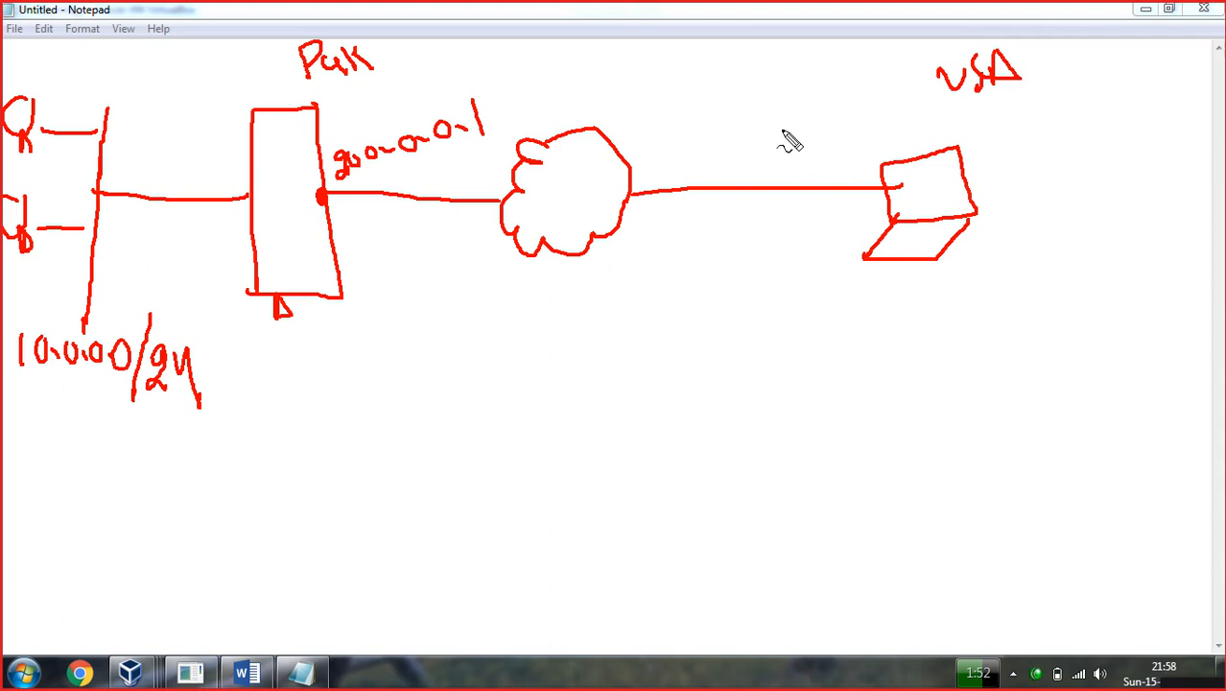
pyautogui.moveTo(812, 117); pyautogui.dragTo(803, 146)
pyautogui.moveTo(808, 162)
pyautogui.mouseDown()
pyautogui.moveTo(821, 159)
pyautogui.moveTo(822, 118)
pyautogui.moveTo(871, 126)
pyautogui.mouseUp()
# Finish labelling the laptop 150.0.0.1 and draw two tunnel curves between the laptop and the server.
pyautogui.click(876, 123)
pyautogui.moveTo(908, 121); pyautogui.dragTo(933, 136)
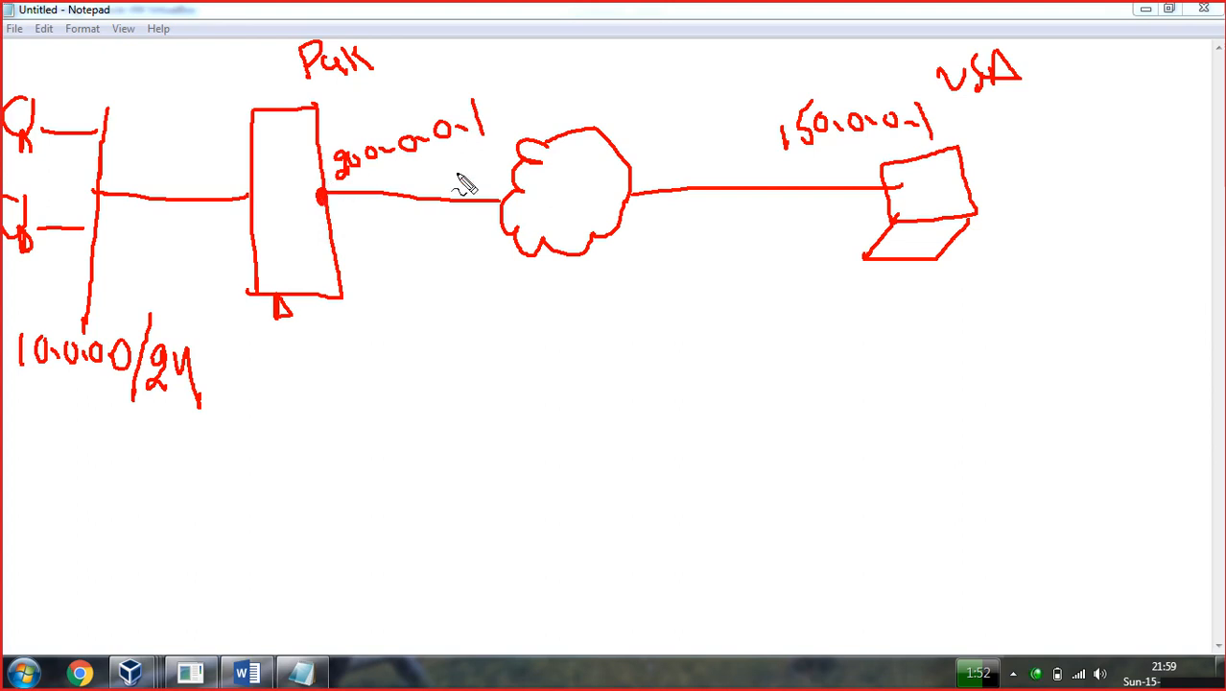
pyautogui.moveTo(873, 207)
pyautogui.mouseDown()
pyautogui.moveTo(833, 238)
pyautogui.moveTo(706, 277)
pyautogui.moveTo(446, 255)
pyautogui.moveTo(341, 211)
pyautogui.mouseUp()
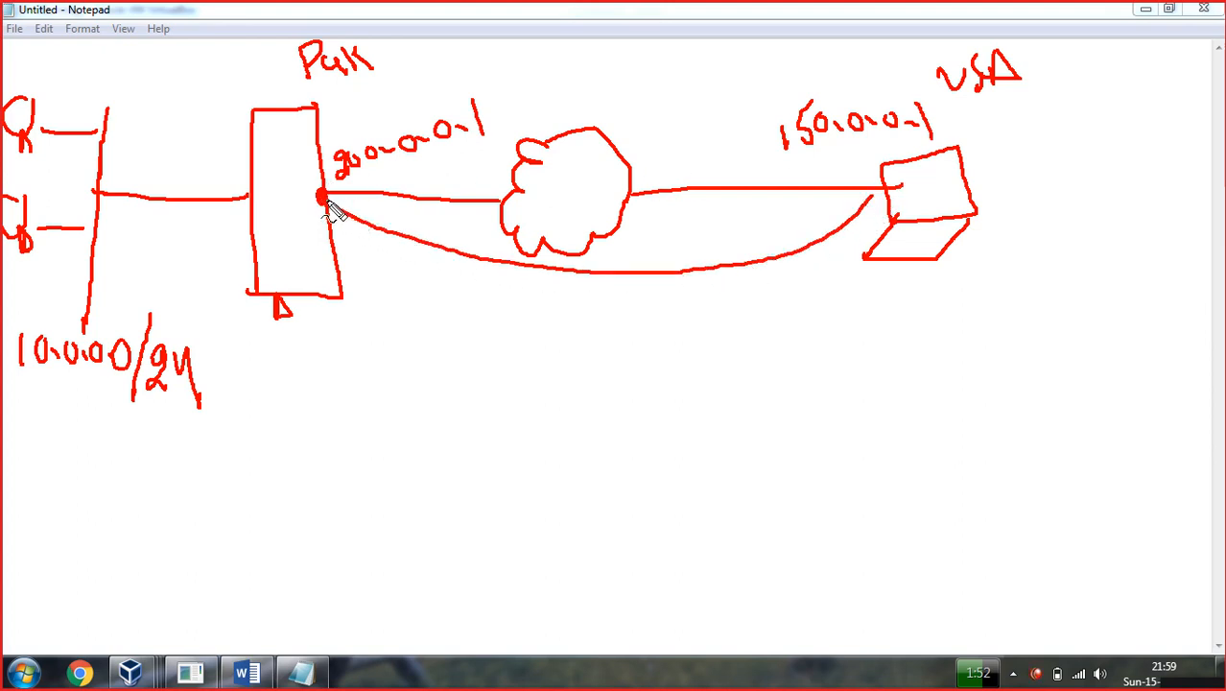
pyautogui.moveTo(343, 286)
pyautogui.mouseDown()
pyautogui.moveTo(526, 351)
pyautogui.moveTo(716, 337)
pyautogui.moveTo(841, 282)
pyautogui.moveTo(897, 216)
pyautogui.mouseUp()
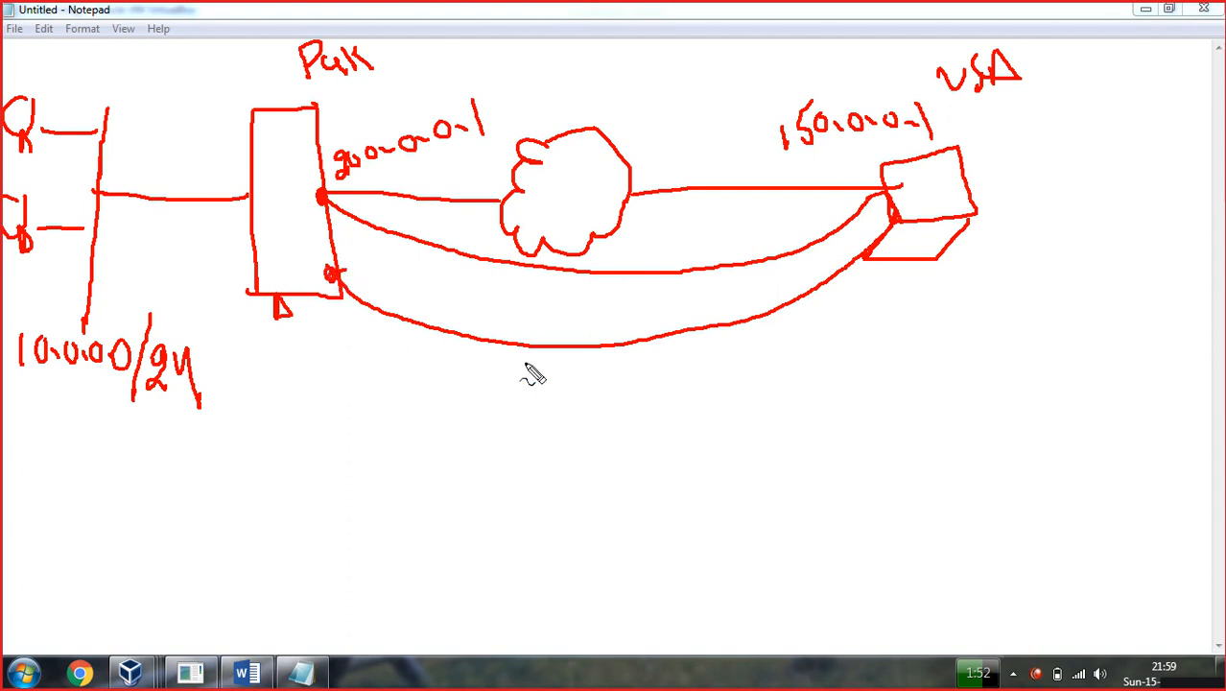
# Draw an arrow under the tunnel and label it 'Private N/w'.
pyautogui.moveTo(536, 345)
pyautogui.mouseDown()
pyautogui.moveTo(536, 377)
pyautogui.moveTo(555, 384)
pyautogui.moveTo(529, 407)
pyautogui.moveTo(503, 386)
pyautogui.mouseUp()
pyautogui.moveTo(501, 431)
pyautogui.mouseDown()
pyautogui.moveTo(607, 430)
pyautogui.moveTo(616, 443)
pyautogui.moveTo(630, 405)
pyautogui.moveTo(651, 429)
pyautogui.moveTo(693, 425)
pyautogui.mouseUp()
pyautogui.moveTo(716, 381)
pyautogui.mouseDown()
pyautogui.moveTo(739, 431)
pyautogui.moveTo(758, 408)
pyautogui.moveTo(789, 424)
pyautogui.moveTo(821, 381)
pyautogui.mouseUp()
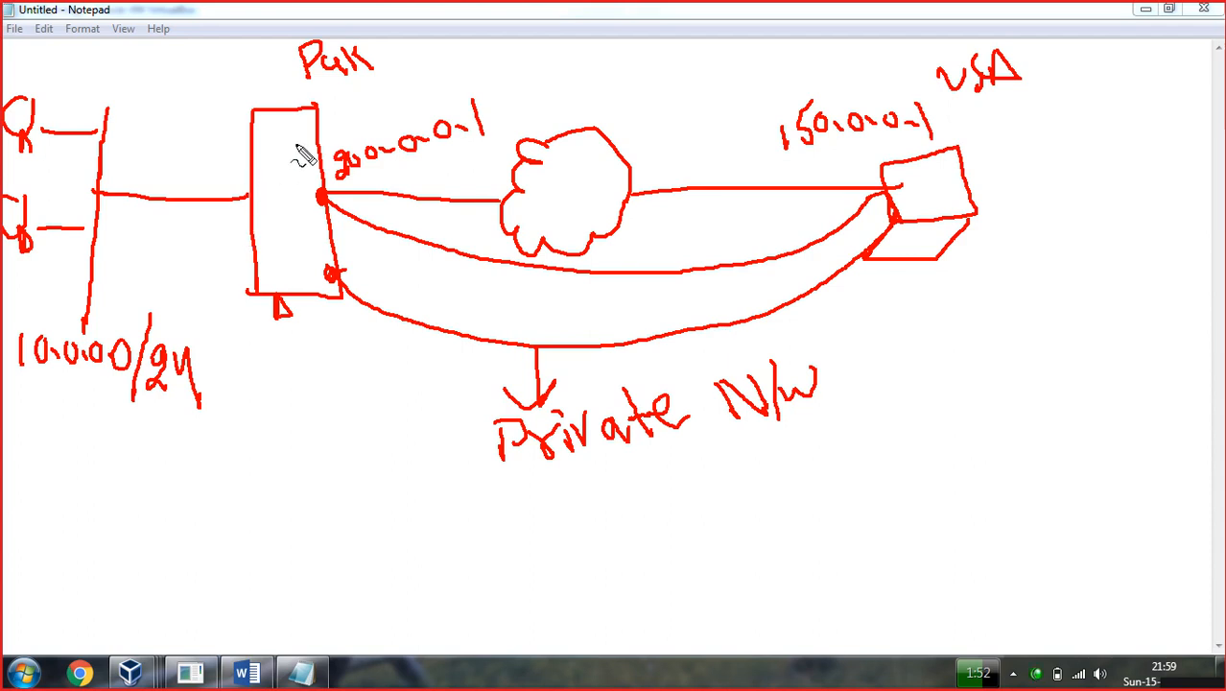
# Draw an arrow down from the server and label it 'i) DHCP'.
pyautogui.moveTo(296, 307)
pyautogui.mouseDown()
pyautogui.moveTo(303, 406)
pyautogui.moveTo(275, 399)
pyautogui.moveTo(301, 405)
pyautogui.mouseUp()
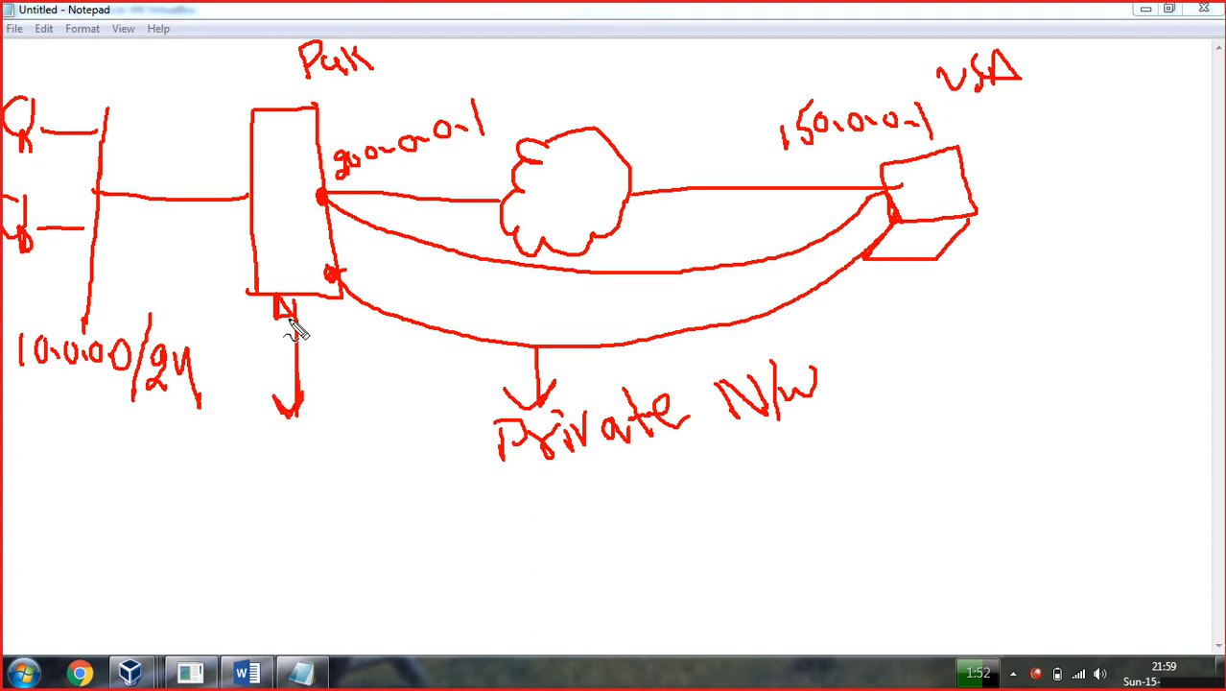
pyautogui.moveTo(222, 448); pyautogui.dragTo(248, 482)
pyautogui.moveTo(258, 432)
pyautogui.mouseDown()
pyautogui.moveTo(309, 451)
pyautogui.moveTo(321, 416)
pyautogui.moveTo(385, 455)
pyautogui.moveTo(364, 408)
pyautogui.moveTo(381, 389)
pyautogui.moveTo(384, 444)
pyautogui.mouseUp()
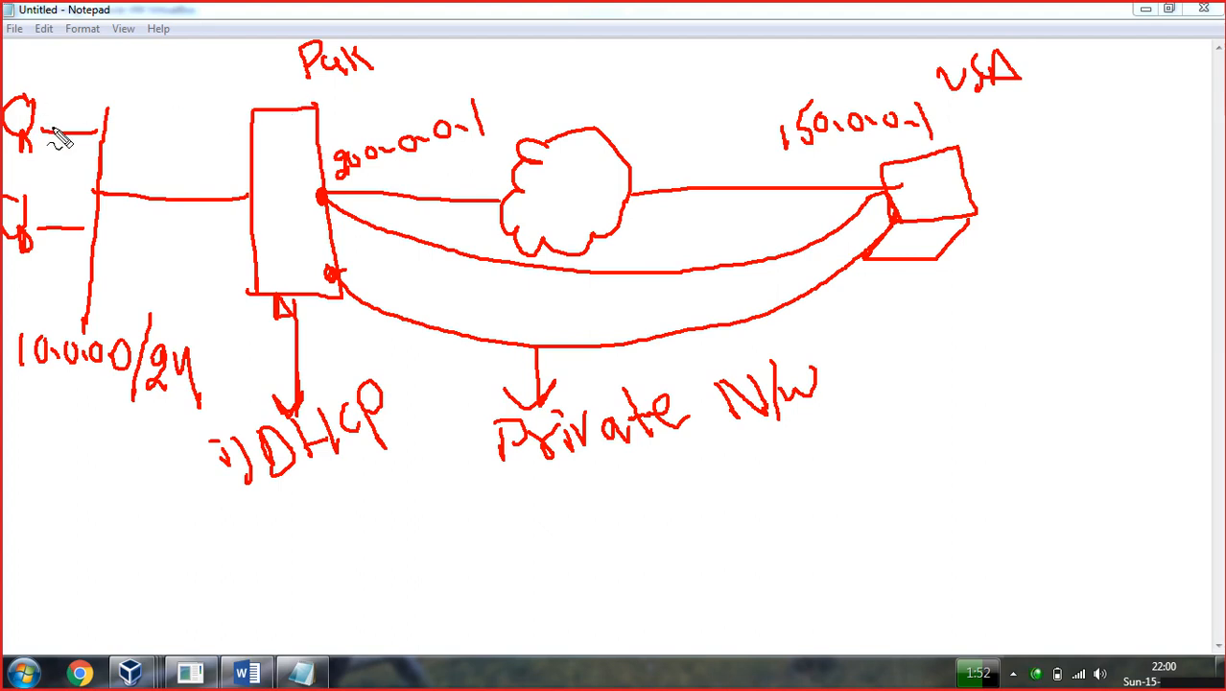
# Frame the top client, link it to the server, and write 10 beside the Pak label.
pyautogui.moveTo(46, 127); pyautogui.dragTo(100, 96)
pyautogui.moveTo(21, 86); pyautogui.dragTo(106, 88)
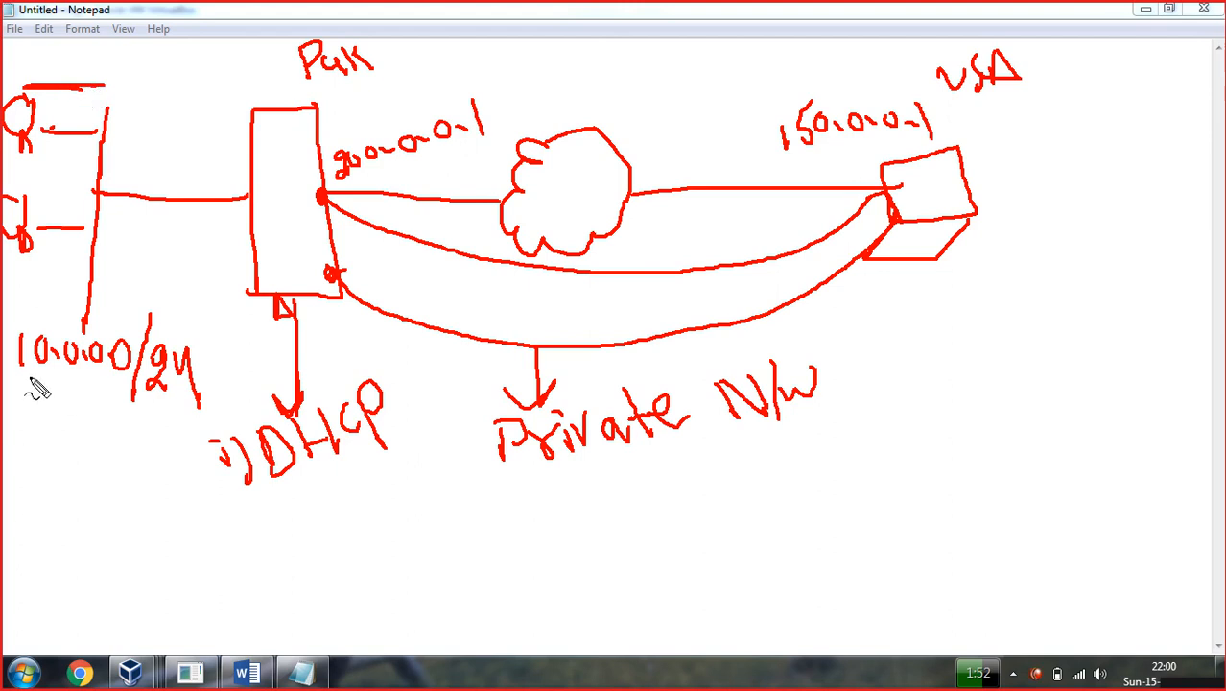
pyautogui.moveTo(71, 99)
pyautogui.mouseDown()
pyautogui.moveTo(100, 126)
pyautogui.moveTo(230, 171)
pyautogui.moveTo(247, 164)
pyautogui.mouseUp()
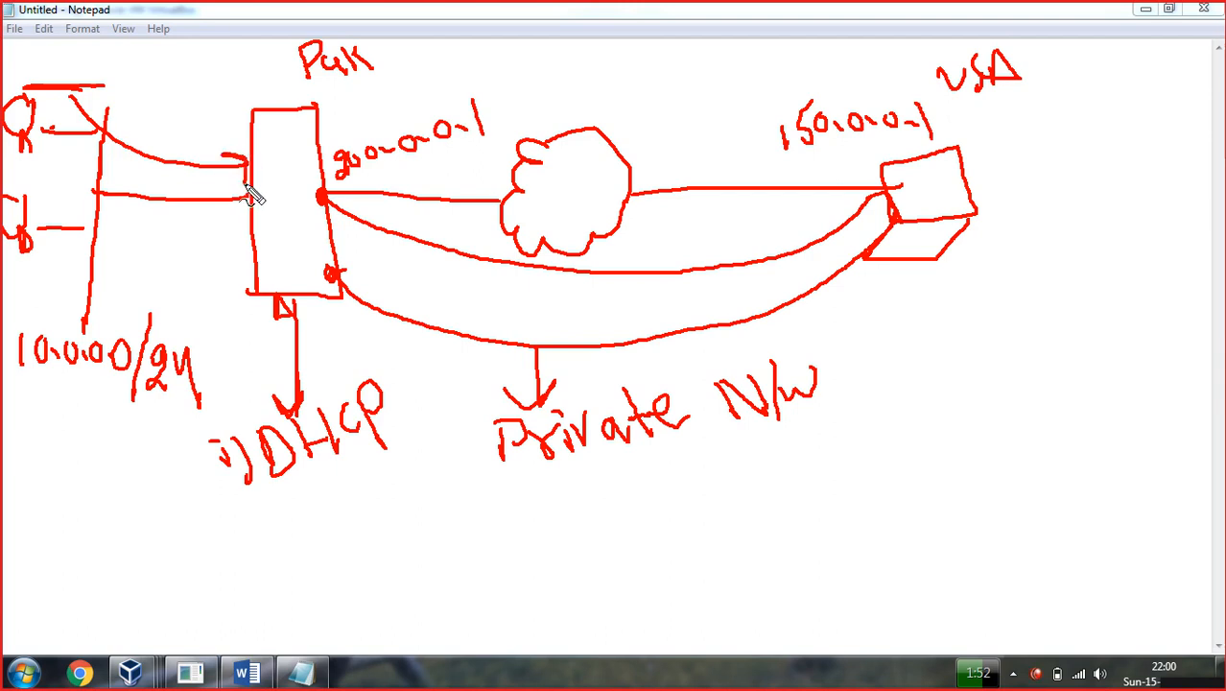
pyautogui.moveTo(226, 63)
pyautogui.mouseDown()
pyautogui.moveTo(230, 91)
pyautogui.moveTo(257, 80)
pyautogui.mouseUp()
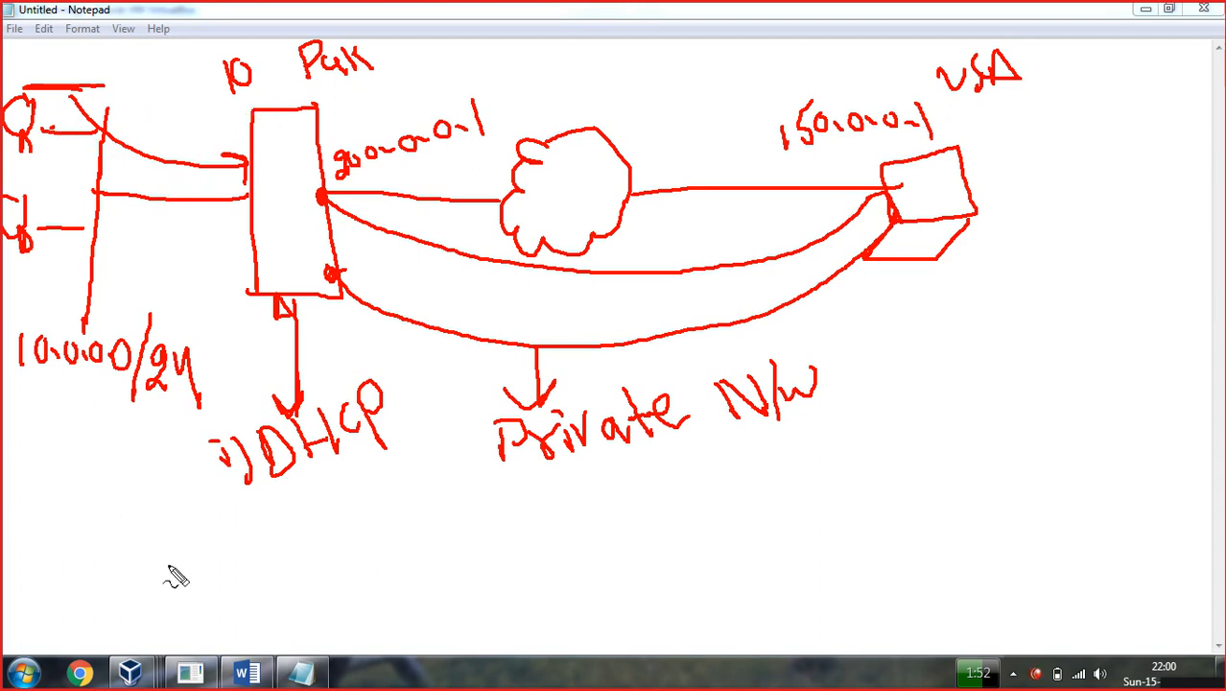
# Write the DHCP range 10.0.0.100–110 and label the server's tunnel end 100, underlined.
pyautogui.moveTo(138, 540)
pyautogui.mouseDown()
pyautogui.moveTo(144, 581)
pyautogui.moveTo(159, 556)
pyautogui.moveTo(204, 567)
pyautogui.moveTo(319, 523)
pyautogui.moveTo(372, 534)
pyautogui.moveTo(383, 509)
pyautogui.mouseUp()
pyautogui.moveTo(407, 499)
pyautogui.mouseDown()
pyautogui.moveTo(415, 539)
pyautogui.moveTo(414, 517)
pyautogui.moveTo(428, 526)
pyautogui.mouseUp()
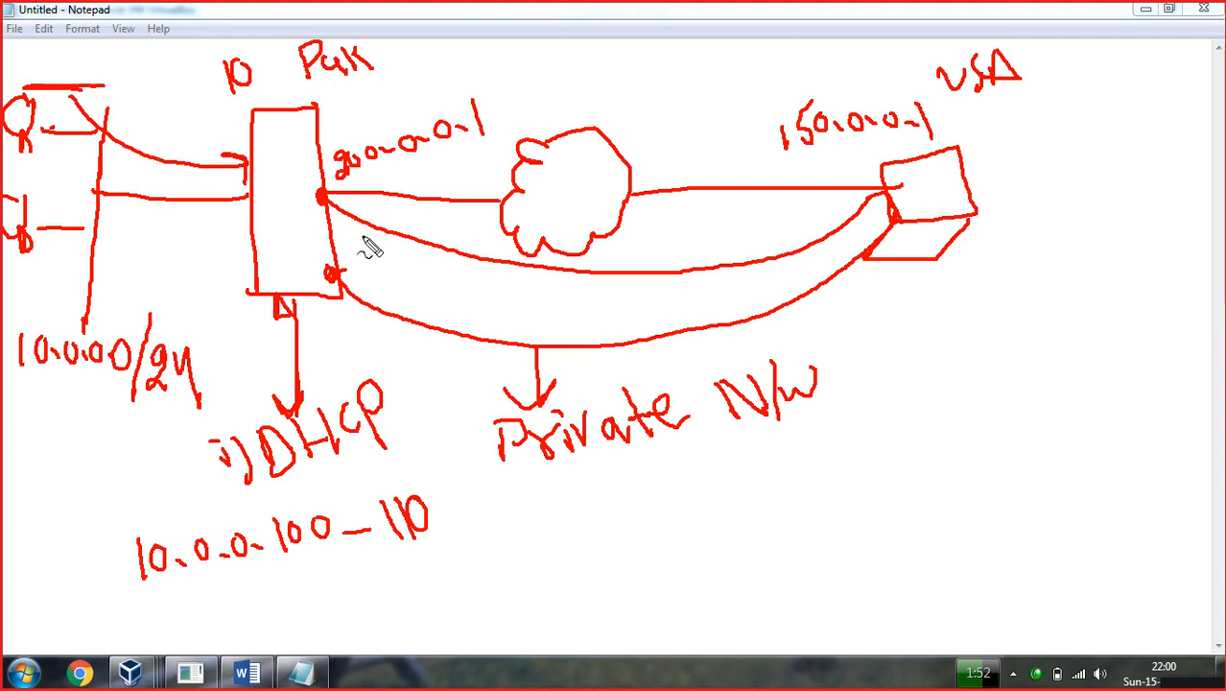
pyautogui.moveTo(338, 224)
pyautogui.mouseDown()
pyautogui.moveTo(351, 253)
pyautogui.moveTo(368, 240)
pyautogui.moveTo(386, 247)
pyautogui.mouseUp()
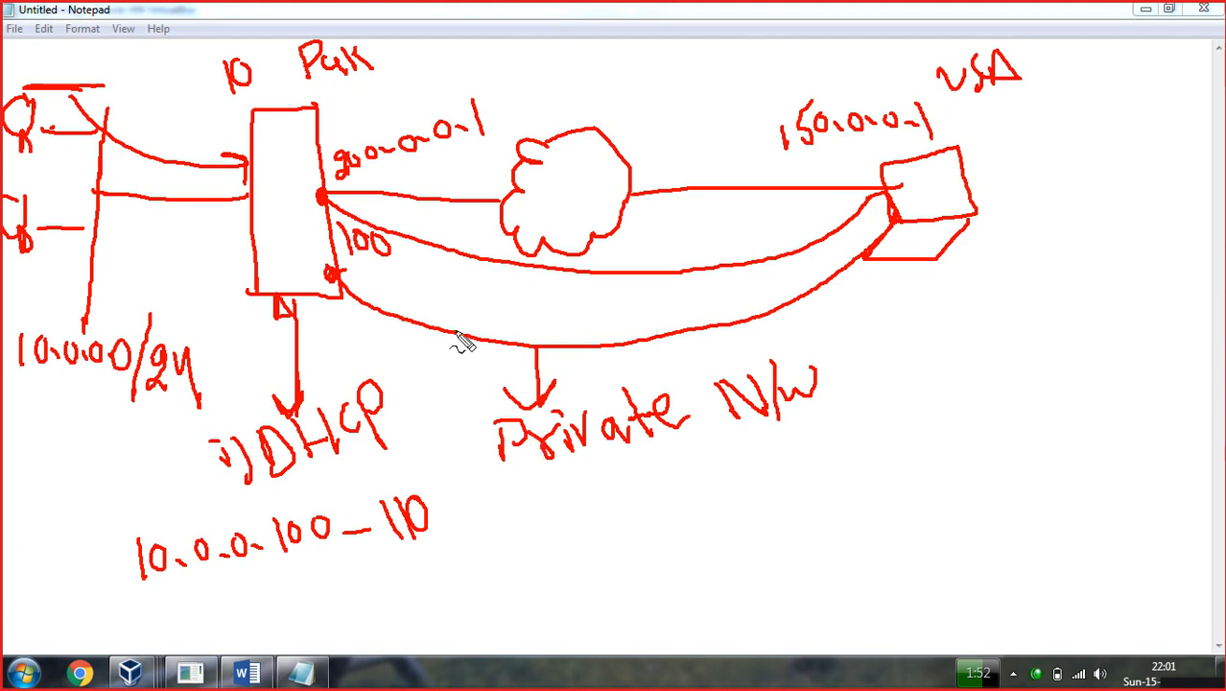
pyautogui.moveTo(345, 268)
pyautogui.mouseDown()
pyautogui.moveTo(395, 257)
pyautogui.moveTo(376, 275)
pyautogui.mouseUp()
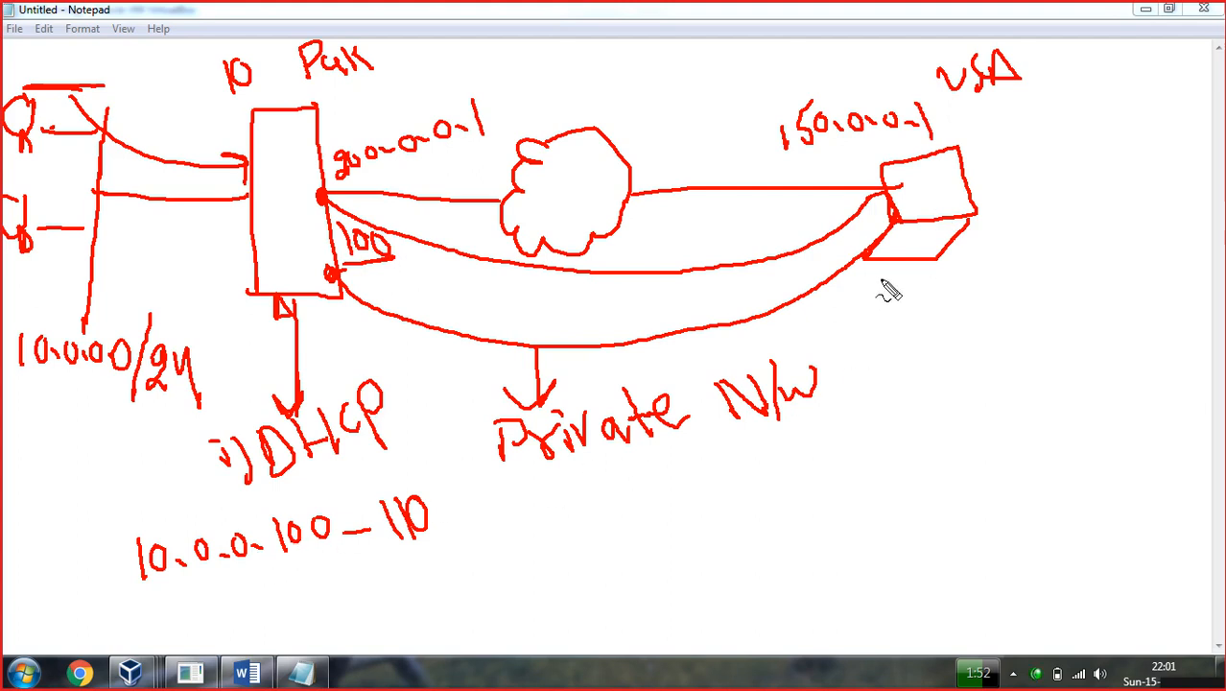
# Write 101 below the laptop and begin the 10.0.0.150 address under 'Private N/w'.
pyautogui.moveTo(870, 285)
pyautogui.mouseDown()
pyautogui.moveTo(885, 320)
pyautogui.moveTo(910, 317)
pyautogui.moveTo(916, 284)
pyautogui.moveTo(923, 325)
pyautogui.mouseUp()
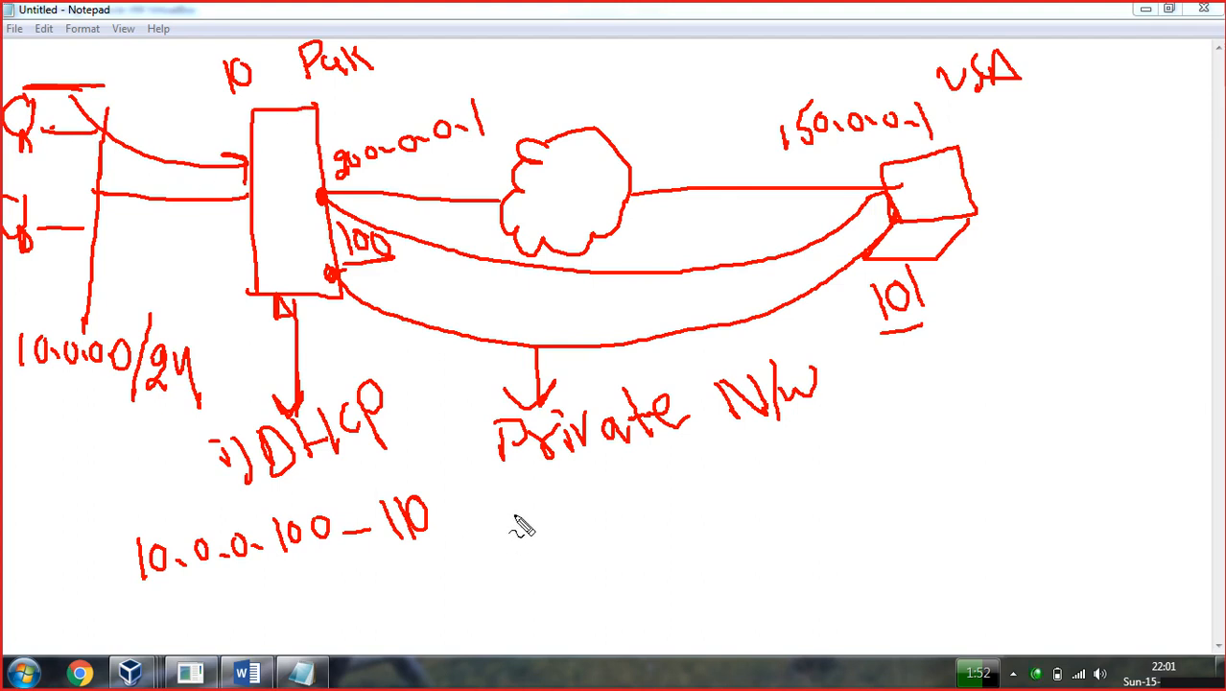
pyautogui.moveTo(529, 504)
pyautogui.mouseDown()
pyautogui.moveTo(540, 546)
pyautogui.moveTo(576, 517)
pyautogui.moveTo(636, 501)
pyautogui.moveTo(729, 499)
pyautogui.moveTo(778, 468)
pyautogui.moveTo(791, 484)
pyautogui.moveTo(769, 449)
pyautogui.moveTo(842, 447)
pyautogui.mouseUp()
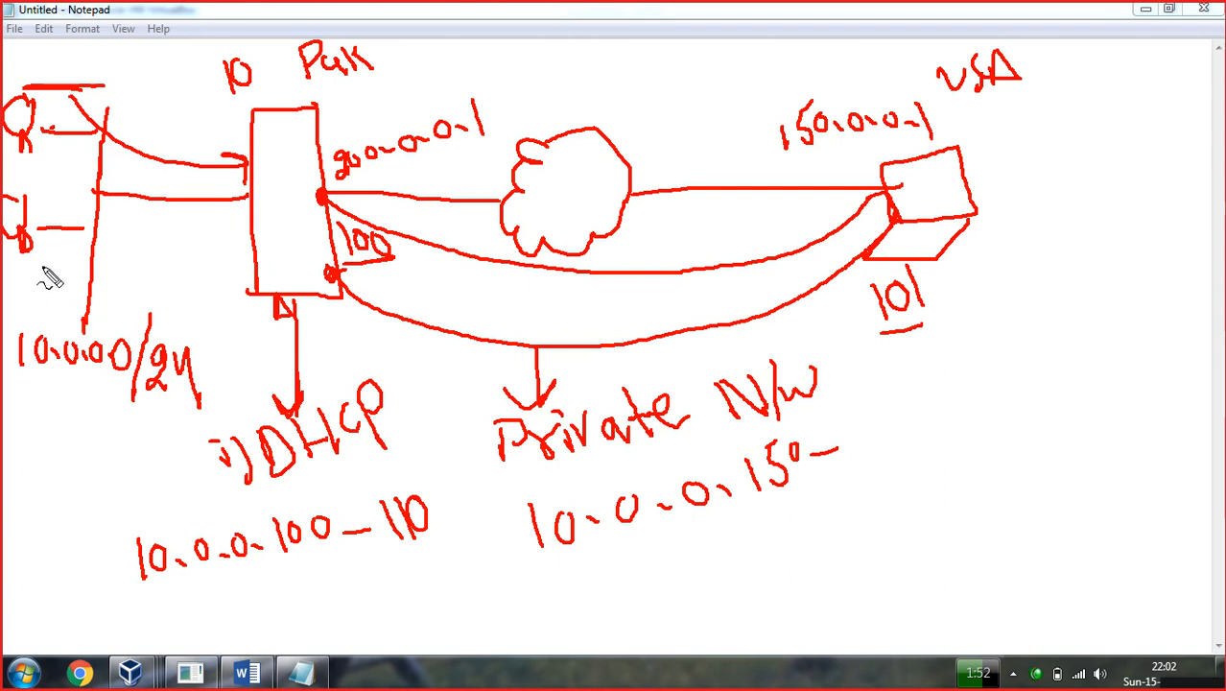
# Add a small mark beside the second client in the sketch.
pyautogui.moveTo(21, 268); pyautogui.dragTo(42, 269)
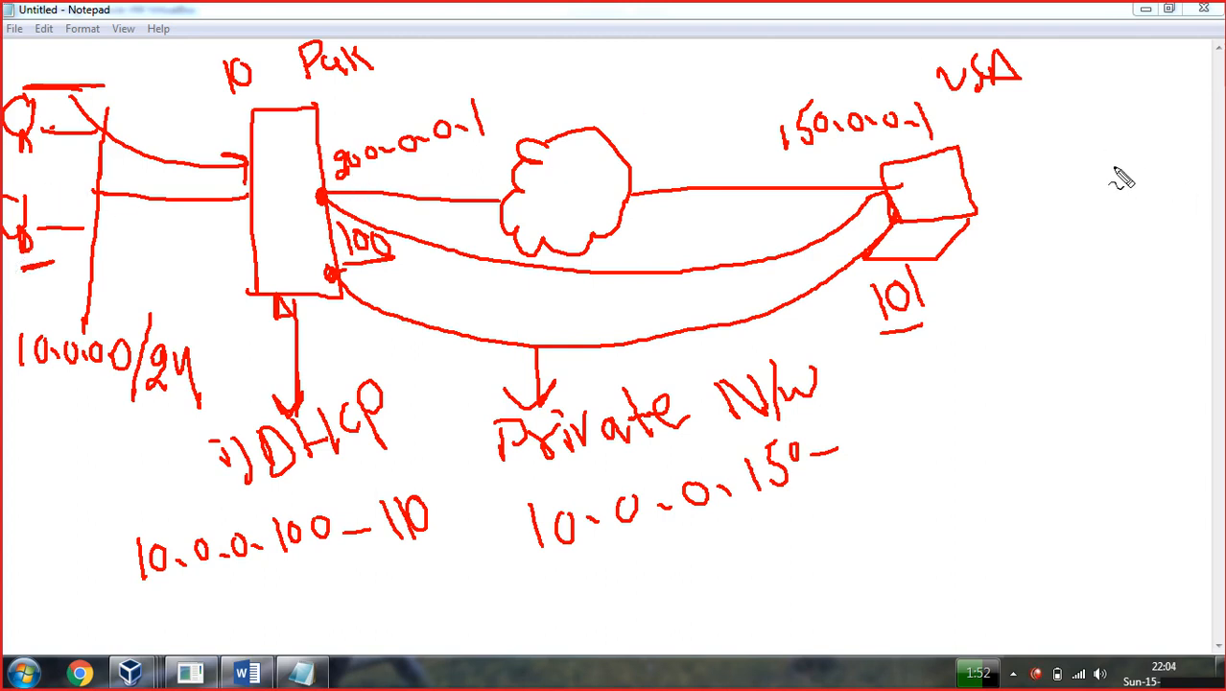
# Draw a check mark inside the server box.
pyautogui.click(281, 161)
pyautogui.moveTo(282, 177); pyautogui.dragTo(284, 192)
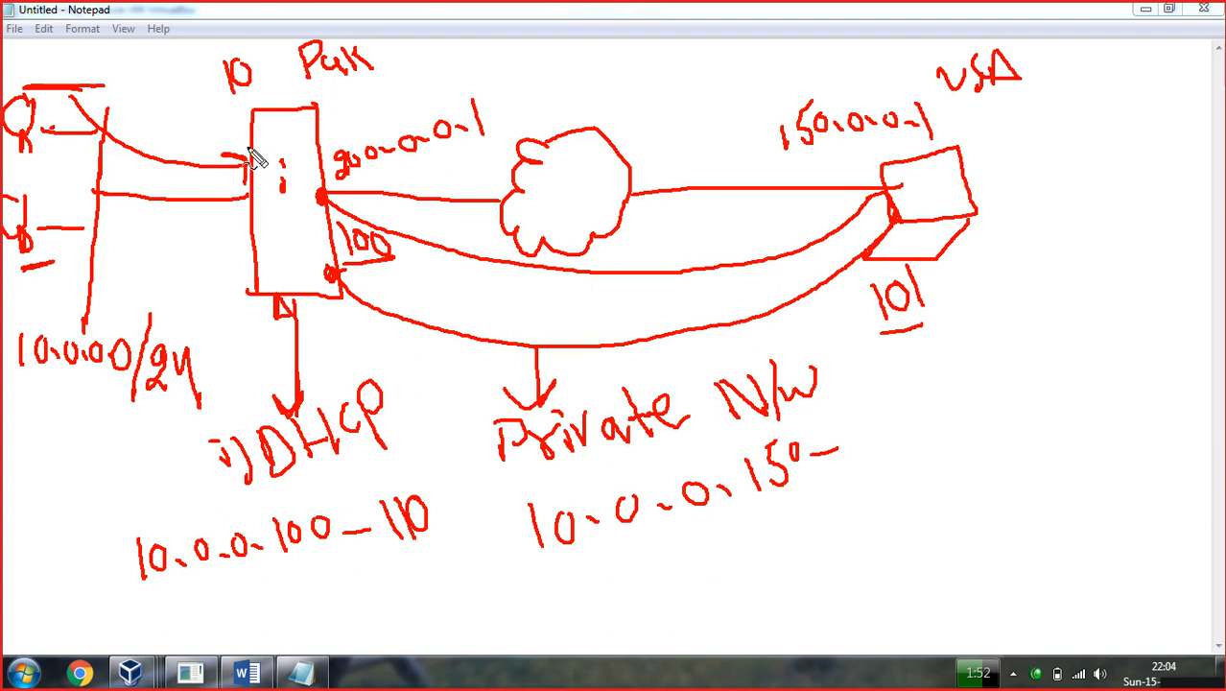
pyautogui.moveTo(252, 143)
pyautogui.mouseDown()
pyautogui.moveTo(280, 140)
pyautogui.moveTo(267, 196)
pyautogui.moveTo(294, 211)
pyautogui.mouseUp()
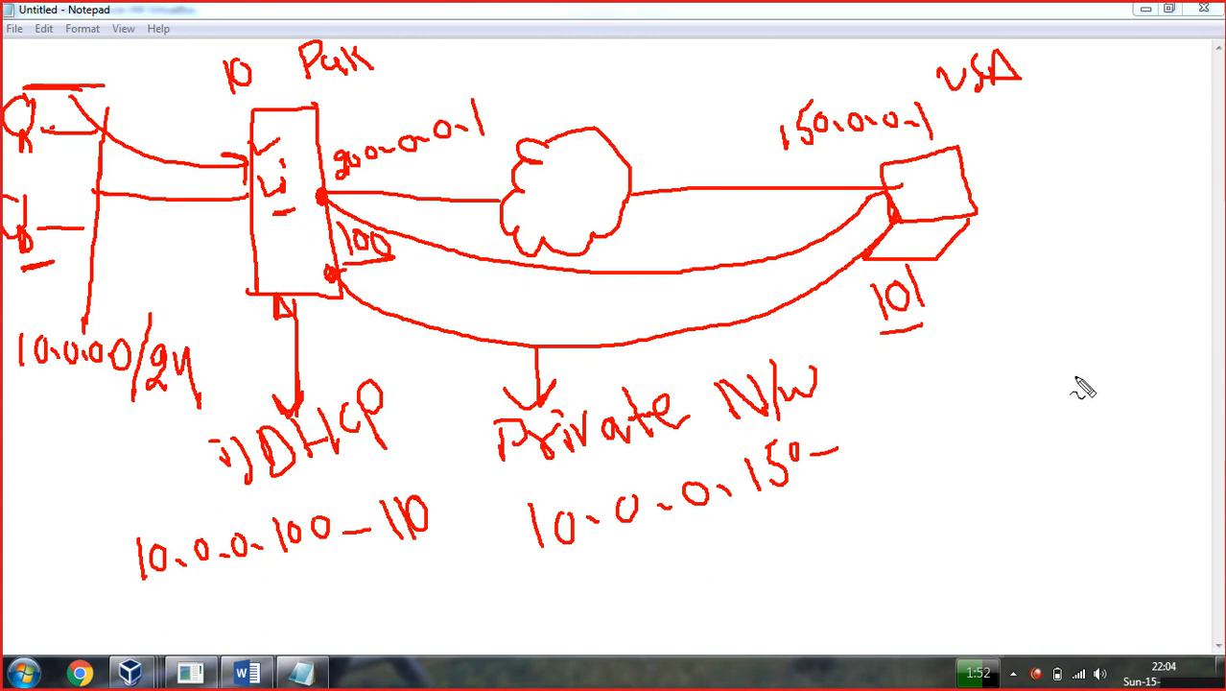
# Draw a boxed, labelled user figure to the right of 101.
pyautogui.moveTo(1046, 334)
pyautogui.mouseDown()
pyautogui.moveTo(1038, 416)
pyautogui.moveTo(1052, 347)
pyautogui.moveTo(1035, 337)
pyautogui.moveTo(1026, 384)
pyautogui.moveTo(1034, 369)
pyautogui.moveTo(1053, 391)
pyautogui.moveTo(1056, 472)
pyautogui.moveTo(981, 478)
pyautogui.moveTo(1005, 499)
pyautogui.moveTo(993, 518)
pyautogui.moveTo(1004, 514)
pyautogui.moveTo(1008, 569)
pyautogui.mouseUp()
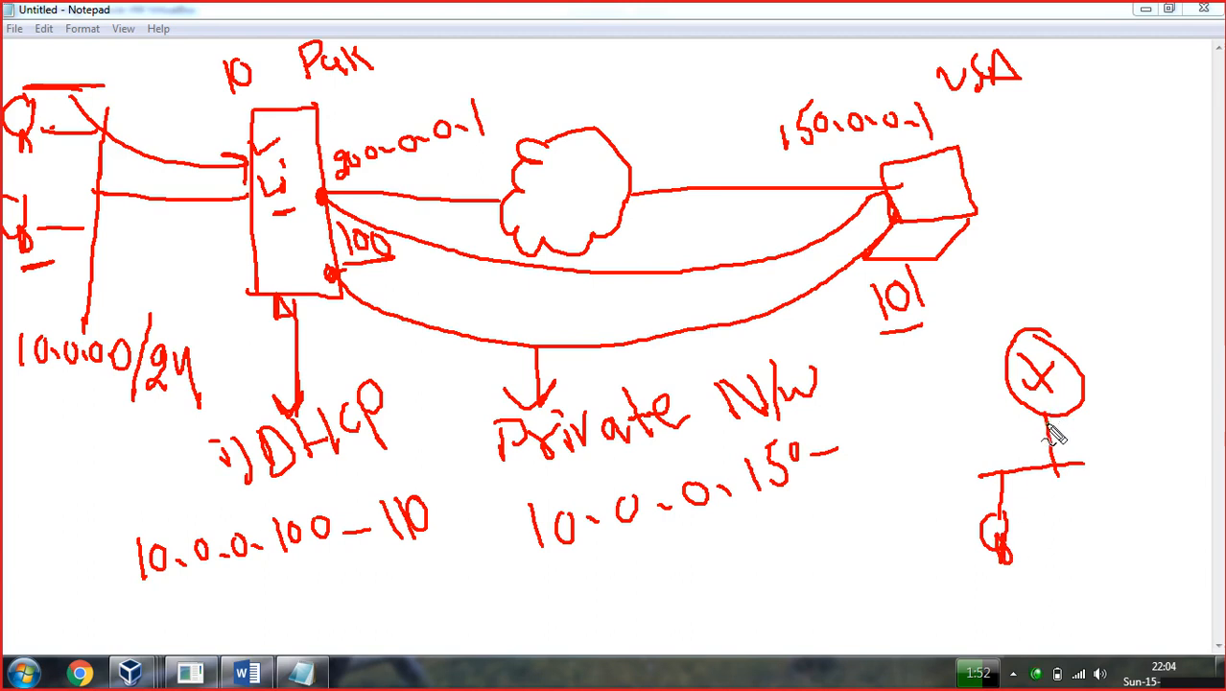
pyautogui.moveTo(990, 421)
pyautogui.mouseDown()
pyautogui.moveTo(992, 450)
pyautogui.moveTo(1010, 432)
pyautogui.moveTo(1038, 448)
pyautogui.mouseUp()
pyautogui.moveTo(1079, 361)
pyautogui.mouseDown()
pyautogui.moveTo(1119, 387)
pyautogui.moveTo(1224, 297)
pyautogui.mouseUp()
pyautogui.moveTo(1097, 286)
pyautogui.mouseDown()
pyautogui.moveTo(1082, 309)
pyautogui.moveTo(1122, 309)
pyautogui.moveTo(1140, 286)
pyautogui.mouseUp()
pyautogui.moveTo(1152, 225)
pyautogui.mouseDown()
pyautogui.moveTo(1032, 251)
pyautogui.moveTo(948, 375)
pyautogui.moveTo(952, 477)
pyautogui.moveTo(1224, 456)
pyautogui.moveTo(1196, 315)
pyautogui.moveTo(1155, 231)
pyautogui.mouseUp()
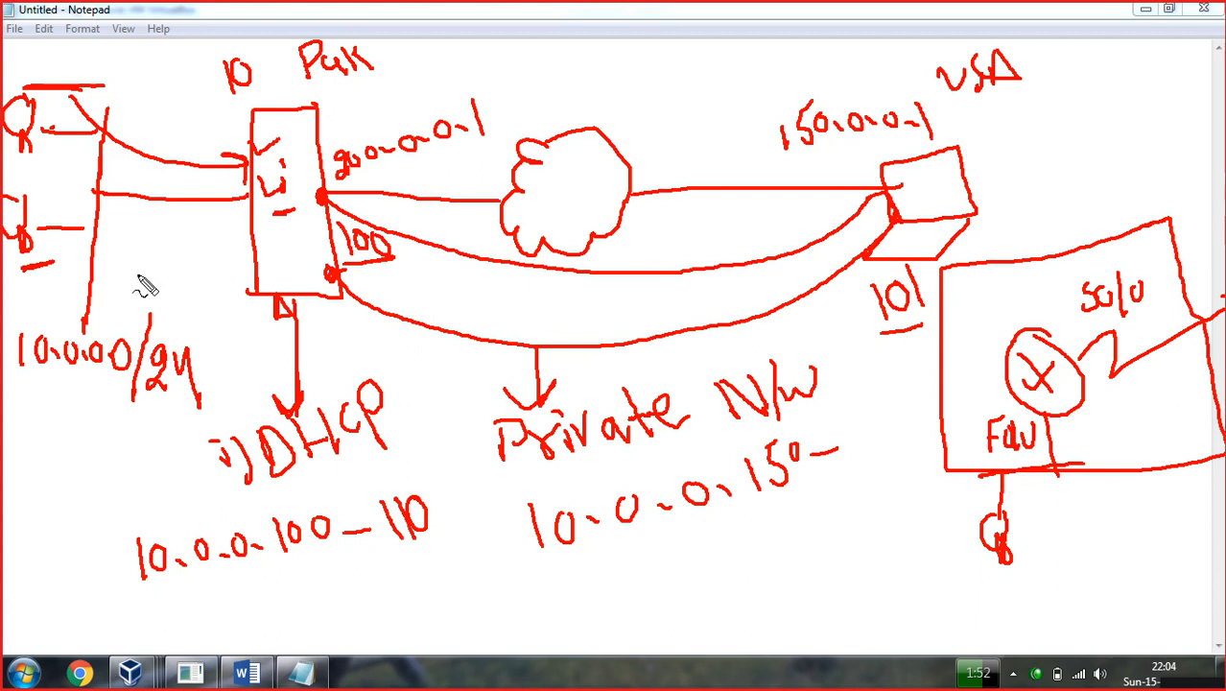
# Underline the lower-left figure and 200.0.0.1, and mark the top of the Pak router box.
pyautogui.moveTo(21, 258); pyautogui.dragTo(35, 254)
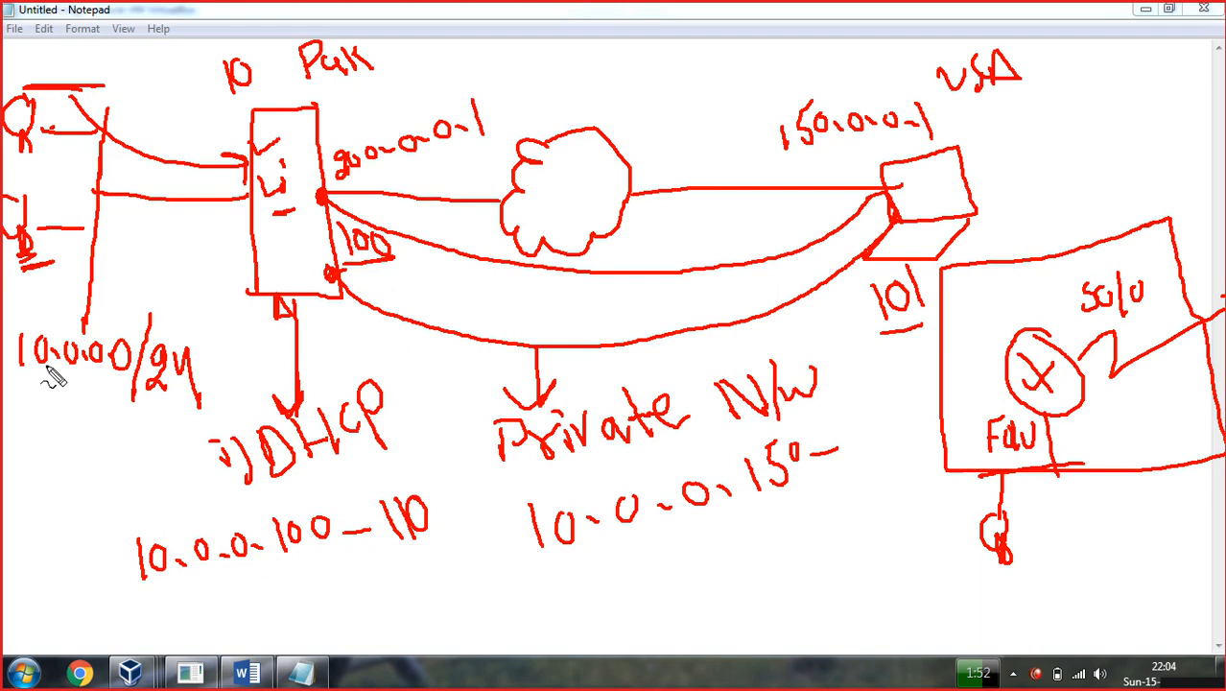
pyautogui.moveTo(336, 181); pyautogui.dragTo(353, 180)
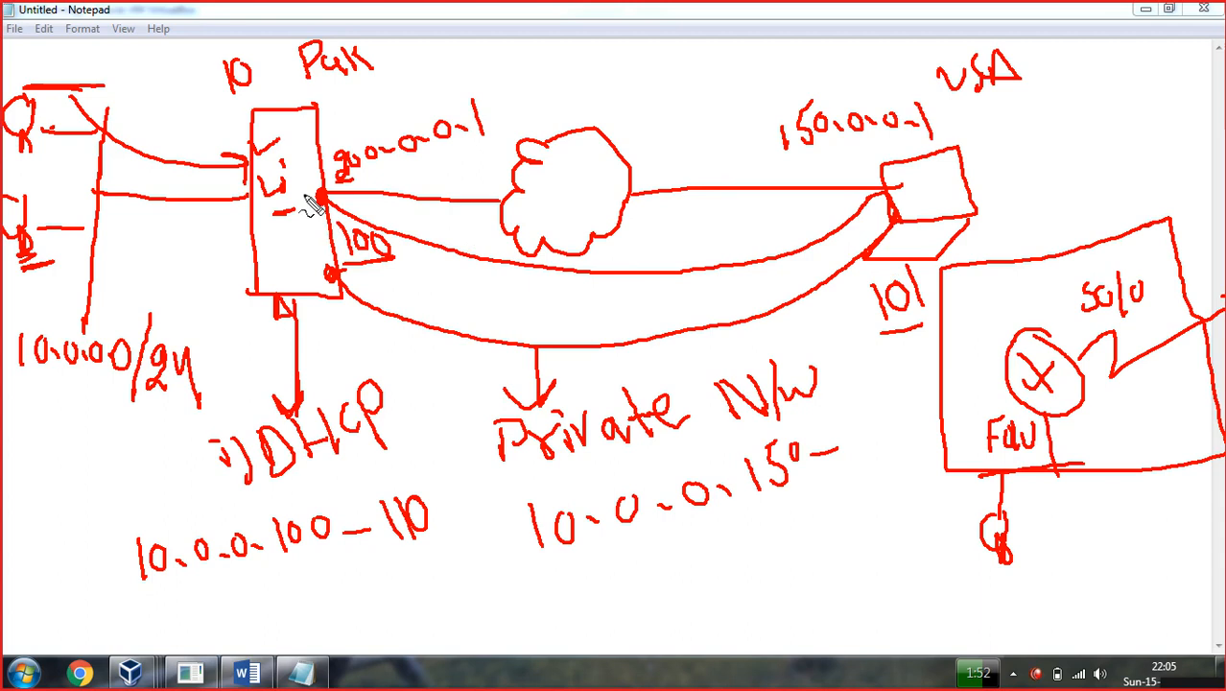
pyautogui.moveTo(303, 100); pyautogui.dragTo(387, 79)
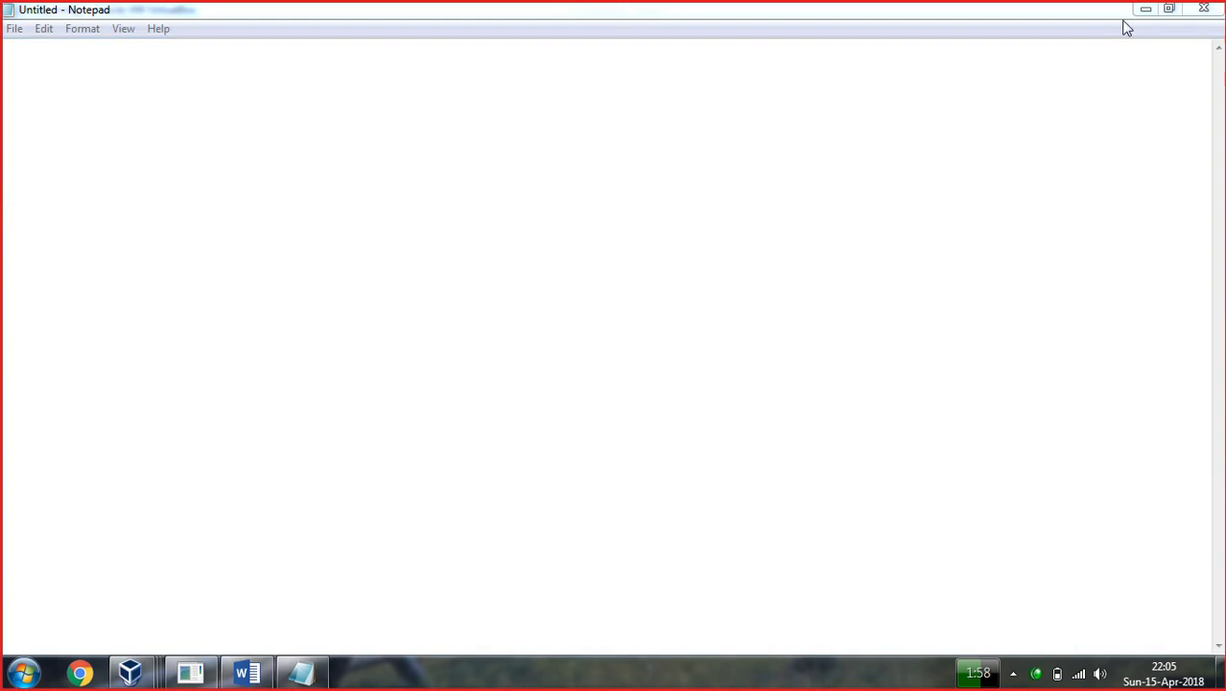
# Unlock the DC VM with its password and assign client addresses from a specified range.
pyautogui.click(1145, 9)
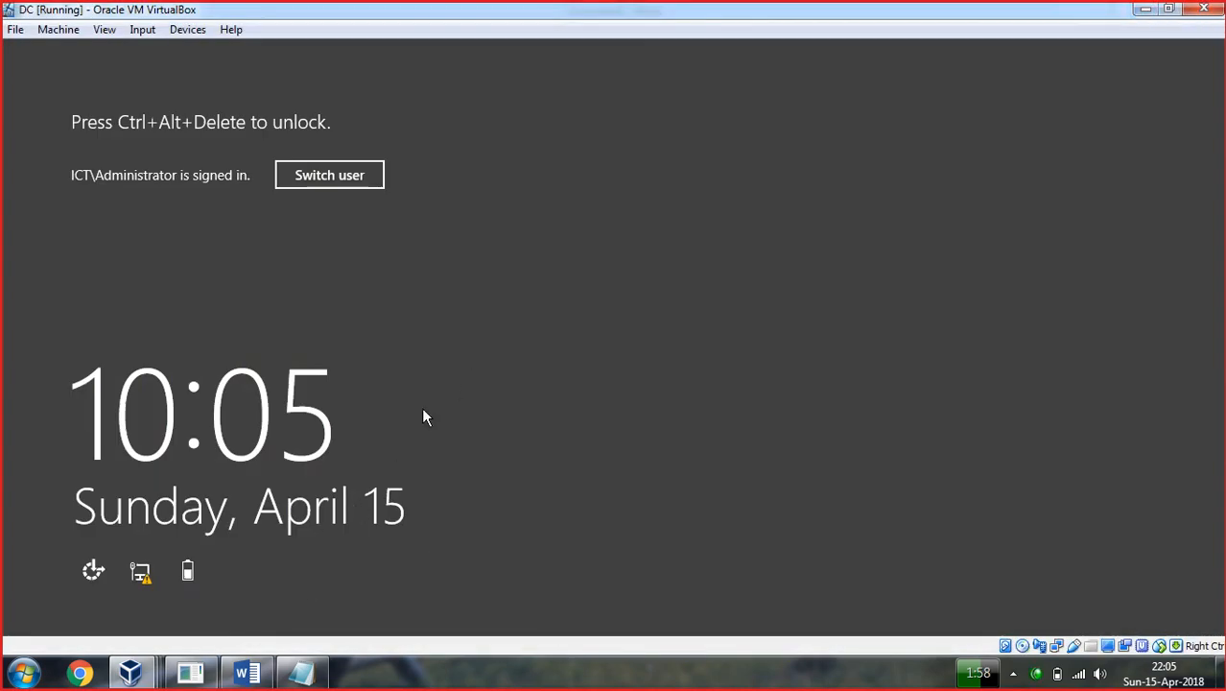
pyautogui.hotkey('ctrl', 'alt', 'Delete')
pyautogui.write('****')
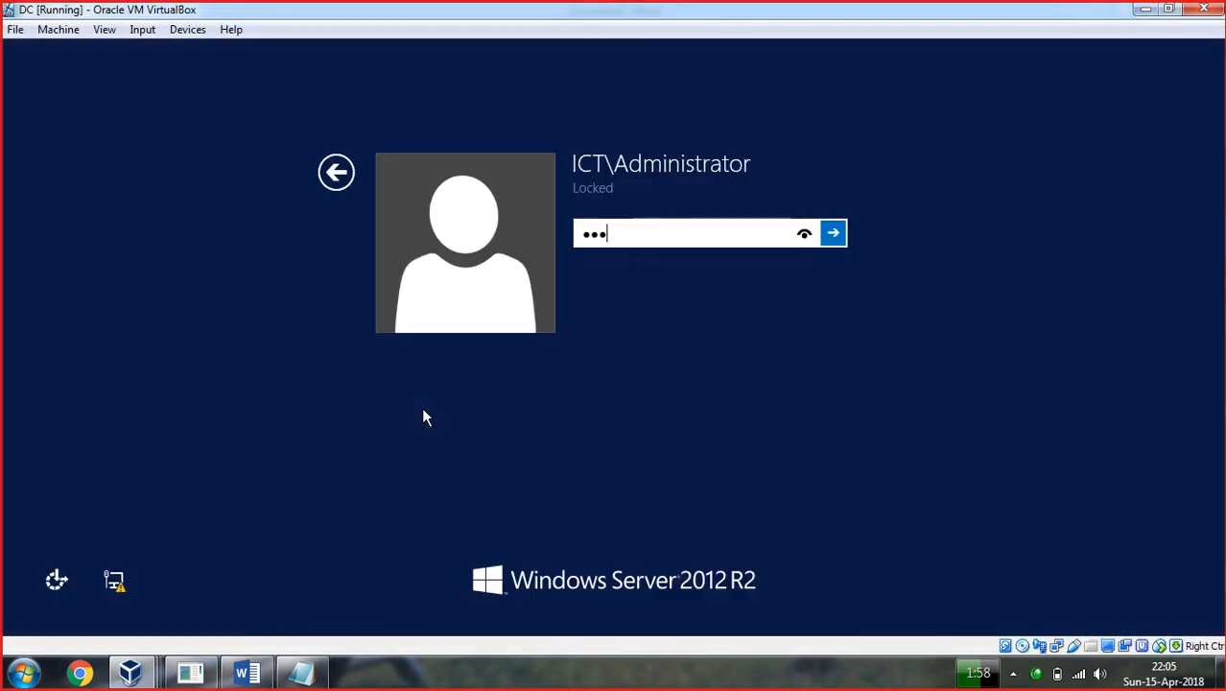
pyautogui.write('****')
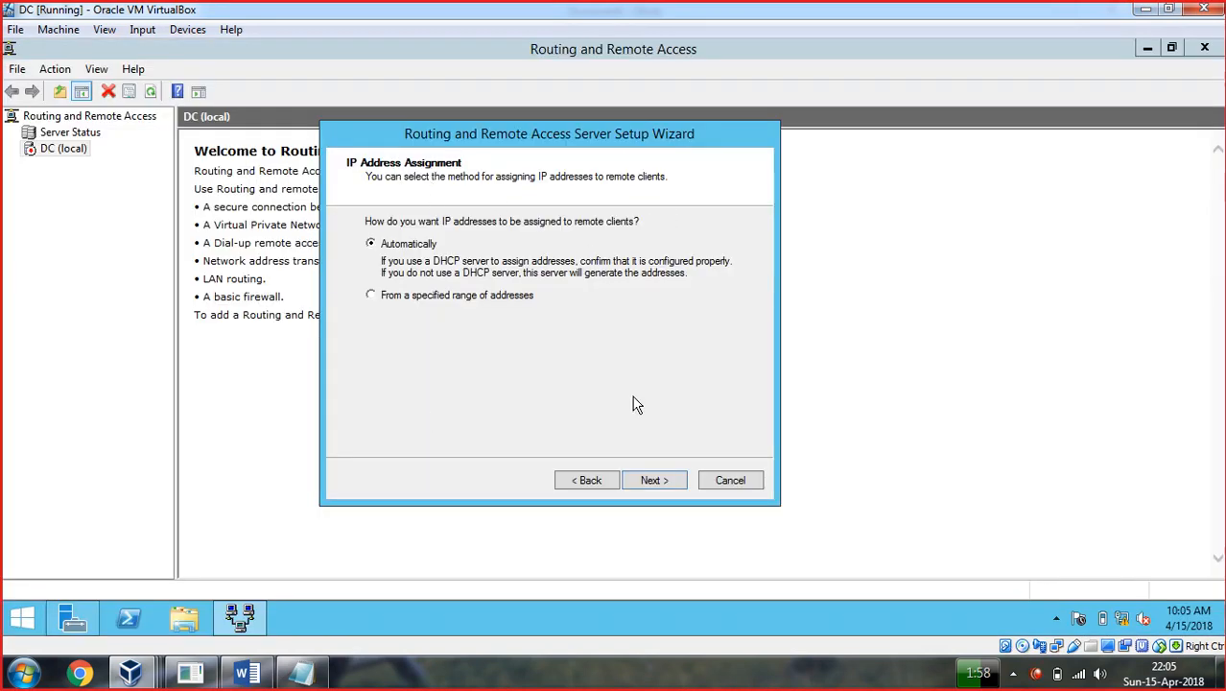
pyautogui.click(372, 297)
pyautogui.click(660, 485)
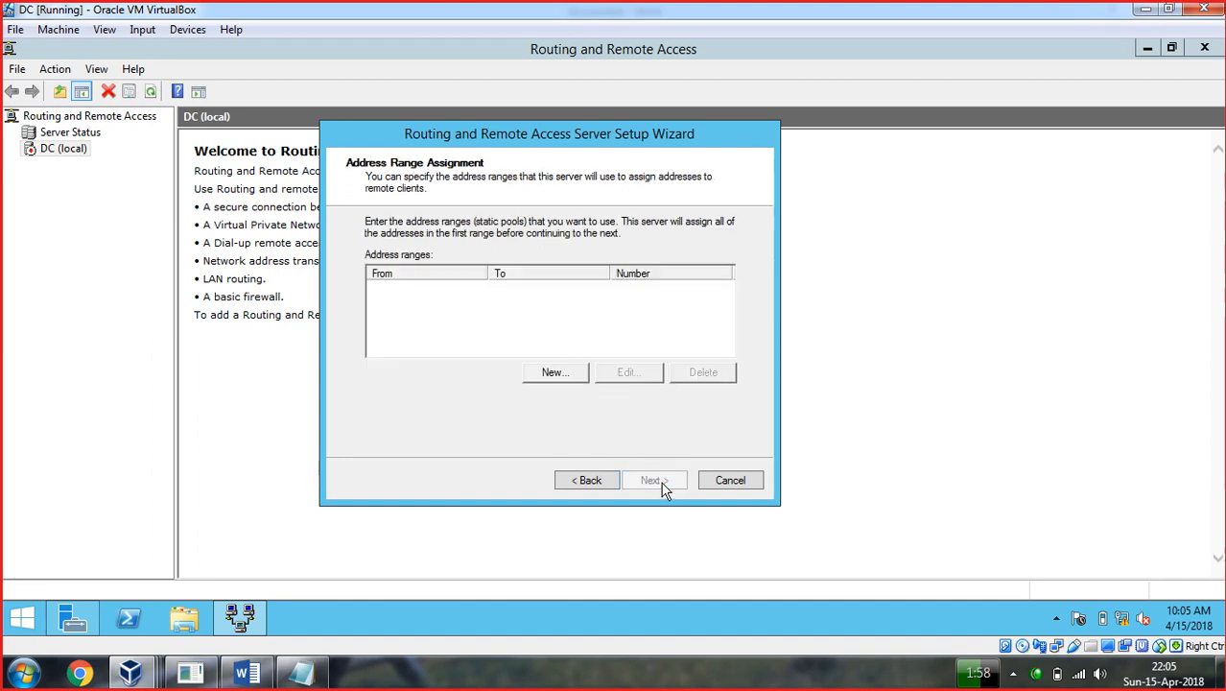
# Create a new IPv4 address range from 192.168.1.150 to 192.168.1.254.
pyautogui.click(556, 374)
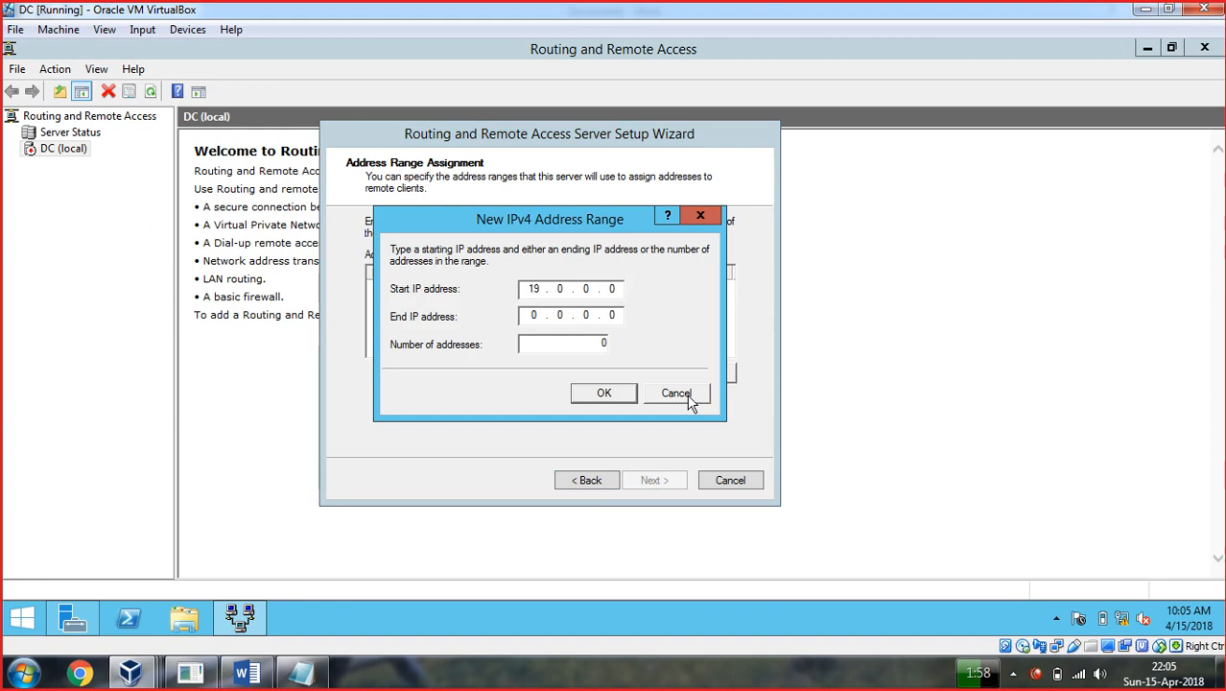
pyautogui.write('192 . 168')
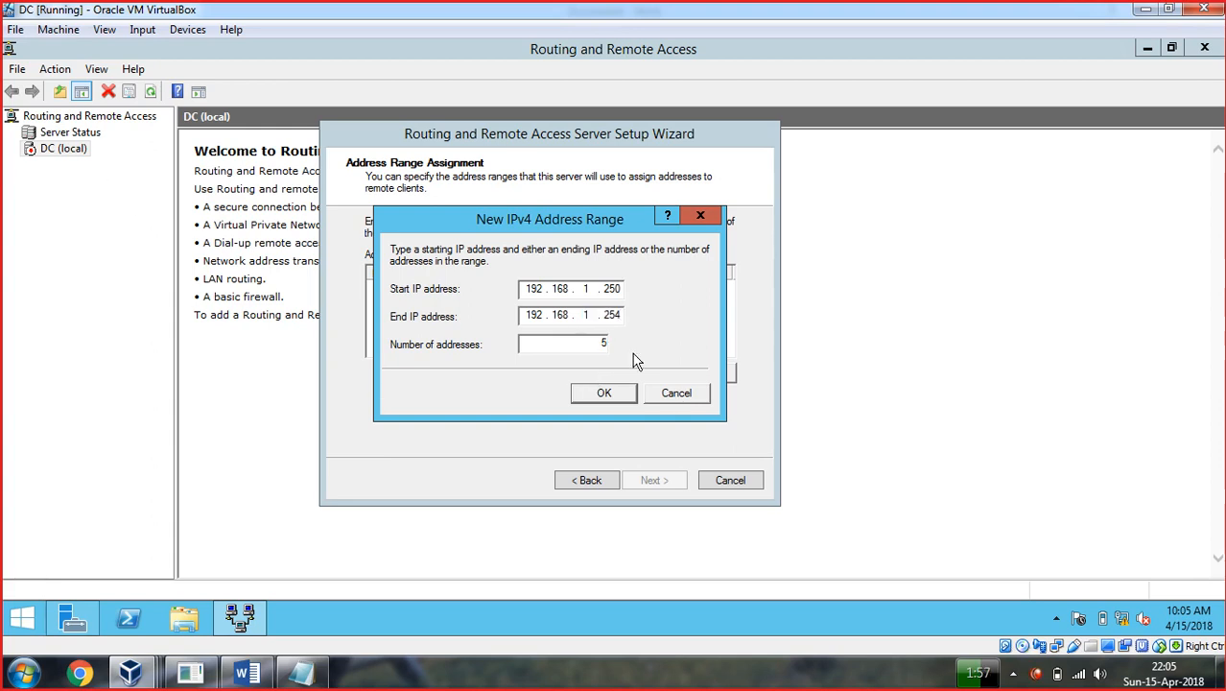
pyautogui.moveTo(593, 343); pyautogui.dragTo(621, 345)
pyautogui.moveTo(607, 290); pyautogui.dragTo(626, 289)
pyautogui.click(607, 293)
pyautogui.click(608, 682)
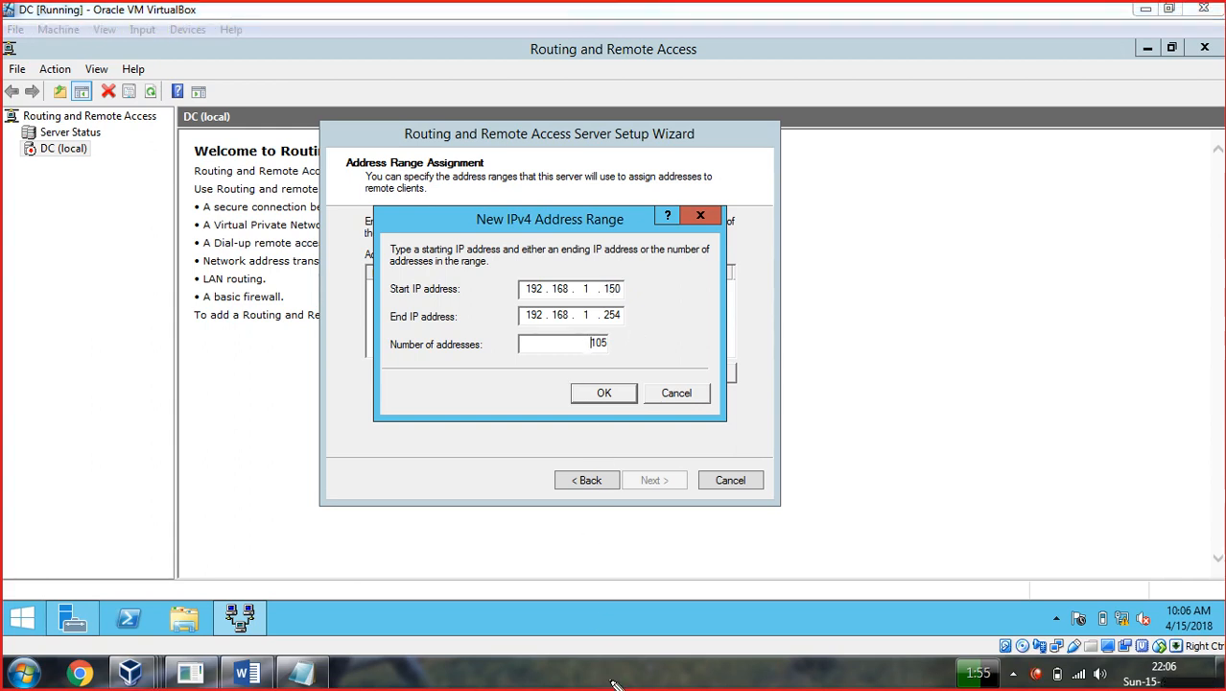
pyautogui.moveTo(828, 221); pyautogui.dragTo(788, 347)
pyautogui.moveTo(827, 221)
pyautogui.mouseDown()
pyautogui.moveTo(863, 288)
pyautogui.moveTo(800, 350)
pyautogui.moveTo(788, 346)
pyautogui.mouseUp()
pyautogui.moveTo(806, 173); pyautogui.dragTo(820, 190)
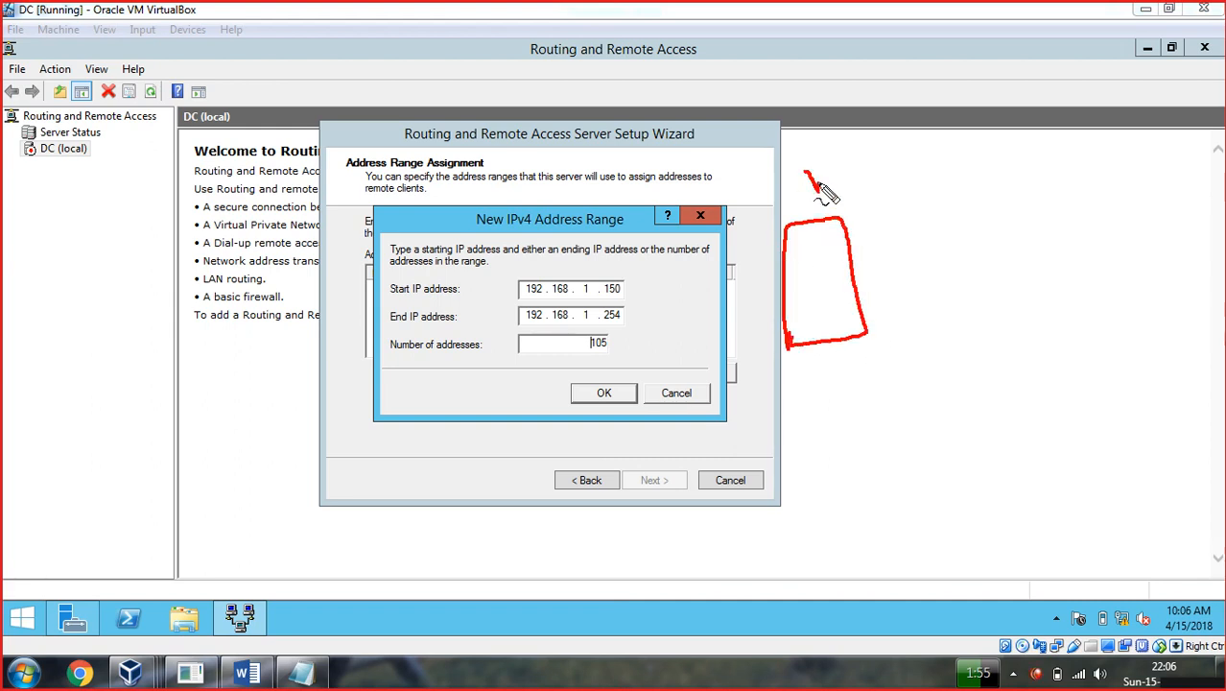
pyautogui.moveTo(845, 230); pyautogui.dragTo(875, 222)
pyautogui.moveTo(852, 167)
pyautogui.mouseDown()
pyautogui.moveTo(864, 186)
pyautogui.moveTo(885, 158)
pyautogui.moveTo(916, 175)
pyautogui.moveTo(956, 134)
pyautogui.moveTo(1019, 131)
pyautogui.moveTo(1038, 96)
pyautogui.moveTo(1057, 92)
pyautogui.mouseUp()
pyautogui.moveTo(862, 284); pyautogui.dragTo(335, 576)
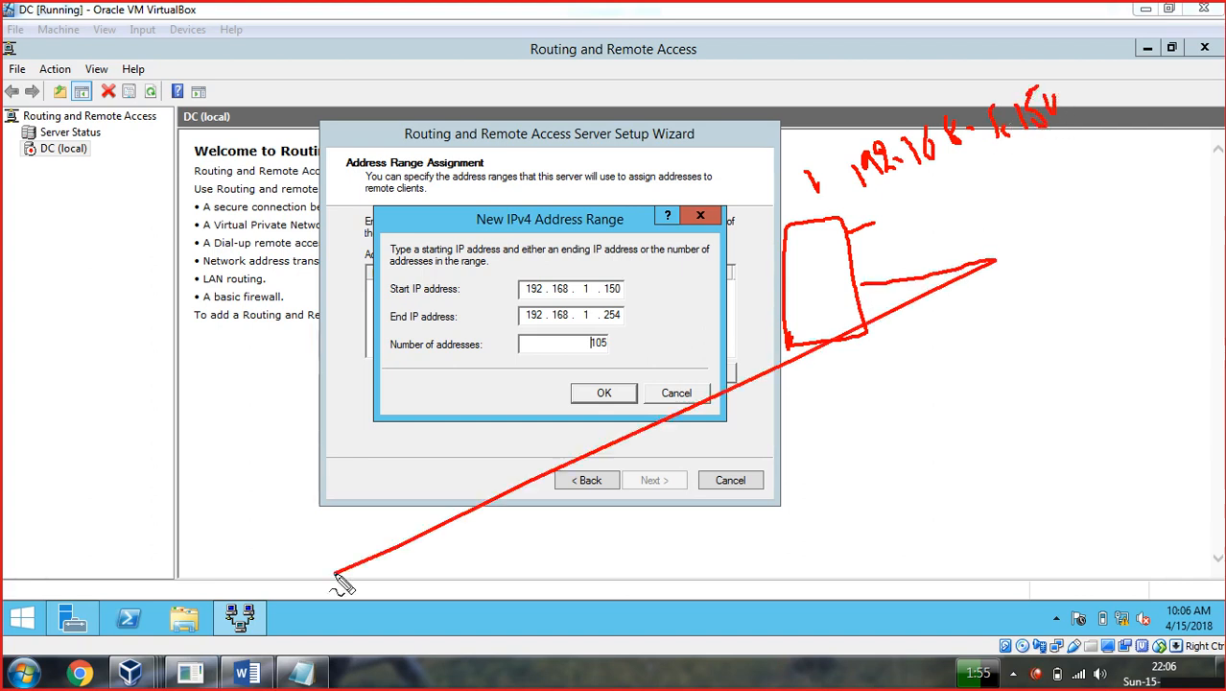
pyautogui.moveTo(1185, 219)
pyautogui.mouseDown()
pyautogui.moveTo(1170, 224)
pyautogui.moveTo(1178, 305)
pyautogui.mouseUp()
pyautogui.moveTo(1199, 217)
pyautogui.mouseDown()
pyautogui.moveTo(1172, 315)
pyautogui.moveTo(1204, 342)
pyautogui.mouseUp()
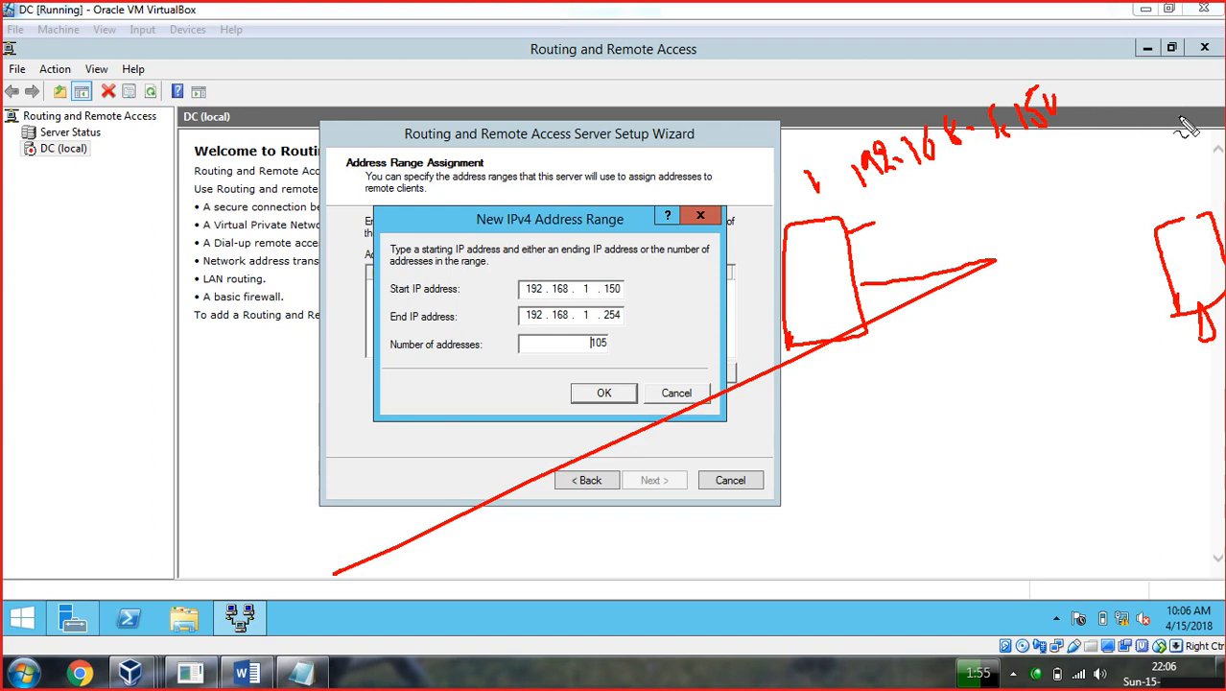
pyautogui.press('Escape')
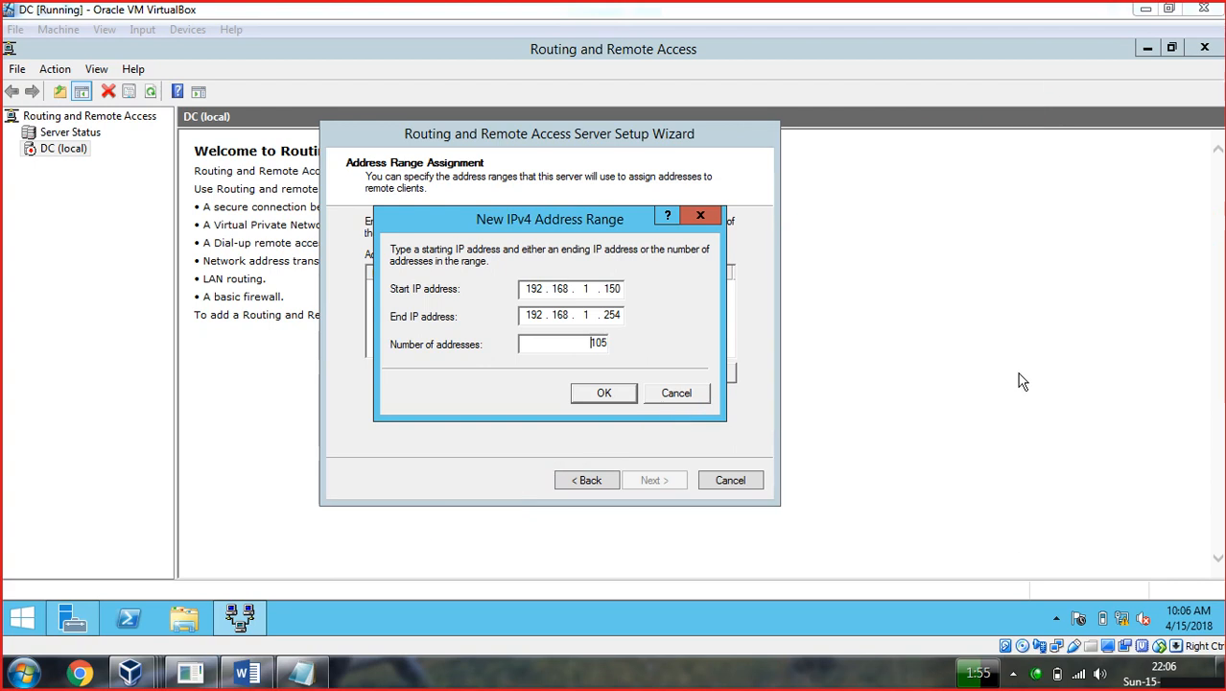
# Confirm the 192.168.1.150–192.168.1.254 range and continue to the RADIUS page.
pyautogui.click(603, 396)
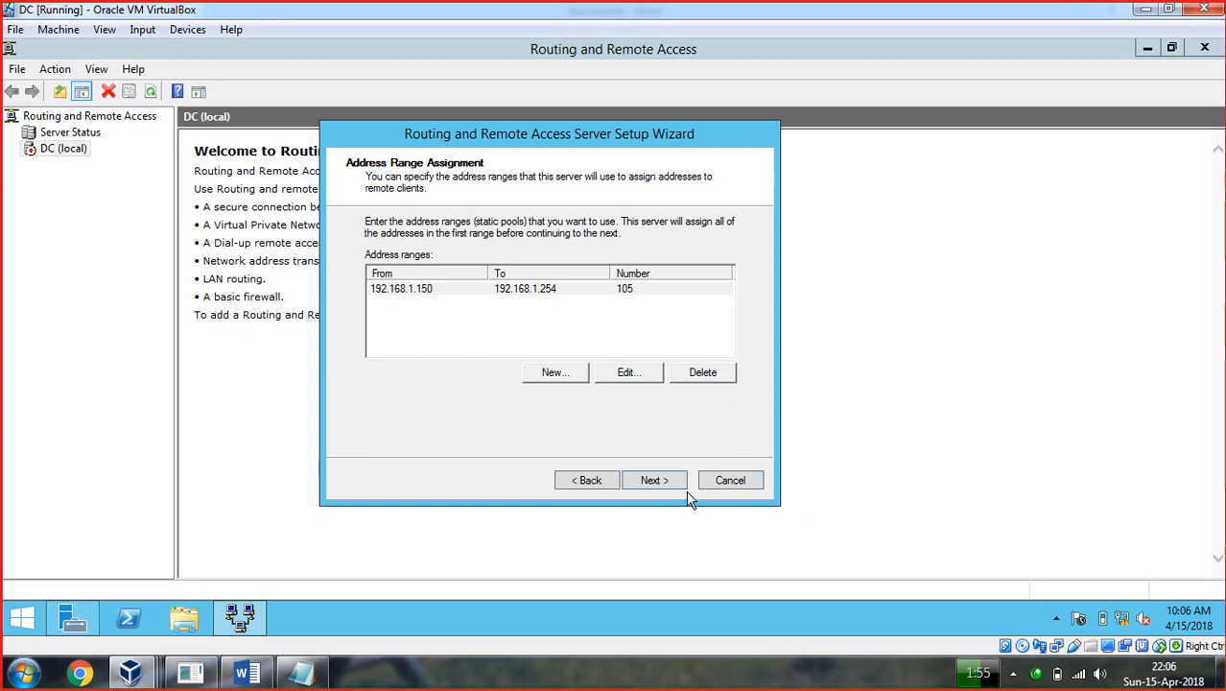
pyautogui.click(430, 292)
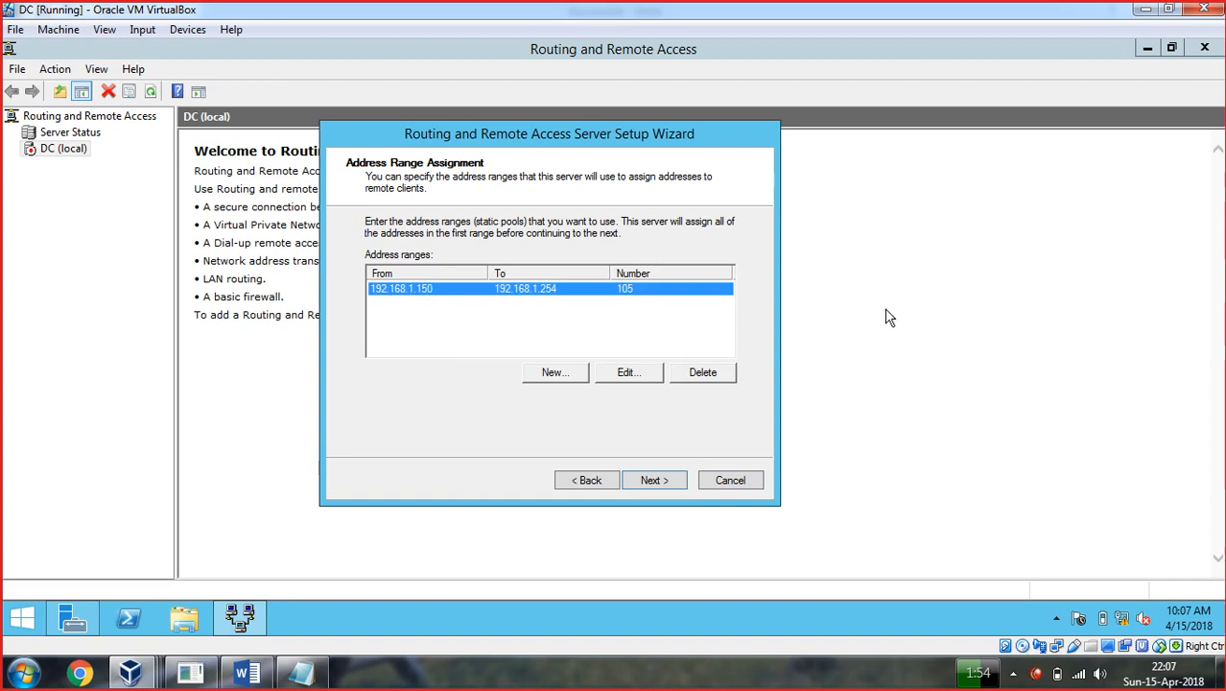
pyautogui.click(667, 484)
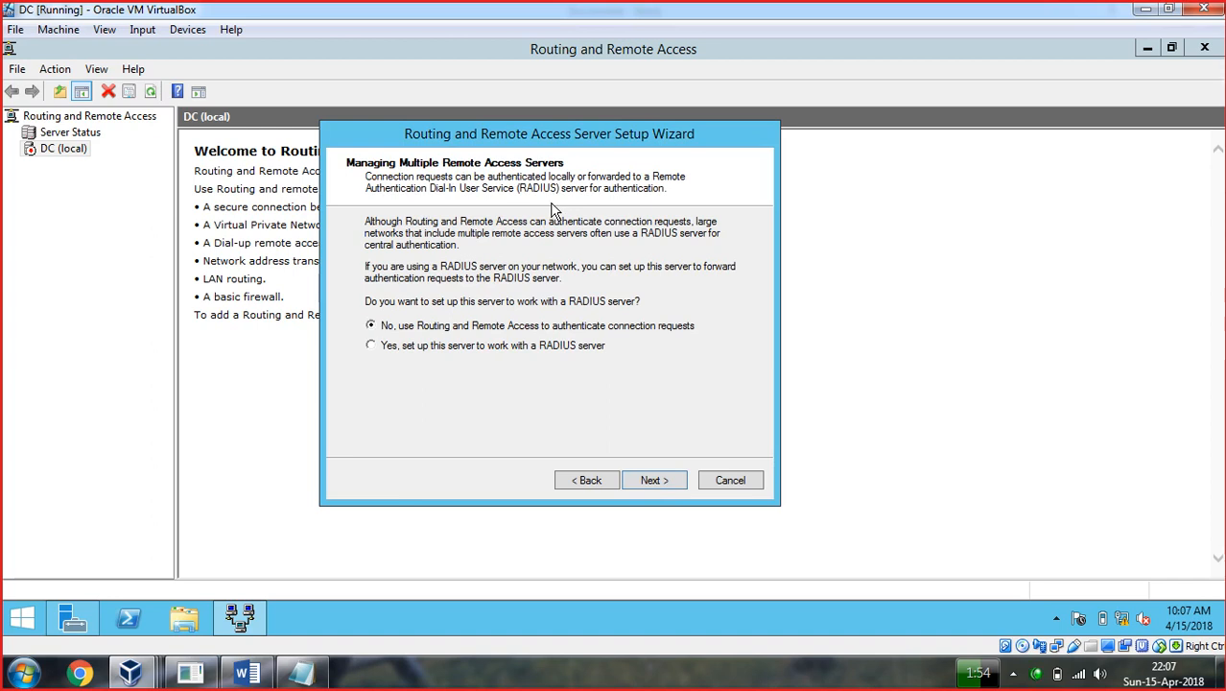
# Sketch a server box annotation with a small label beside it over the VM.
pyautogui.click(716, 680)
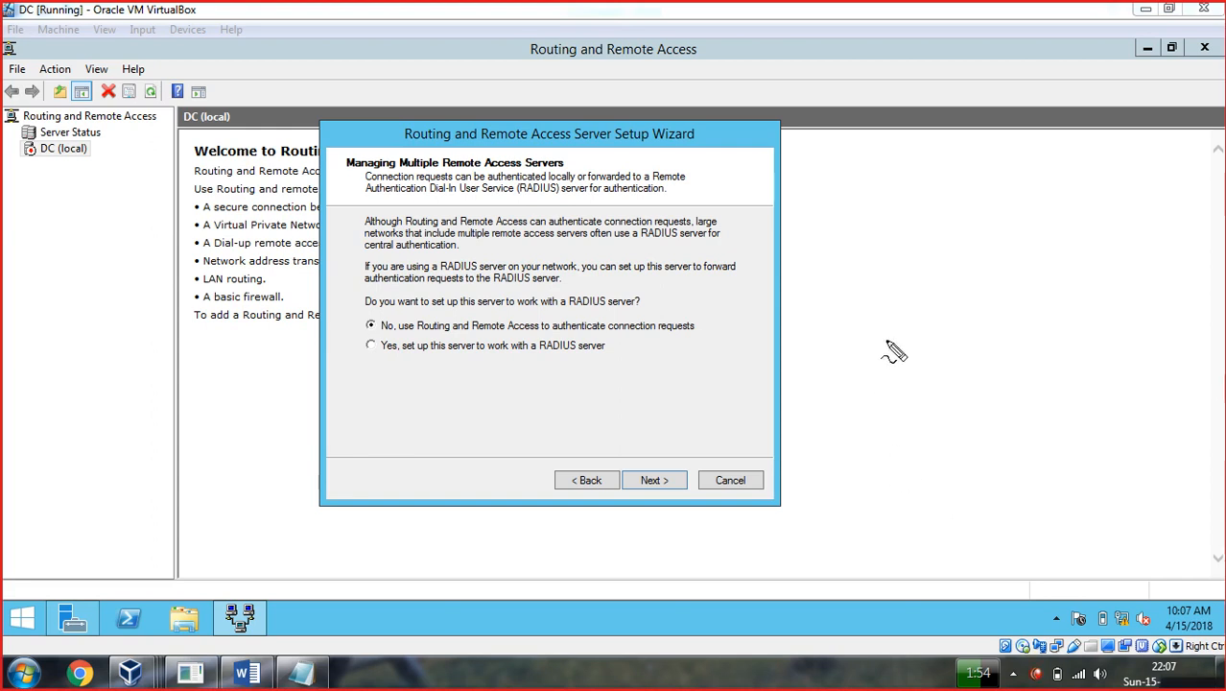
pyautogui.moveTo(887, 183)
pyautogui.mouseDown()
pyautogui.moveTo(817, 215)
pyautogui.moveTo(829, 315)
pyautogui.mouseUp()
pyautogui.moveTo(886, 183)
pyautogui.mouseDown()
pyautogui.moveTo(902, 184)
pyautogui.moveTo(923, 273)
pyautogui.moveTo(870, 326)
pyautogui.moveTo(875, 337)
pyautogui.mouseUp()
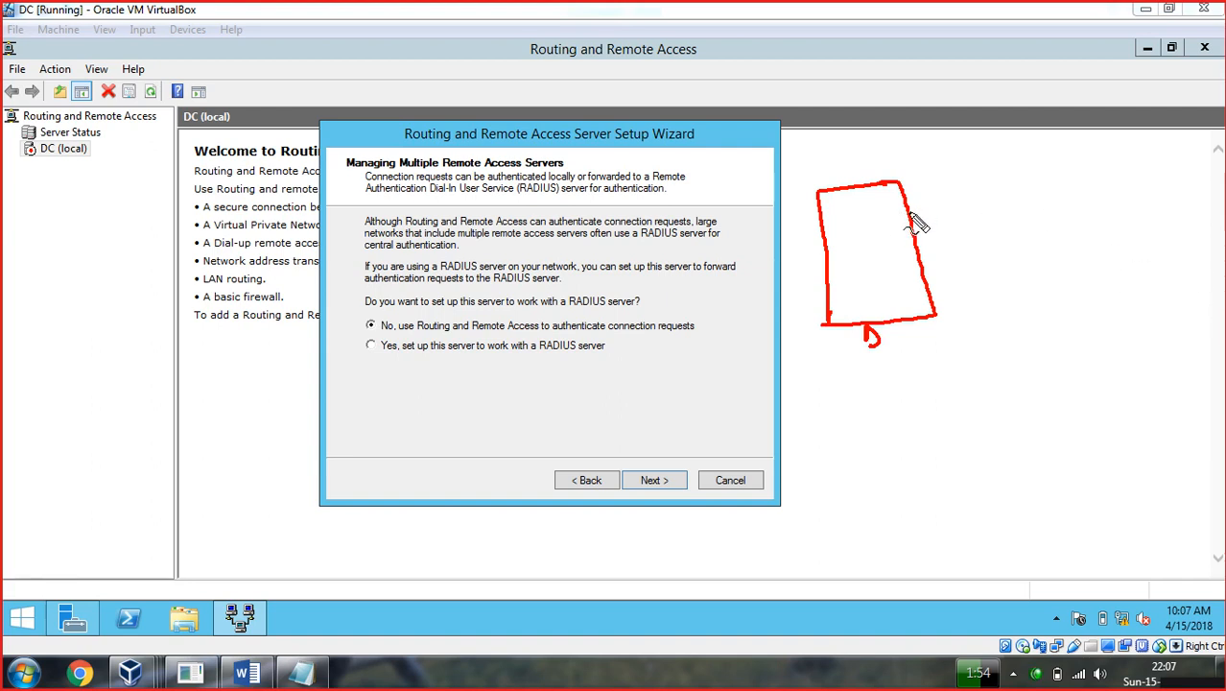
pyautogui.moveTo(950, 169)
pyautogui.mouseDown()
pyautogui.moveTo(969, 164)
pyautogui.moveTo(1000, 186)
pyautogui.moveTo(996, 139)
pyautogui.moveTo(1015, 171)
pyautogui.mouseUp()
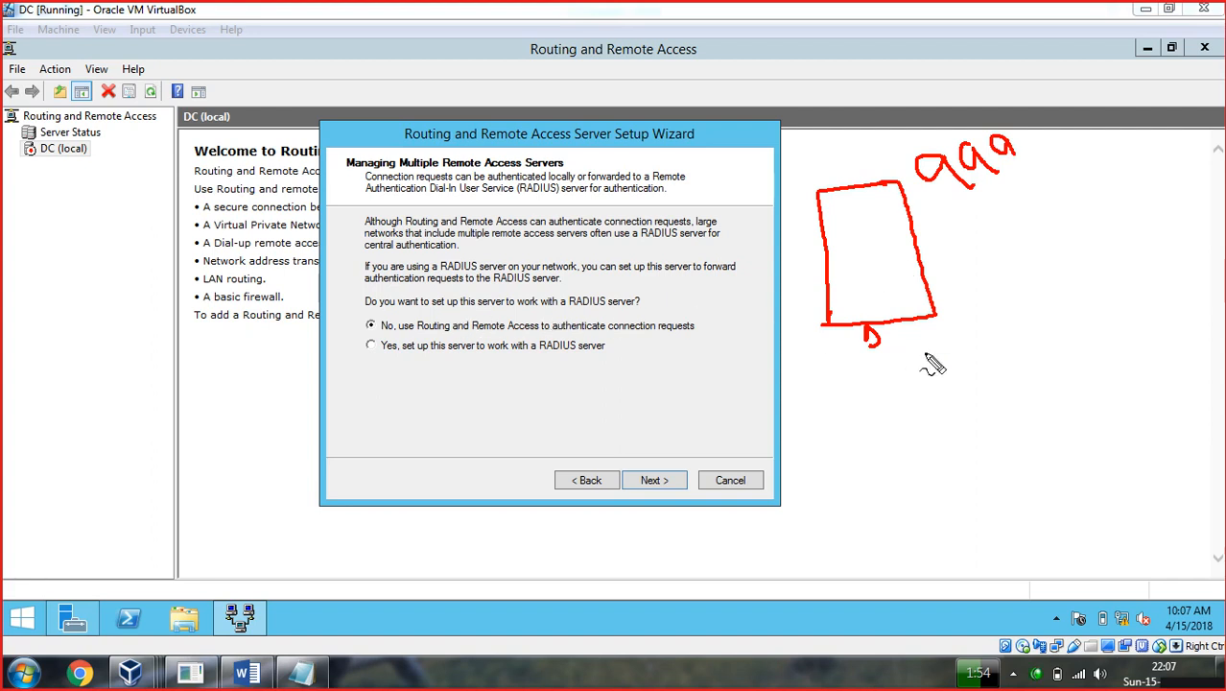
# Clear the annotations and choose to work with a RADIUS server.
pyautogui.press('Escape')
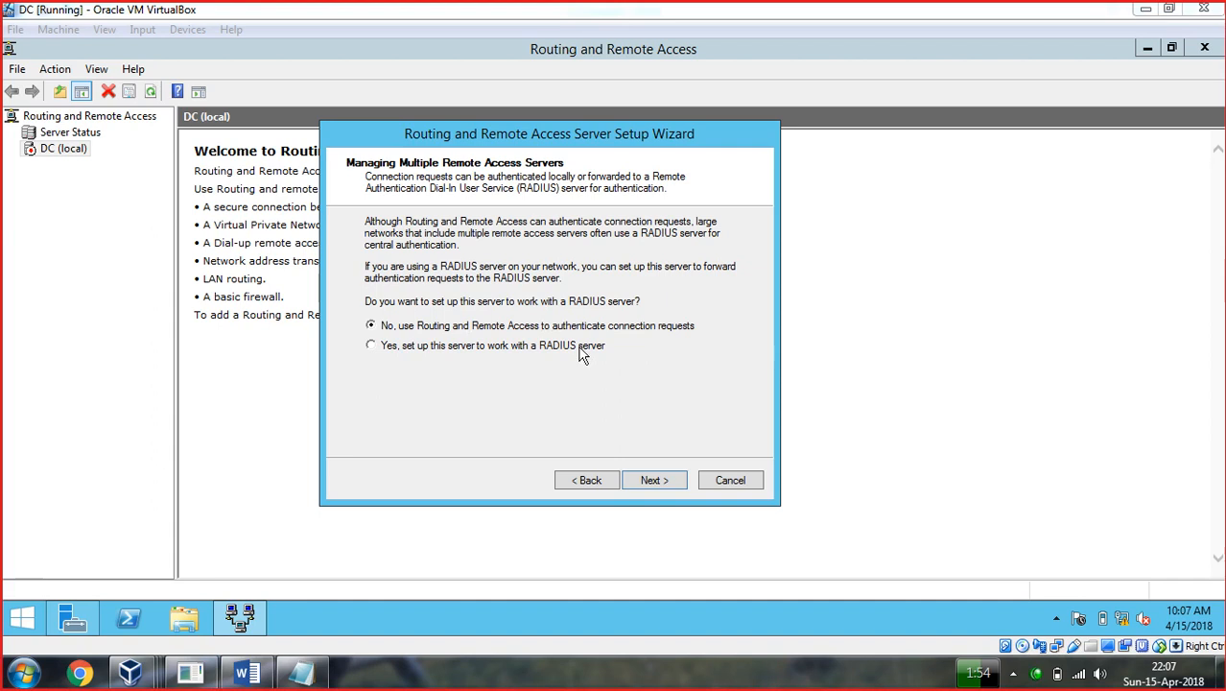
pyautogui.click(371, 346)
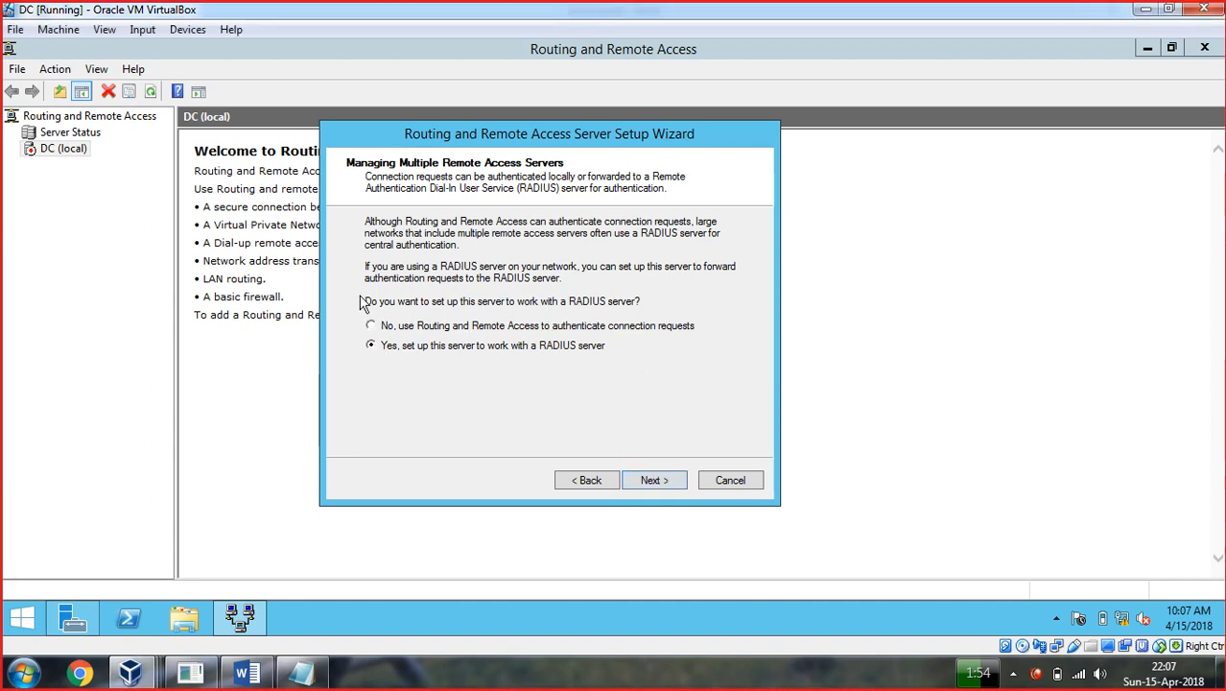
pyautogui.click(662, 484)
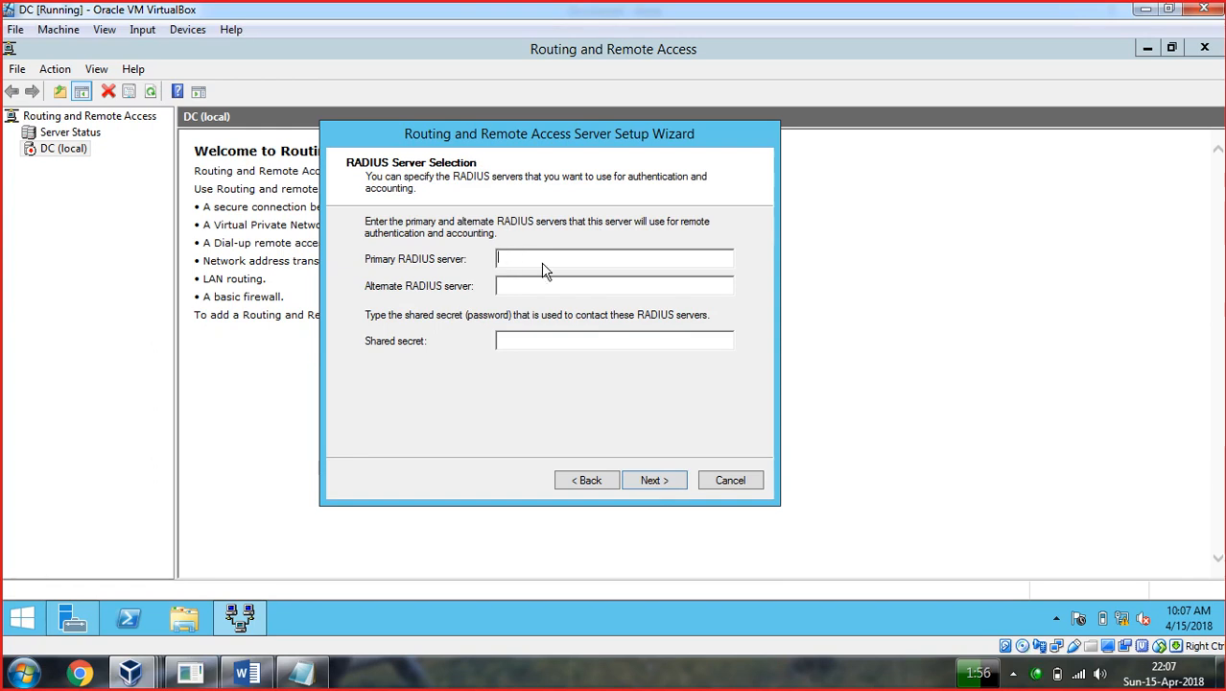
# Fill in the RADIUS server fields, finish the wizard, and acknowledge the DHCP Relay Agent notice.
pyautogui.write('19')
pyautogui.click(535, 341)
pyautogui.click(651, 486)
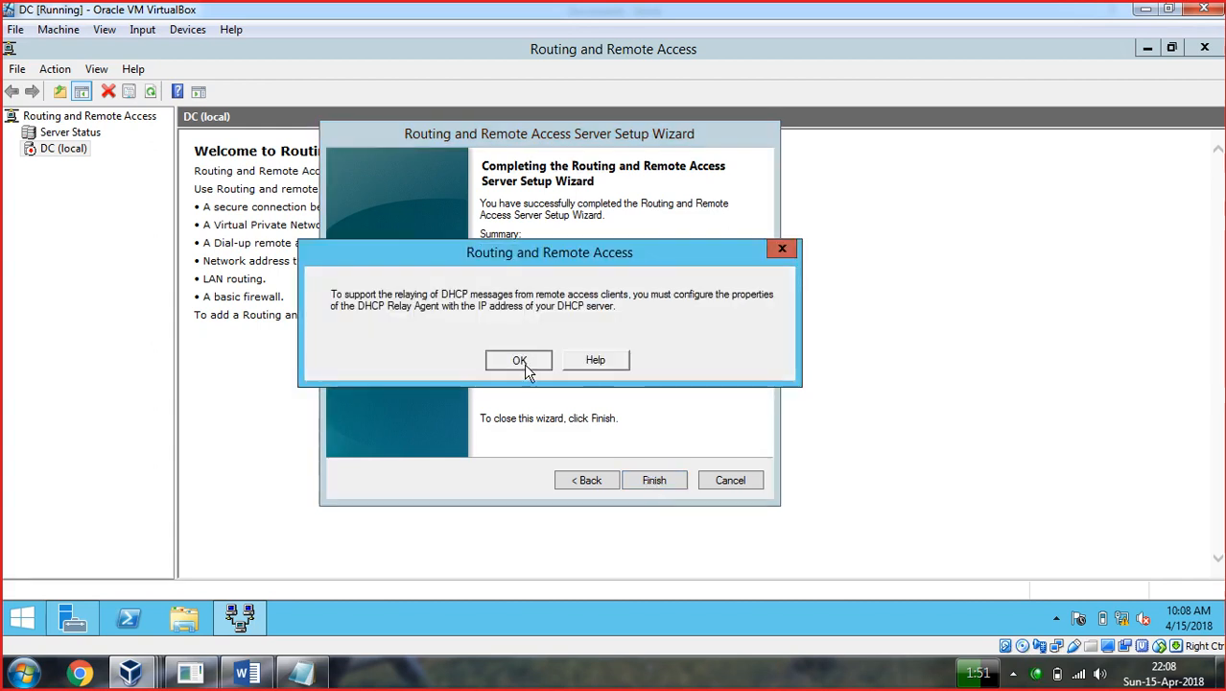
pyautogui.click(519, 361)
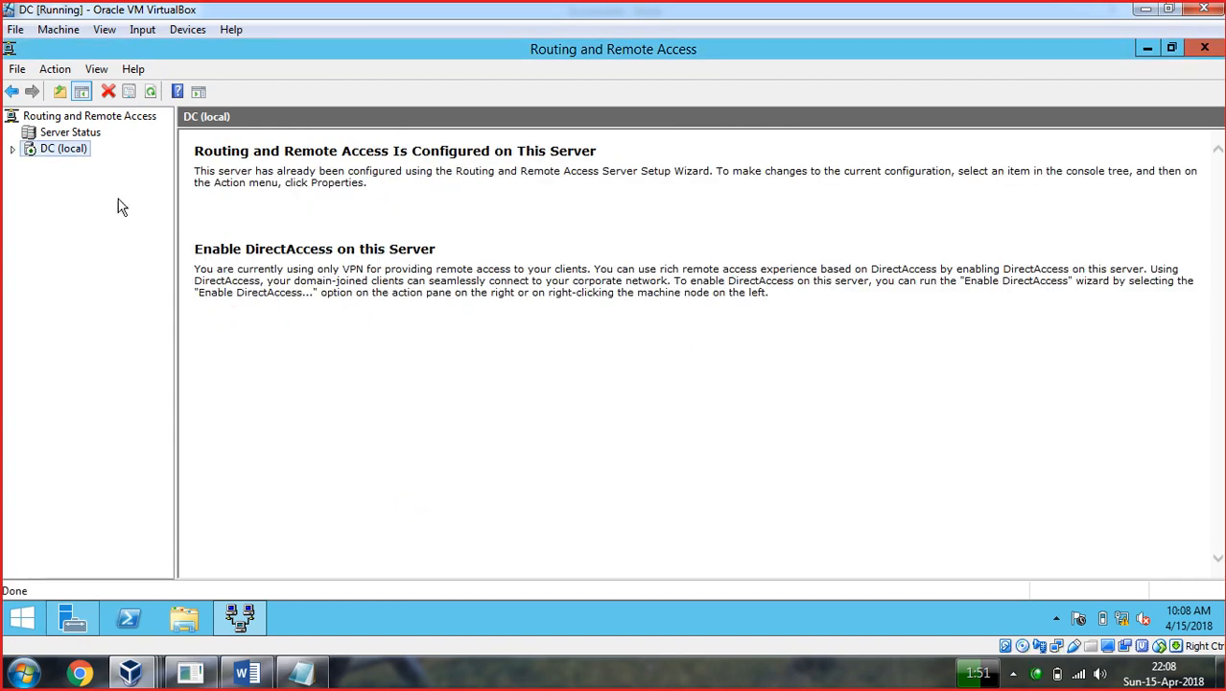
pyautogui.rightClick(62, 152)
# Expand the DC server tree and widen Network Interfaces' Device Name column to show full adapter names.
pyautogui.click(22, 193)
pyautogui.click(12, 149)
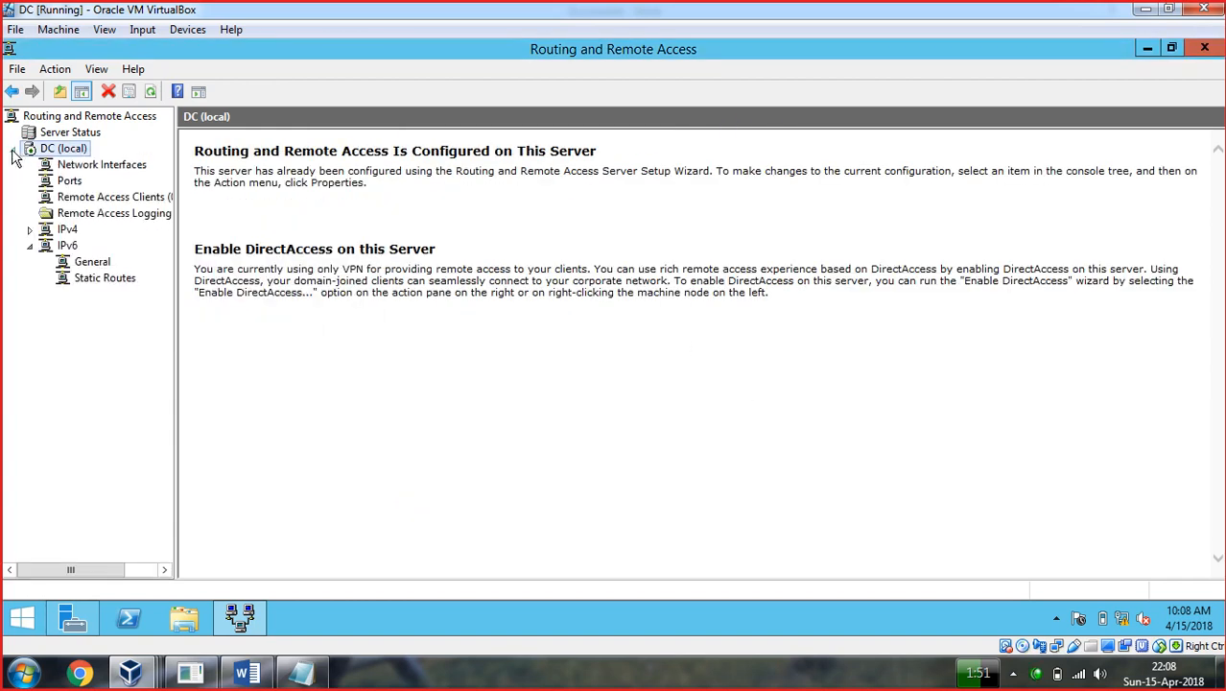
pyautogui.click(96, 165)
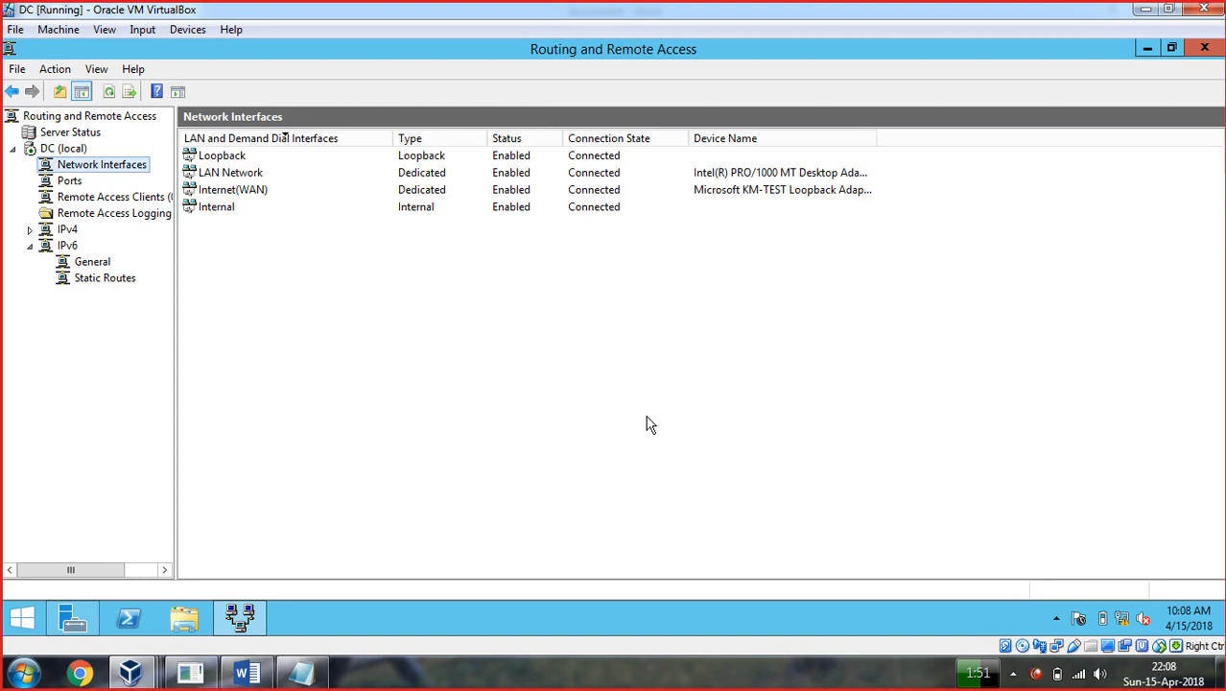
pyautogui.click(231, 159)
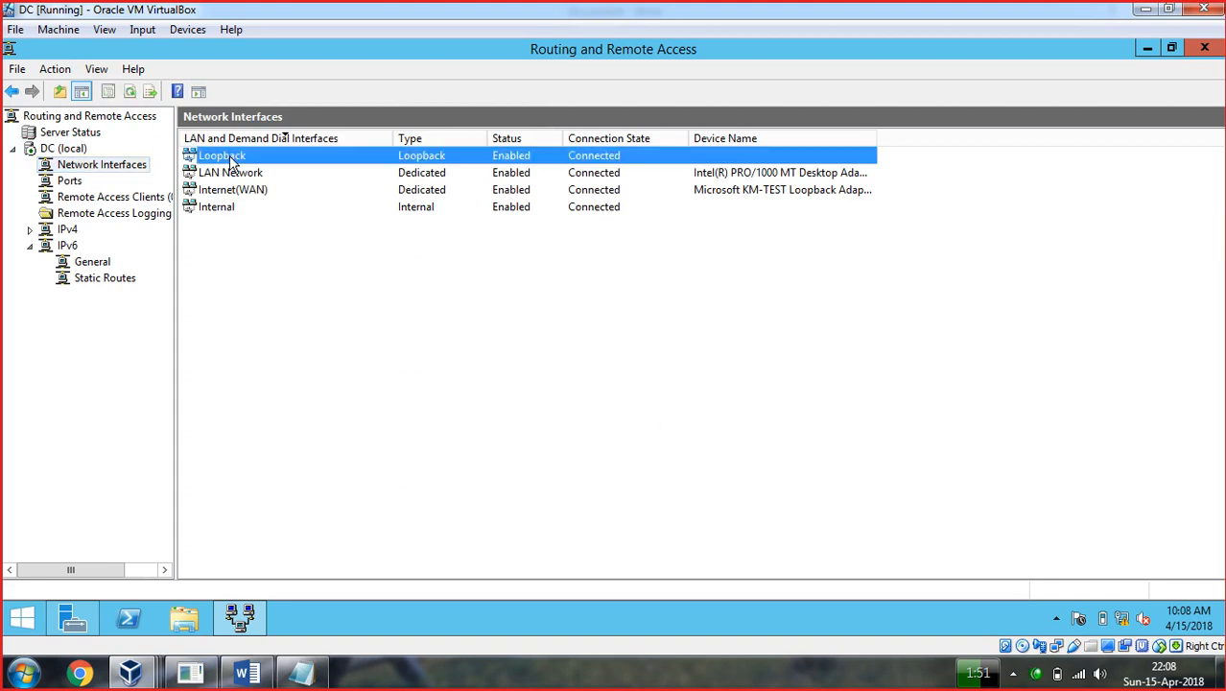
pyautogui.click(233, 175)
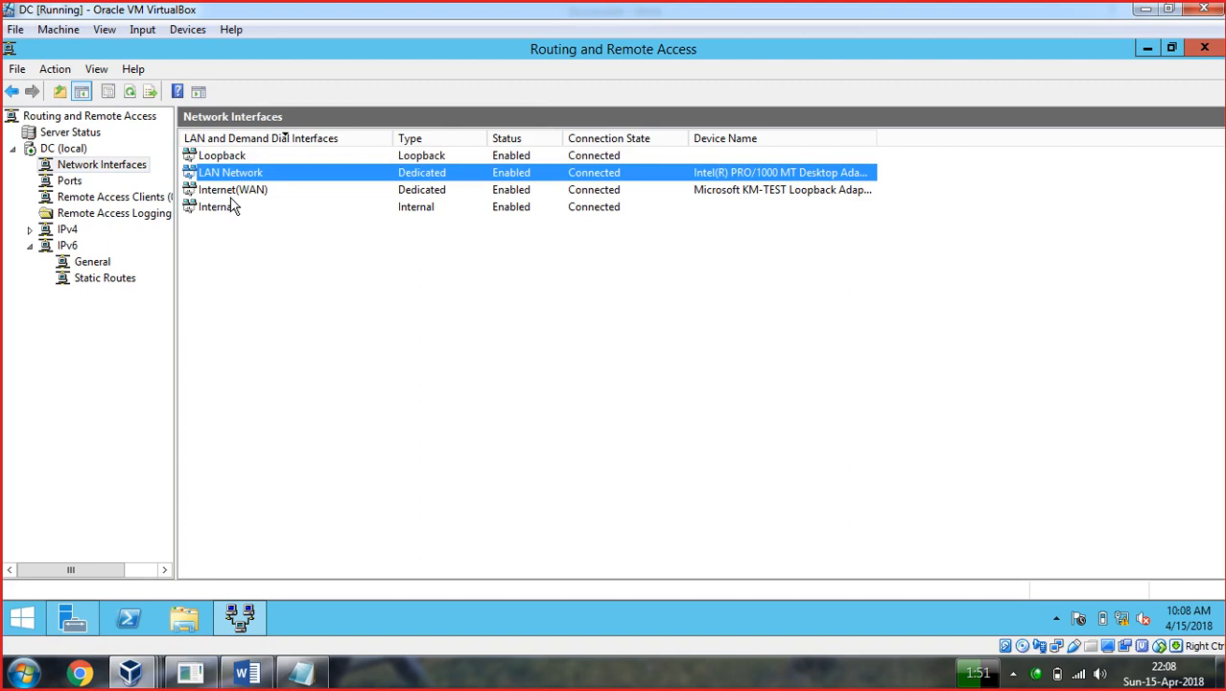
pyautogui.click(231, 193)
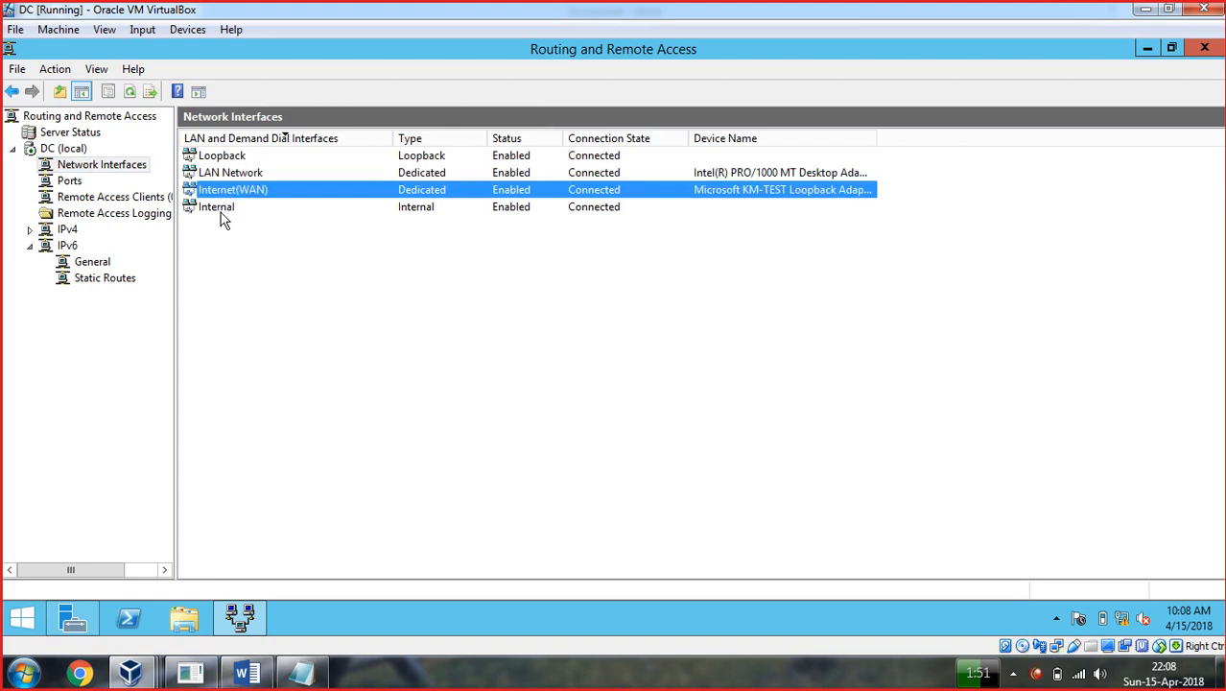
pyautogui.click(220, 211)
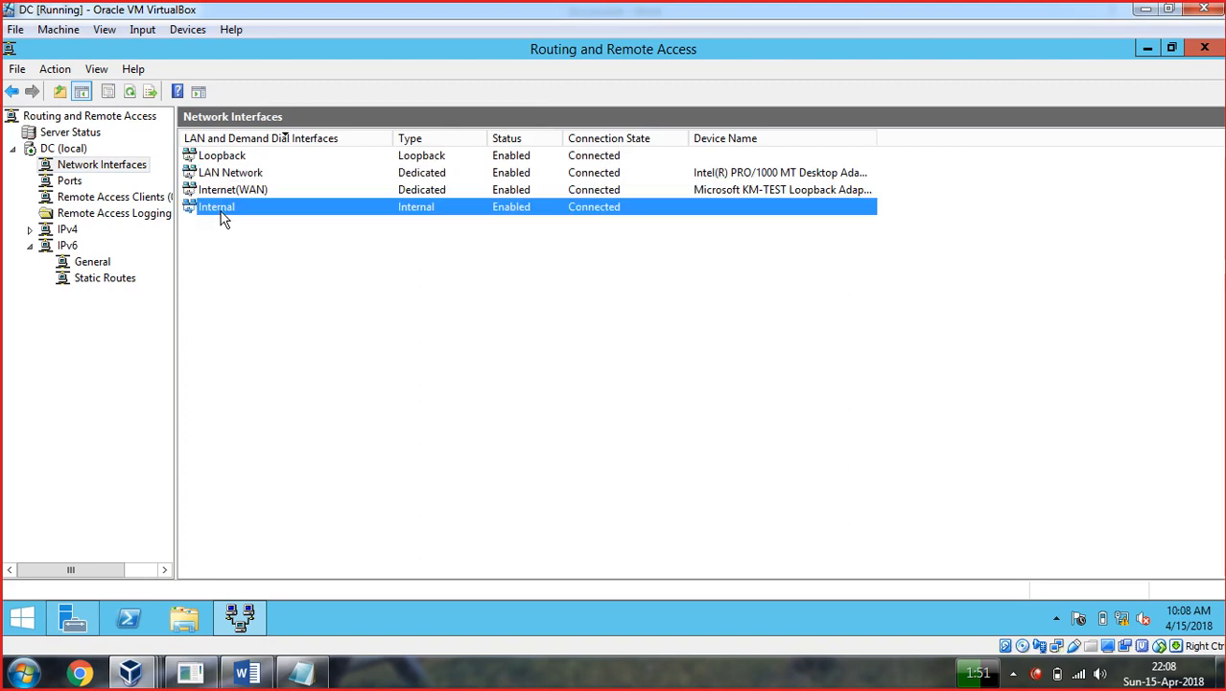
pyautogui.click(615, 176)
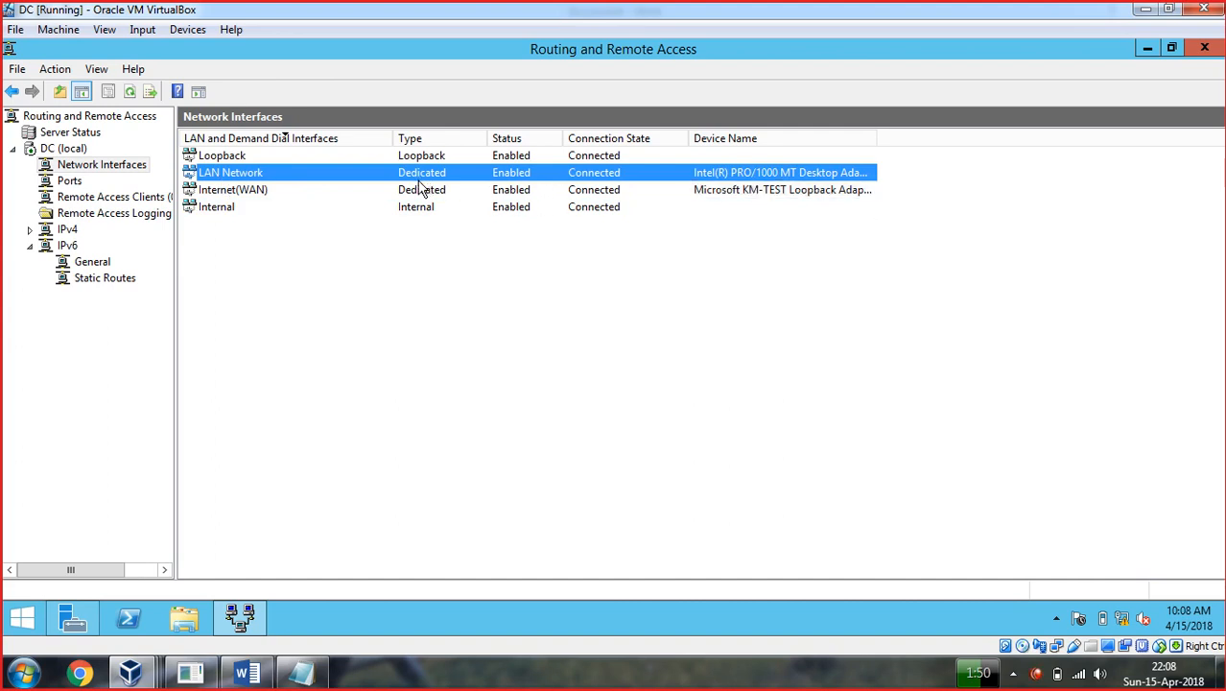
pyautogui.moveTo(879, 138); pyautogui.dragTo(1014, 138)
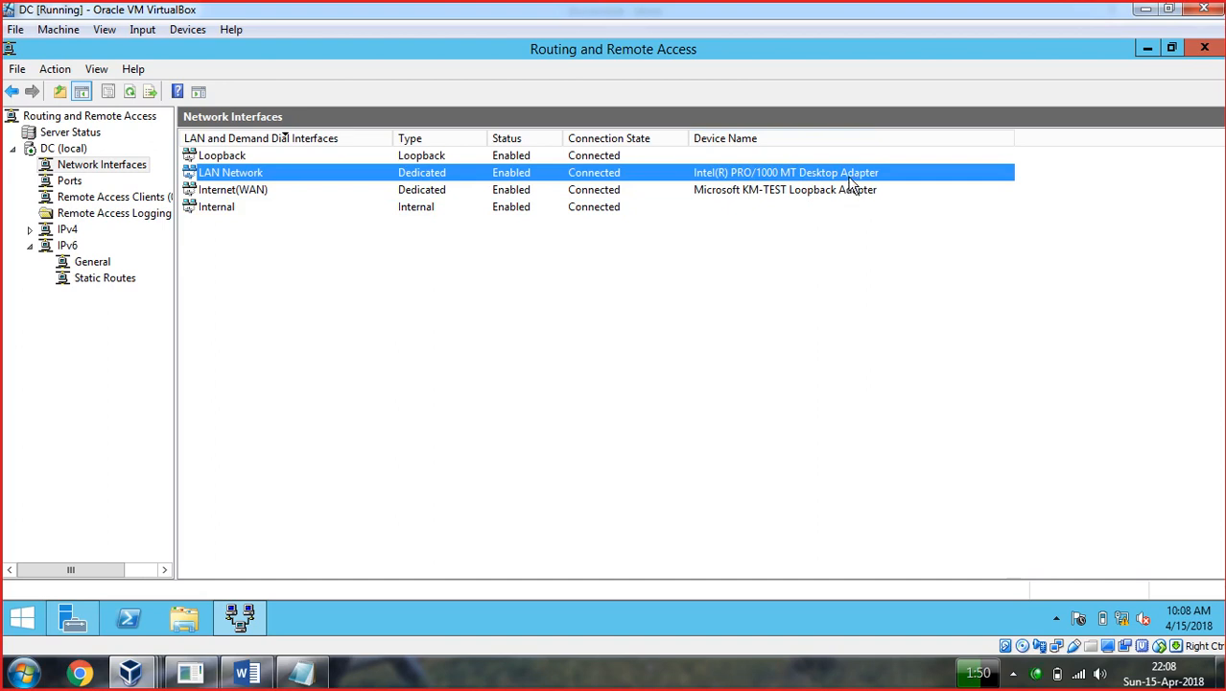
# Show the RRAS Ports list with its inactive WAN Miniport (SSTP) ports.
pyautogui.click(256, 191)
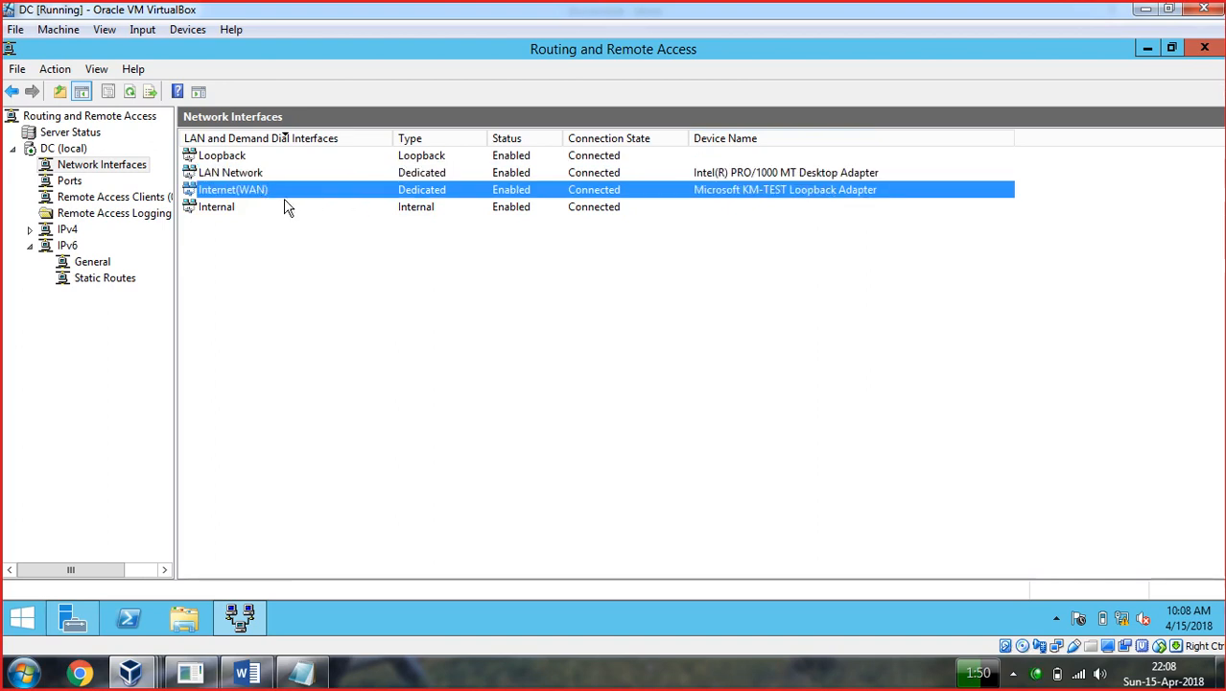
pyautogui.click(80, 167)
pyautogui.rightClick(81, 165)
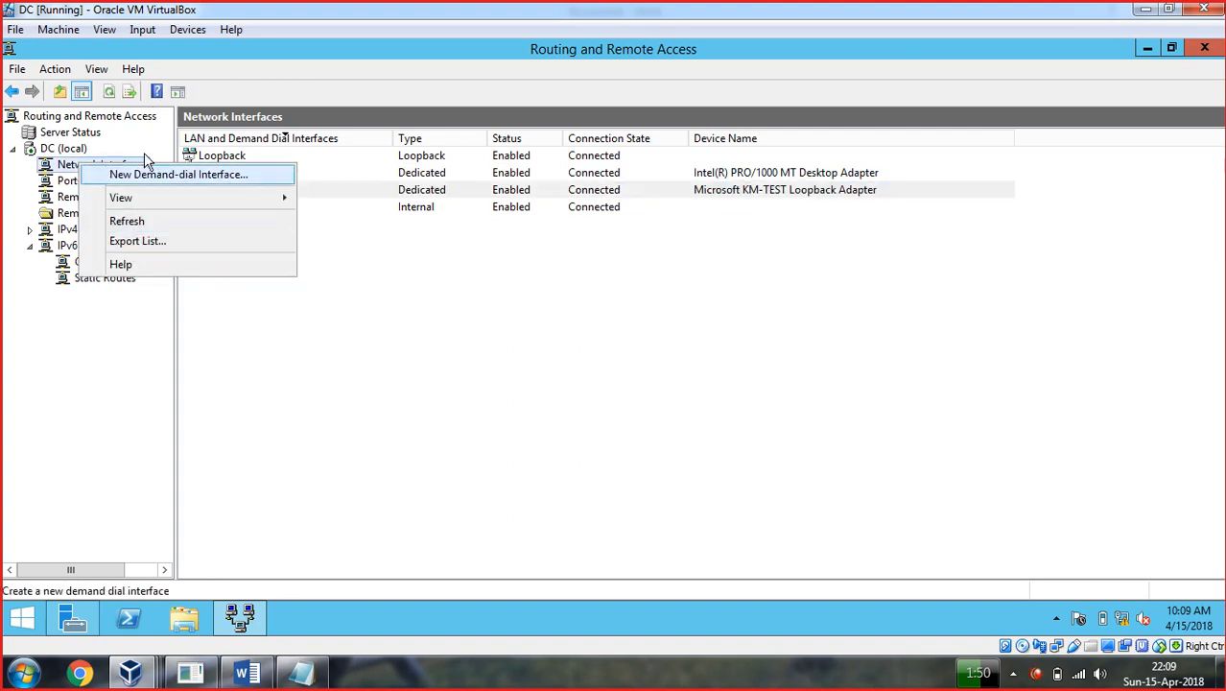
pyautogui.click(408, 419)
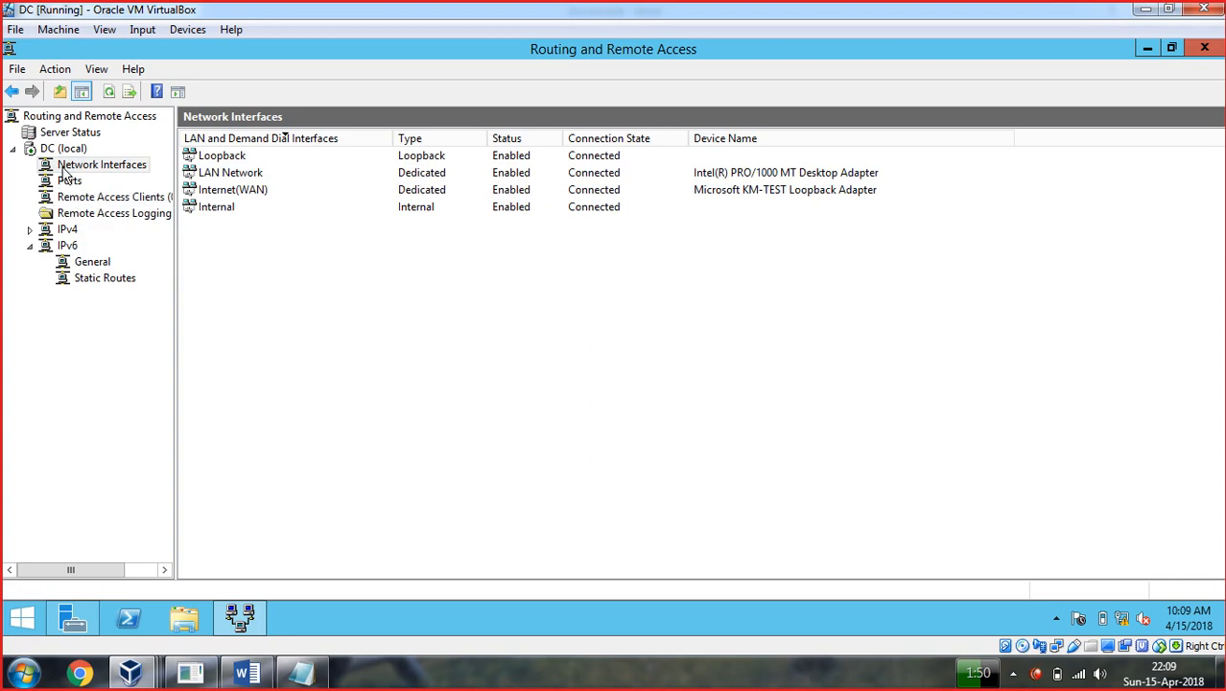
pyautogui.click(71, 182)
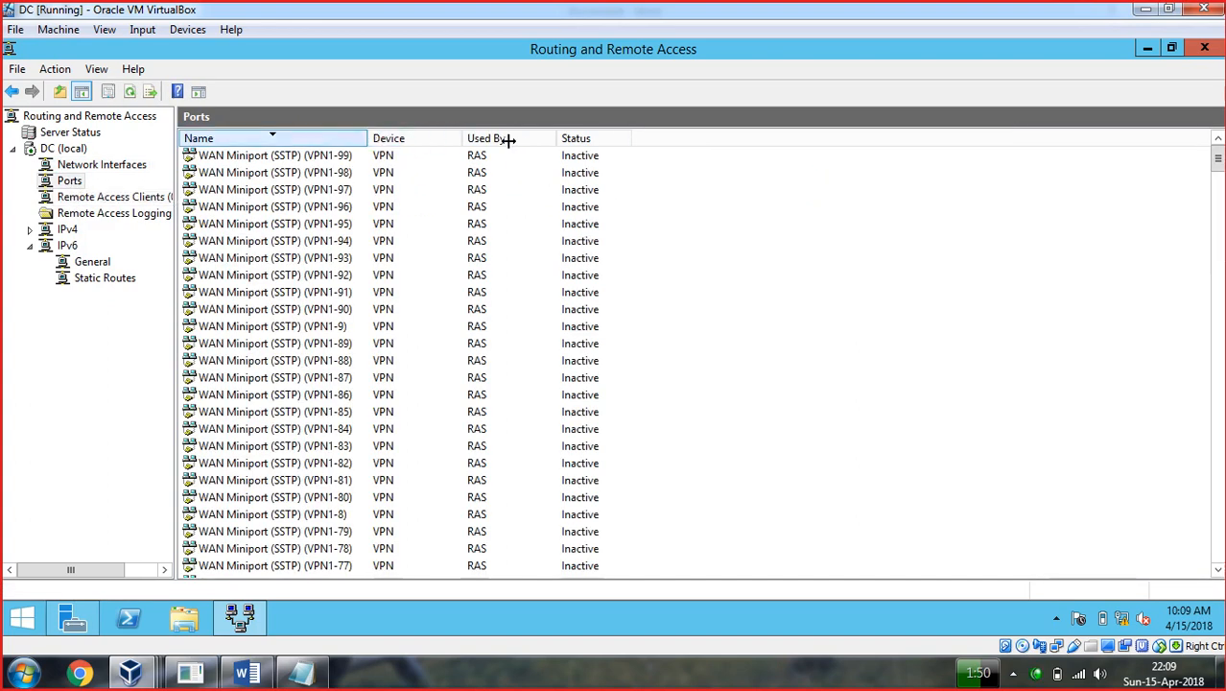
# Widen the Ports Name column and inspect PPTP port VPN3-99 and IKEv2 port VPN2-98.
pyautogui.moveTo(509, 140); pyautogui.dragTo(512, 140)
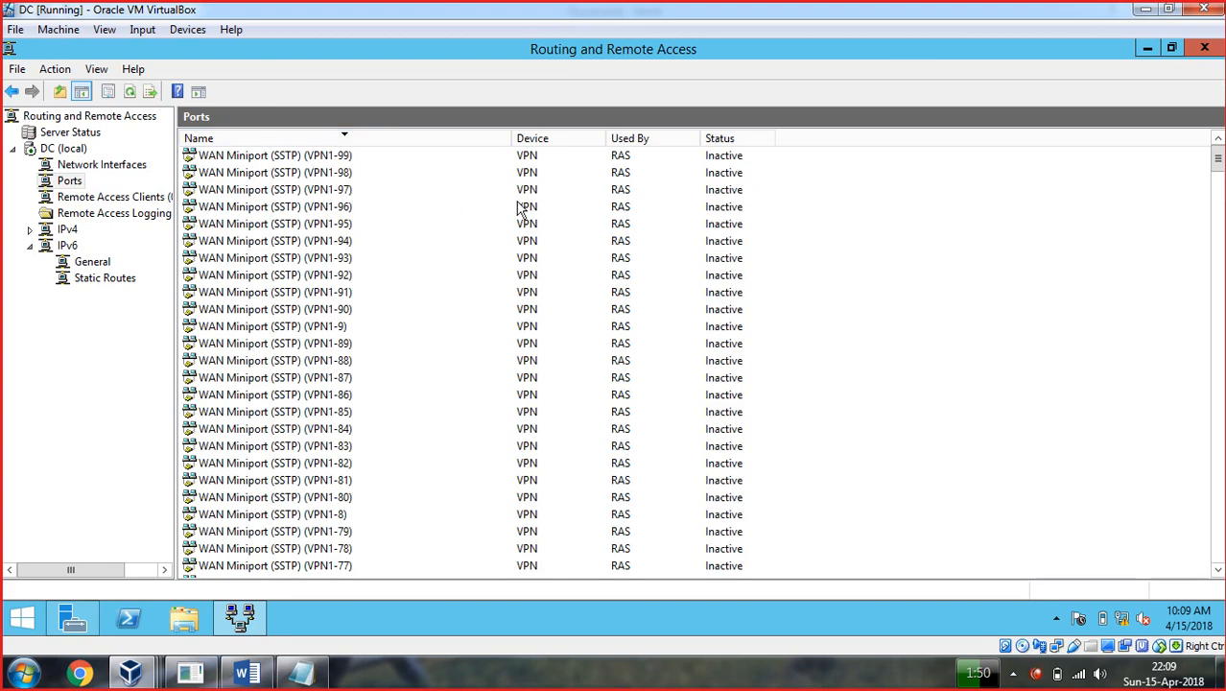
pyautogui.scroll(-14, 419, 215)
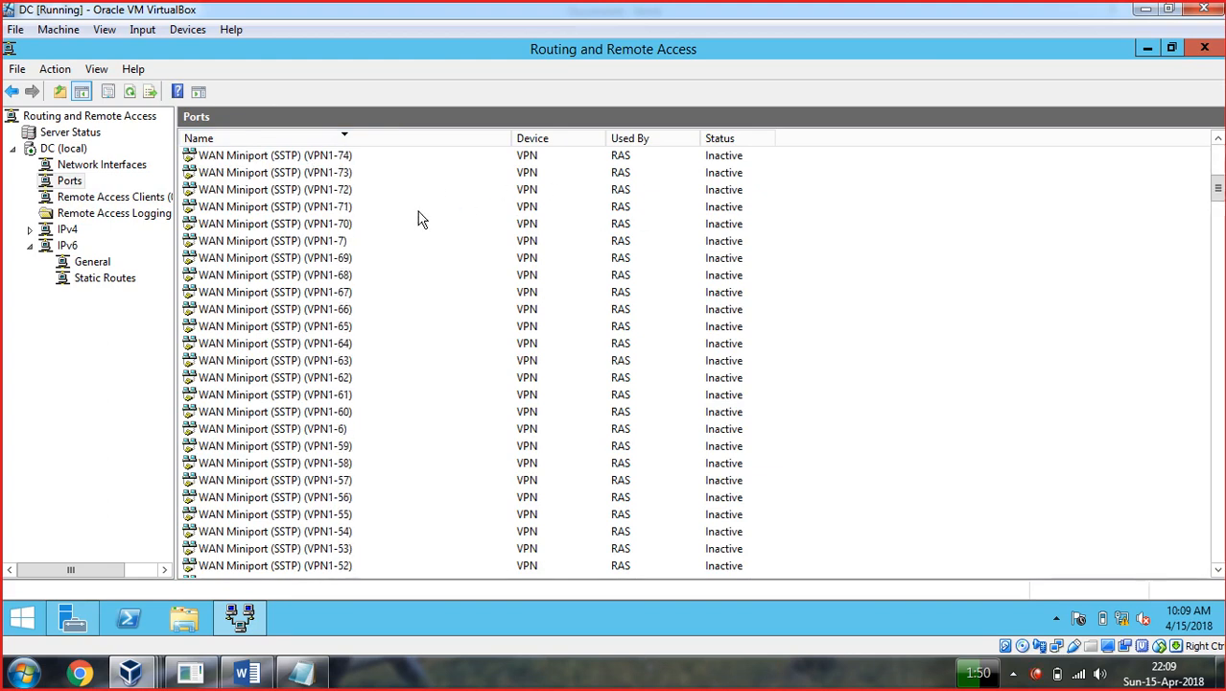
pyautogui.scroll(-20, 419, 215)
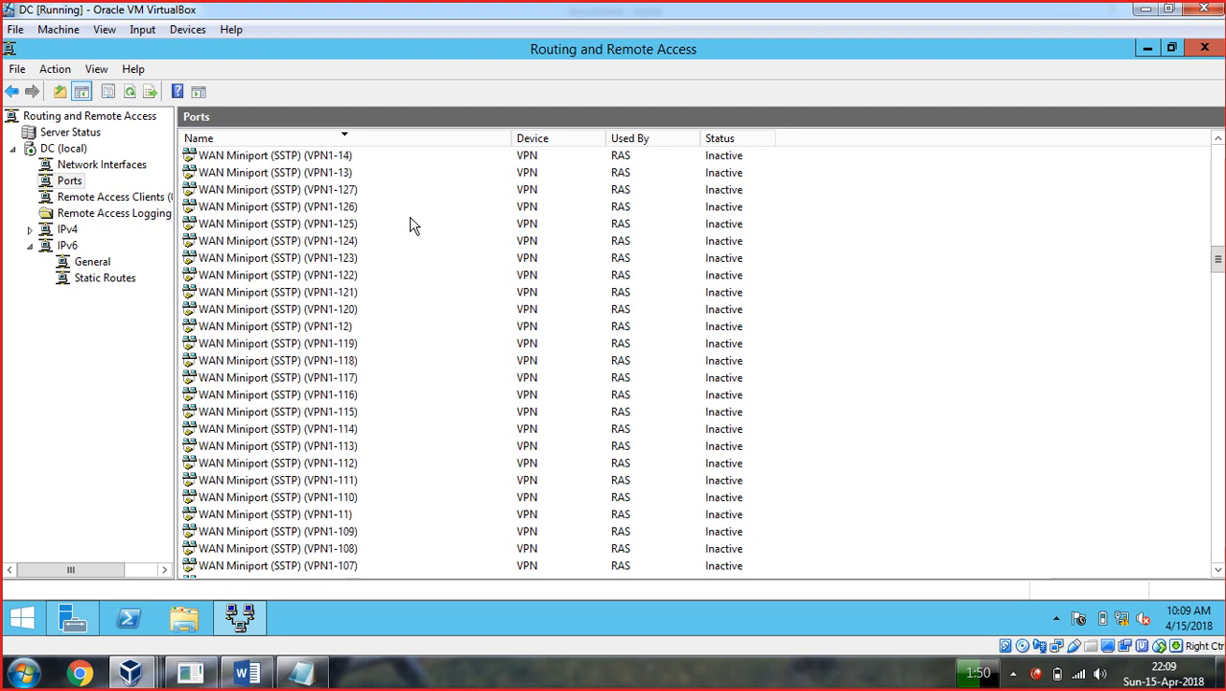
pyautogui.scroll(-8, 411, 224)
pyautogui.scroll(4, 410, 224)
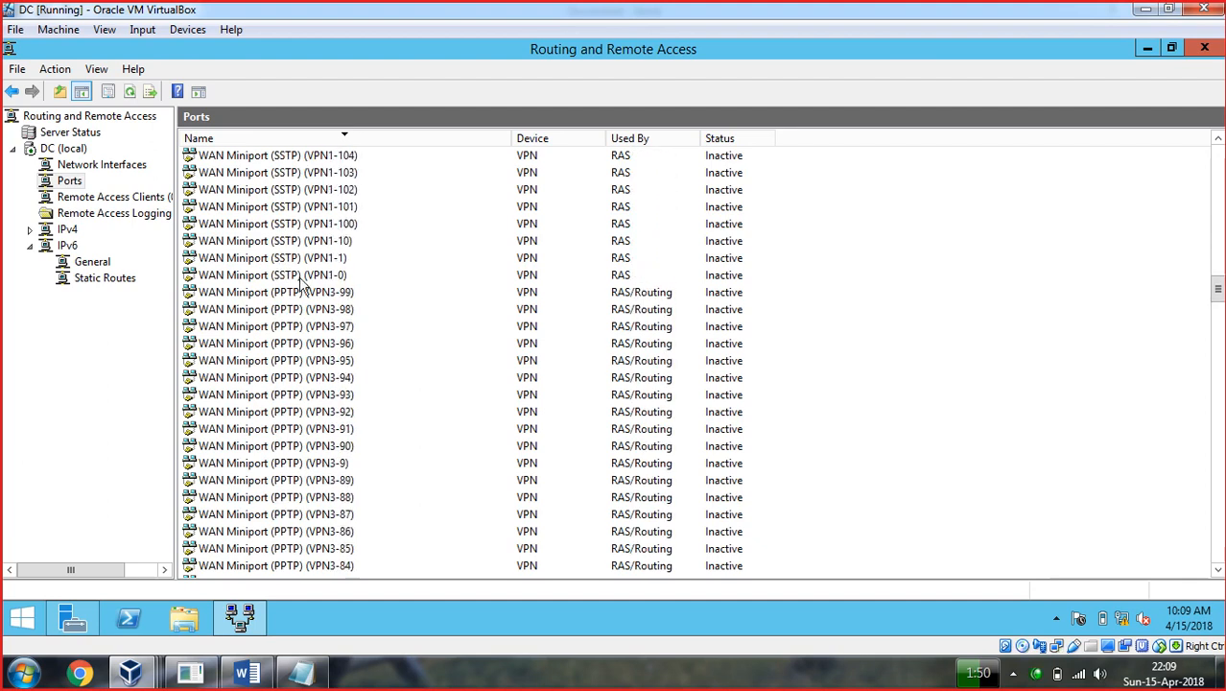
pyautogui.click(285, 296)
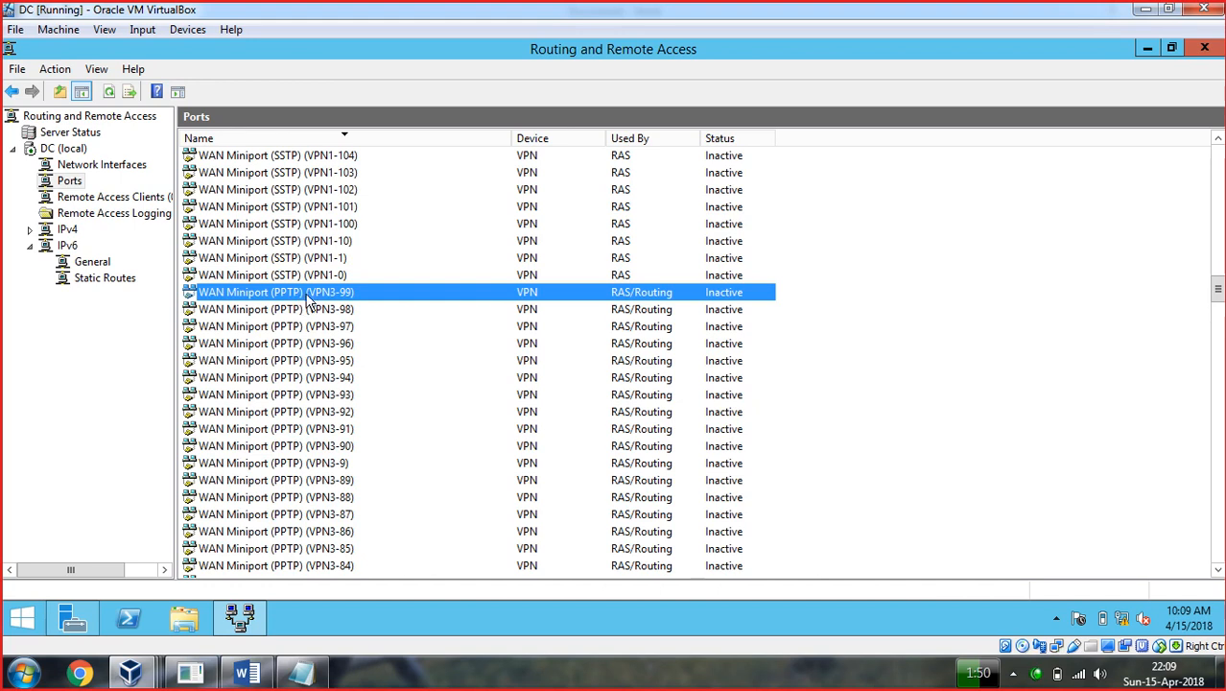
pyautogui.scroll(-20, 309, 300)
pyautogui.scroll(-17, 317, 293)
pyautogui.scroll(5, 318, 291)
pyautogui.scroll(-2, 316, 393)
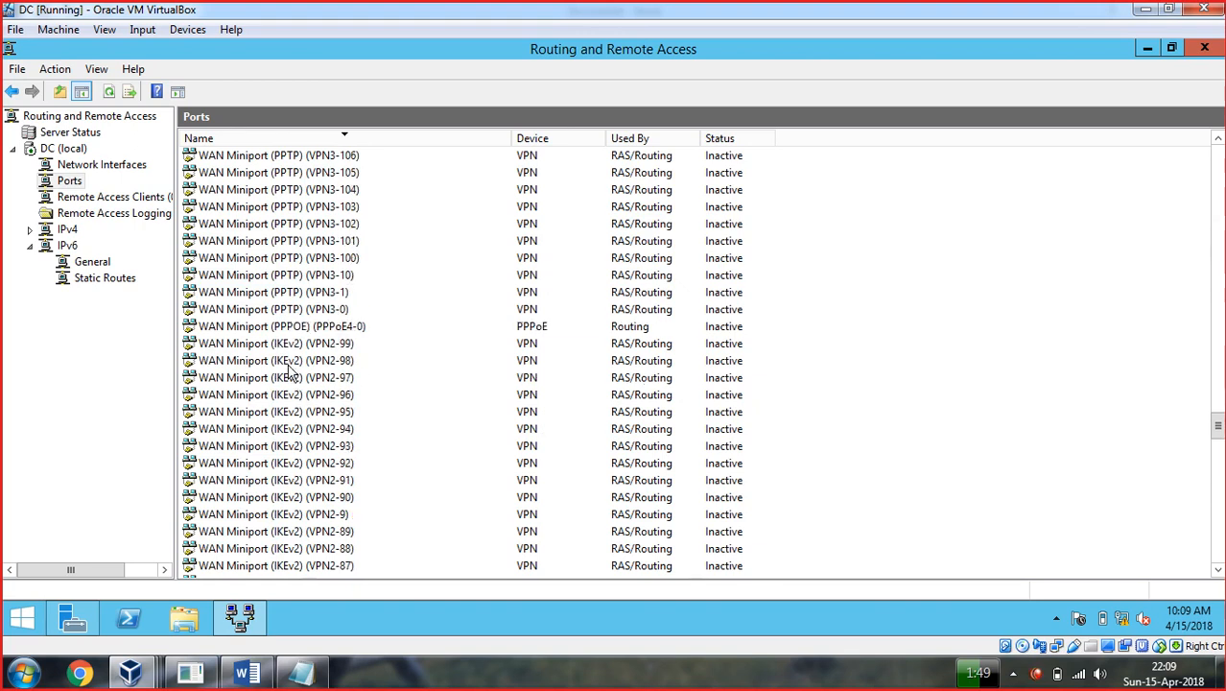
pyautogui.click(288, 365)
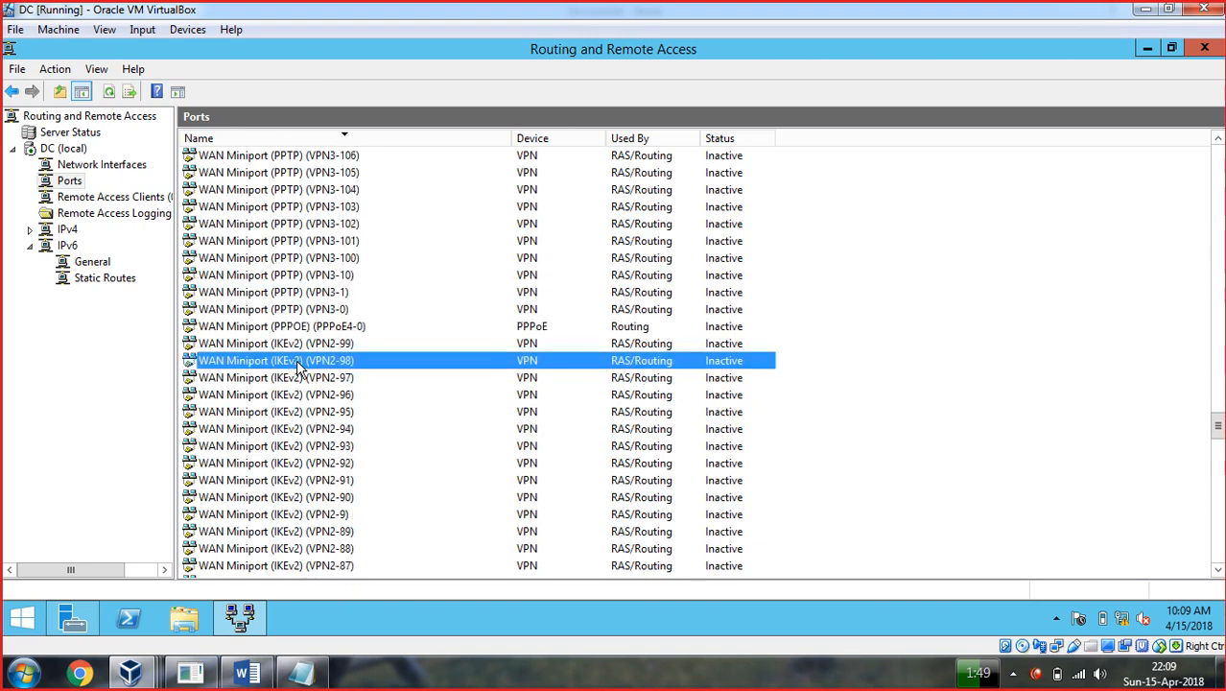
# Review SSTP port VPN1-99, PPTP port VPN3-126 and IKEv2 port VPN2-89.
pyautogui.scroll(-20, 299, 364)
pyautogui.scroll(-3, 305, 365)
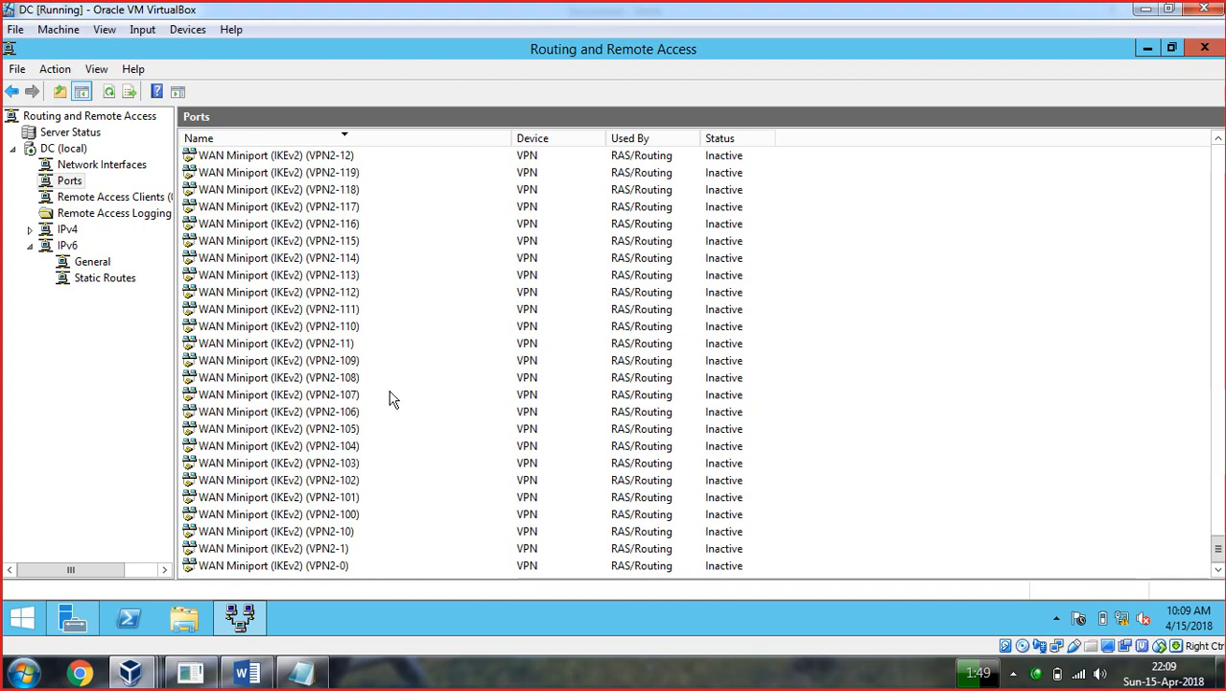
pyautogui.scroll(20, 336, 411)
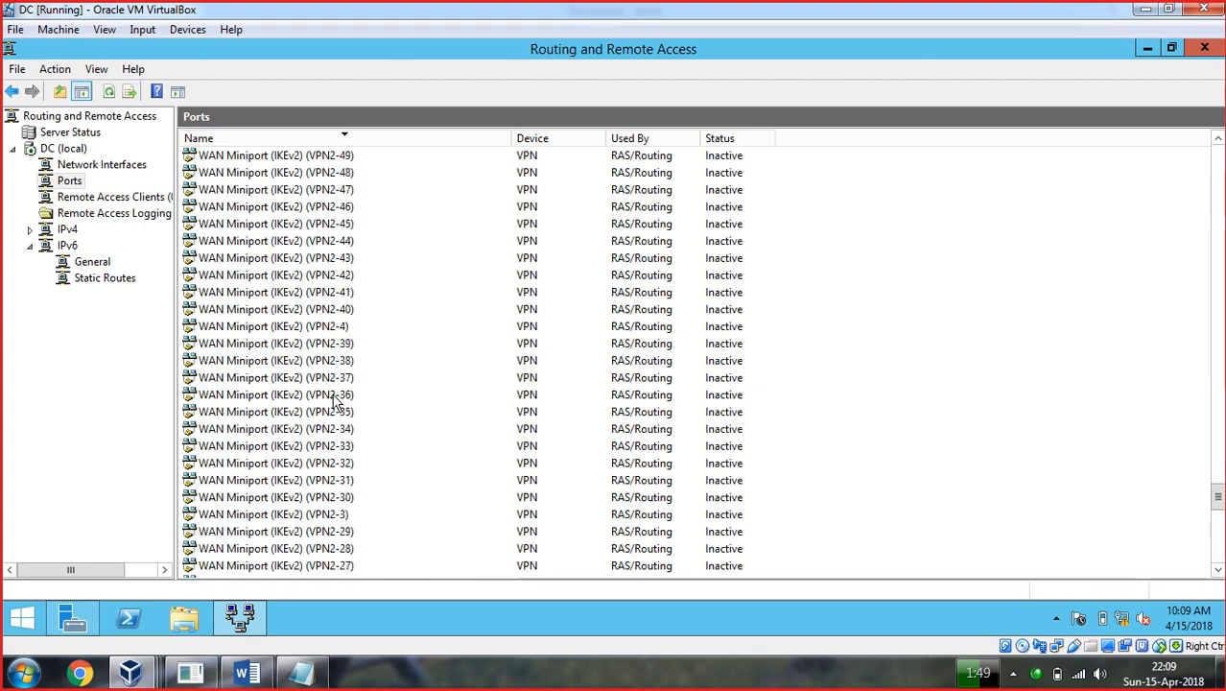
pyautogui.scroll(18, 334, 403)
pyautogui.scroll(20, 373, 381)
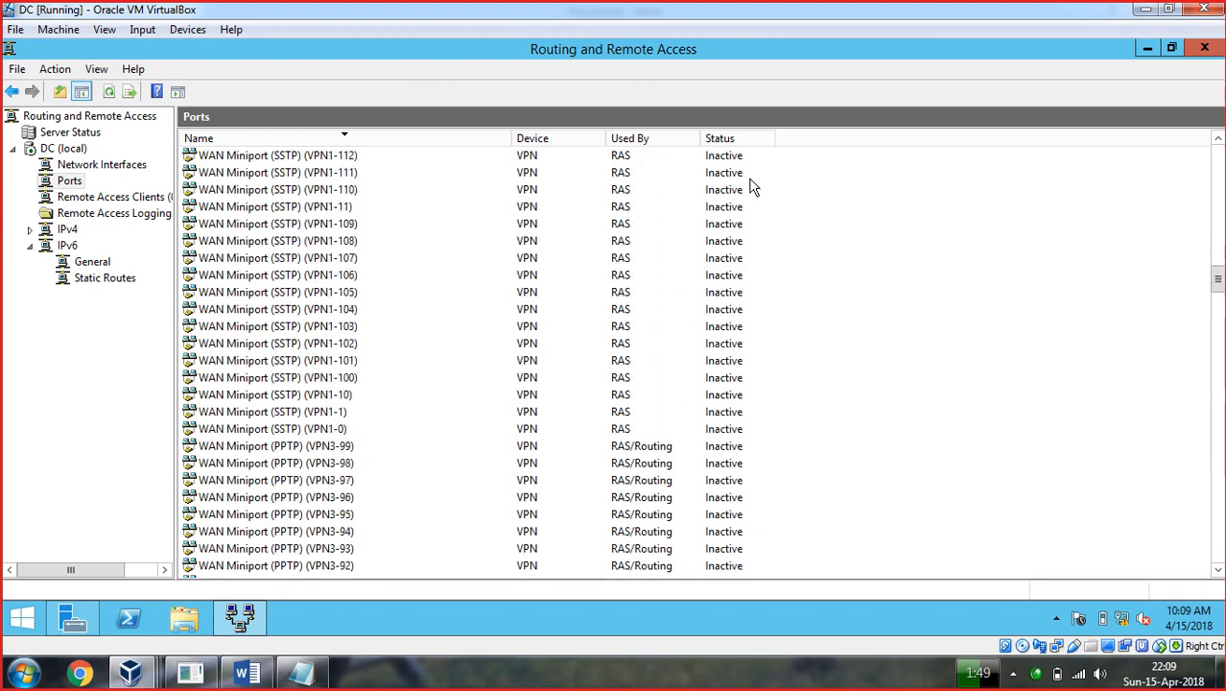
pyautogui.scroll(20, 751, 187)
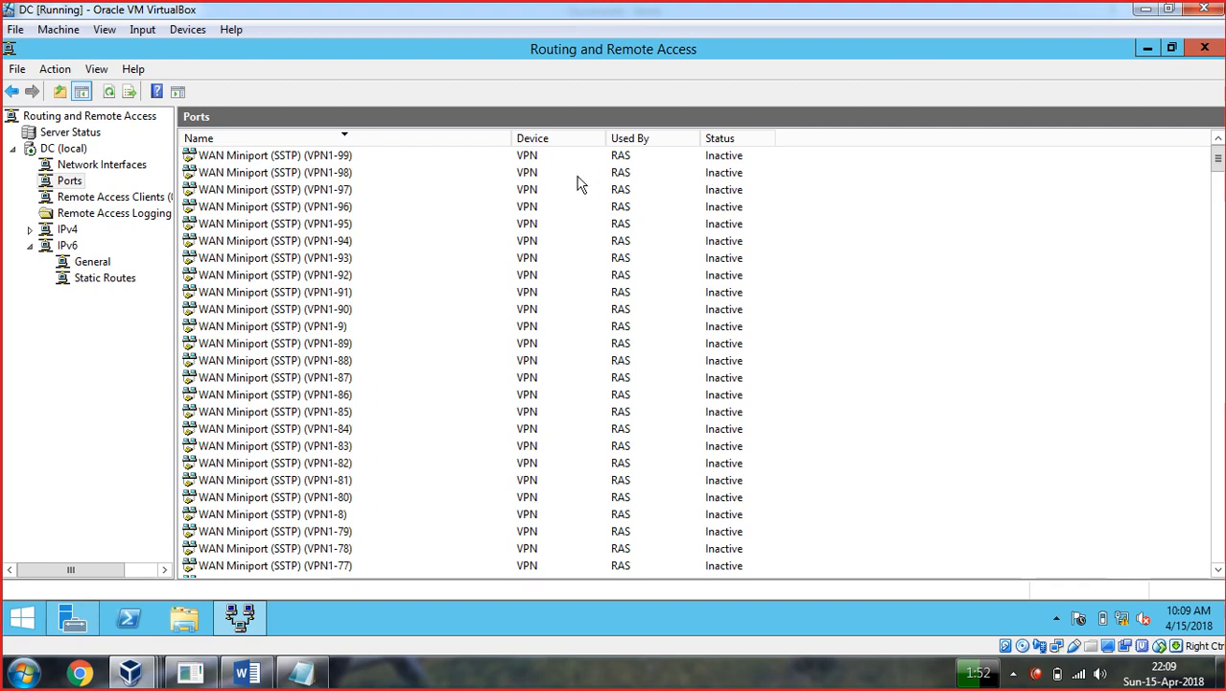
pyautogui.click(346, 158)
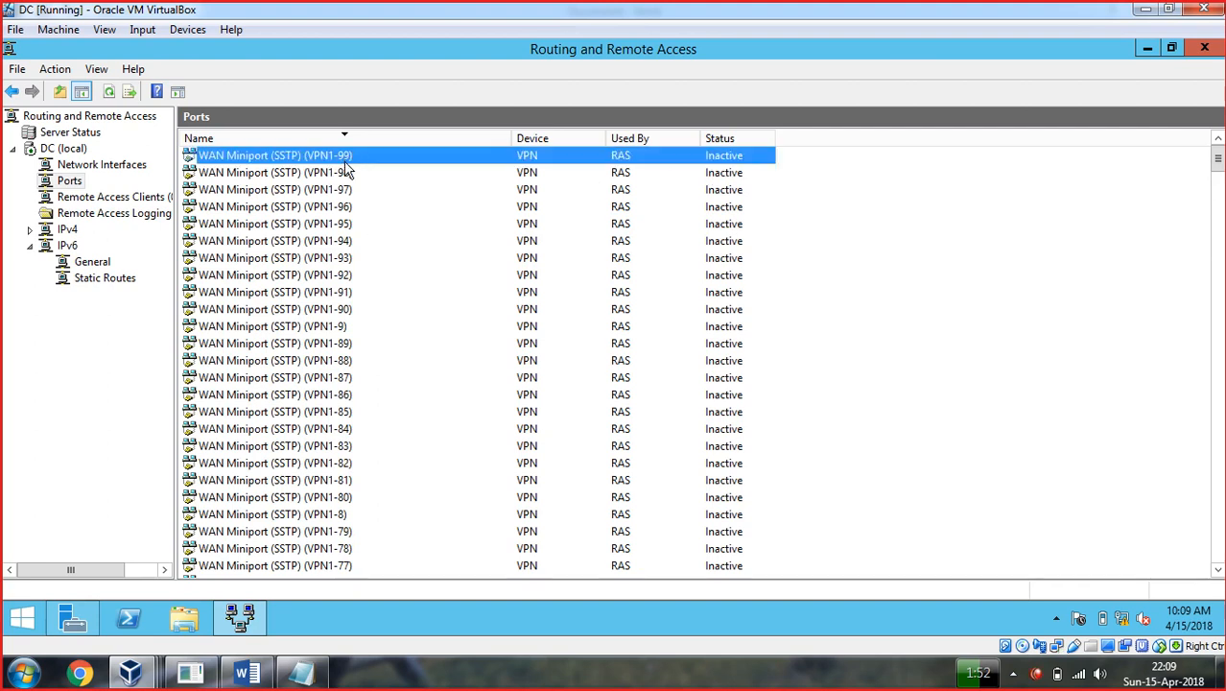
pyautogui.scroll(-1, 349, 175)
pyautogui.scroll(-20, 347, 174)
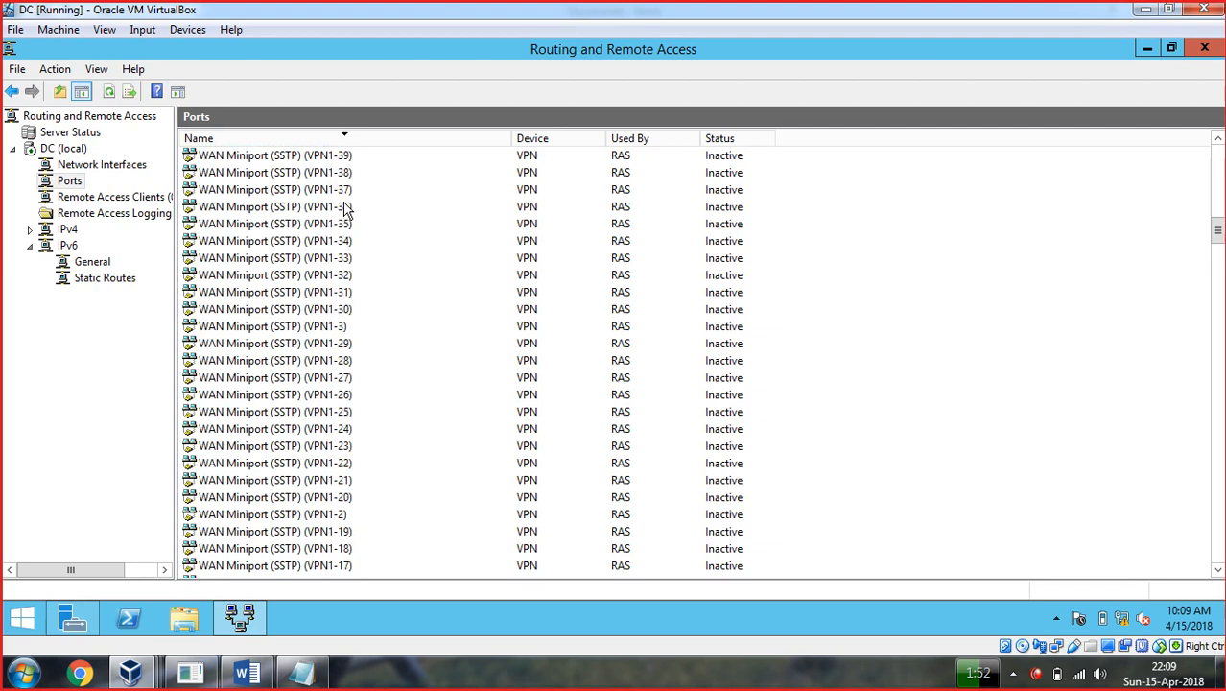
pyautogui.scroll(-3, 346, 221)
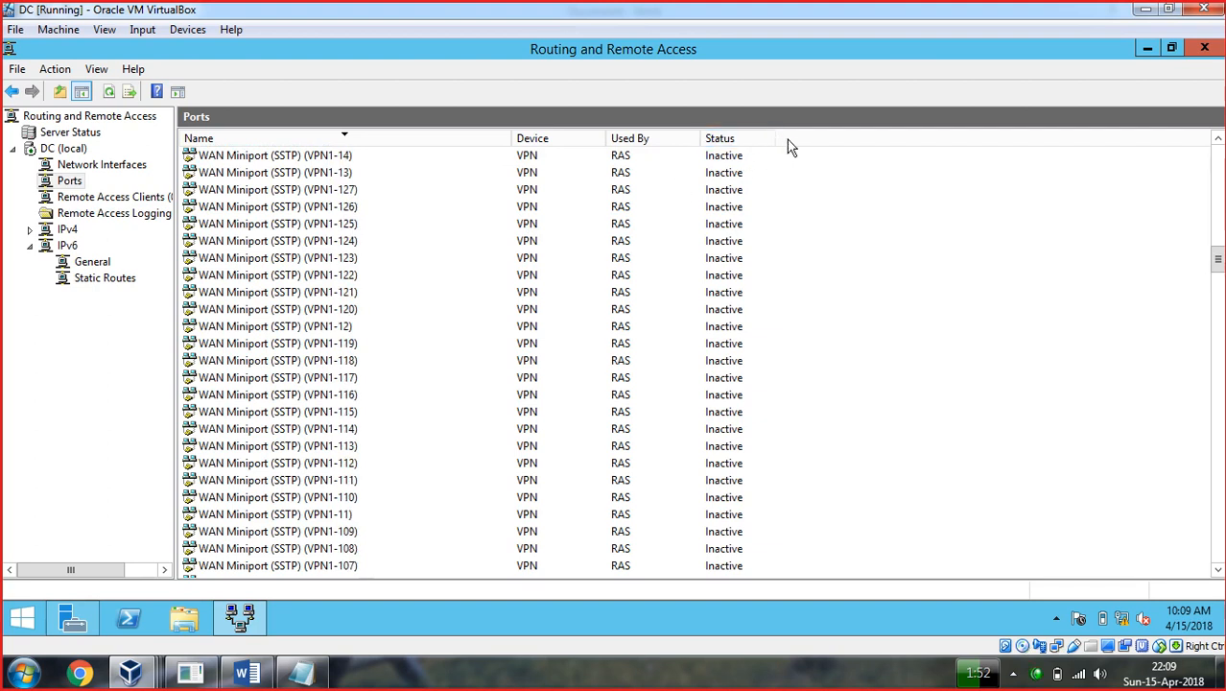
pyautogui.scroll(-20, 739, 357)
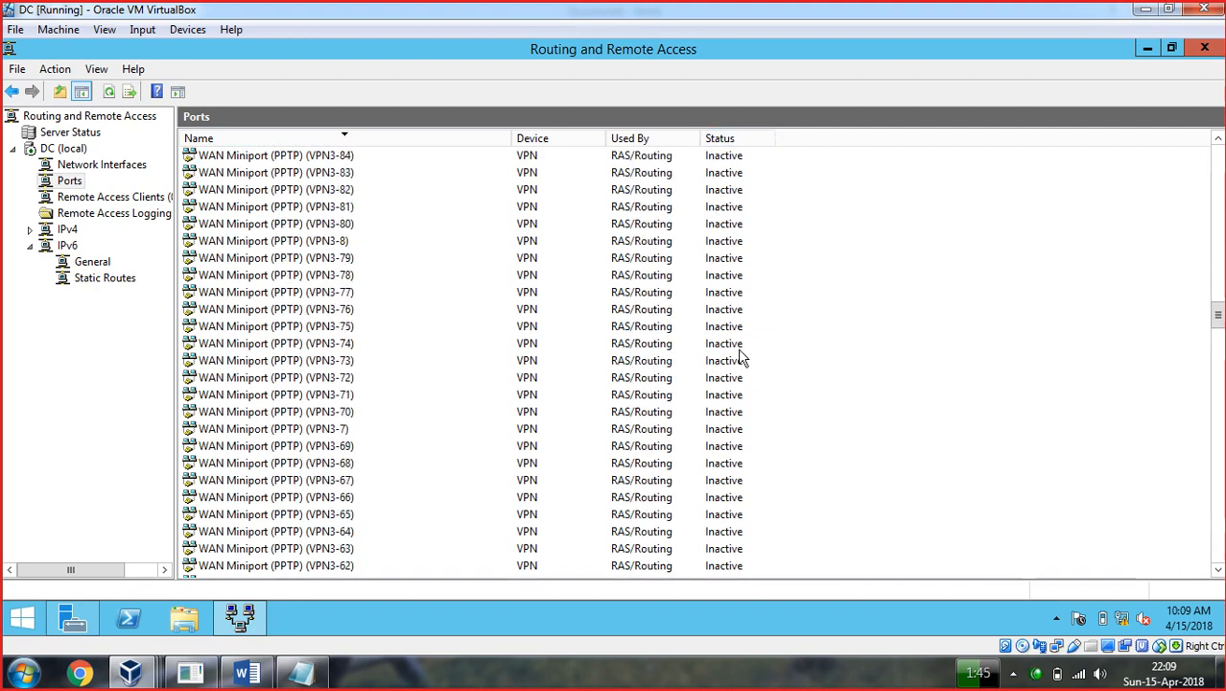
pyautogui.scroll(-12, 739, 356)
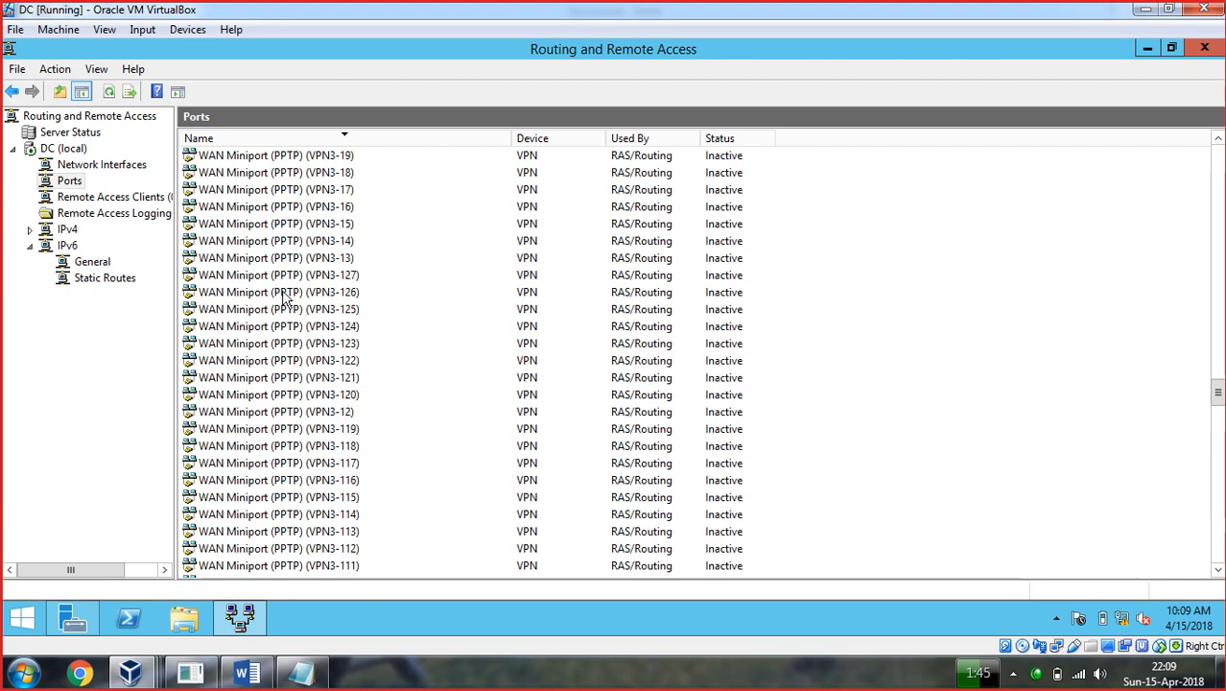
pyautogui.click(283, 294)
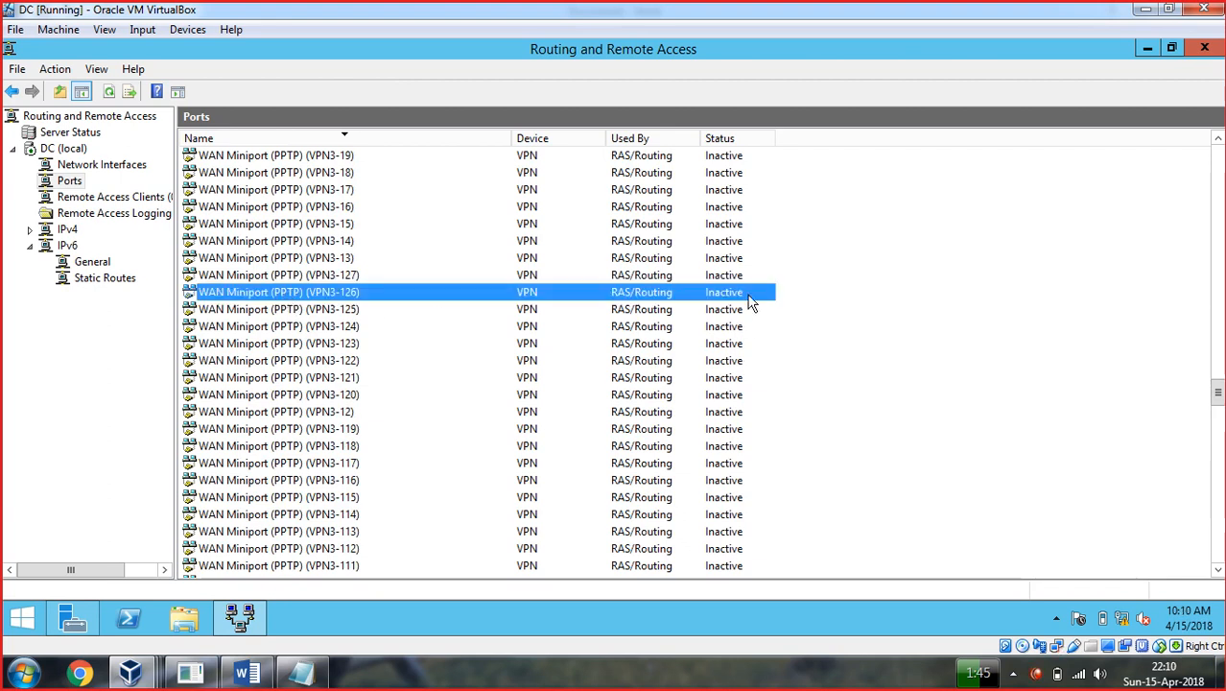
pyautogui.scroll(-13, 241, 345)
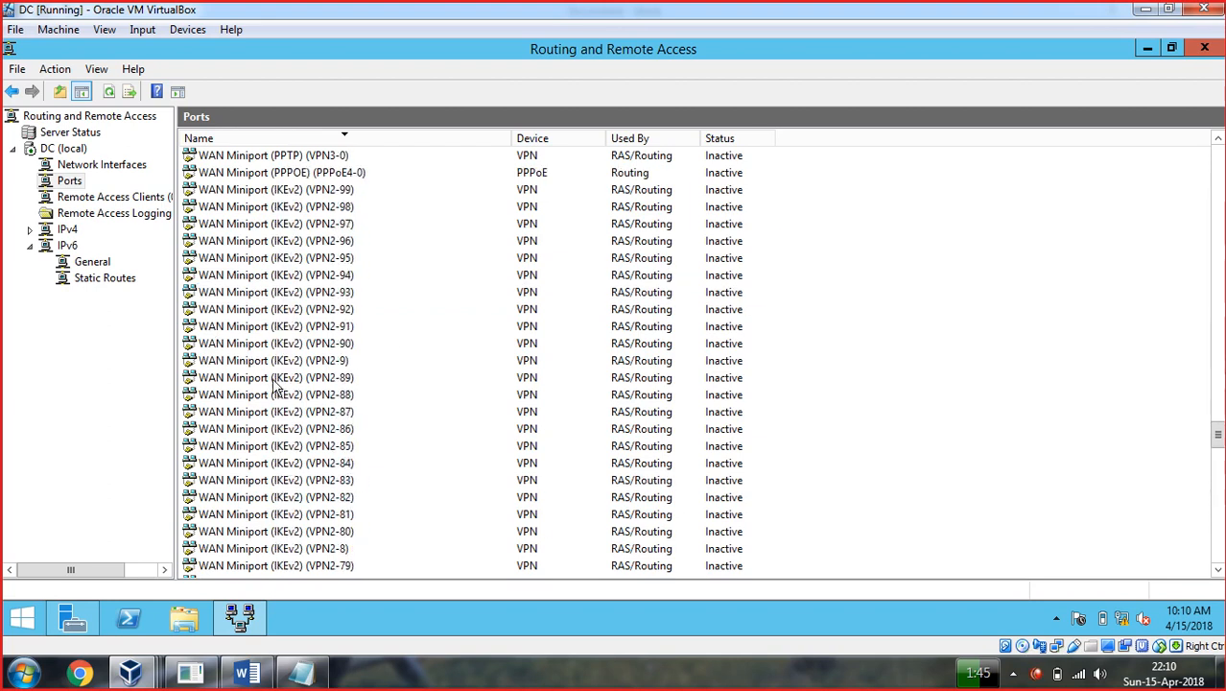
pyautogui.click(285, 383)
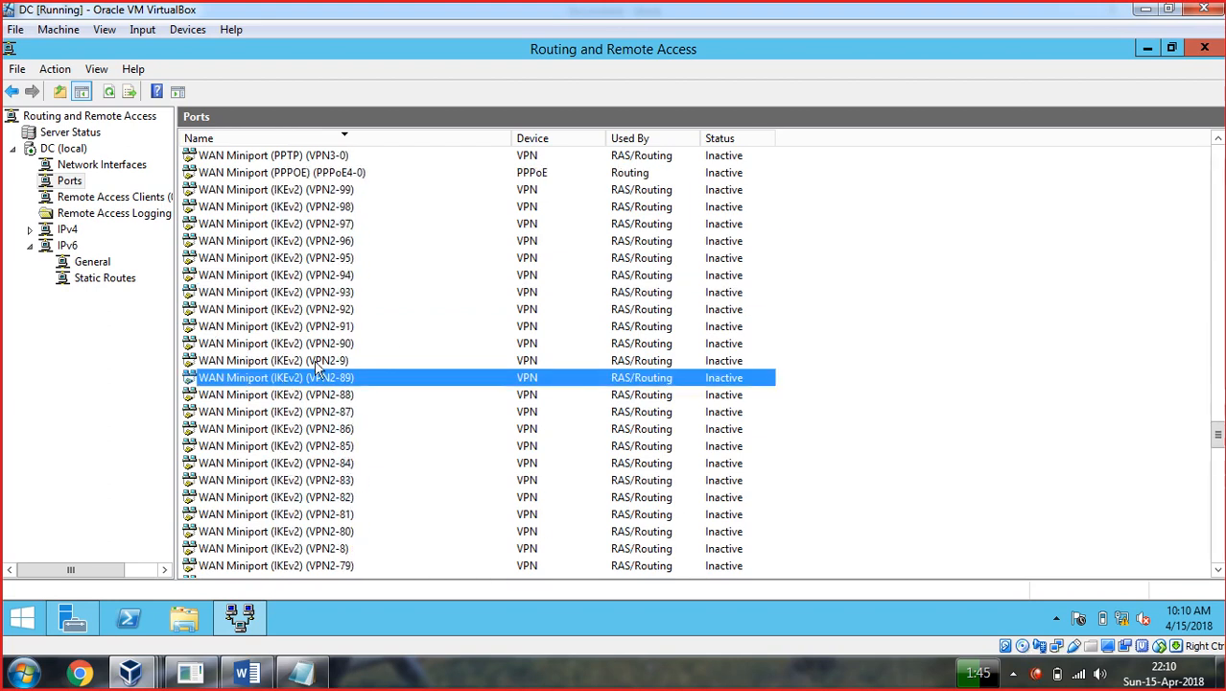
# Open Ports Properties and select the WAN Miniport (IKEv2) device.
pyautogui.rightClick(76, 187)
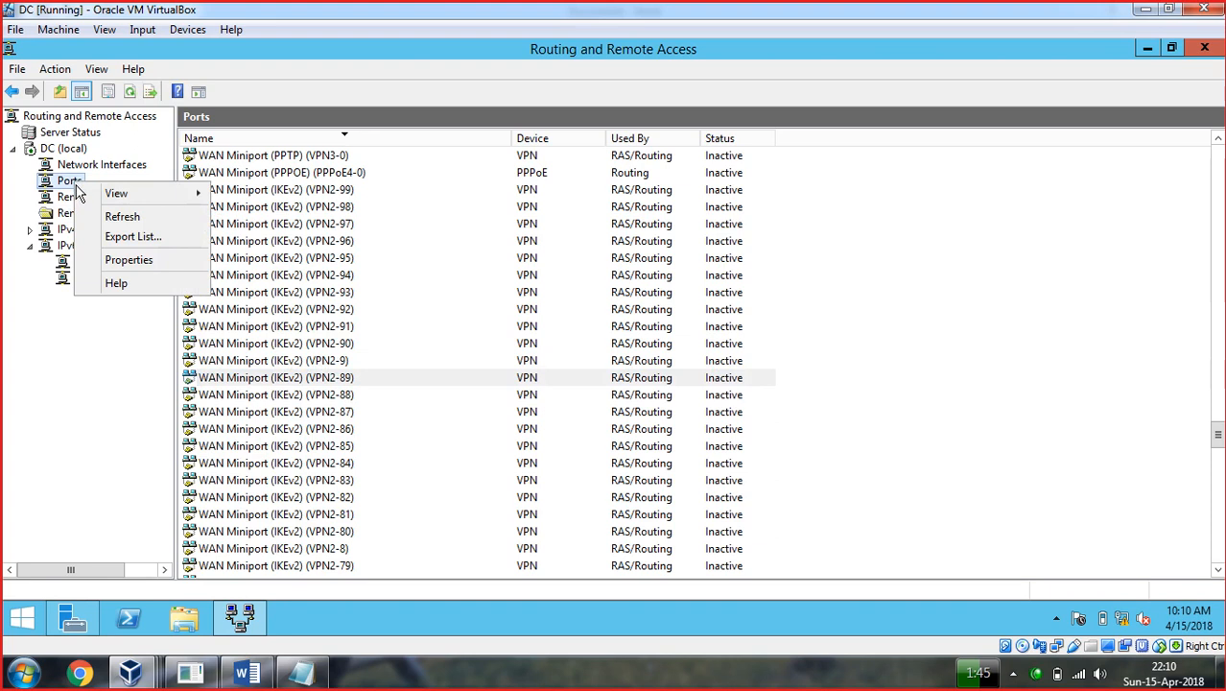
pyautogui.click(131, 267)
pyautogui.click(517, 236)
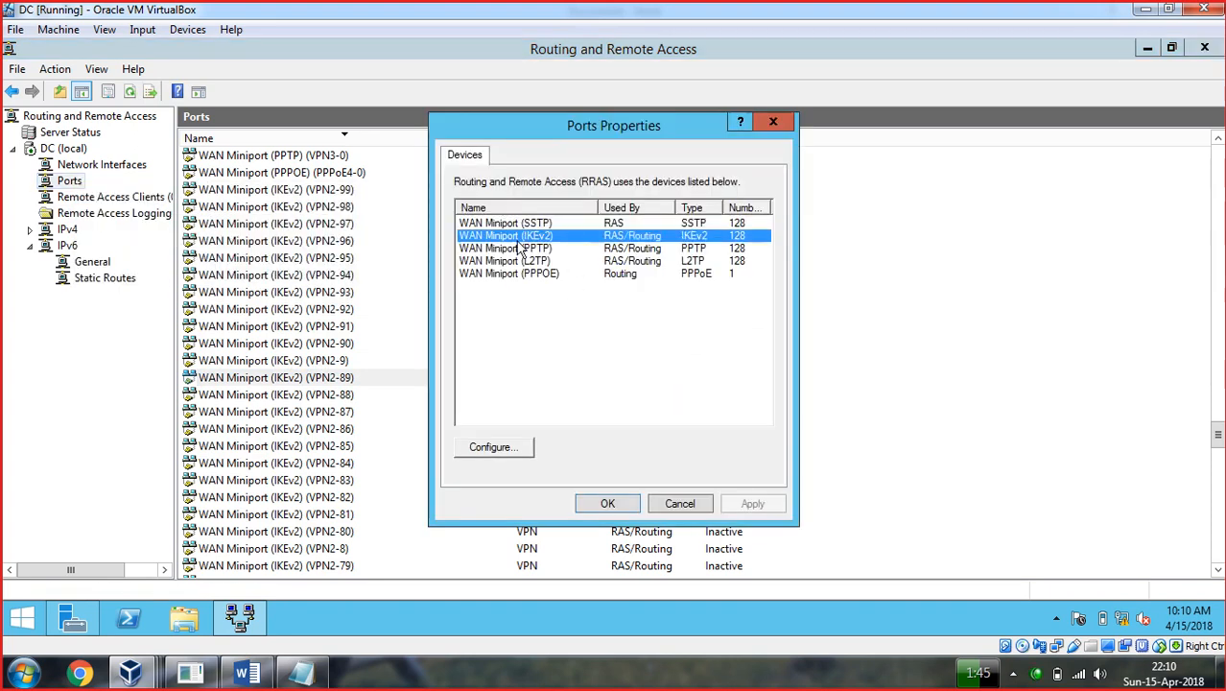
pyautogui.click(504, 223)
pyautogui.click(504, 236)
# Trial-edit IKEv2 access options and port count, then cancel both dialogs, keeping 128 ports.
pyautogui.click(483, 448)
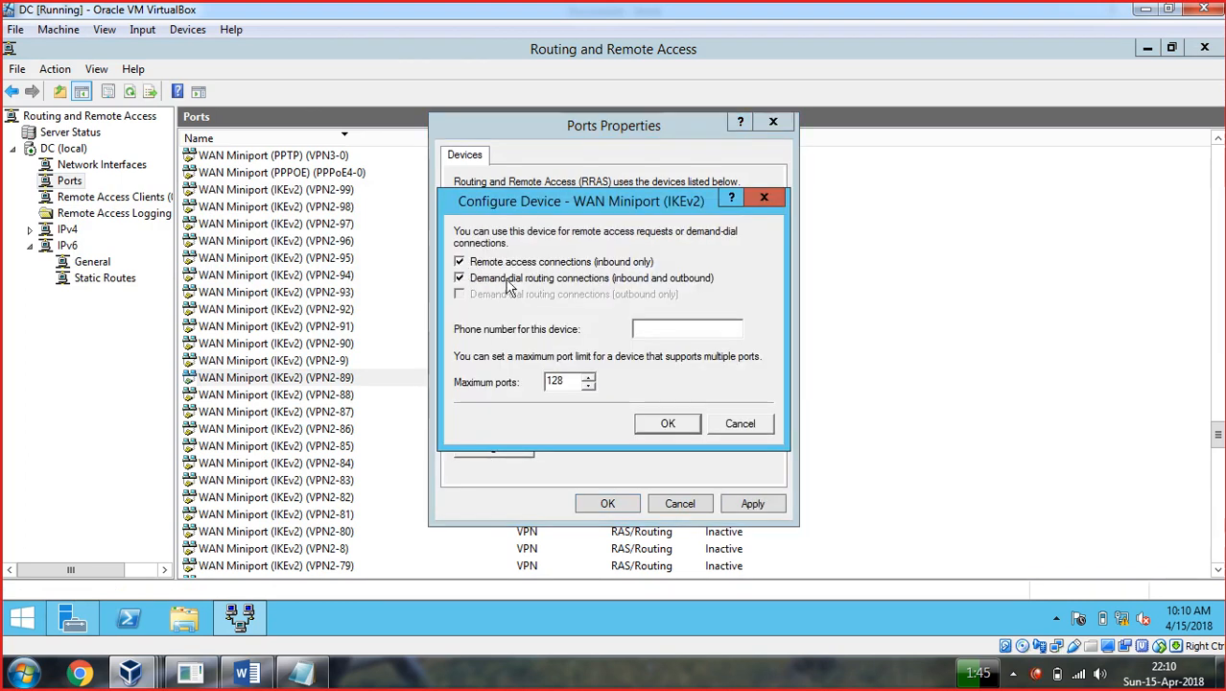
pyautogui.click(459, 278)
pyautogui.click(460, 263)
pyautogui.click(591, 378)
pyautogui.click(591, 378)
pyautogui.click(592, 378)
pyautogui.click(592, 378)
pyautogui.click(591, 378)
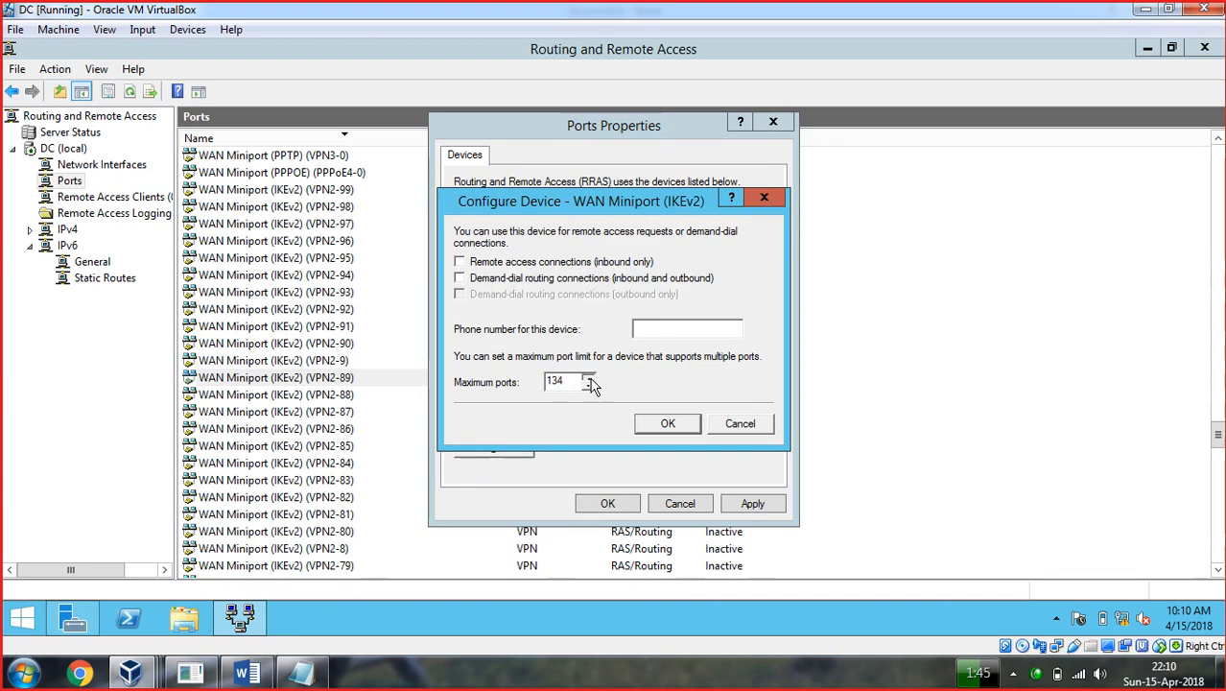
pyautogui.click(591, 378)
pyautogui.click(741, 424)
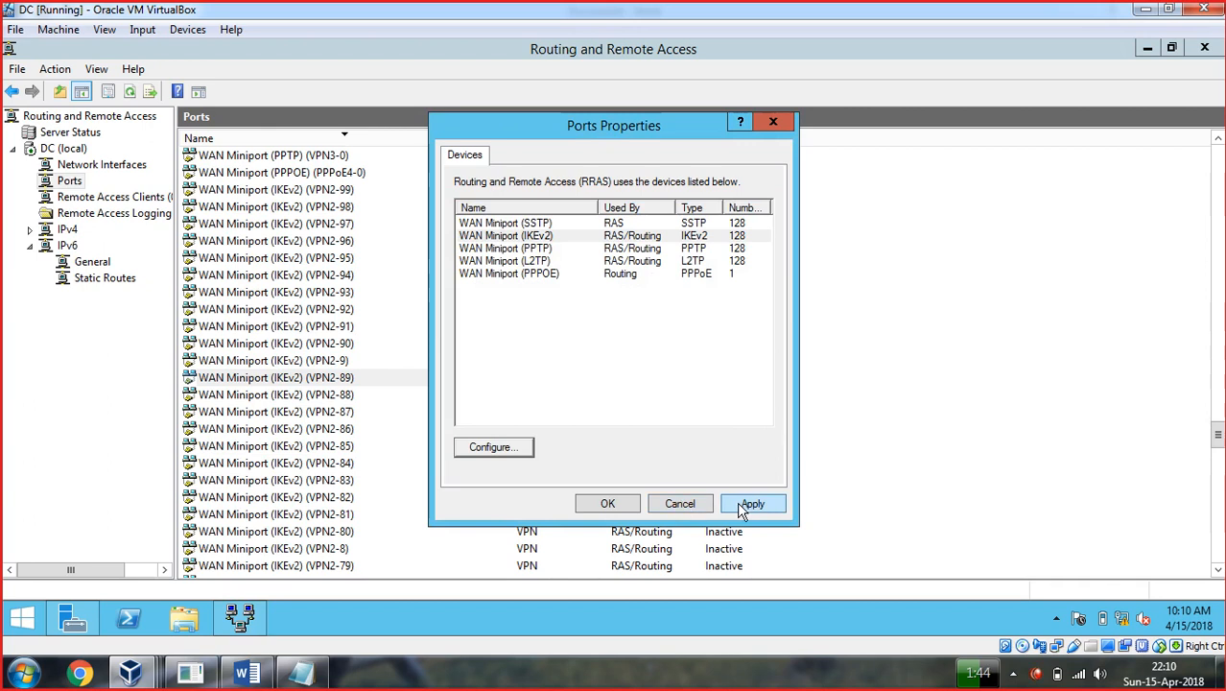
pyautogui.click(677, 505)
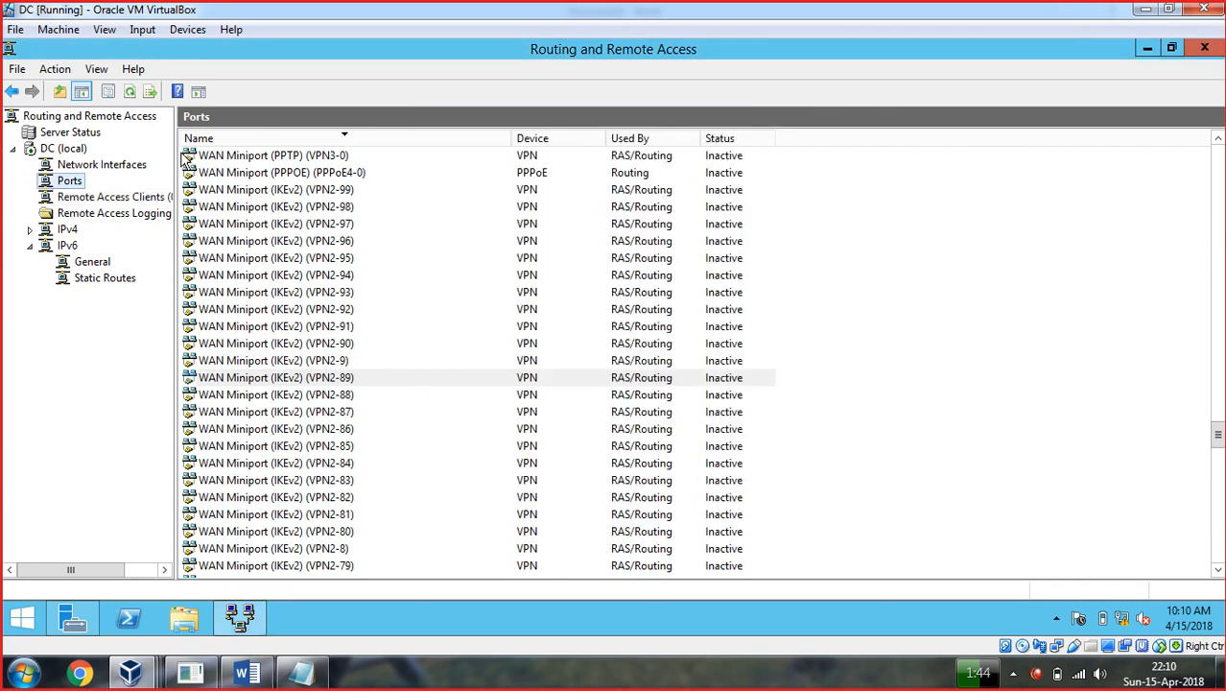
# Widen the tree pane and confirm Remote Access Clients shows 0 connected.
pyautogui.moveTo(175, 149); pyautogui.dragTo(280, 154)
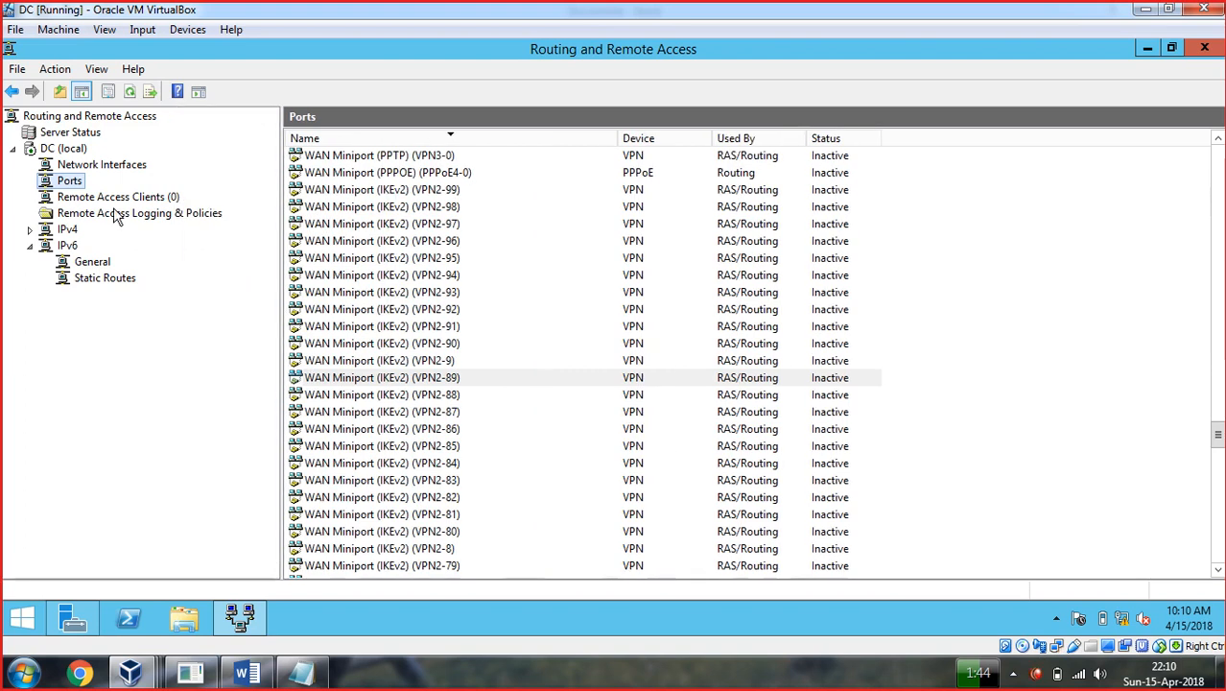
pyautogui.click(115, 199)
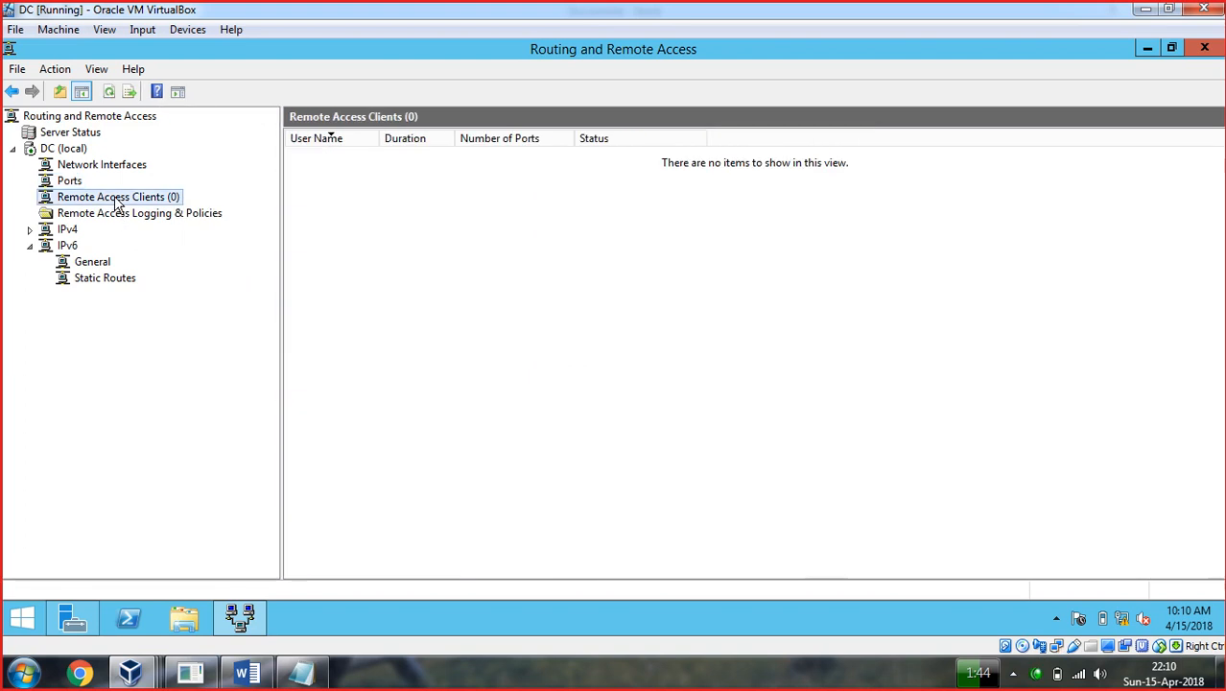
pyautogui.rightClick(362, 174)
pyautogui.click(337, 237)
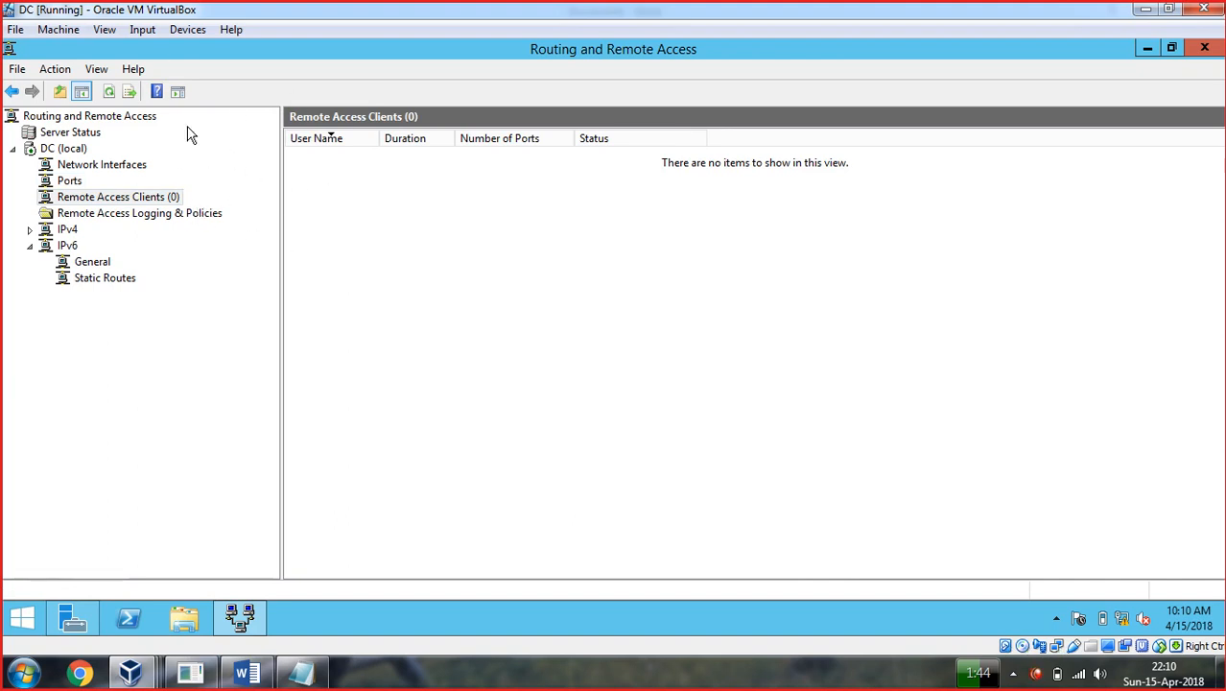
# Return to the DC VM and close the Routing and Remote Access console.
pyautogui.click(1143, 17)
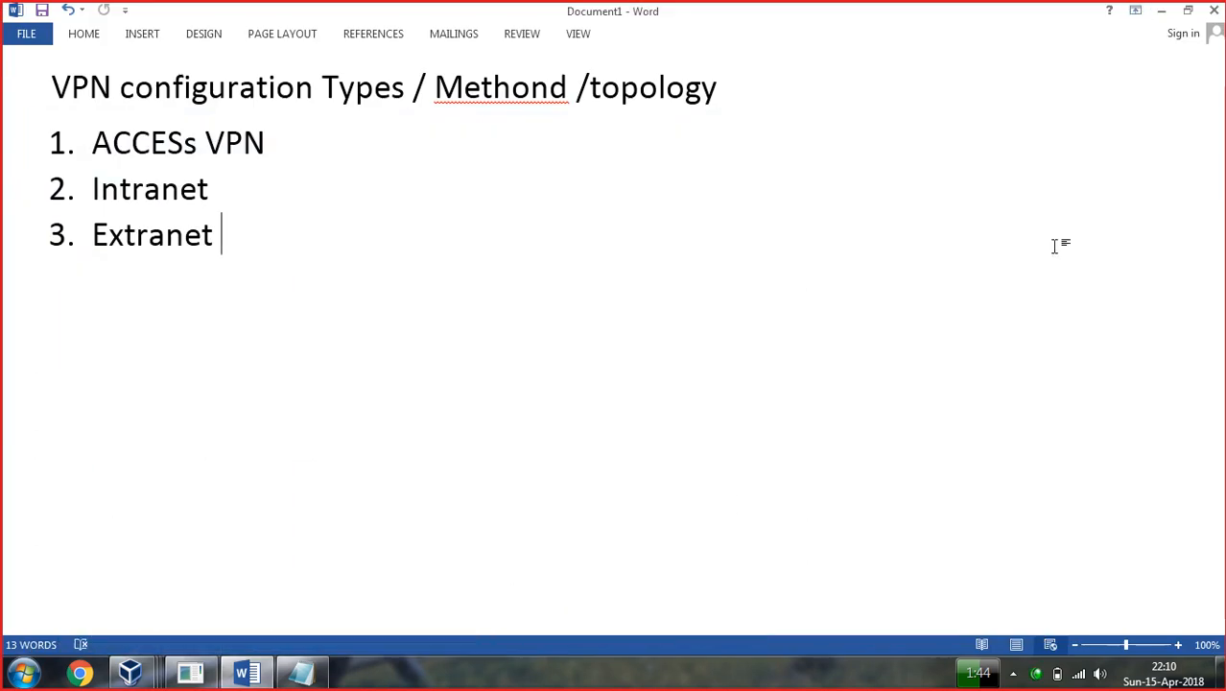
pyautogui.click(1161, 11)
pyautogui.moveTo(137, 680)
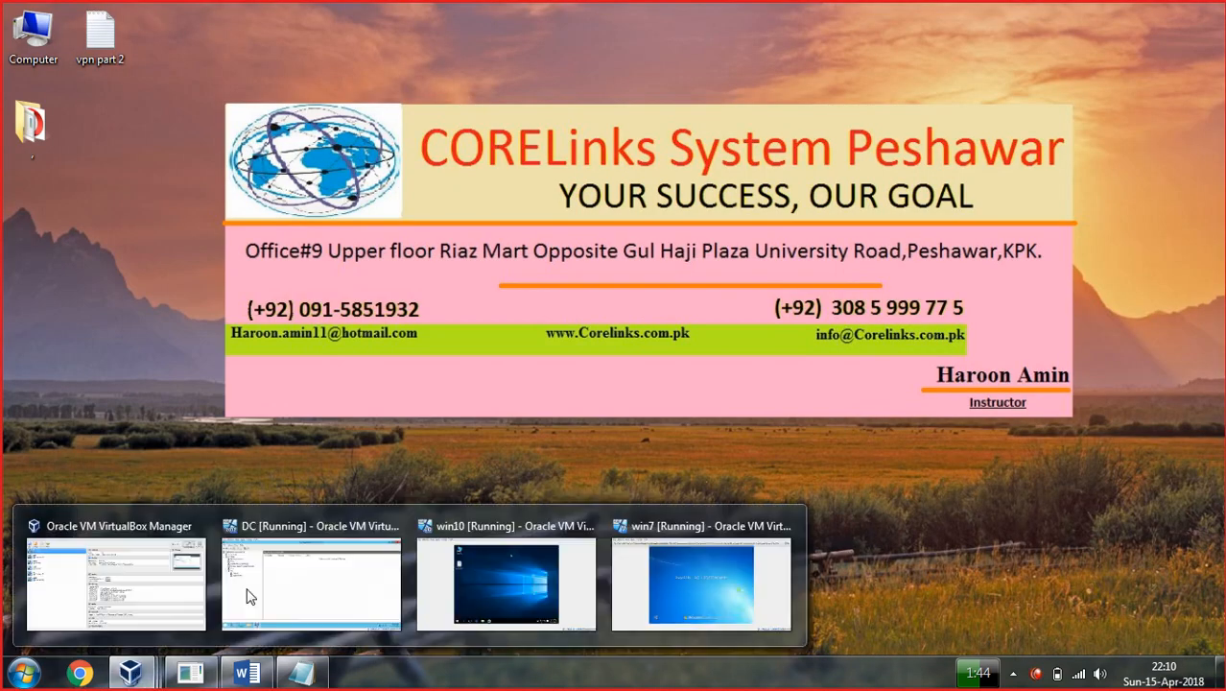
pyautogui.click(274, 579)
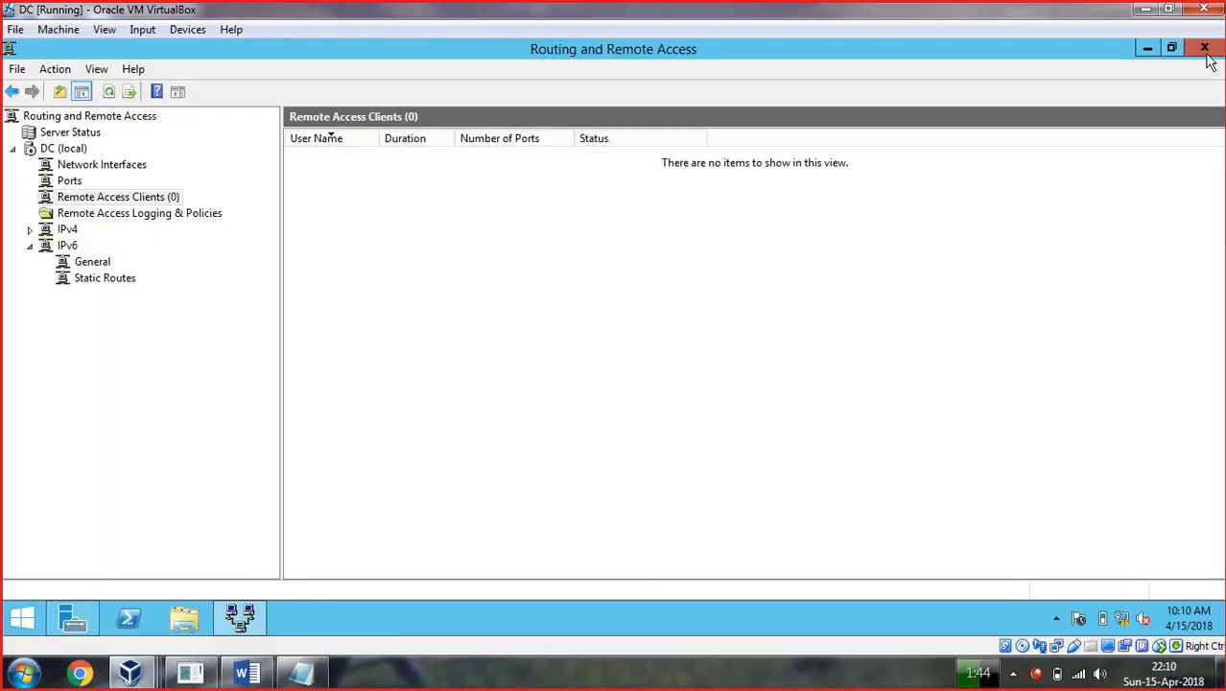
pyautogui.click(1190, 46)
pyautogui.rightClick(1142, 615)
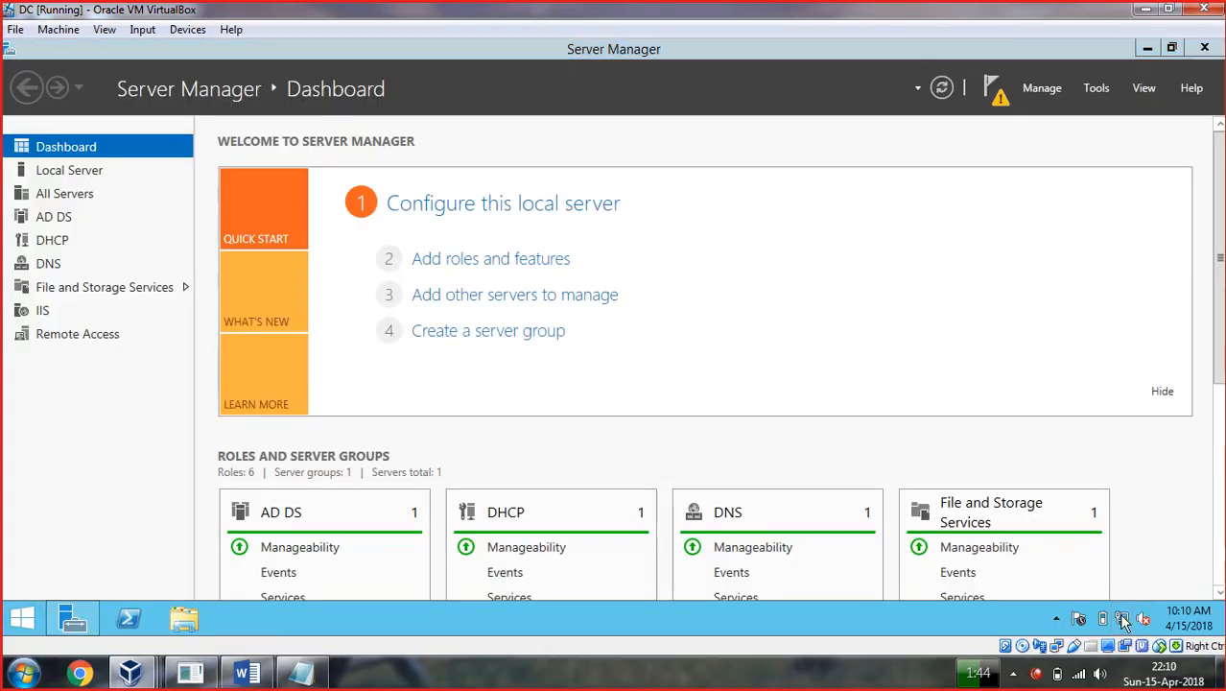
pyautogui.click(1094, 599)
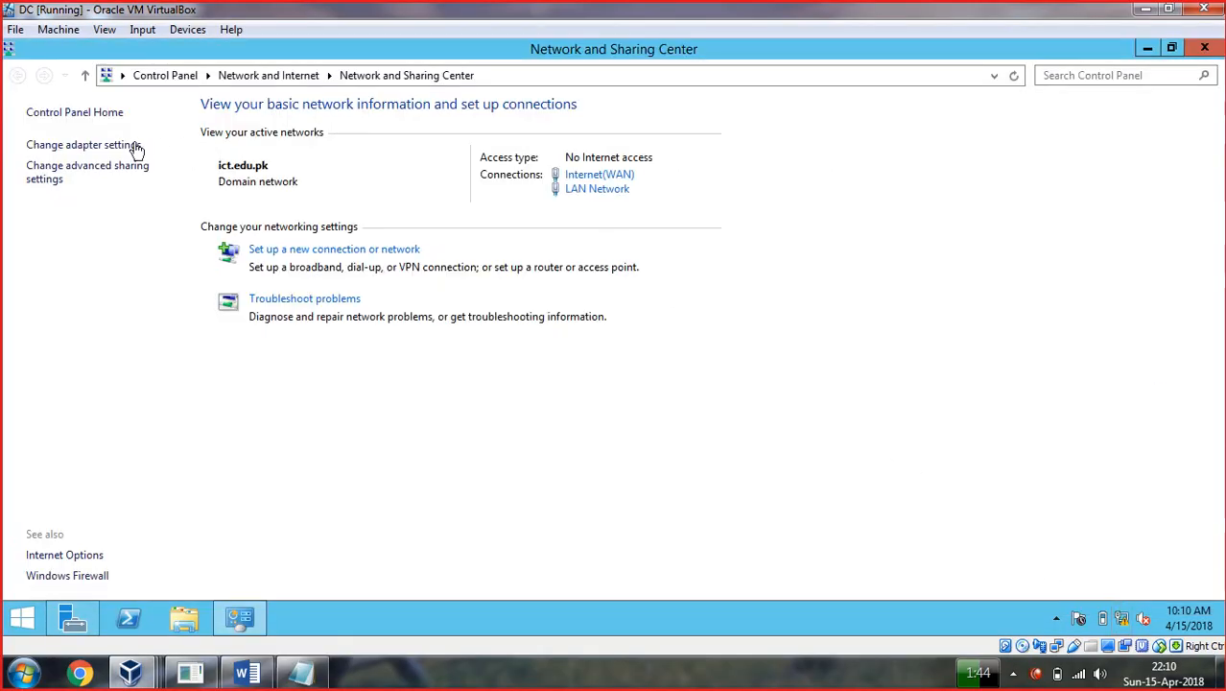
pyautogui.click(89, 145)
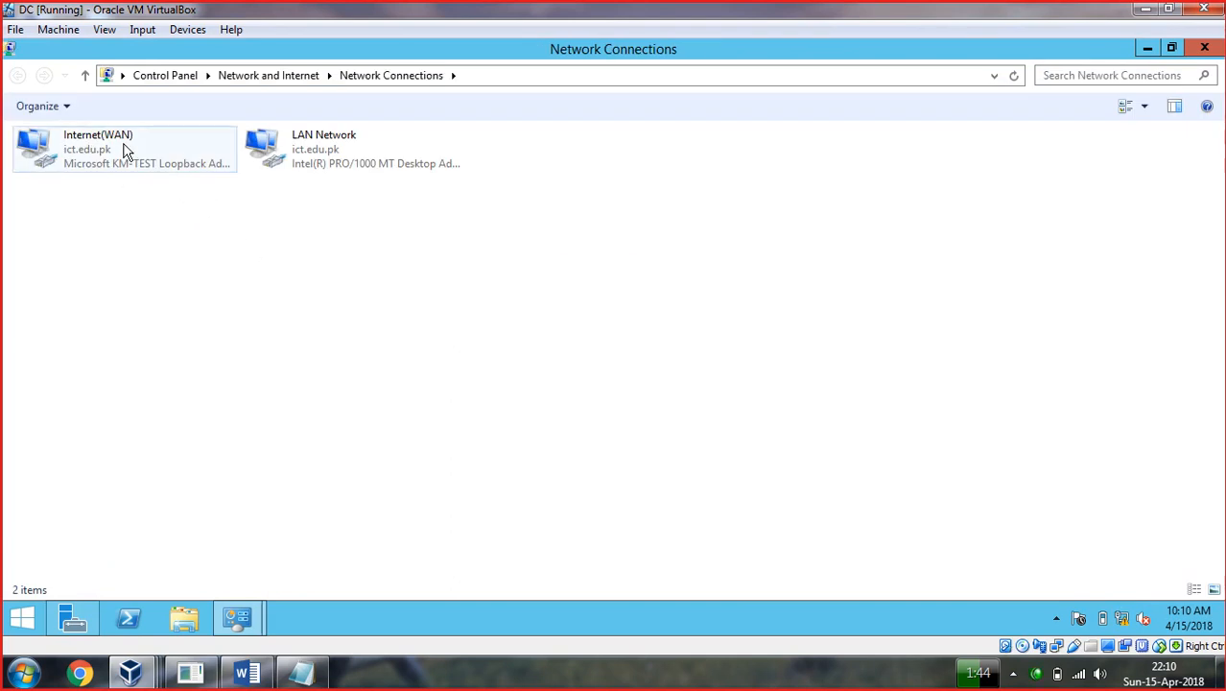
pyautogui.rightClick(123, 145)
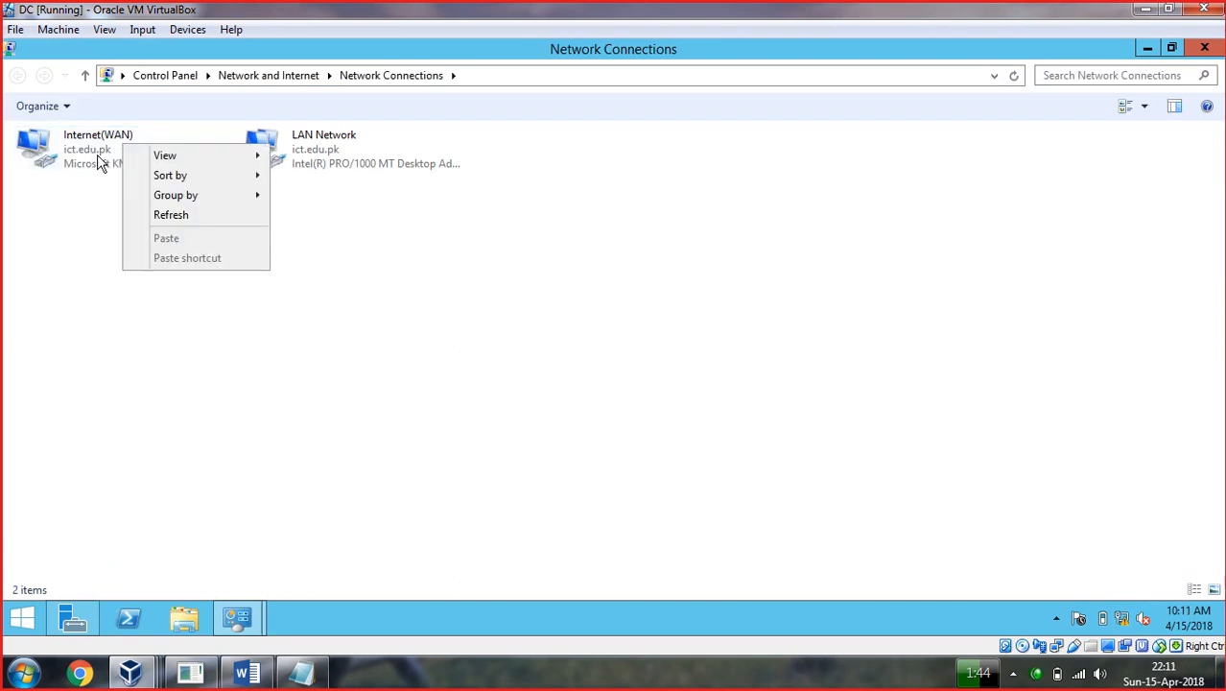
pyautogui.rightClick(94, 155)
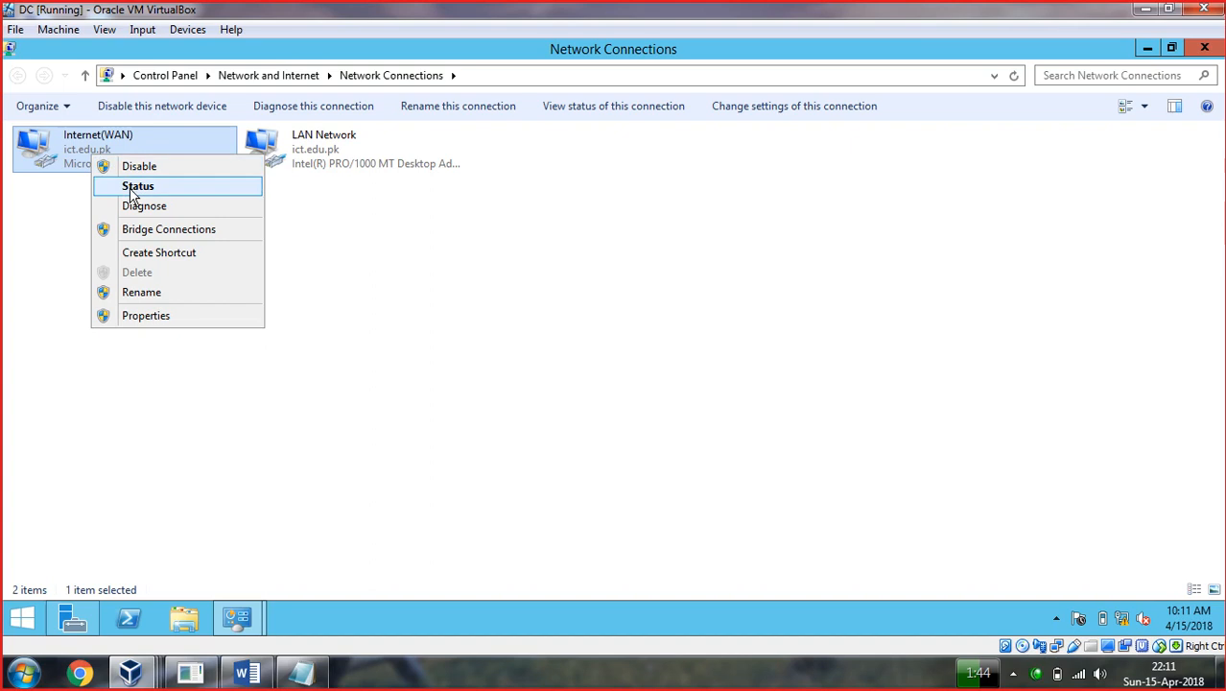
pyautogui.click(135, 187)
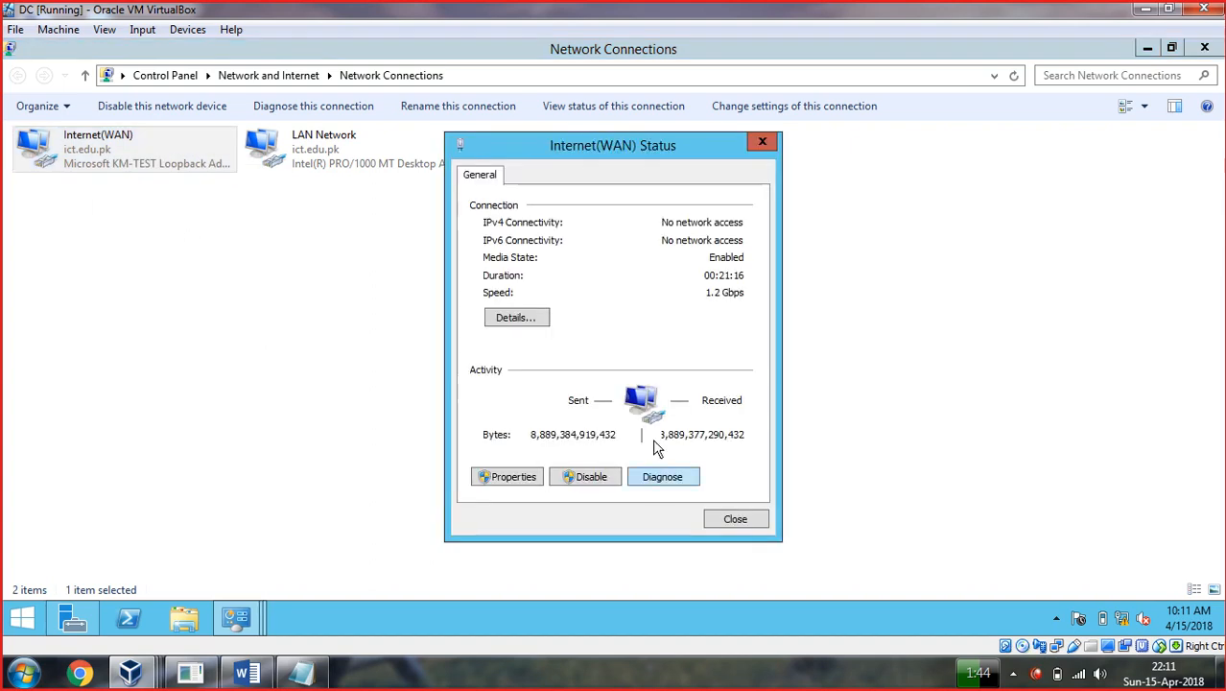
pyautogui.click(511, 317)
pyautogui.click(621, 305)
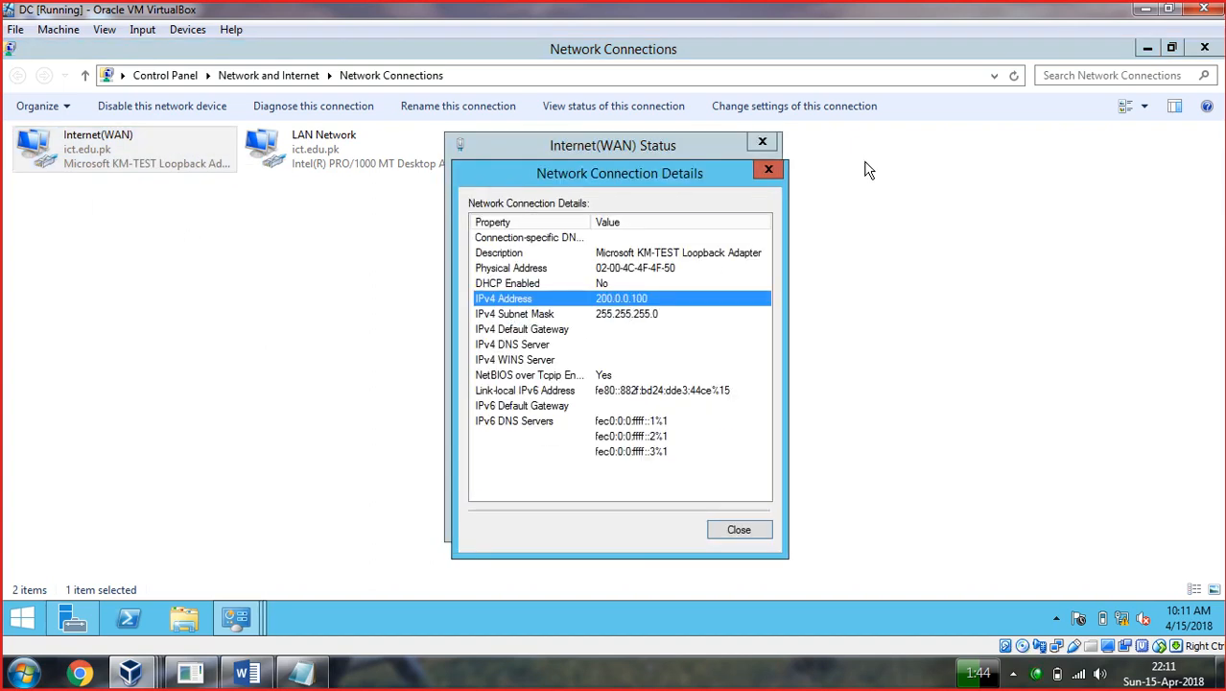
pyautogui.click(769, 170)
pyautogui.click(763, 142)
pyautogui.rightClick(369, 154)
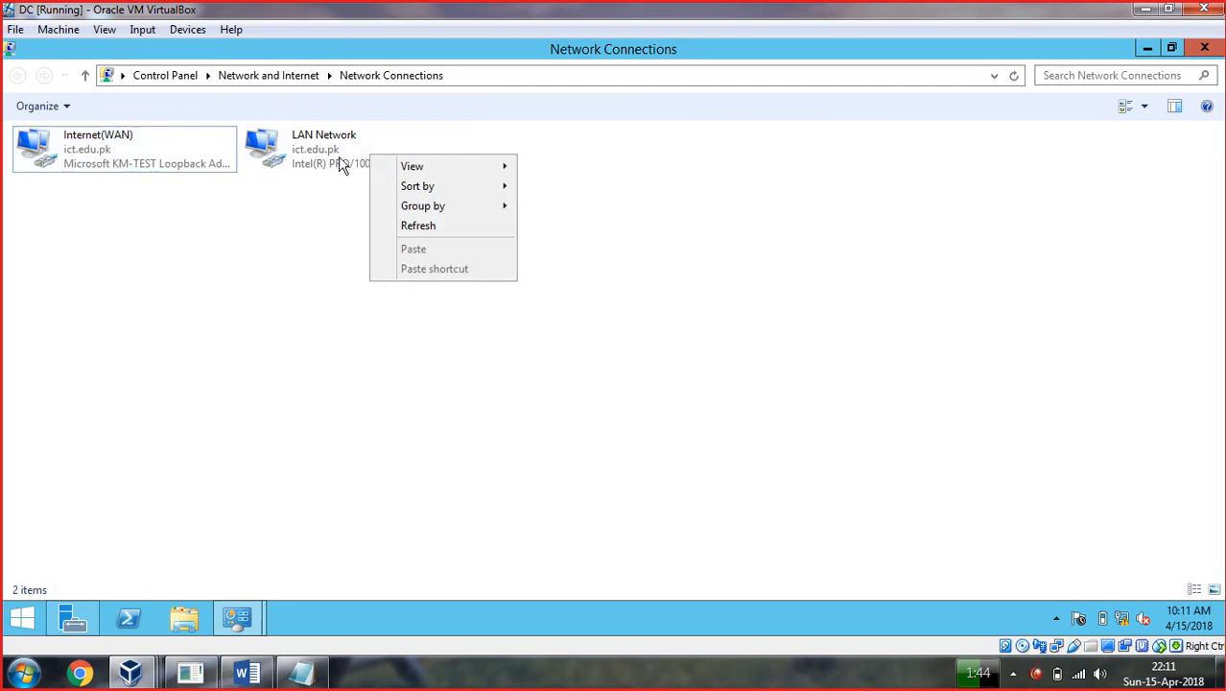
pyautogui.rightClick(315, 141)
pyautogui.click(355, 172)
pyautogui.click(518, 320)
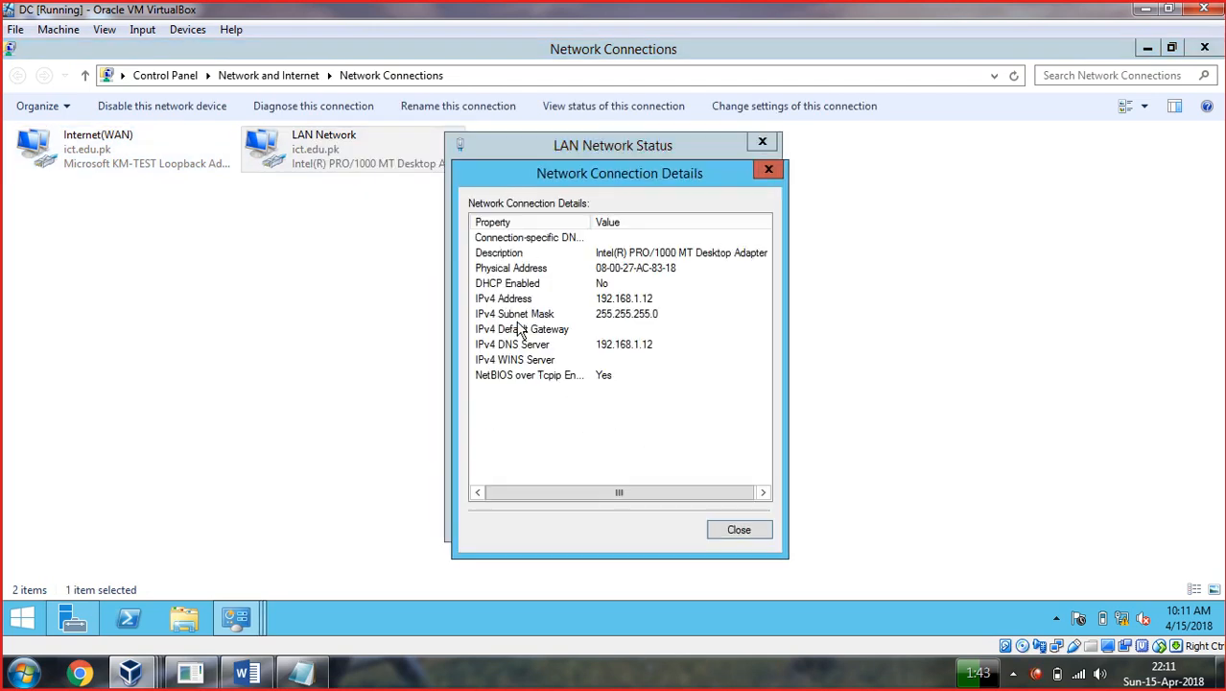
pyautogui.click(621, 301)
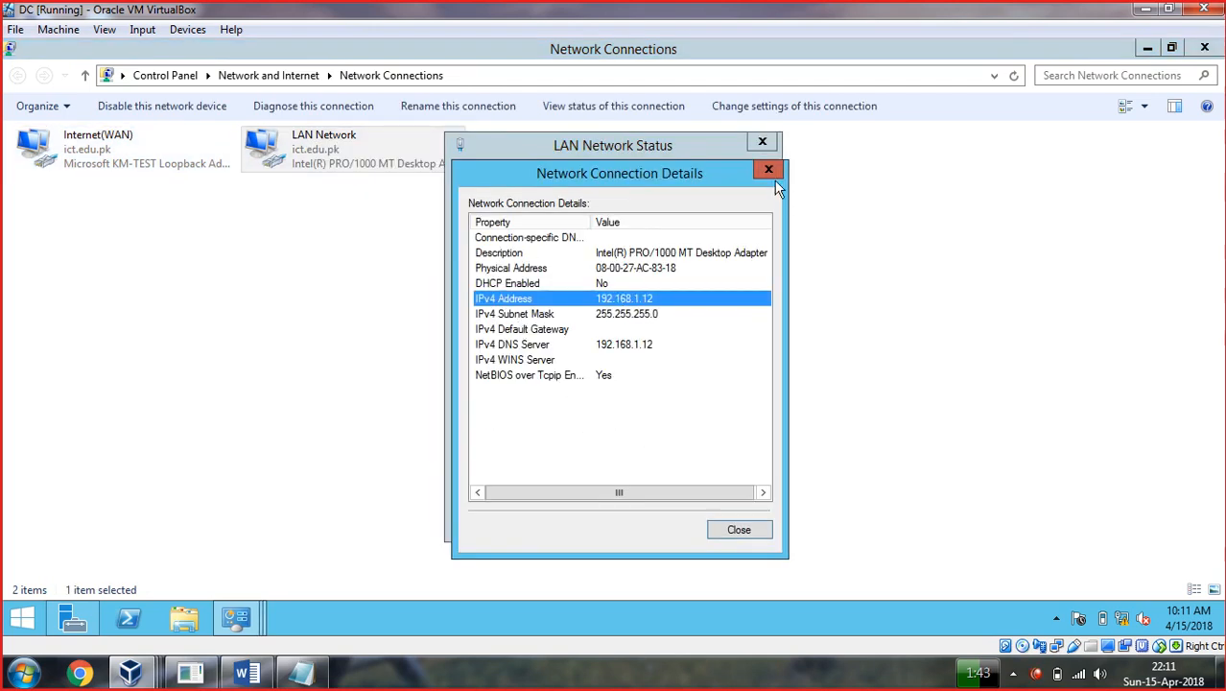
pyautogui.click(769, 171)
pyautogui.click(762, 142)
pyautogui.click(1148, 48)
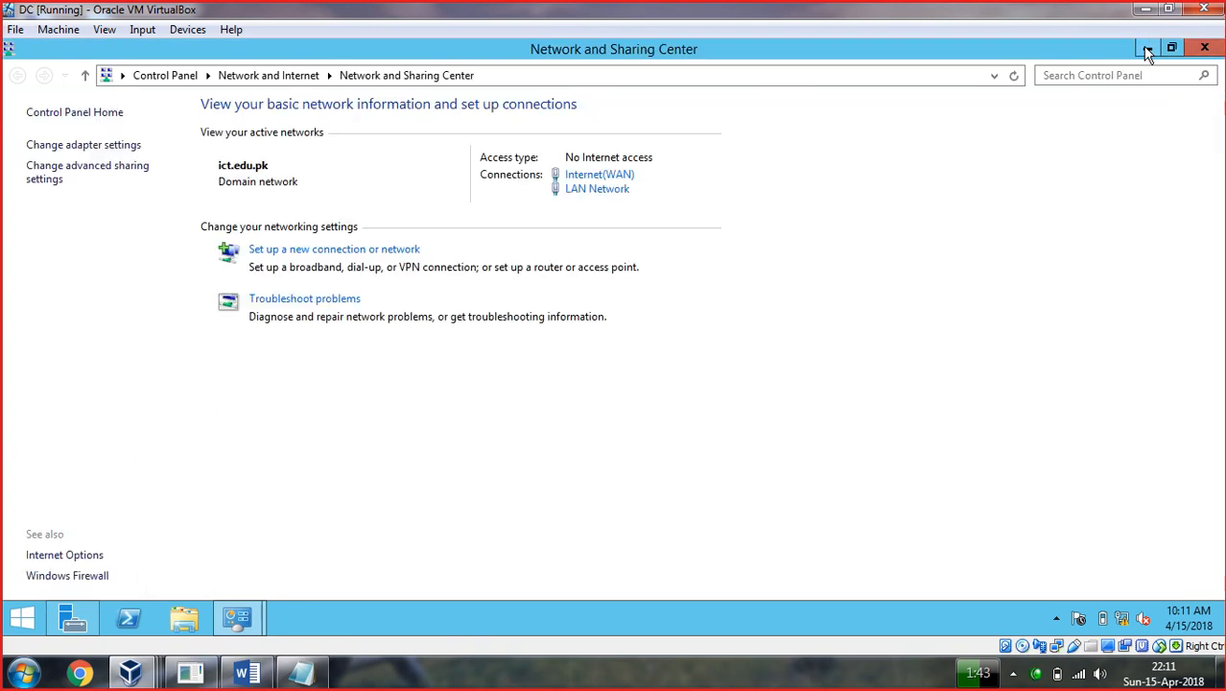
pyautogui.click(1148, 48)
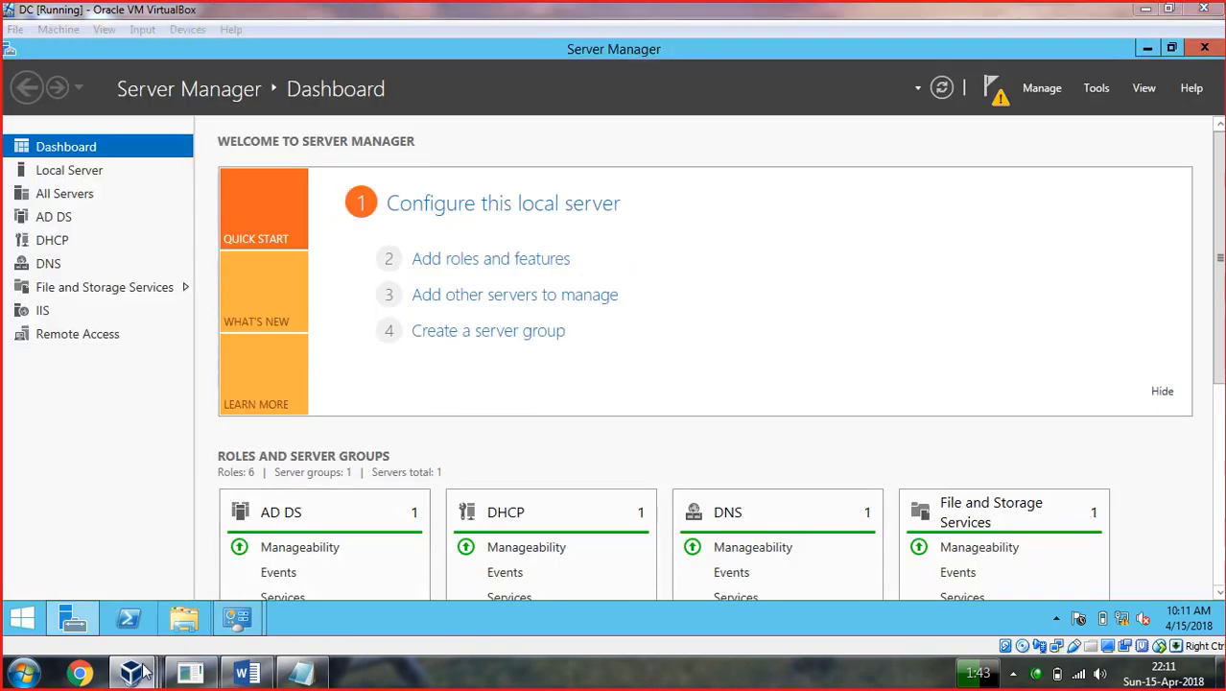
# Switch to the win7 VM and sign in with Ctrl+Alt+Del and the account password.
pyautogui.moveTo(142, 671)
pyautogui.click(466, 572)
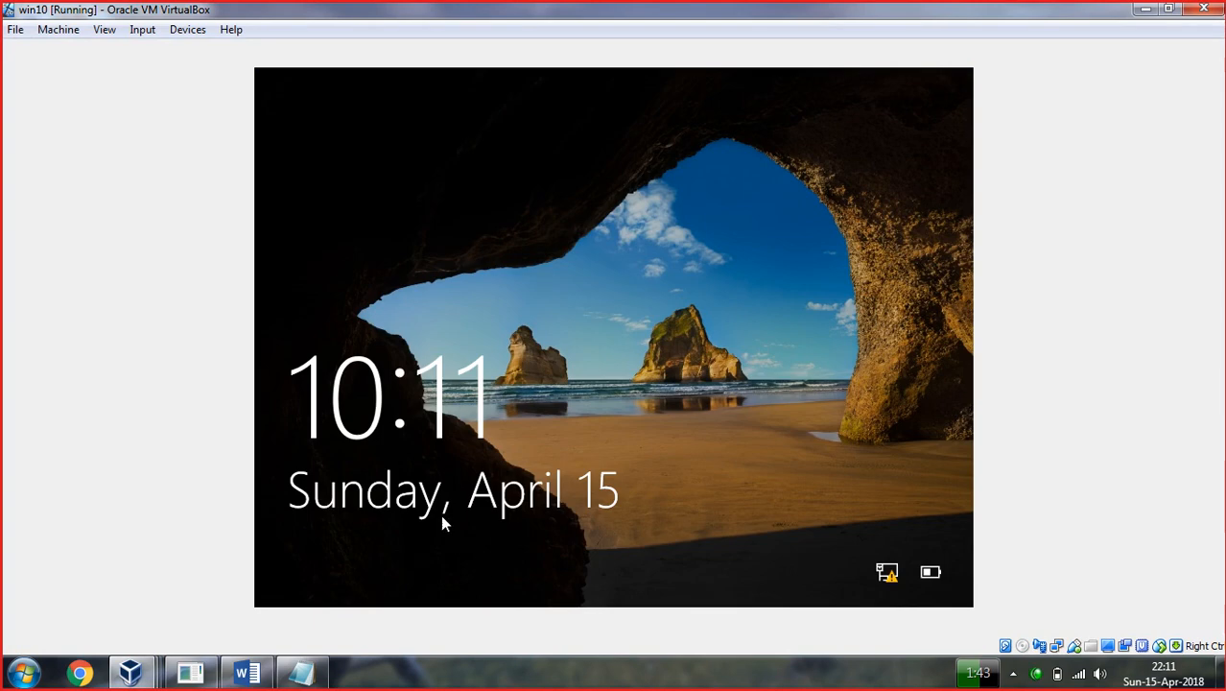
pyautogui.moveTo(131, 671)
pyautogui.moveTo(679, 600)
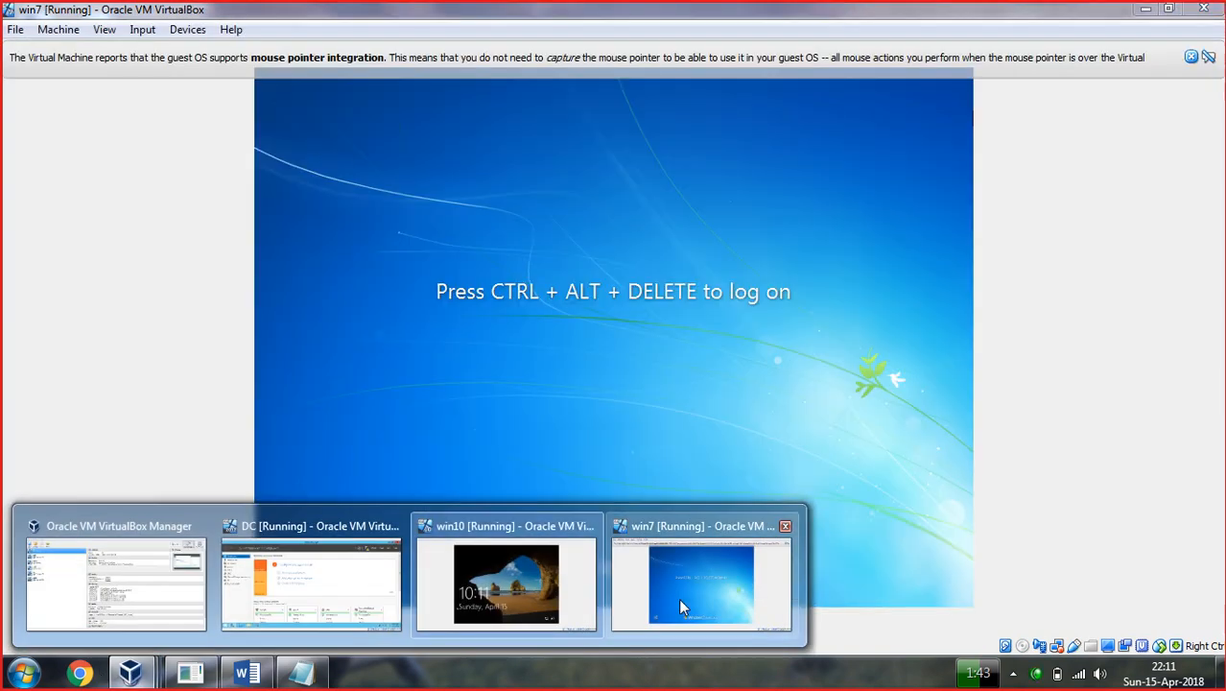
pyautogui.click(681, 596)
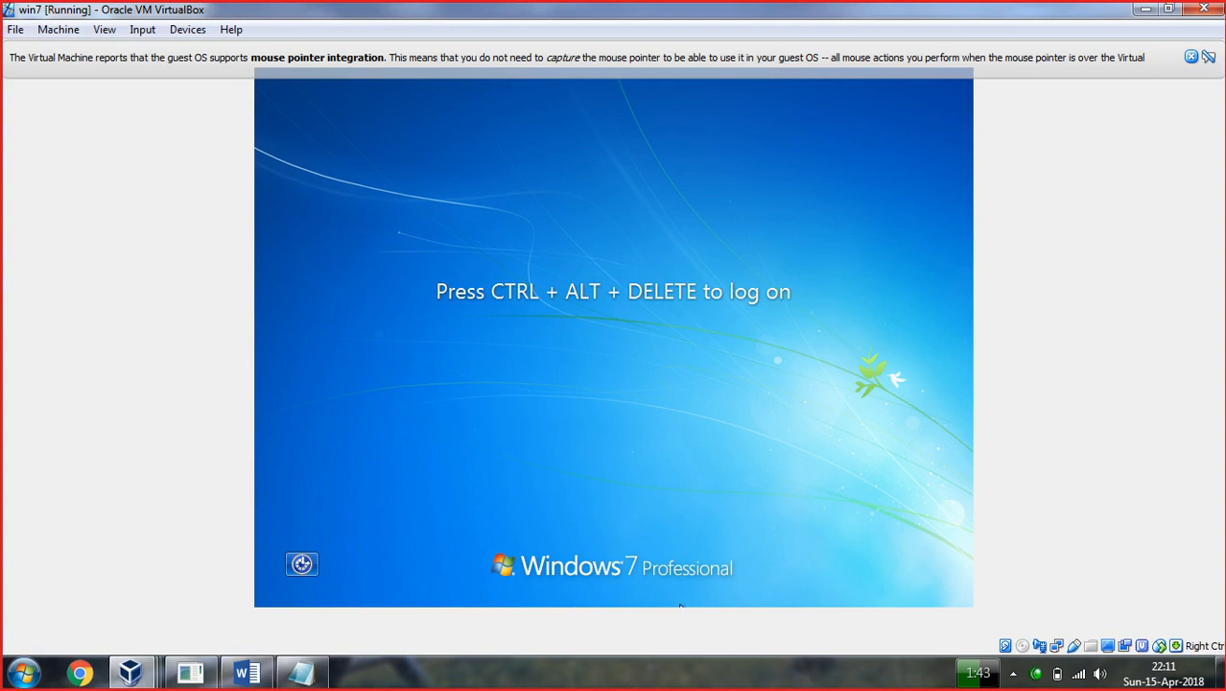
pyautogui.hotkey('ctrl', 'alt', 'Delete')
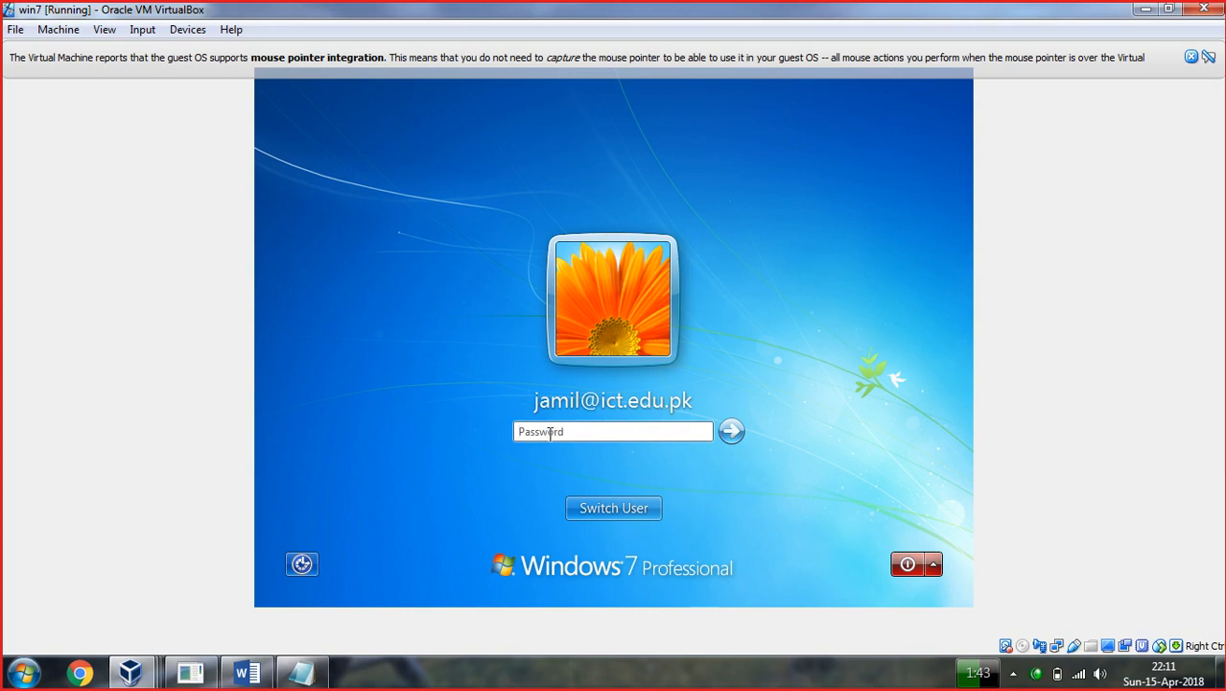
pyautogui.write('***')
pyautogui.press('Return')
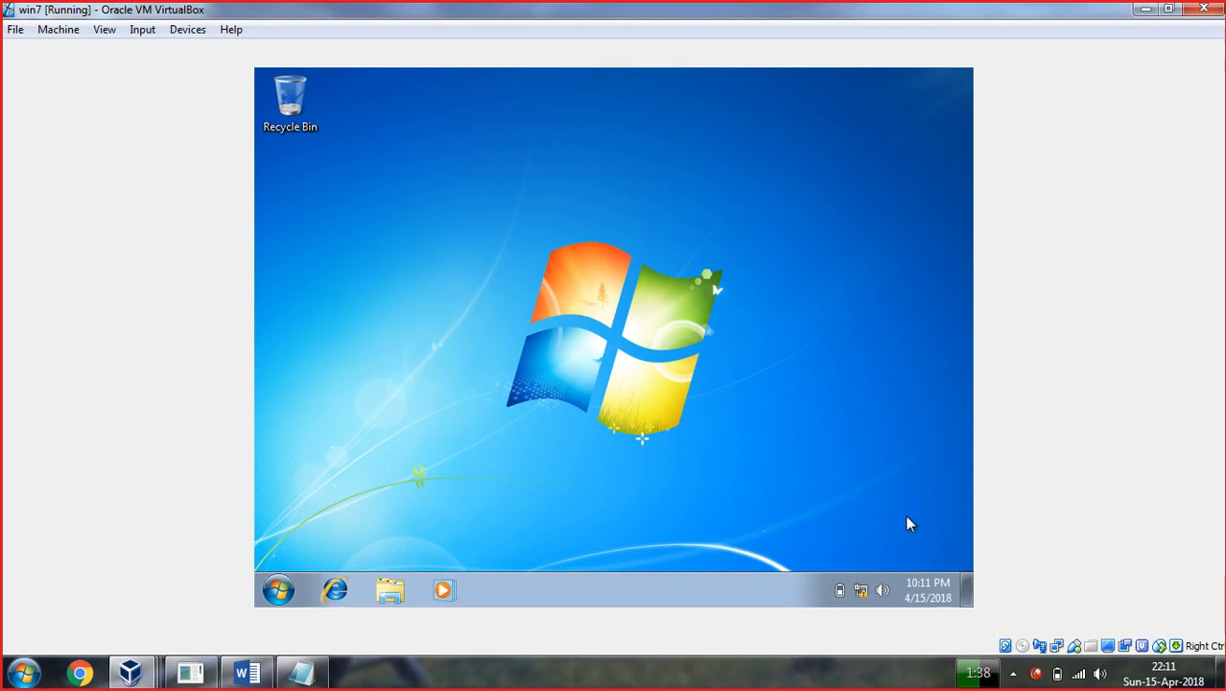
pyautogui.rightClick(862, 593)
# Confirm Local Area Connection leased 192.168.1.100 from DHCP server 192.168.1.12, then go back.
pyautogui.click(863, 581)
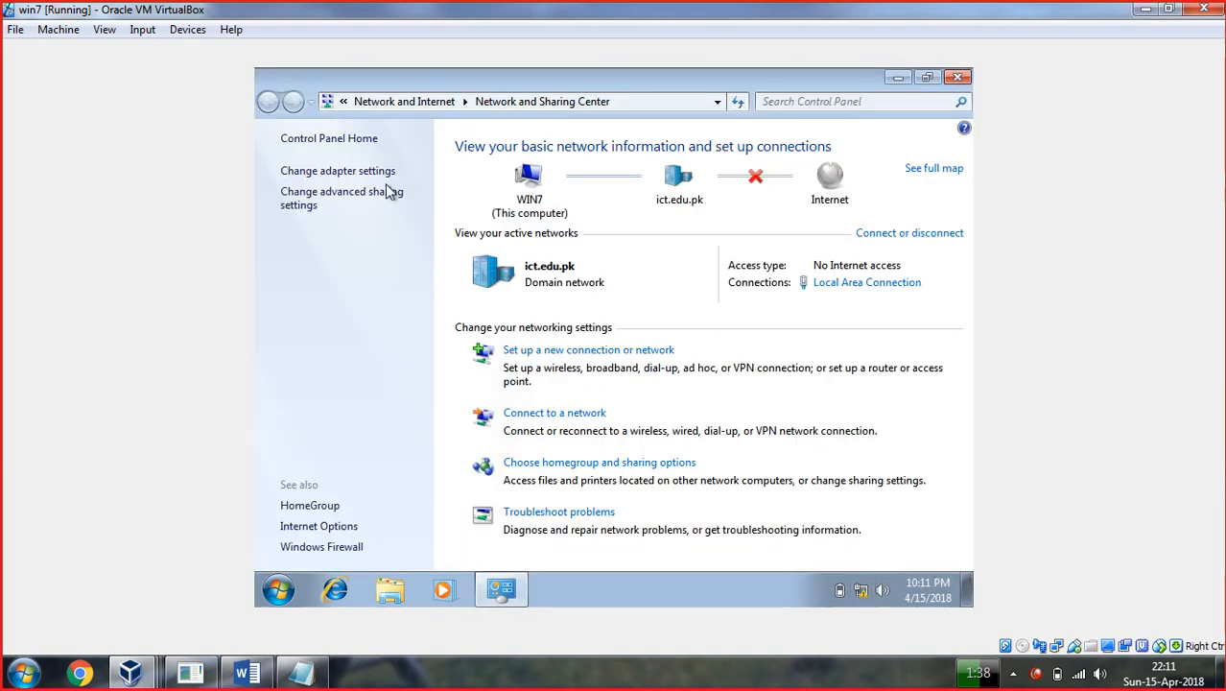
pyautogui.click(338, 171)
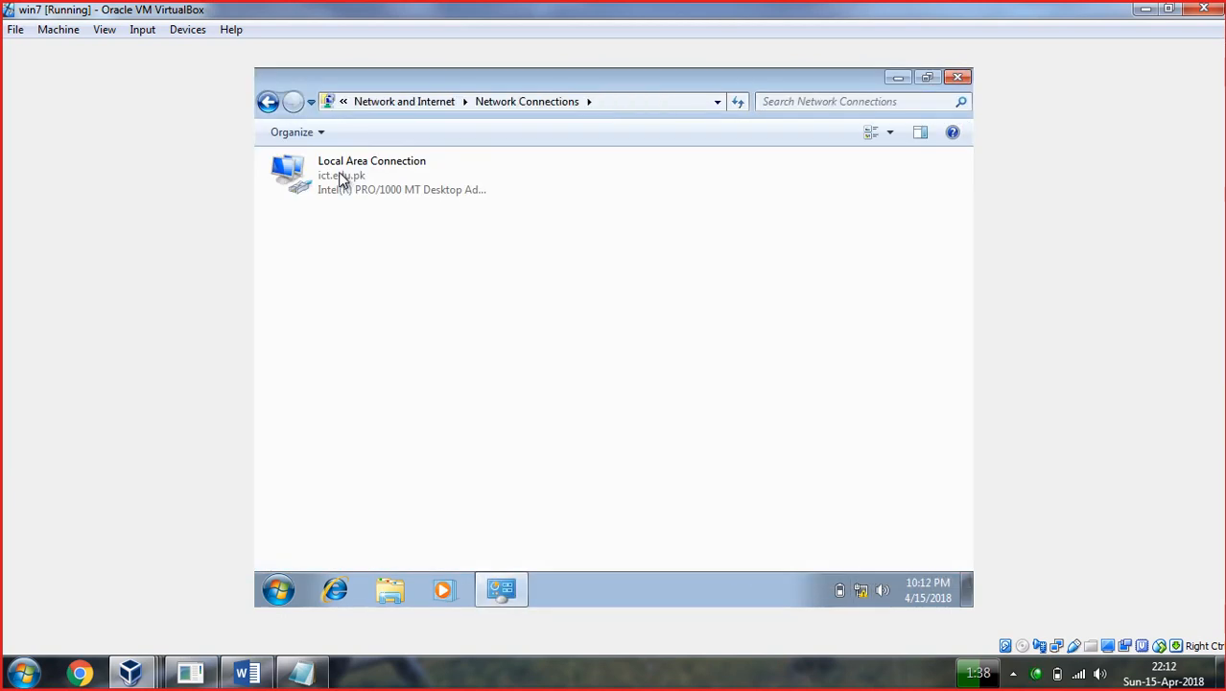
pyautogui.rightClick(335, 185)
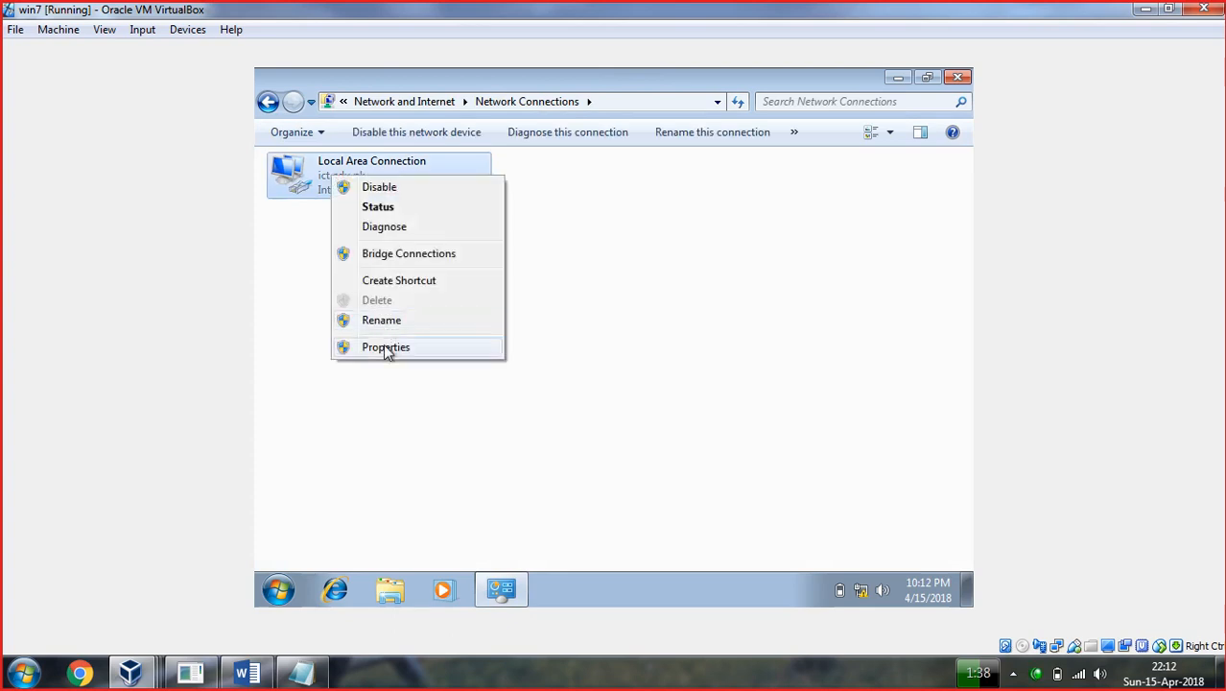
pyautogui.click(383, 210)
pyautogui.click(504, 318)
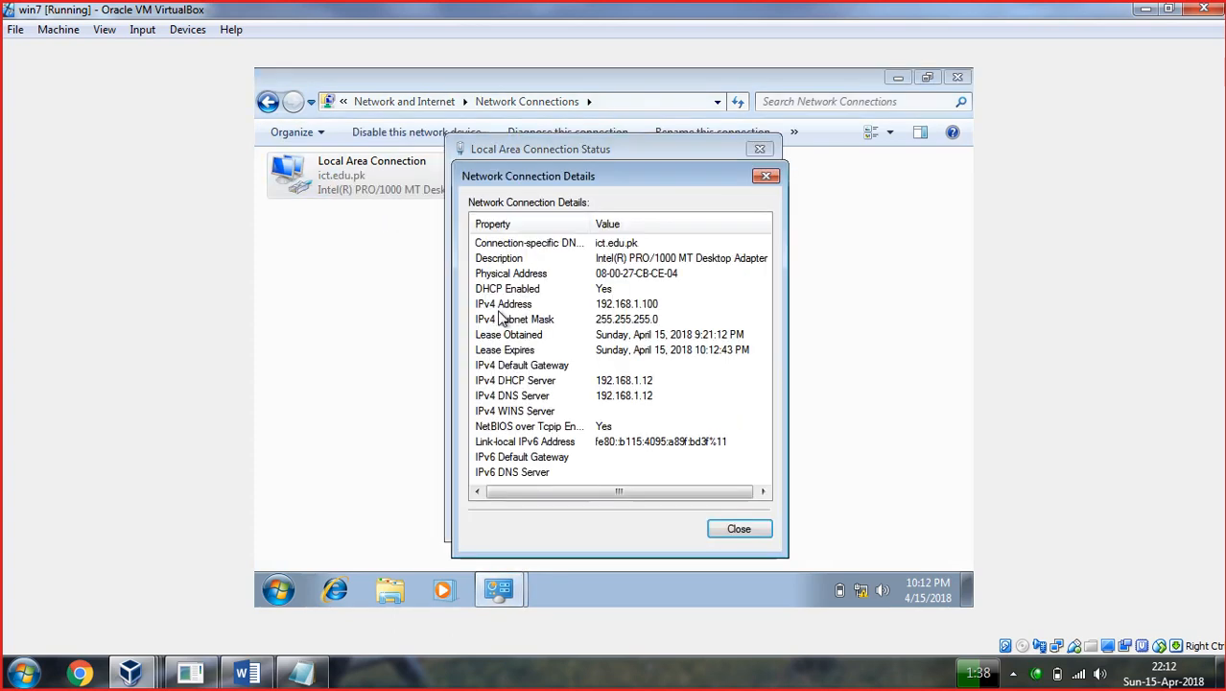
pyautogui.click(766, 177)
pyautogui.click(759, 149)
pyautogui.click(268, 103)
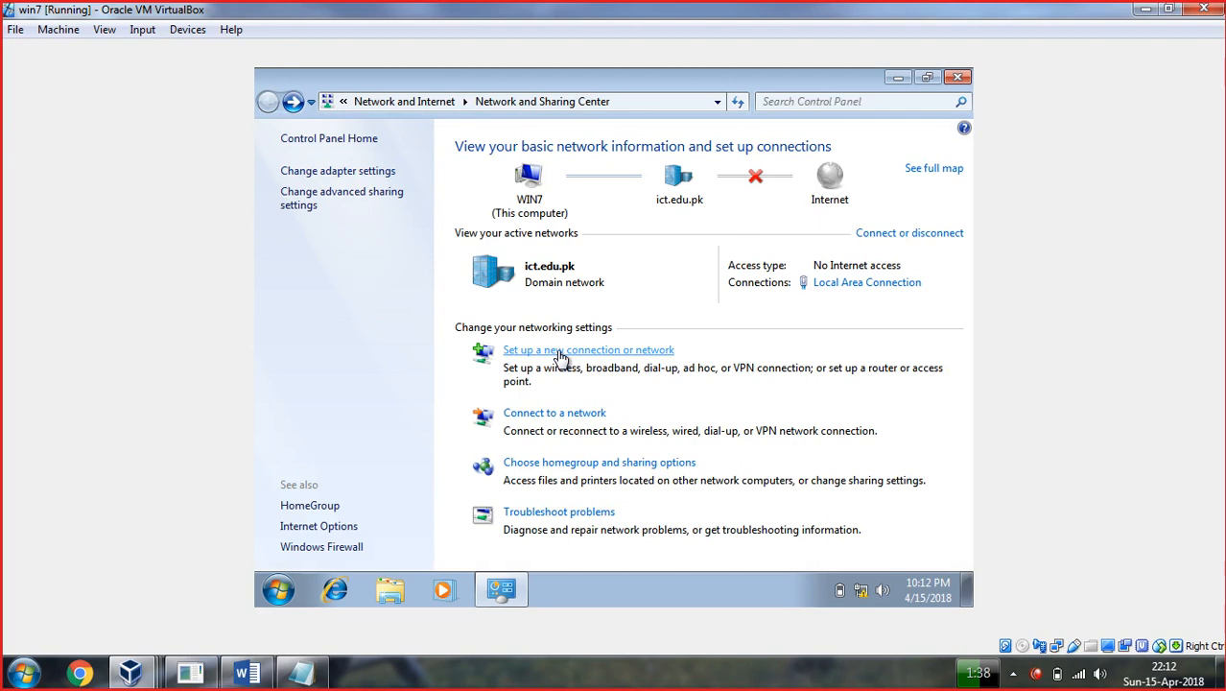
# Start a workplace VPN connection over the Internet, deferring the Internet connection setup.
pyautogui.click(560, 352)
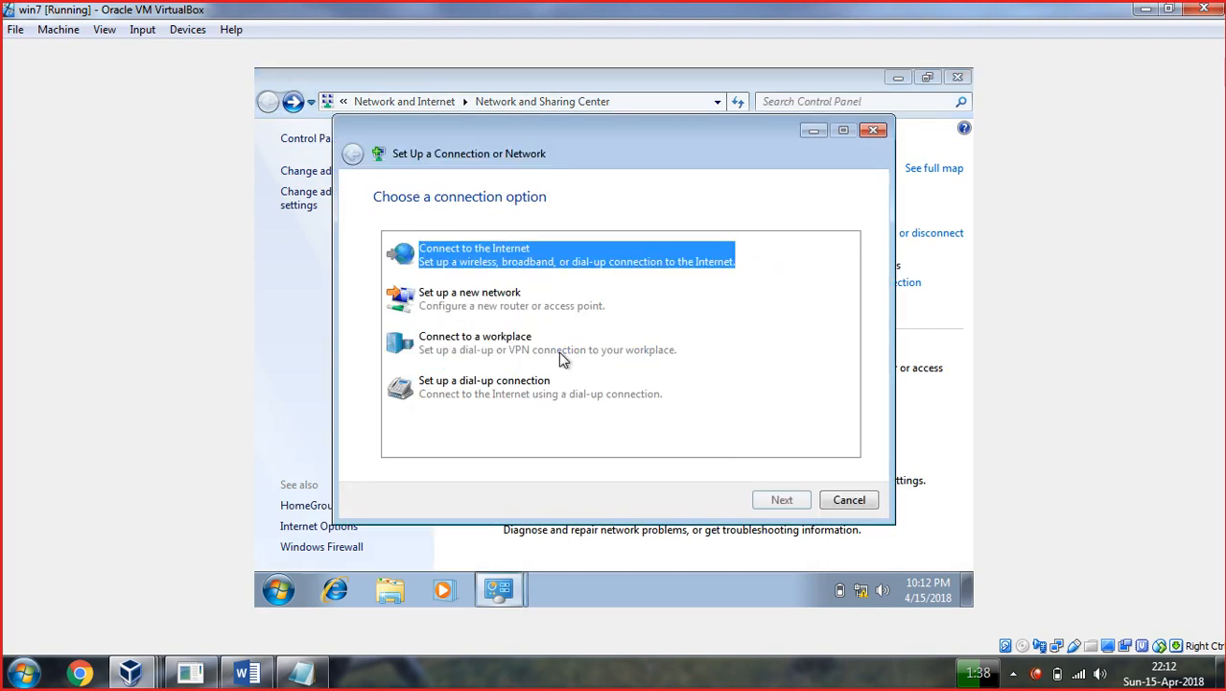
pyautogui.click(467, 348)
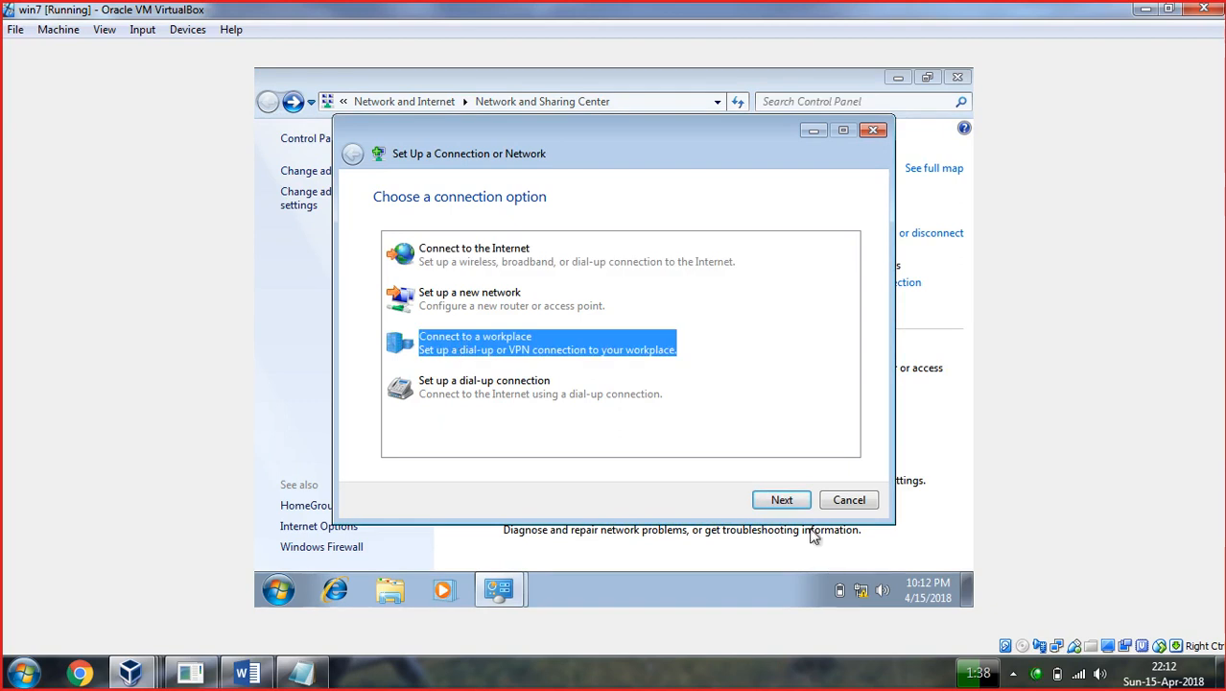
pyautogui.click(783, 500)
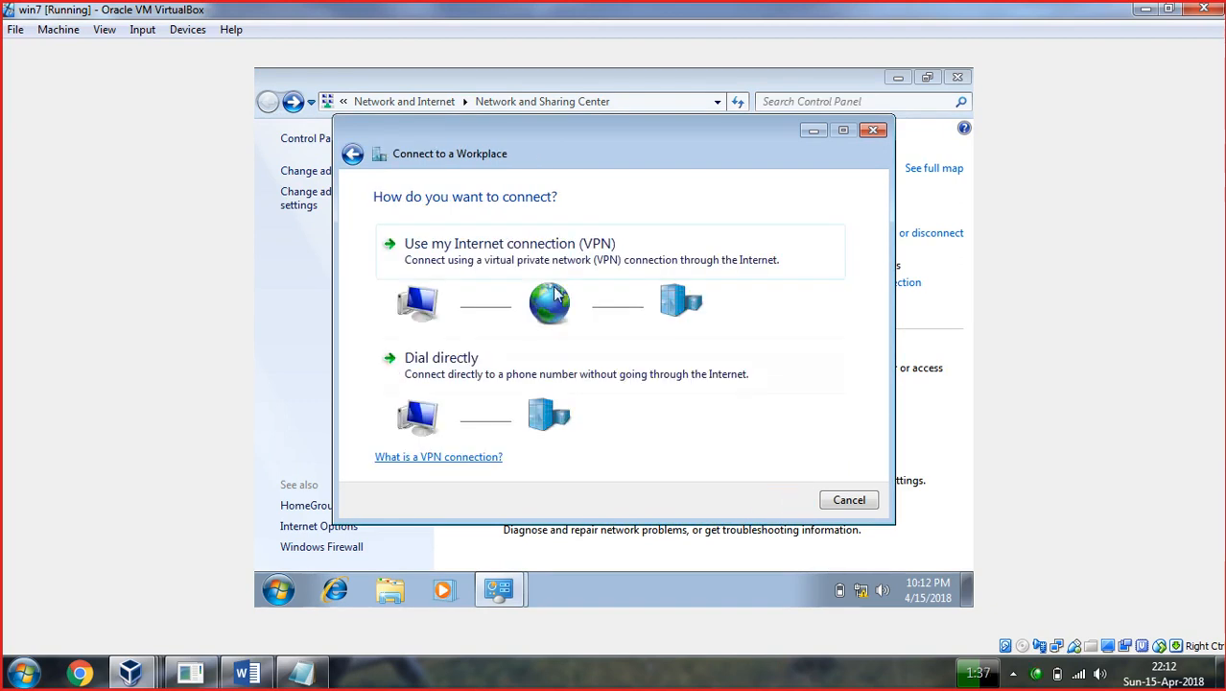
pyautogui.click(507, 244)
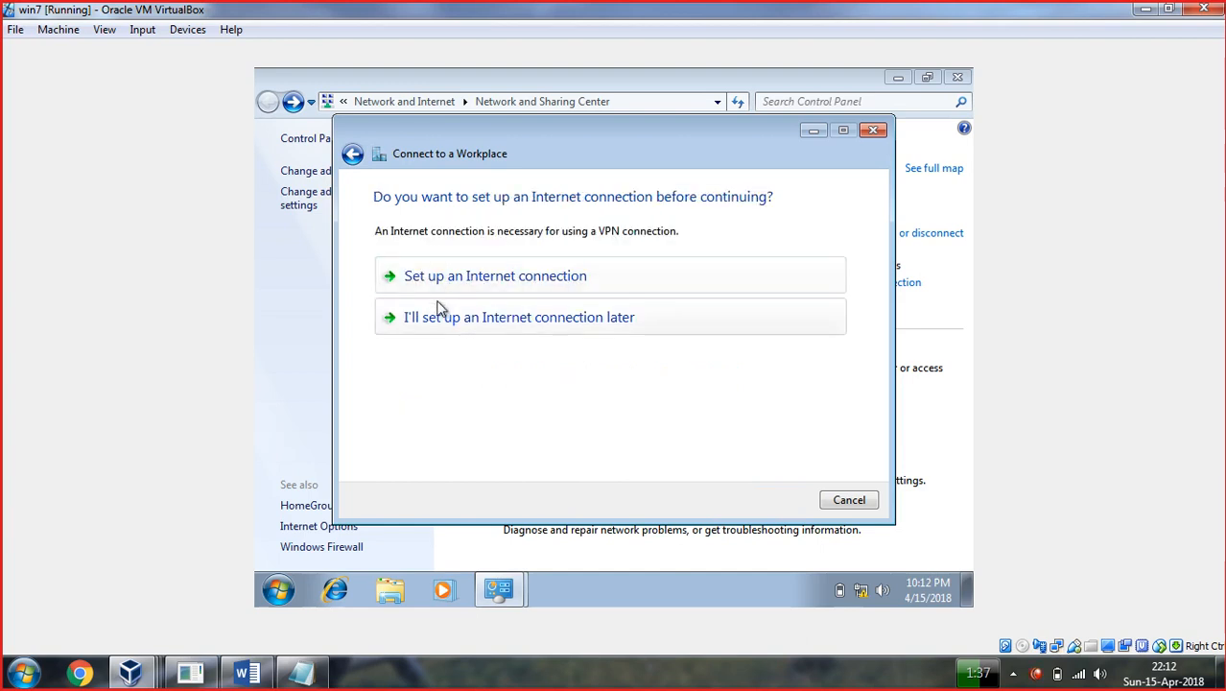
pyautogui.click(515, 330)
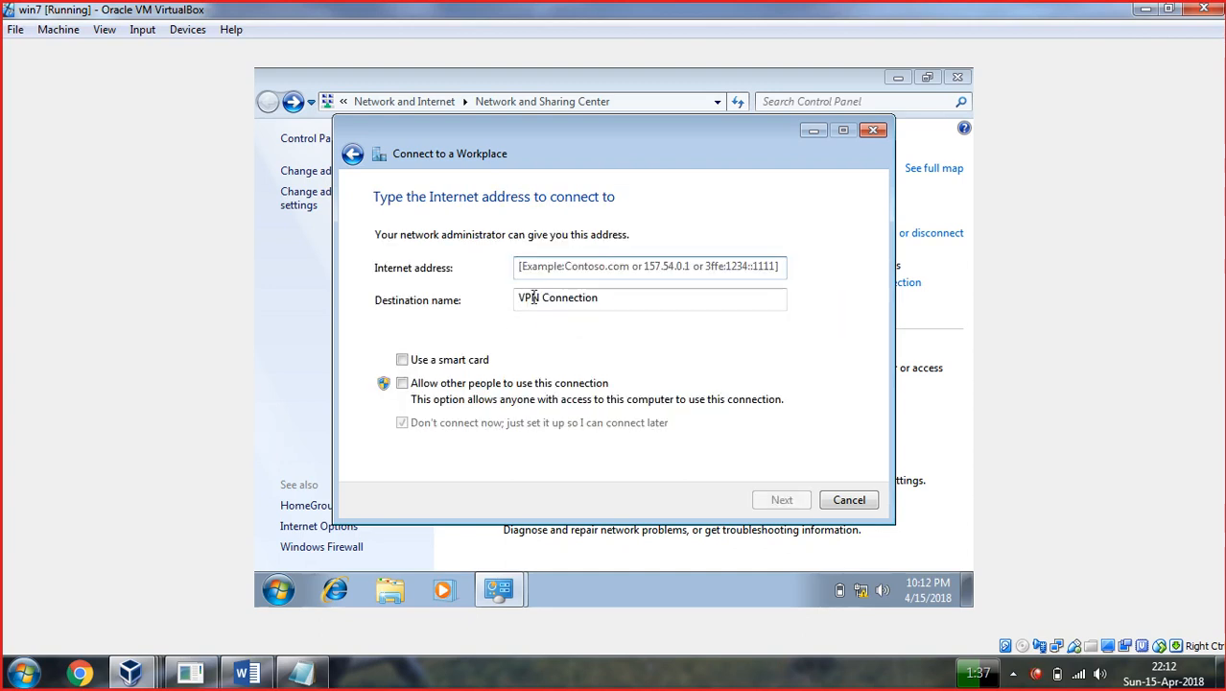
# Set the VPN server address to dc.ict.edu.pk, allow other people to use it, and continue.
pyautogui.click(549, 270)
pyautogui.press('BackSpace')
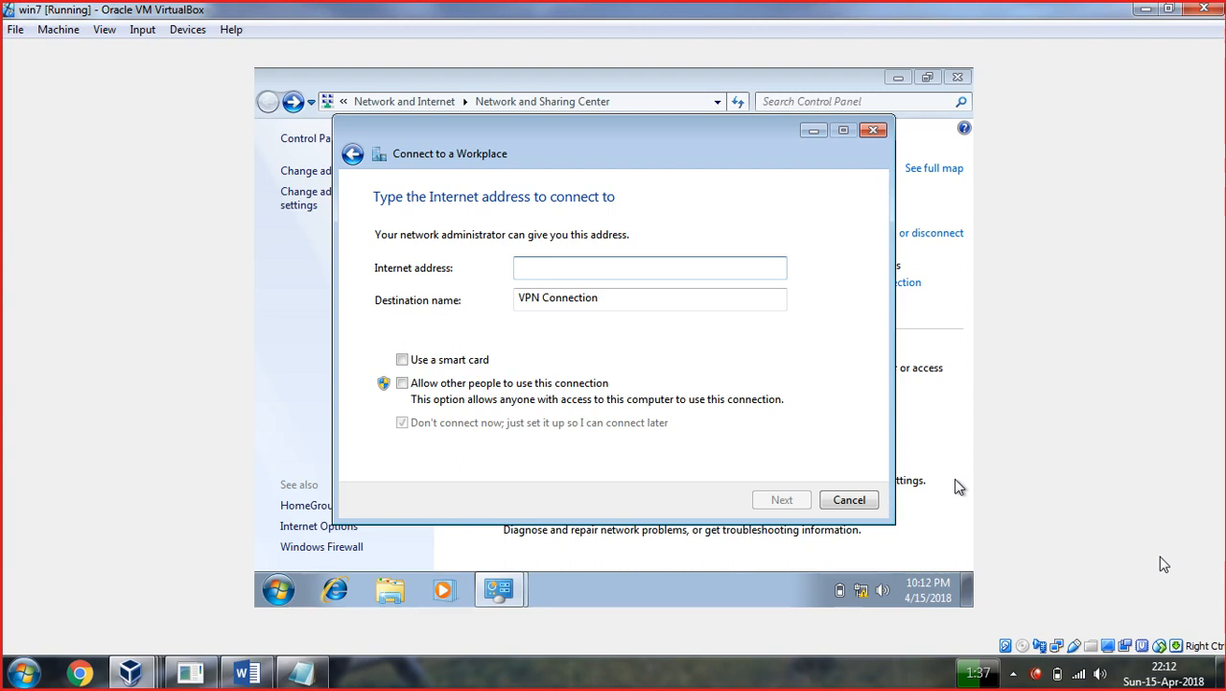
pyautogui.write('200.0.0.')
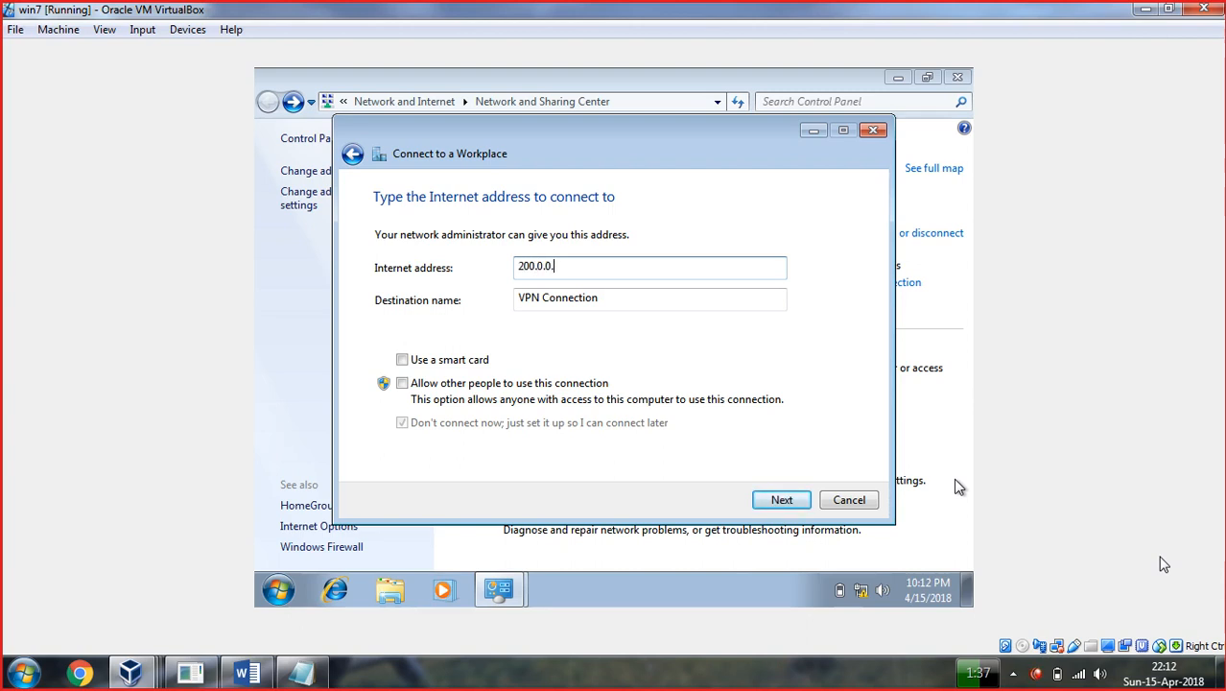
pyautogui.write('100')
pyautogui.press('BackSpace')
pyautogui.press('BackSpace')
pyautogui.press('BackSpace')
pyautogui.press('BackSpace')
pyautogui.press('BackSpace')
pyautogui.press('BackSpace')
pyautogui.press('BackSpace')
pyautogui.press('BackSpace')
pyautogui.press('BackSpace')
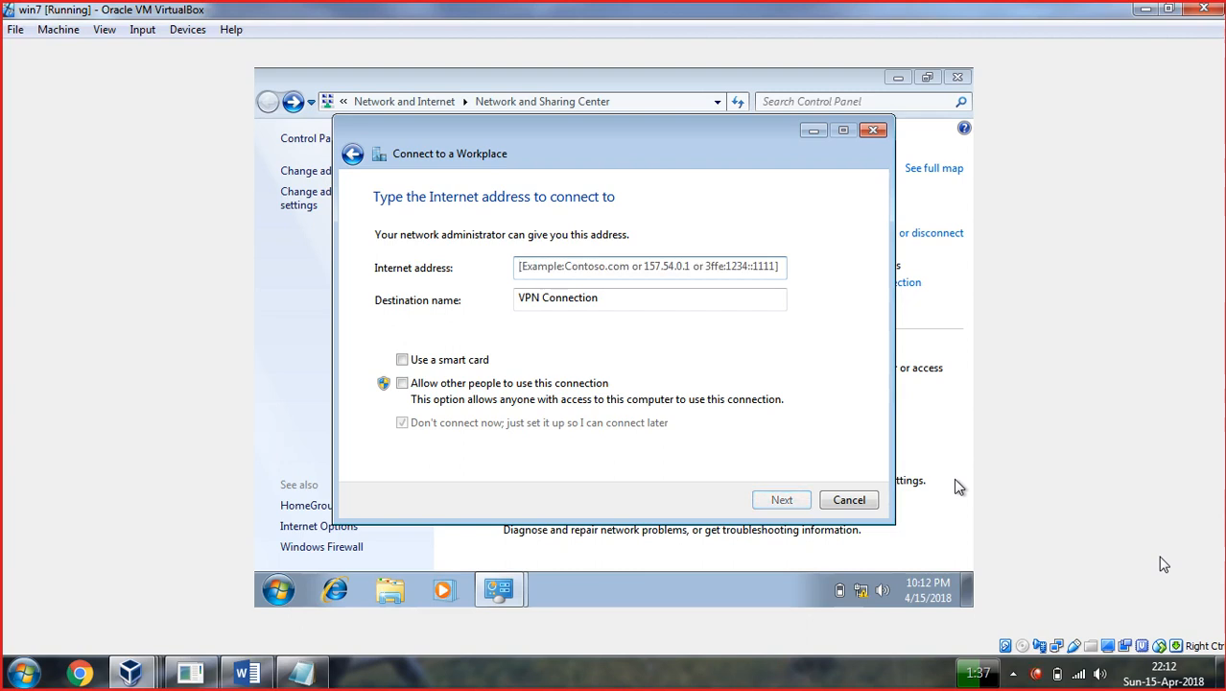
pyautogui.write('dc.ict')
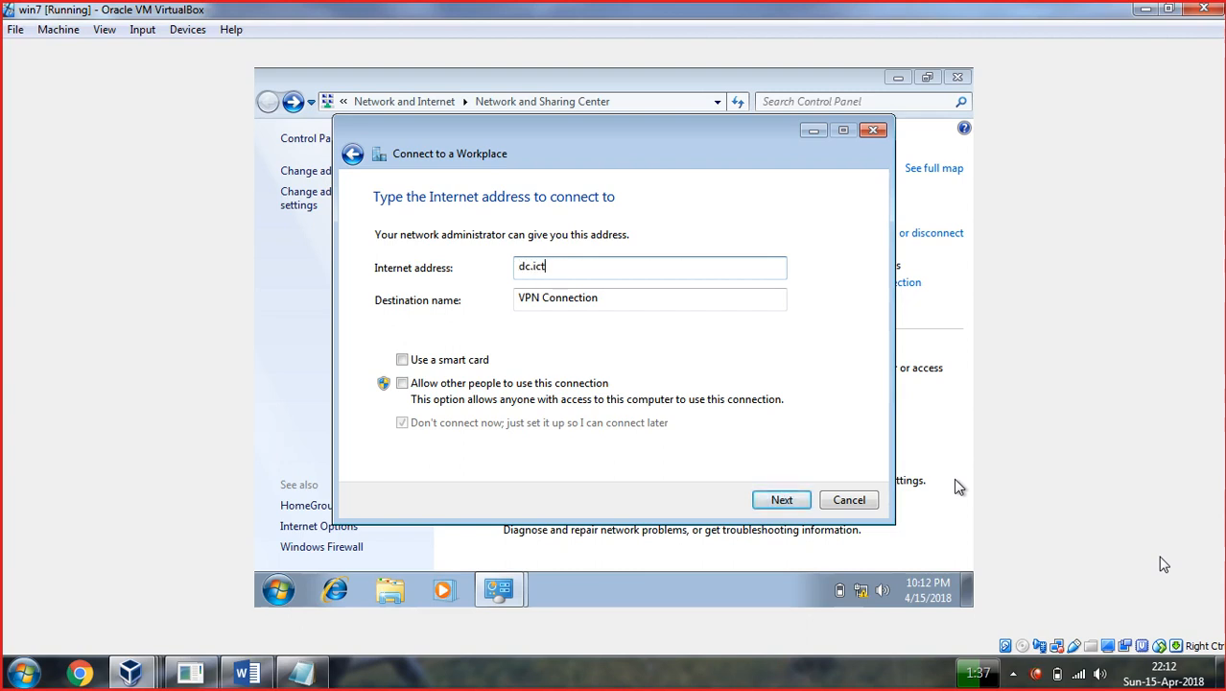
pyautogui.write('.edu.ppk')
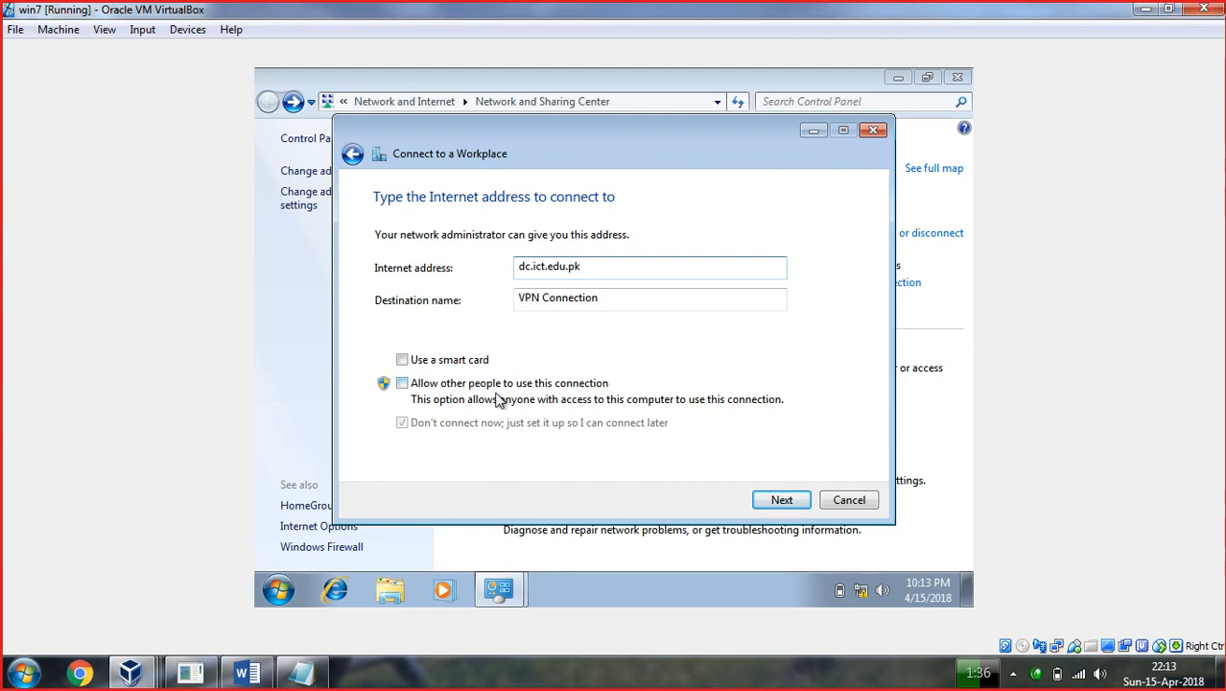
pyautogui.click(403, 384)
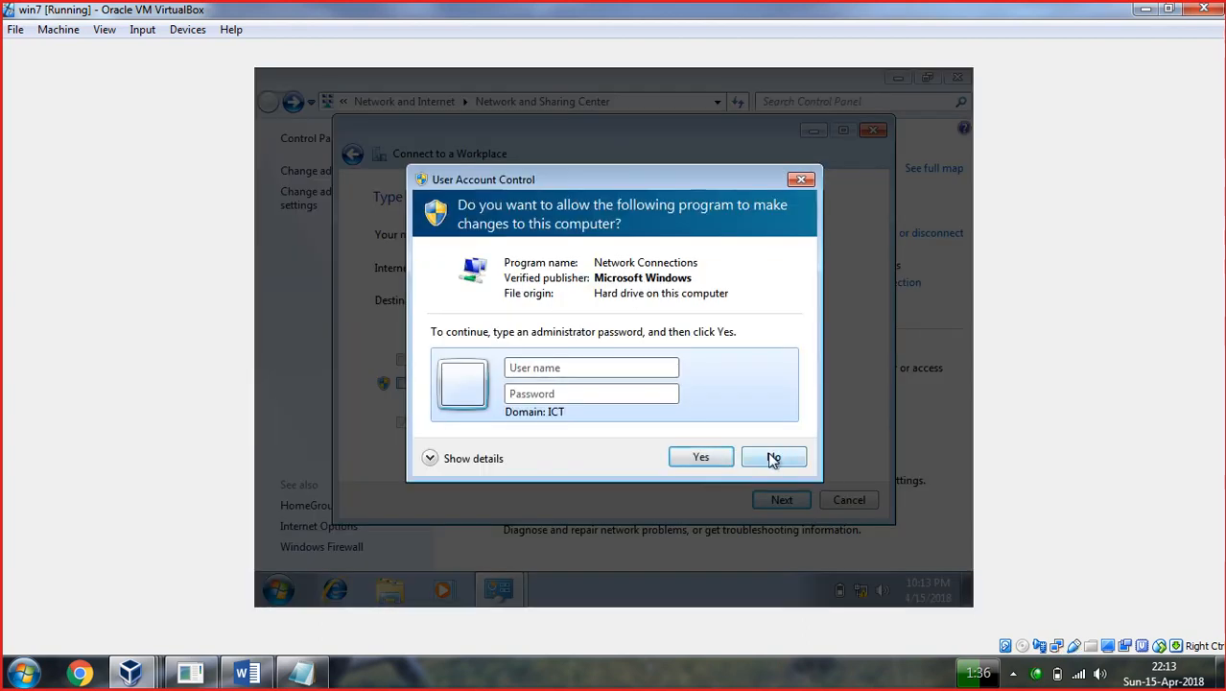
pyautogui.click(582, 393)
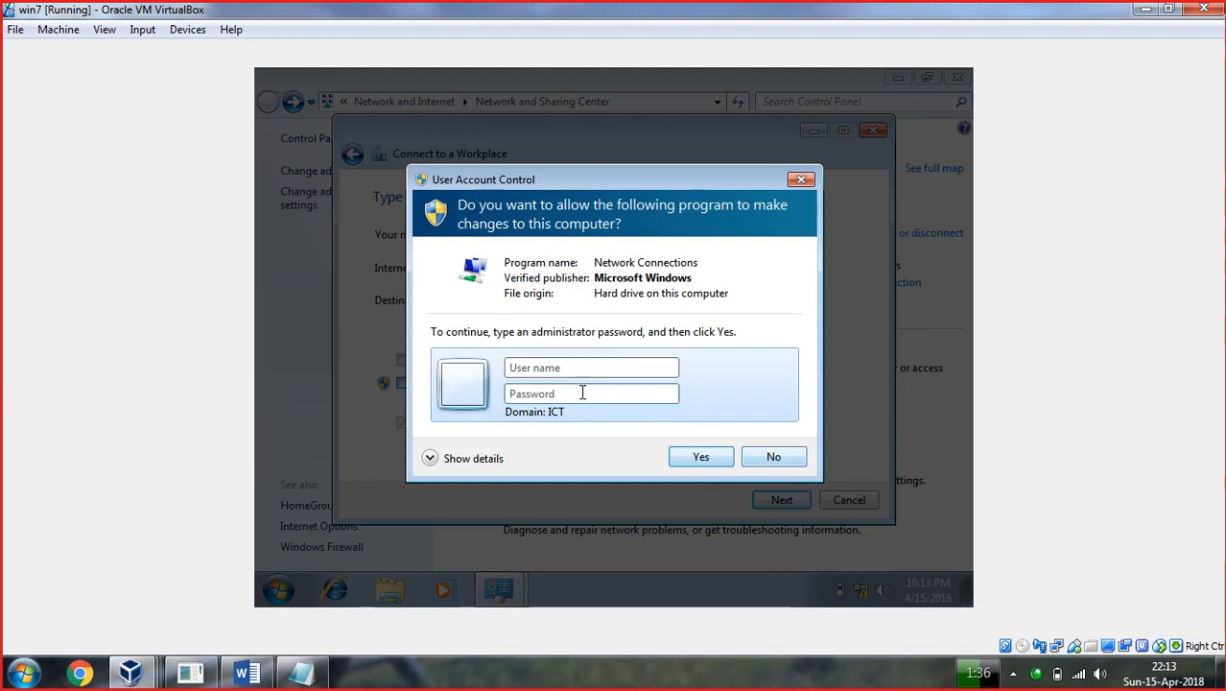
pyautogui.click(768, 459)
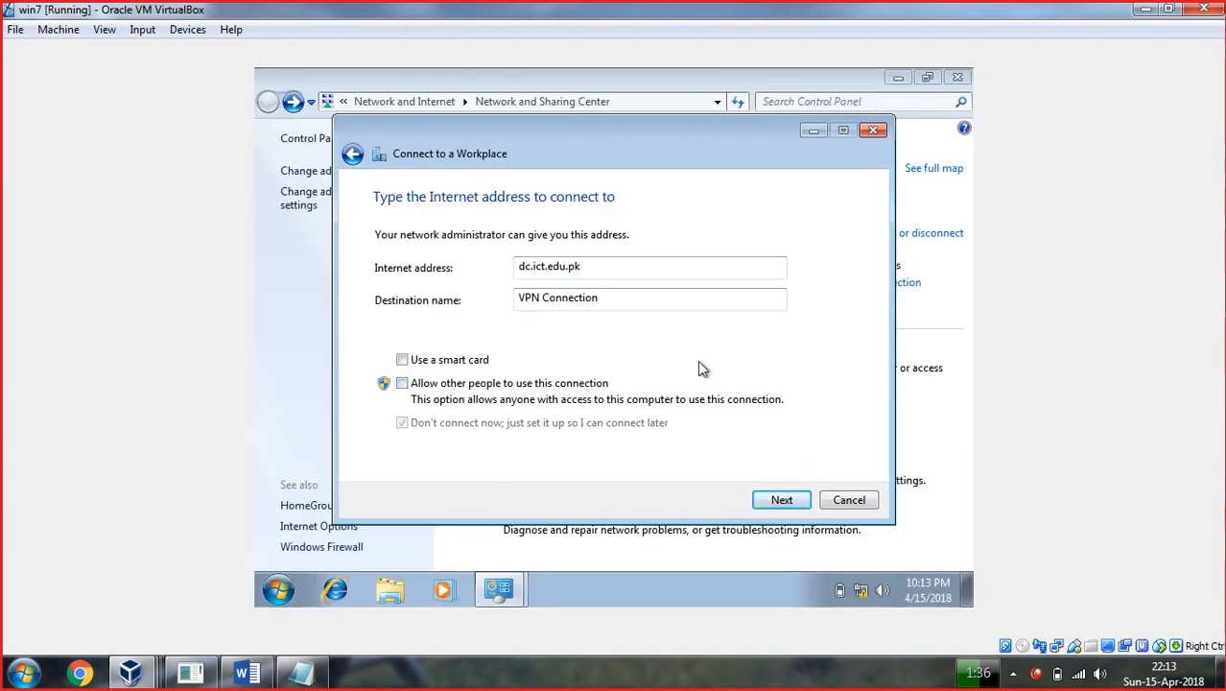
pyautogui.click(782, 507)
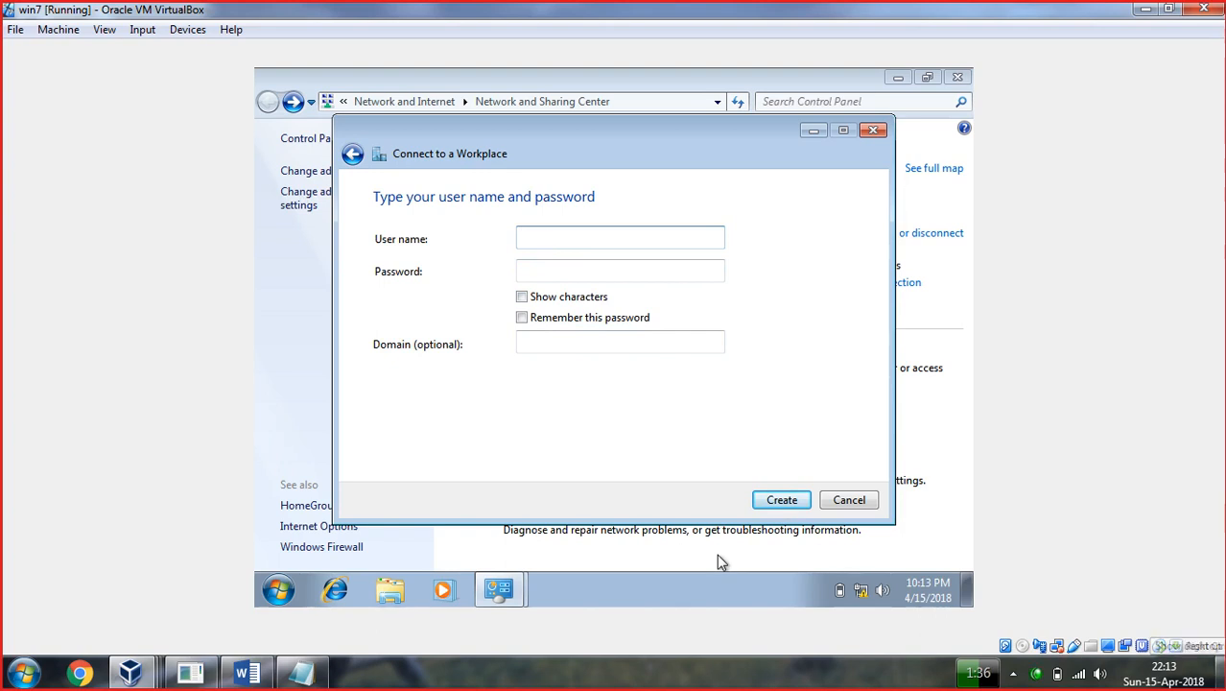
# Enter the domain user's name and password, remember the password, and create the connection.
pyautogui.click(1222, 675)
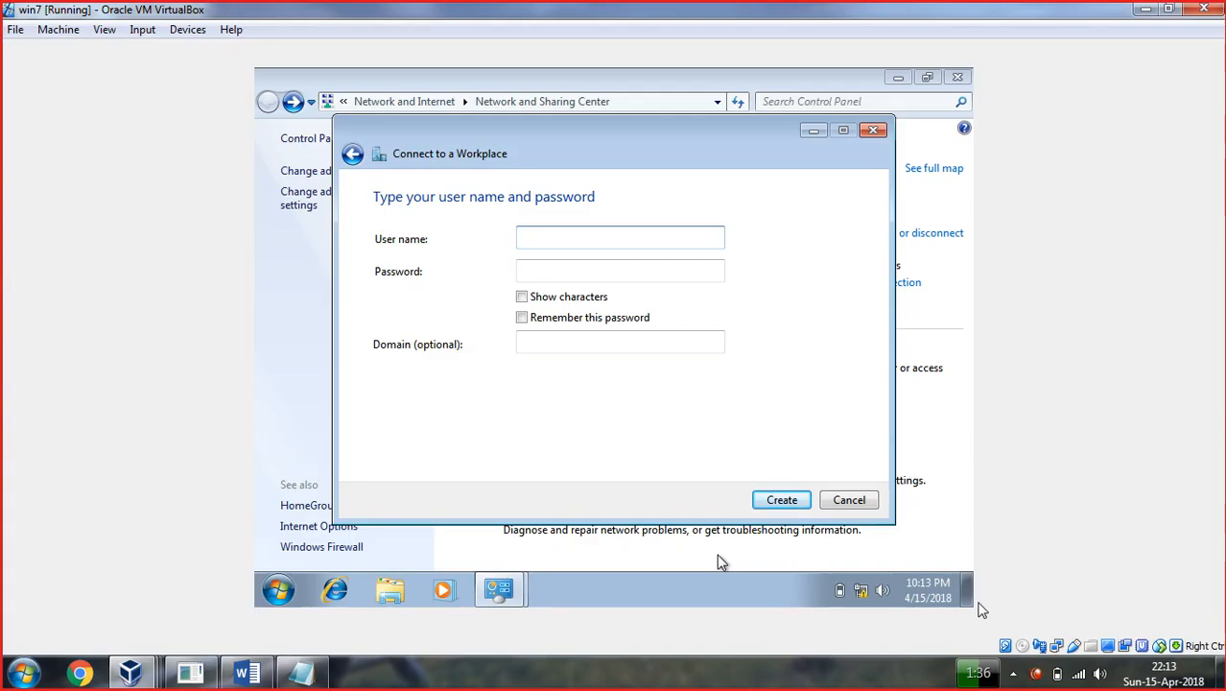
pyautogui.write('@')
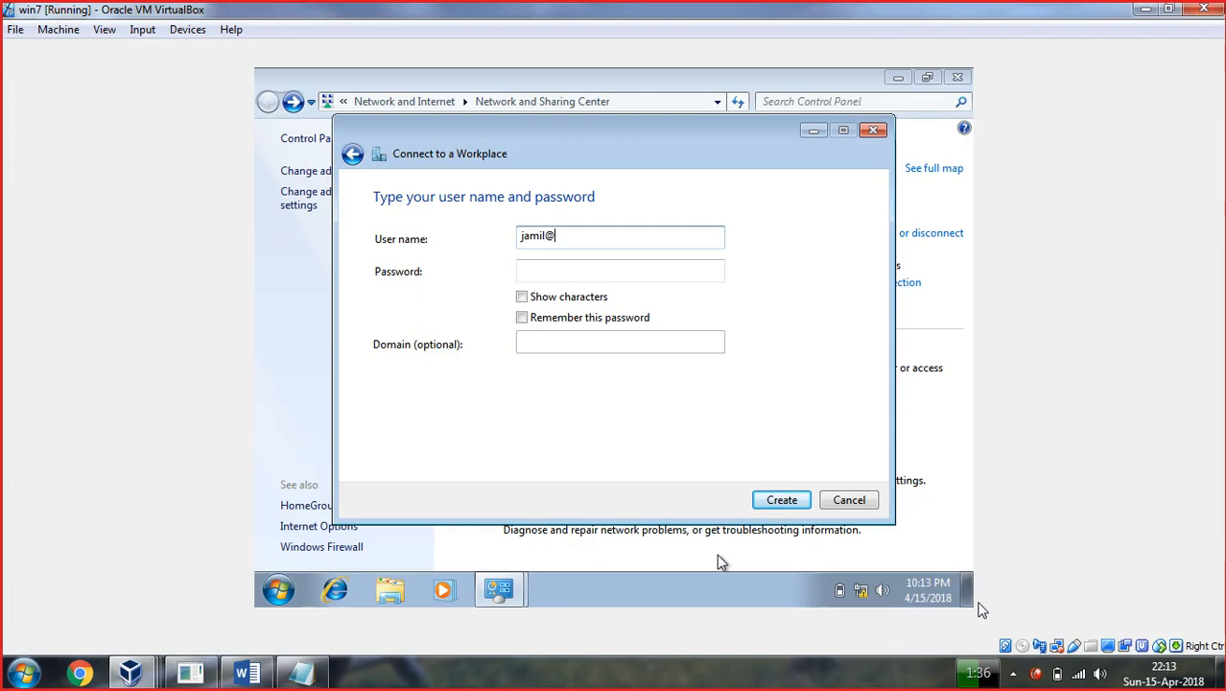
pyautogui.write('ict.edu.pk')
pyautogui.press('Tab')
pyautogui.write('1234')
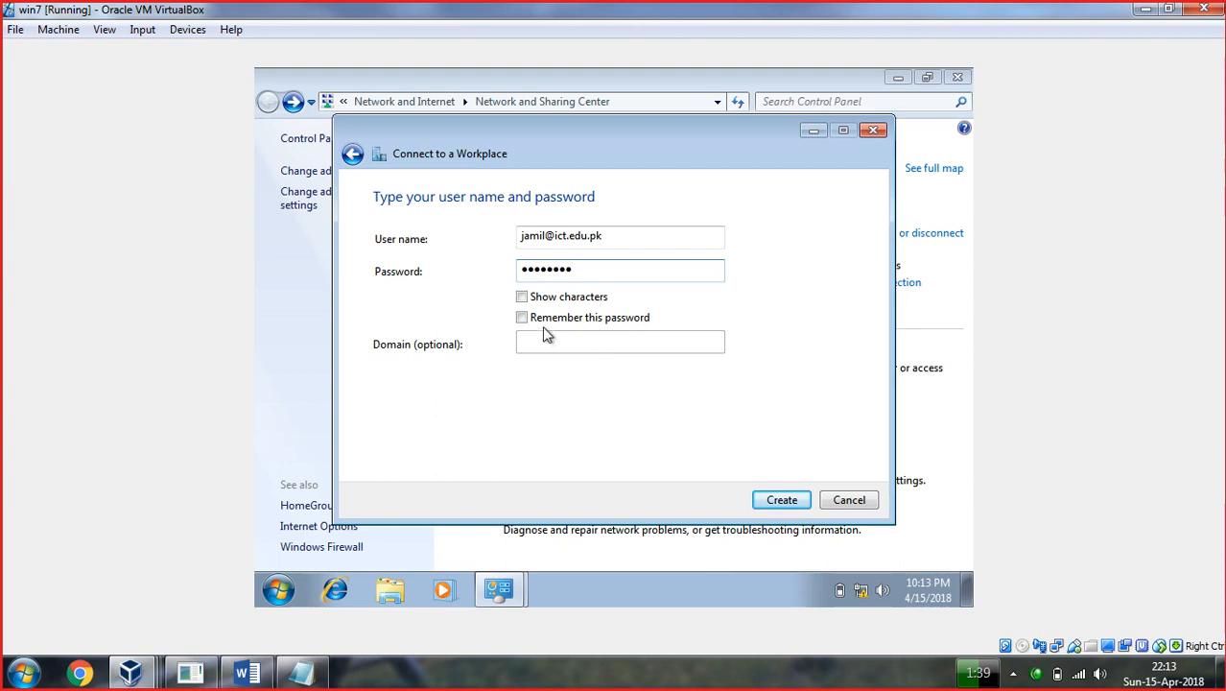
pyautogui.click(522, 297)
pyautogui.click(521, 317)
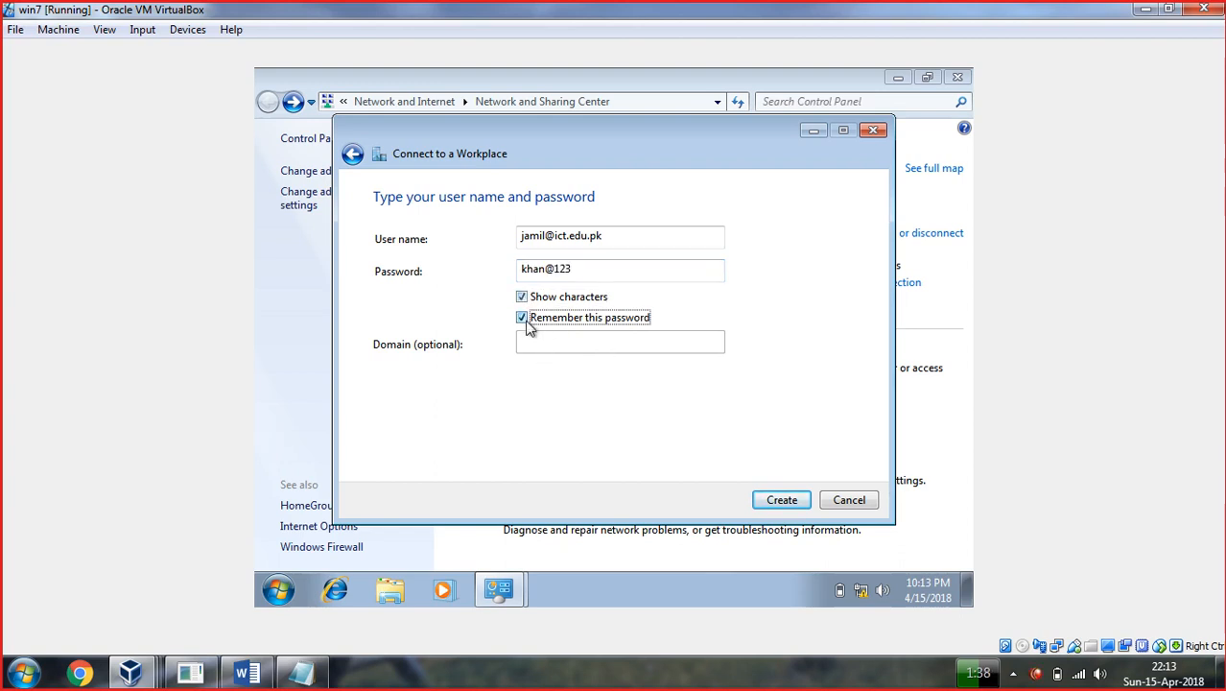
pyautogui.click(782, 504)
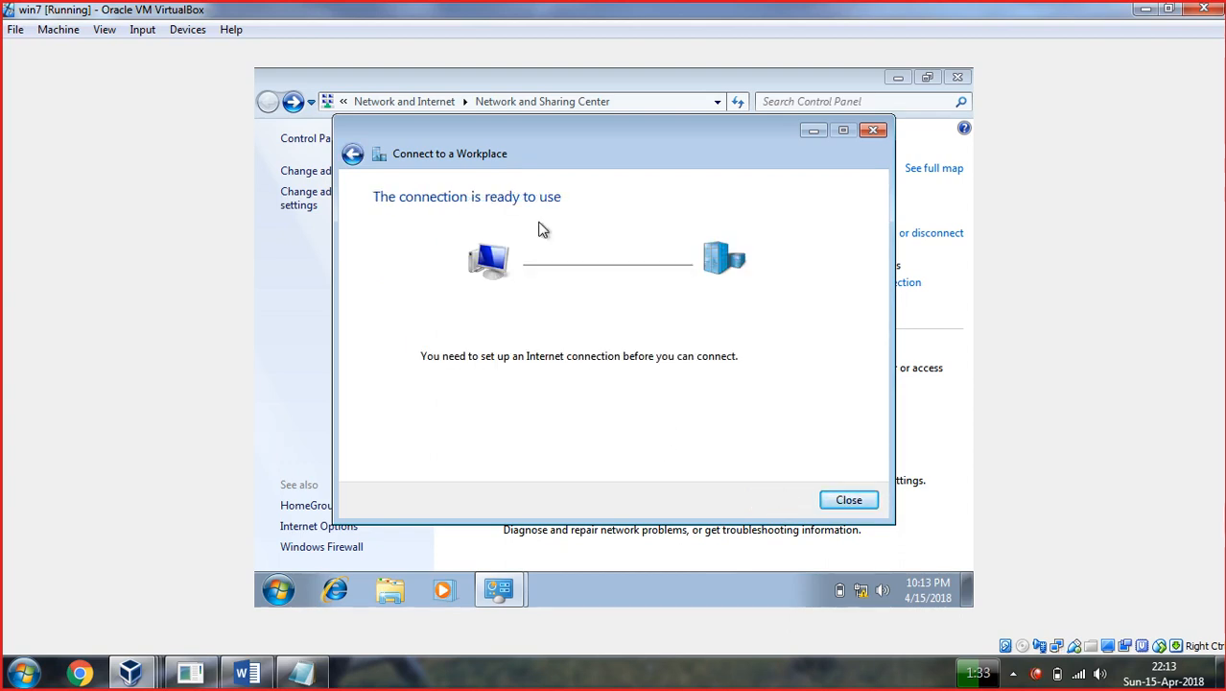
pyautogui.click(849, 501)
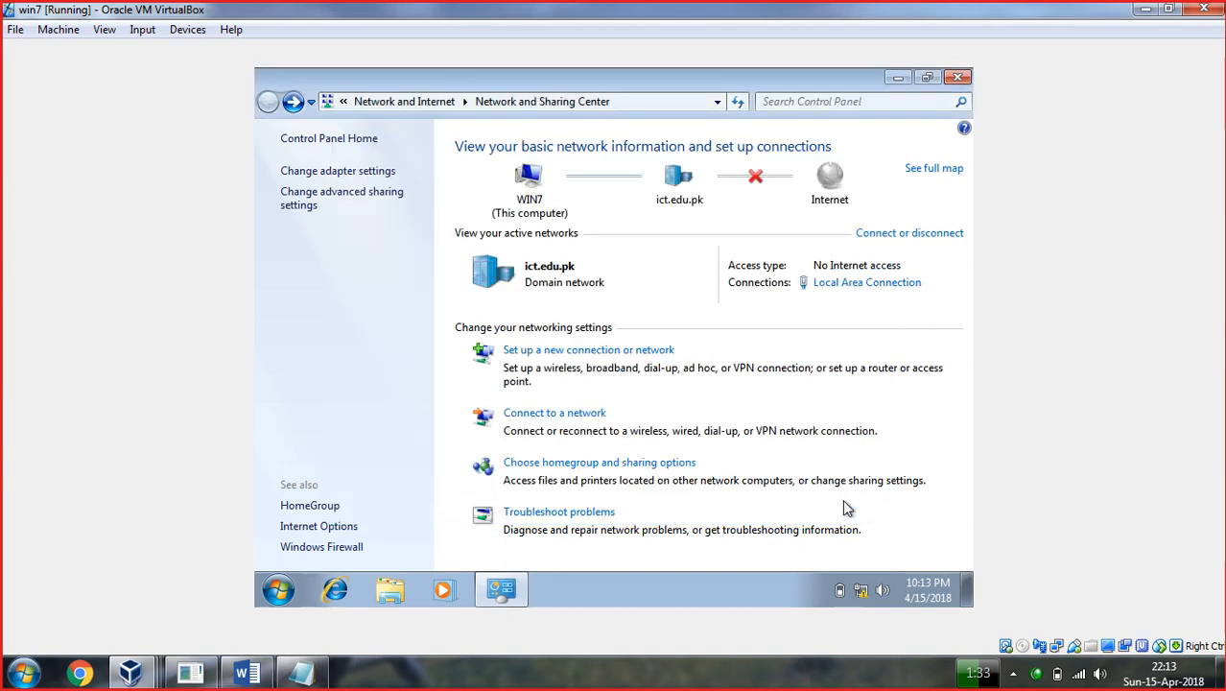
# Dial VPN Connection from Network Connections with the password re-entered; dismiss error 812.
pyautogui.click(308, 175)
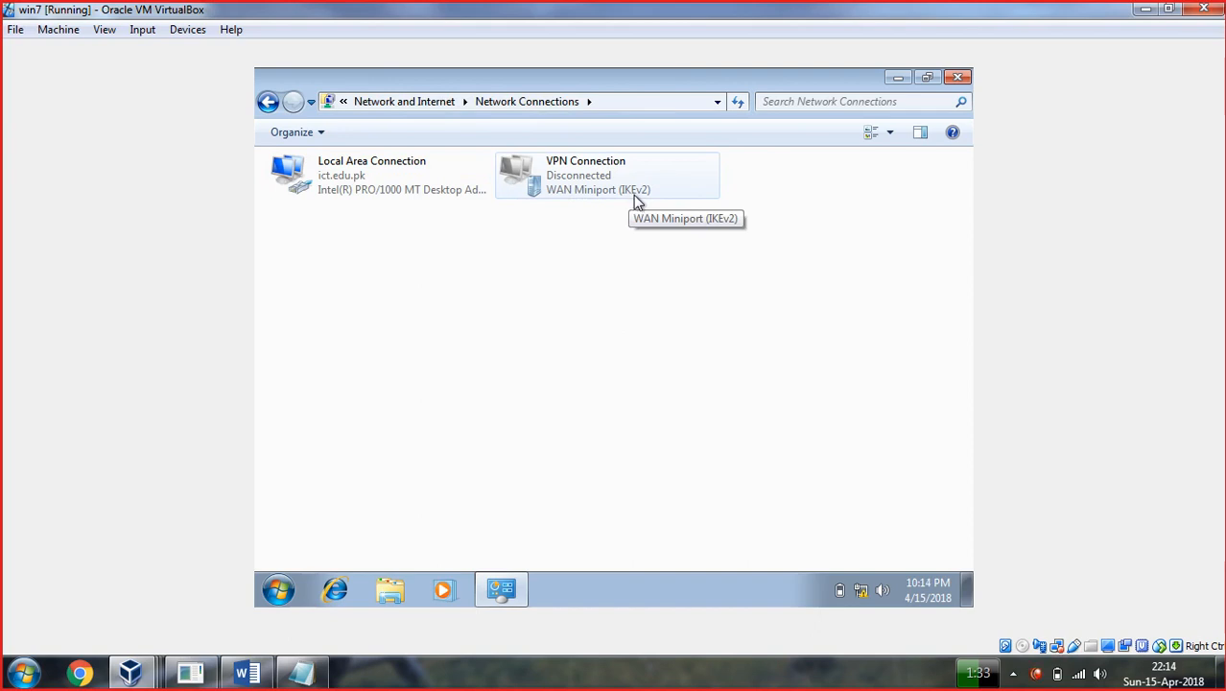
pyautogui.rightClick(584, 187)
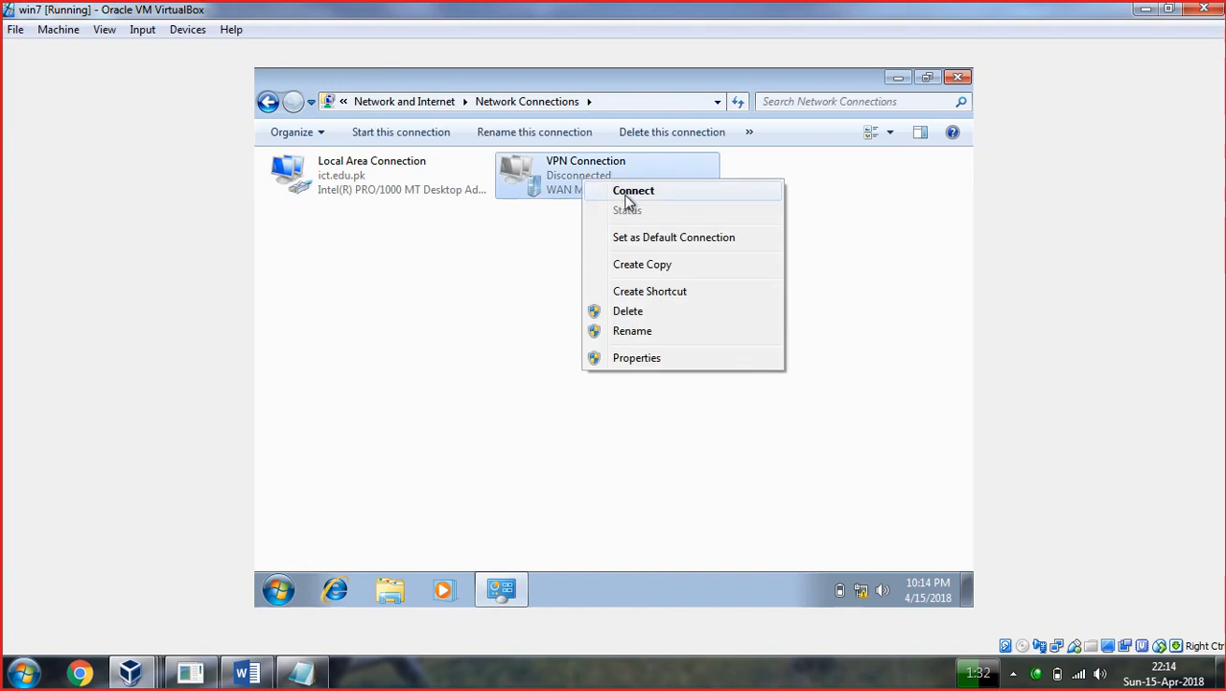
pyautogui.click(630, 195)
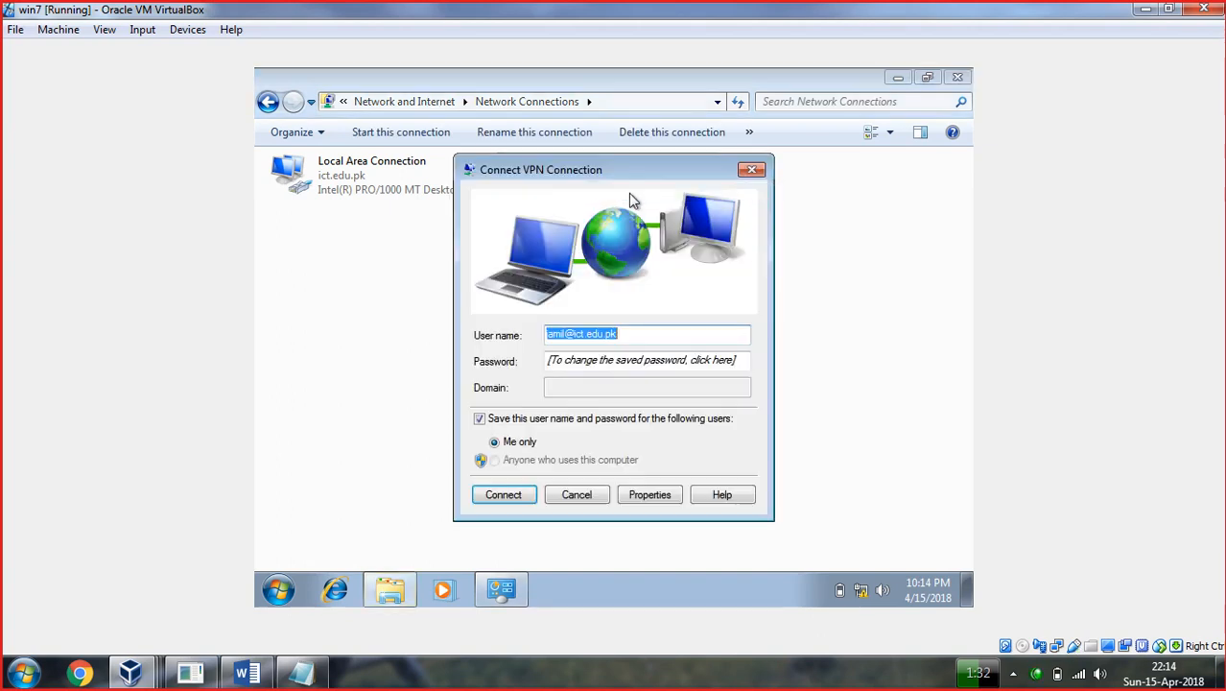
pyautogui.click(626, 337)
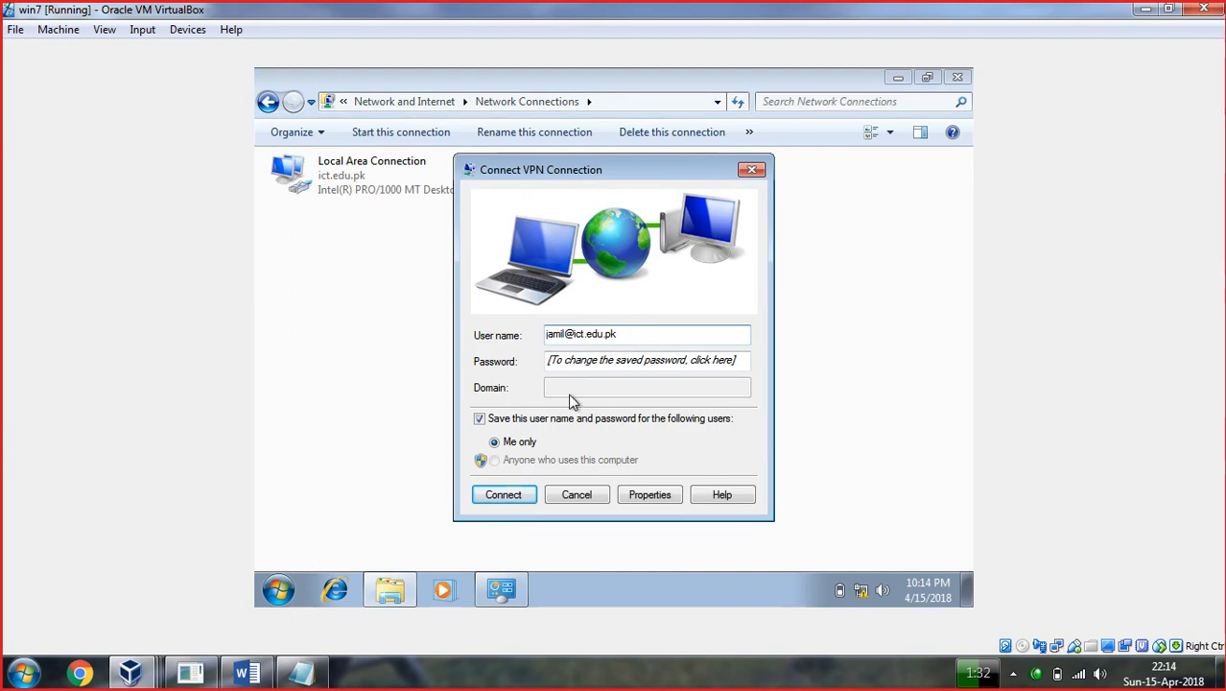
pyautogui.click(576, 366)
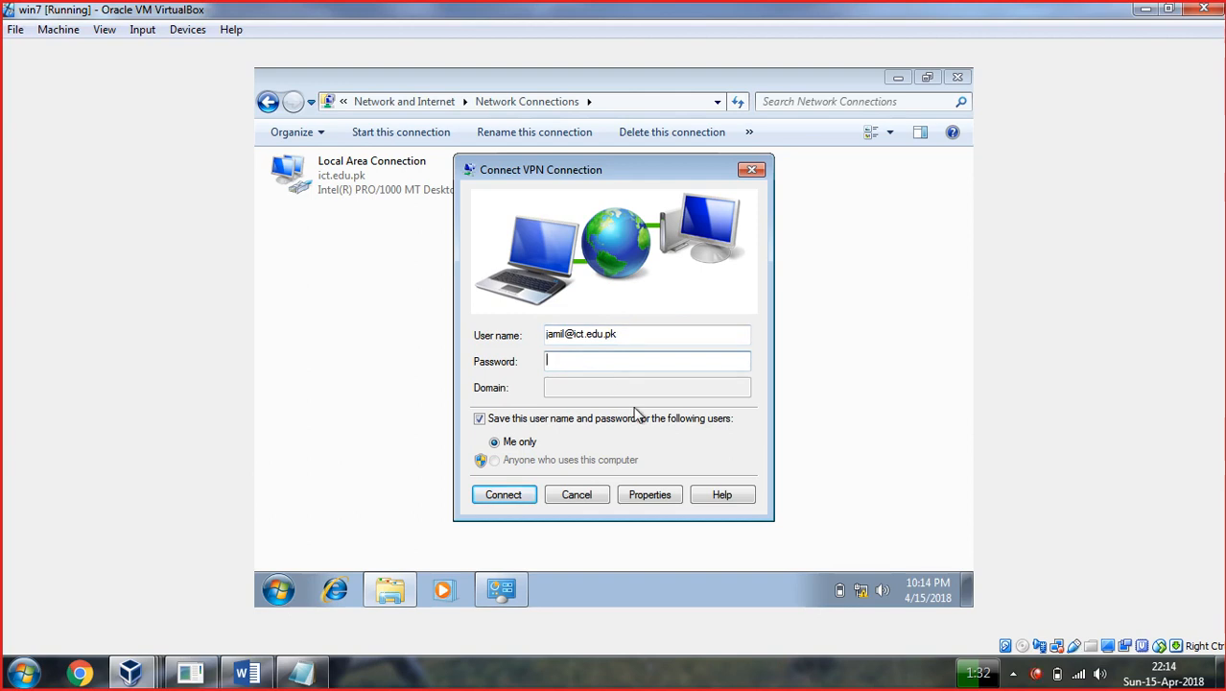
pyautogui.write('***')
pyautogui.click(518, 505)
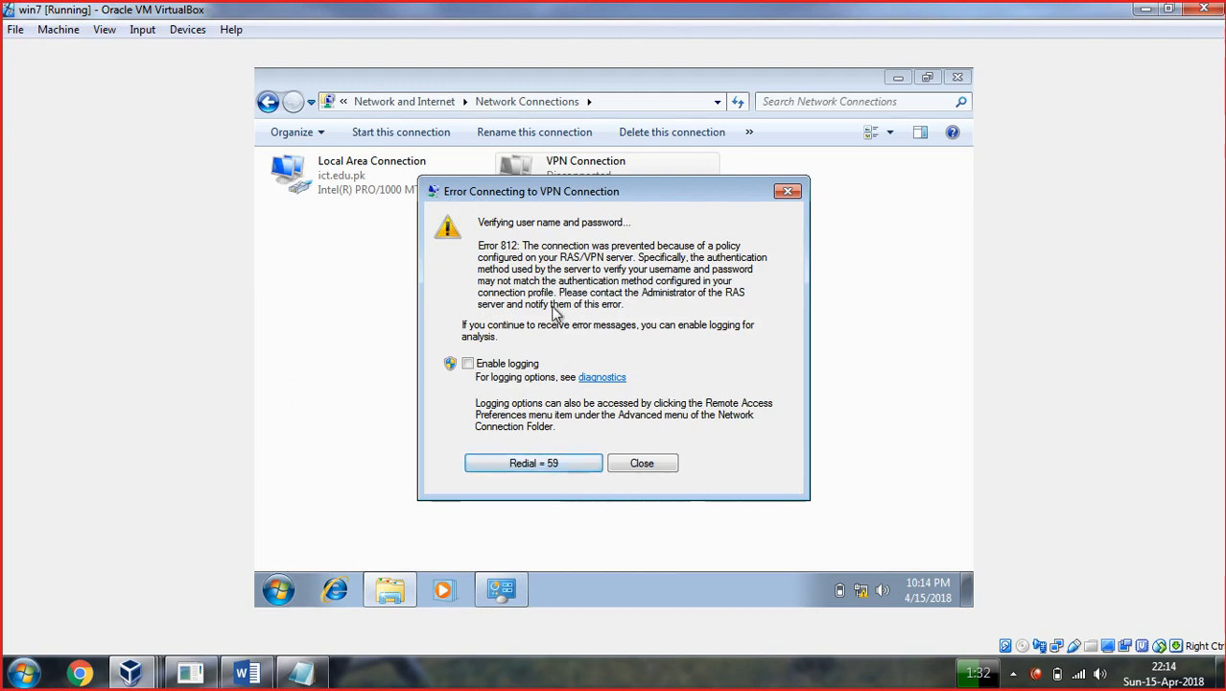
pyautogui.click(788, 192)
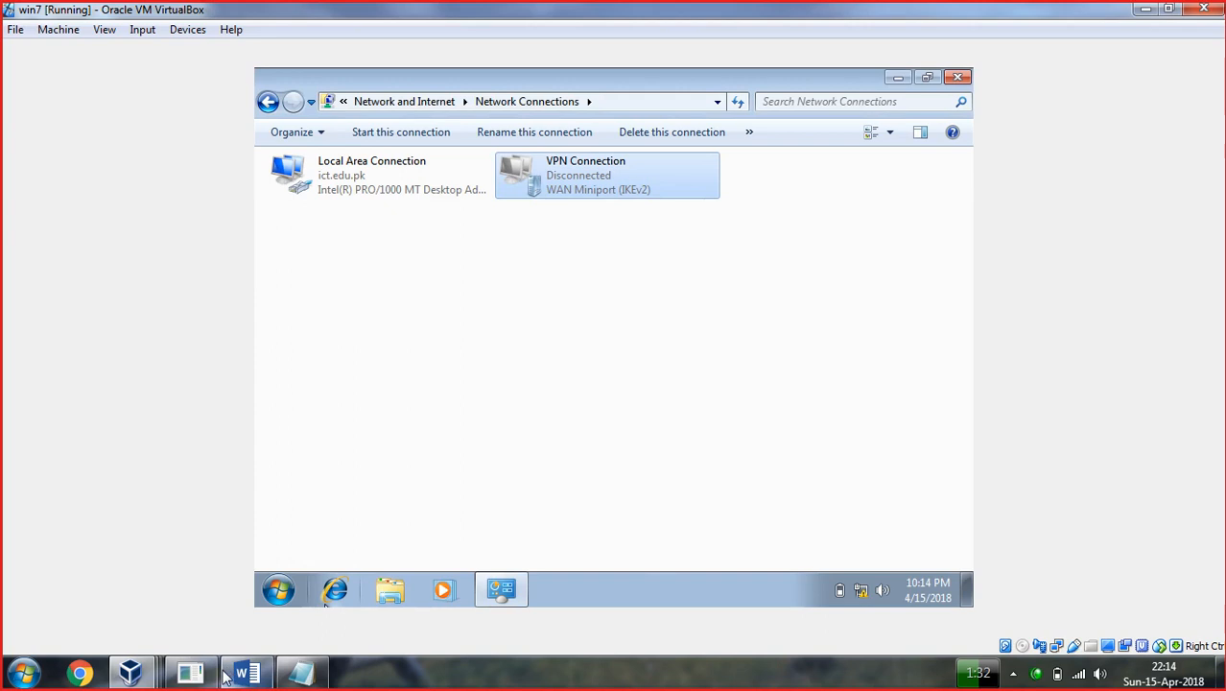
# Switch to the DC VM and launch Active Directory Users and Computers from Server Manager Tools.
pyautogui.moveTo(220, 679)
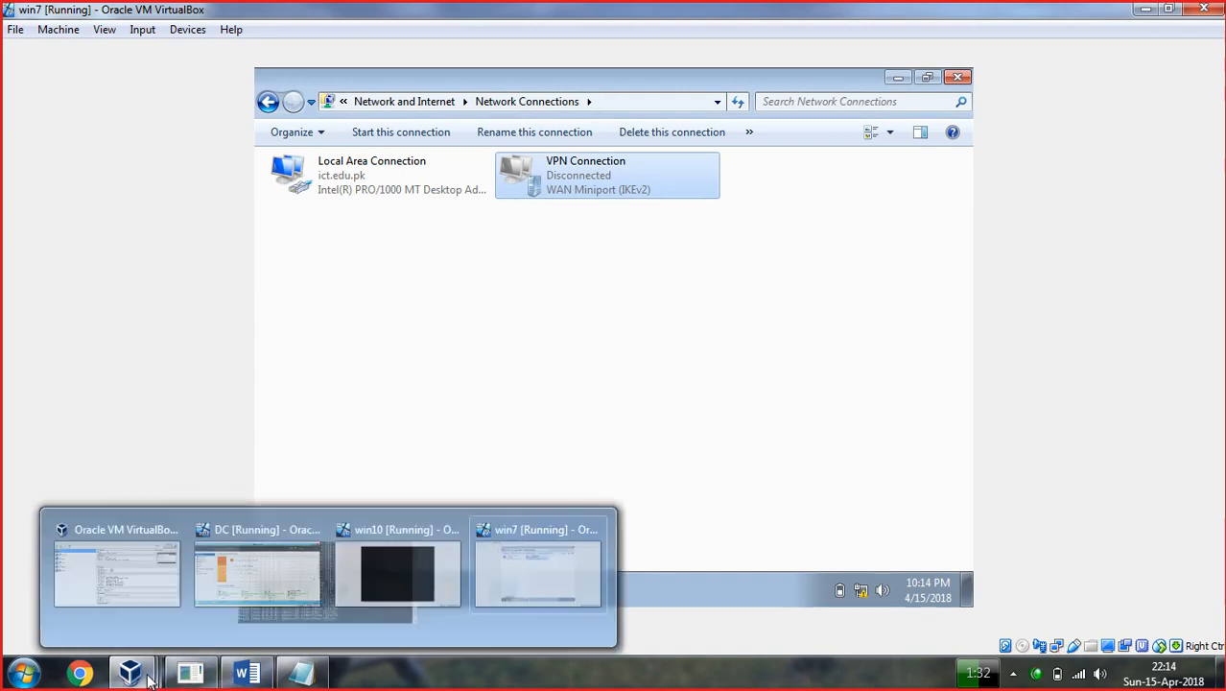
pyautogui.click(148, 678)
pyautogui.click(255, 589)
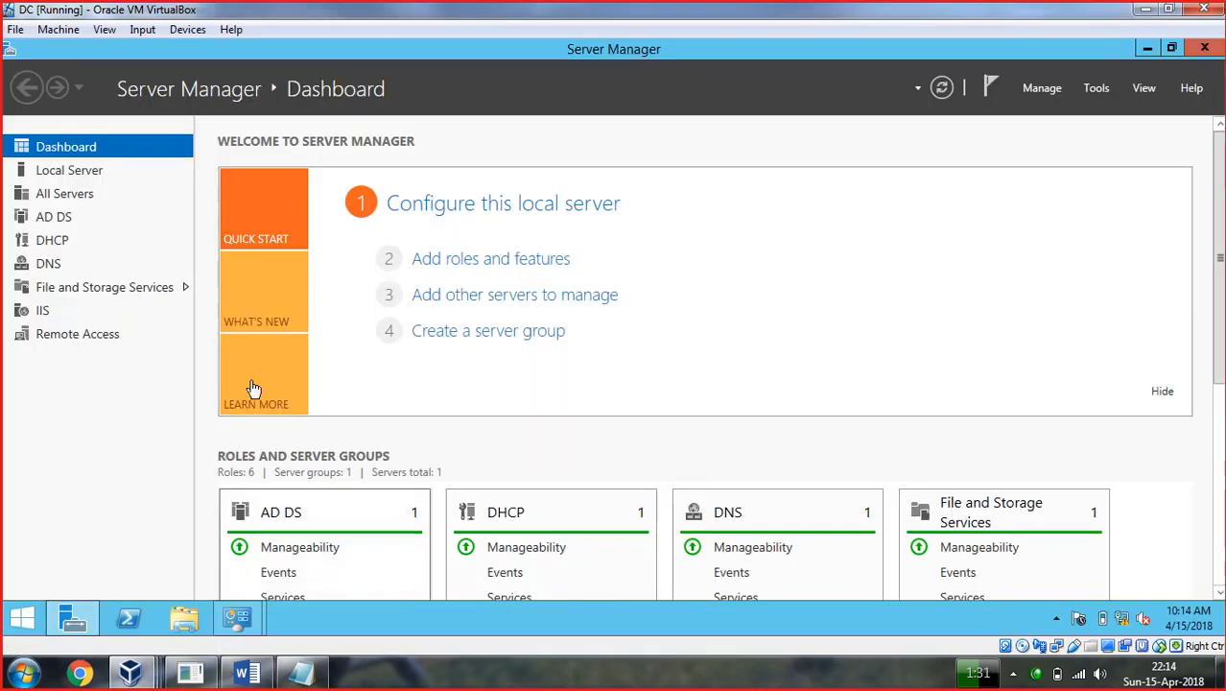
pyautogui.click(1097, 89)
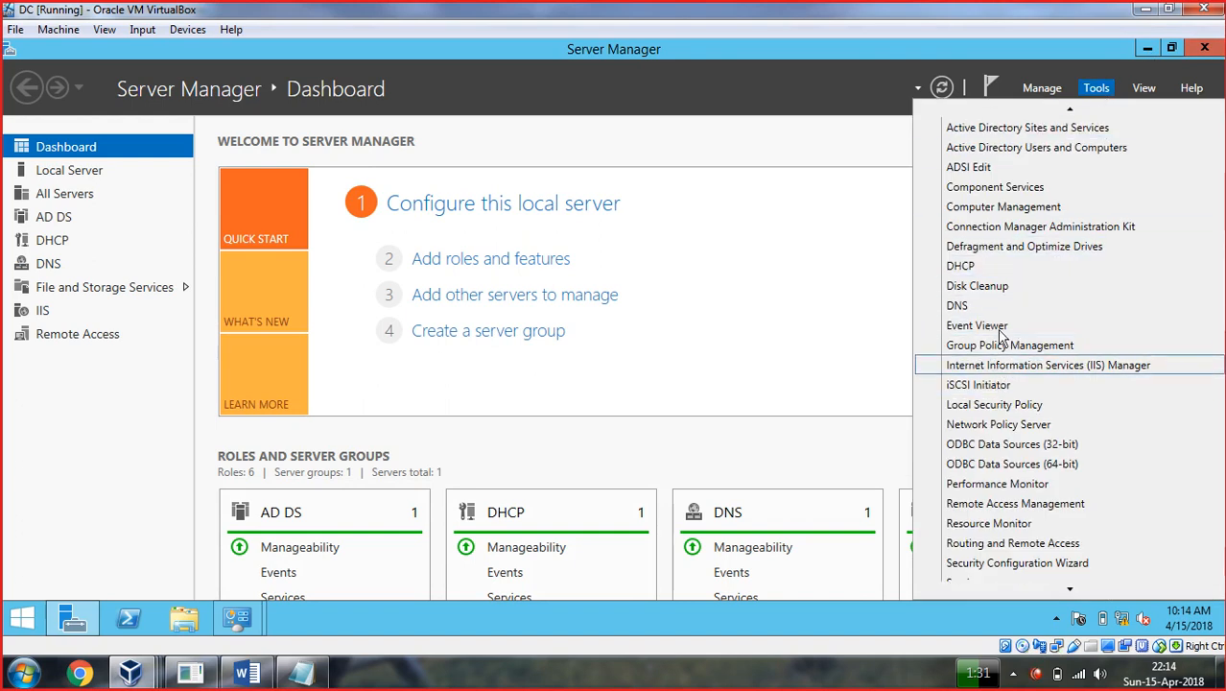
pyautogui.click(1035, 151)
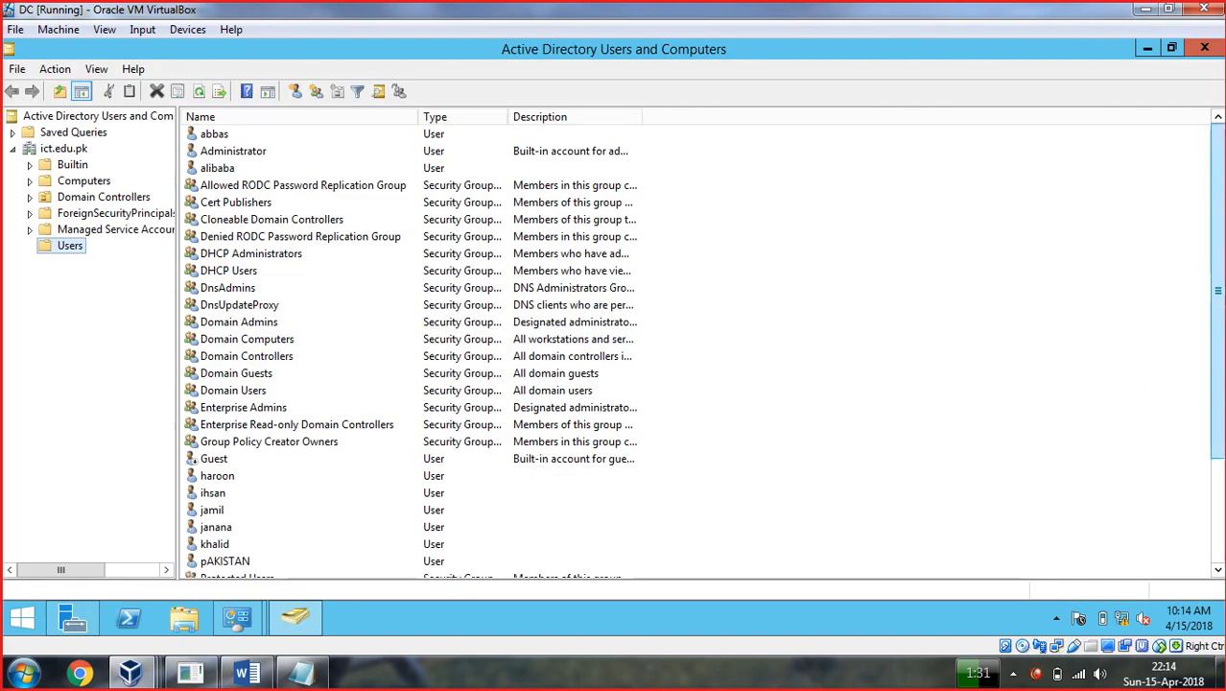
pyautogui.moveTo(1215, 230); pyautogui.dragTo(1215, 353)
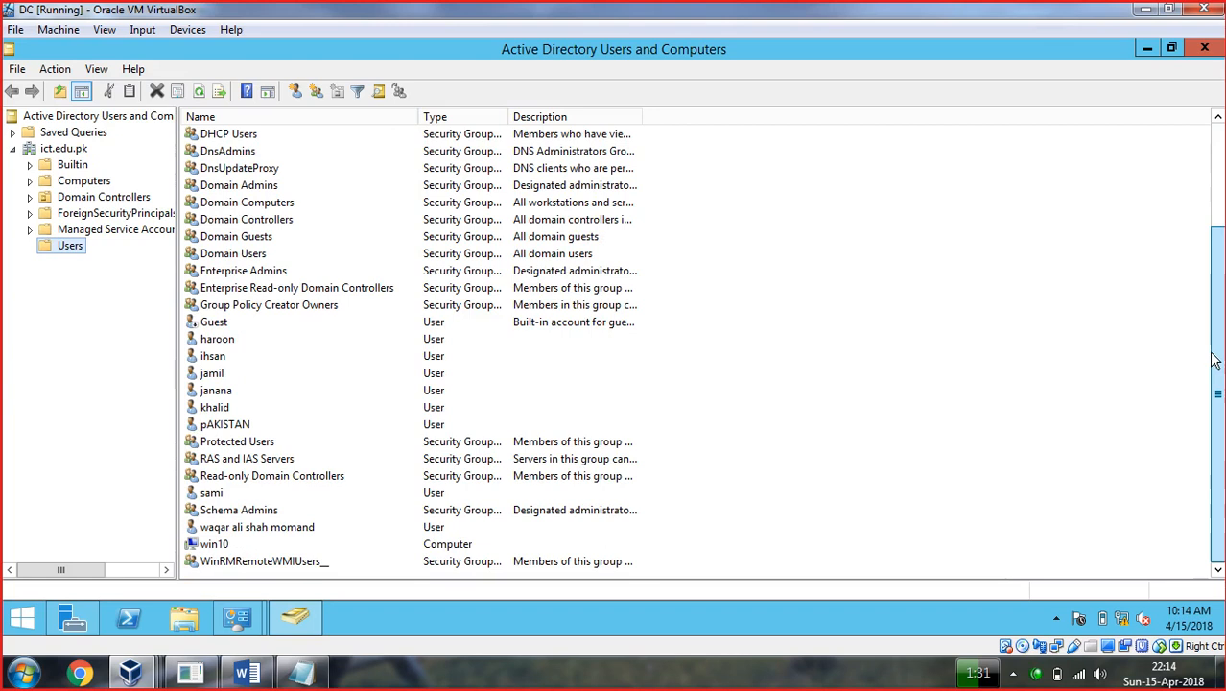
# Set dial-in network access to Allow for the first two user accounts.
pyautogui.rightClick(216, 348)
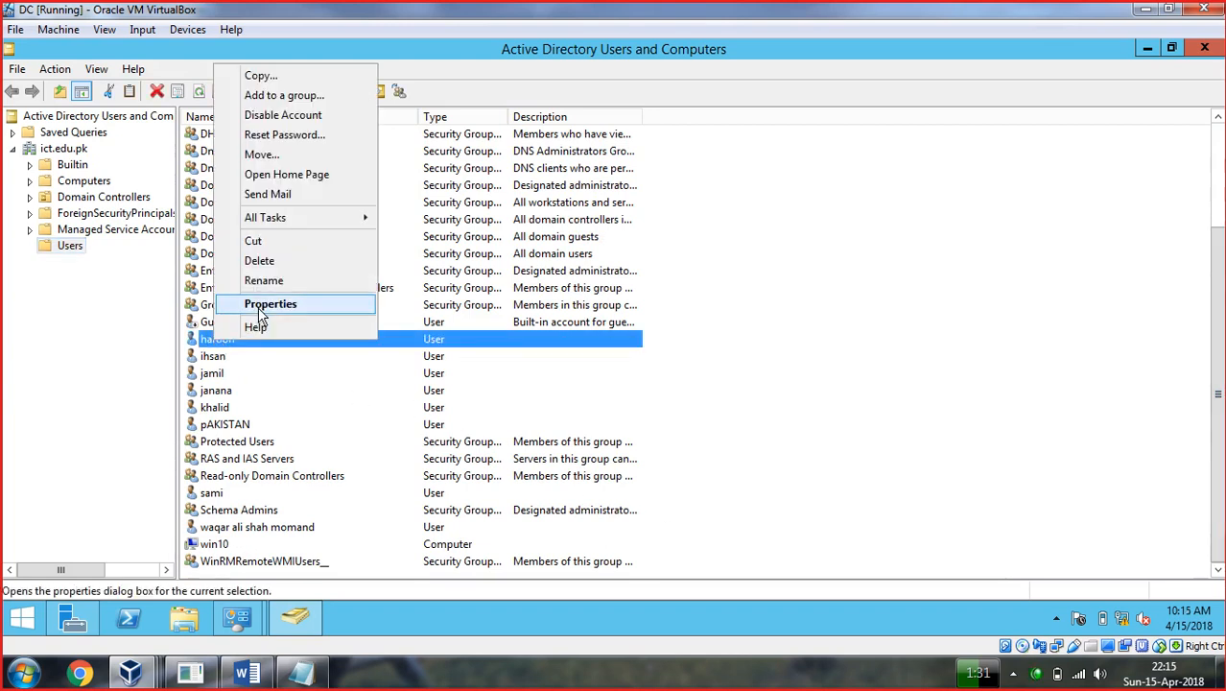
pyautogui.click(260, 305)
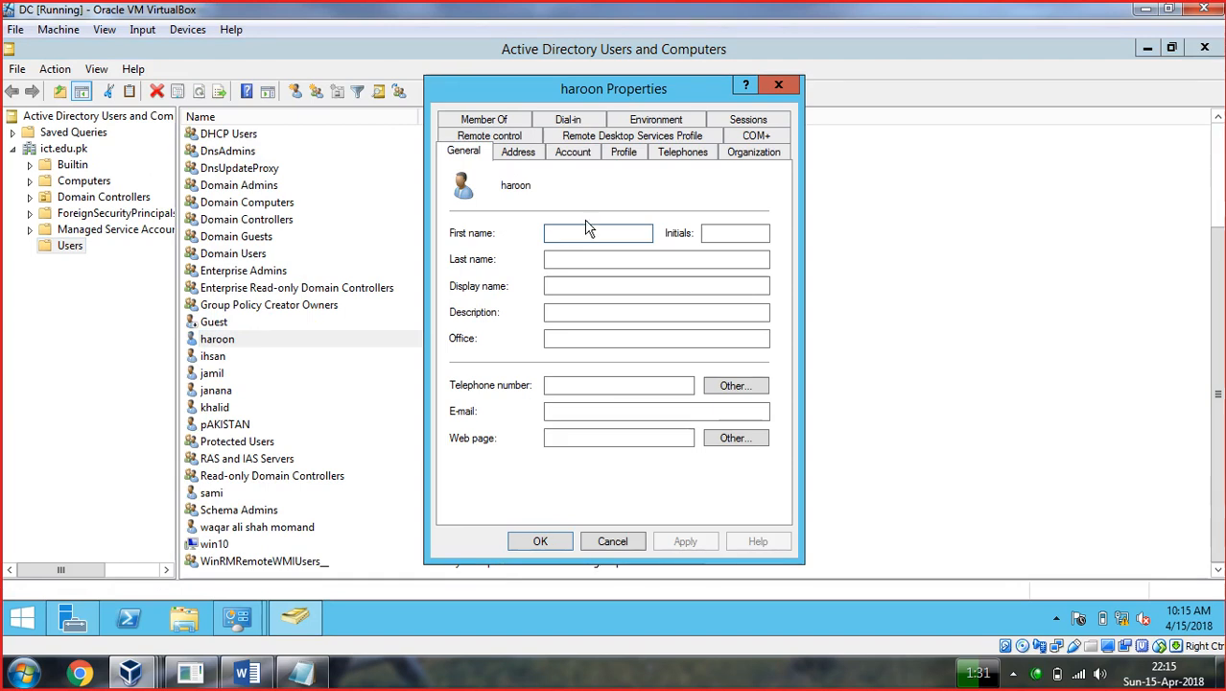
pyautogui.click(569, 121)
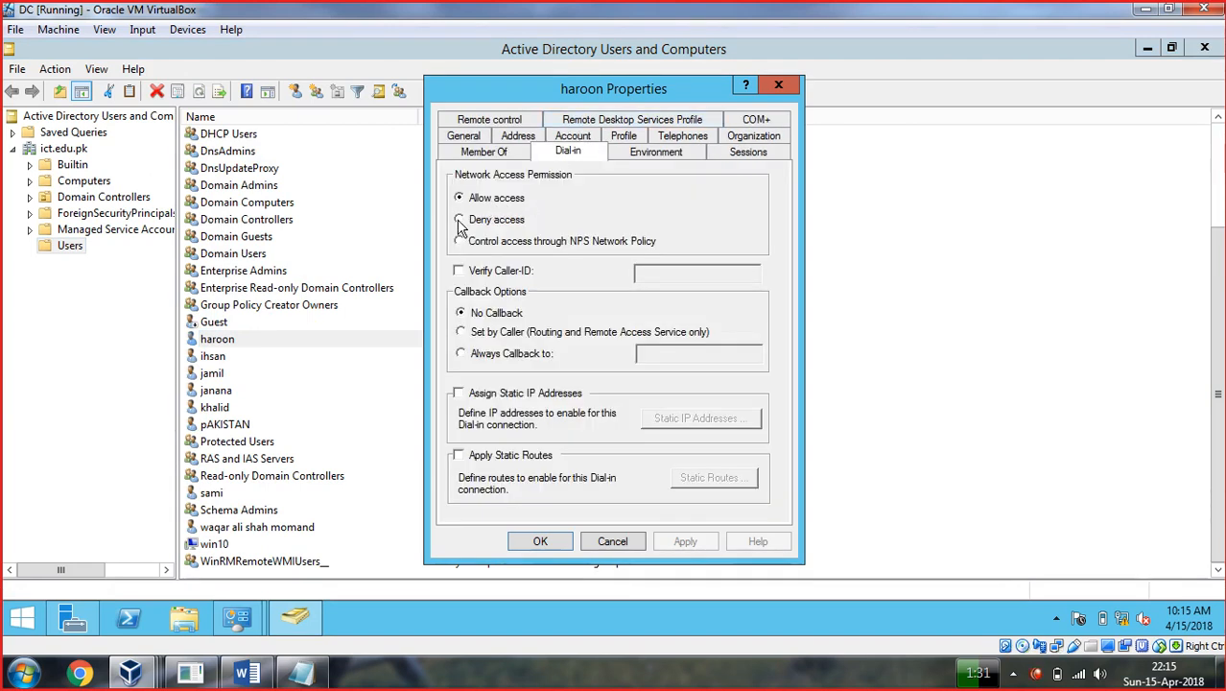
pyautogui.click(460, 242)
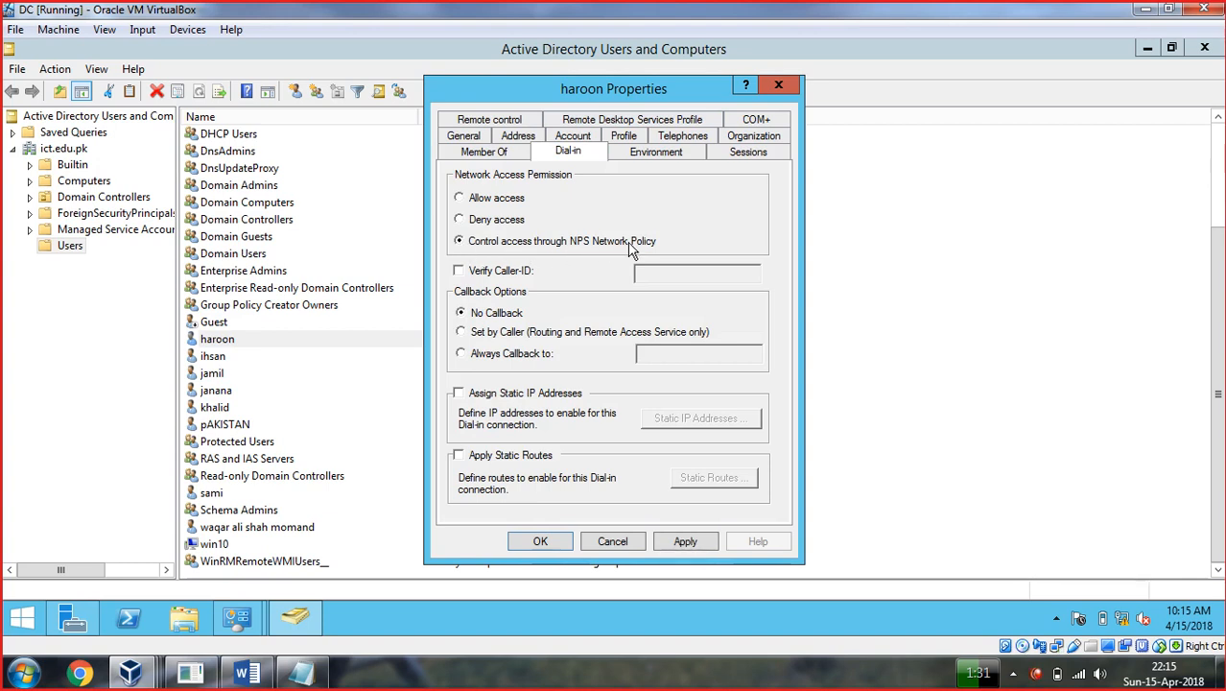
pyautogui.click(460, 197)
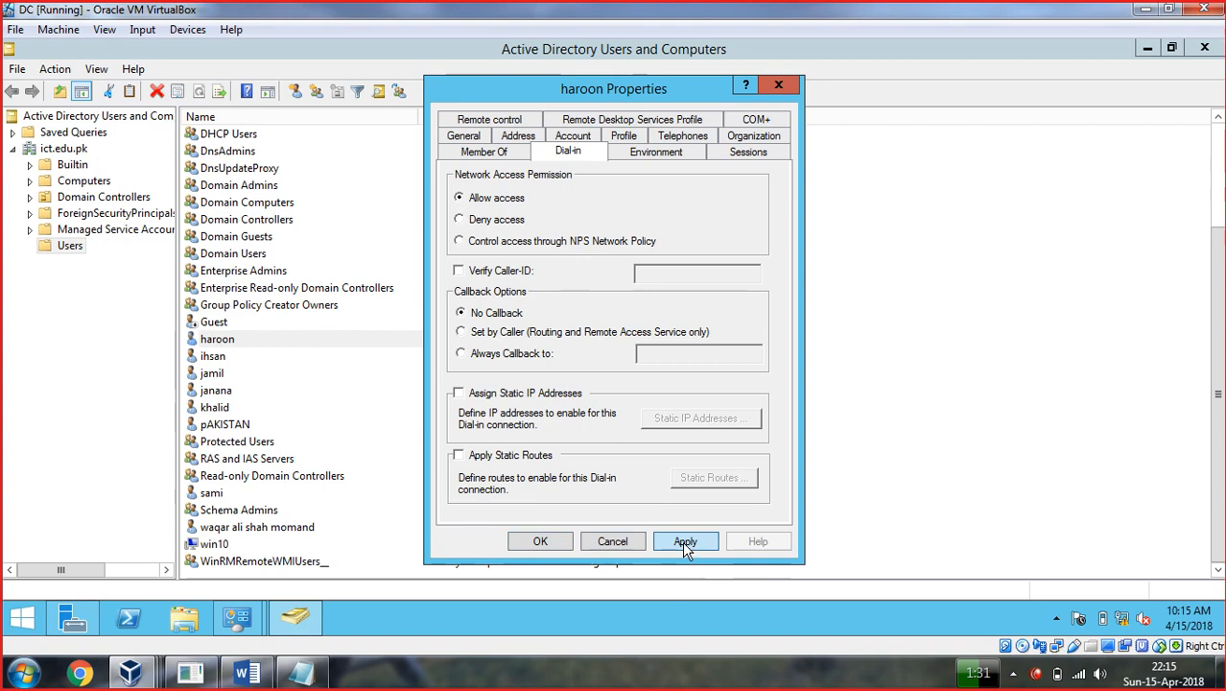
pyautogui.click(540, 542)
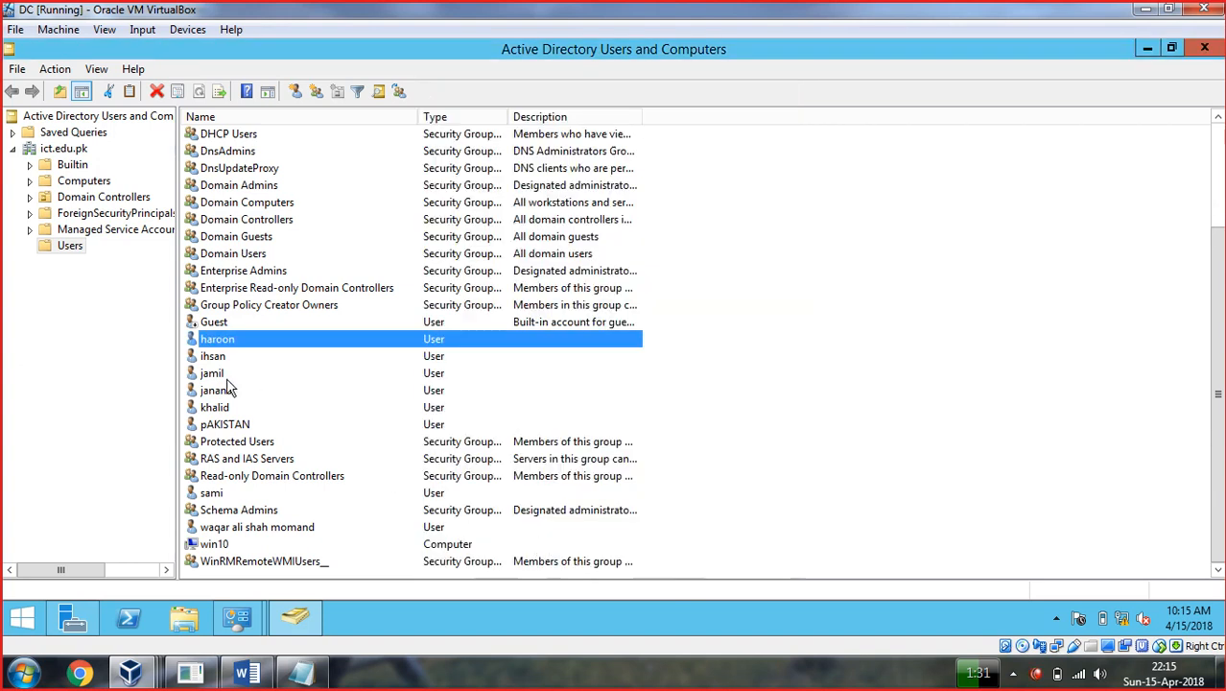
pyautogui.rightClick(205, 359)
pyautogui.click(261, 319)
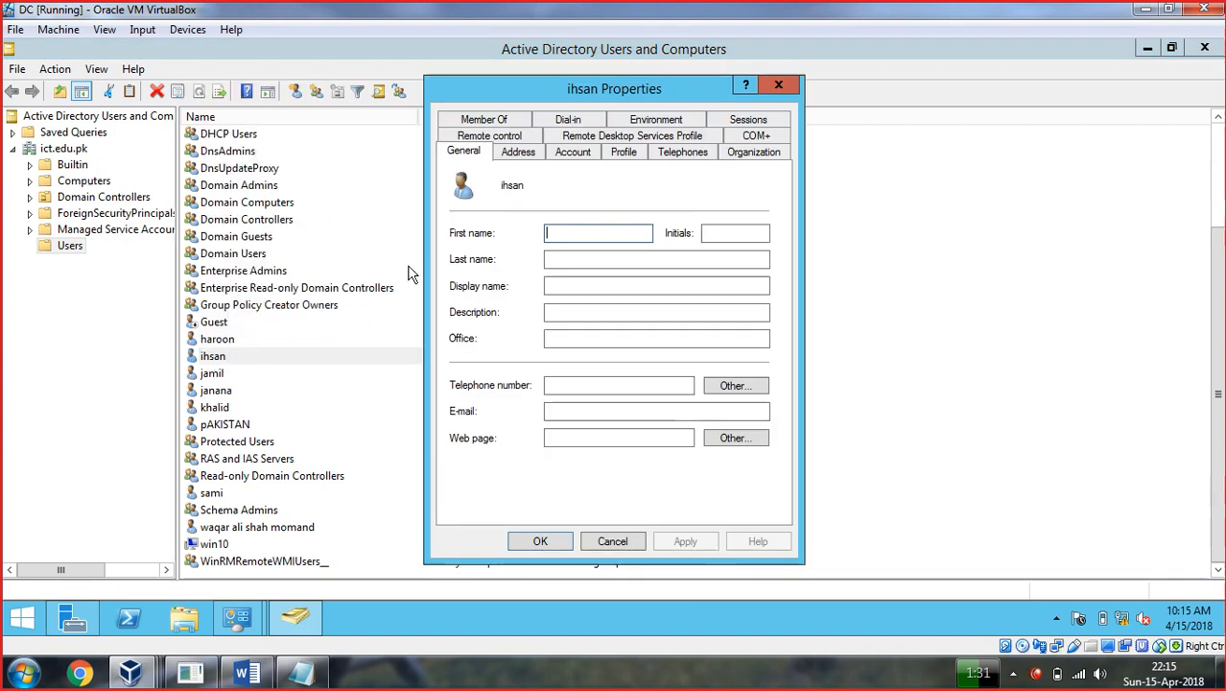
pyautogui.click(576, 119)
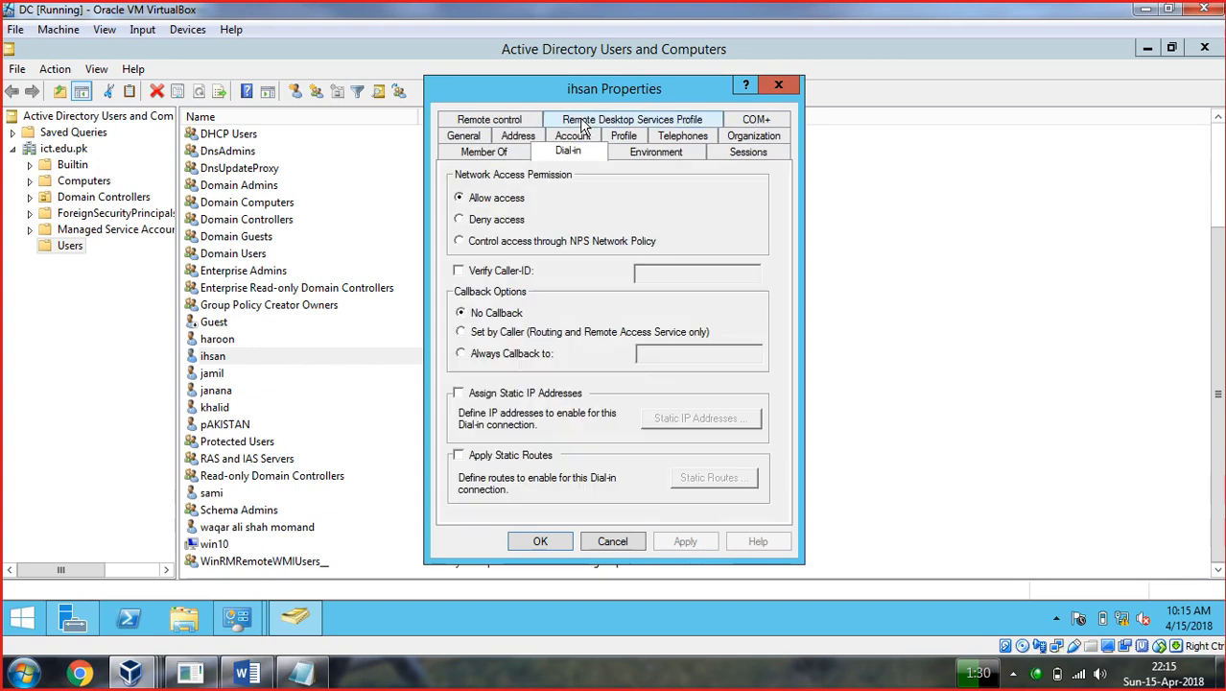
pyautogui.click(486, 202)
pyautogui.click(686, 543)
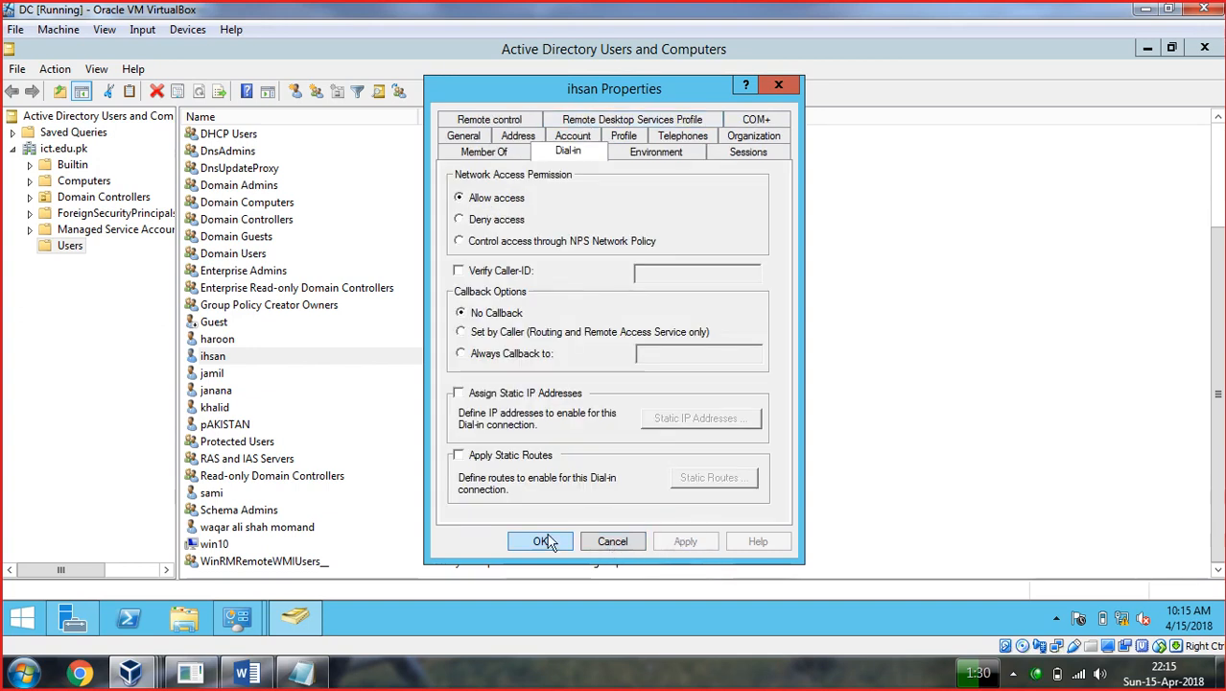
pyautogui.click(543, 541)
# Allow dial-in access for the third and fourth users, then close the console.
pyautogui.rightClick(211, 373)
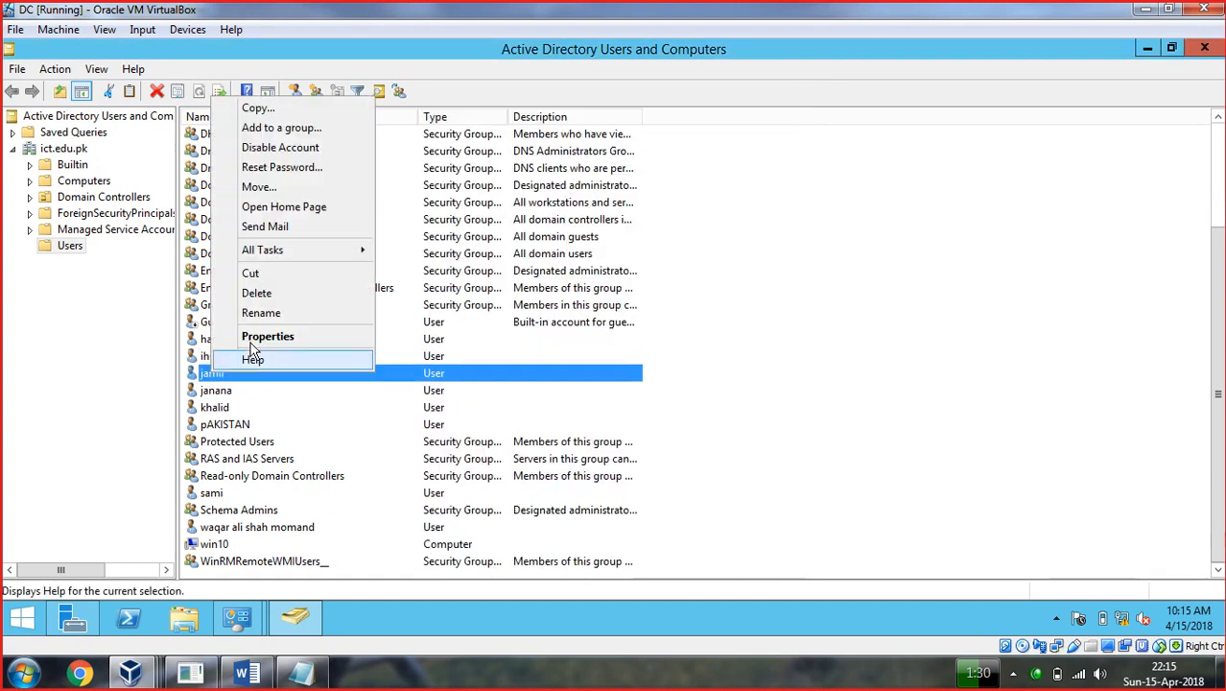
pyautogui.click(261, 340)
pyautogui.click(582, 123)
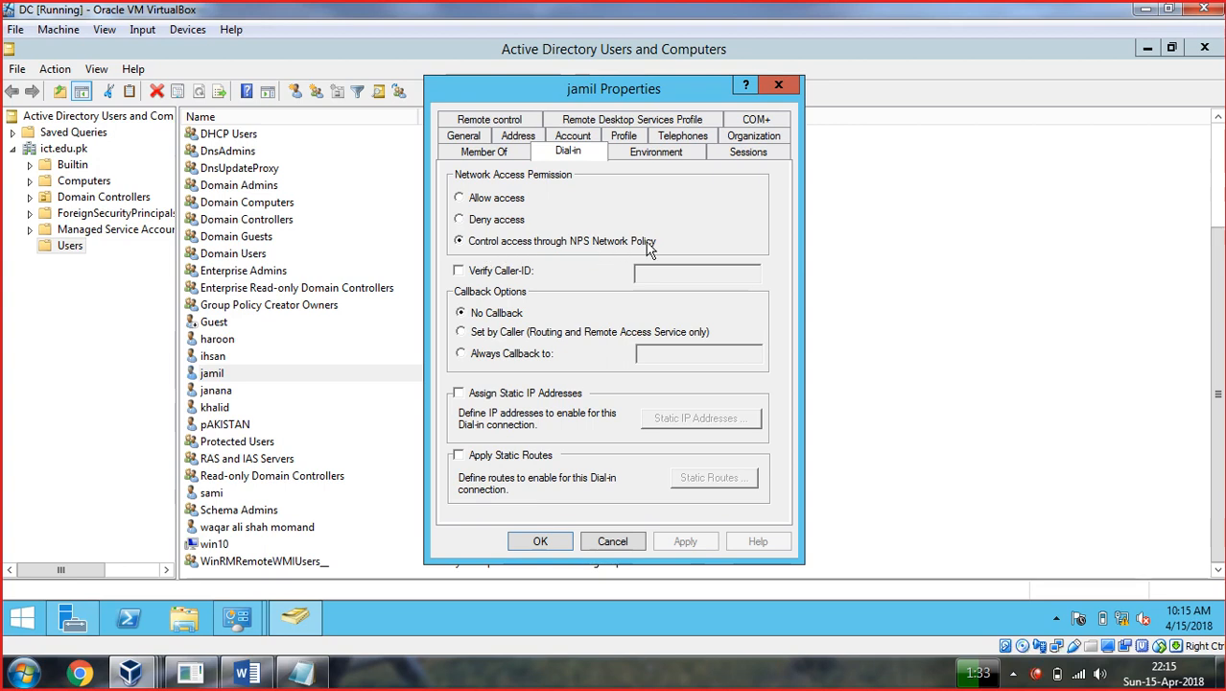
pyautogui.click(461, 198)
pyautogui.click(681, 541)
pyautogui.click(541, 540)
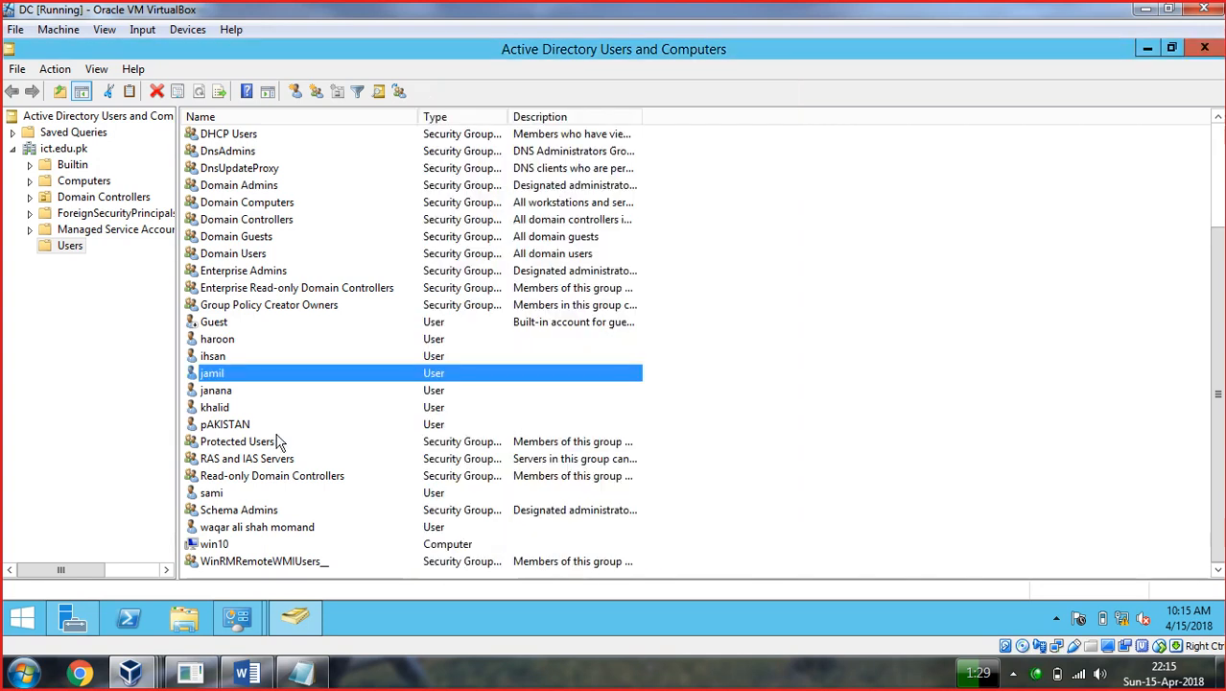
pyautogui.rightClick(218, 411)
pyautogui.click(271, 373)
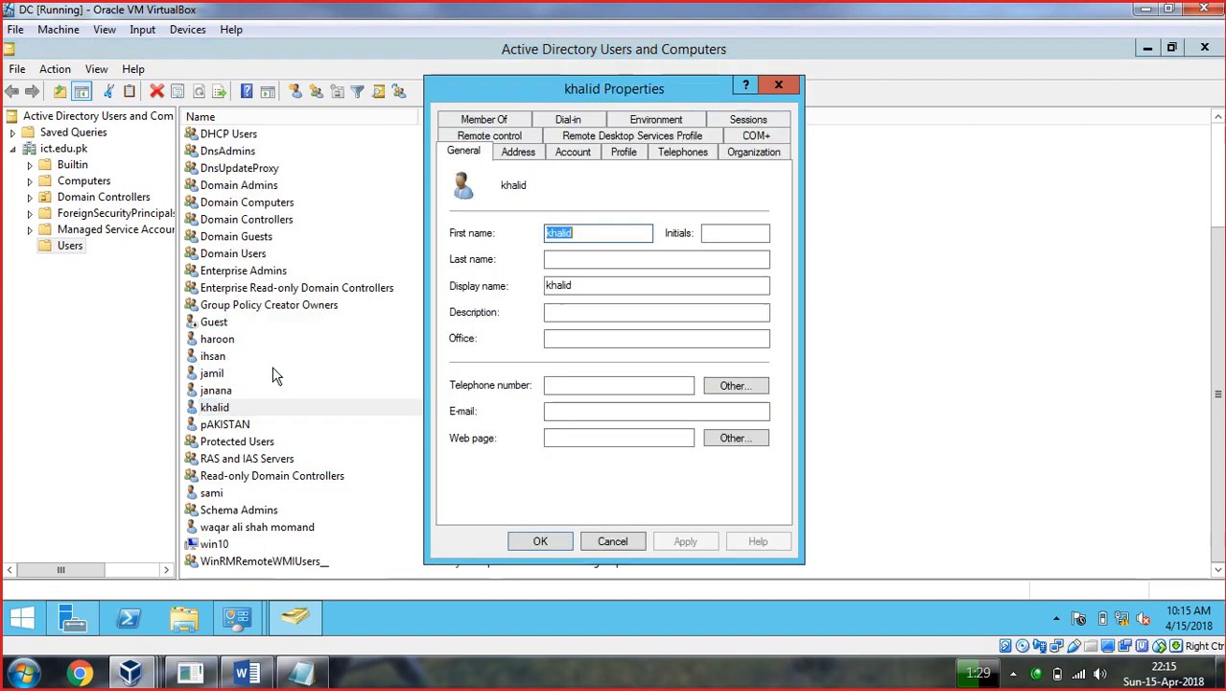
pyautogui.click(574, 120)
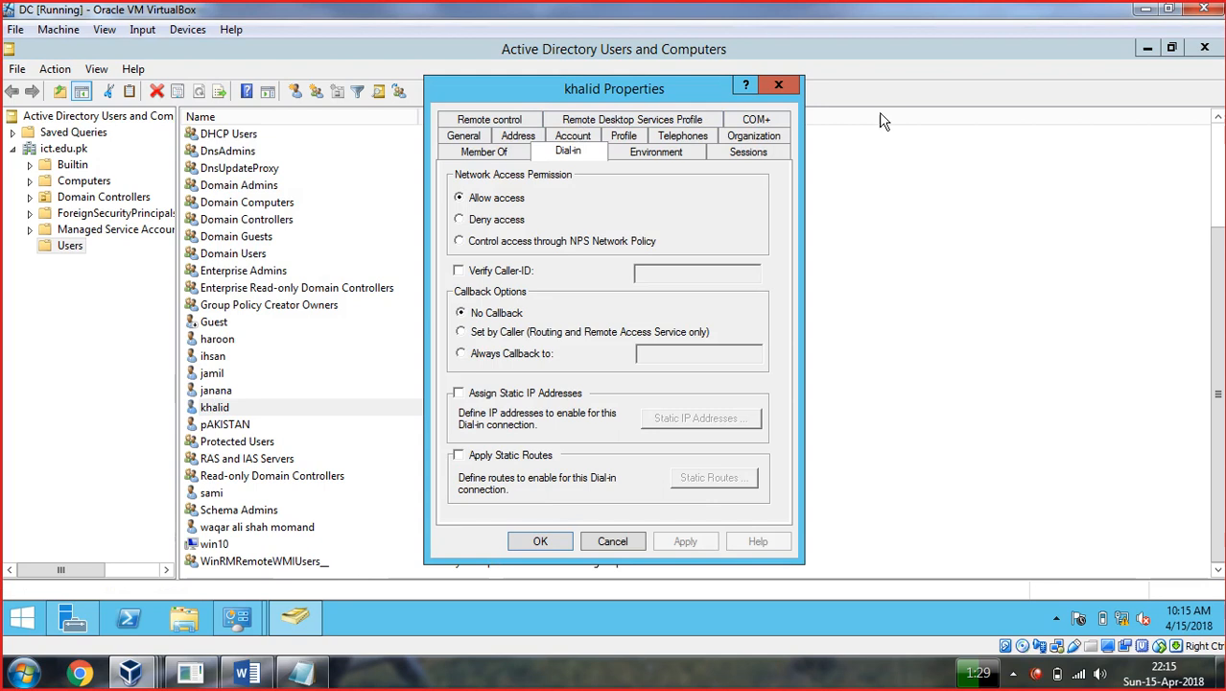
pyautogui.moveTo(665, 92); pyautogui.dragTo(558, 89)
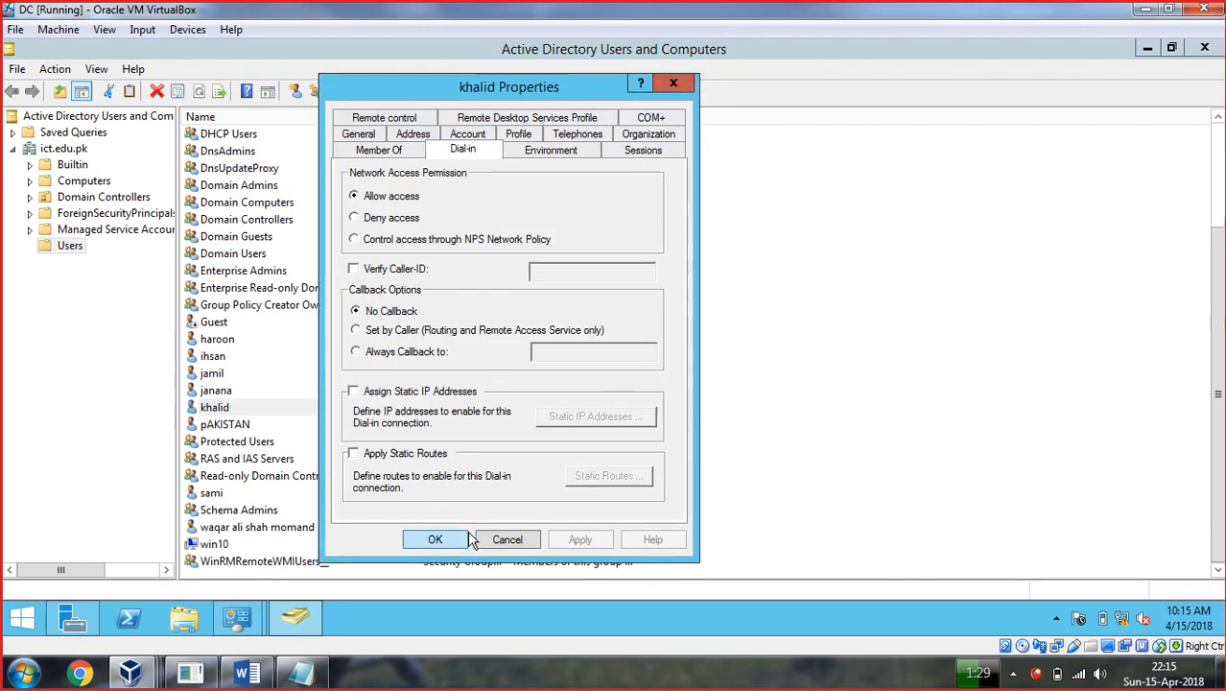
pyautogui.click(424, 539)
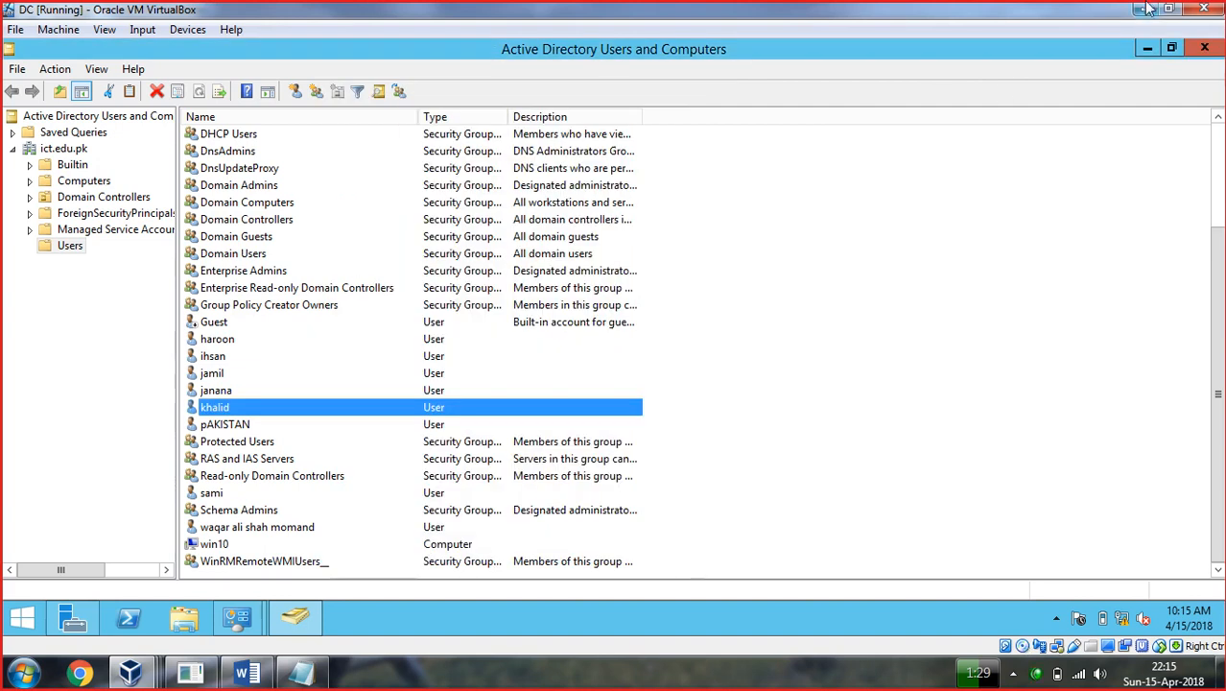
pyautogui.click(1204, 48)
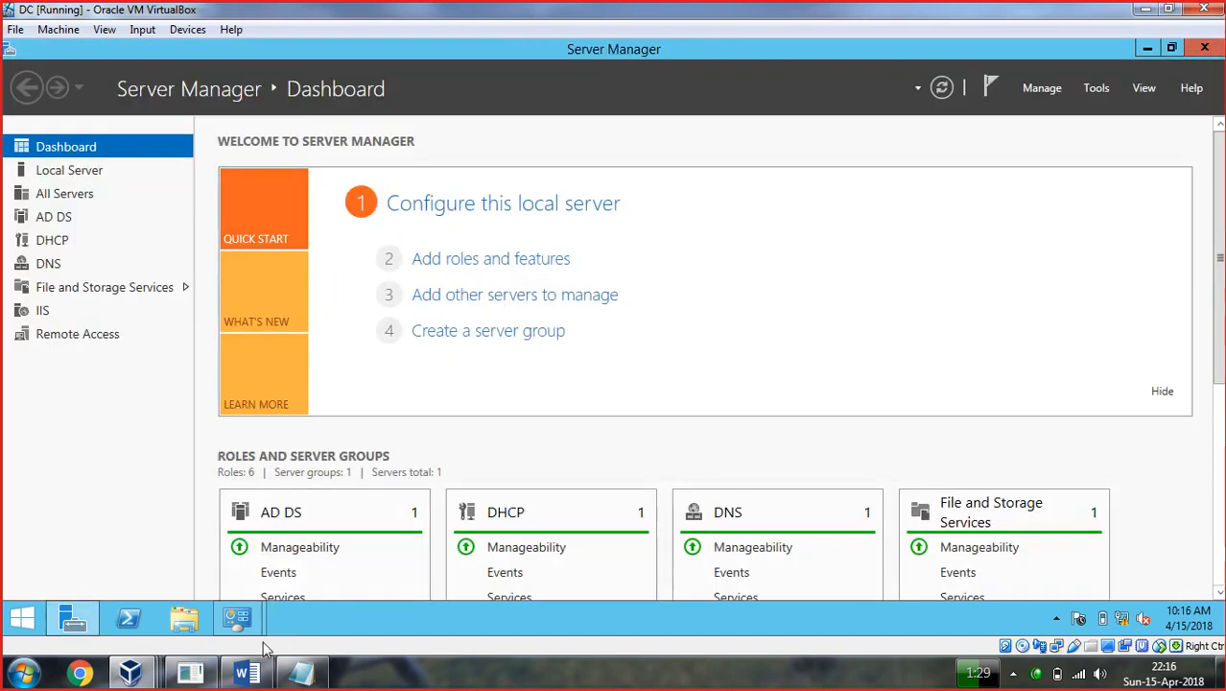
# On the Windows 7 client, connect the VPN Connection using the domain account's password.
pyautogui.moveTo(132, 672)
pyautogui.click(686, 589)
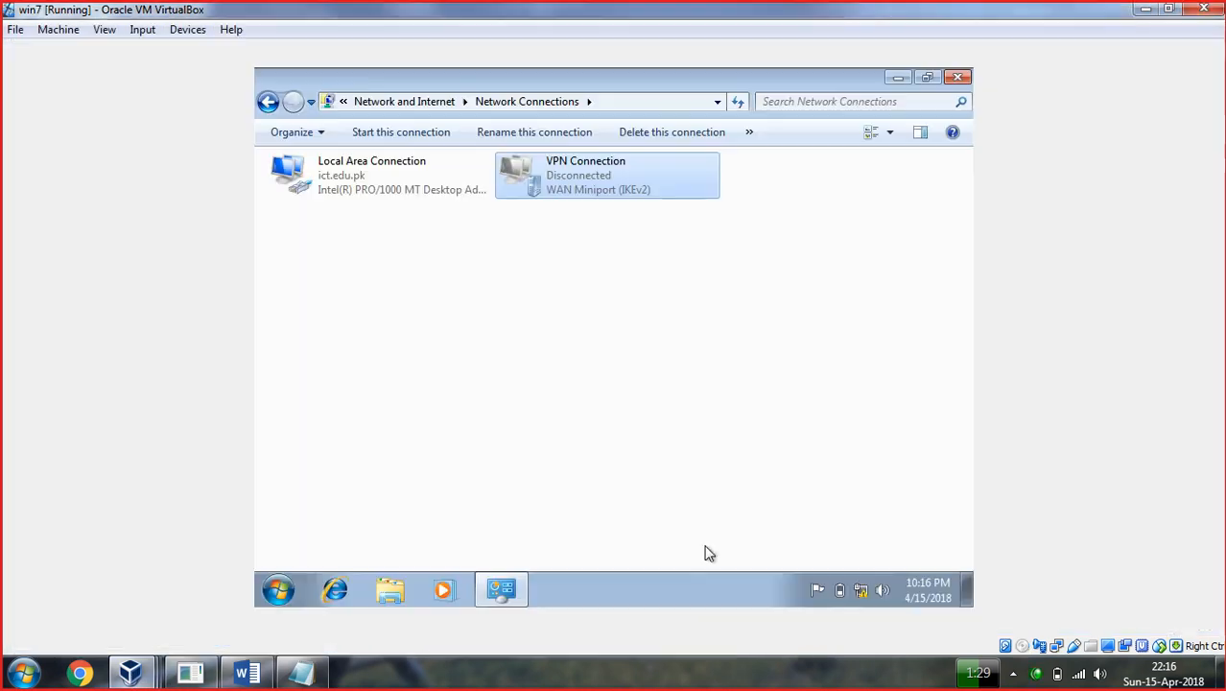
pyautogui.rightClick(588, 179)
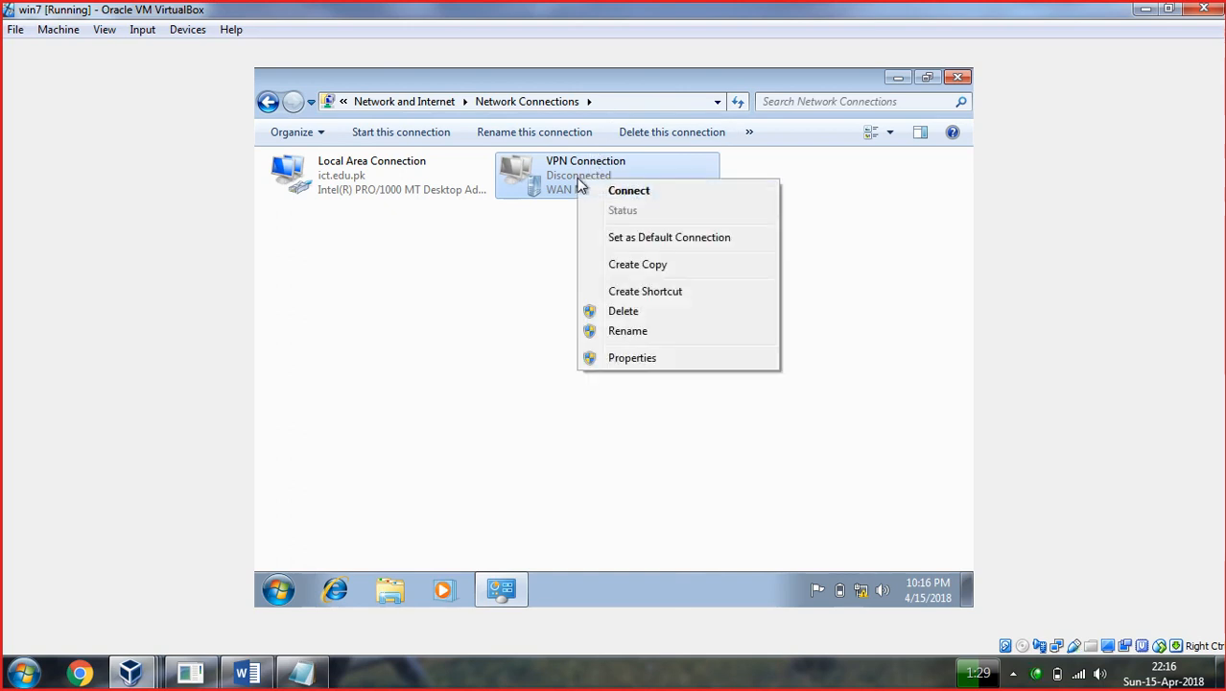
pyautogui.click(619, 201)
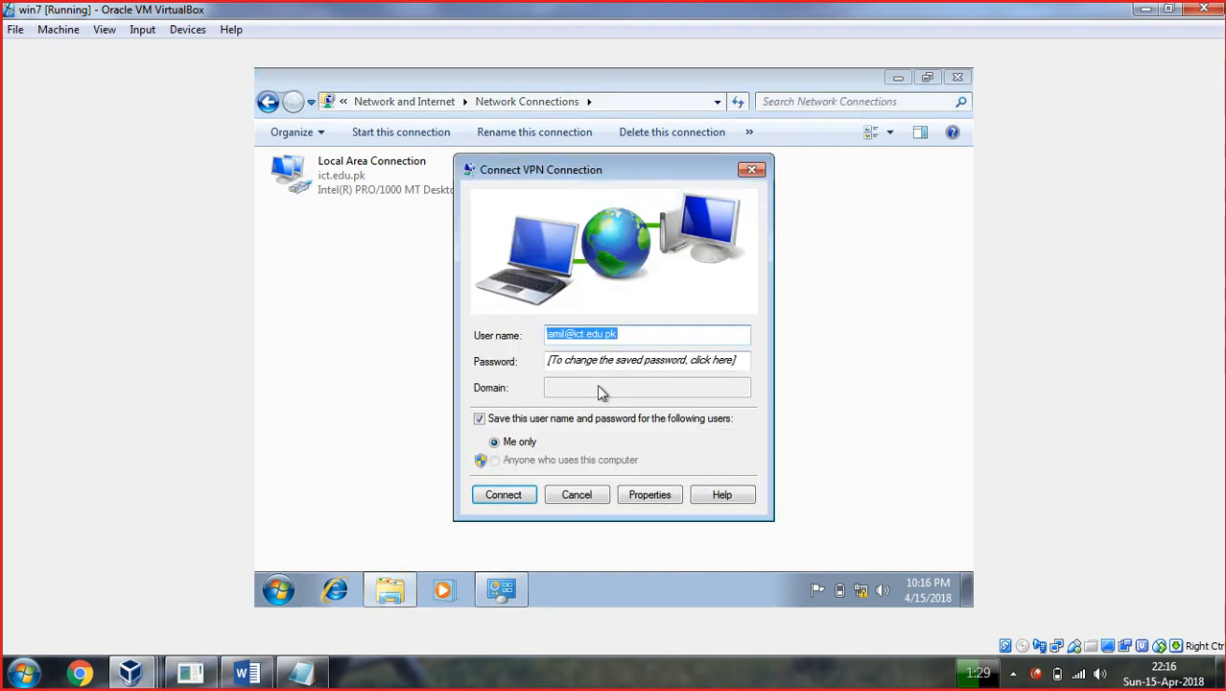
pyautogui.click(583, 360)
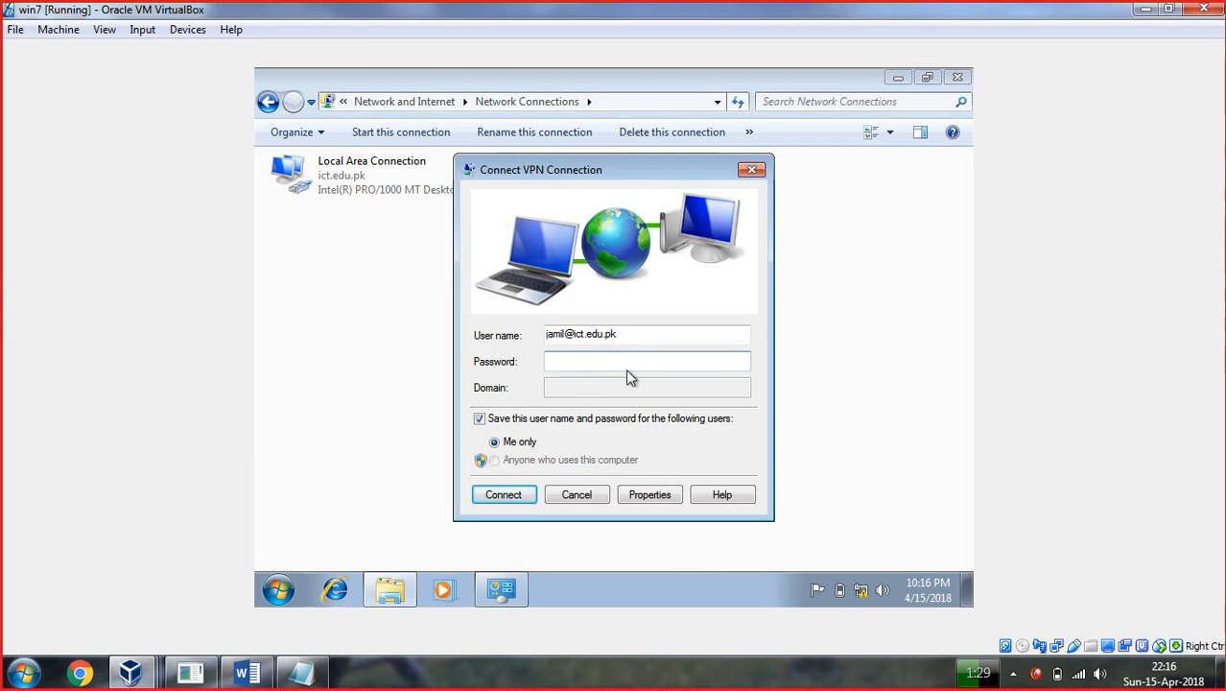
pyautogui.write('••••••••')
pyautogui.press('Return')
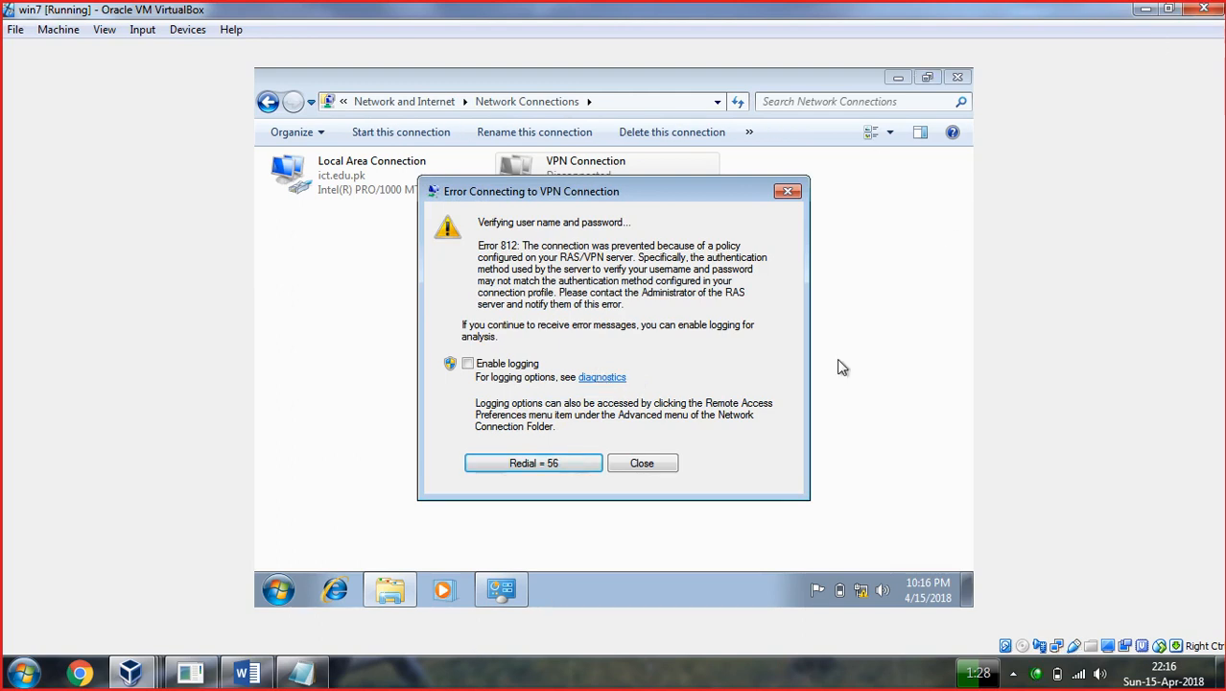
# Redial after the Error 812 failure, then close the error message.
pyautogui.click(530, 460)
pyautogui.click(675, 465)
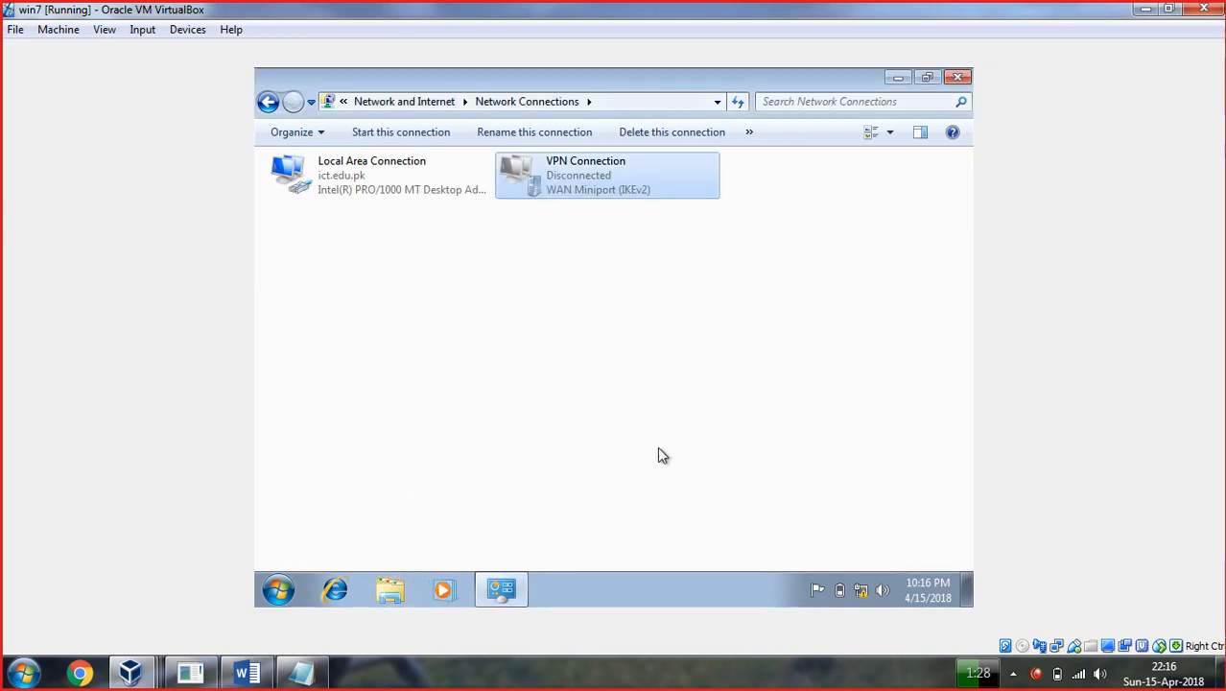
pyautogui.rightClick(626, 197)
# Connect the VPN again, entering the domain user's name and password.
pyautogui.click(663, 207)
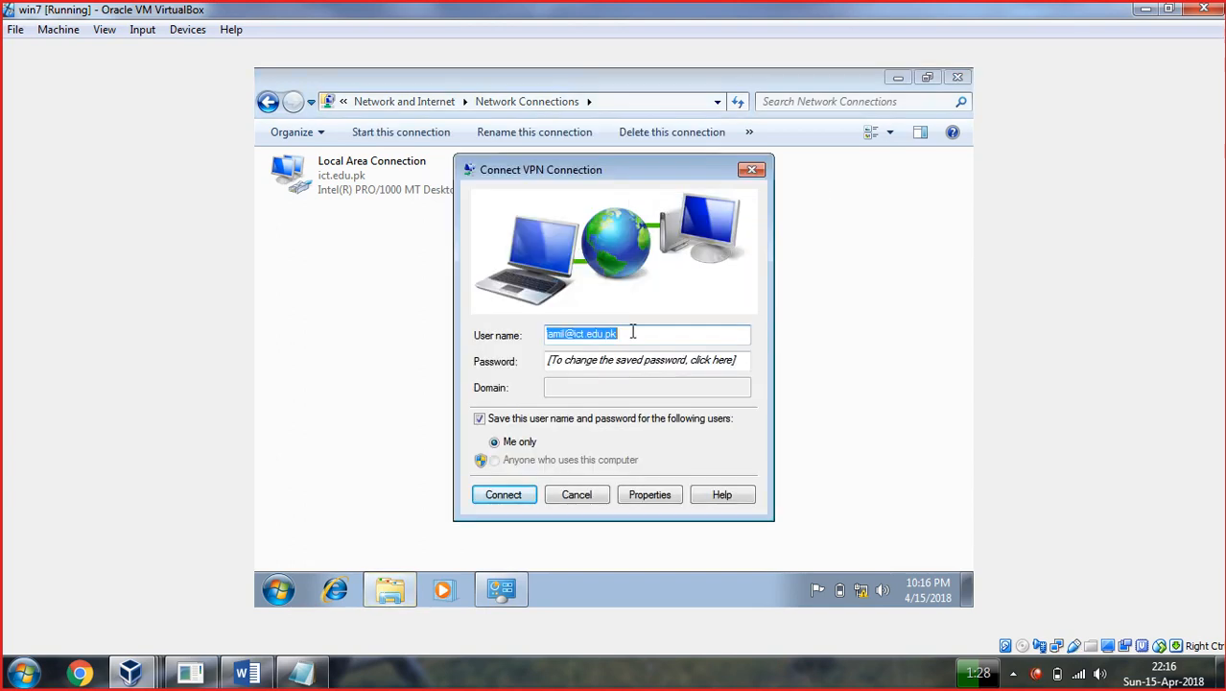
pyautogui.write('haroon@')
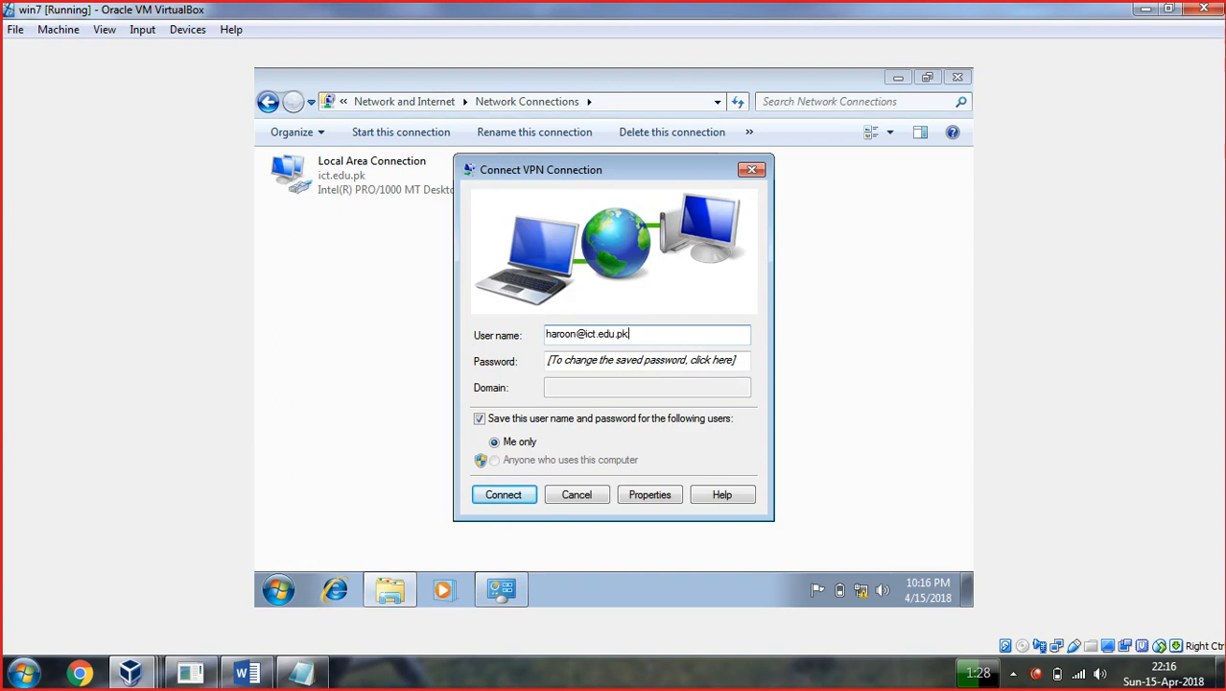
pyautogui.press('Tab')
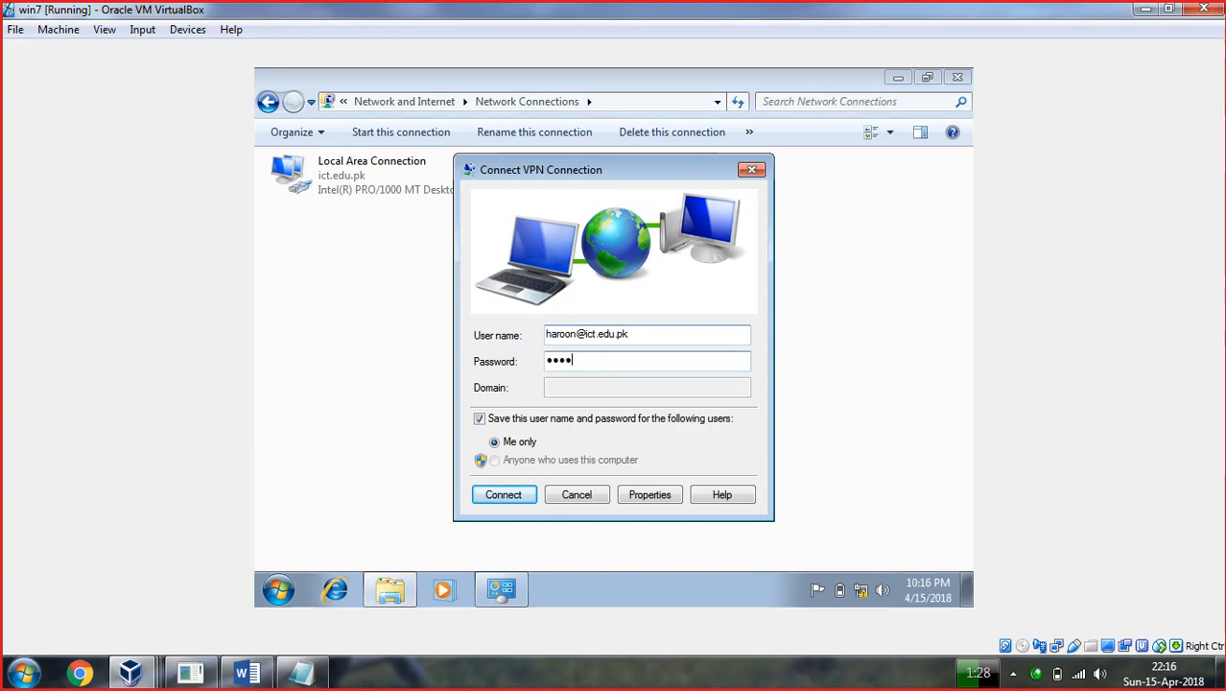
pyautogui.press('Return')
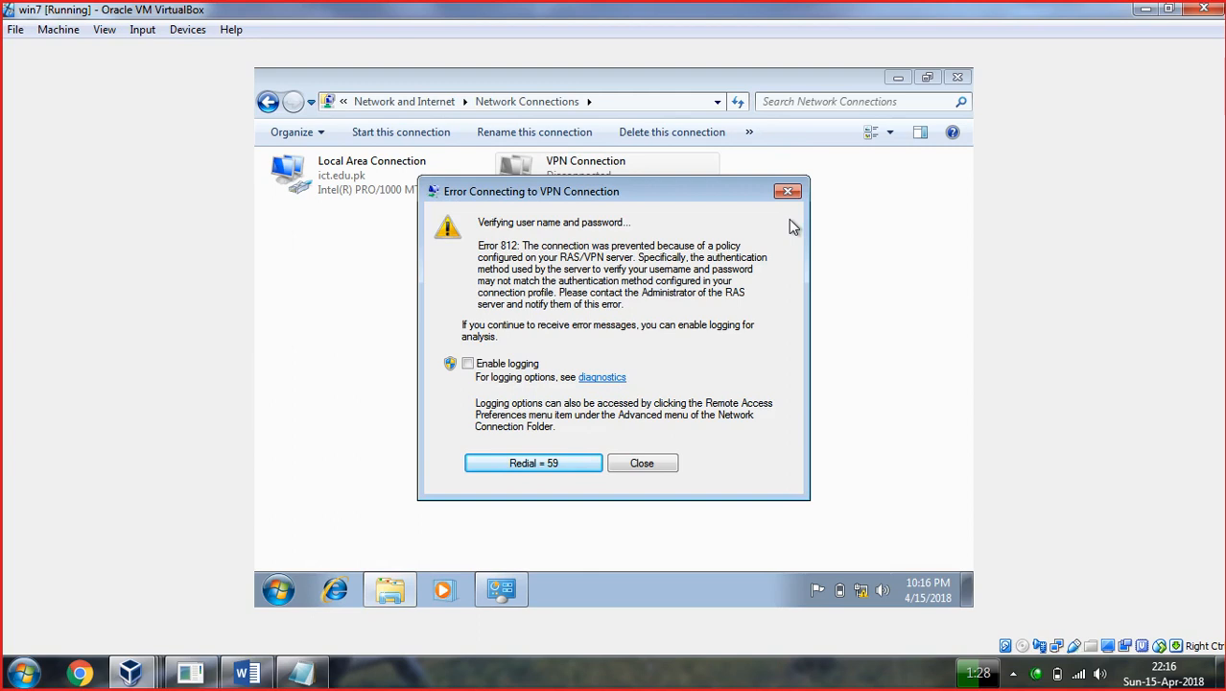
# Try enabling logging with the domain administrator's credentials, then close the Error 812 message.
pyautogui.click(469, 366)
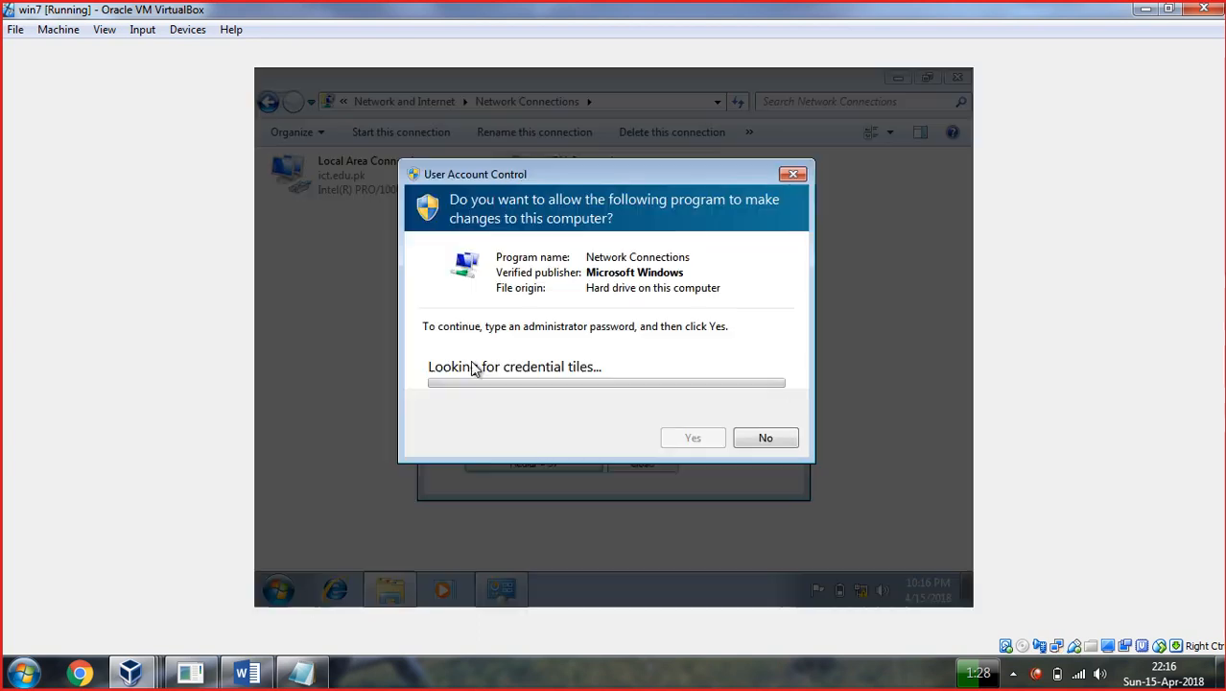
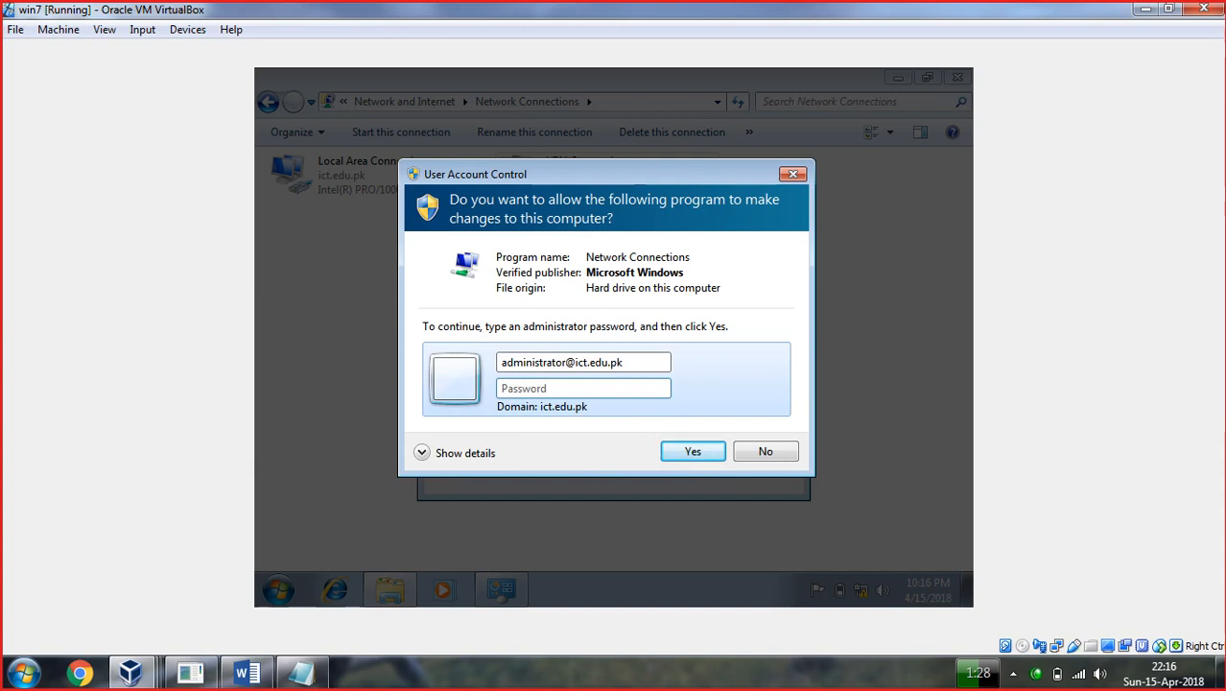
pyautogui.press('Tab')
pyautogui.write('••••••••')
pyautogui.press('Return')
pyautogui.write('••••')
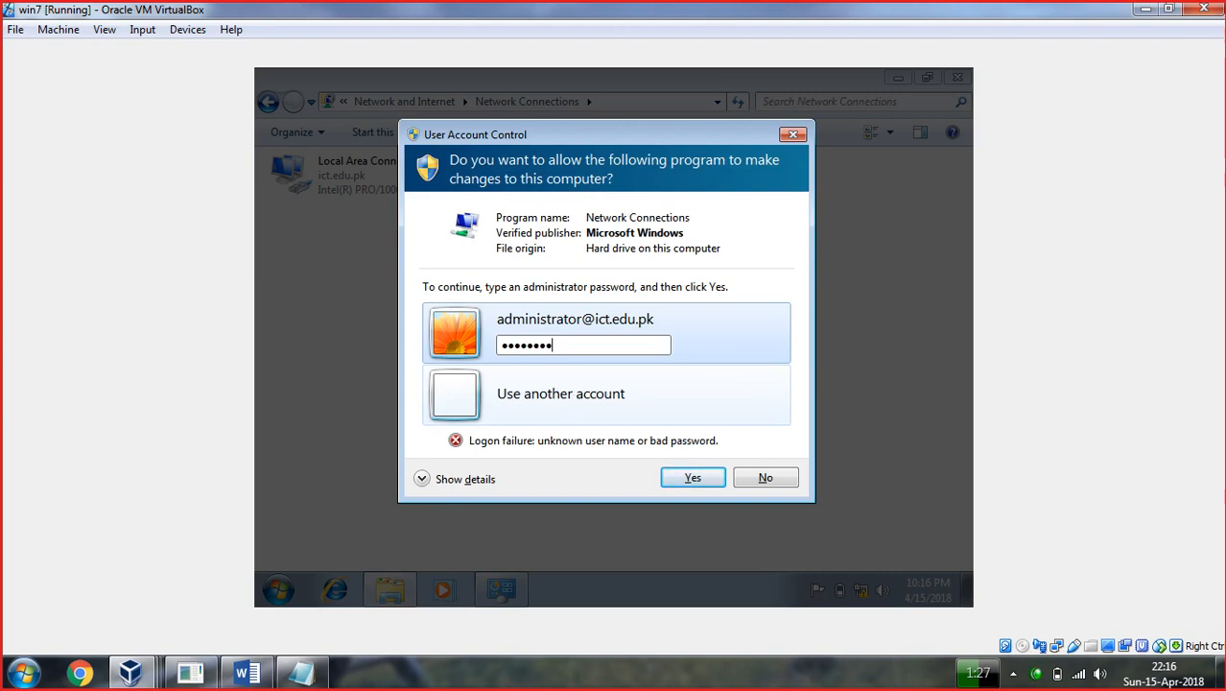
pyautogui.press('Return')
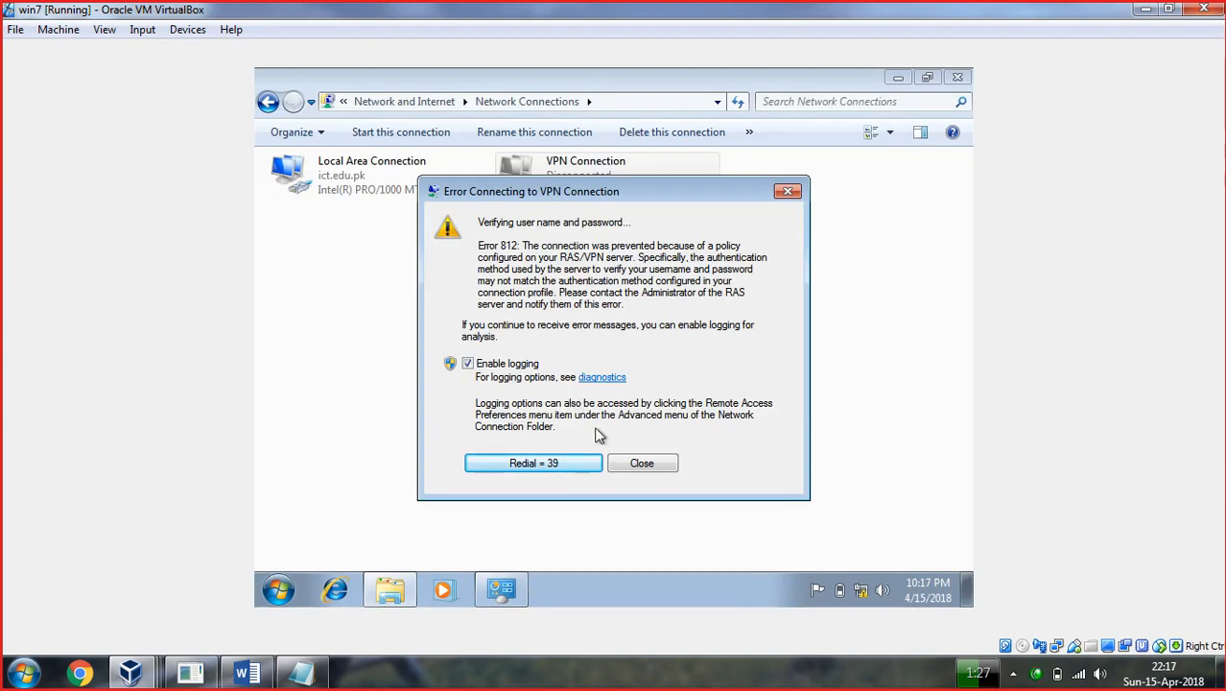
pyautogui.click(638, 464)
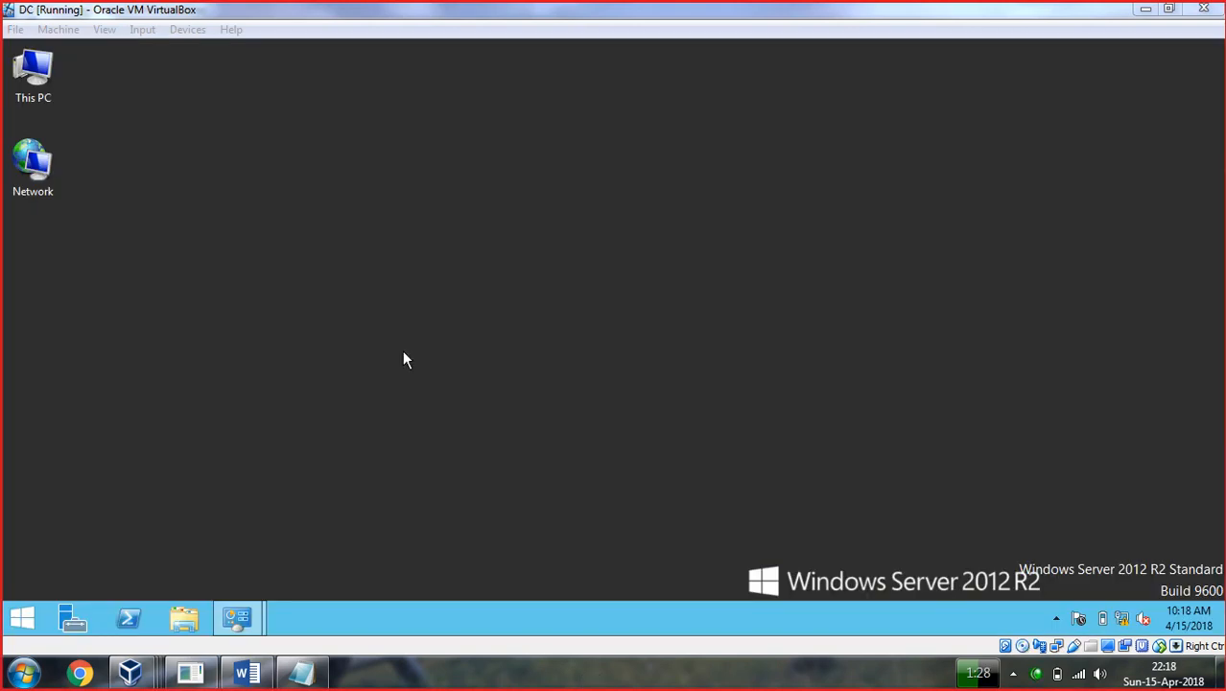
# Open the Routing and Remote Access console from Server Manager and the DC (local) server properties.
pyautogui.click(65, 613)
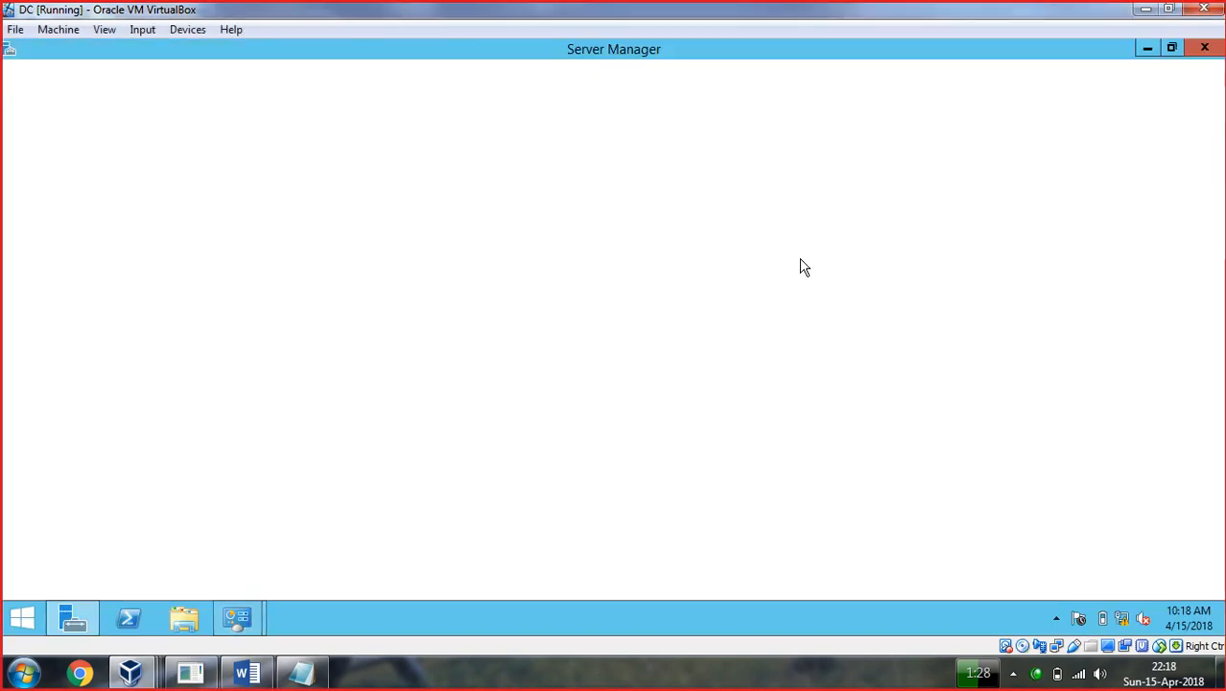
pyautogui.click(1096, 88)
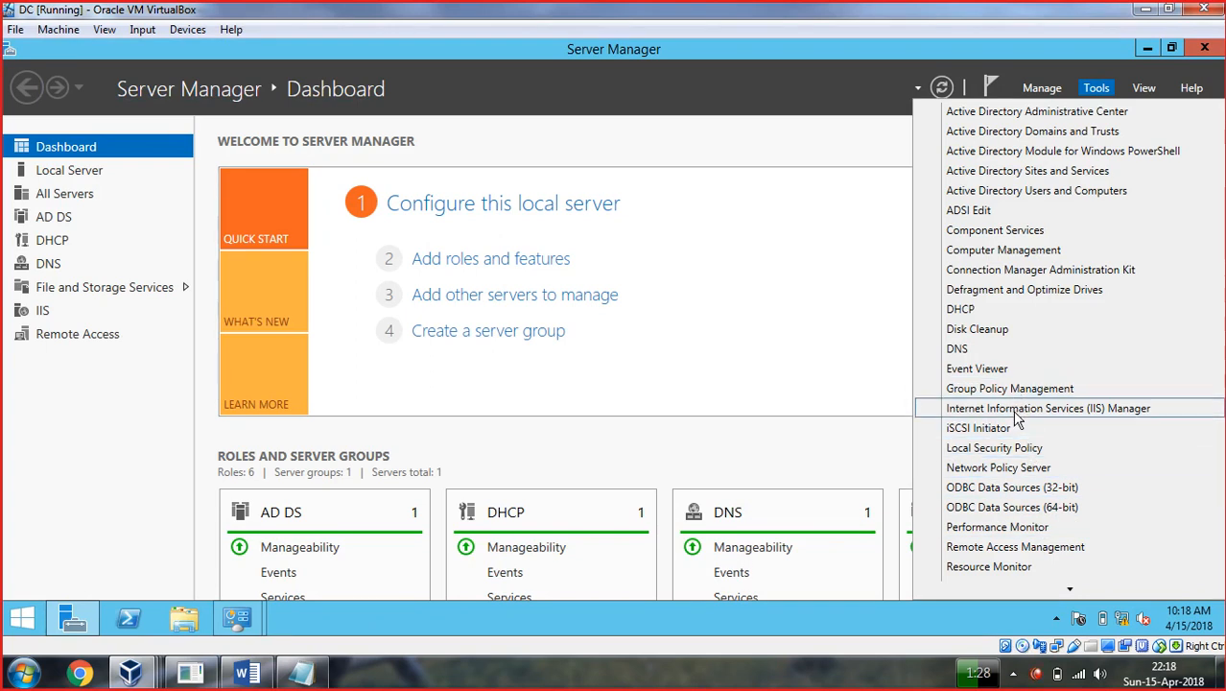
pyautogui.scroll(-1, 1019, 422)
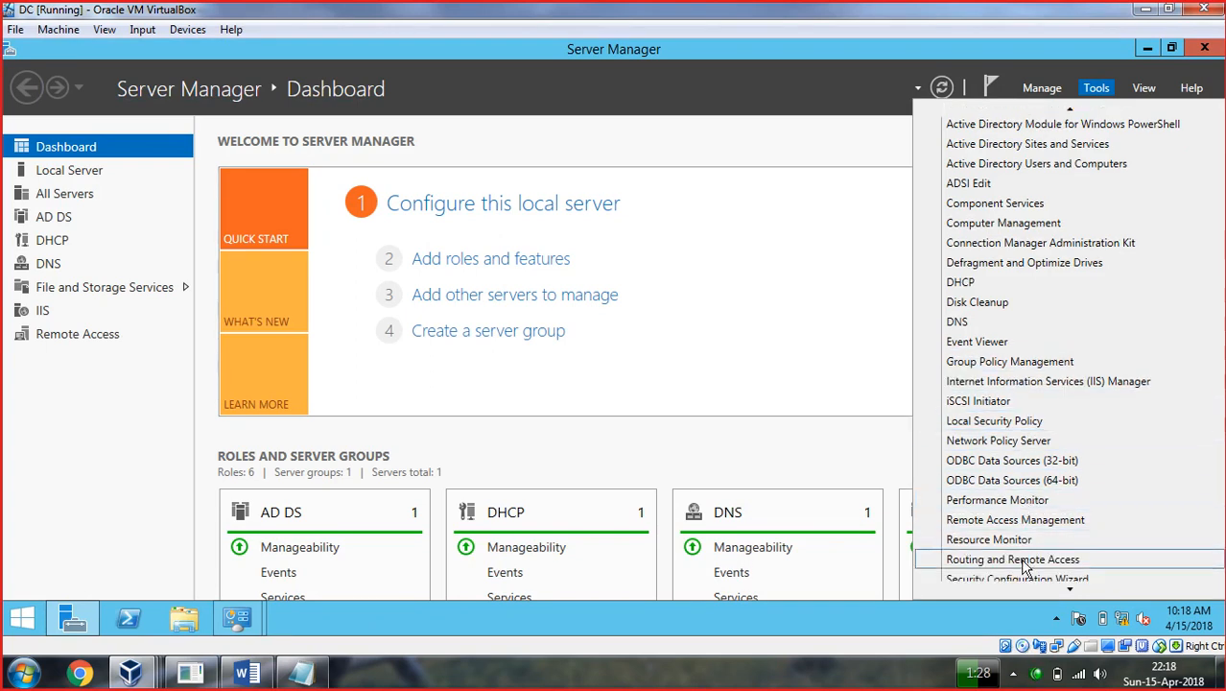
pyautogui.click(1025, 566)
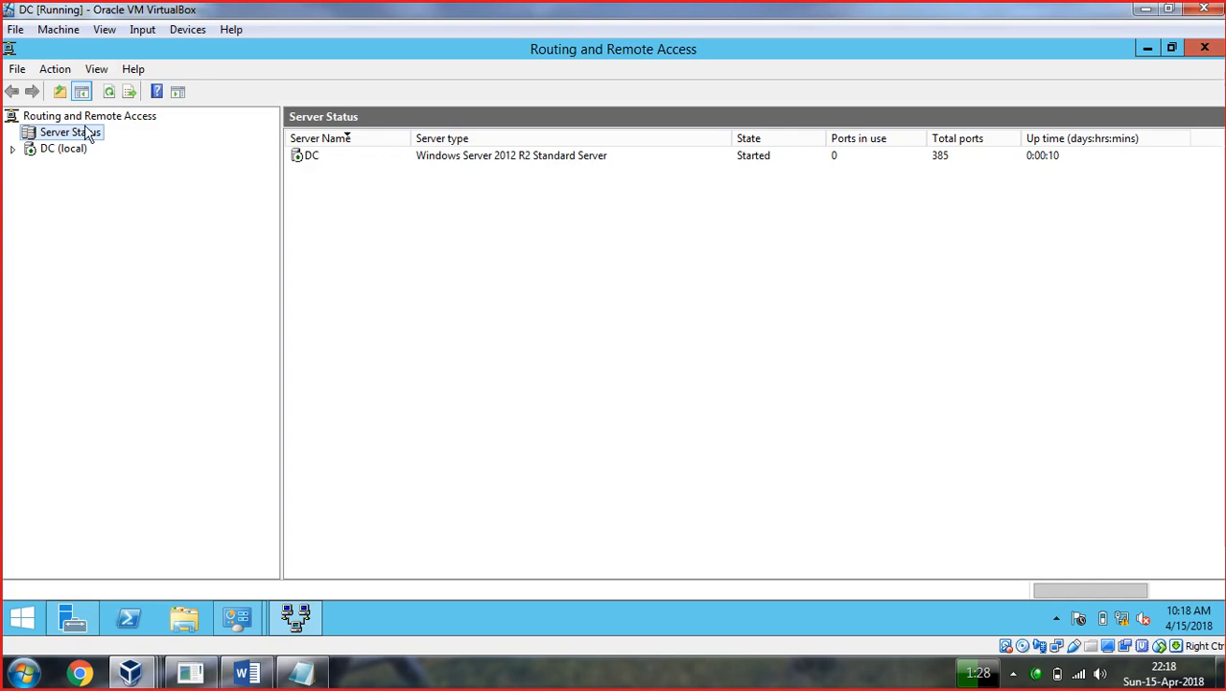
pyautogui.click(12, 150)
pyautogui.rightClick(45, 150)
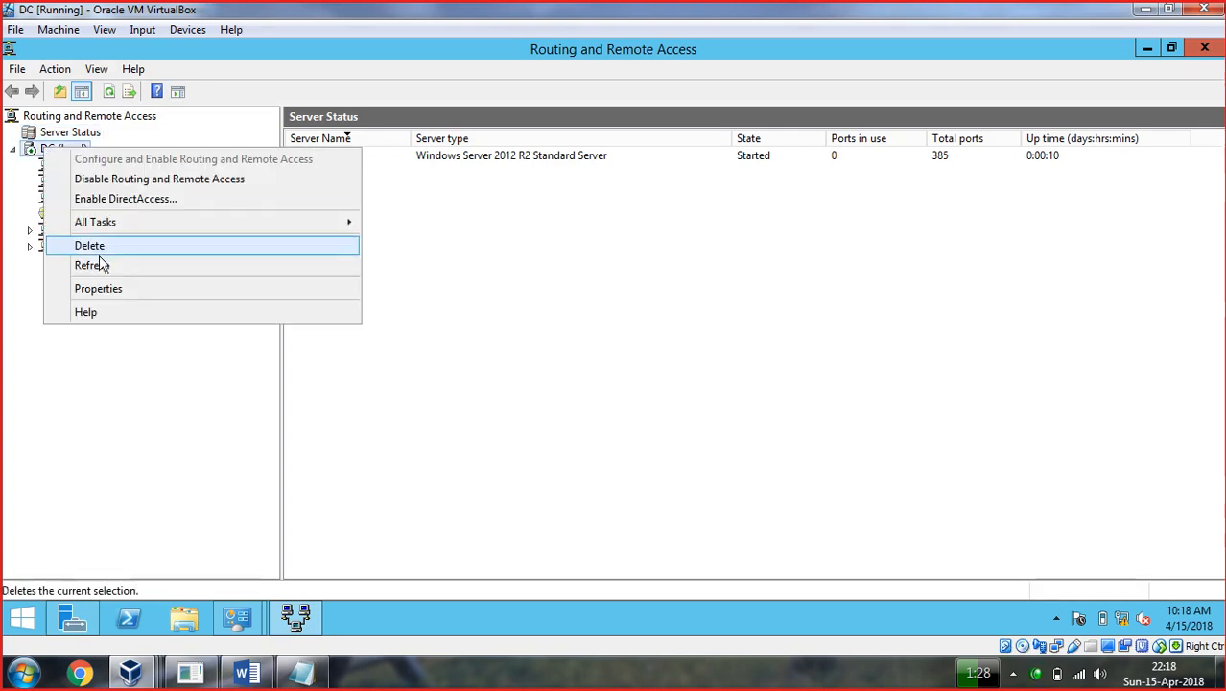
pyautogui.click(104, 290)
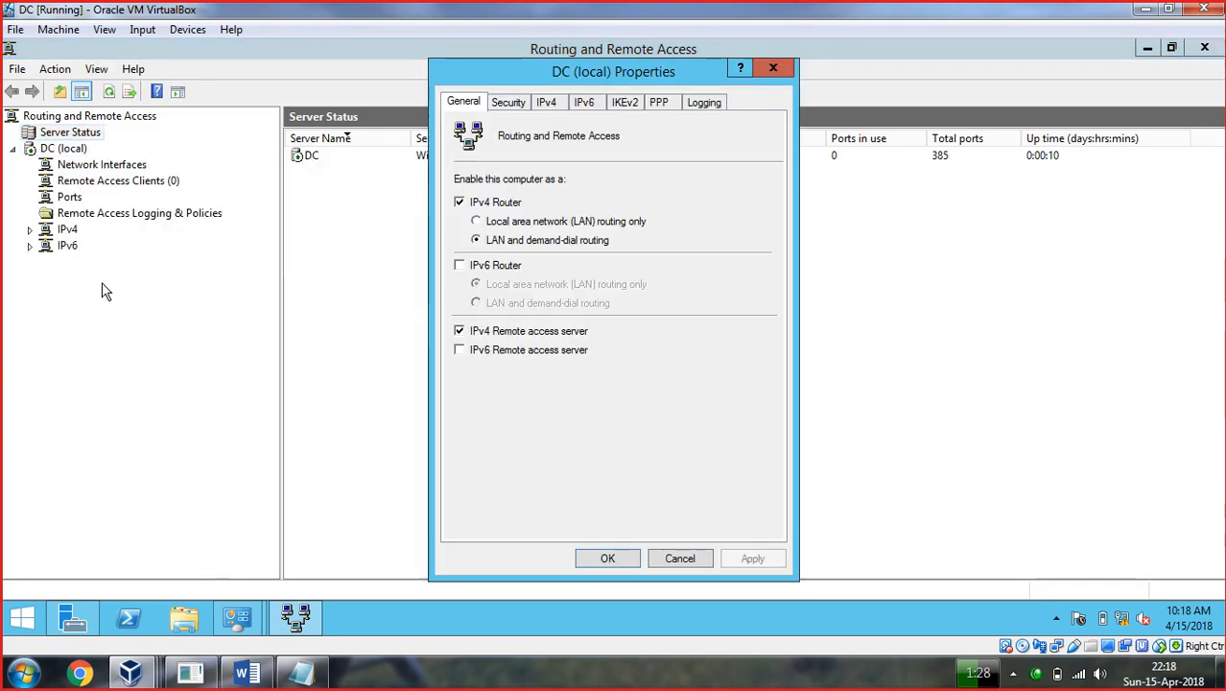
# On the Security tab, select Windows Authentication and Windows Accounting, and apply.
pyautogui.click(625, 106)
pyautogui.click(706, 103)
pyautogui.click(509, 104)
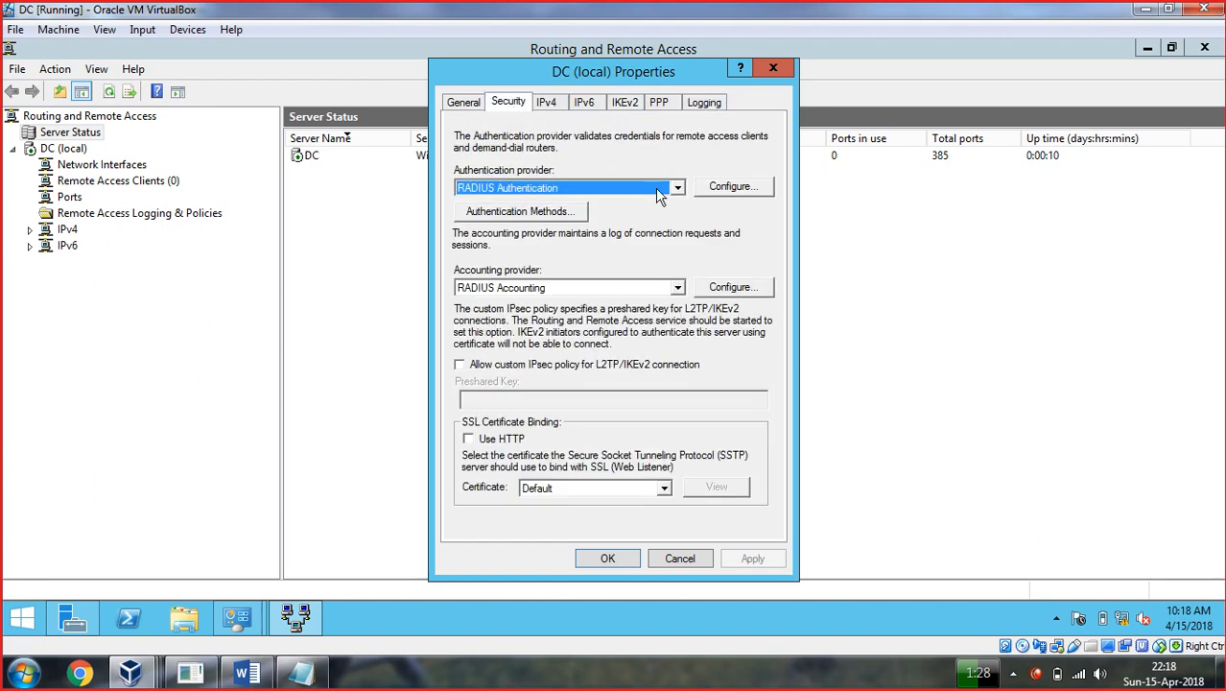
pyautogui.click(678, 189)
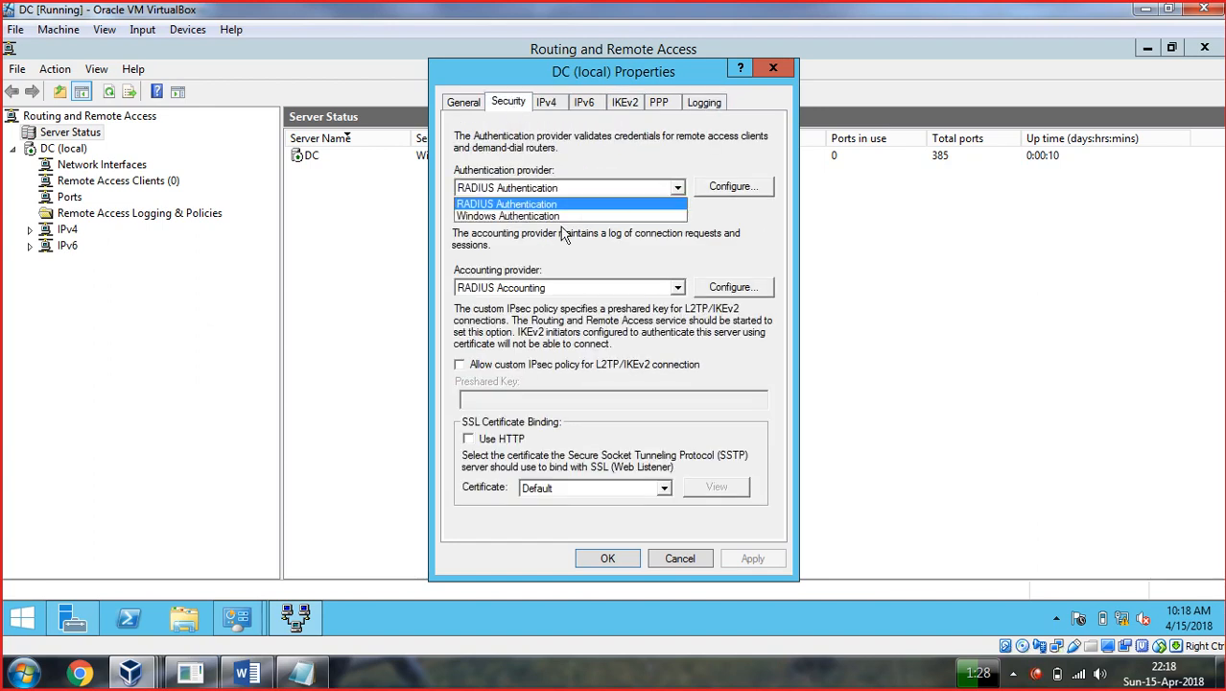
pyautogui.click(505, 217)
pyautogui.click(679, 287)
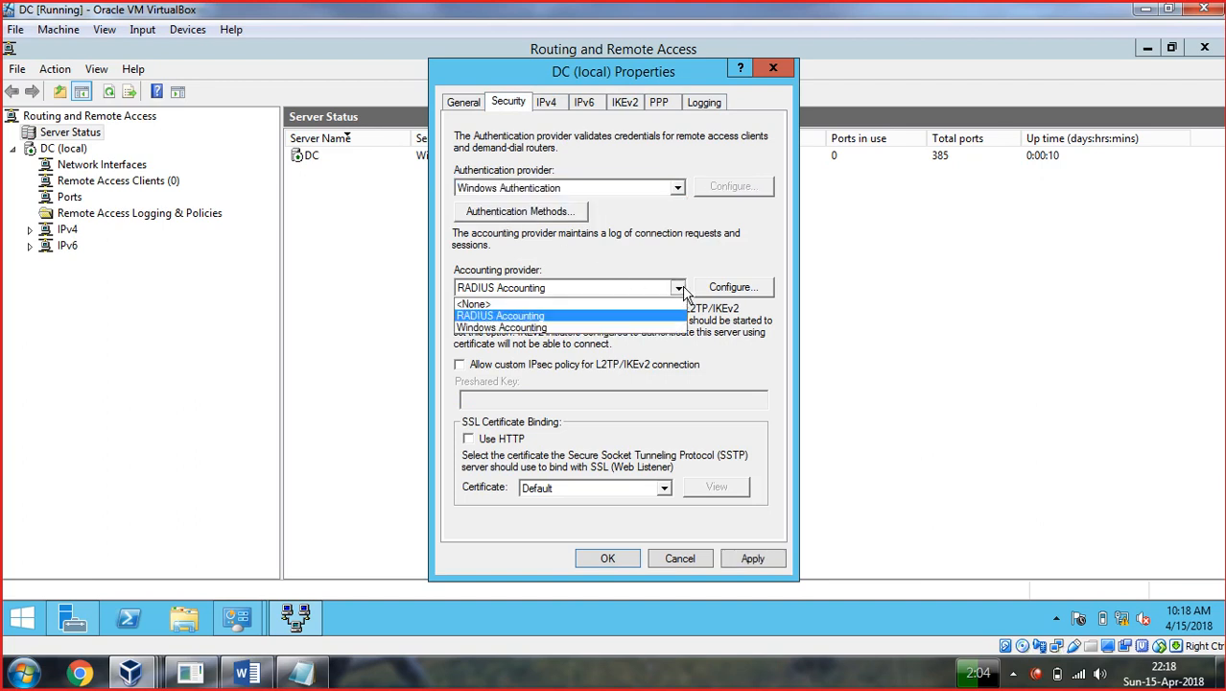
pyautogui.click(506, 329)
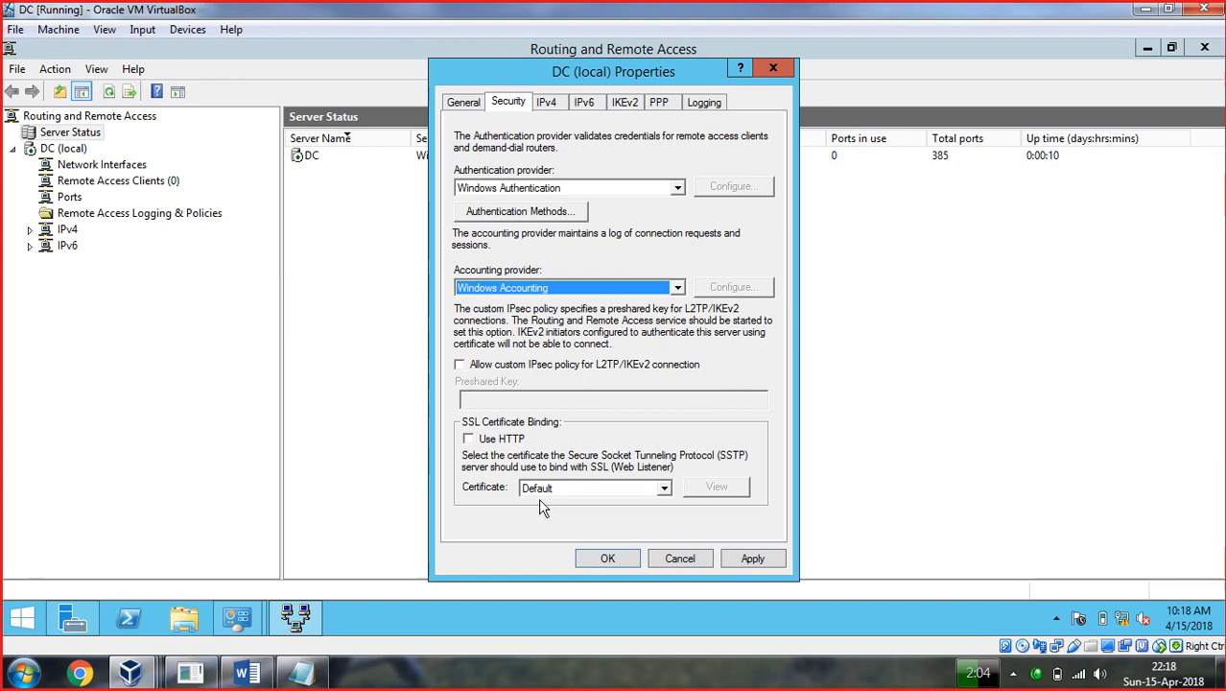
pyautogui.click(755, 564)
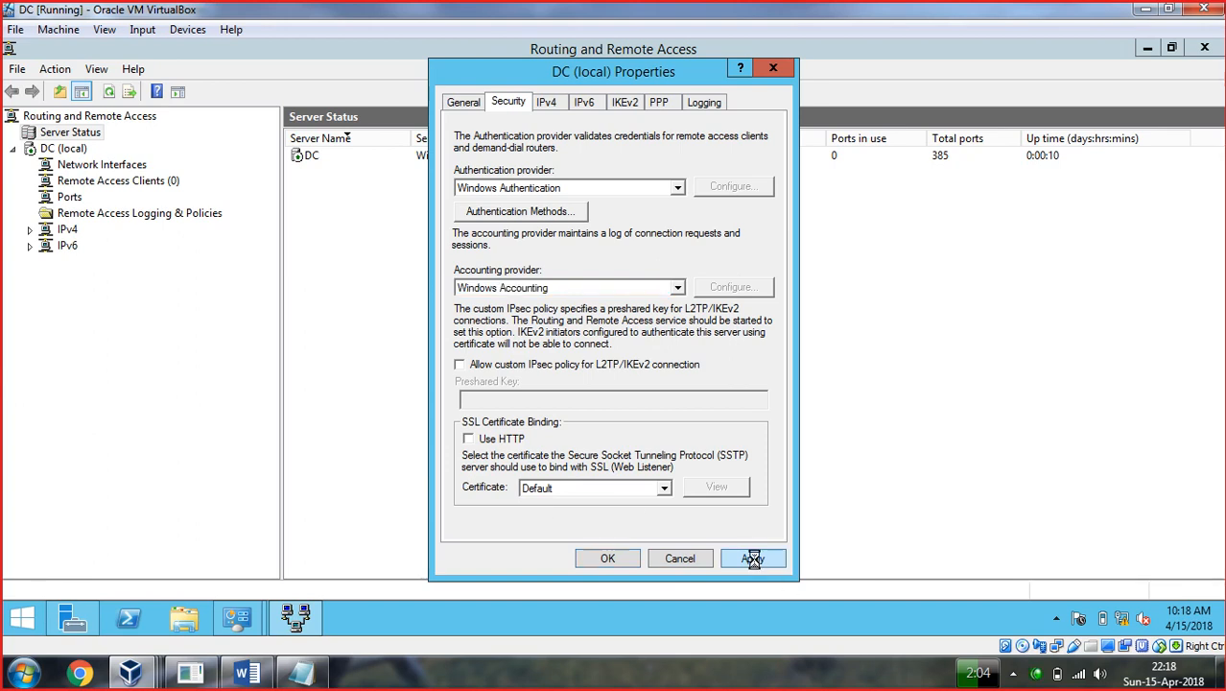
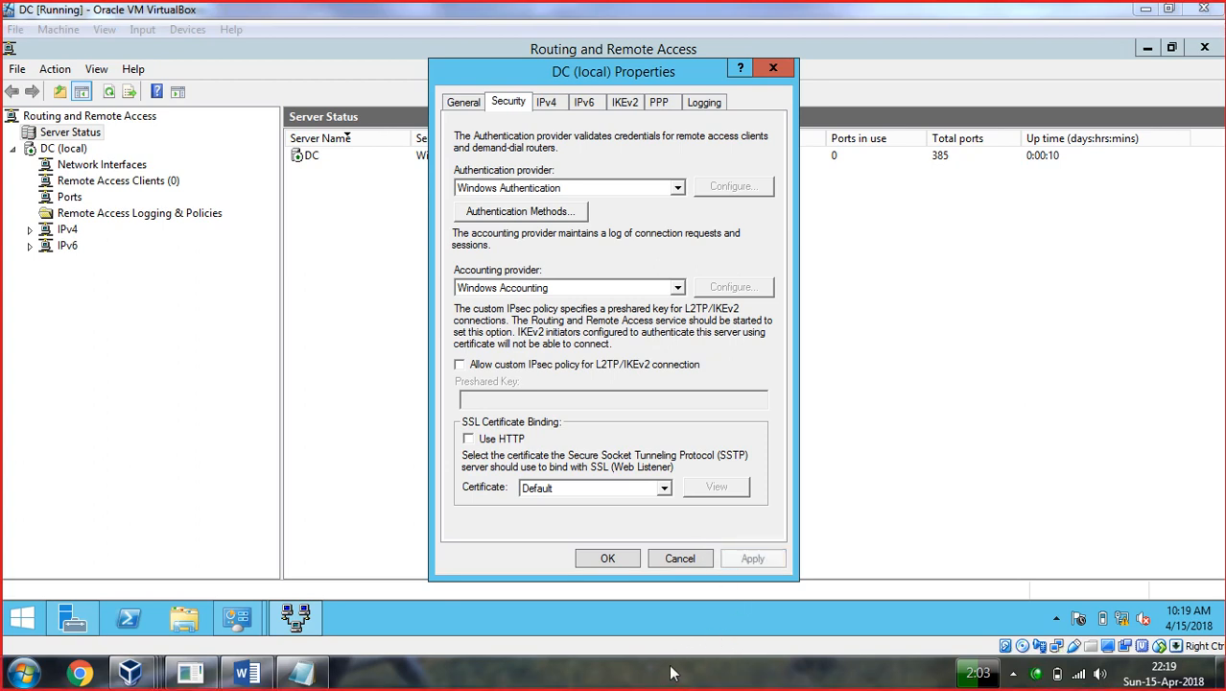
# Apply the DC (local) security properties, close the RRAS console, and switch to the Windows 7 VM.
pyautogui.press('Tab')
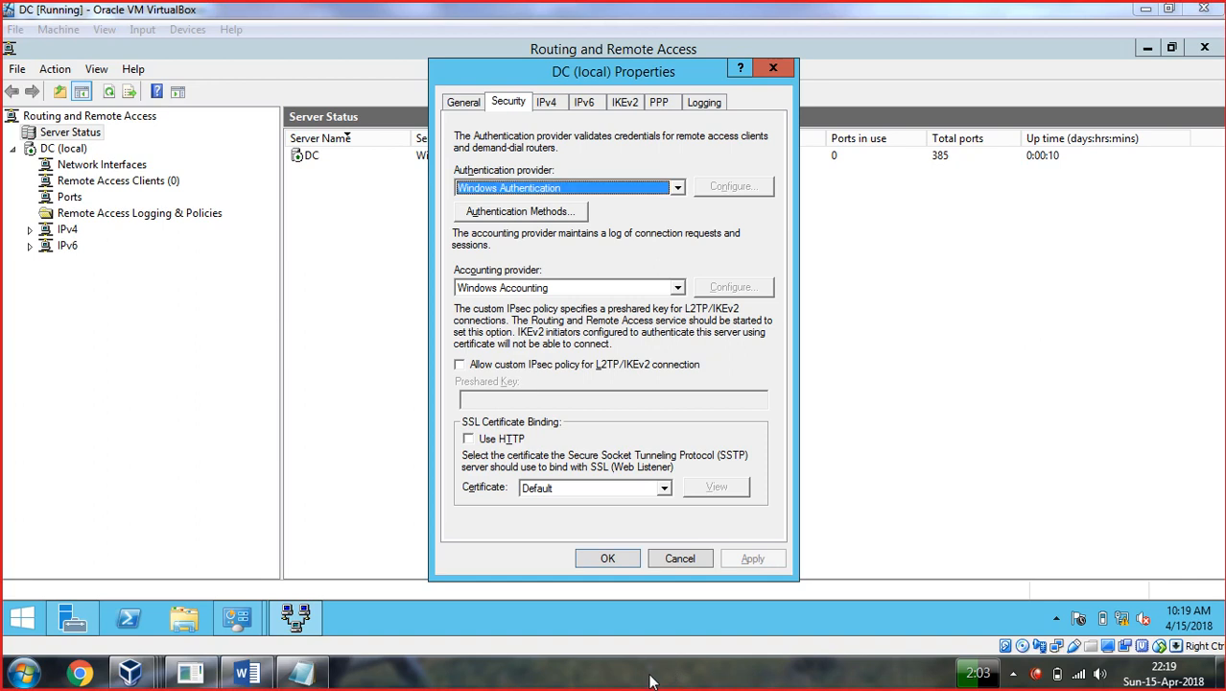
pyautogui.click(620, 558)
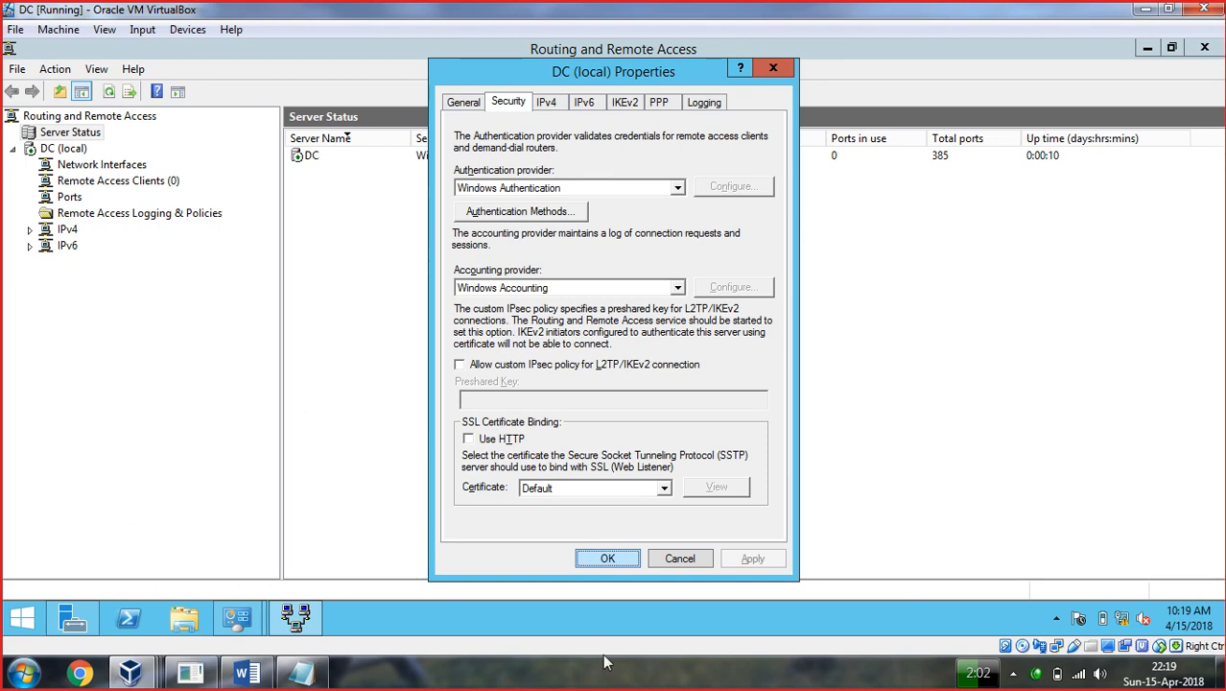
pyautogui.click(643, 684)
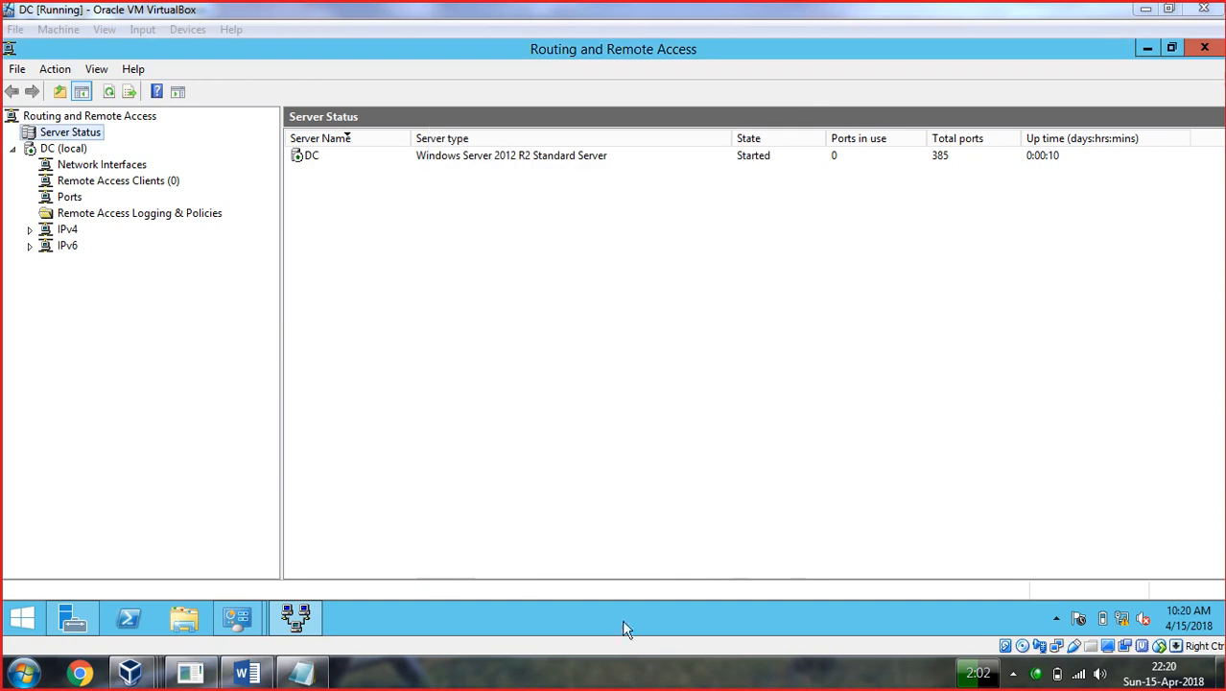
pyautogui.click(1205, 48)
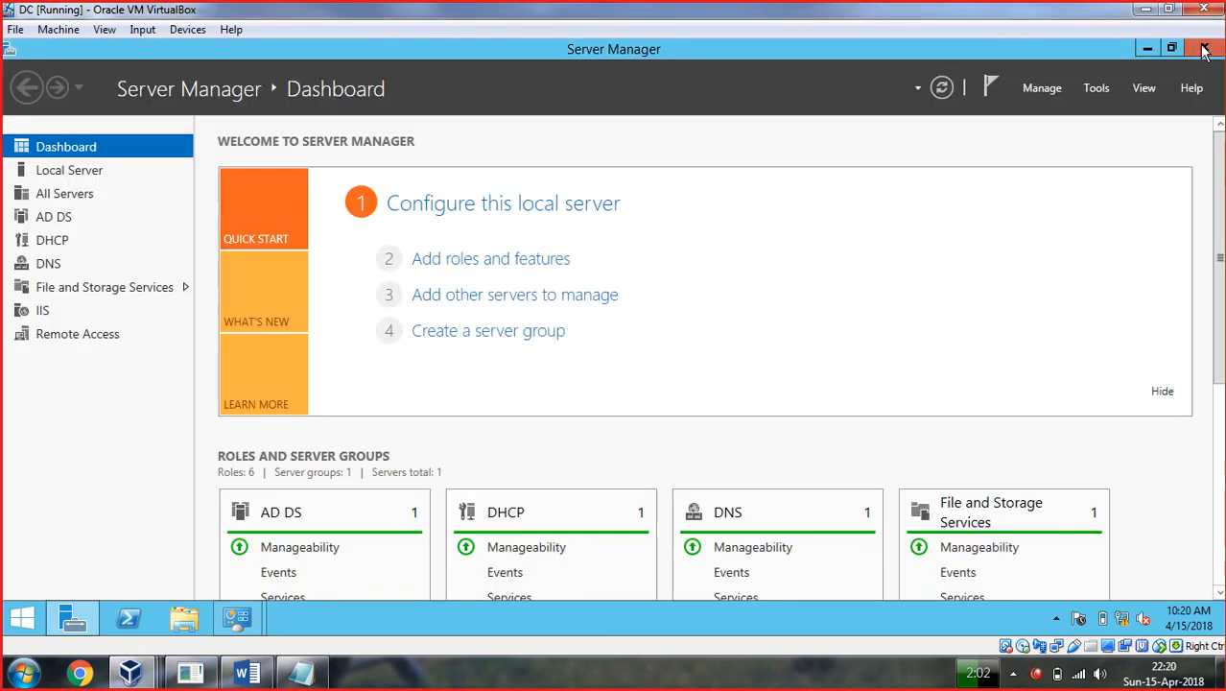
pyautogui.click(143, 675)
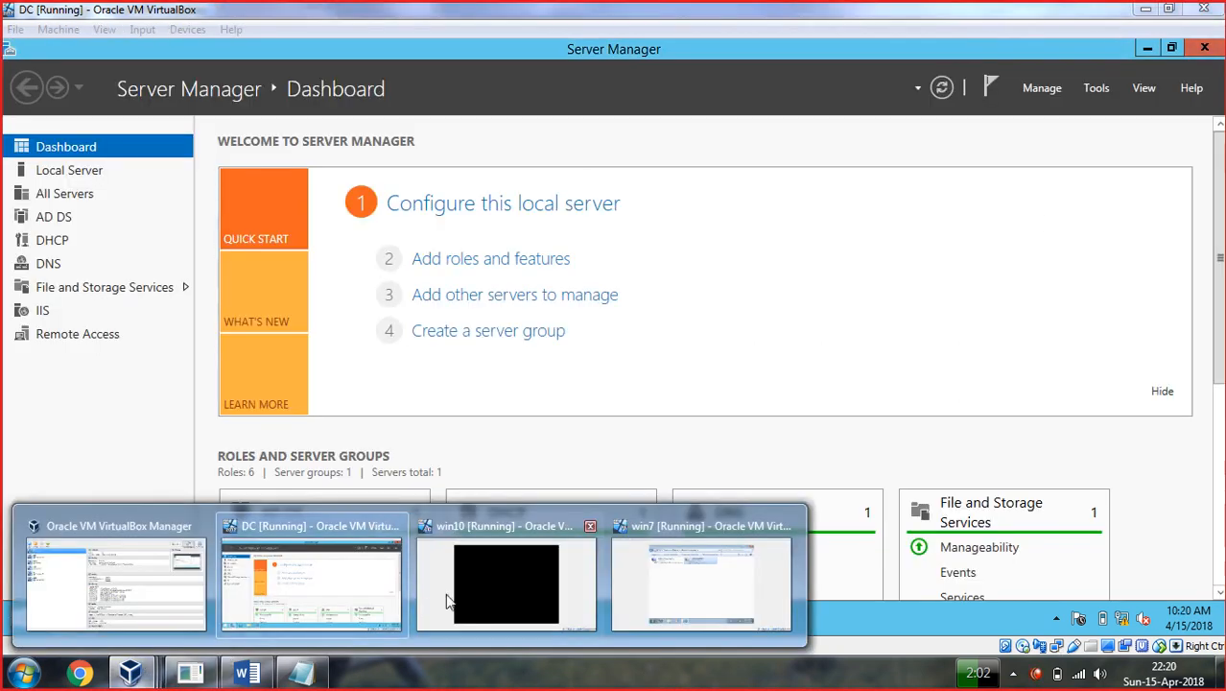
pyautogui.click(646, 580)
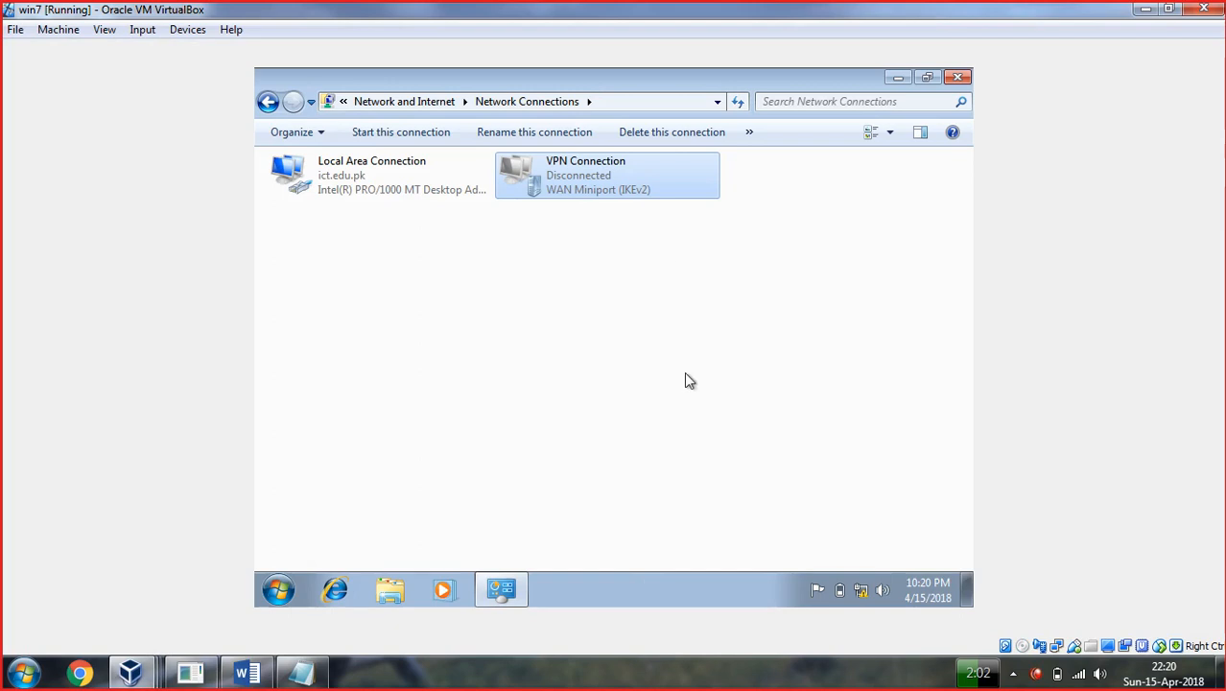
# Connect the Windows 7 VPN Connection using the account password and confirm it shows Connected.
pyautogui.click(612, 165)
pyautogui.click(860, 589)
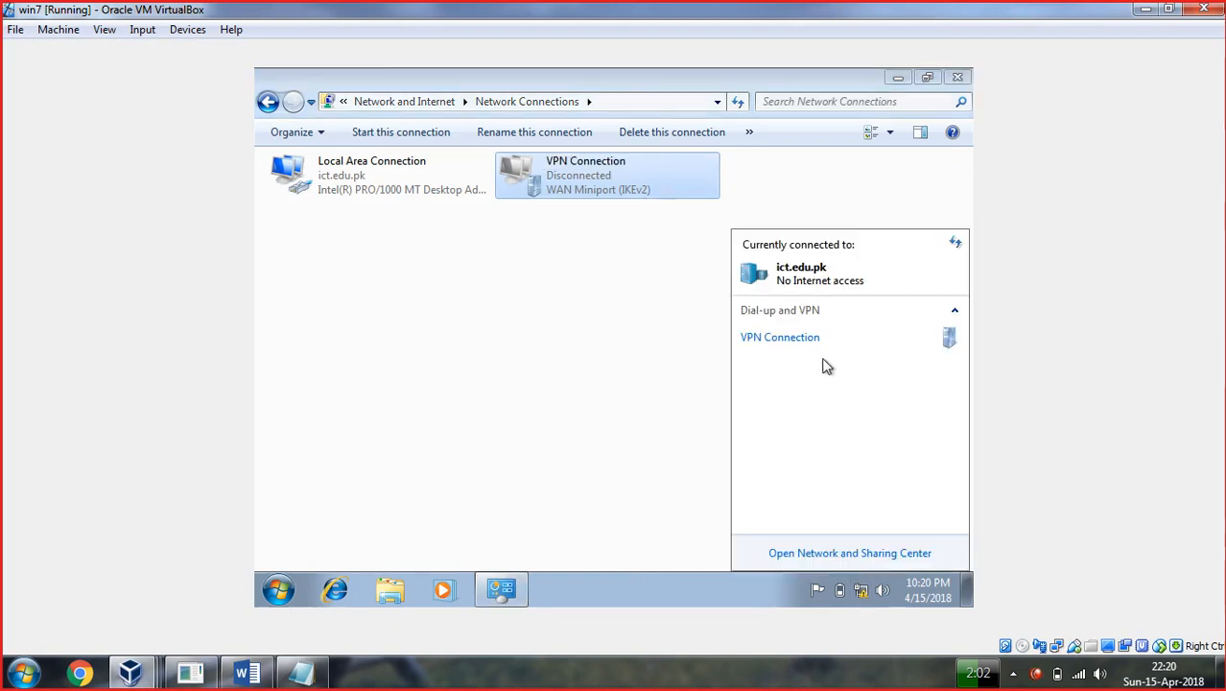
pyautogui.click(845, 353)
pyautogui.click(912, 366)
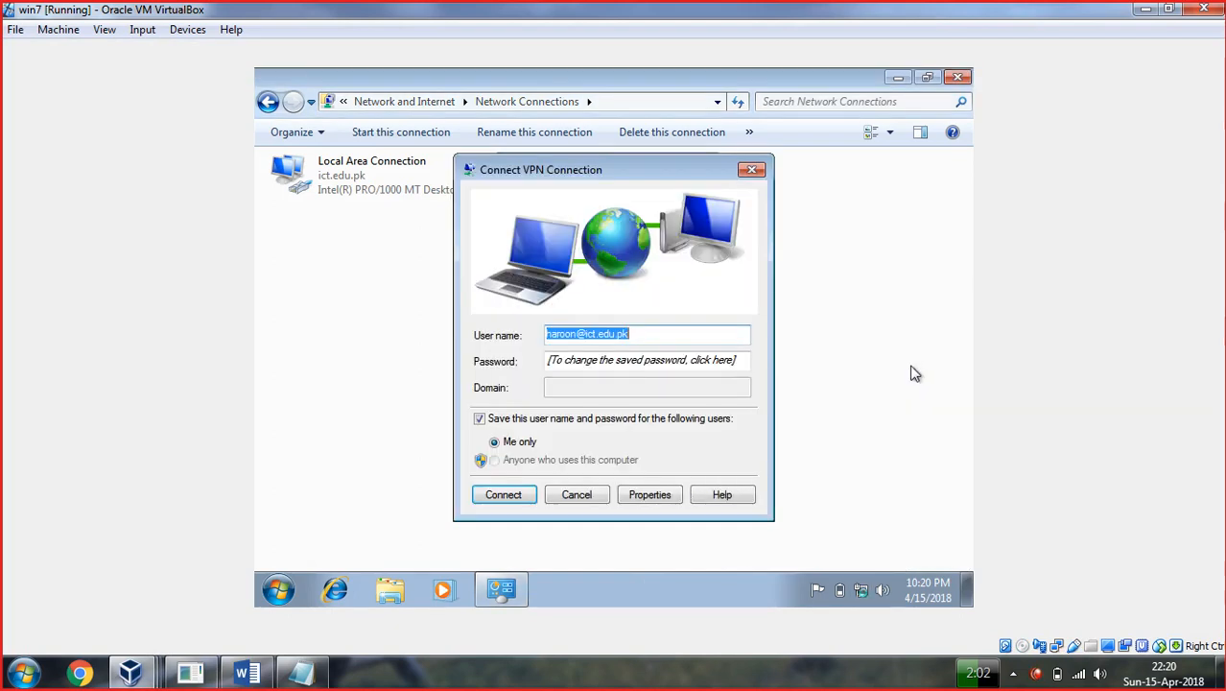
pyautogui.press('Tab')
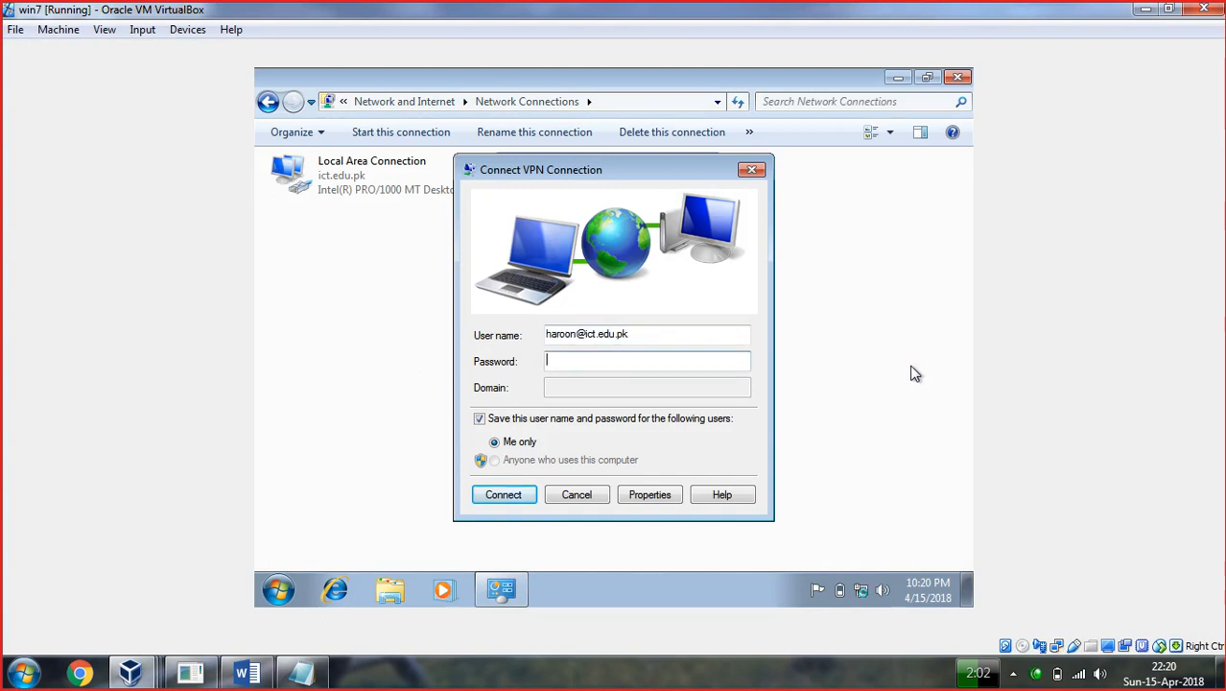
pyautogui.press('Escape')
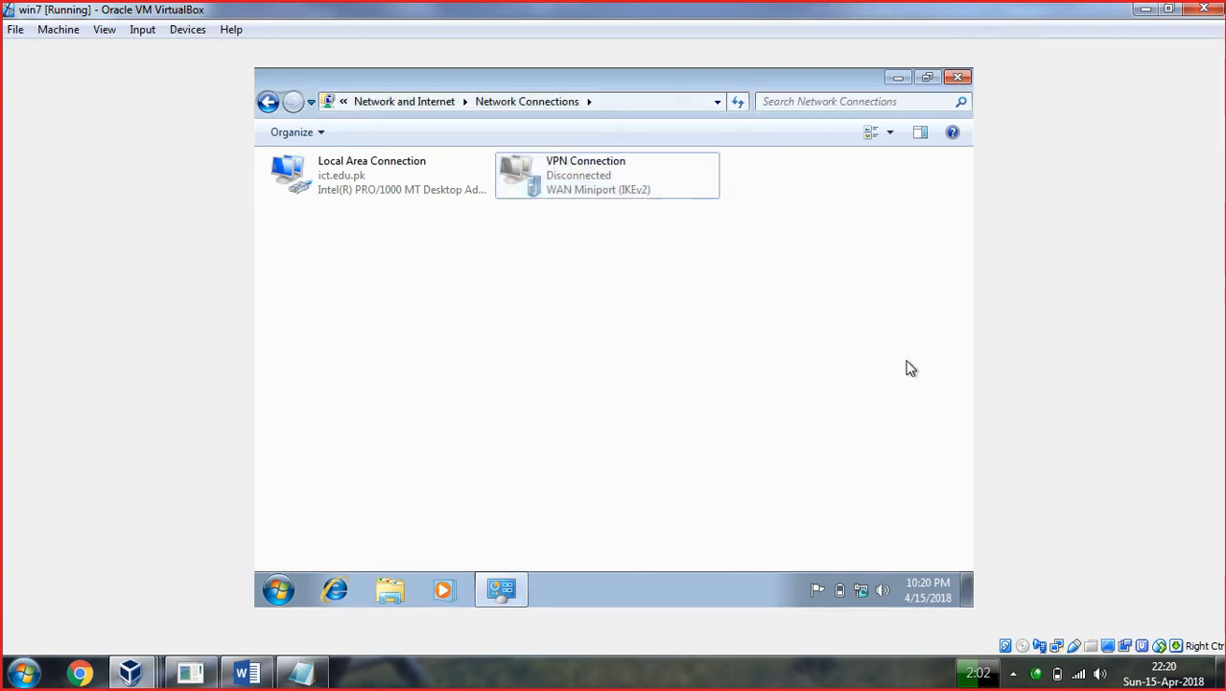
pyautogui.click(865, 591)
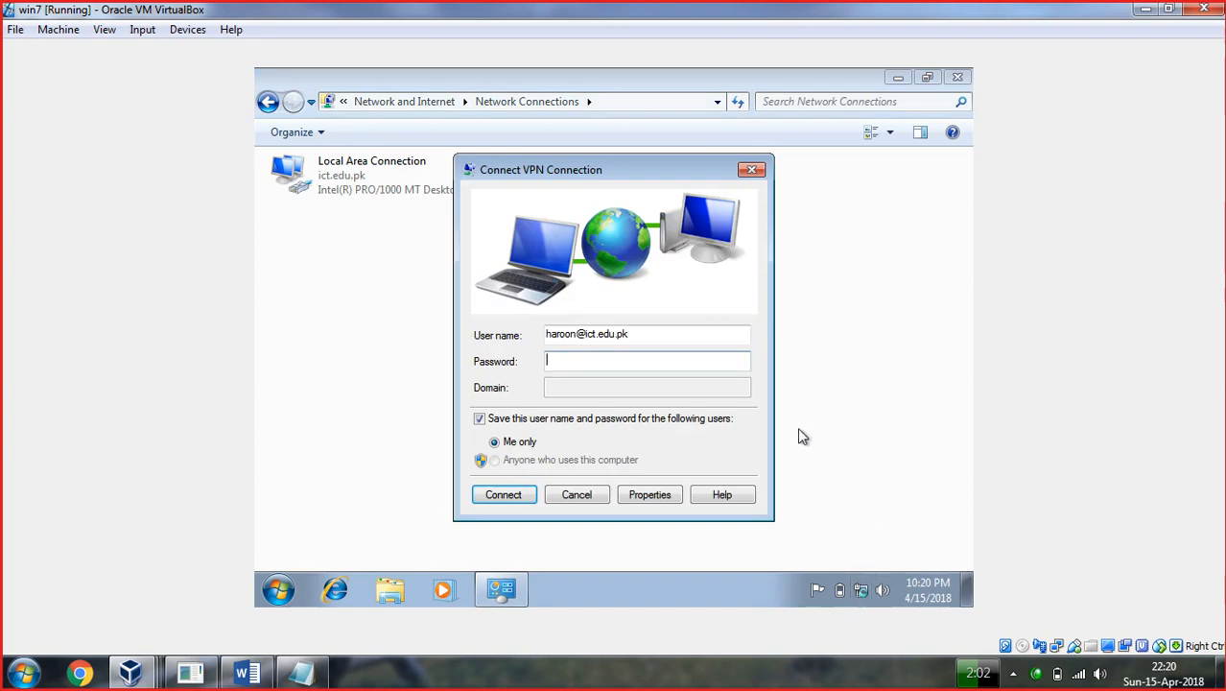
pyautogui.write('****')
pyautogui.press('Return')
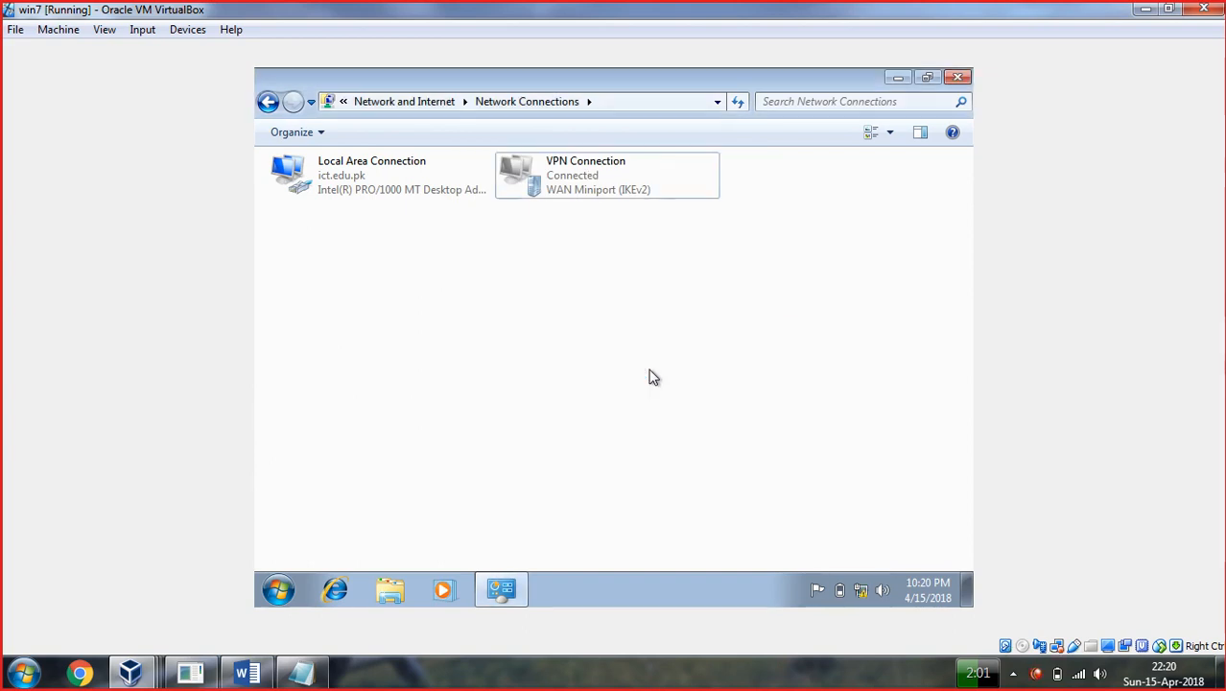
pyautogui.click(865, 587)
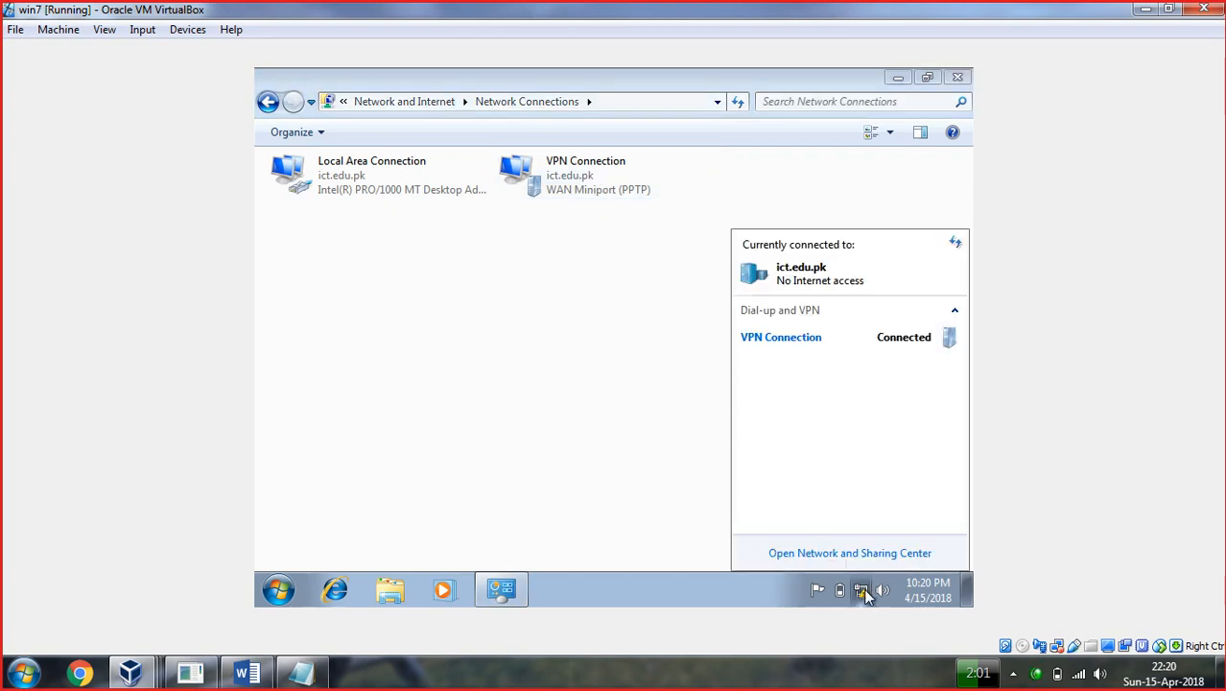
# Check the VPN Connection status details for IPv4 address 192.168.1.151 and DNS 192.168.1.12.
pyautogui.click(643, 335)
pyautogui.rightClick(569, 190)
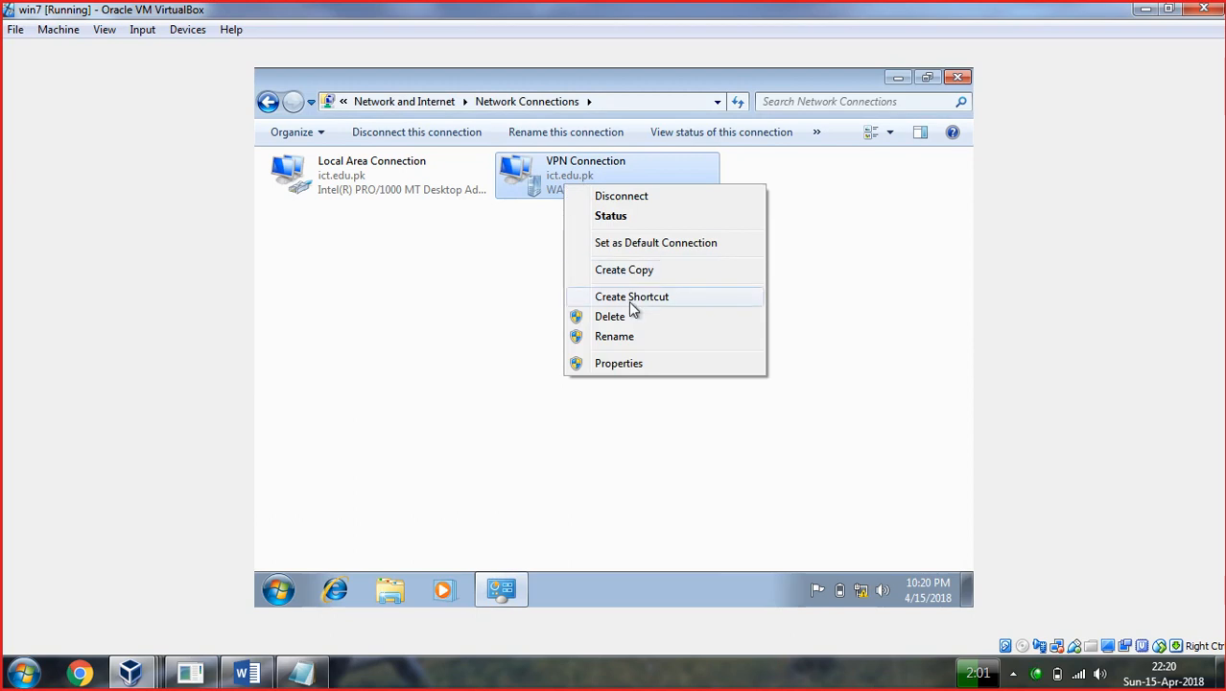
pyautogui.click(611, 219)
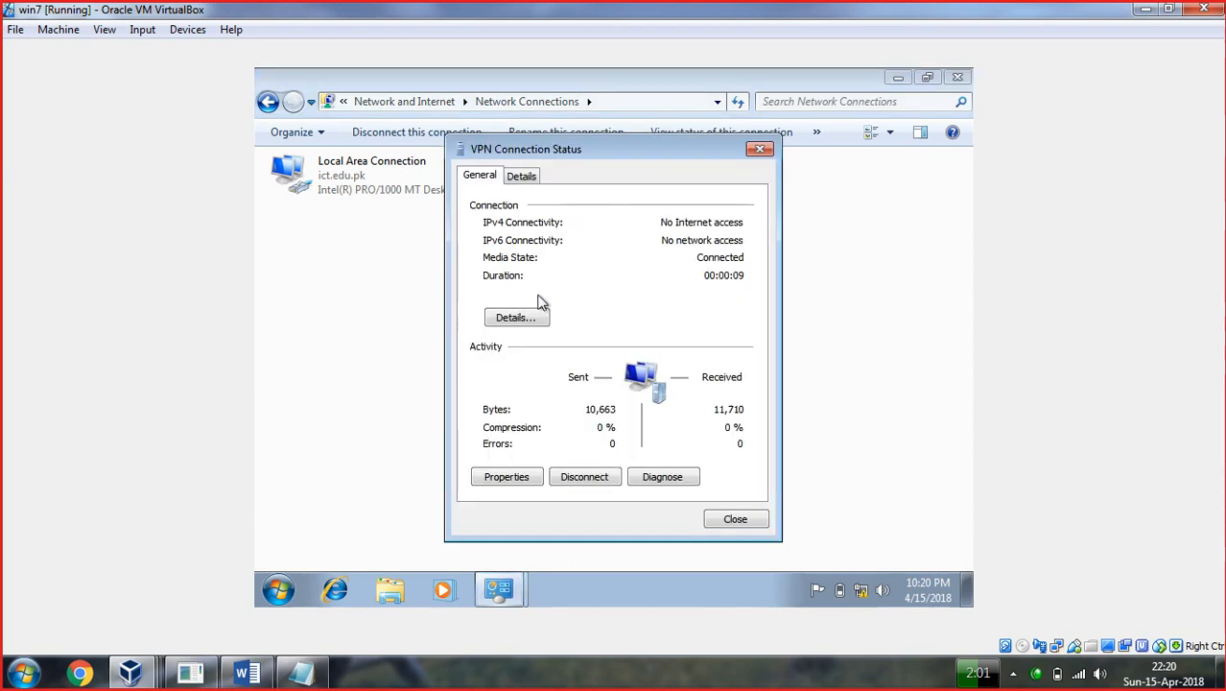
pyautogui.click(536, 316)
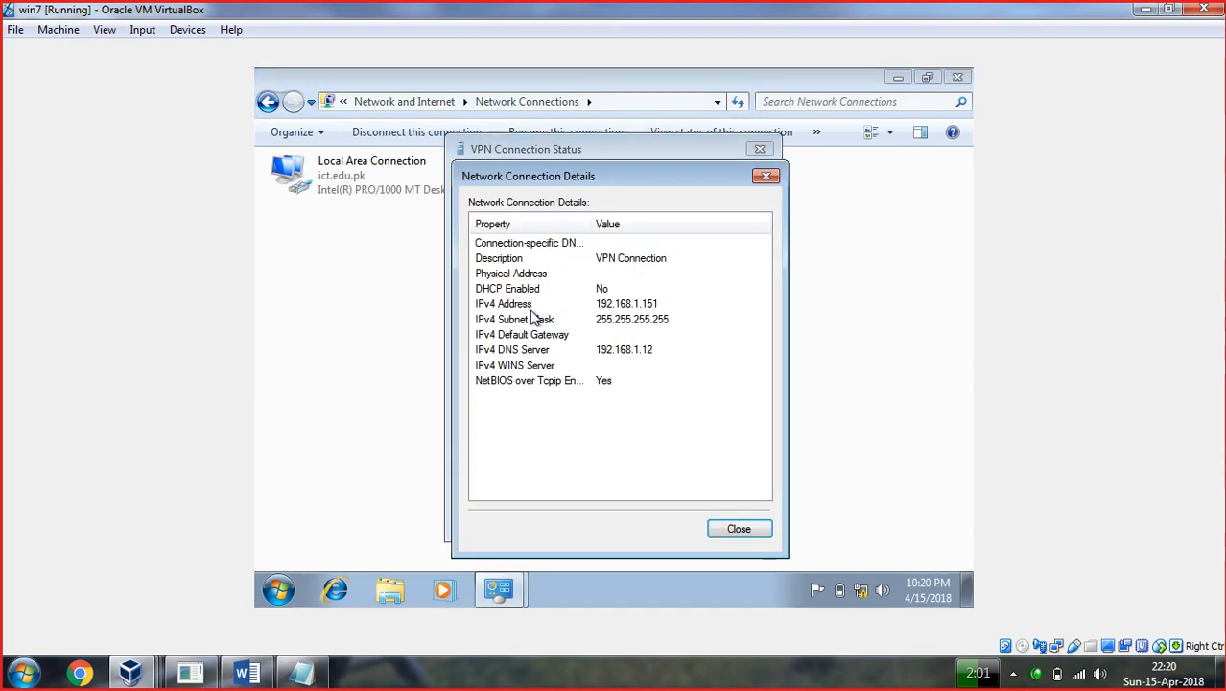
pyautogui.click(626, 307)
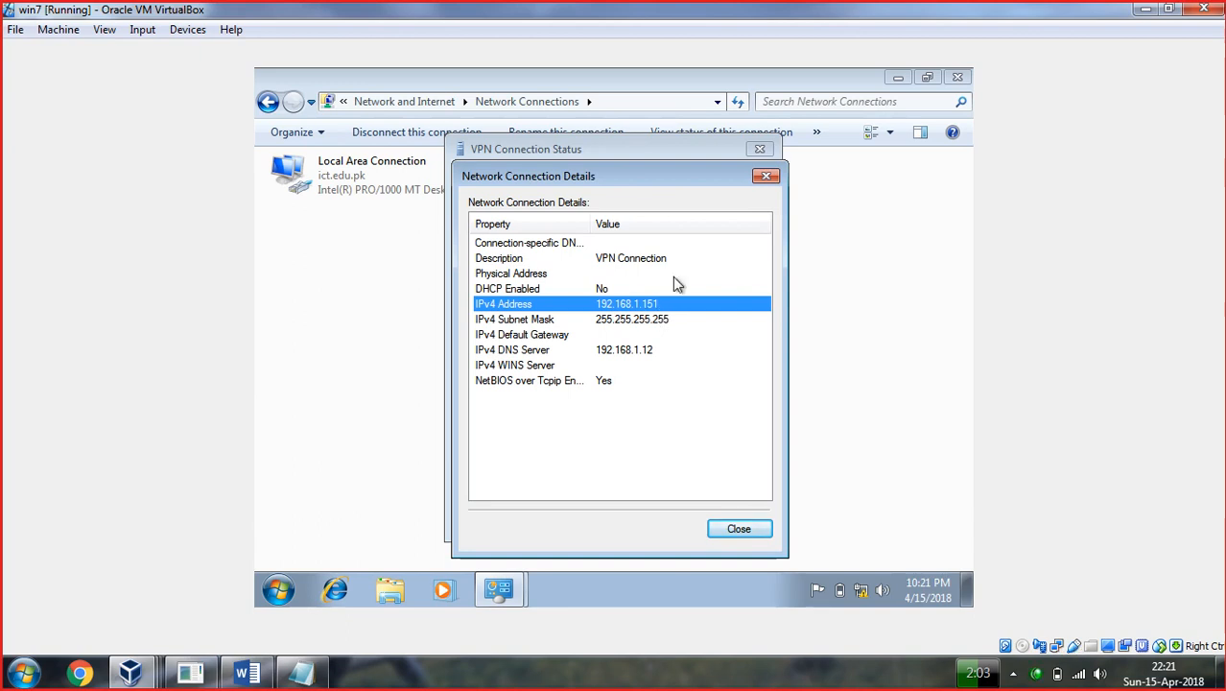
pyautogui.click(765, 177)
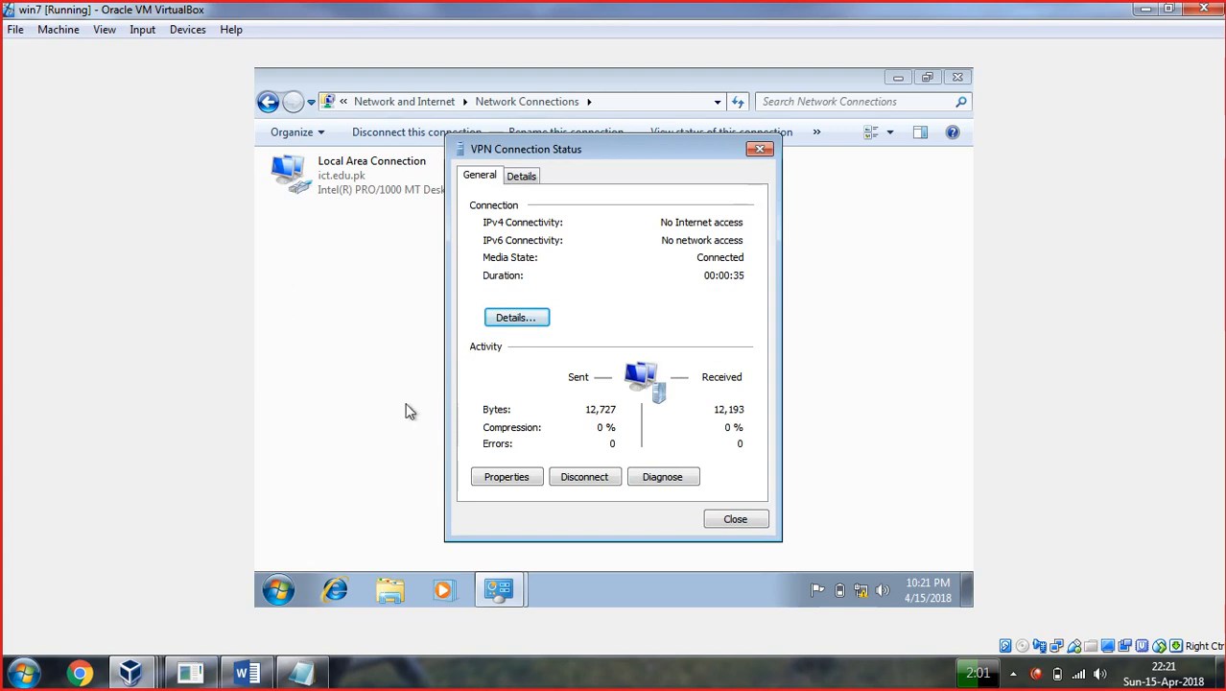
# Open \\192.168.1.12 from Run, browse sysvol to ict.edu.pk, go back, and minimize Explorer.
pyautogui.press('super+r')
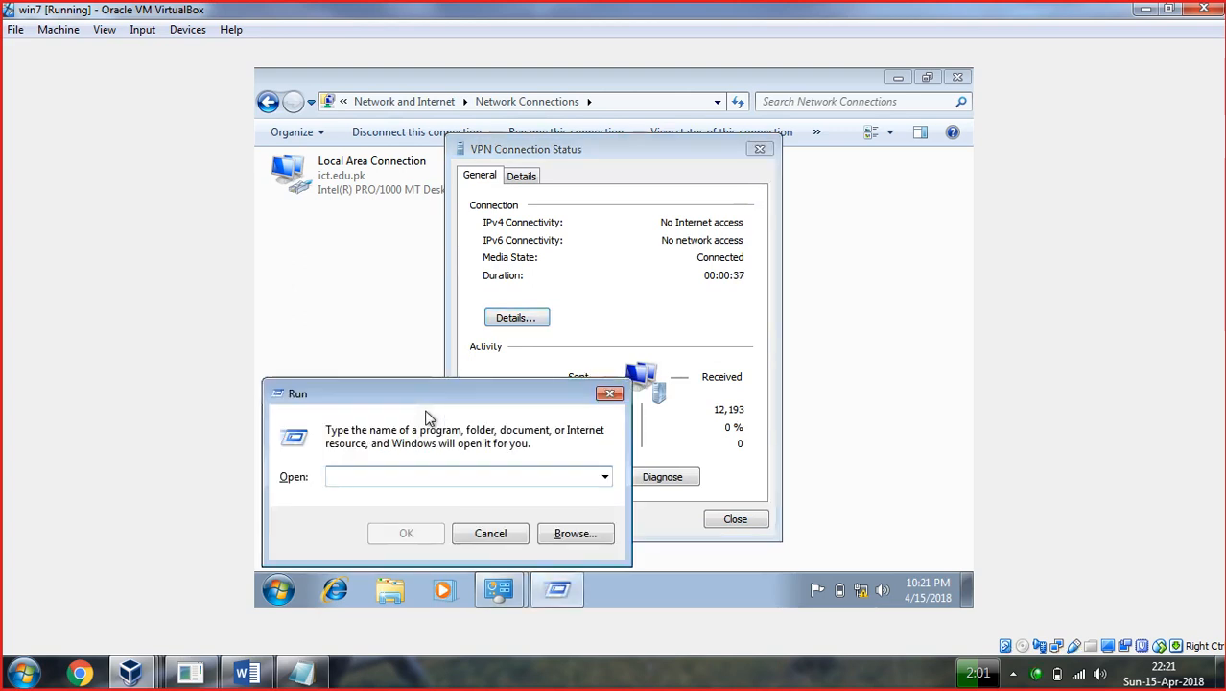
pyautogui.write('\\\\192.1687')
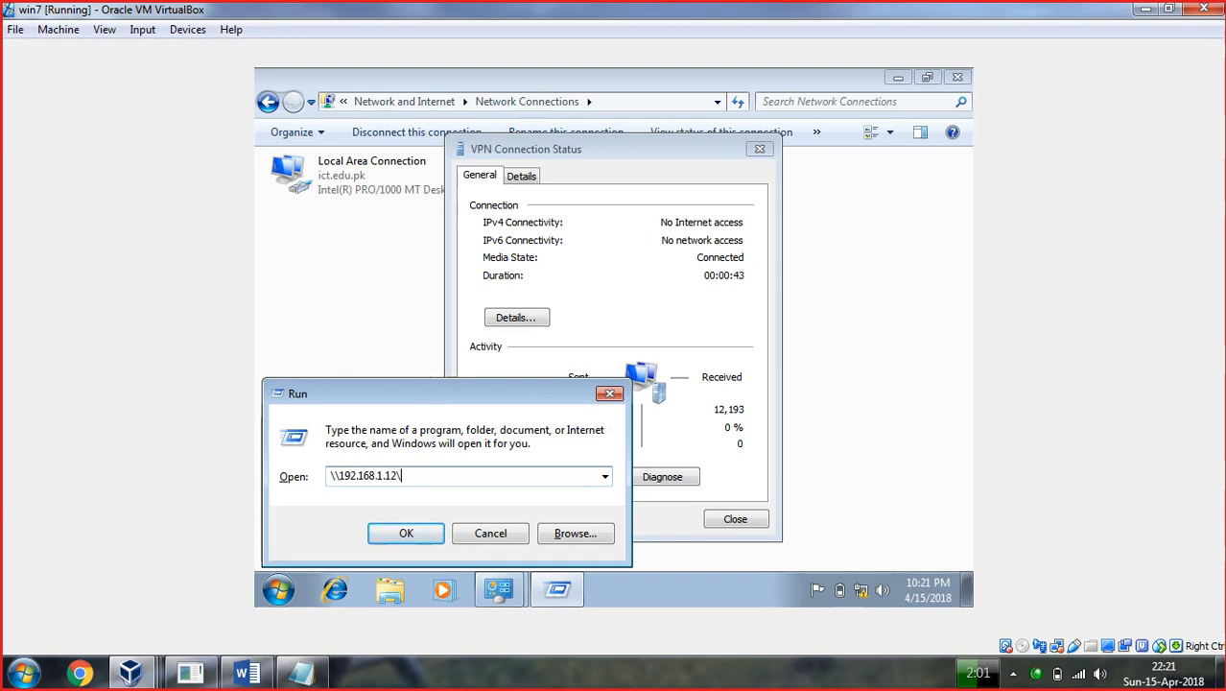
pyautogui.press('Return')
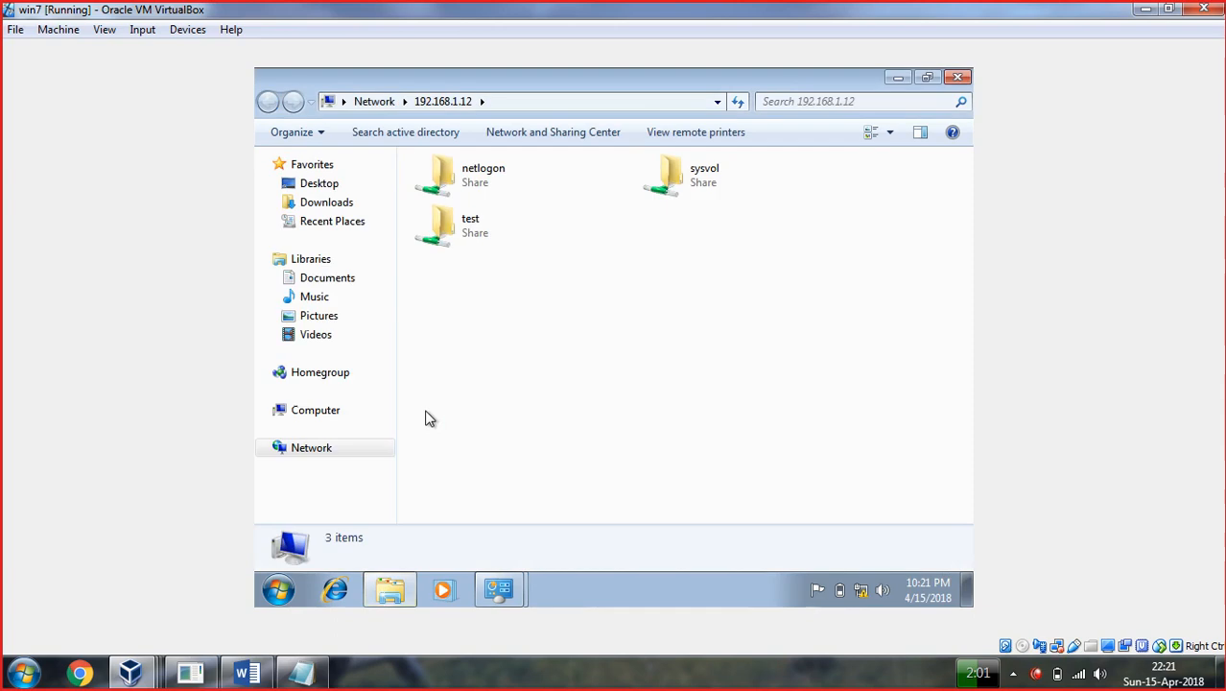
pyautogui.doubleClick(678, 192)
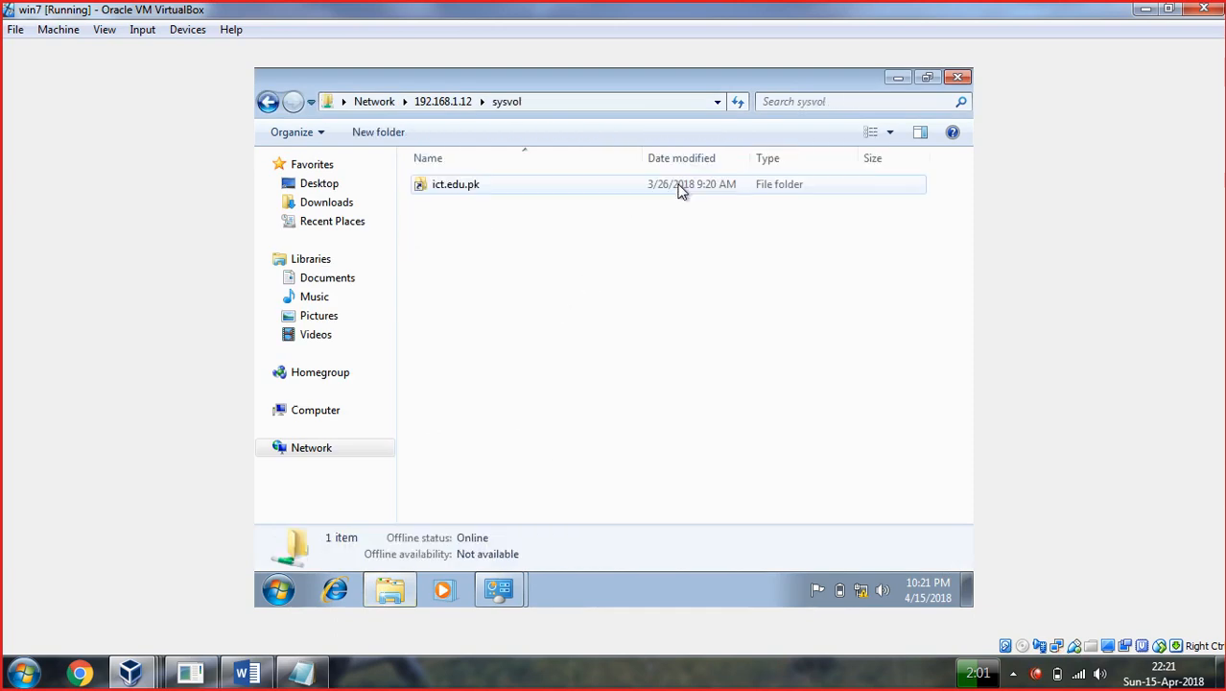
pyautogui.doubleClick(445, 188)
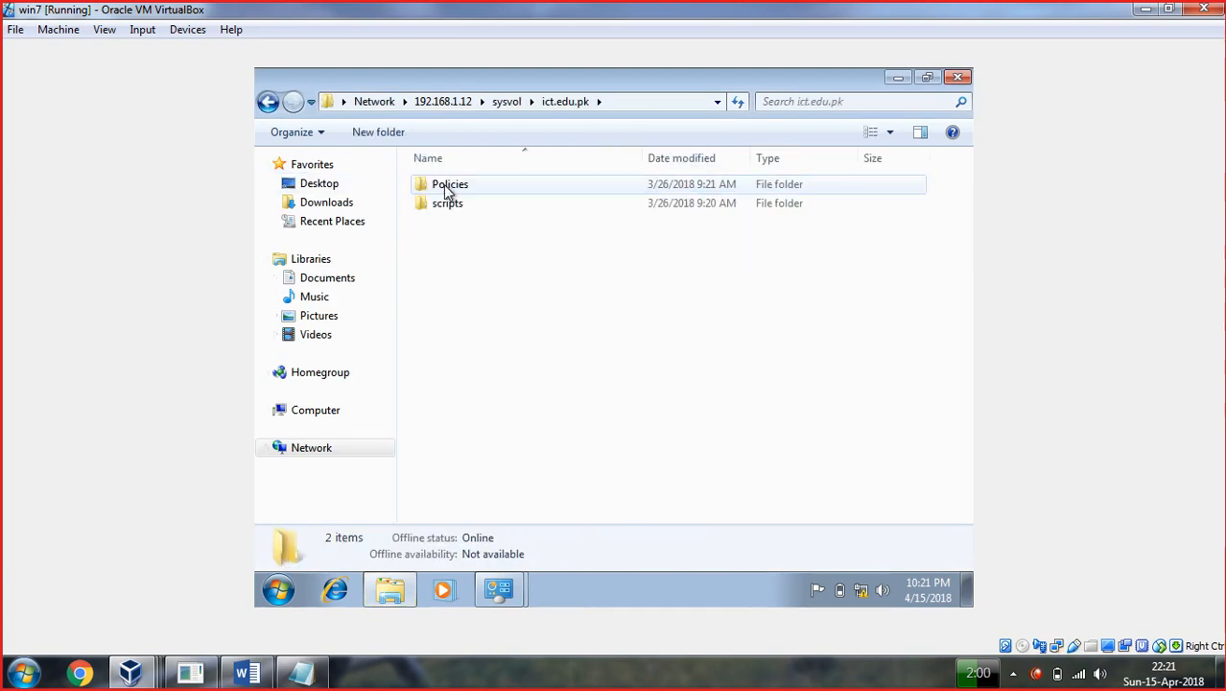
pyautogui.click(271, 105)
pyautogui.click(271, 105)
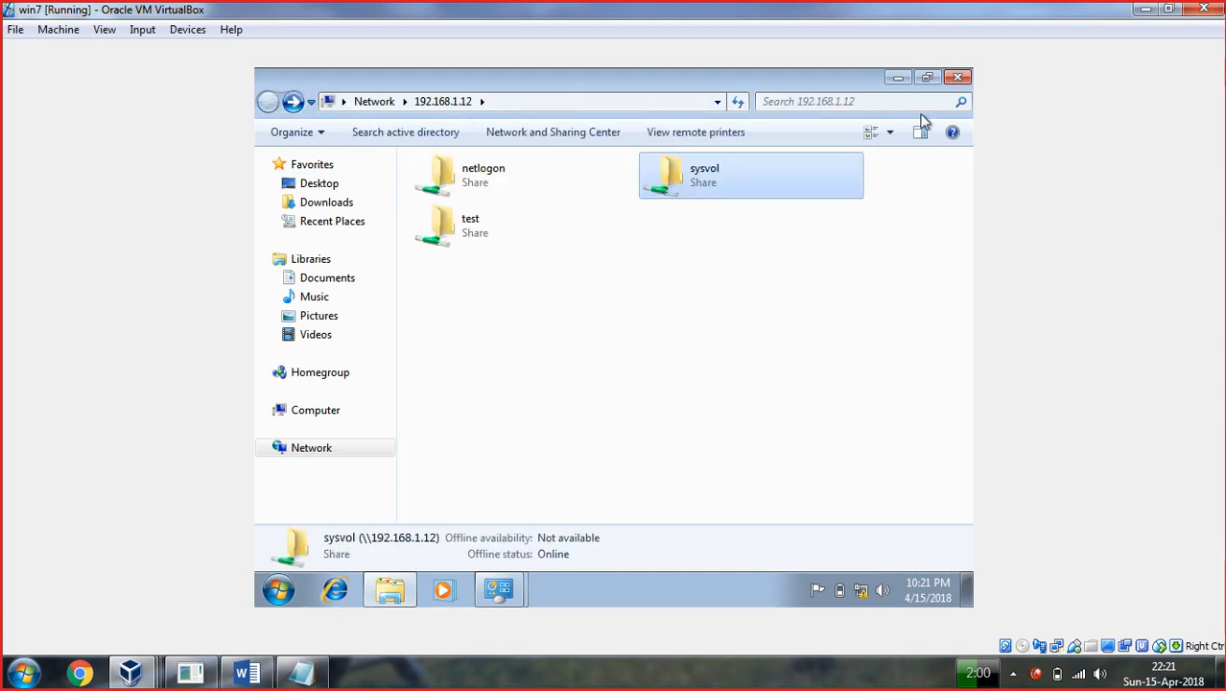
pyautogui.click(899, 79)
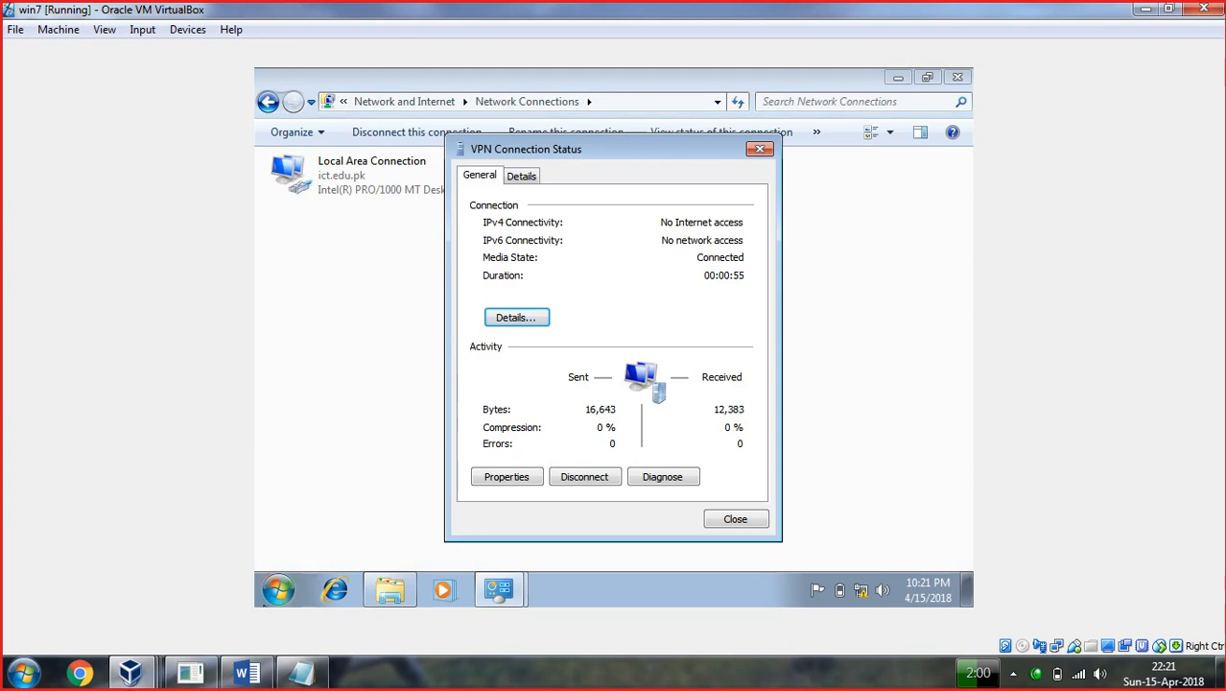
# Switch to the Windows 10 VM and sign in with the current account's password.
pyautogui.click(130, 672)
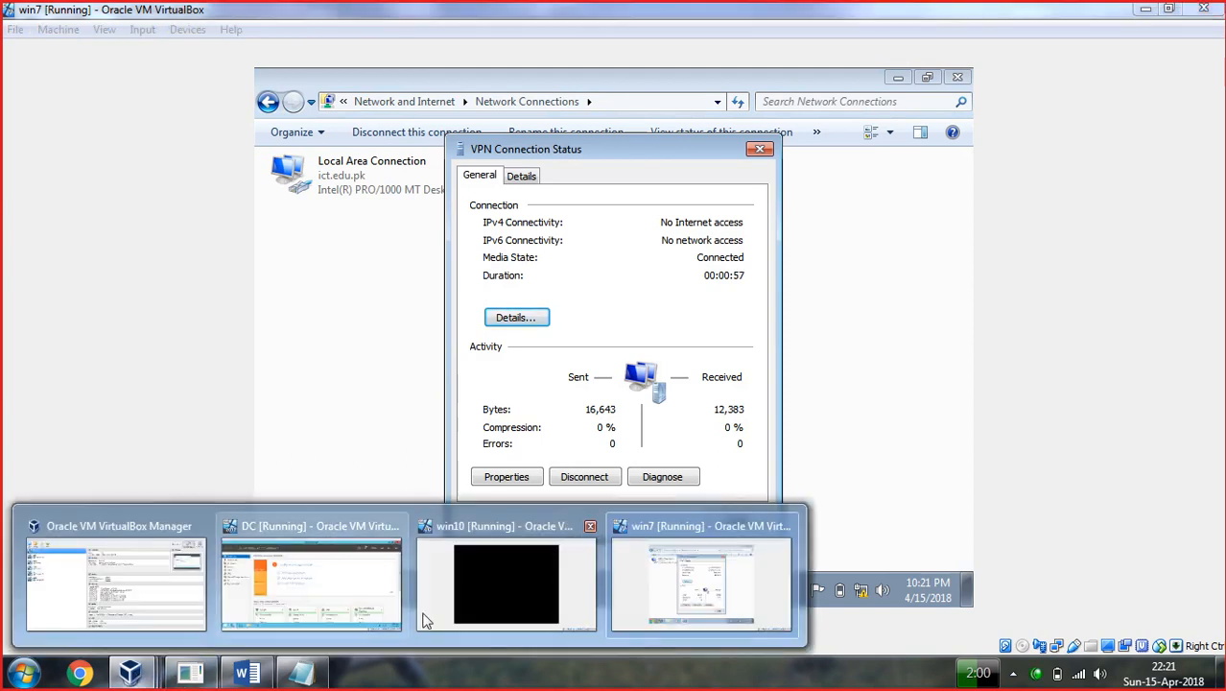
pyautogui.click(518, 595)
pyautogui.click(678, 381)
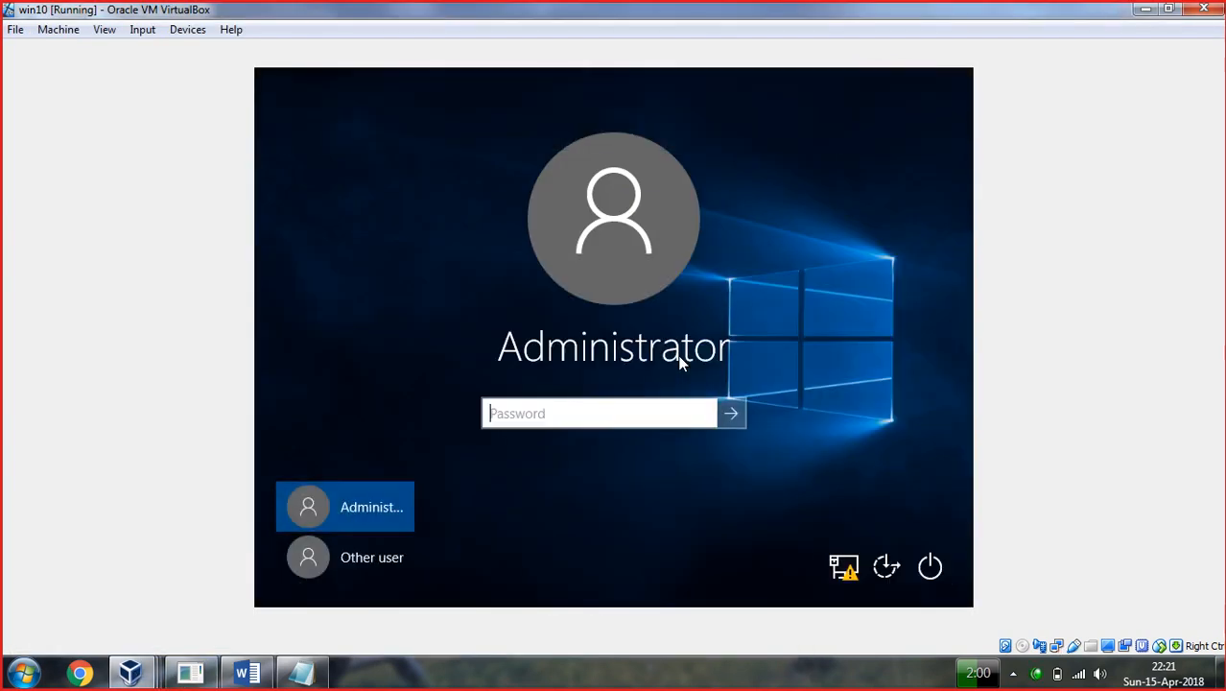
pyautogui.write('1')
pyautogui.press('Return')
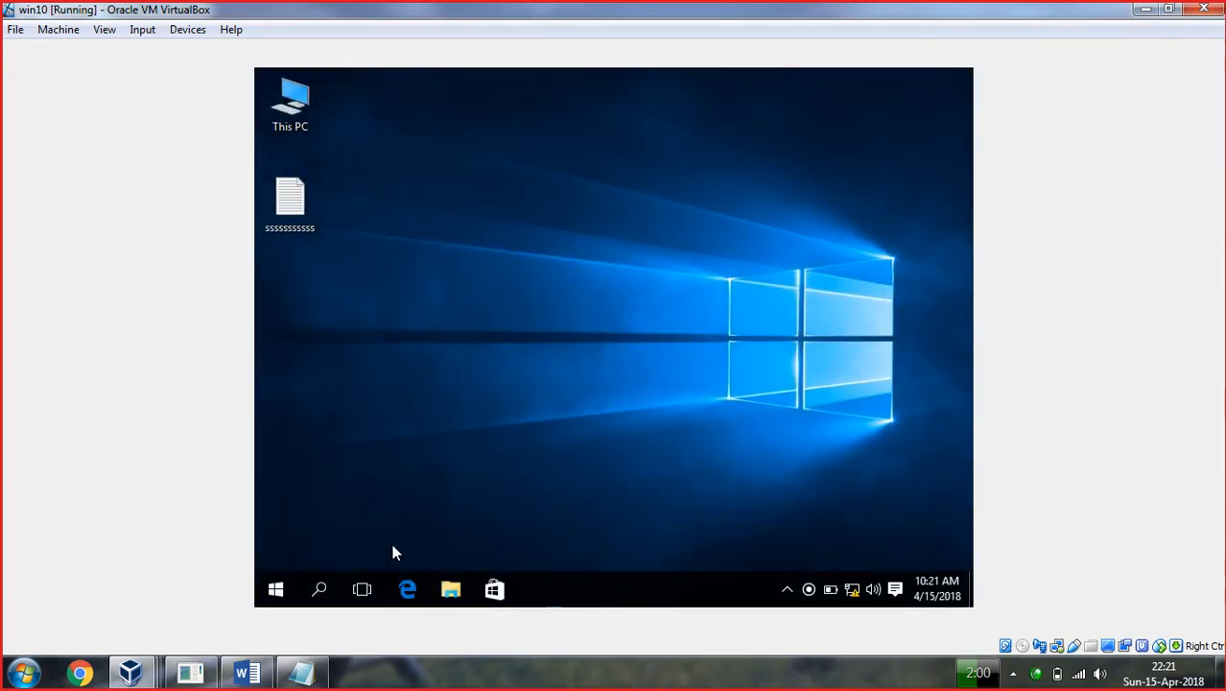
pyautogui.press('super+r')
pyautogui.press('Return')
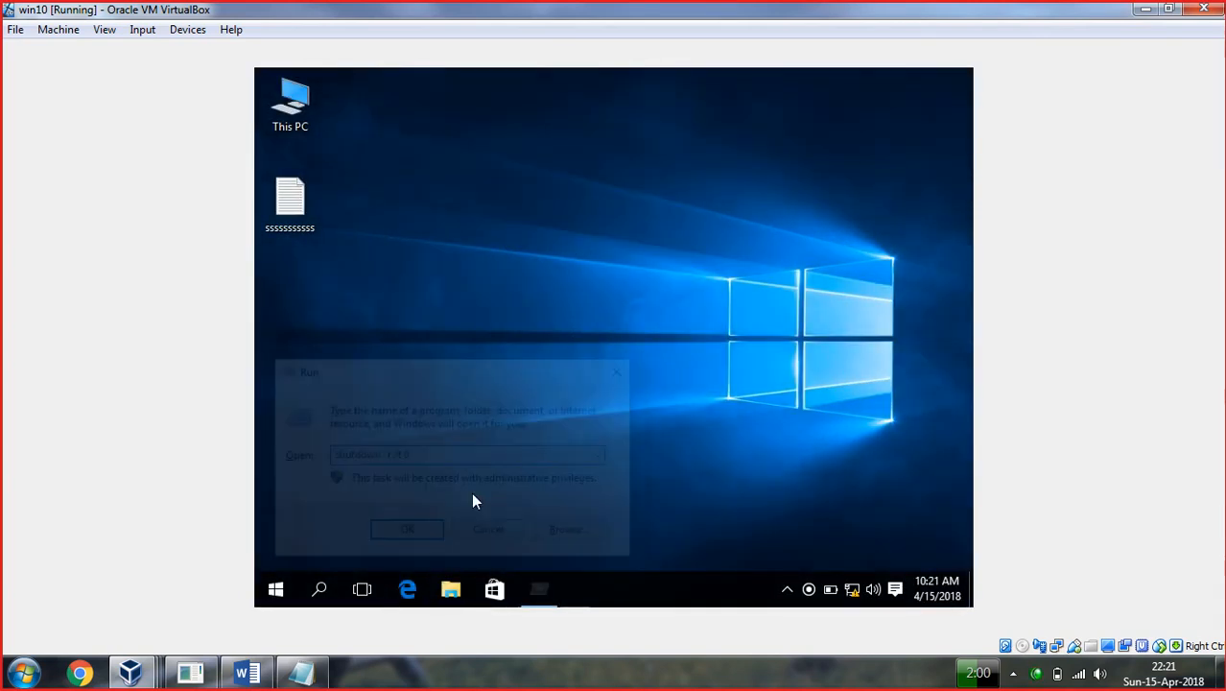
# Restart Windows 10 from Start > Power and dismiss the VirtualBox mouse notices.
pyautogui.click(276, 590)
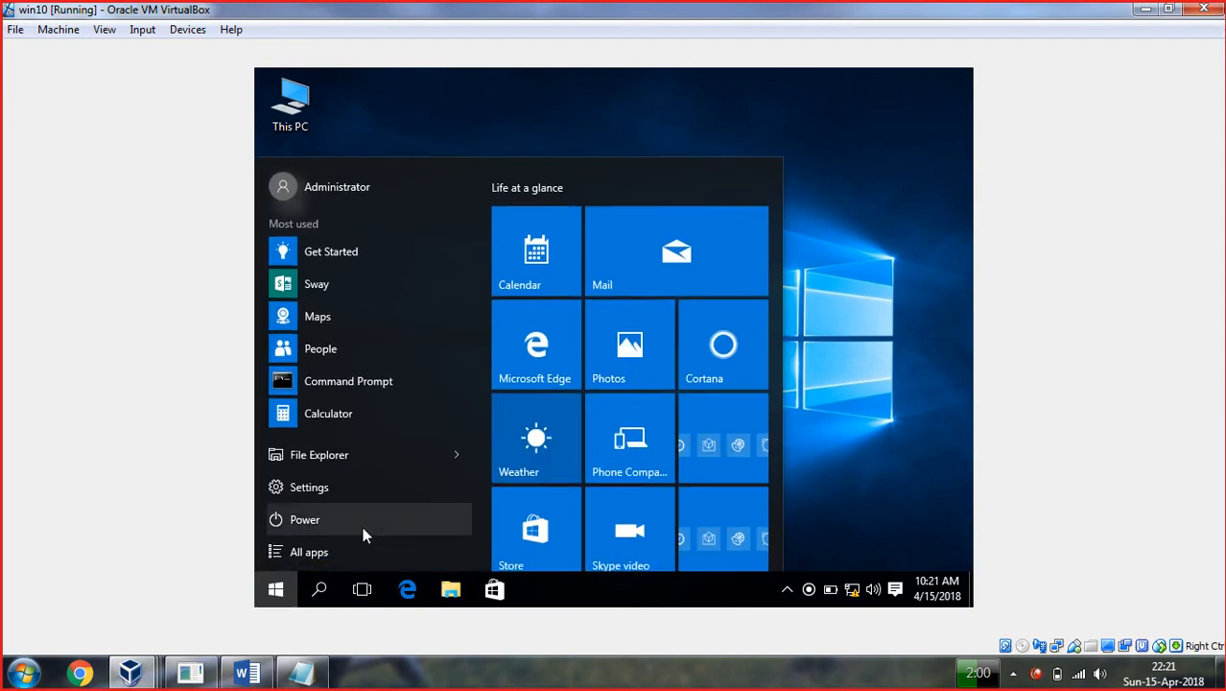
pyautogui.click(285, 518)
pyautogui.click(302, 479)
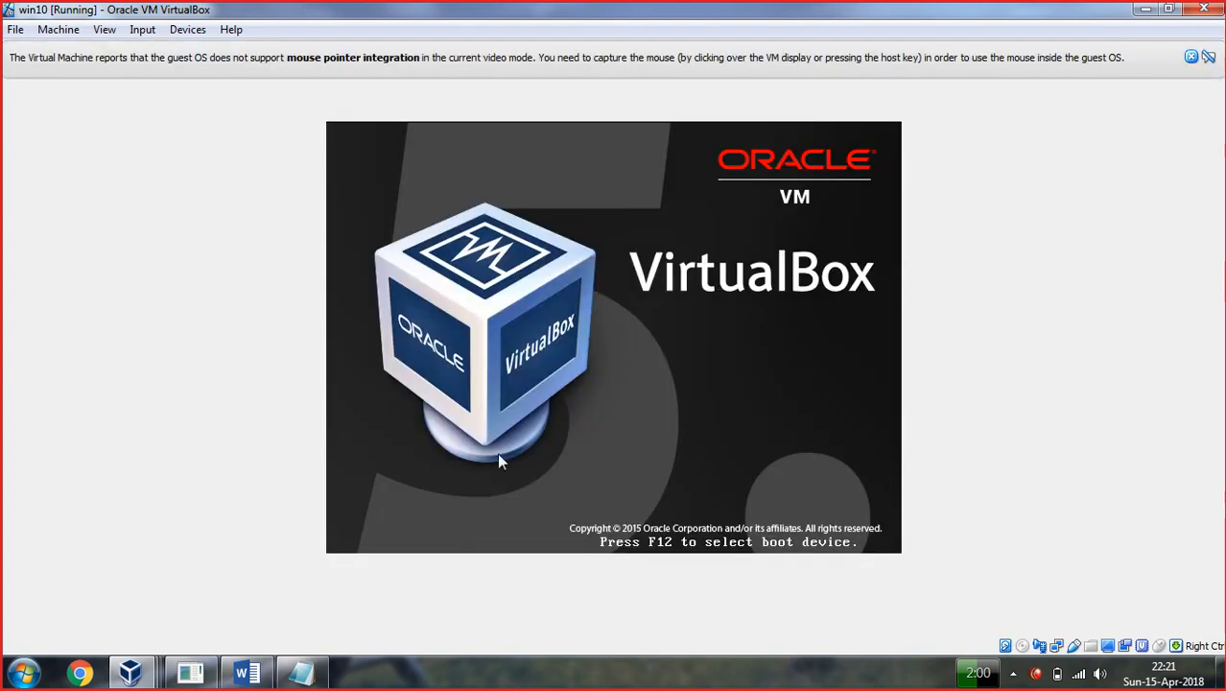
pyautogui.click(1192, 57)
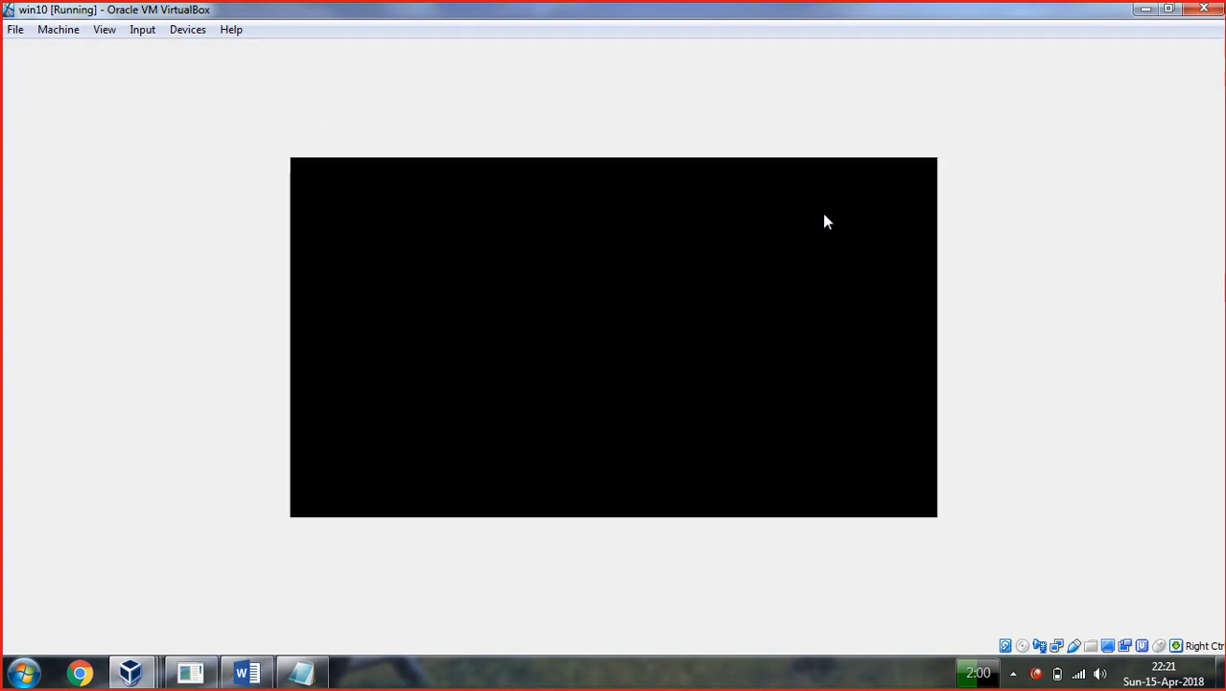
pyautogui.click(735, 290)
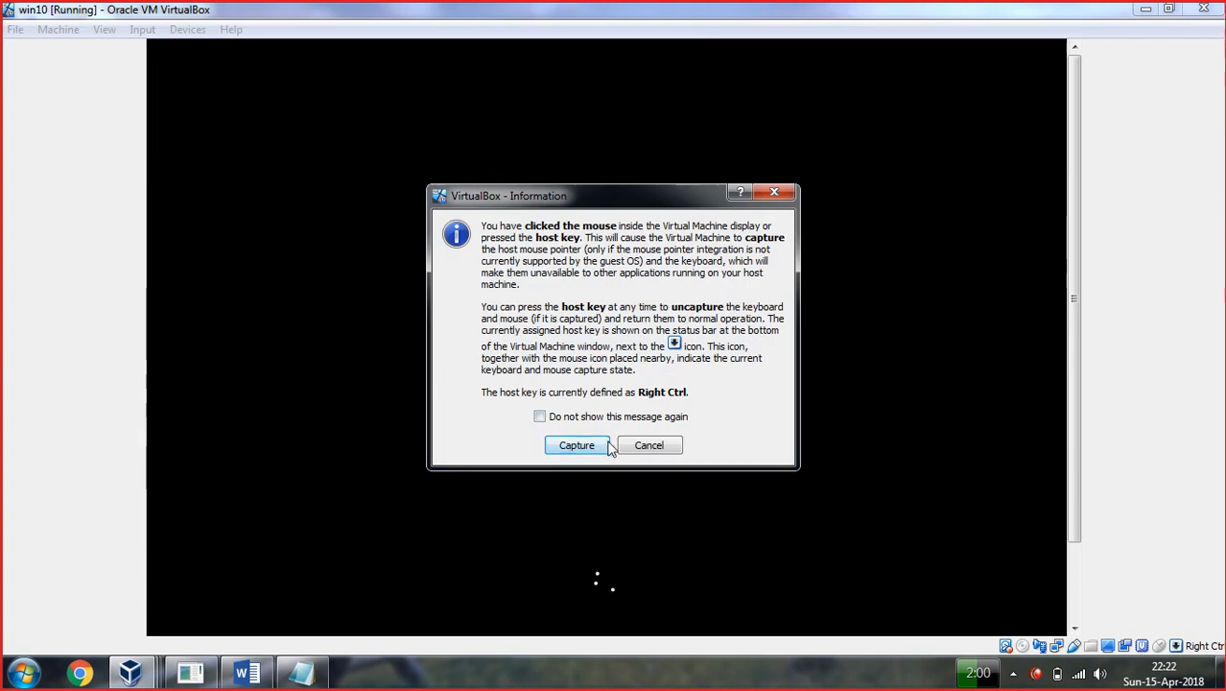
pyautogui.click(646, 447)
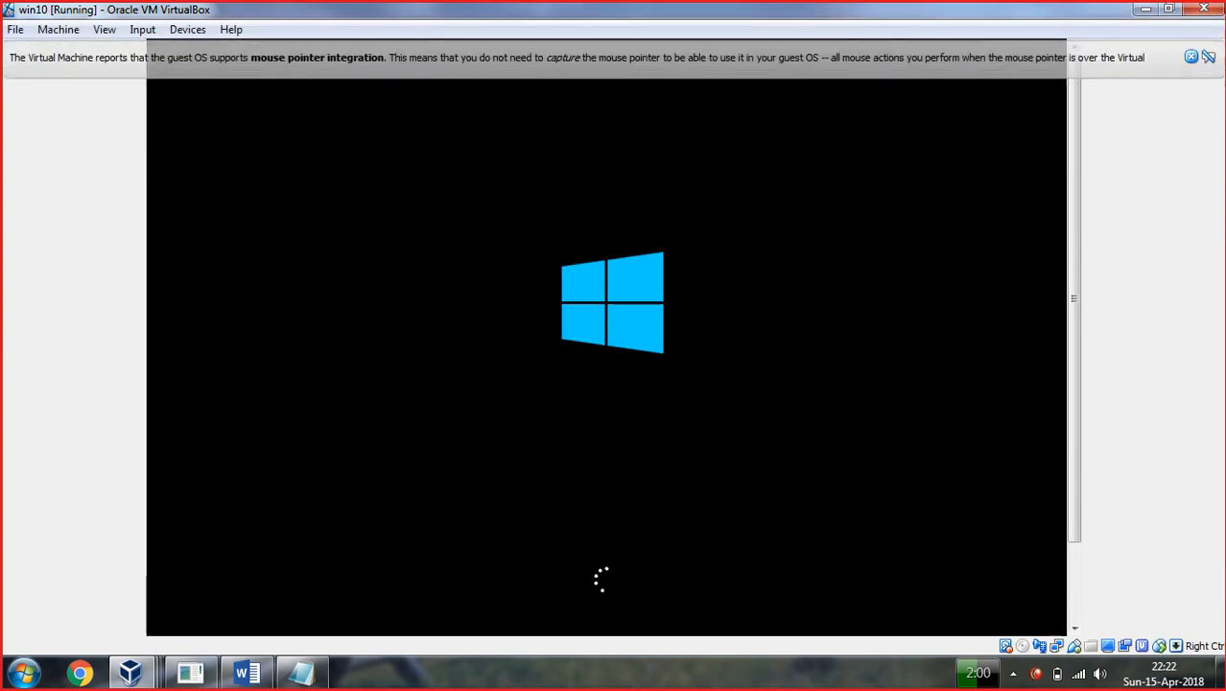
pyautogui.click(1192, 57)
pyautogui.click(758, 227)
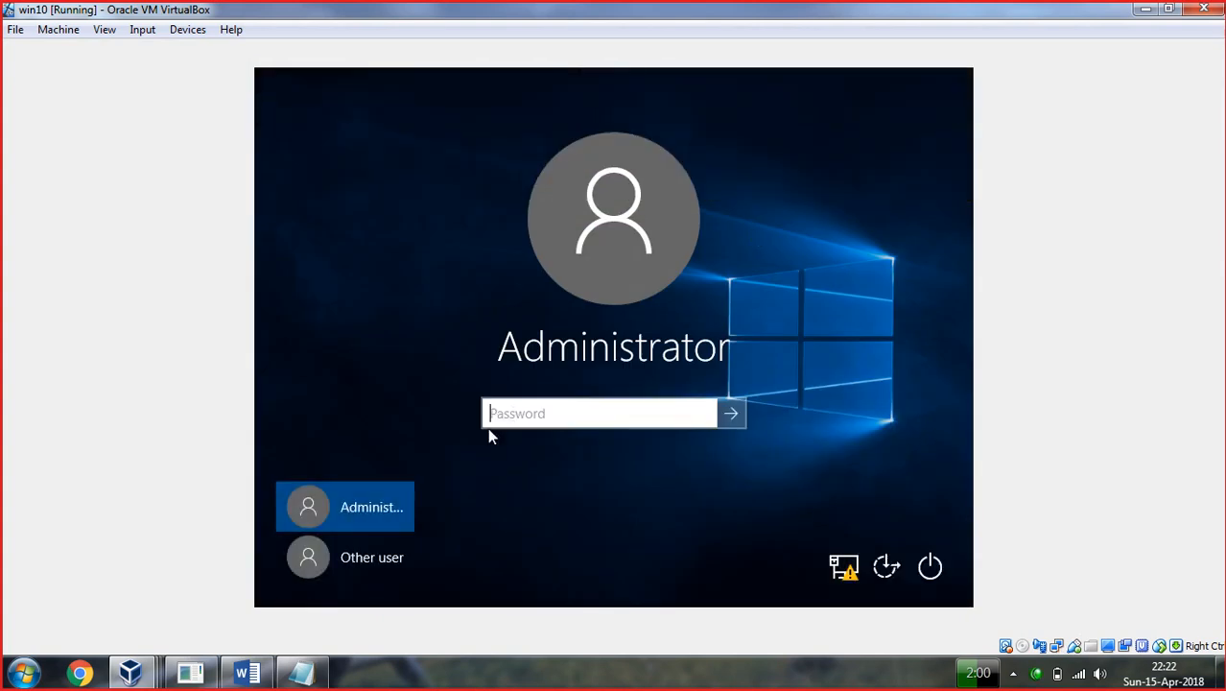
# Sign in as Other user with the domain user's name and password.
pyautogui.click(374, 559)
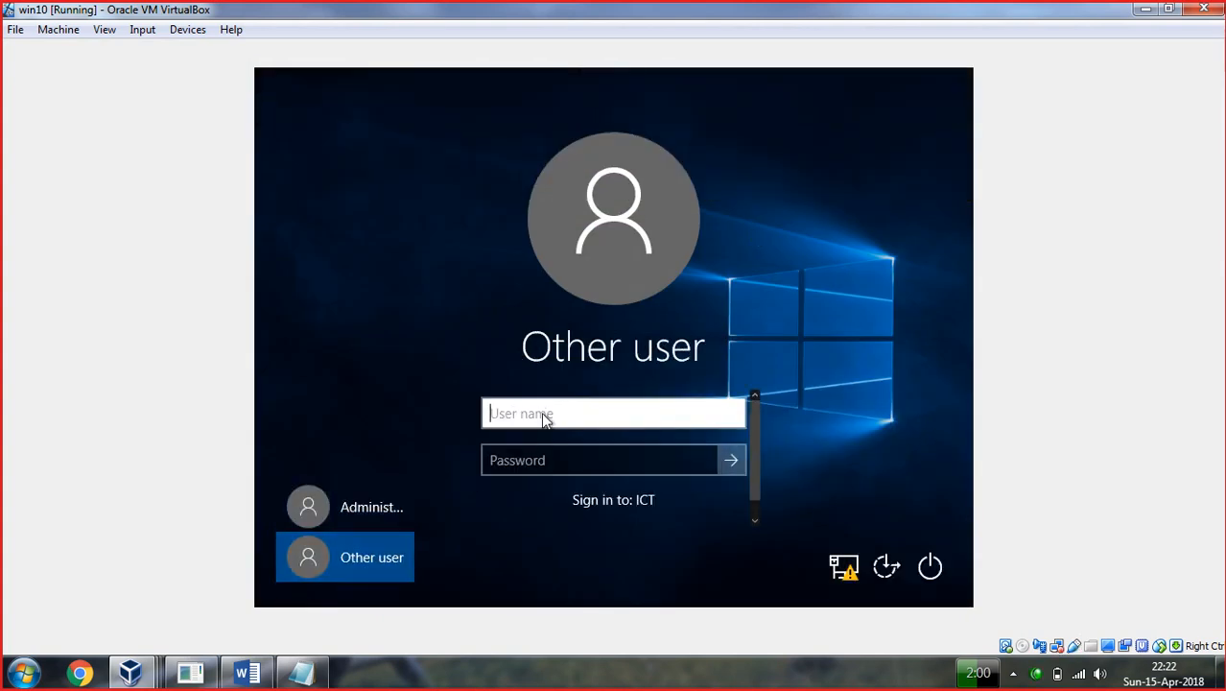
pyautogui.write('ihsan')
pyautogui.press('Tab')
pyautogui.write('1234')
pyautogui.press('Return')
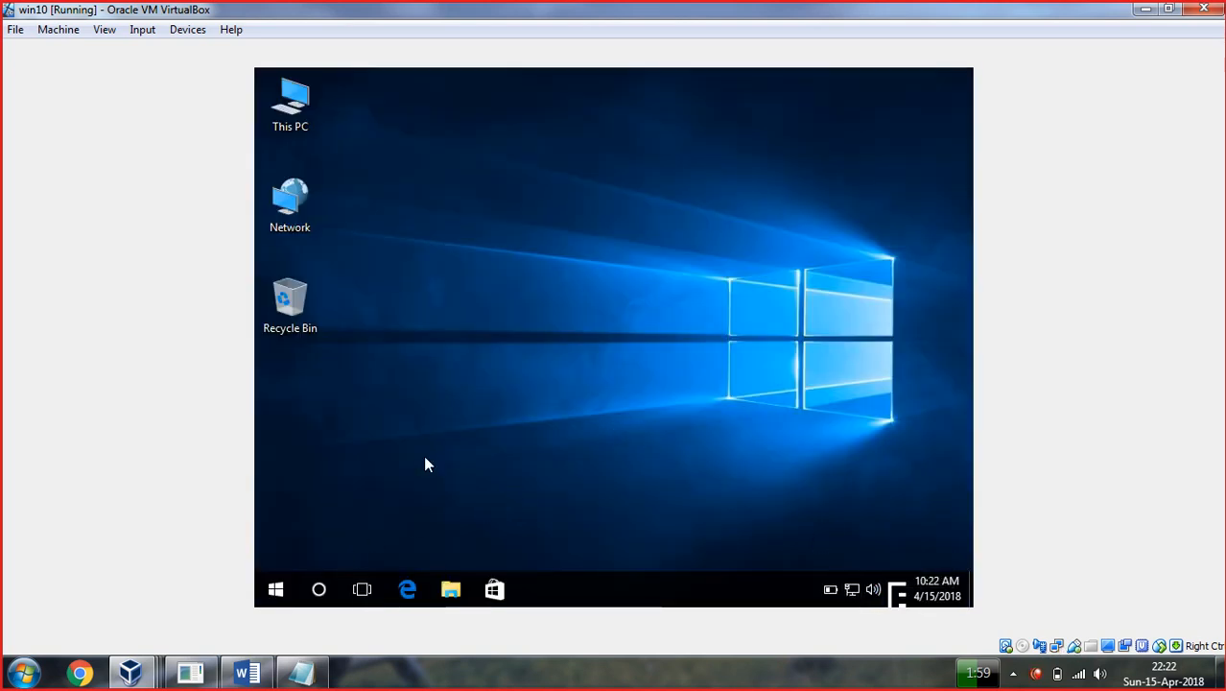
# Create a workplace VPN connection to 200.0.0.100 via Network and Sharing Center's setup wizard.
pyautogui.rightClick(858, 589)
pyautogui.click(873, 572)
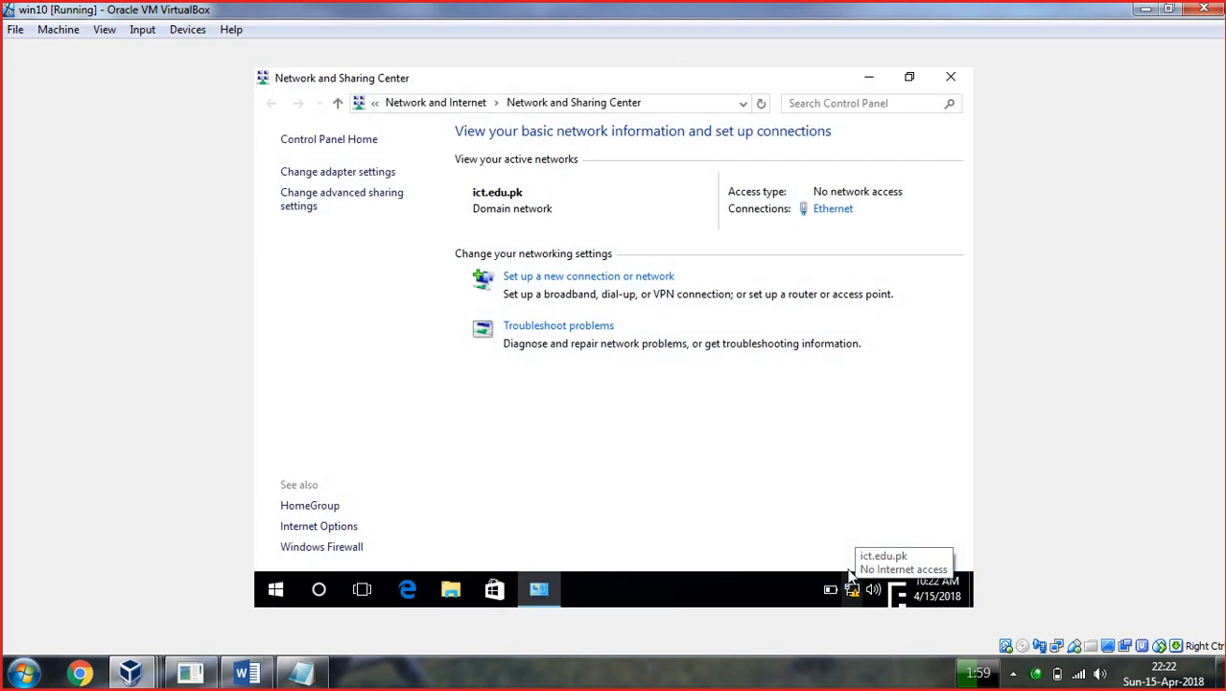
pyautogui.click(567, 284)
pyautogui.click(475, 347)
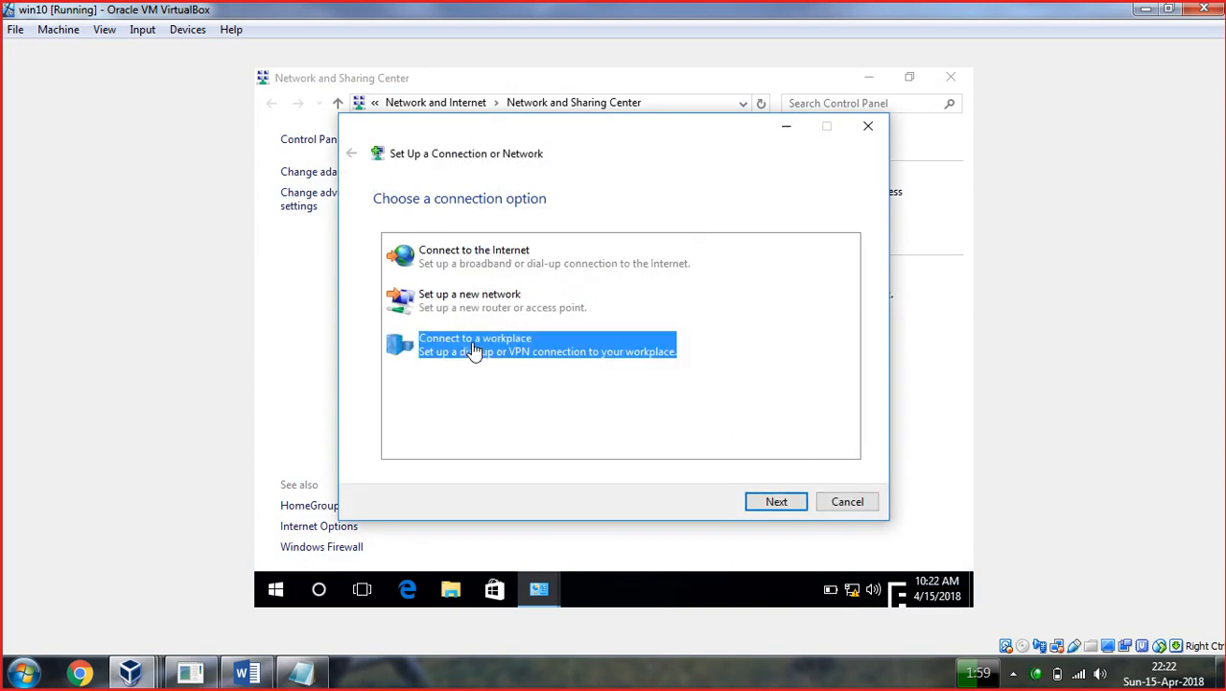
pyautogui.click(779, 506)
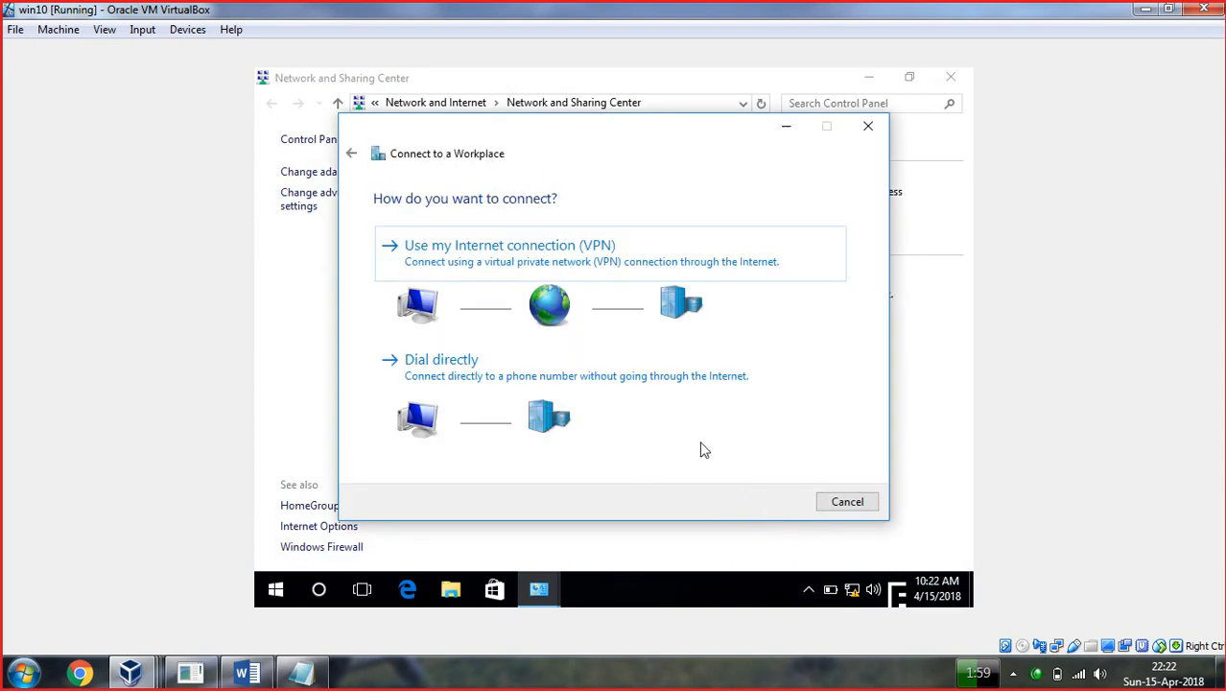
pyautogui.click(588, 253)
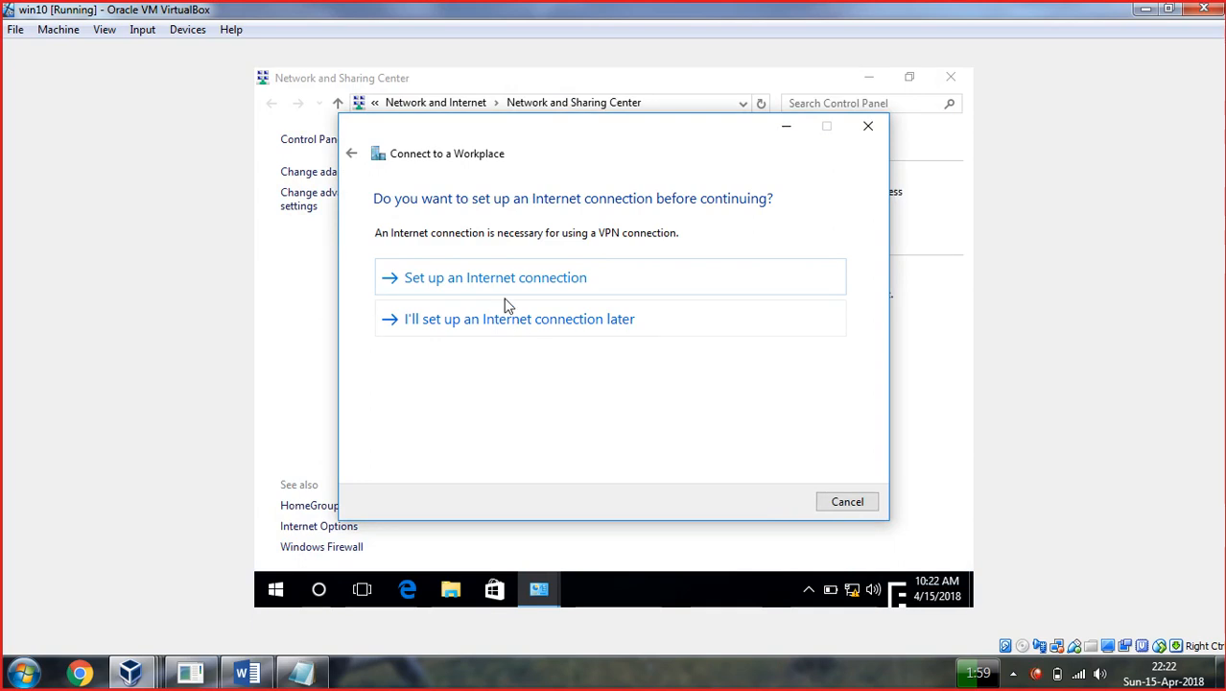
pyautogui.click(493, 327)
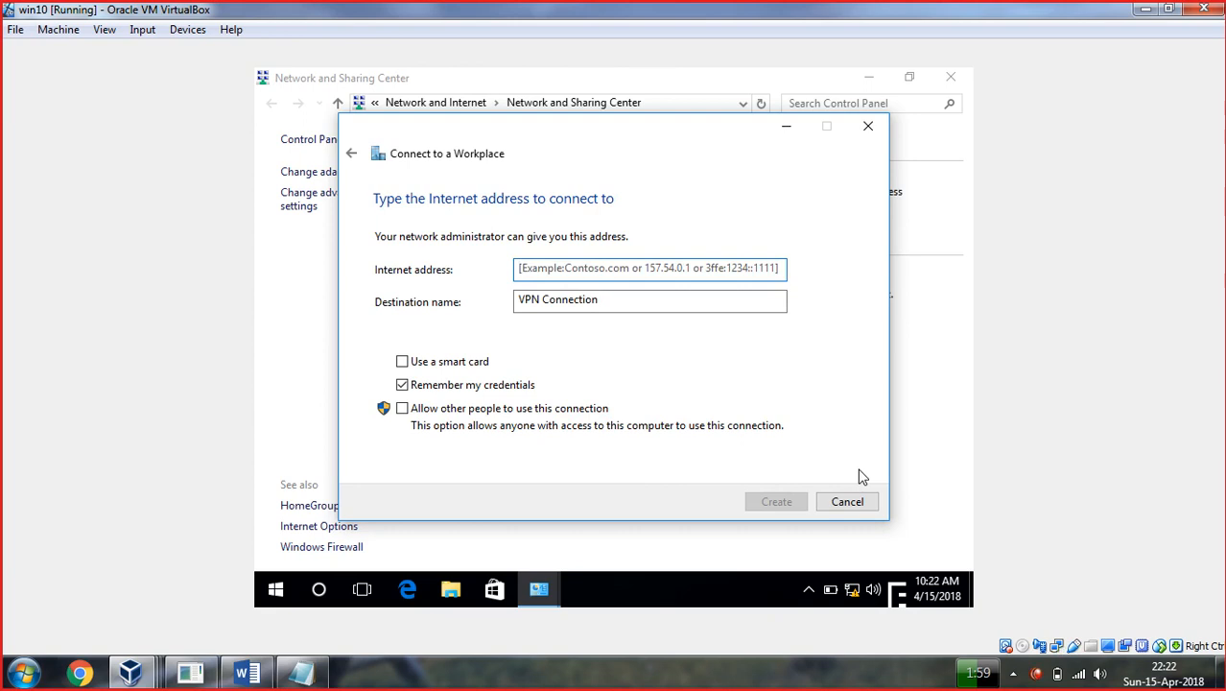
pyautogui.write('200')
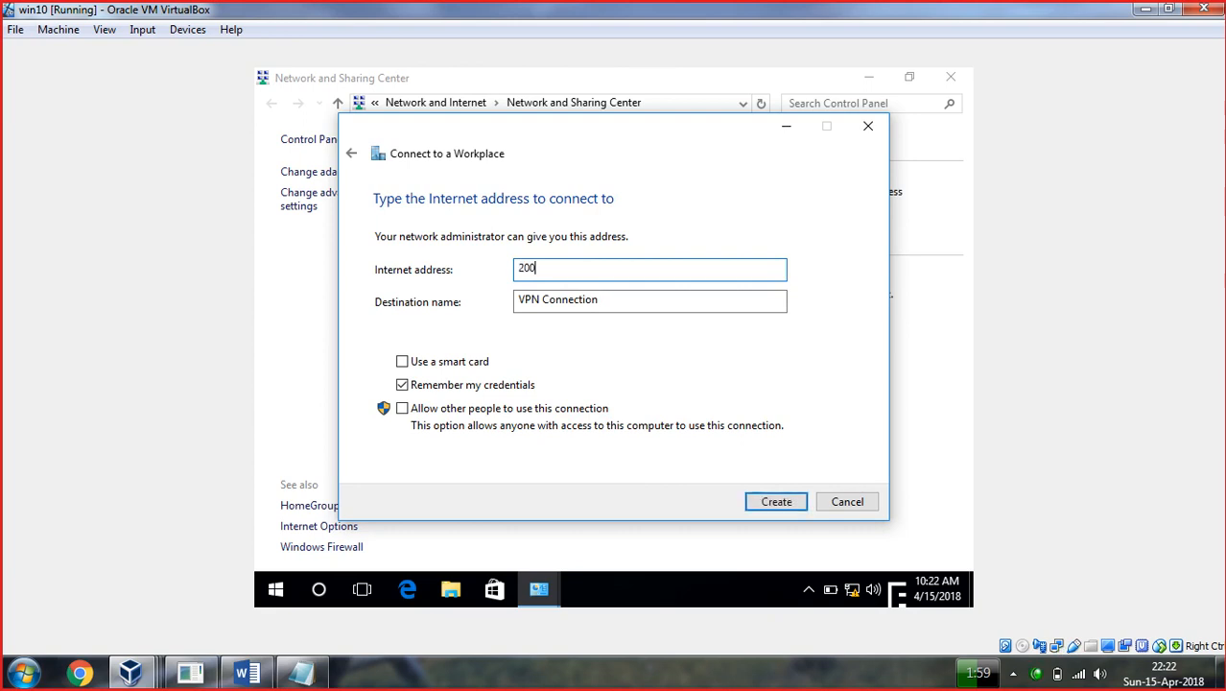
pyautogui.write('.0.0.100')
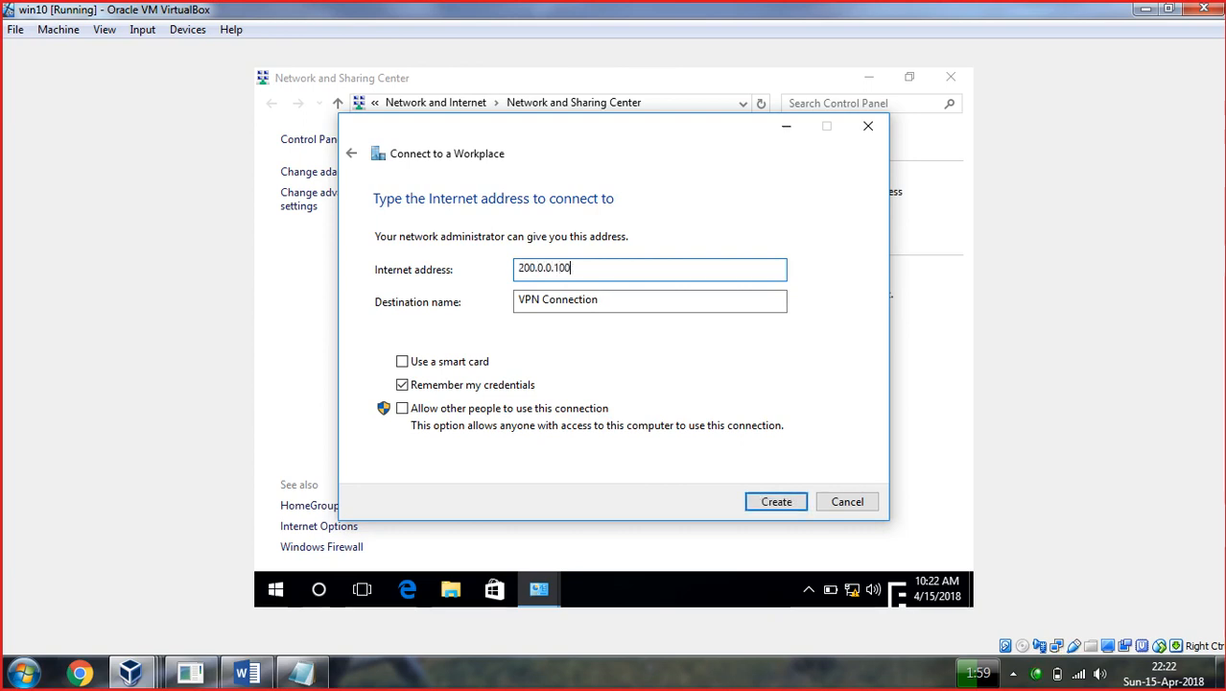
pyautogui.click(777, 503)
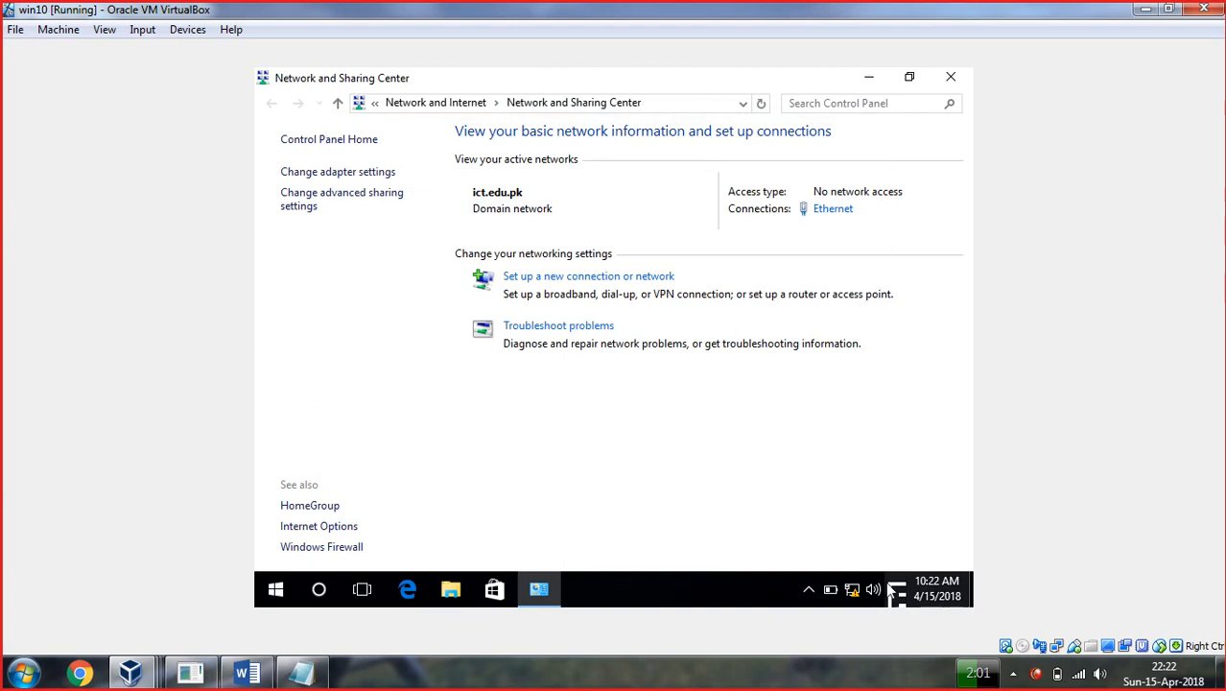
pyautogui.click(852, 590)
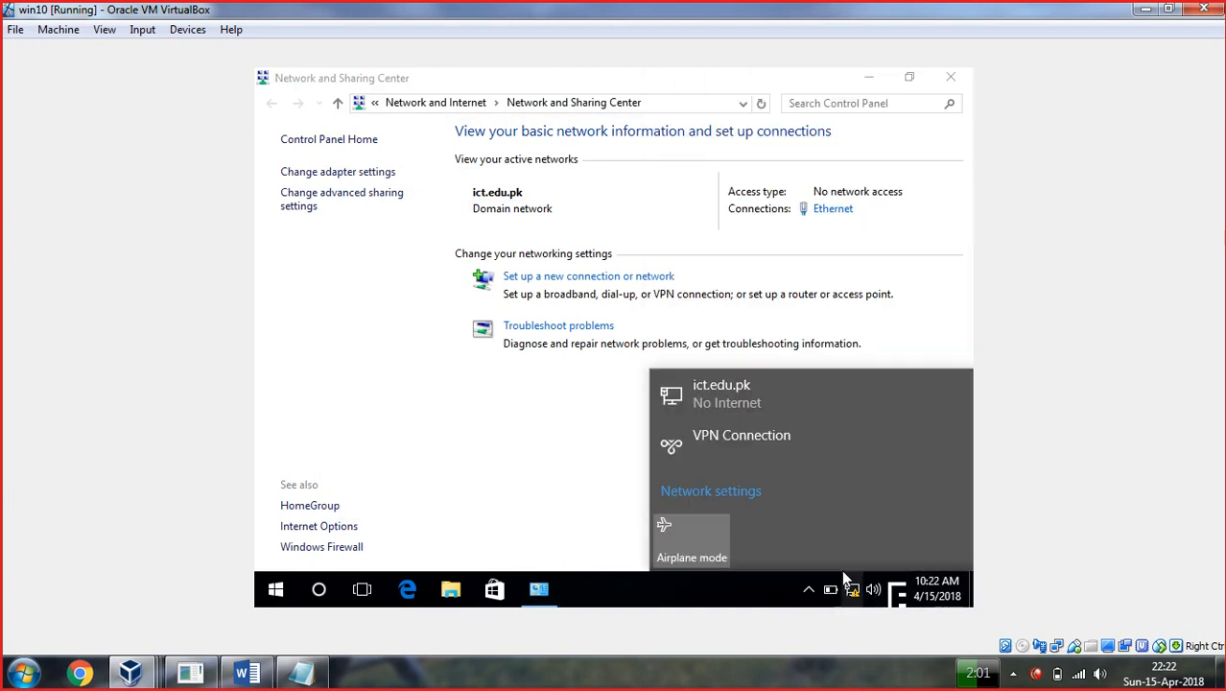
# Attempt to connect VPN Connection with the domain user's username and password.
pyautogui.click(746, 447)
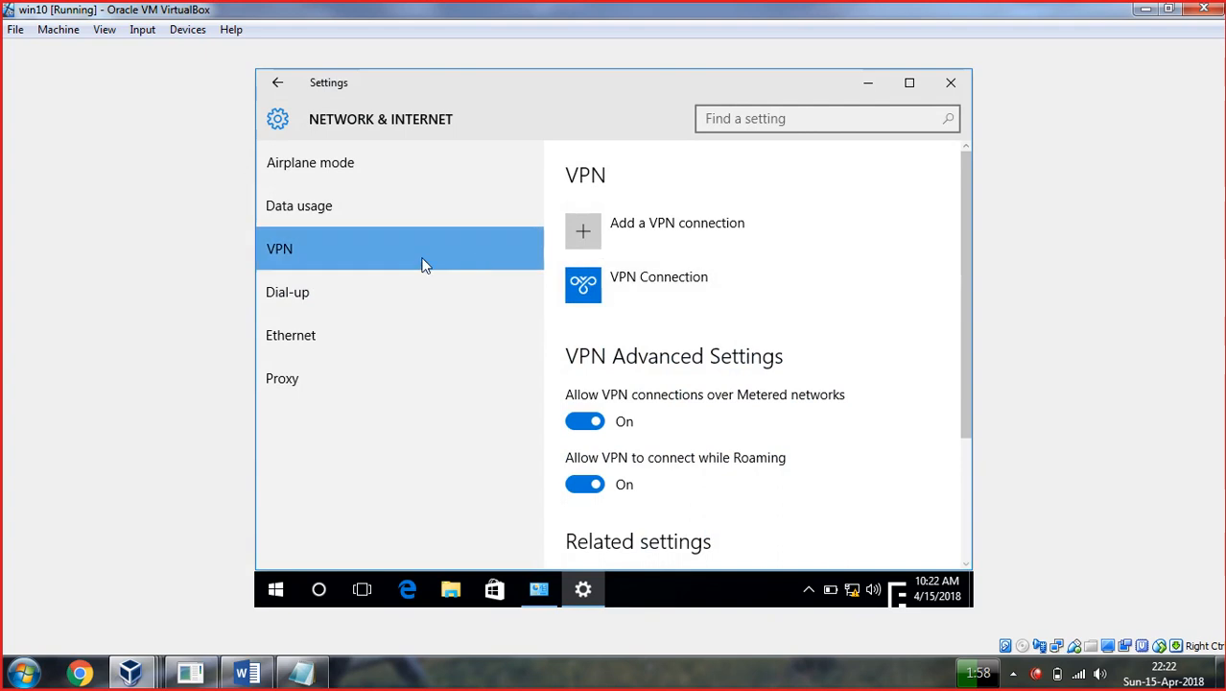
pyautogui.click(611, 285)
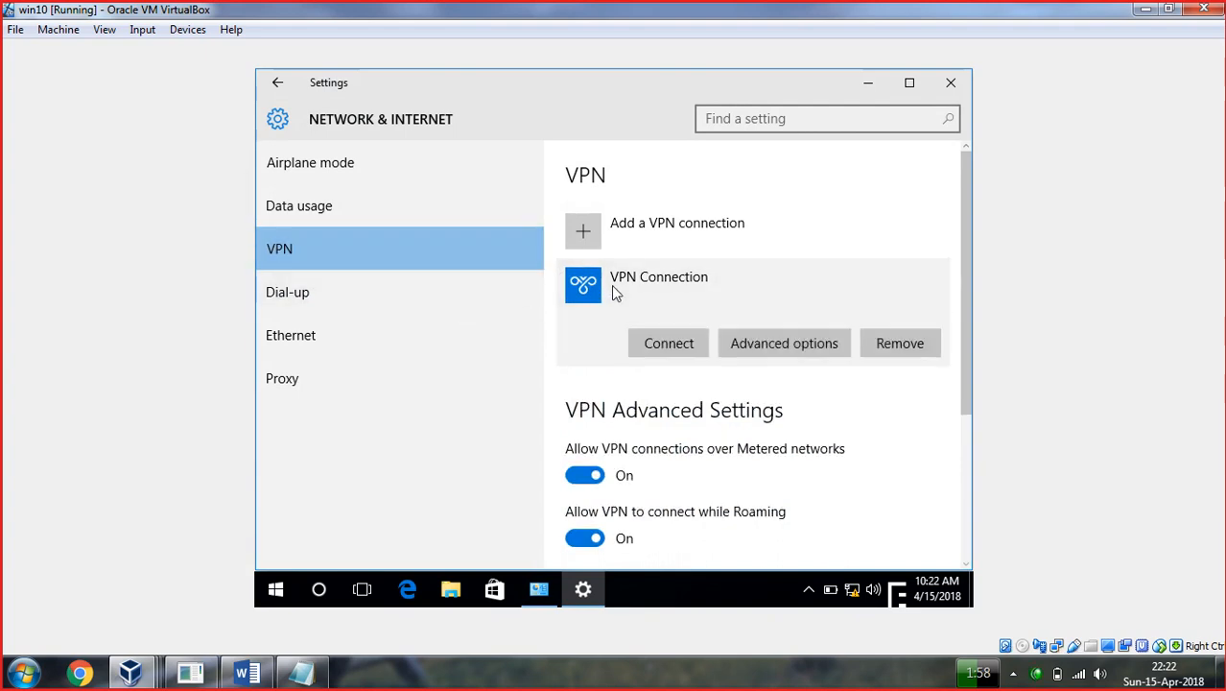
pyautogui.click(674, 344)
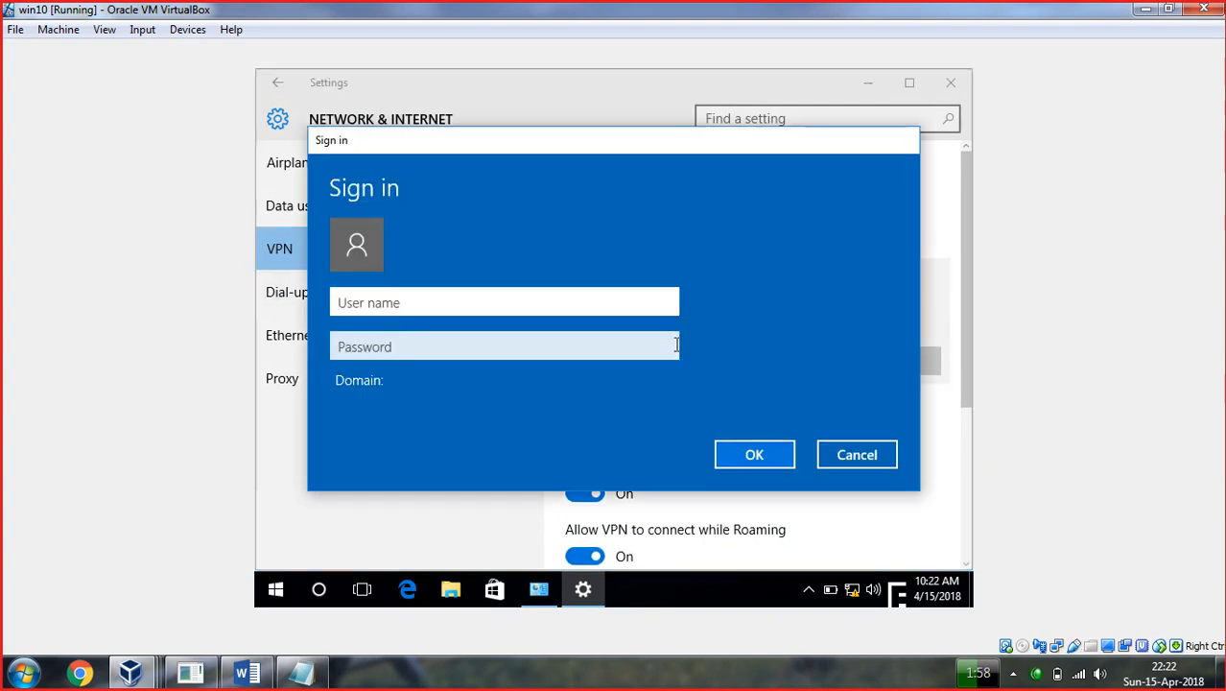
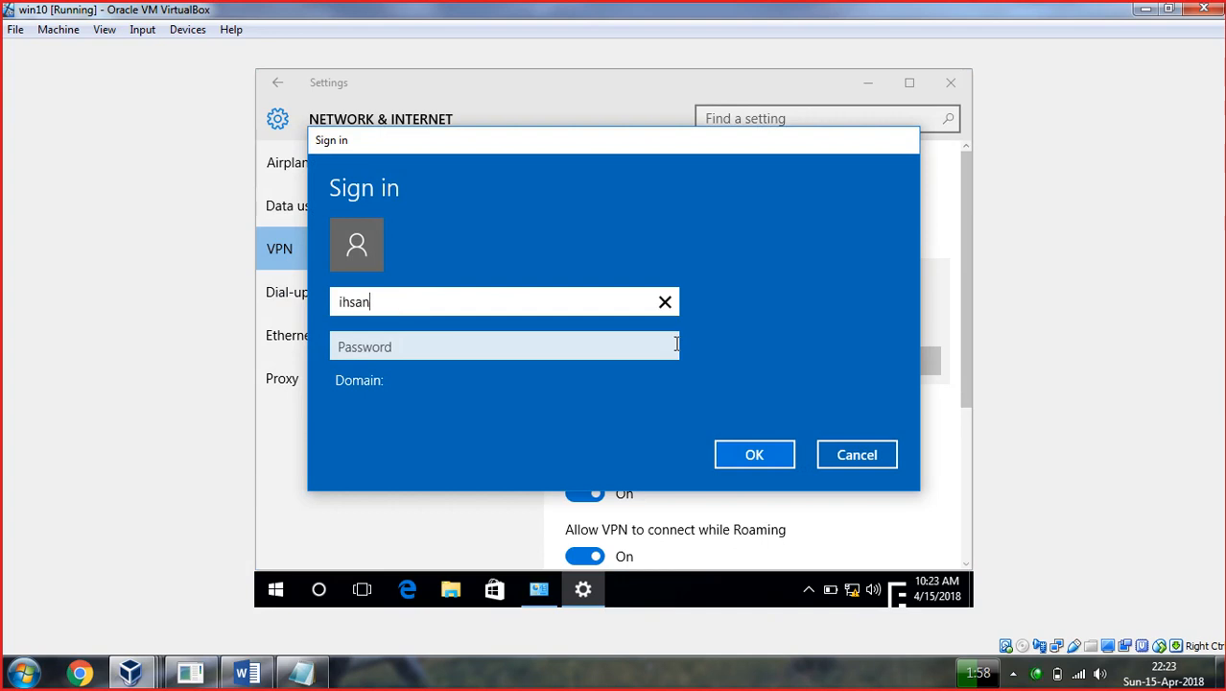
pyautogui.click(676, 345)
pyautogui.write('••')
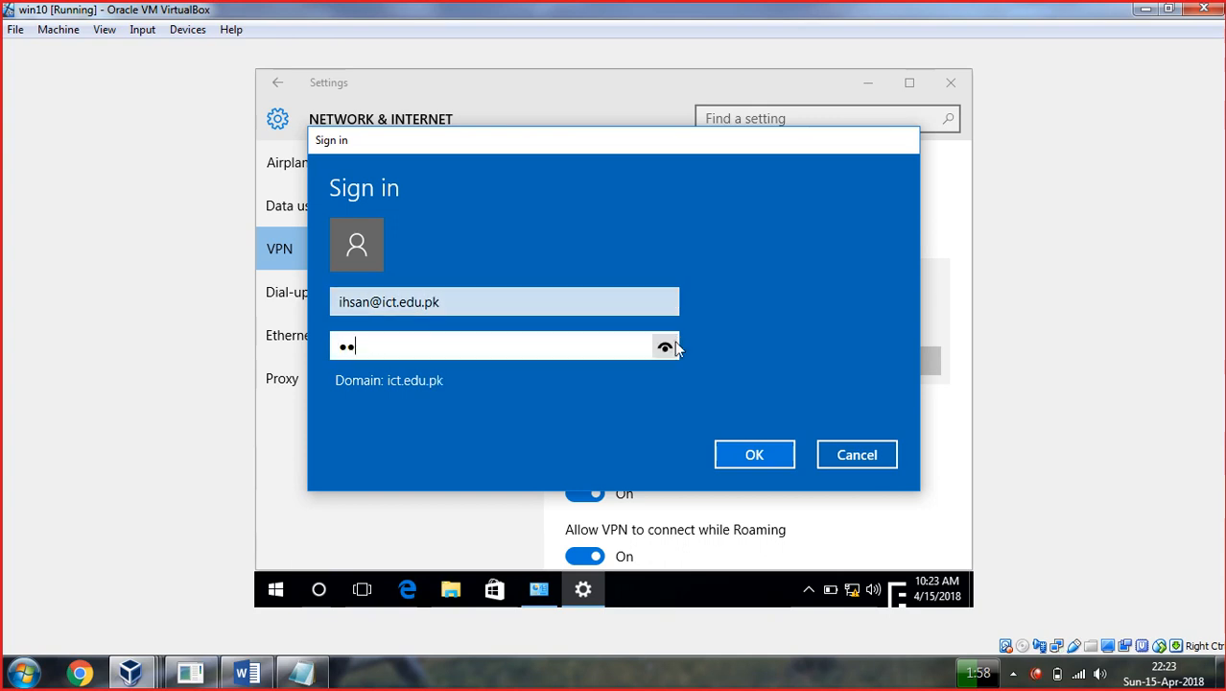
pyautogui.press('BackSpace')
pyautogui.press('BackSpace')
pyautogui.press('BackSpace')
pyautogui.write('••••')
pyautogui.press('Return')
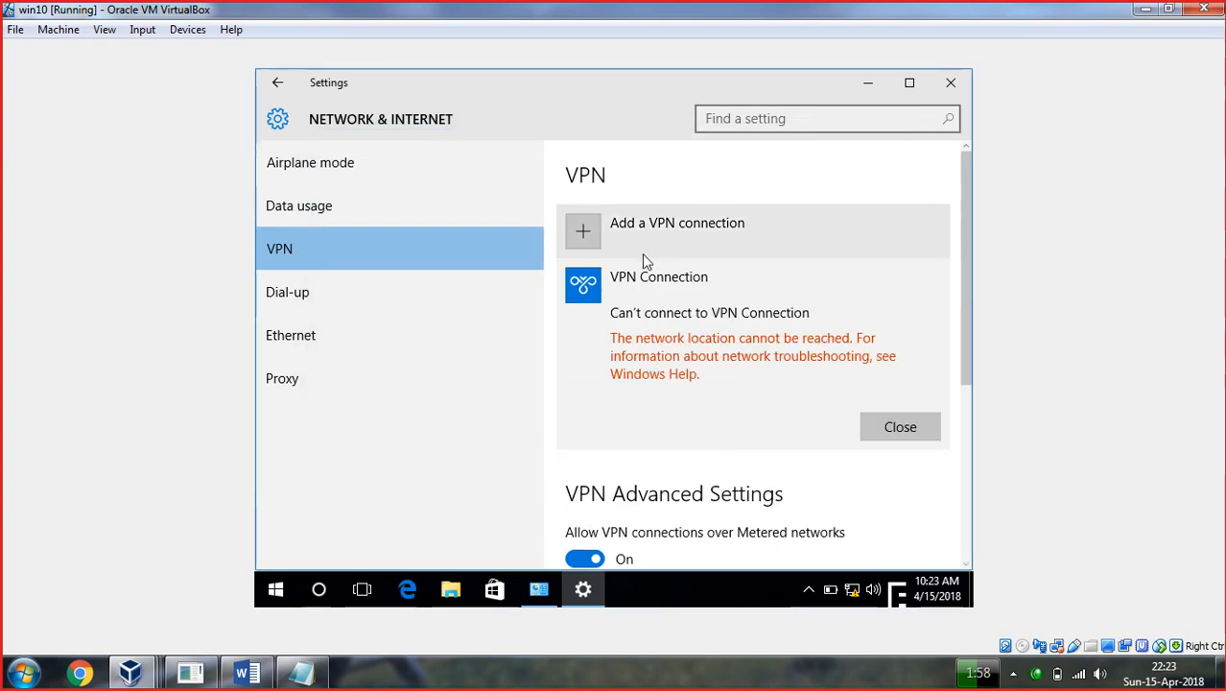
# Dismiss the connection error, remove VPN Connection, and close Settings.
pyautogui.click(900, 430)
pyautogui.click(894, 343)
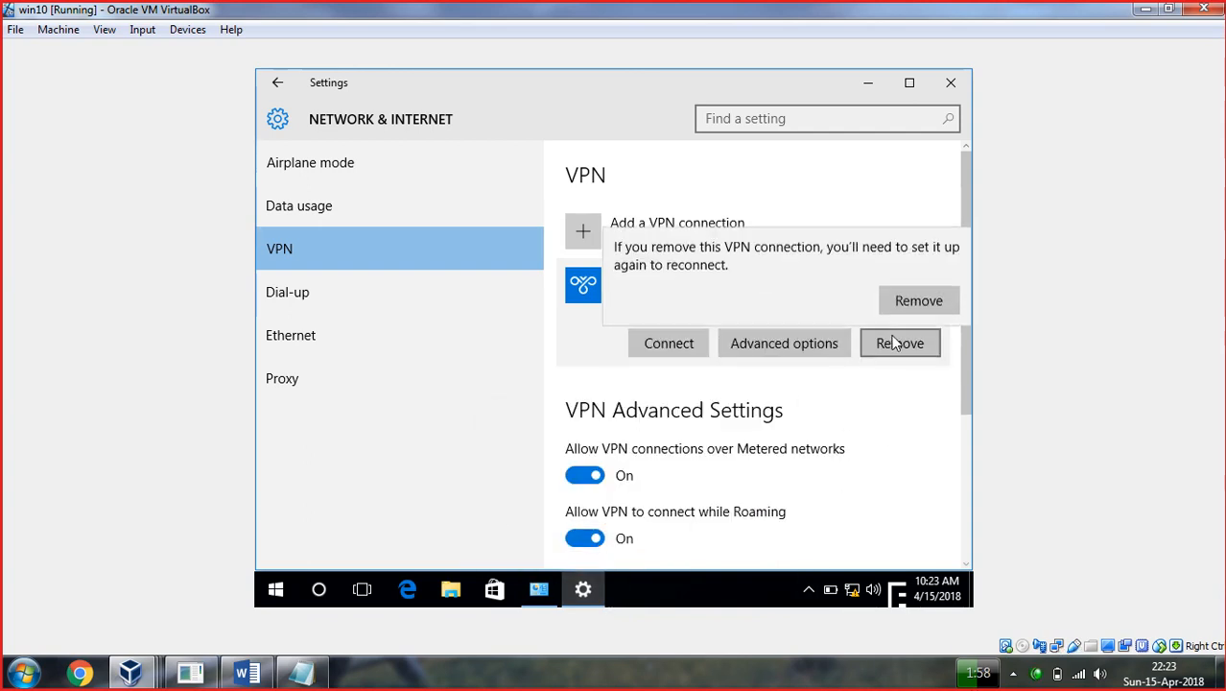
pyautogui.click(908, 296)
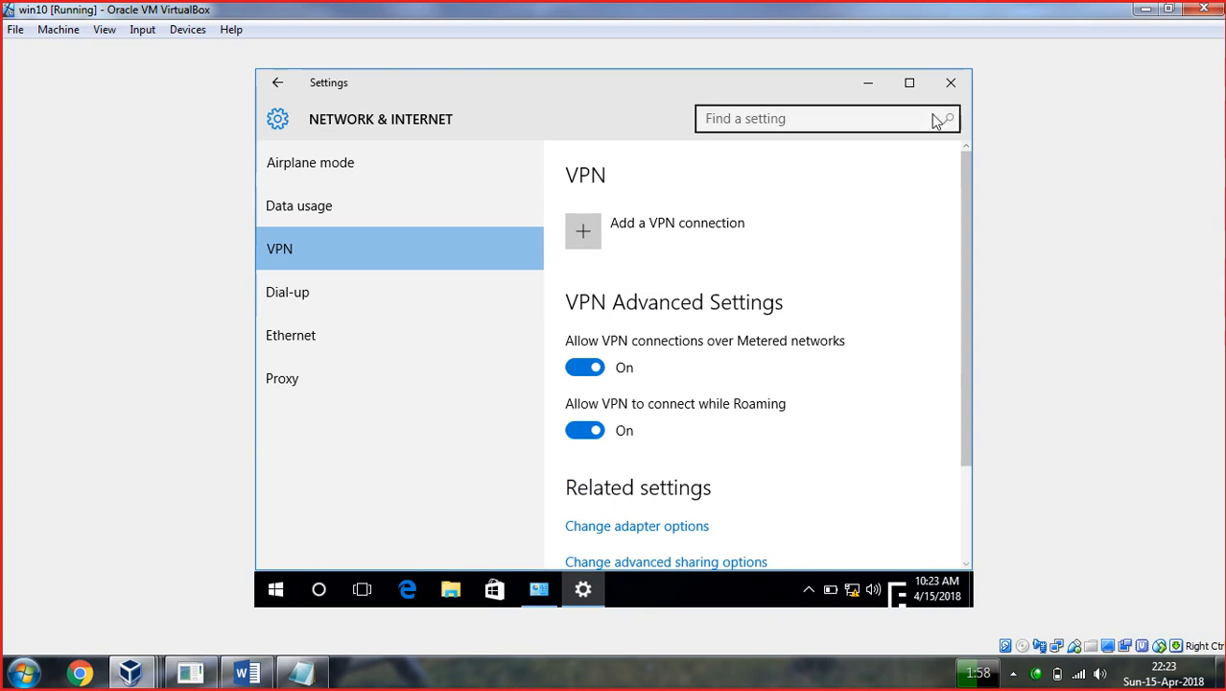
pyautogui.click(950, 82)
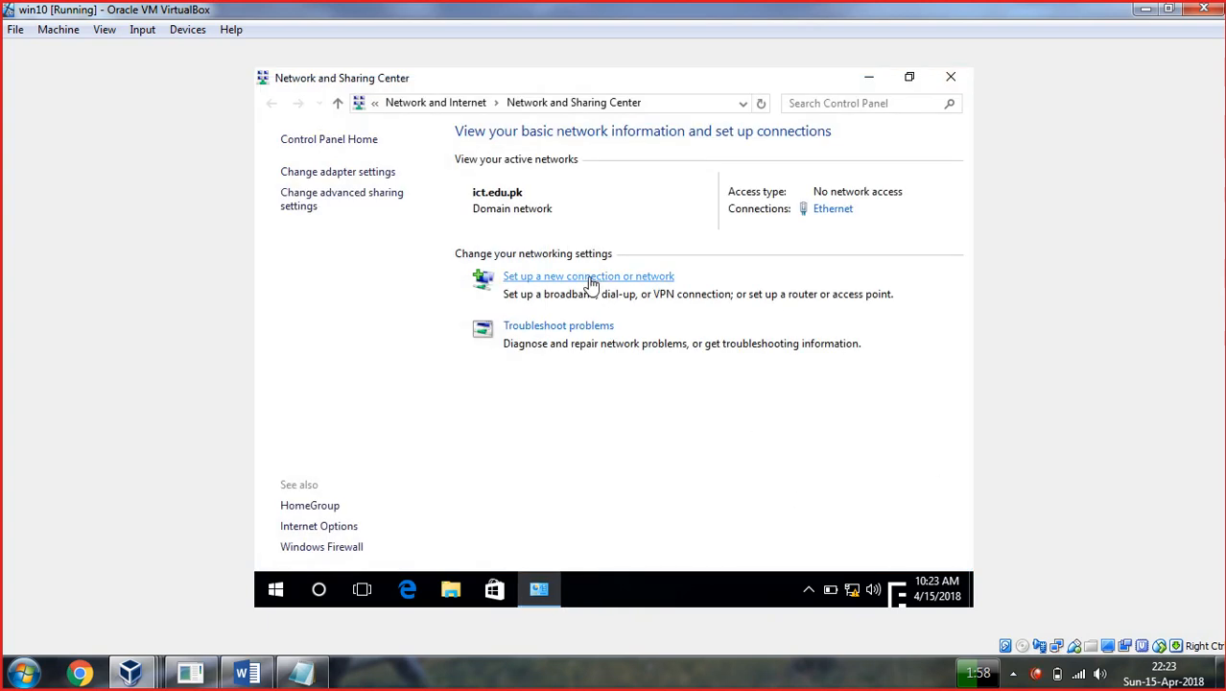
# Review the Ethernet adapter's status details, then return to set up a new connection.
pyautogui.click(352, 180)
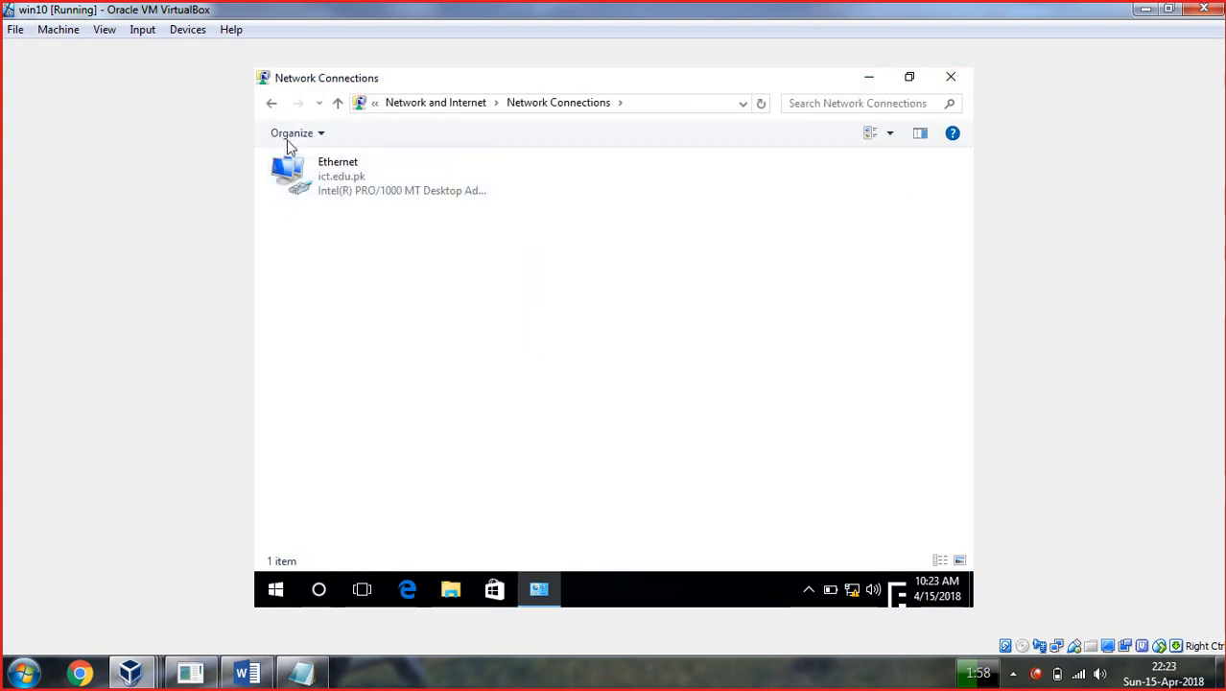
pyautogui.rightClick(355, 176)
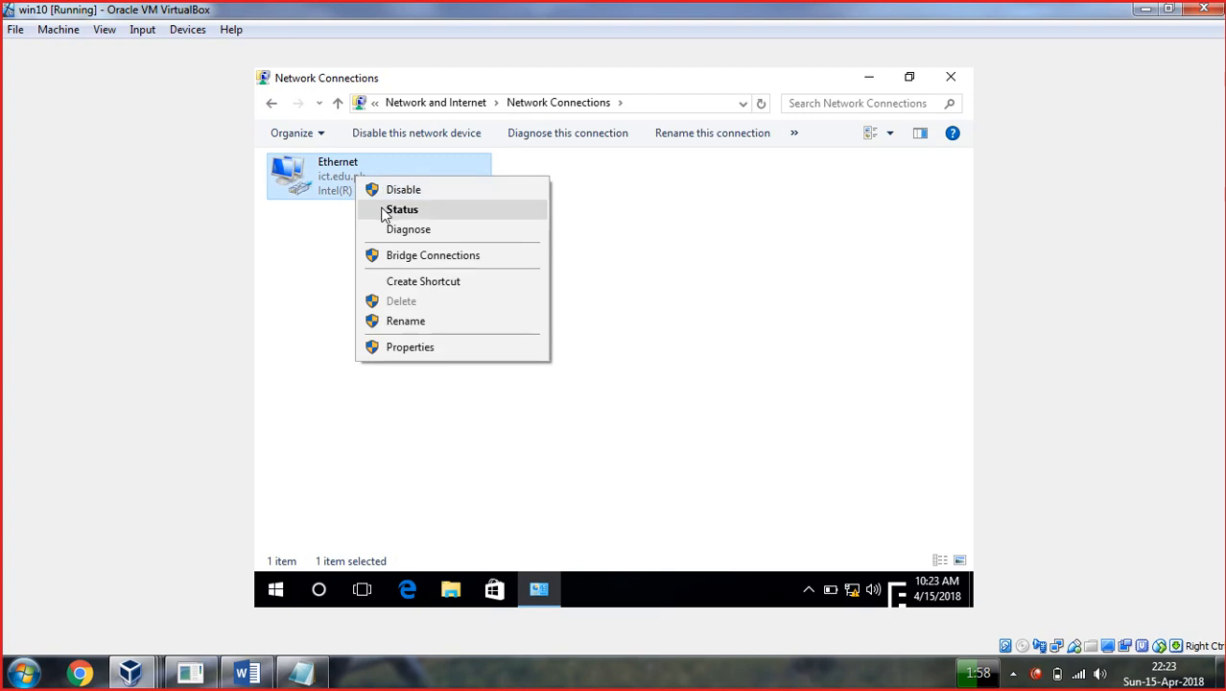
pyautogui.click(385, 211)
pyautogui.click(490, 317)
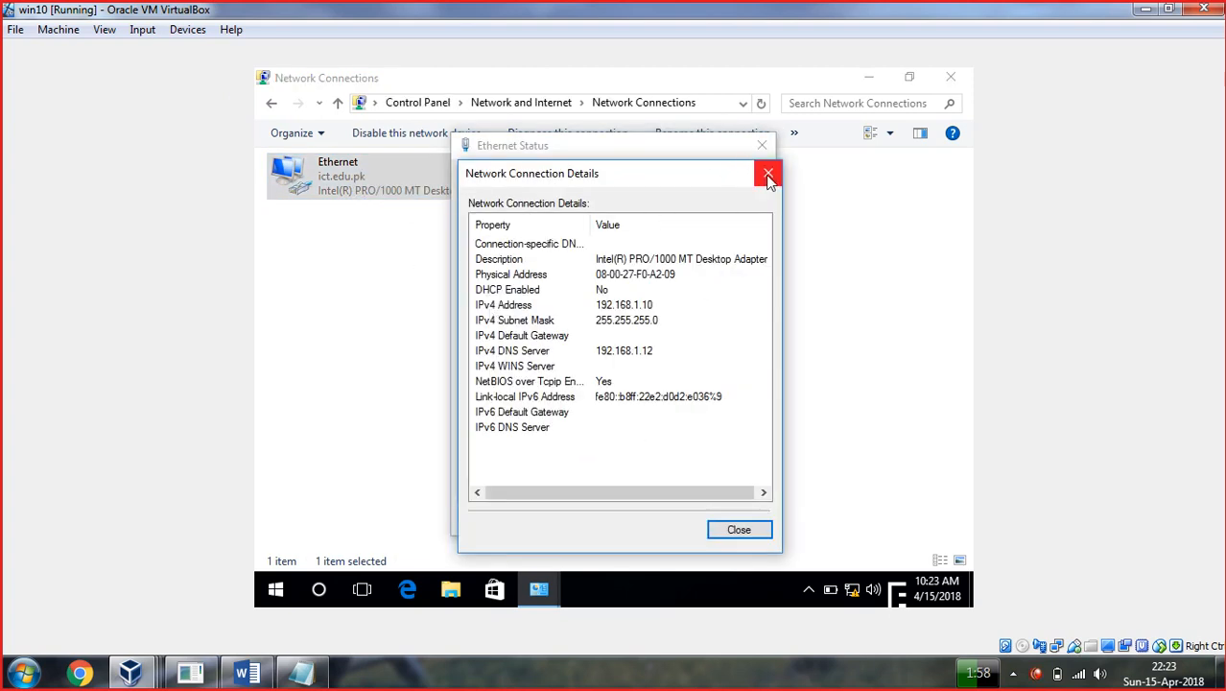
pyautogui.click(767, 172)
pyautogui.click(762, 145)
pyautogui.click(273, 104)
pyautogui.click(533, 276)
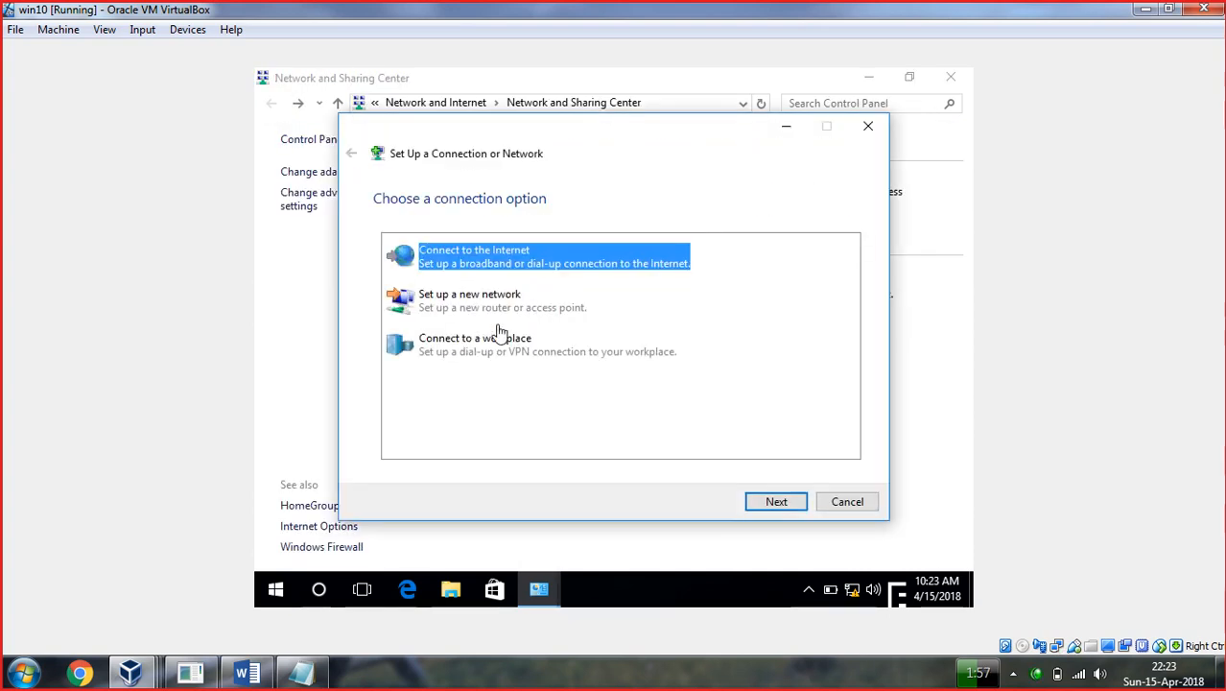
# Create a workplace VPN connection with Internet address dc.ict.edu.pk.
pyautogui.click(523, 360)
pyautogui.click(775, 502)
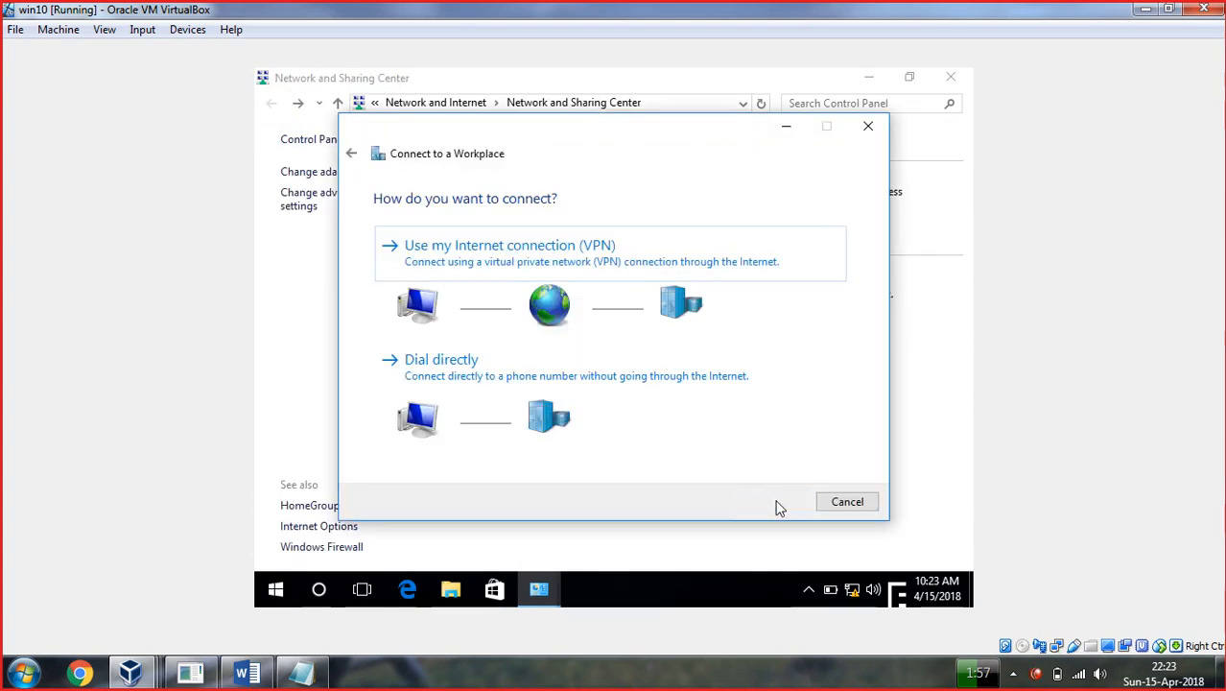
pyautogui.click(548, 277)
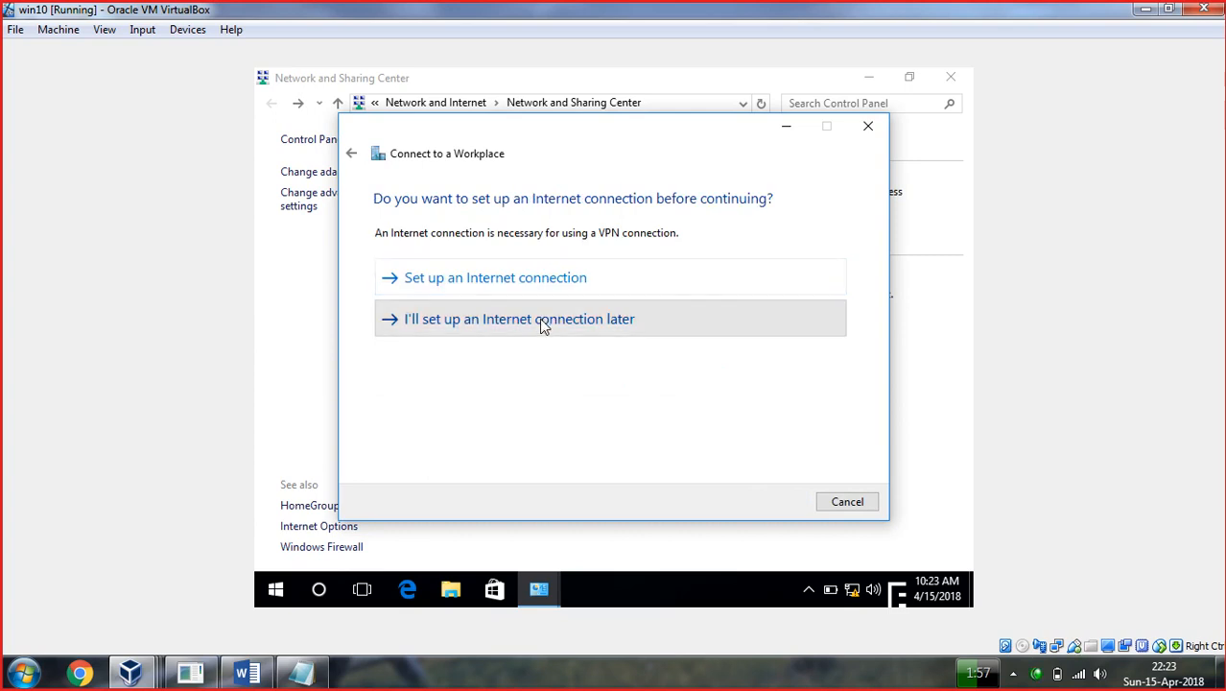
pyautogui.click(542, 324)
pyautogui.click(588, 269)
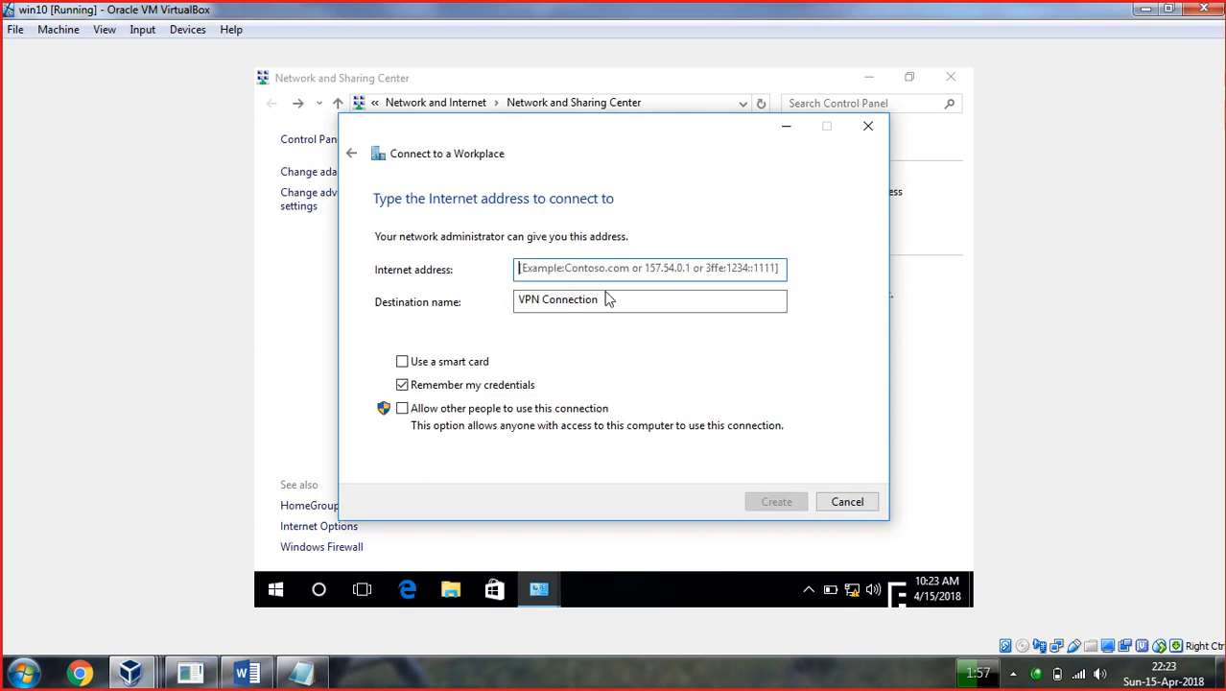
pyautogui.write('dc.ict.edu.pk')
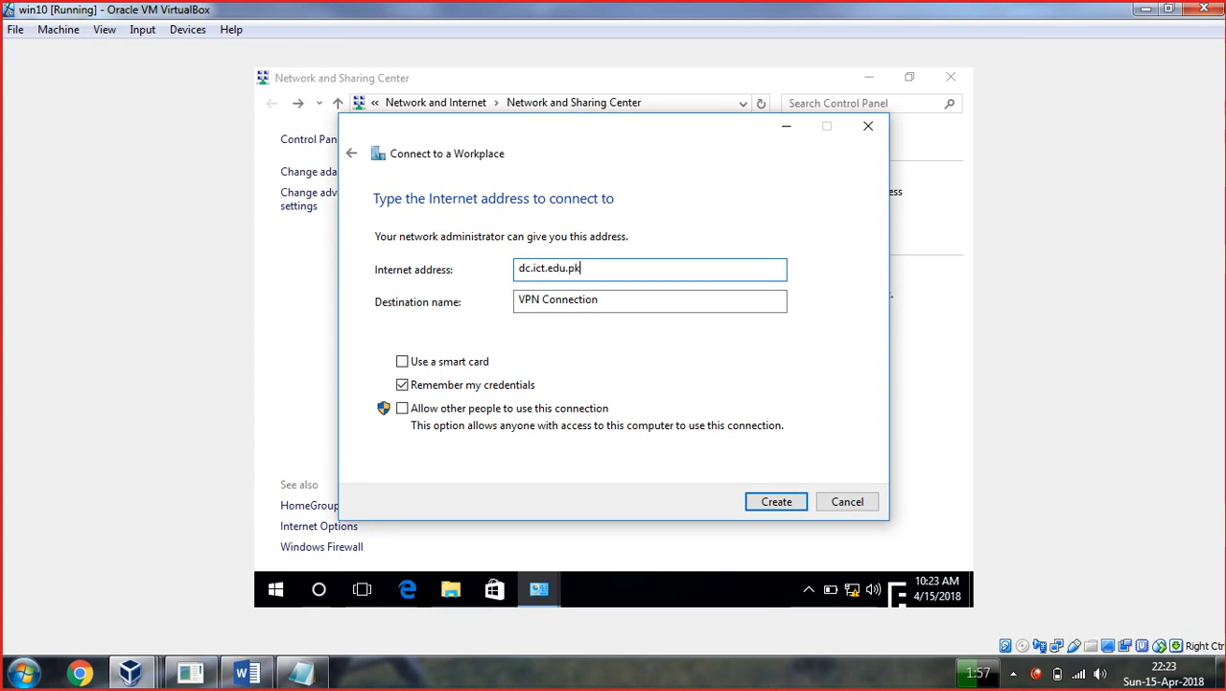
pyautogui.click(779, 502)
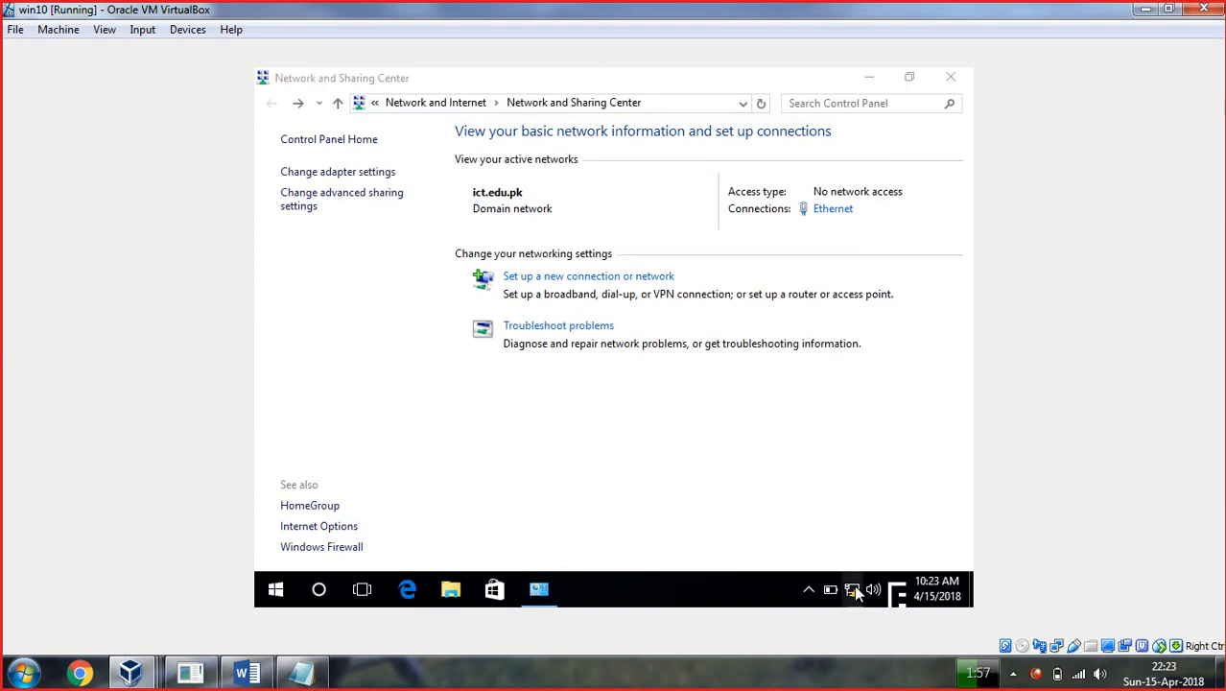
pyautogui.click(861, 589)
# Connect VPN Connection by signing in with the domain user's name and password.
pyautogui.click(729, 443)
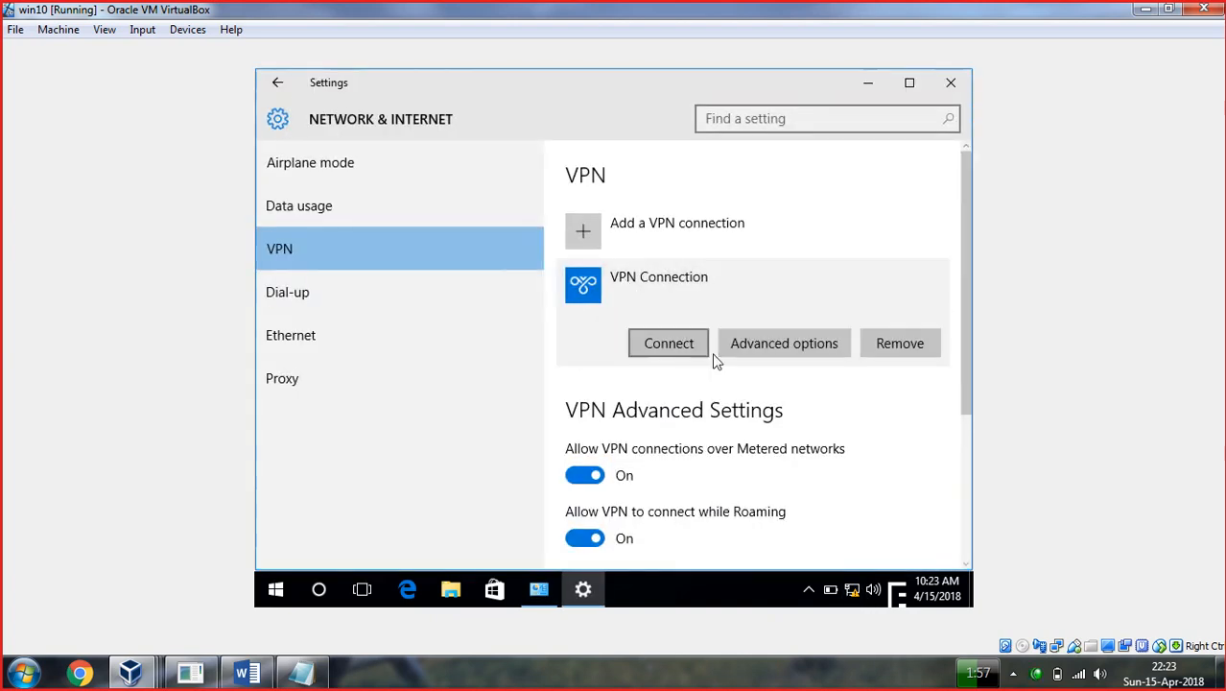
pyautogui.click(692, 350)
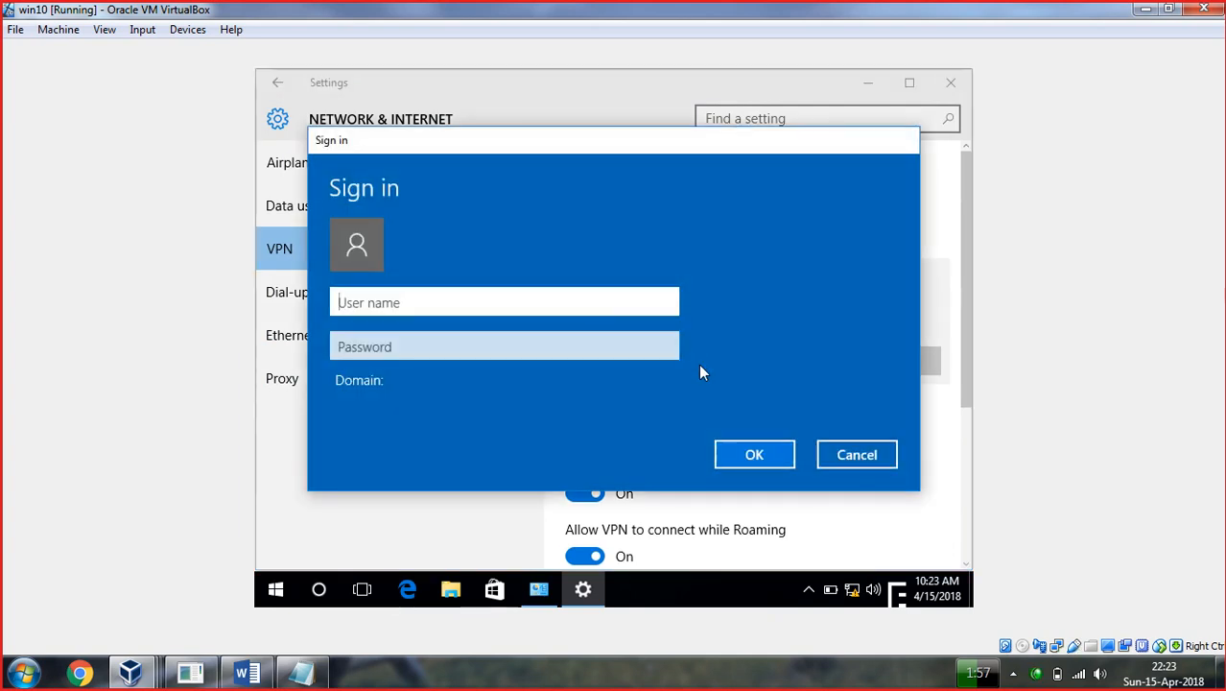
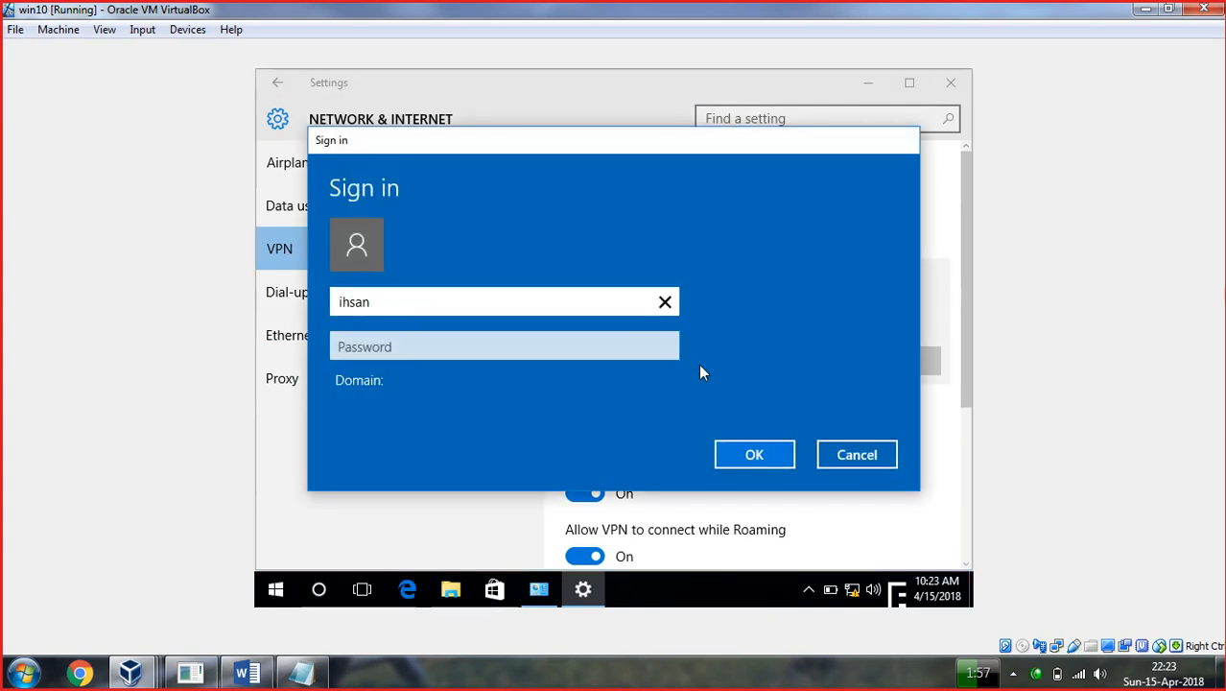
pyautogui.press('Tab')
pyautogui.write('12345678')
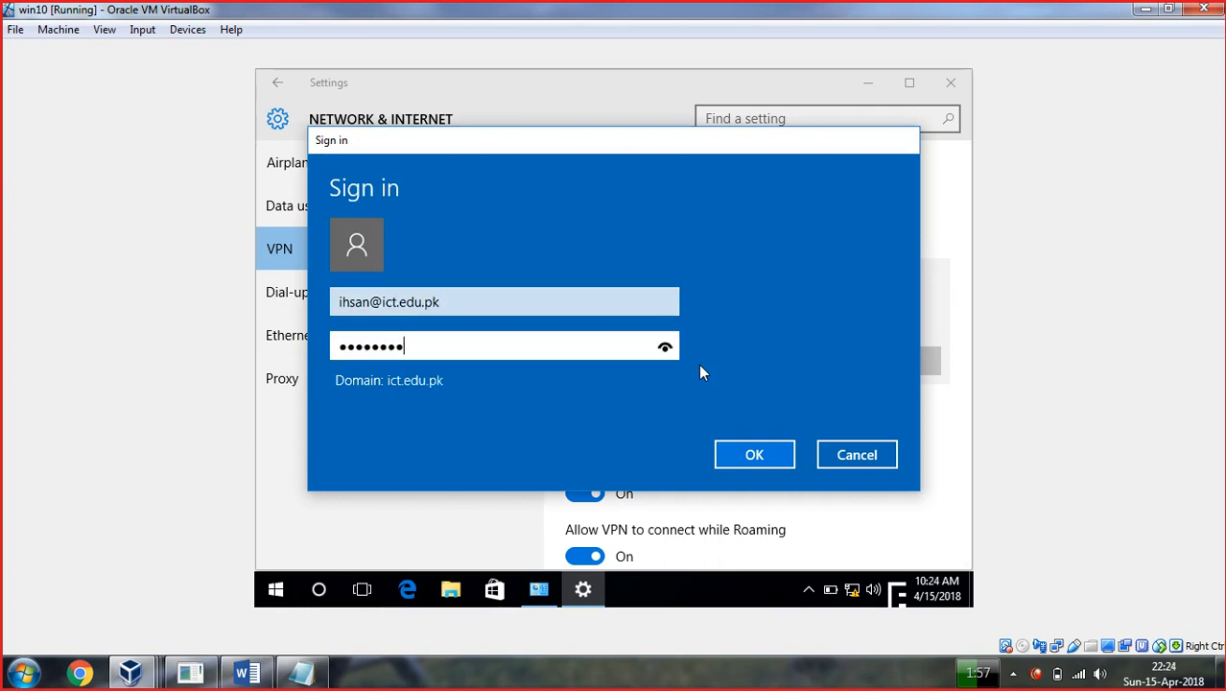
pyautogui.press('Return')
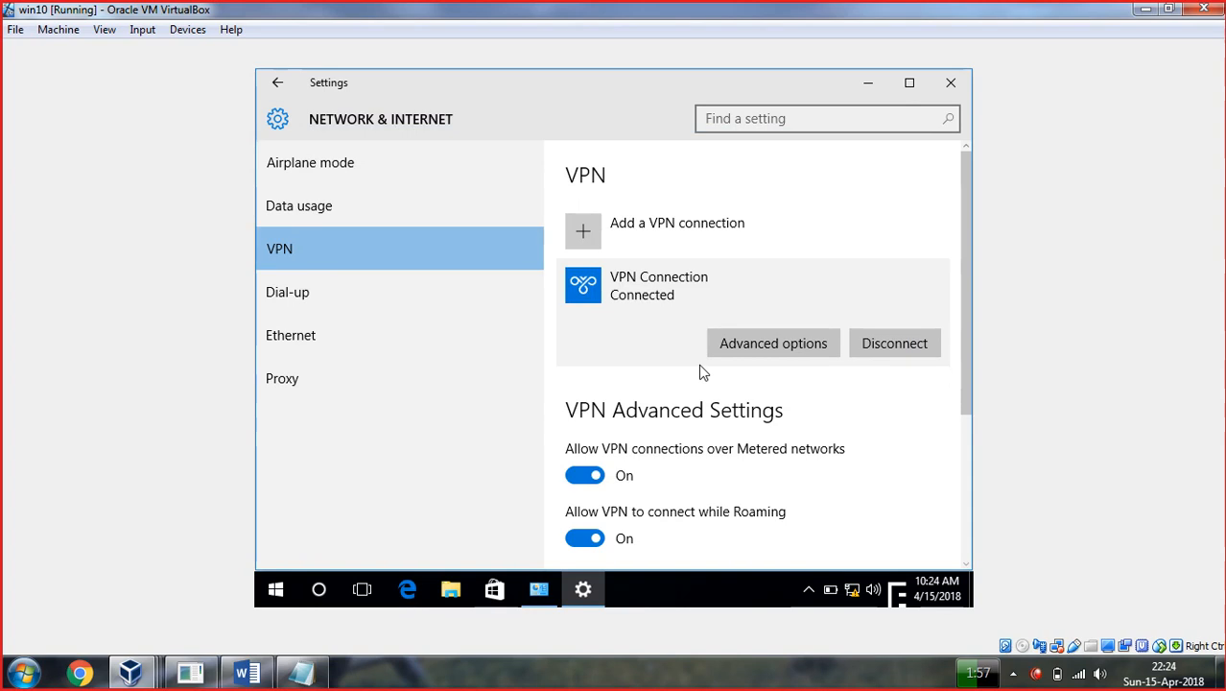
pyautogui.click(853, 589)
# Open the VPN Connection's properties from the Network and Sharing Center adapter list.
pyautogui.rightClick(853, 590)
pyautogui.click(843, 580)
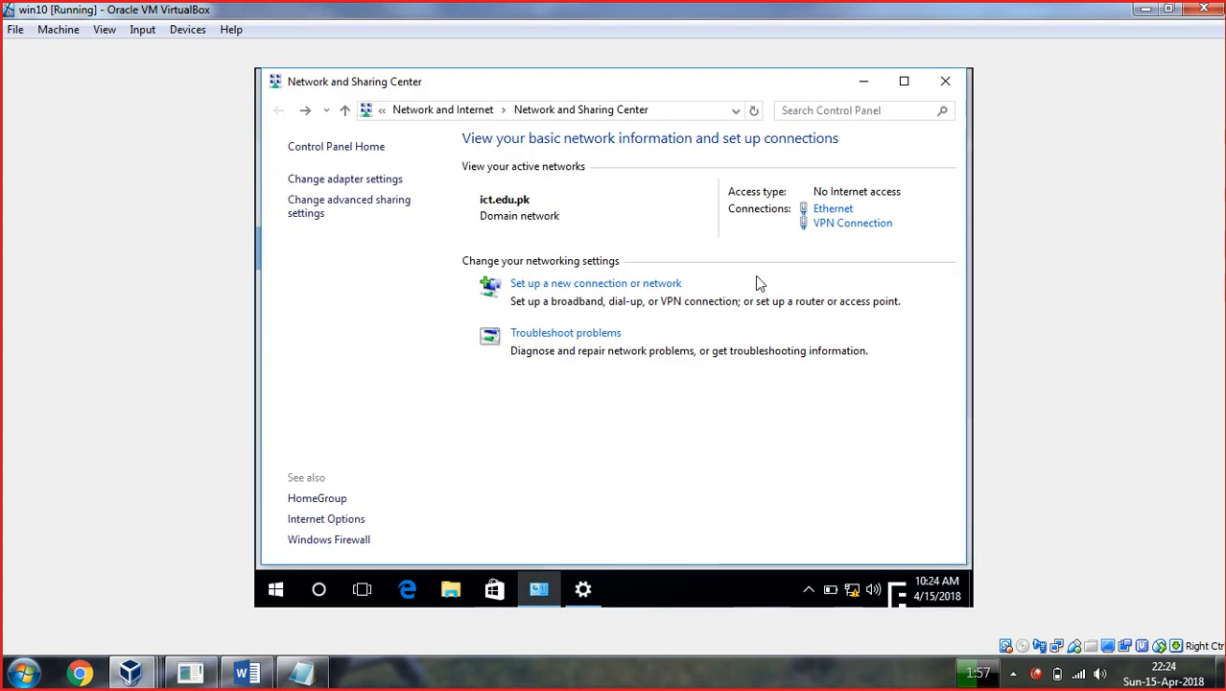
pyautogui.click(331, 181)
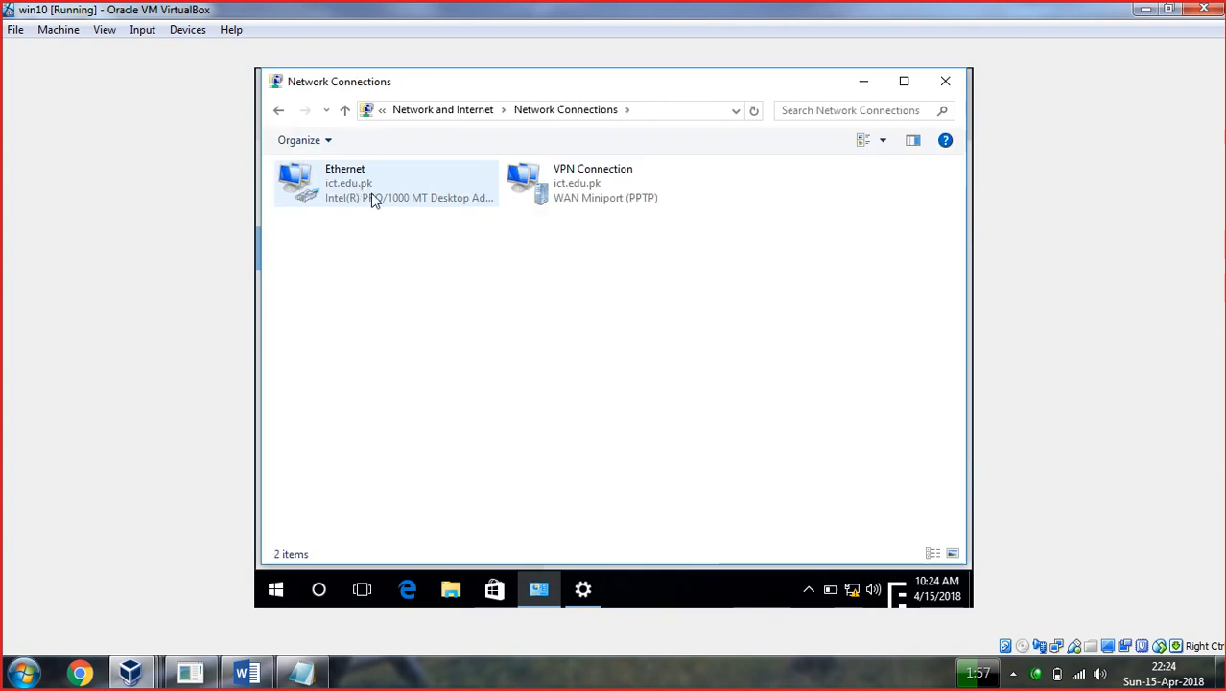
pyautogui.rightClick(565, 189)
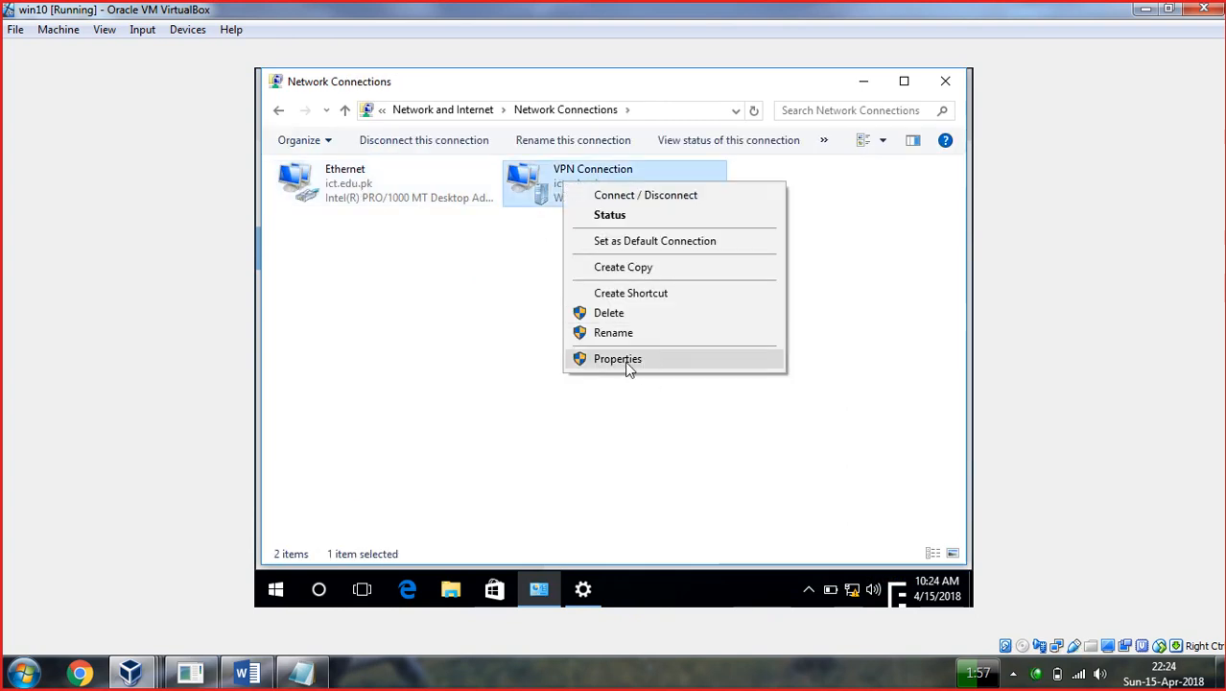
pyautogui.click(466, 352)
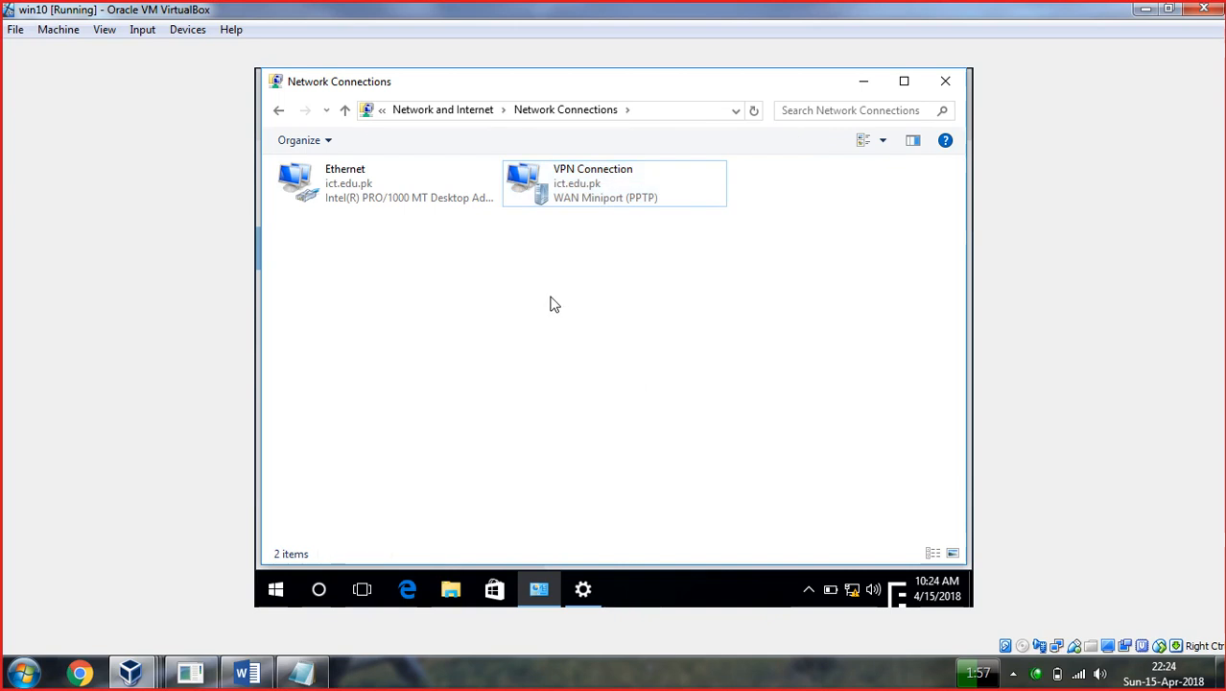
pyautogui.rightClick(572, 196)
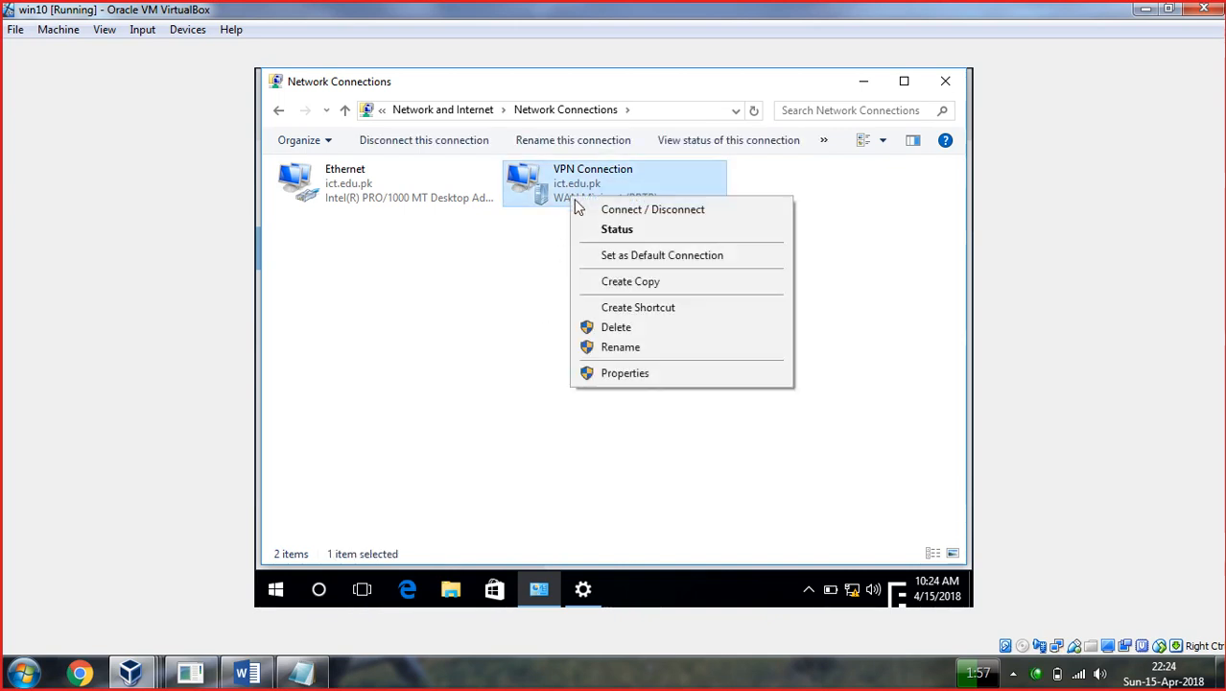
pyautogui.click(637, 374)
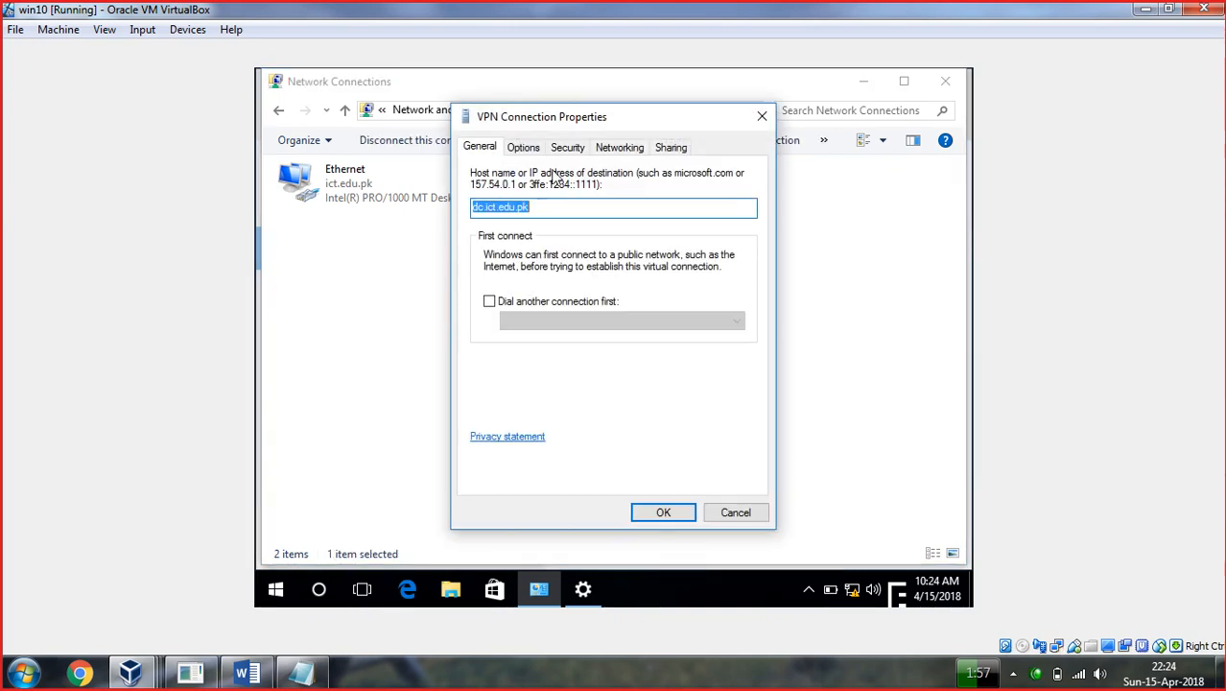
# Review the connection's Options, Security, Networking and Sharing tabs and its EAP methods.
pyautogui.click(531, 151)
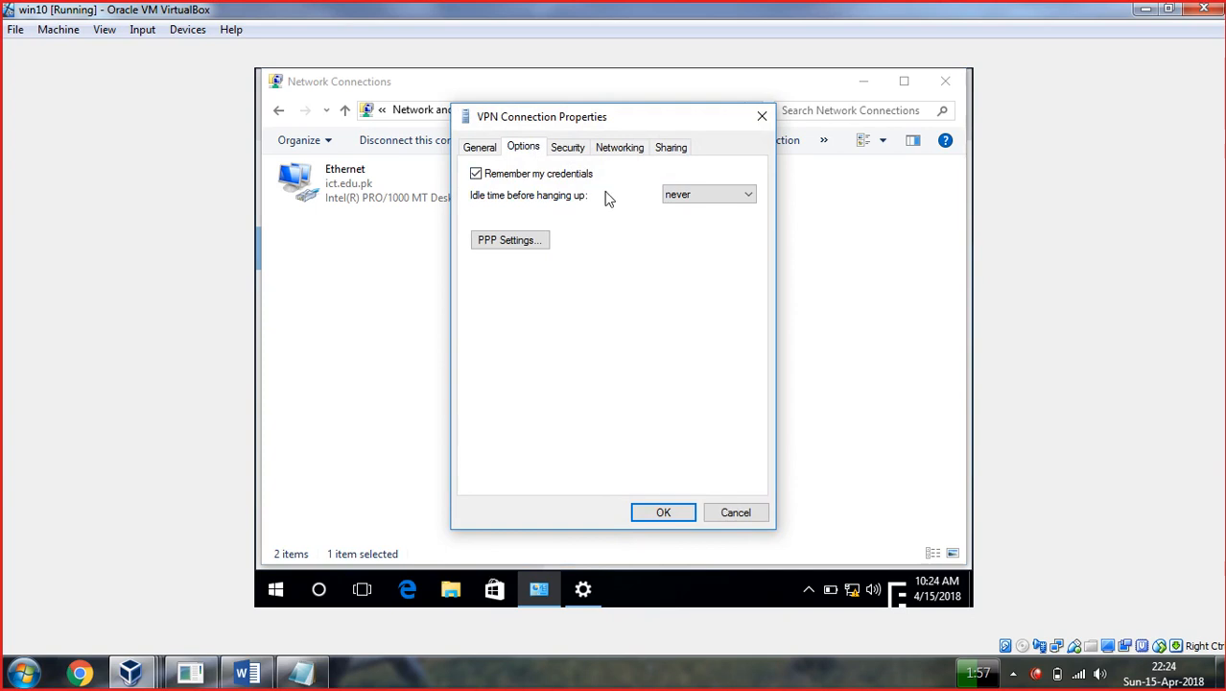
pyautogui.click(567, 147)
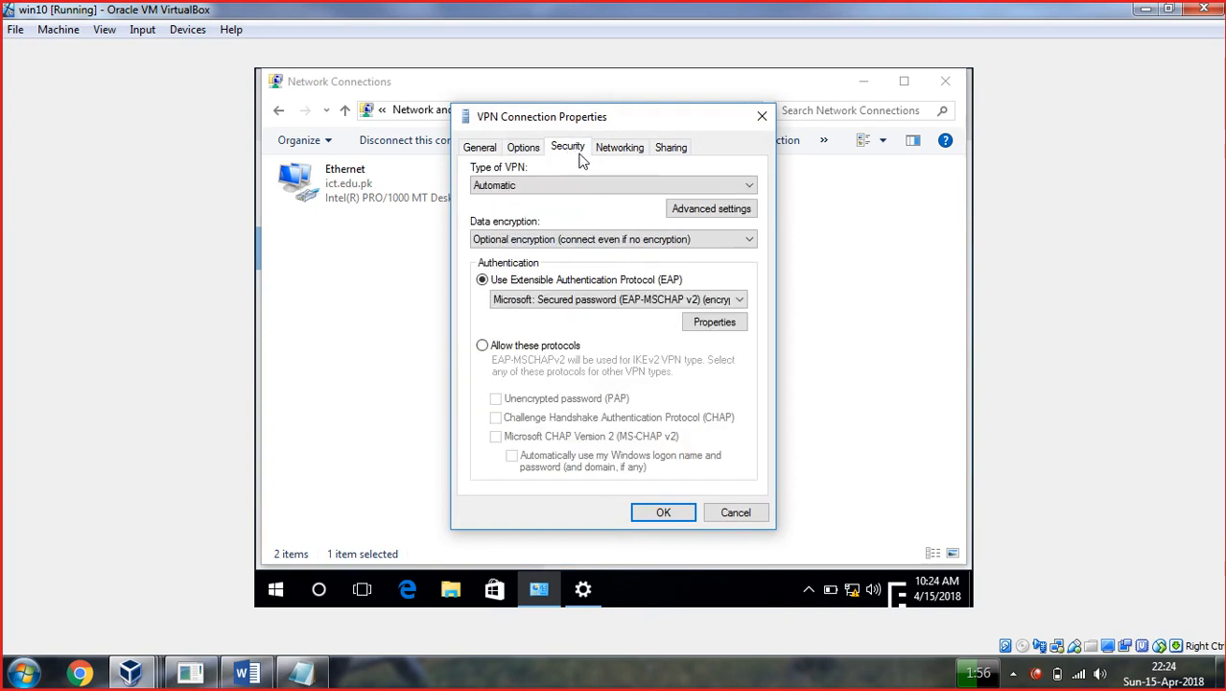
pyautogui.click(619, 152)
pyautogui.click(675, 148)
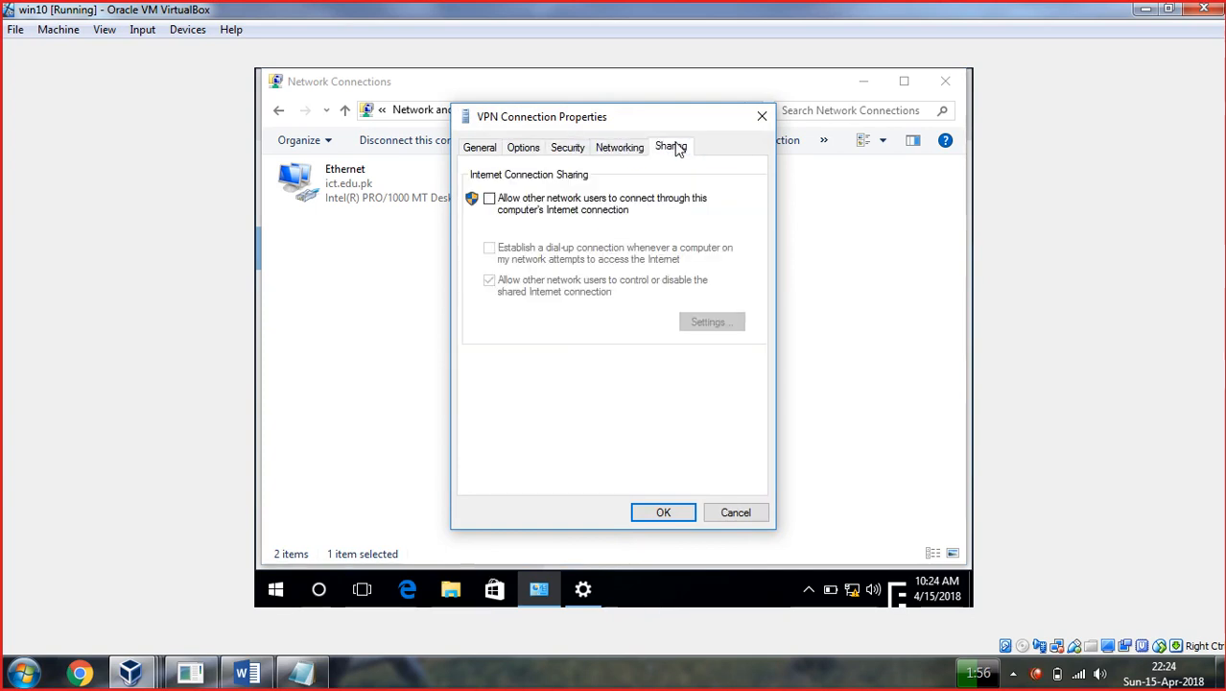
pyautogui.click(567, 150)
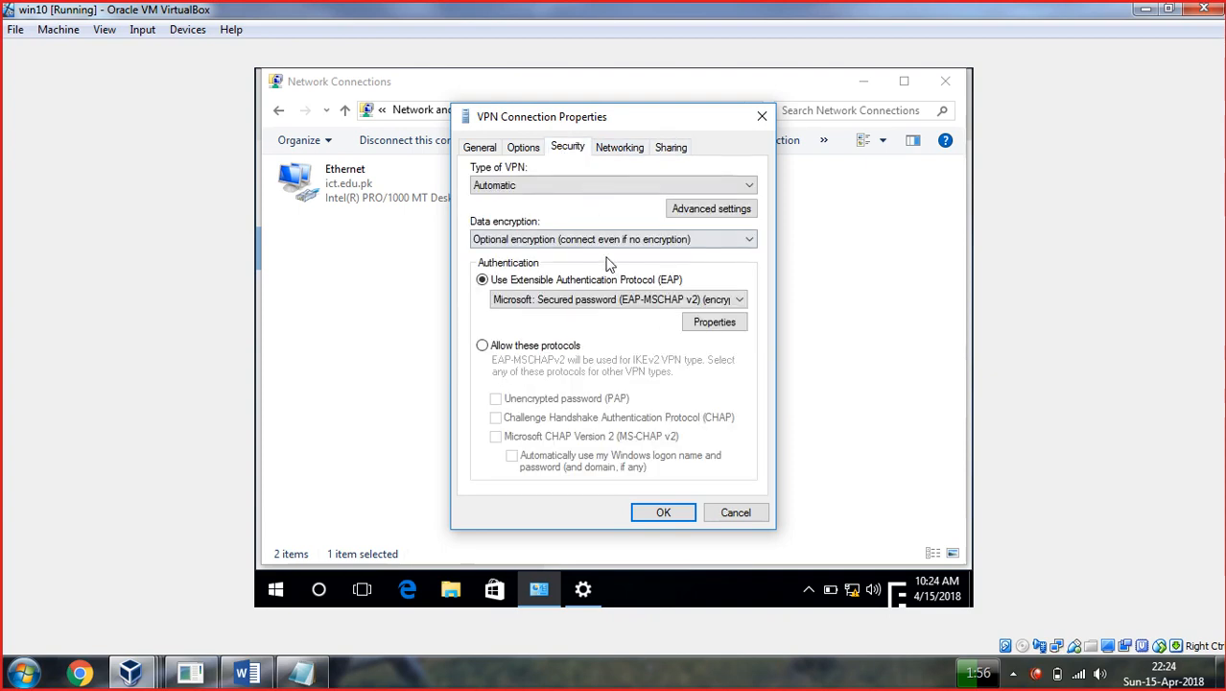
pyautogui.click(606, 300)
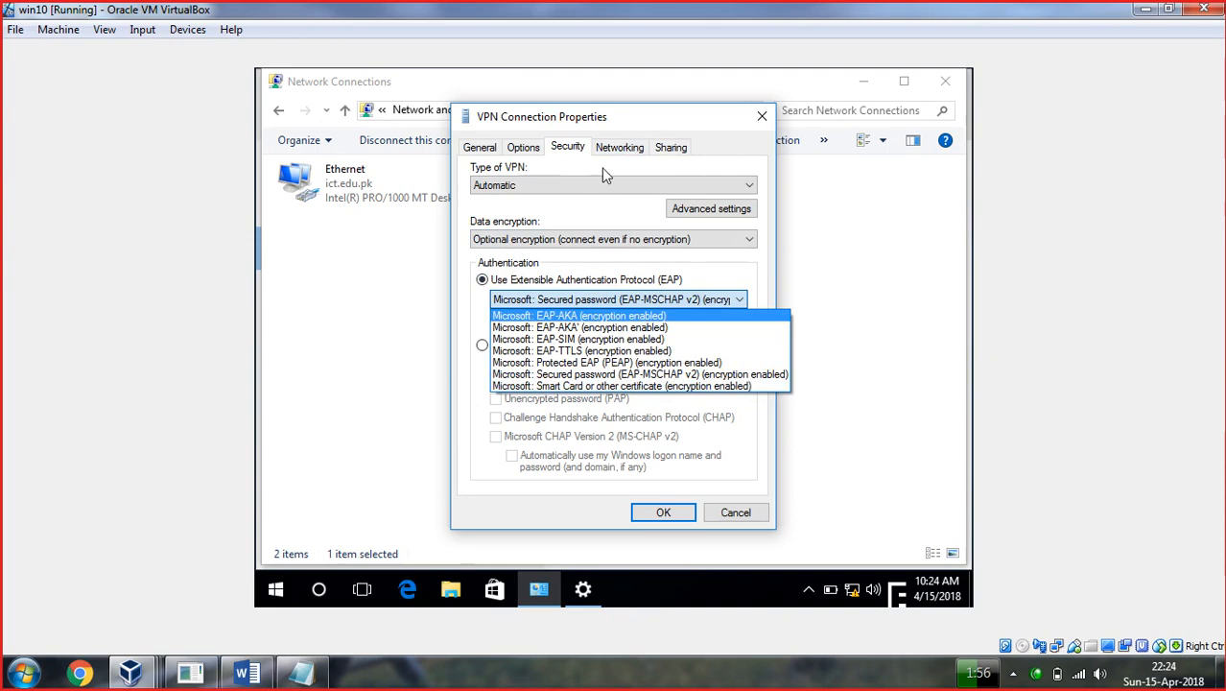
pyautogui.click(553, 183)
# Set the type of VPN to IKEv2, save it, and close Network Connections.
pyautogui.click(542, 185)
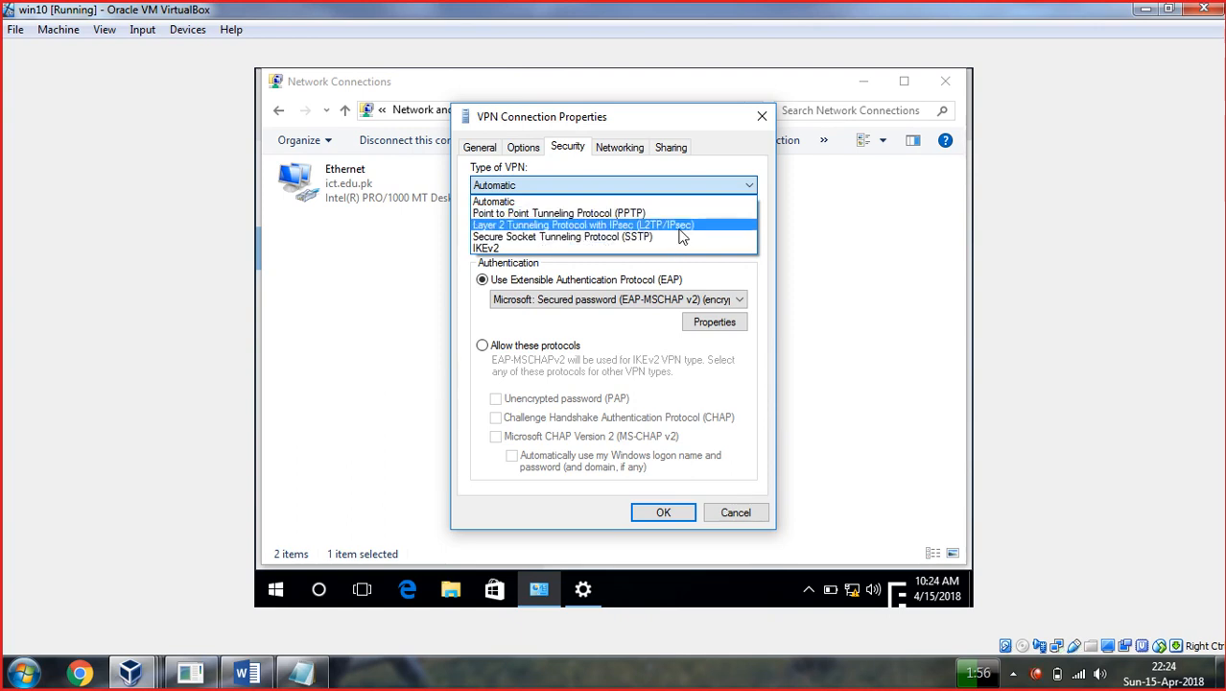
pyautogui.click(515, 252)
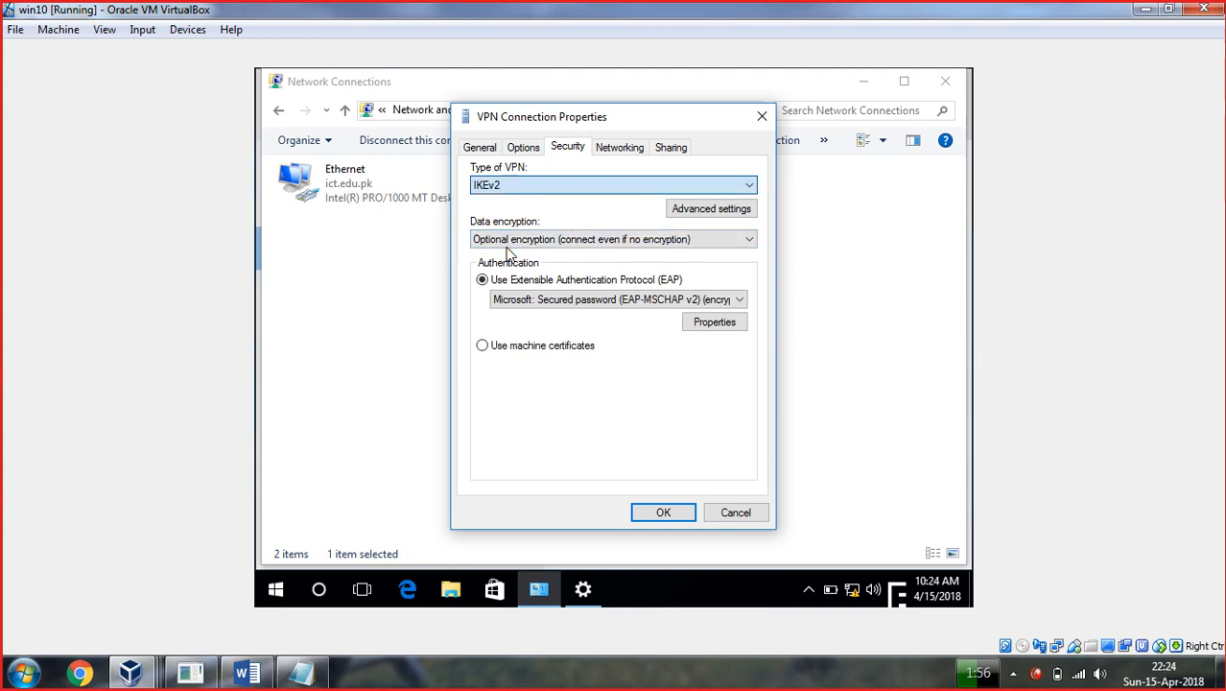
pyautogui.click(663, 513)
pyautogui.click(793, 372)
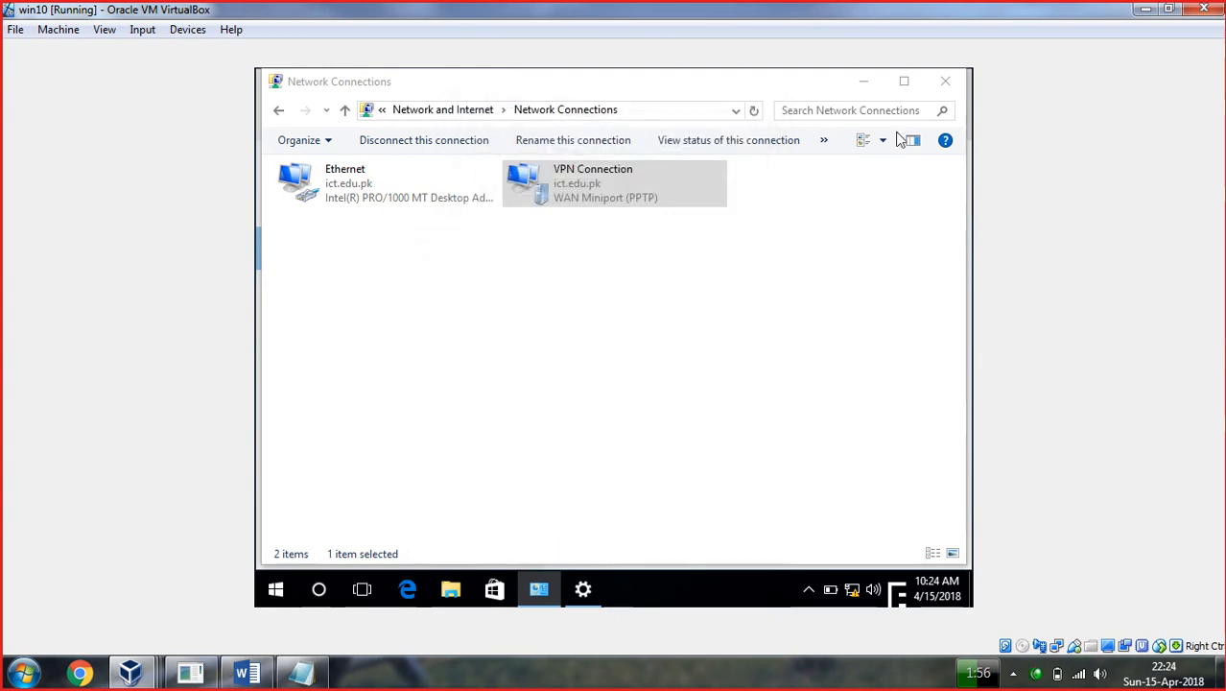
pyautogui.click(944, 80)
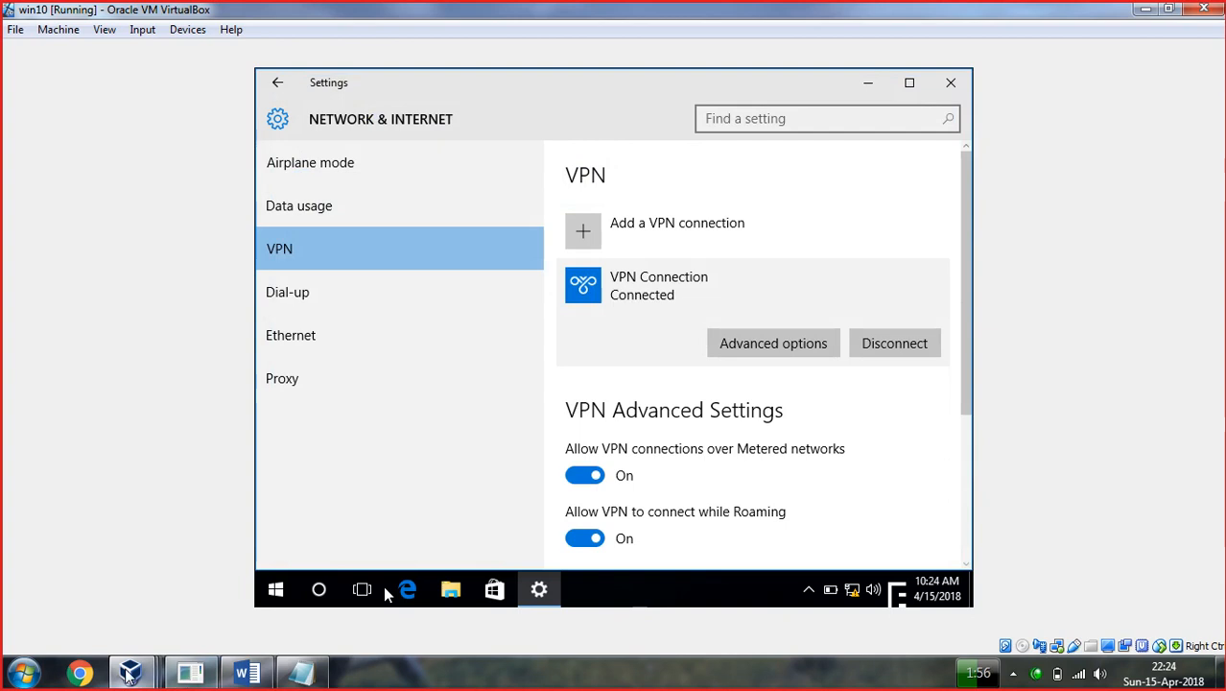
pyautogui.click(130, 672)
# On the DC server, open Routing and Remote Access and expand DC (local) to its Ports.
pyautogui.click(288, 611)
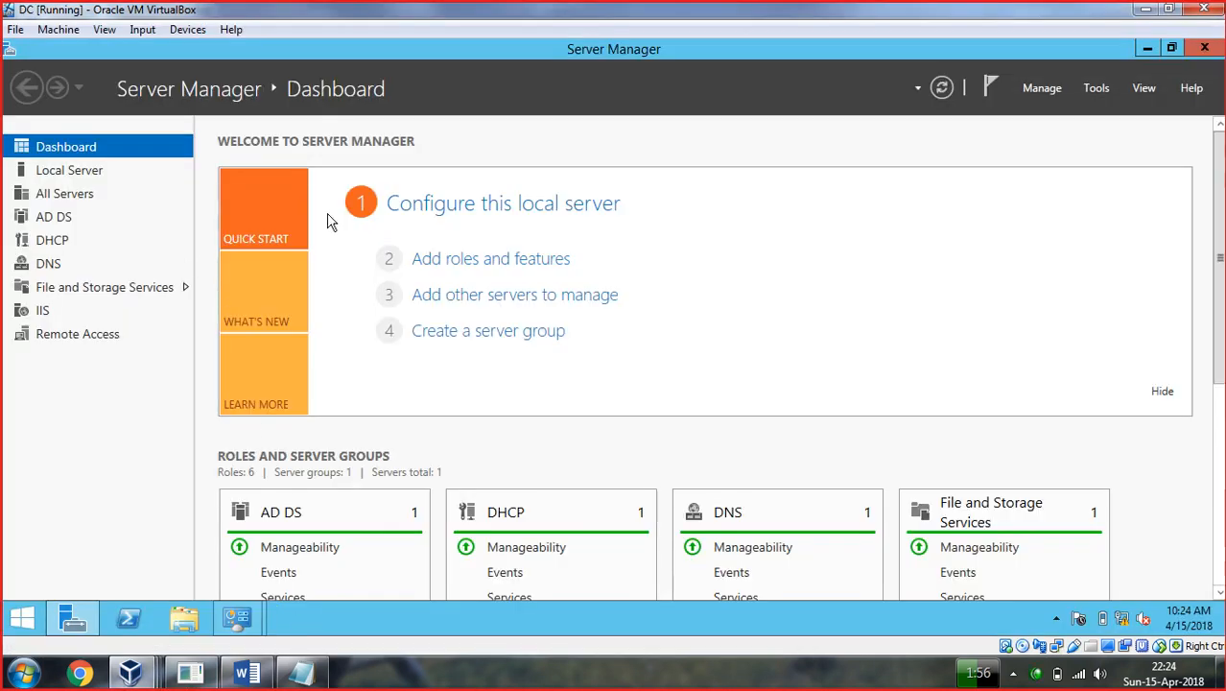
pyautogui.click(1096, 87)
pyautogui.scroll(-2, 1094, 412)
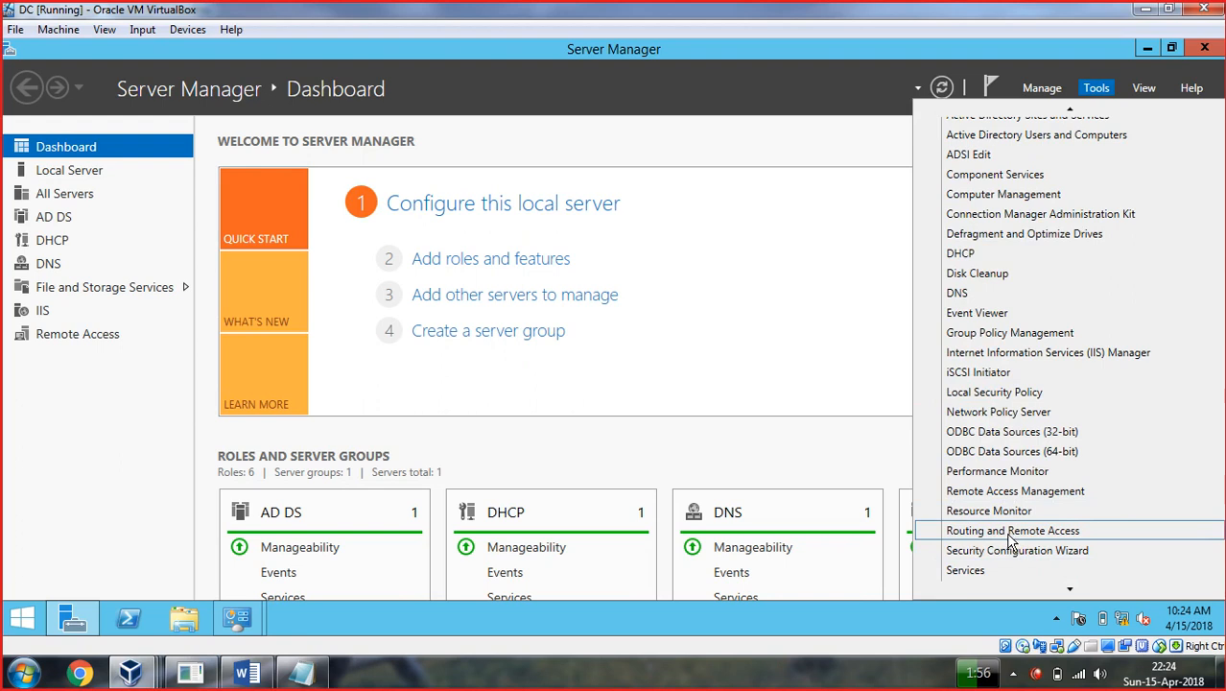
pyautogui.click(1012, 531)
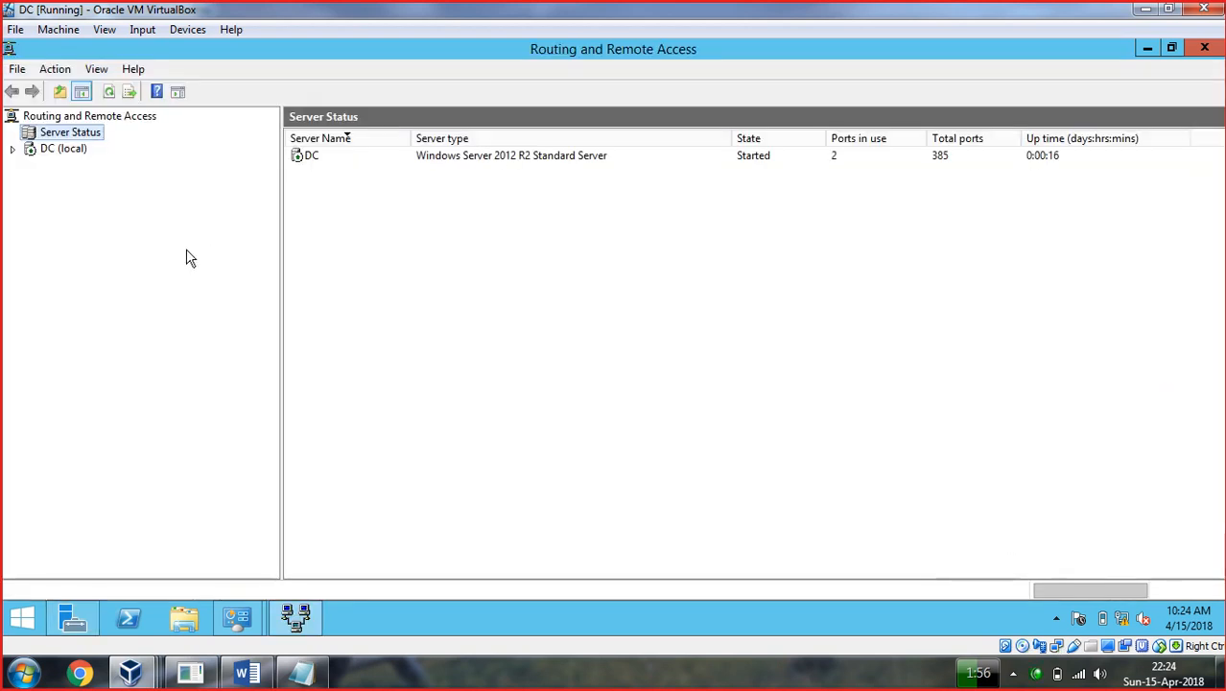
pyautogui.doubleClick(66, 152)
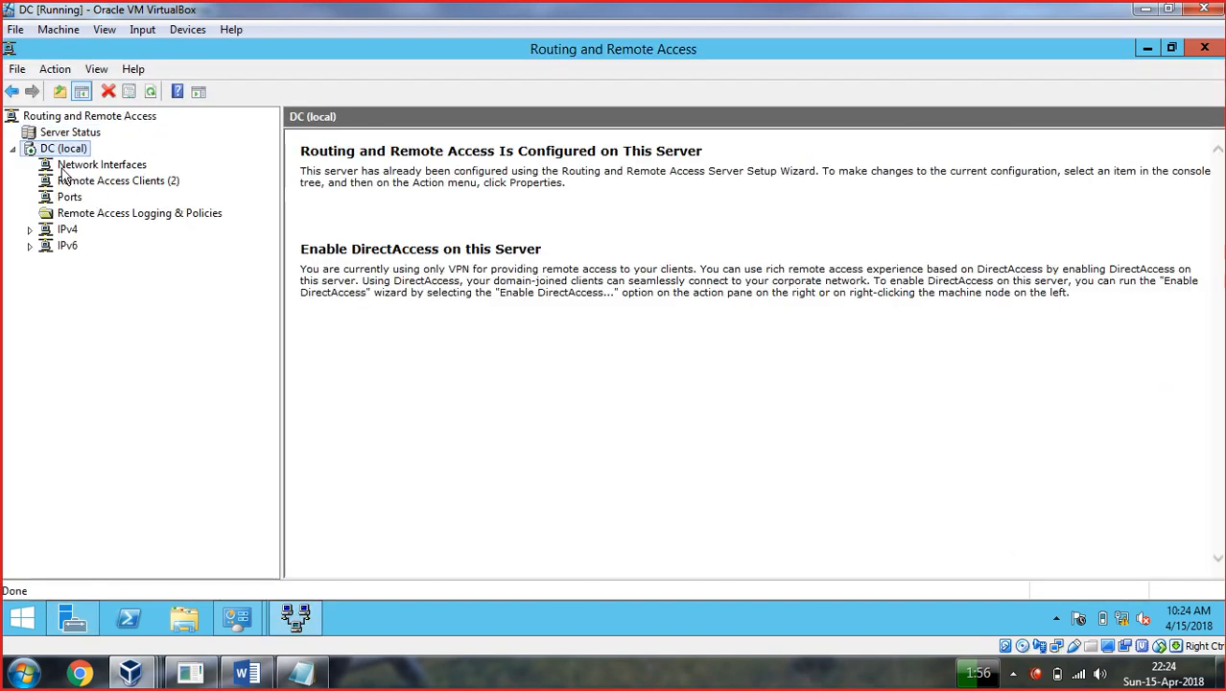
pyautogui.click(65, 166)
pyautogui.click(75, 182)
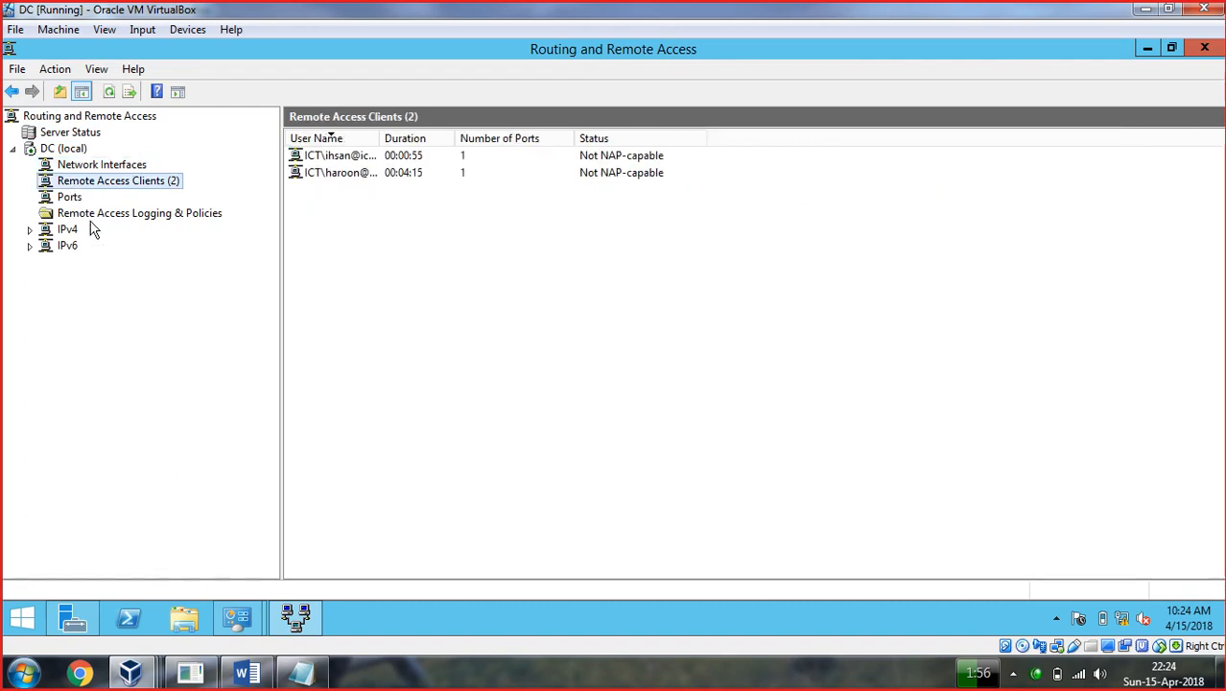
pyautogui.click(73, 199)
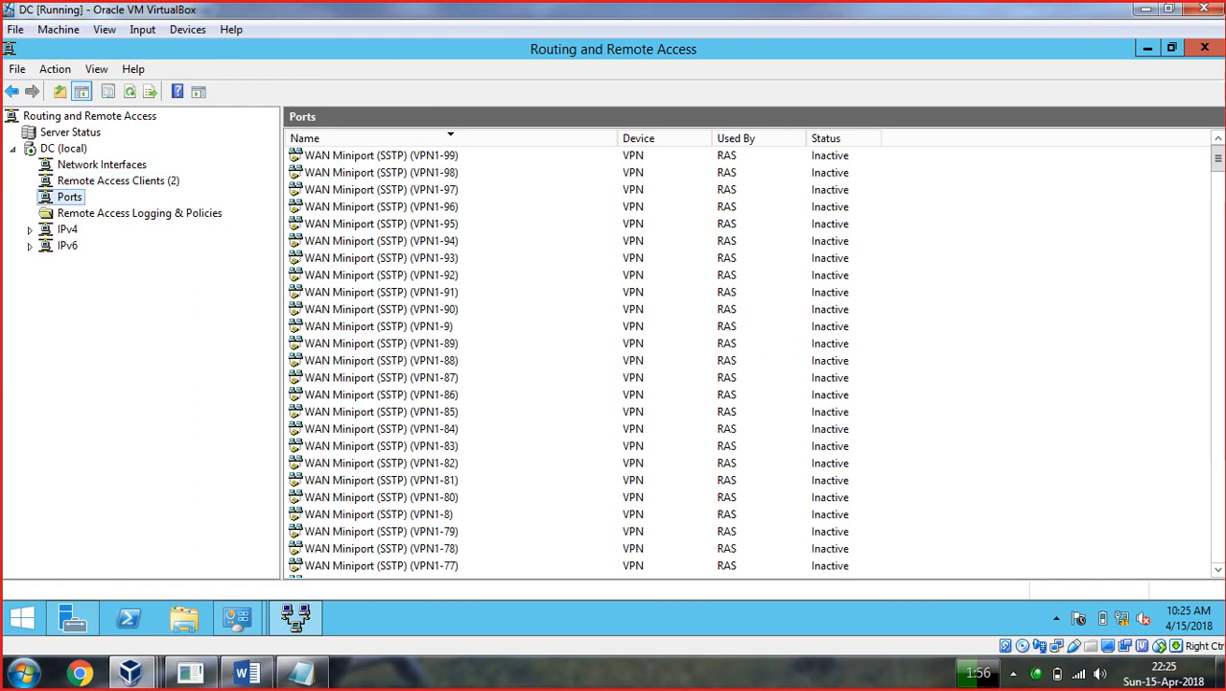
# Inspect the active VPN3-127 and VPN3-126 ports.
pyautogui.moveTo(1220, 168); pyautogui.dragTo(1218, 389)
pyautogui.click(811, 347)
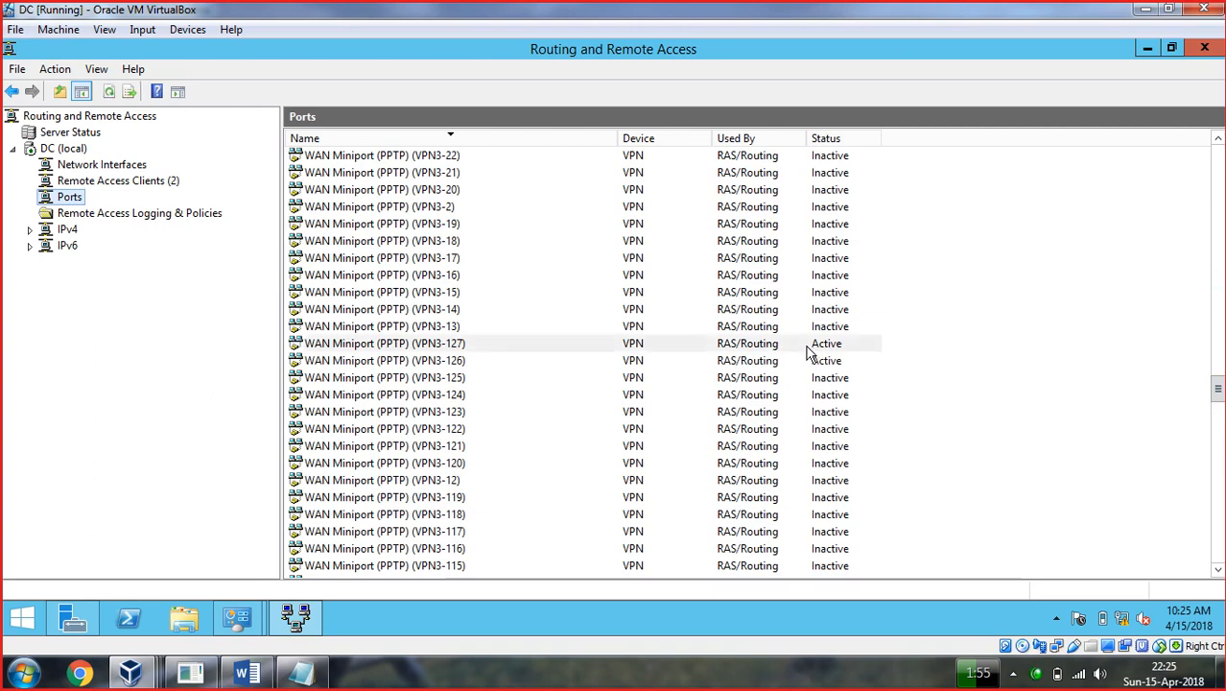
pyautogui.click(405, 365)
pyautogui.click(442, 346)
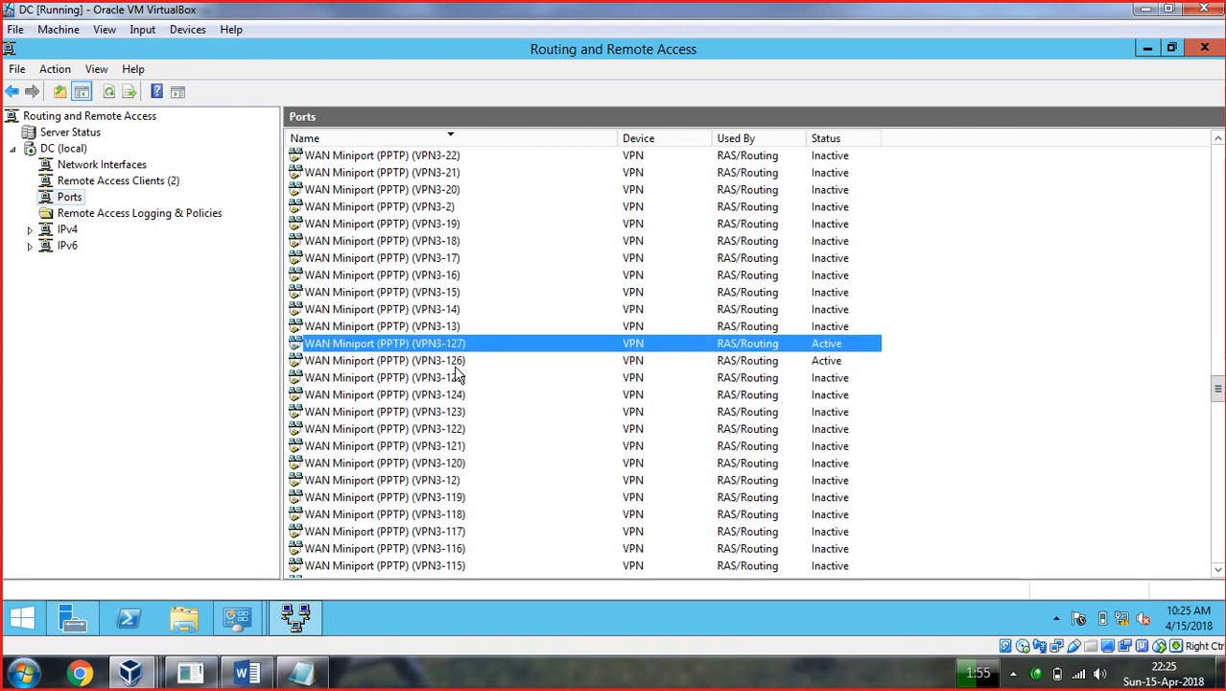
pyautogui.click(457, 365)
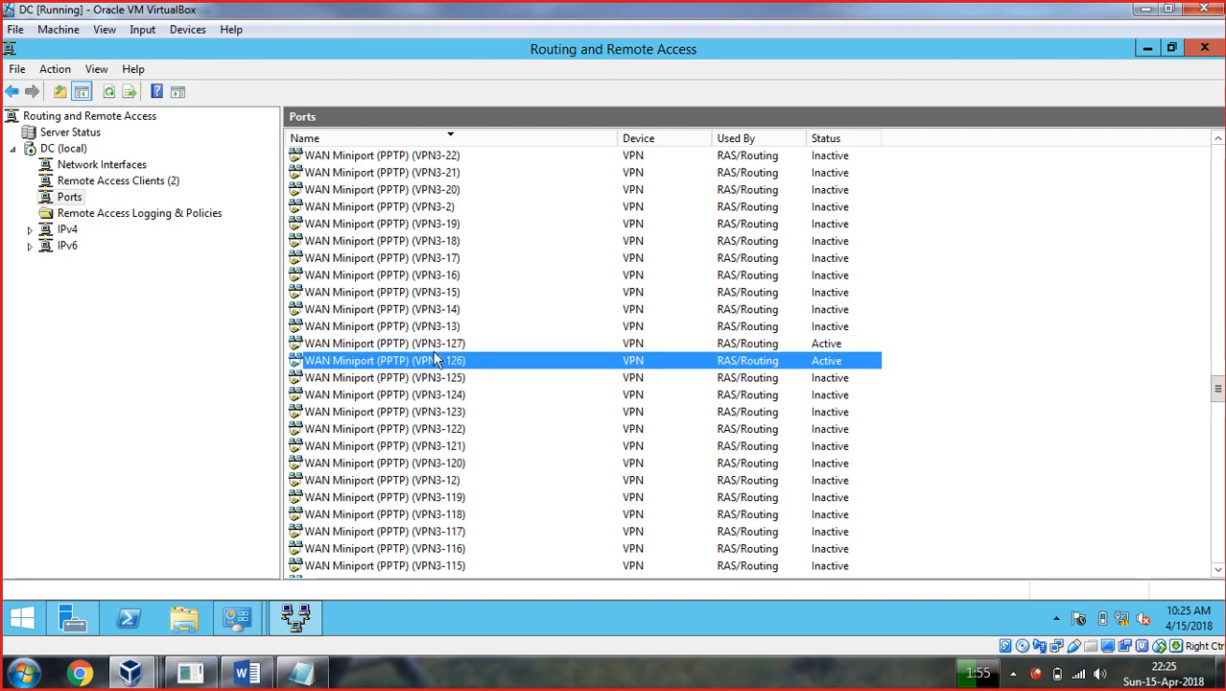
# Show the two Remote Access Clients with the User Name column widened to full names.
pyautogui.click(103, 183)
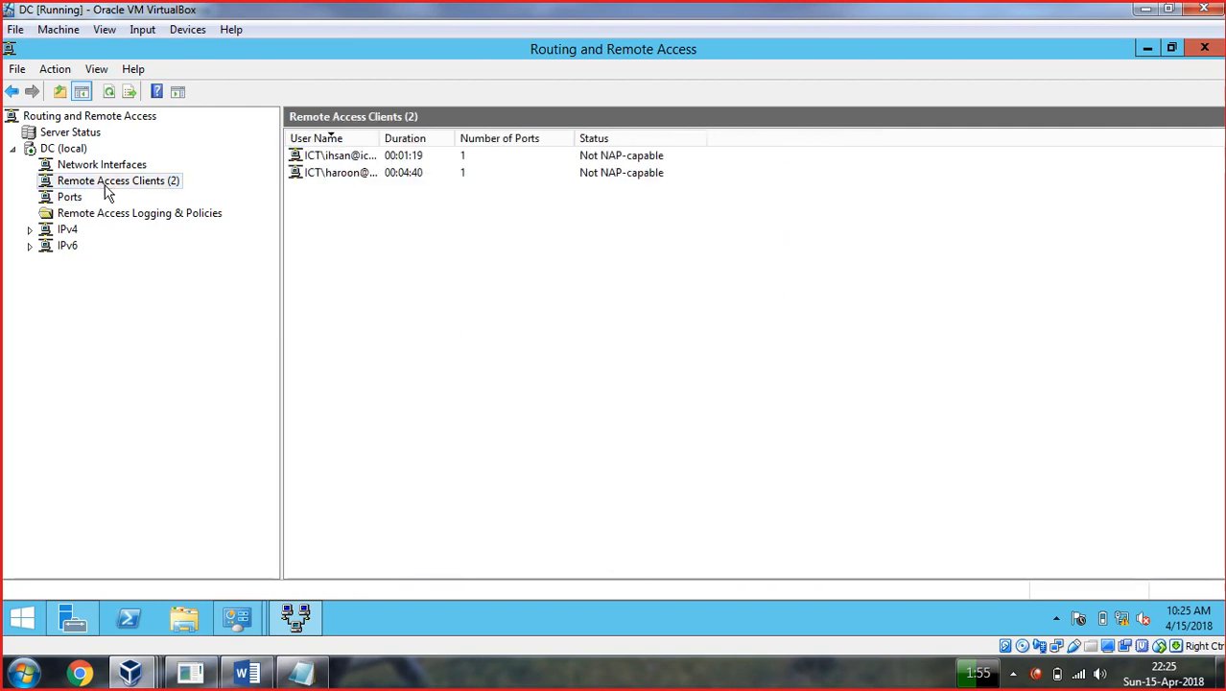
pyautogui.moveTo(379, 138); pyautogui.dragTo(526, 138)
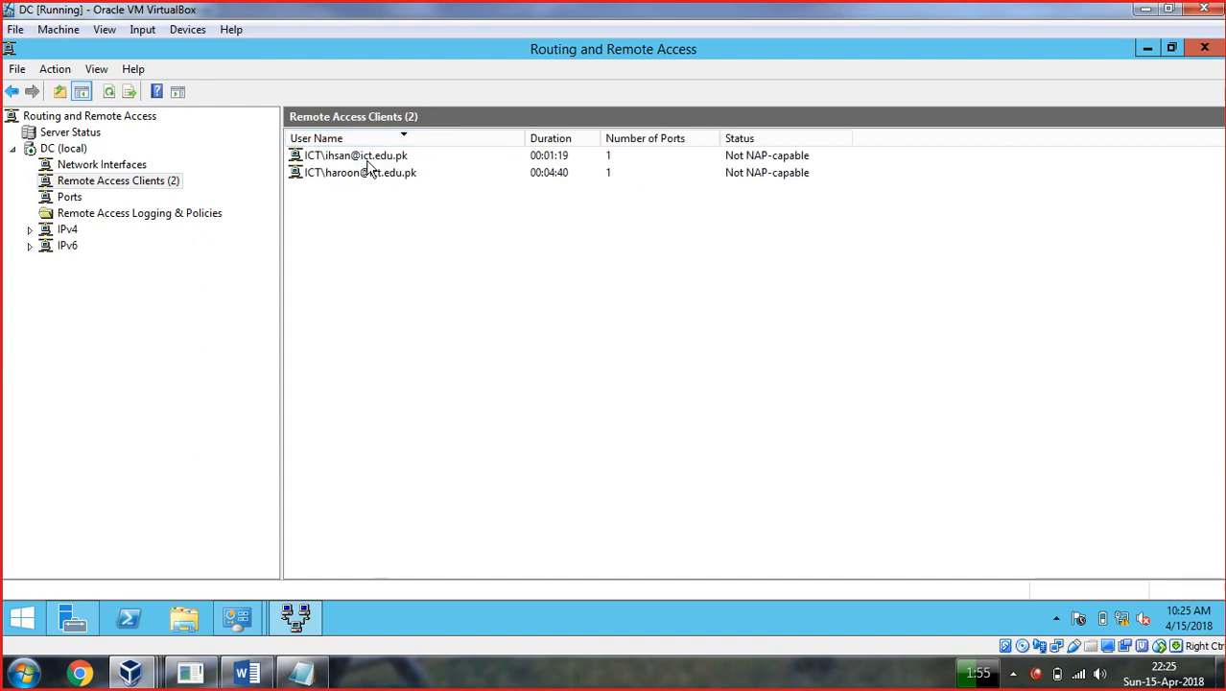
pyautogui.click(354, 159)
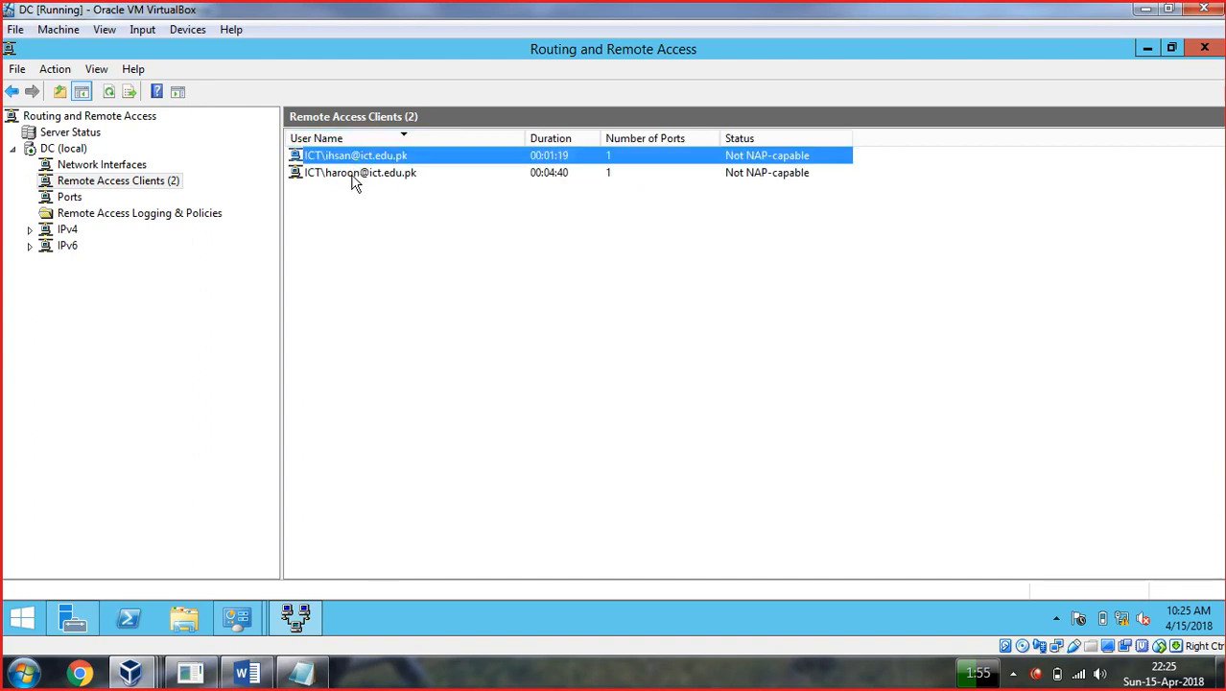
pyautogui.click(352, 174)
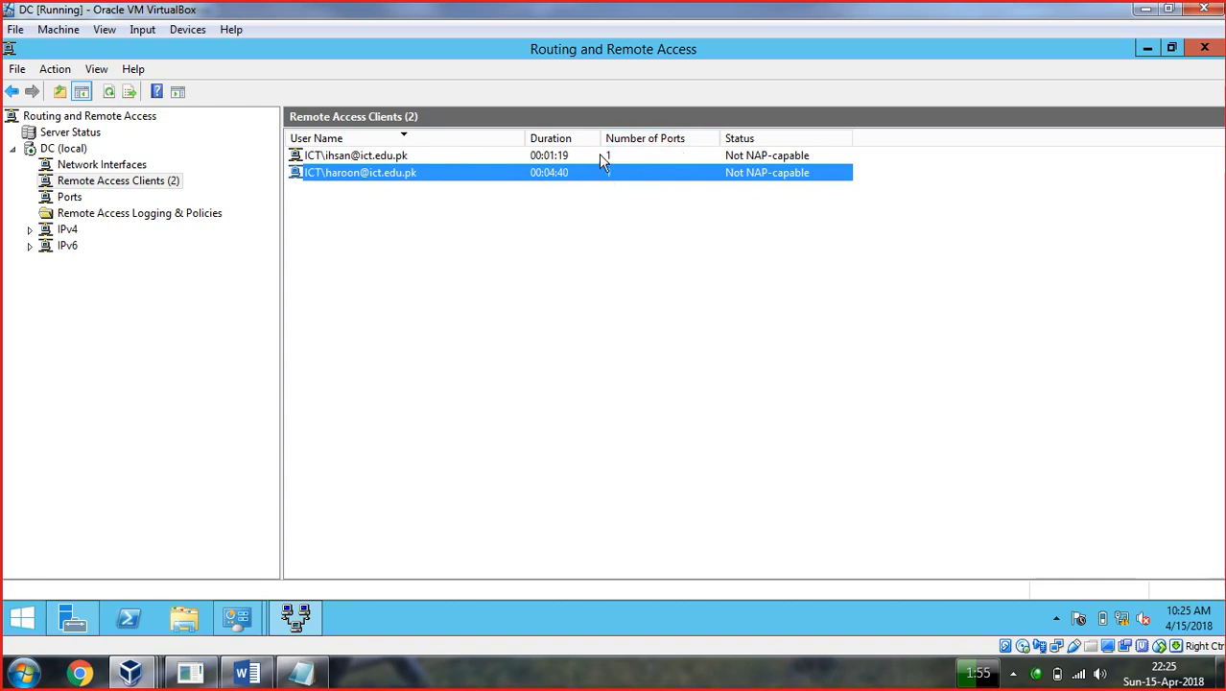
pyautogui.click(598, 156)
pyautogui.click(760, 194)
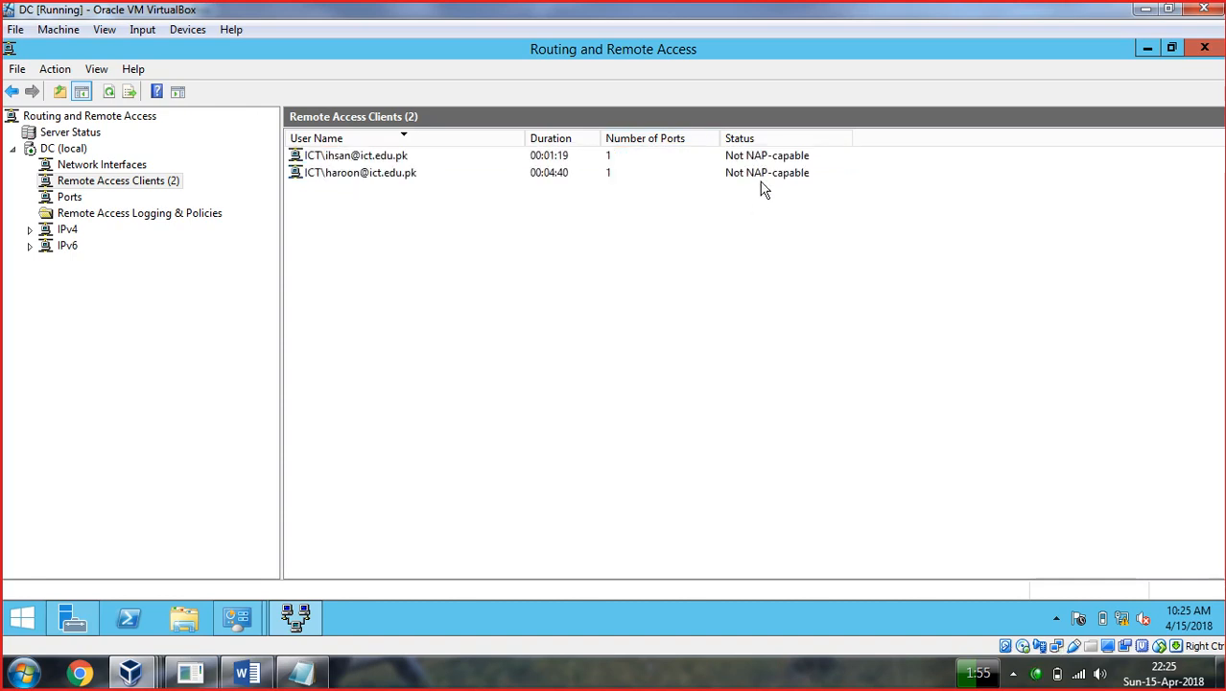
pyautogui.click(759, 162)
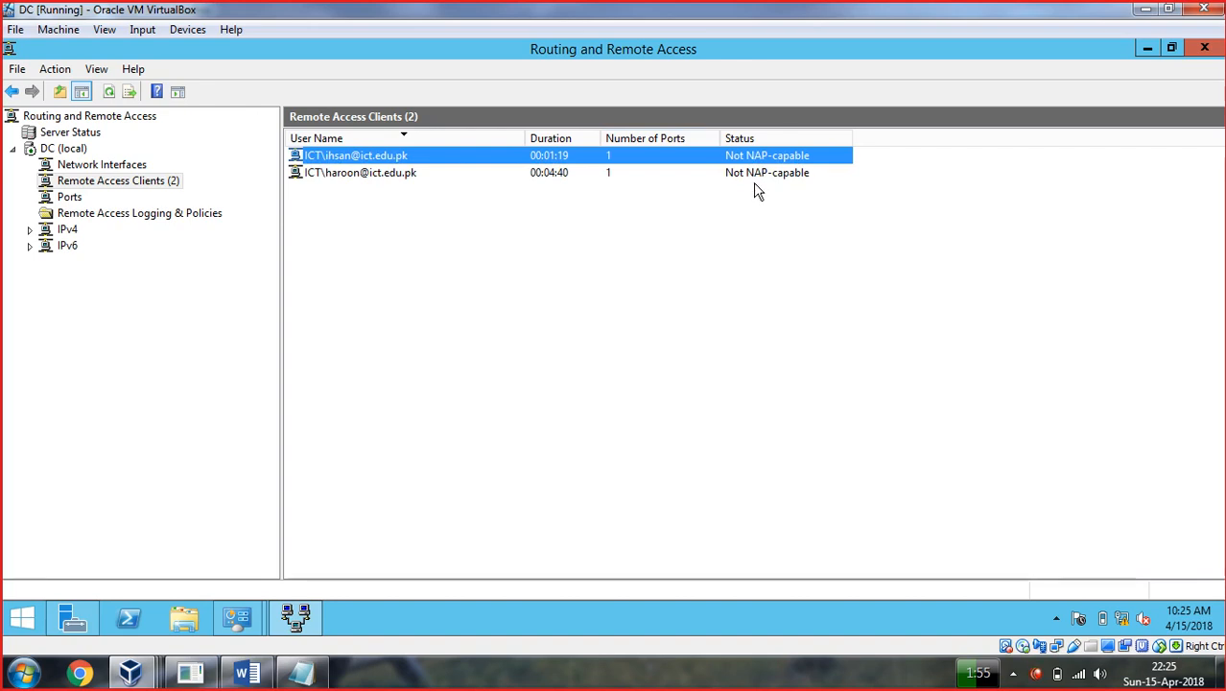
pyautogui.click(687, 673)
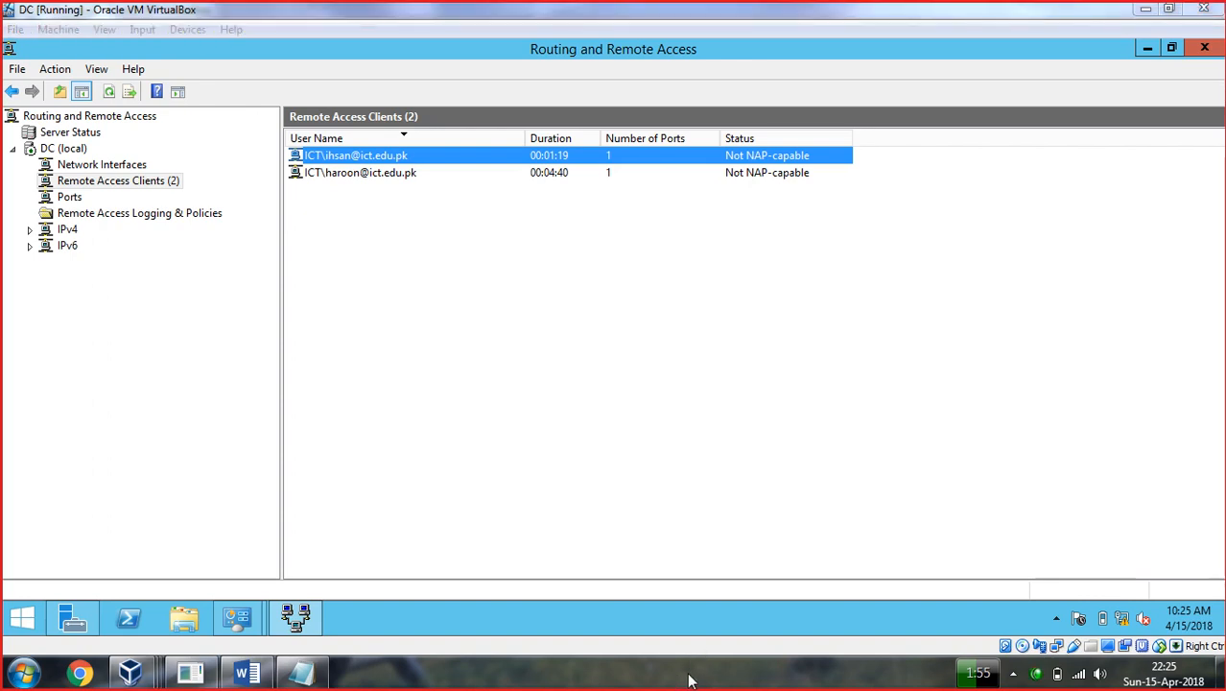
pyautogui.moveTo(630, 217)
pyautogui.mouseDown()
pyautogui.moveTo(632, 251)
pyautogui.moveTo(654, 252)
pyautogui.mouseUp()
pyautogui.moveTo(672, 228)
pyautogui.mouseDown()
pyautogui.moveTo(679, 249)
pyautogui.moveTo(702, 244)
pyautogui.moveTo(696, 228)
pyautogui.moveTo(816, 254)
pyautogui.moveTo(822, 199)
pyautogui.moveTo(827, 228)
pyautogui.mouseUp()
pyautogui.moveTo(839, 203); pyautogui.dragTo(852, 223)
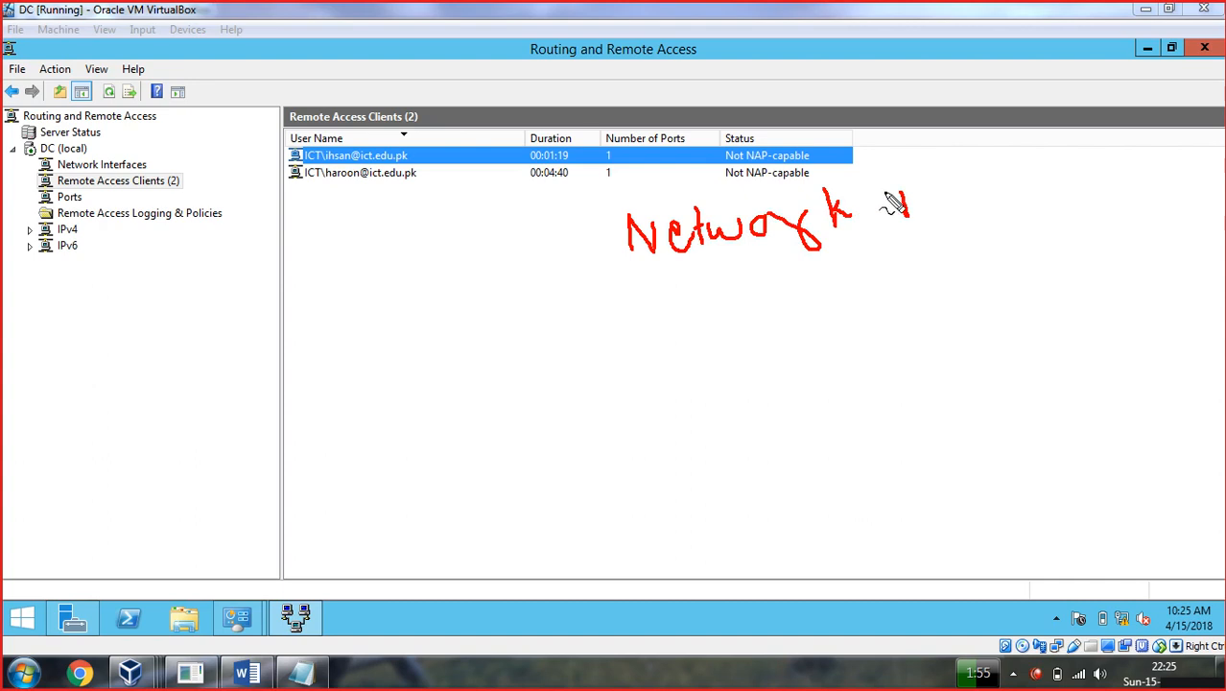
pyautogui.moveTo(902, 192); pyautogui.dragTo(919, 197)
pyautogui.moveTo(936, 192)
pyautogui.mouseDown()
pyautogui.moveTo(981, 181)
pyautogui.moveTo(1005, 224)
pyautogui.moveTo(1004, 187)
pyautogui.mouseUp()
pyautogui.moveTo(1082, 144)
pyautogui.mouseDown()
pyautogui.moveTo(1073, 198)
pyautogui.moveTo(1101, 170)
pyautogui.moveTo(1119, 182)
pyautogui.moveTo(1125, 156)
pyautogui.moveTo(1140, 190)
pyautogui.moveTo(1150, 151)
pyautogui.moveTo(1163, 164)
pyautogui.mouseUp()
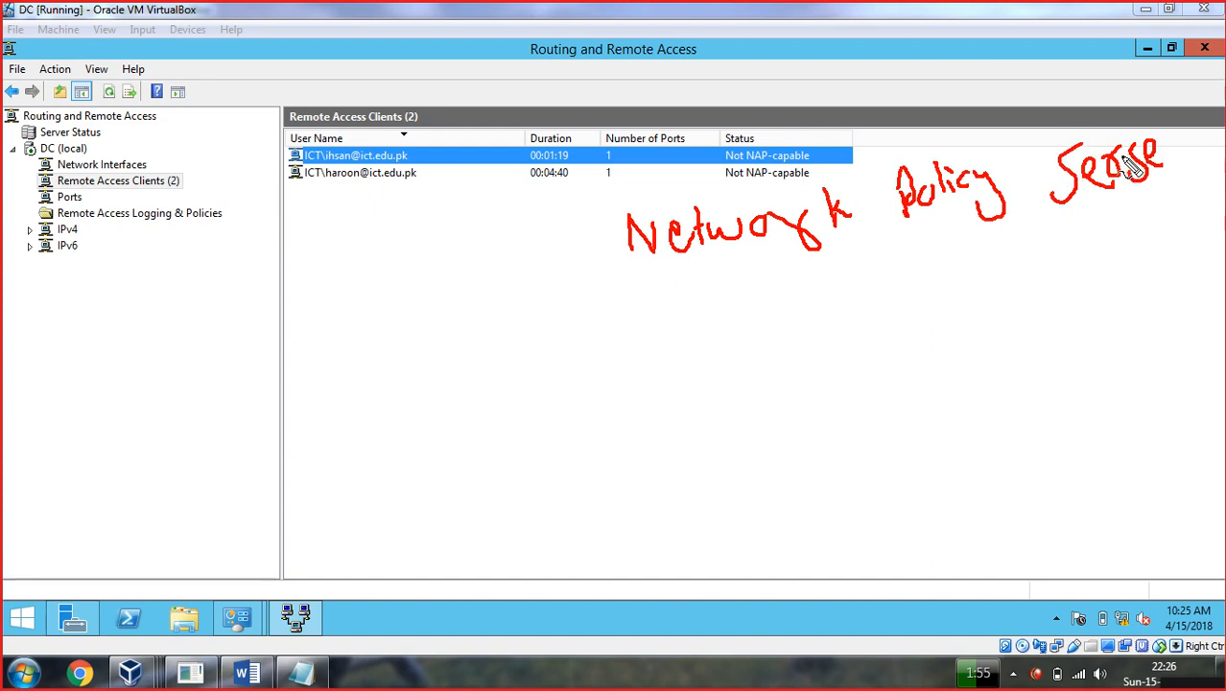
pyautogui.moveTo(1146, 156)
pyautogui.mouseDown()
pyautogui.moveTo(1188, 162)
pyautogui.moveTo(1192, 150)
pyautogui.mouseUp()
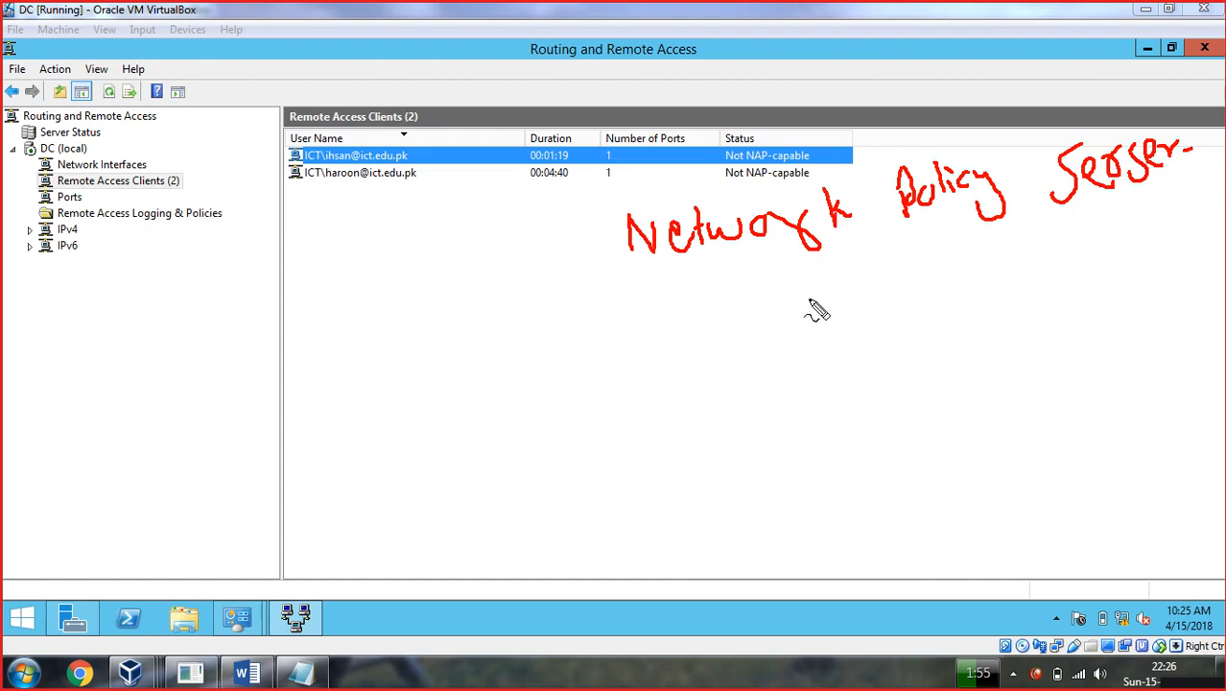
pyautogui.moveTo(633, 287)
pyautogui.mouseDown()
pyautogui.moveTo(1073, 227)
pyautogui.moveTo(1199, 187)
pyautogui.mouseUp()
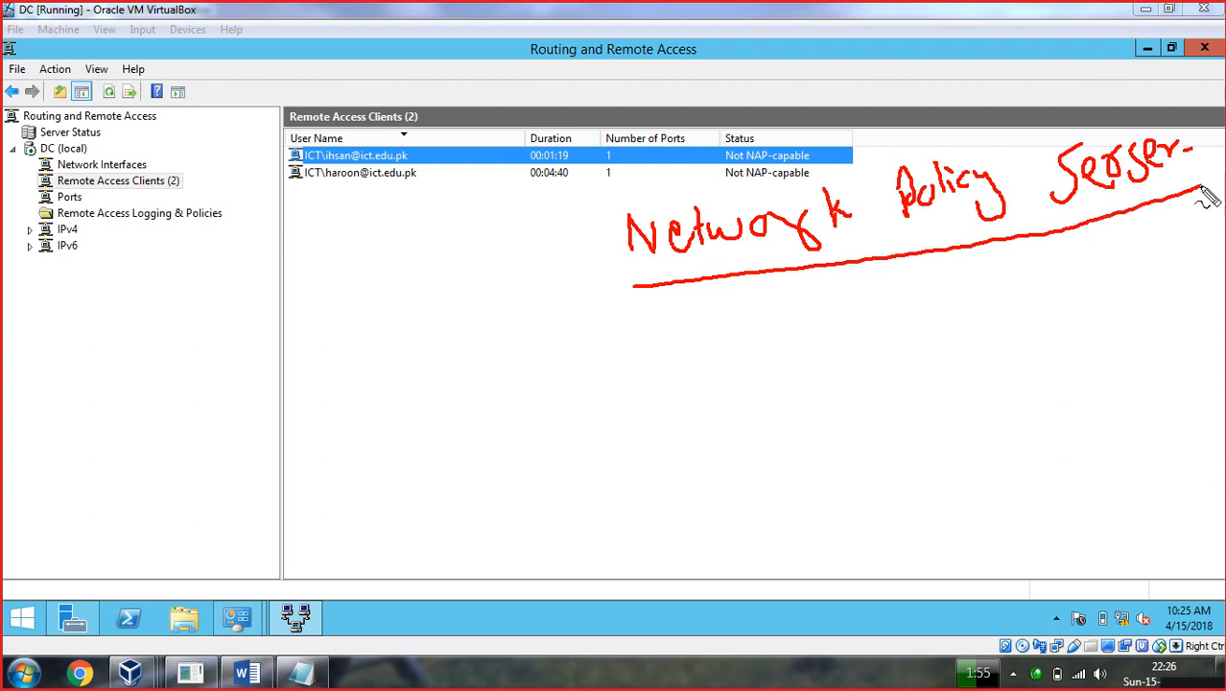
pyautogui.moveTo(705, 282)
pyautogui.mouseDown()
pyautogui.moveTo(724, 341)
pyautogui.moveTo(780, 327)
pyautogui.moveTo(794, 340)
pyautogui.mouseUp()
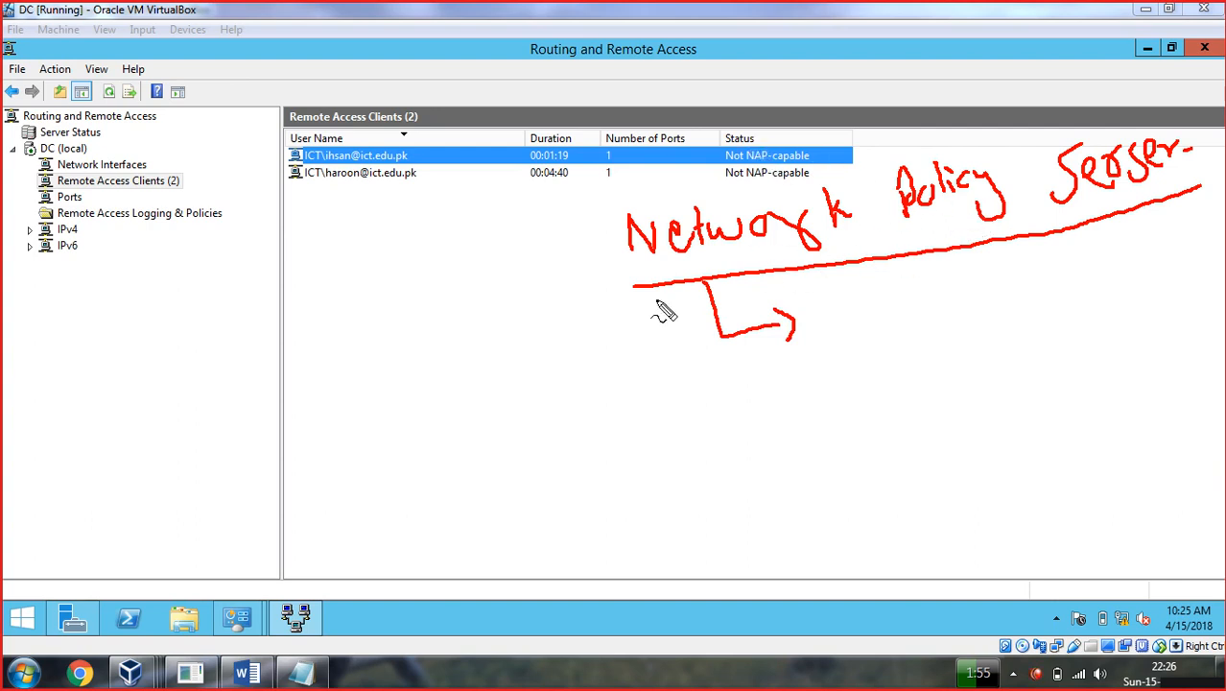
pyautogui.press('Escape')
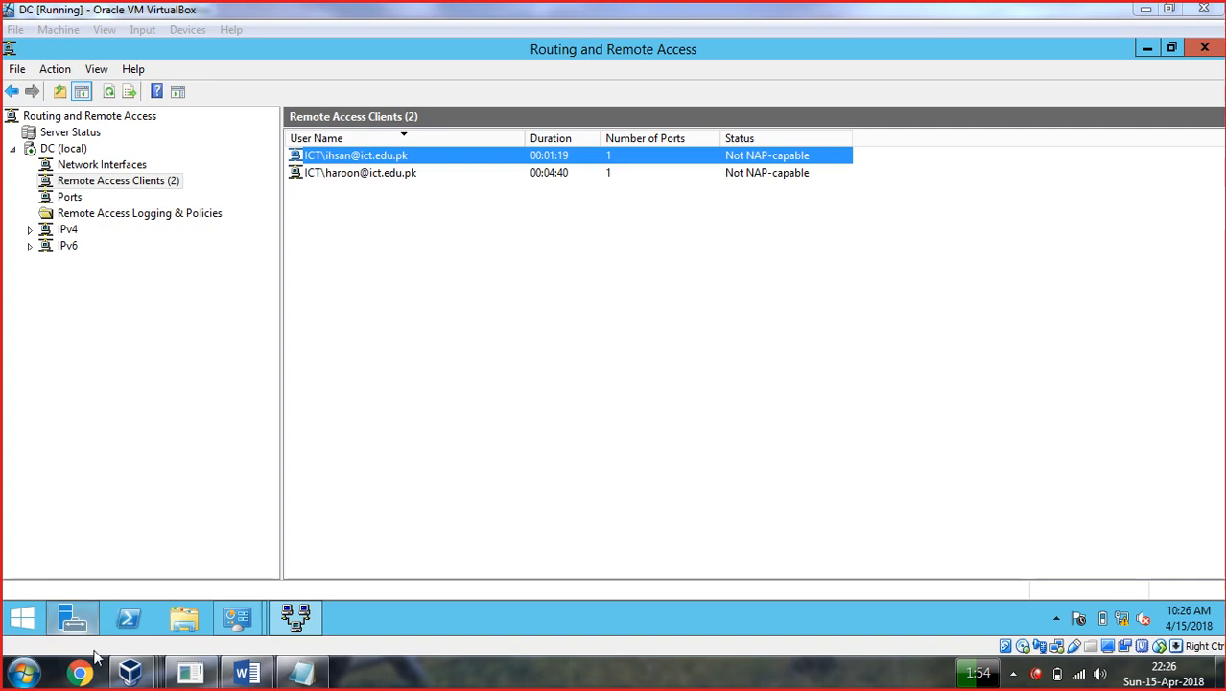
pyautogui.click(81, 677)
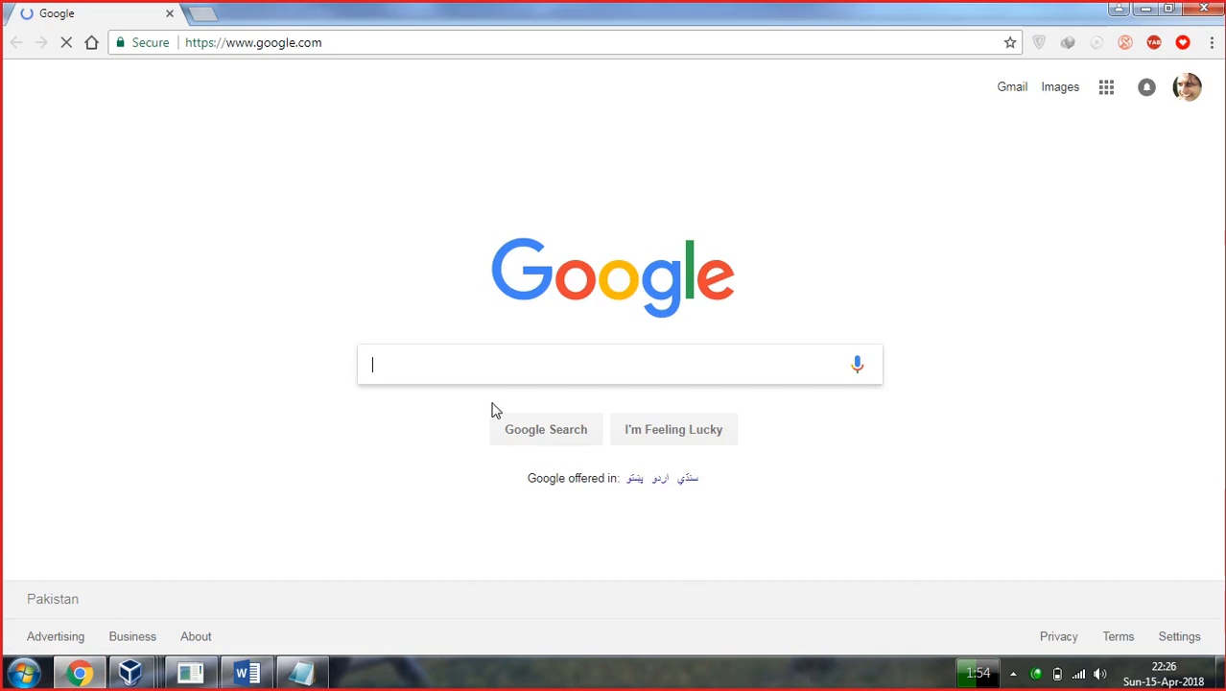
pyautogui.write('NA')
pyautogui.press('BackSpace')
pyautogui.press('BackSpace')
pyautogui.click(301, 672)
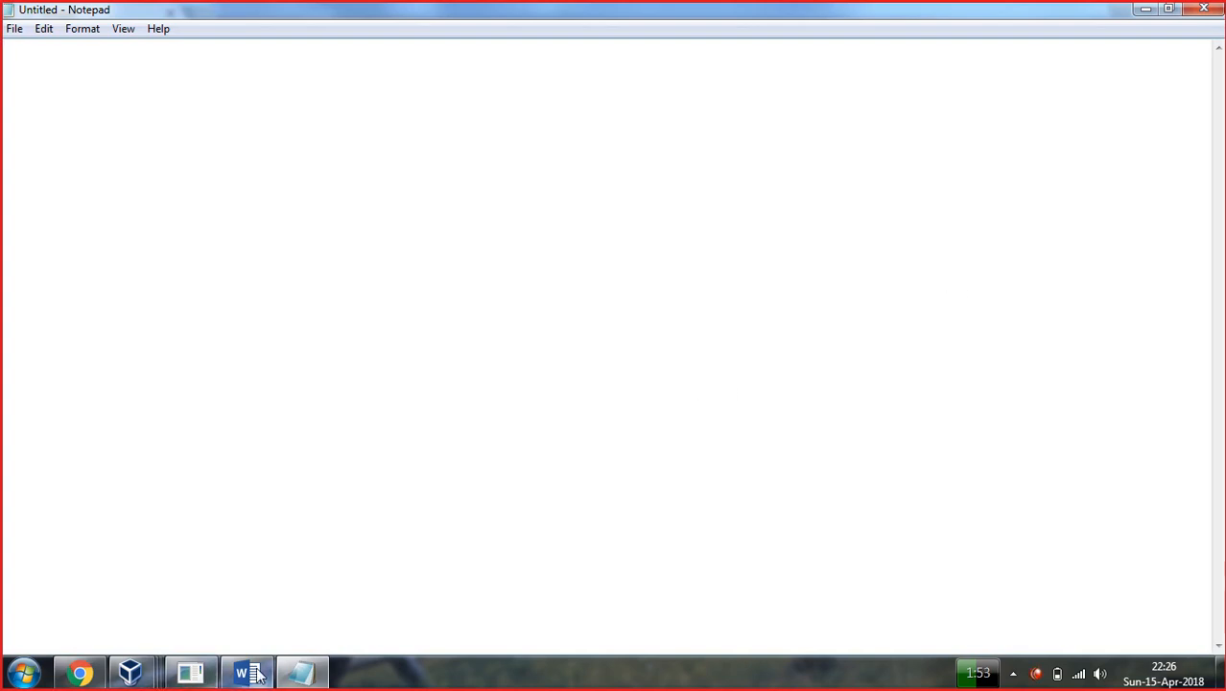
pyautogui.moveTo(257, 675)
pyautogui.hotkey('ctrl', 'alt', 'd')
pyautogui.moveTo(224, 149)
pyautogui.mouseDown()
pyautogui.moveTo(224, 218)
pyautogui.moveTo(256, 205)
pyautogui.moveTo(280, 245)
pyautogui.mouseUp()
pyautogui.moveTo(270, 155); pyautogui.dragTo(284, 252)
pyautogui.moveTo(306, 139); pyautogui.dragTo(307, 237)
pyautogui.moveTo(323, 176); pyautogui.dragTo(384, 174)
pyautogui.moveTo(555, 226)
pyautogui.mouseDown()
pyautogui.moveTo(556, 215)
pyautogui.moveTo(635, 200)
pyautogui.mouseUp()
pyautogui.moveTo(561, 172); pyautogui.dragTo(607, 173)
pyautogui.moveTo(675, 127)
pyautogui.mouseDown()
pyautogui.moveTo(687, 178)
pyautogui.moveTo(717, 164)
pyautogui.moveTo(722, 123)
pyautogui.moveTo(741, 167)
pyautogui.mouseUp()
pyautogui.moveTo(758, 105); pyautogui.dragTo(754, 147)
pyautogui.moveTo(776, 77); pyautogui.dragTo(796, 124)
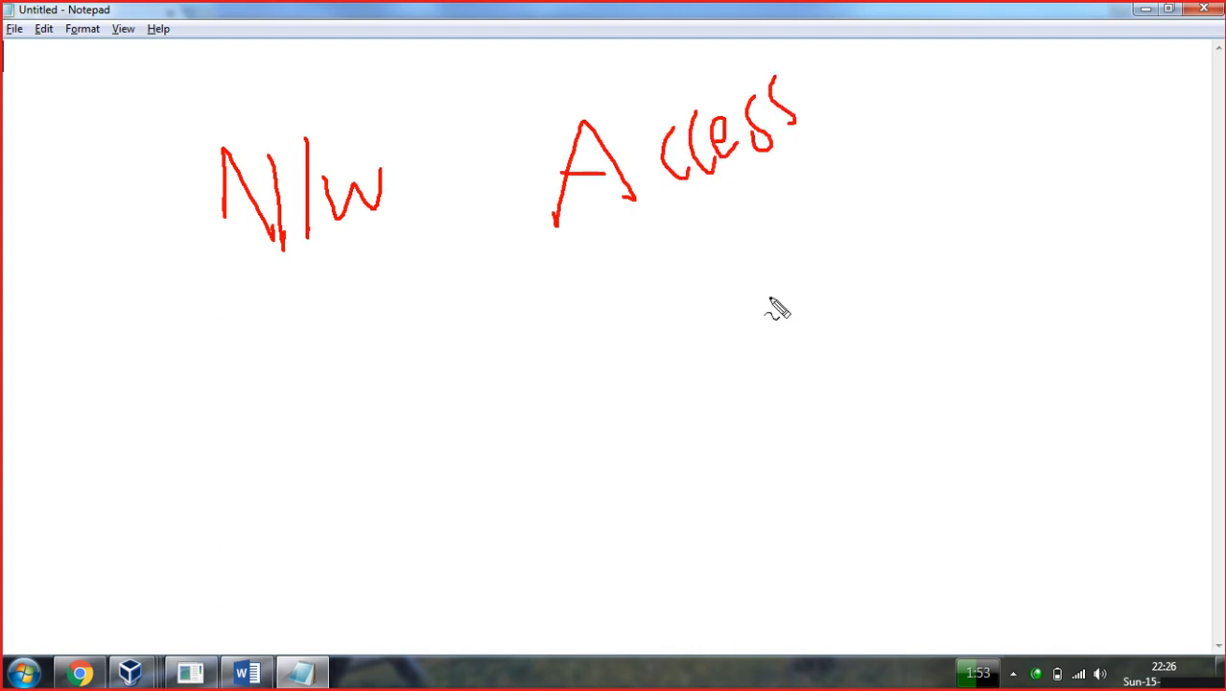
pyautogui.click(142, 679)
pyautogui.click(334, 583)
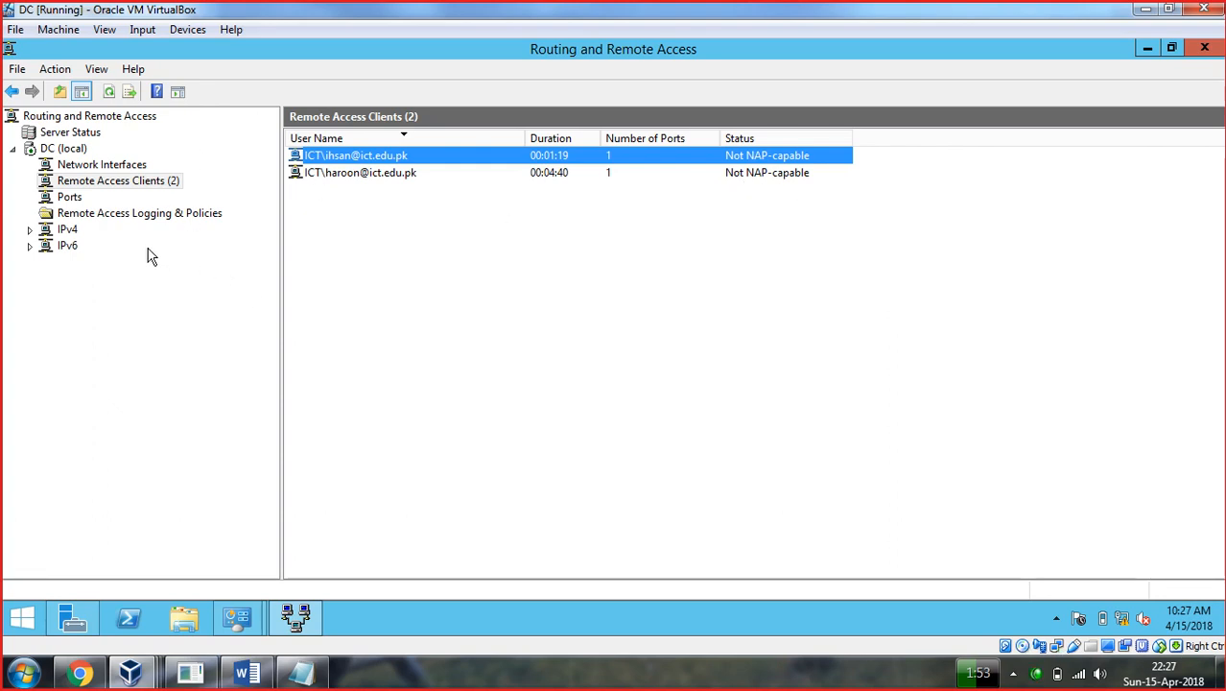
# Launch the Network Policy Server console from Remote Access Logging & Policies.
pyautogui.click(134, 215)
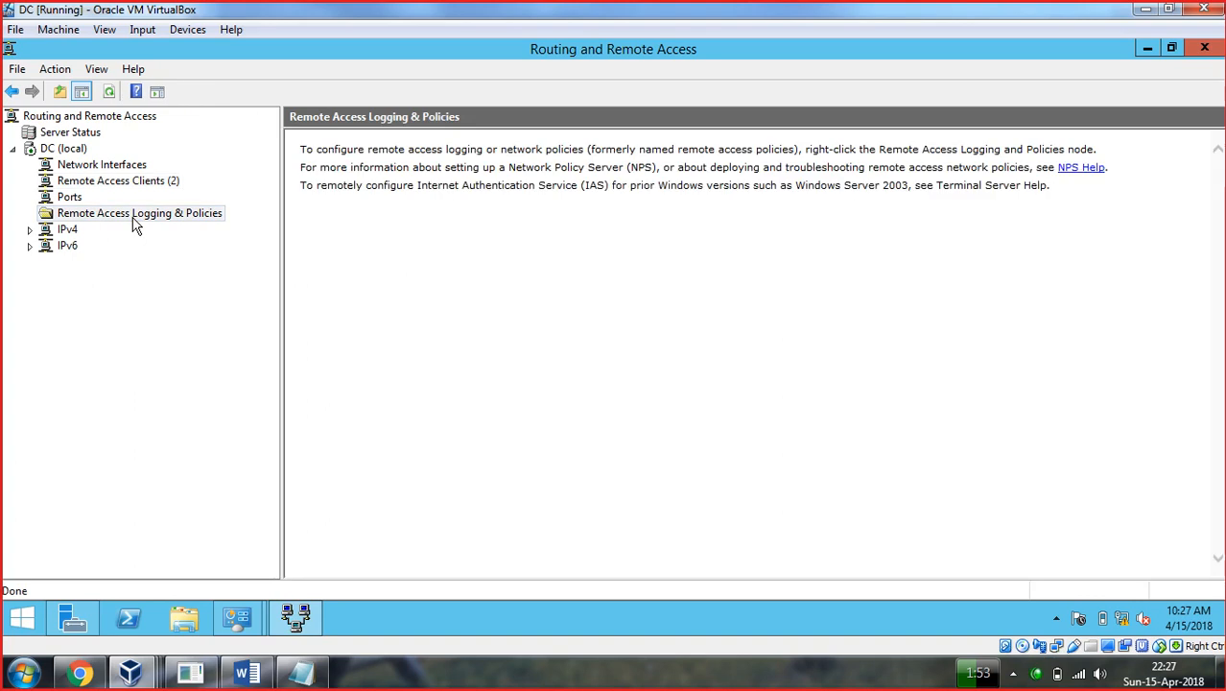
pyautogui.rightClick(134, 223)
pyautogui.click(191, 230)
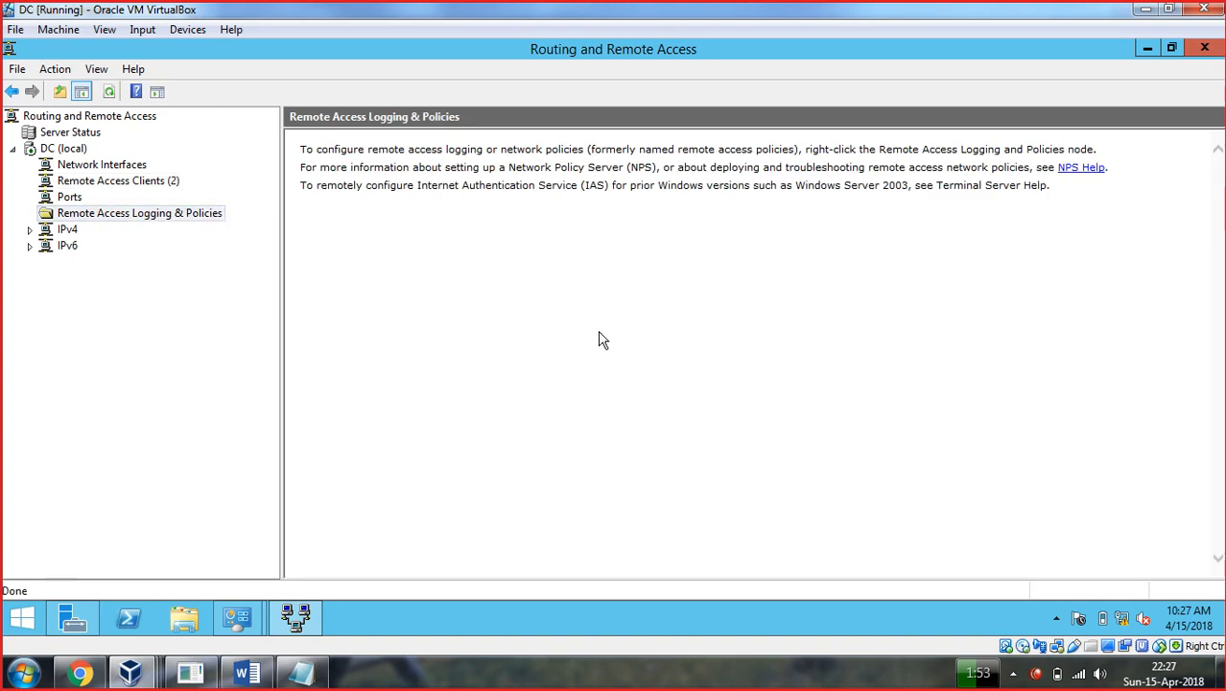
pyautogui.rightClick(142, 219)
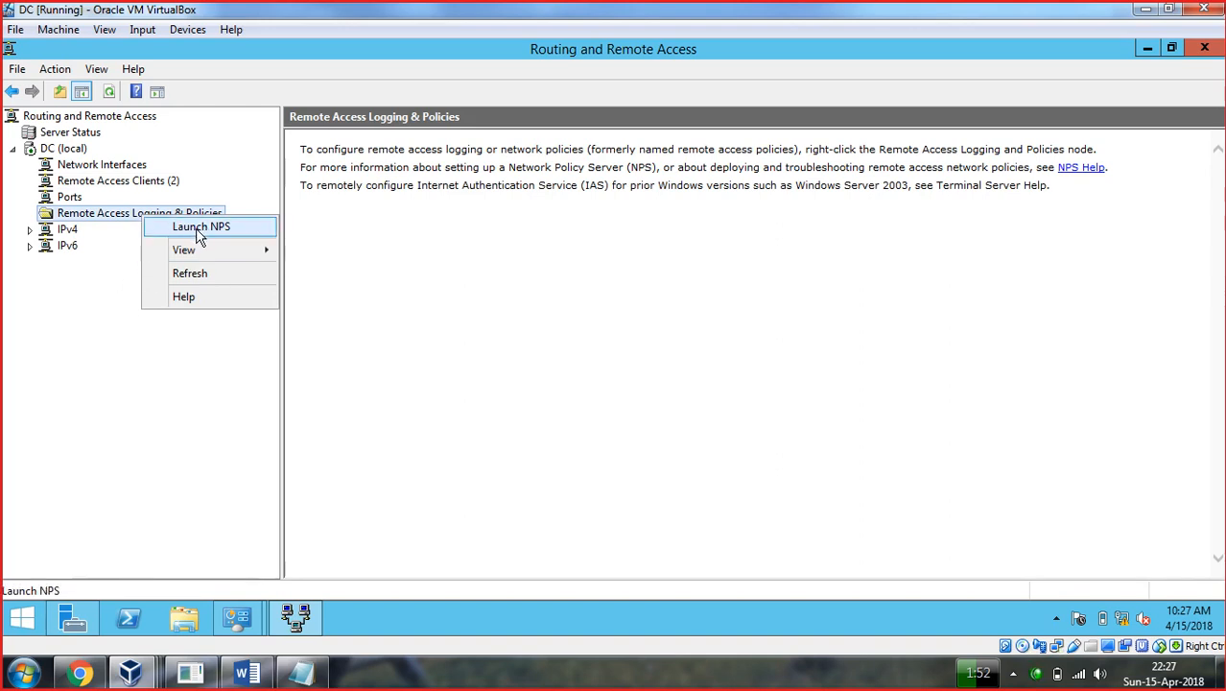
pyautogui.click(200, 227)
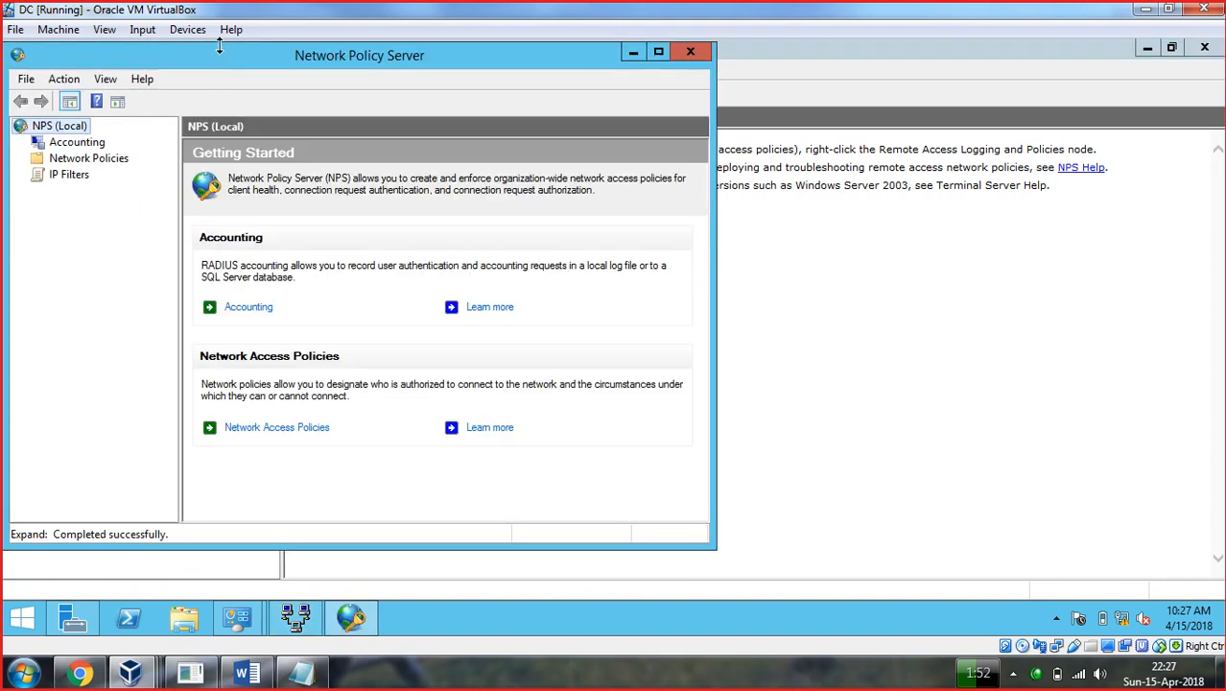
pyautogui.moveTo(218, 48); pyautogui.dragTo(218, 53)
# Maximize the console and review the two Grant Access network policies under Network Policies.
pyautogui.click(86, 146)
pyautogui.click(93, 165)
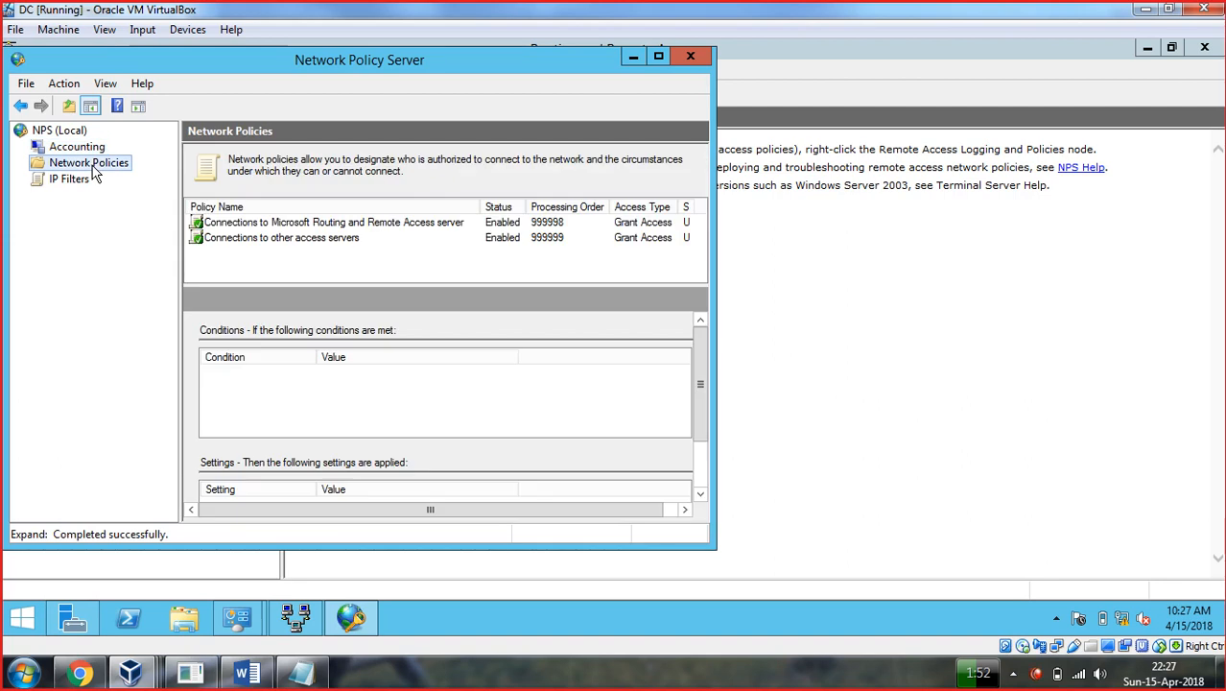
pyautogui.click(657, 58)
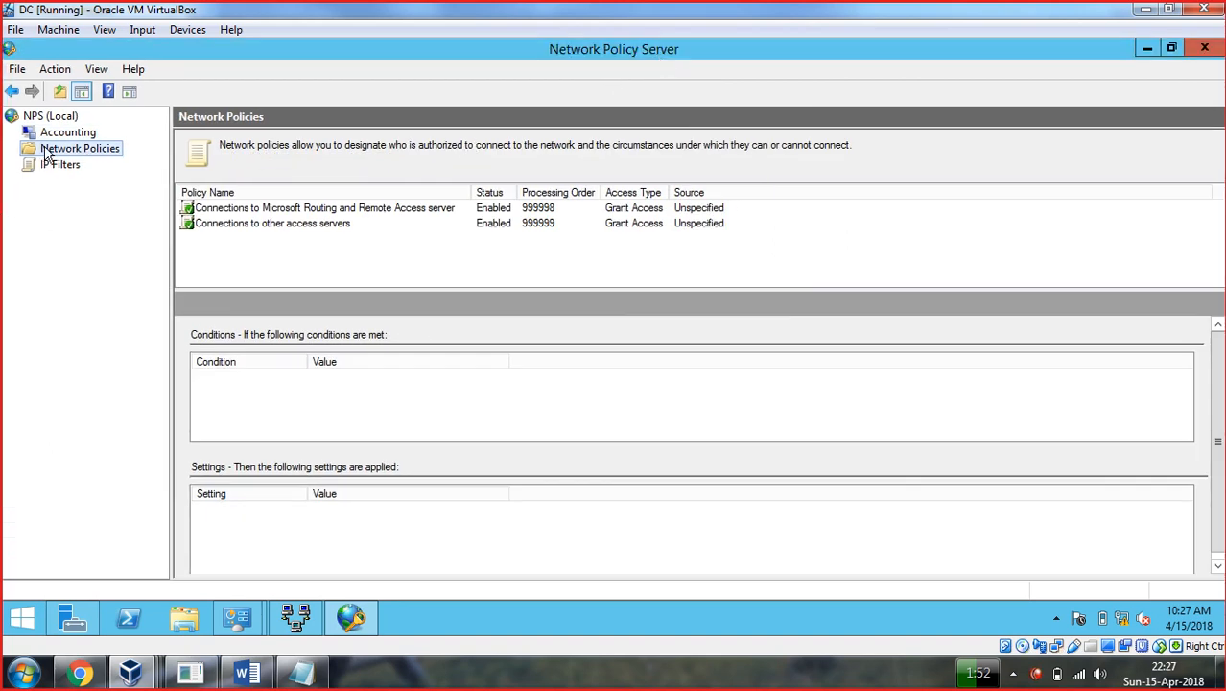
pyautogui.click(213, 211)
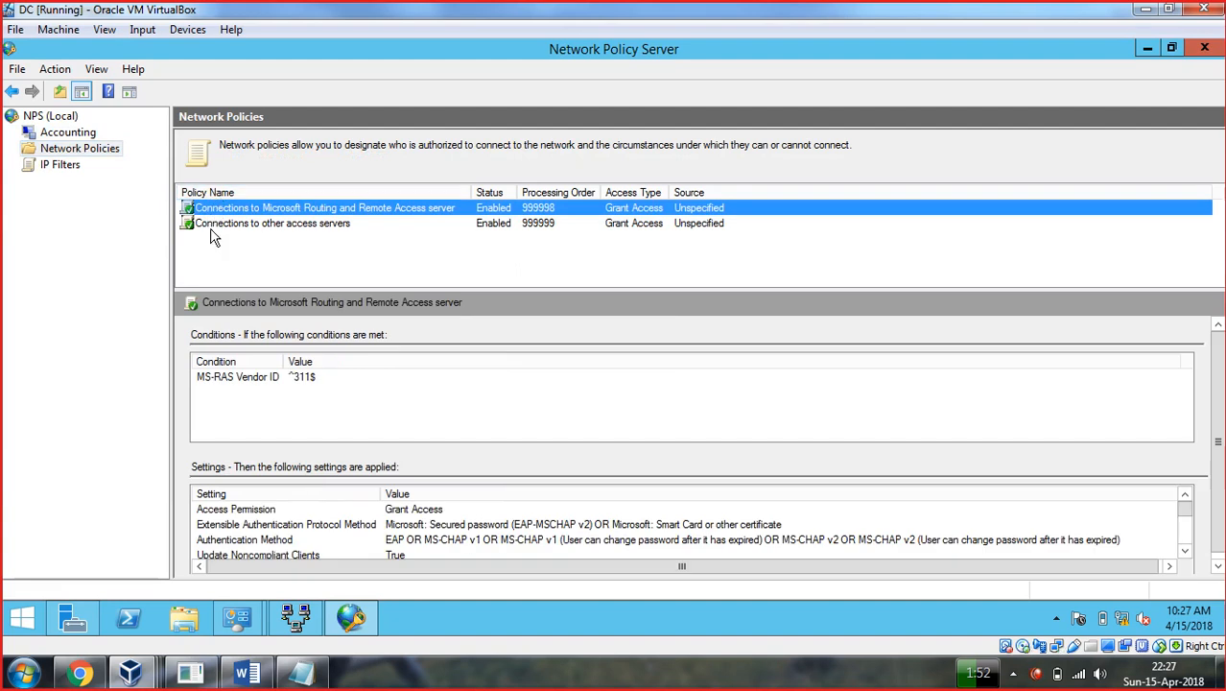
pyautogui.click(380, 222)
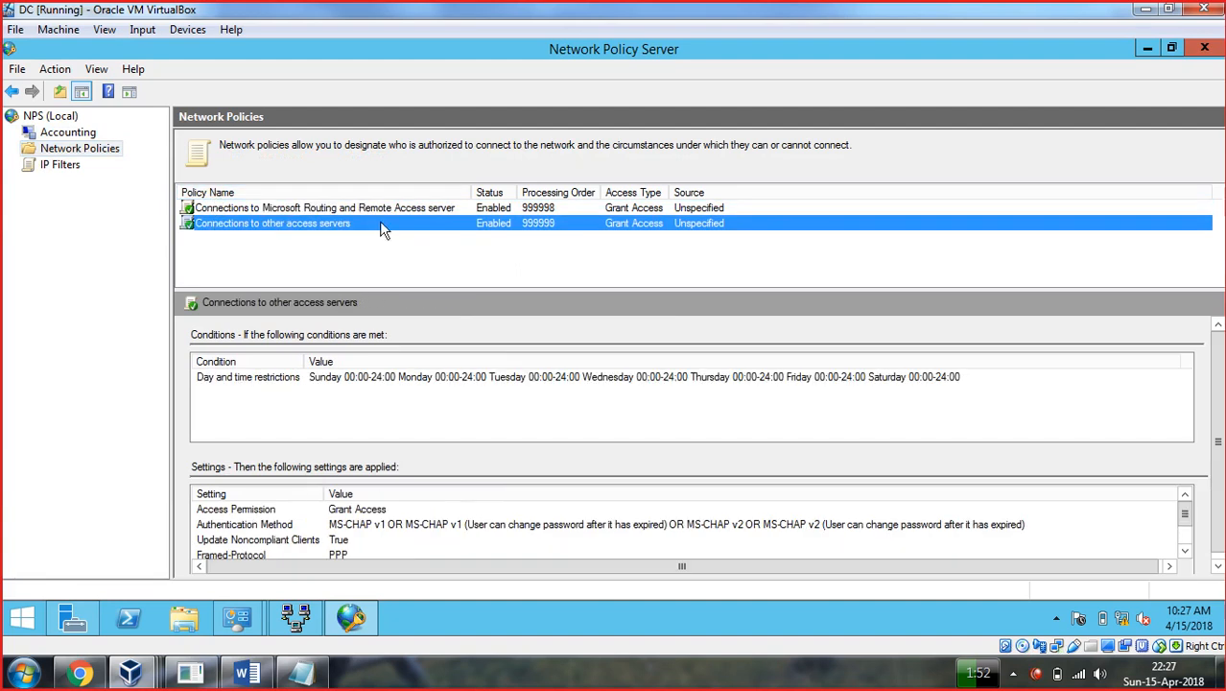
pyautogui.click(550, 212)
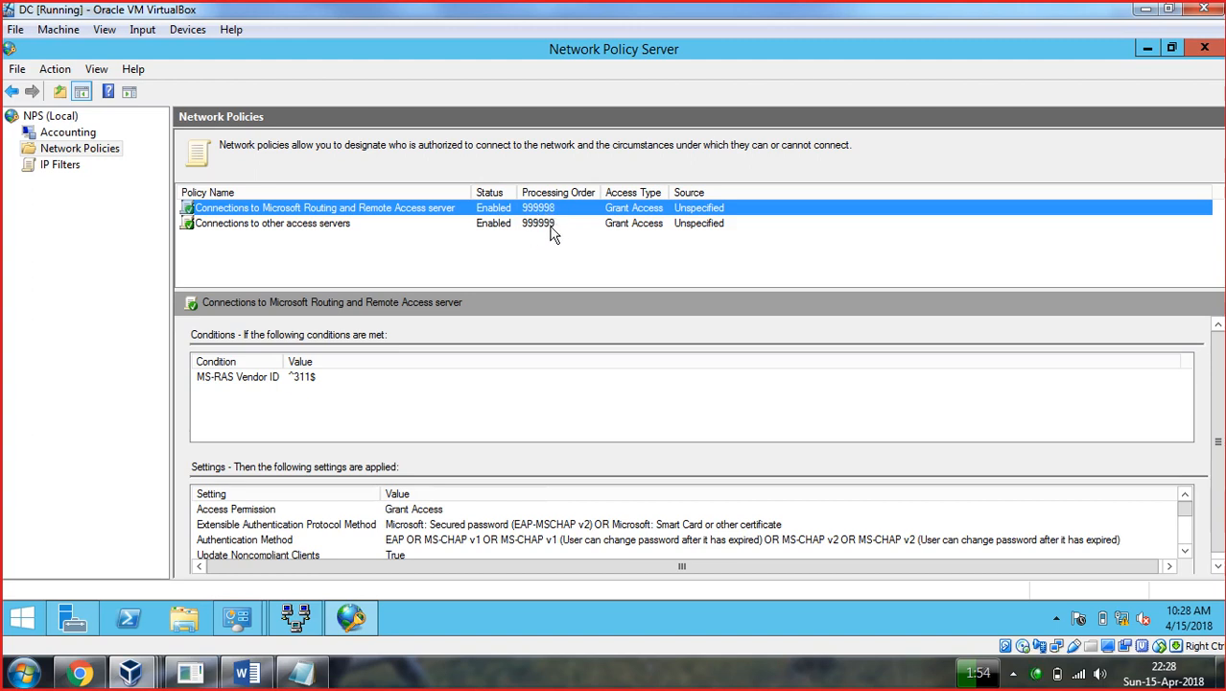
pyautogui.click(683, 671)
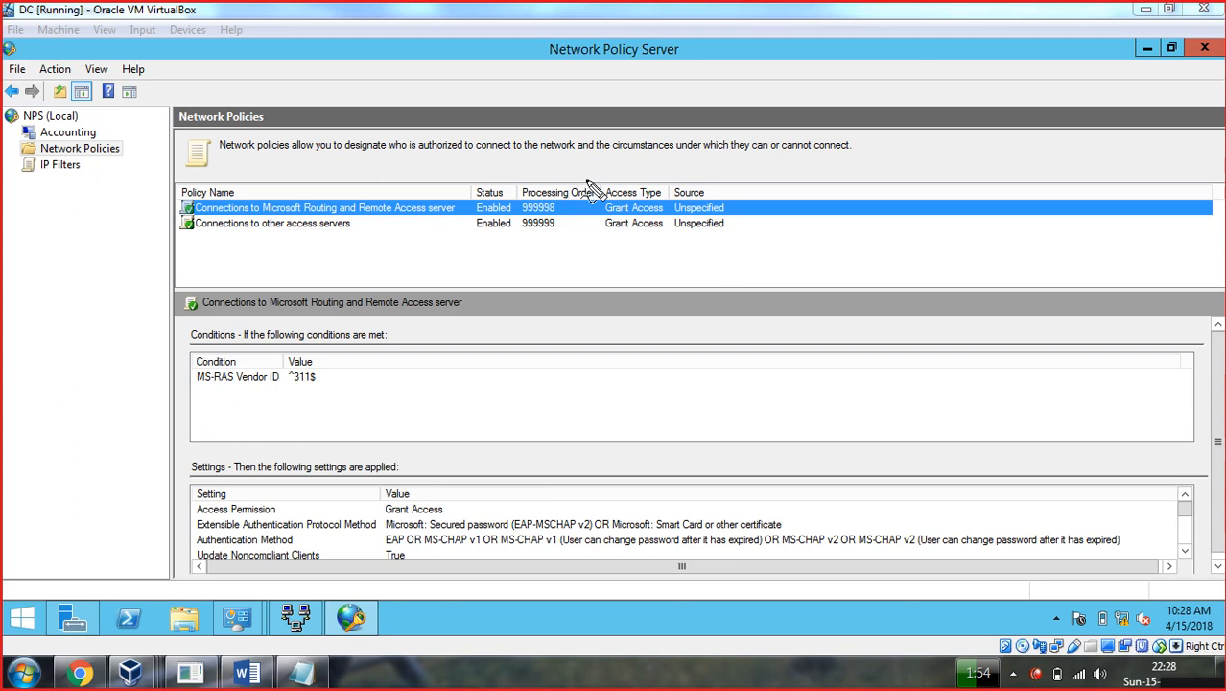
pyautogui.moveTo(551, 153)
pyautogui.mouseDown()
pyautogui.moveTo(557, 171)
pyautogui.moveTo(554, 140)
pyautogui.mouseUp()
pyautogui.moveTo(575, 145); pyautogui.dragTo(576, 203)
pyautogui.moveTo(619, 140)
pyautogui.mouseDown()
pyautogui.moveTo(641, 152)
pyautogui.moveTo(641, 173)
pyautogui.mouseUp()
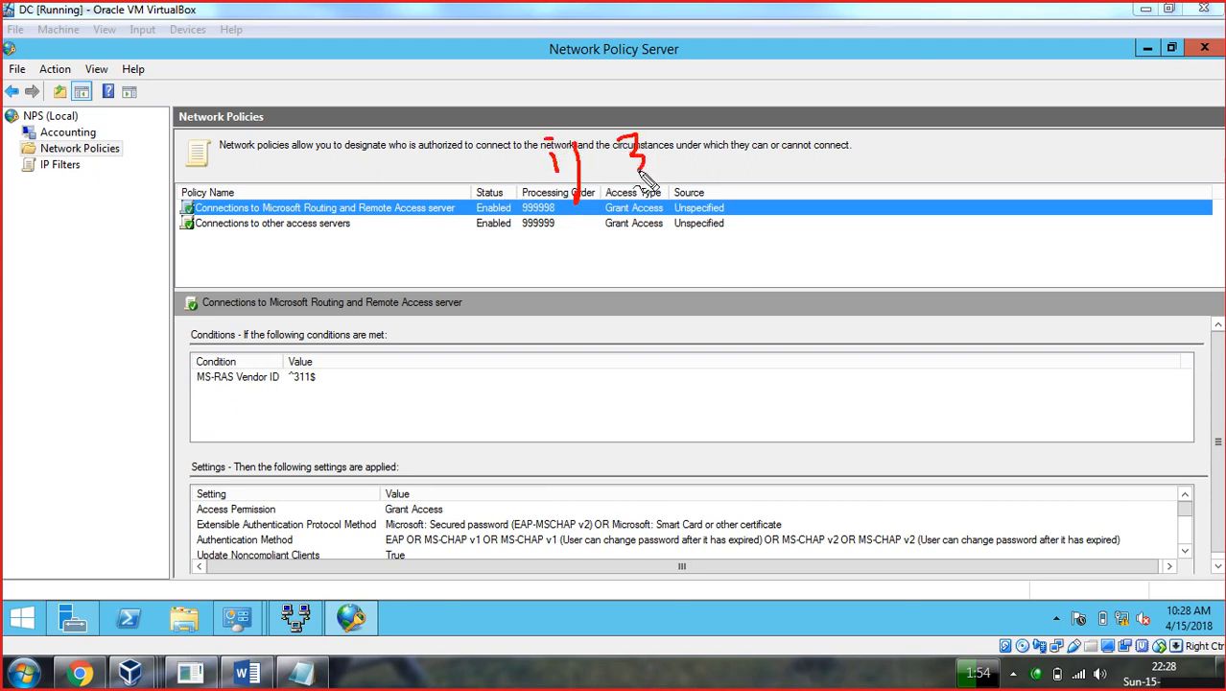
pyautogui.moveTo(584, 253); pyautogui.dragTo(587, 270)
pyautogui.moveTo(598, 240)
pyautogui.mouseDown()
pyautogui.moveTo(619, 270)
pyautogui.moveTo(652, 251)
pyautogui.moveTo(659, 275)
pyautogui.mouseUp()
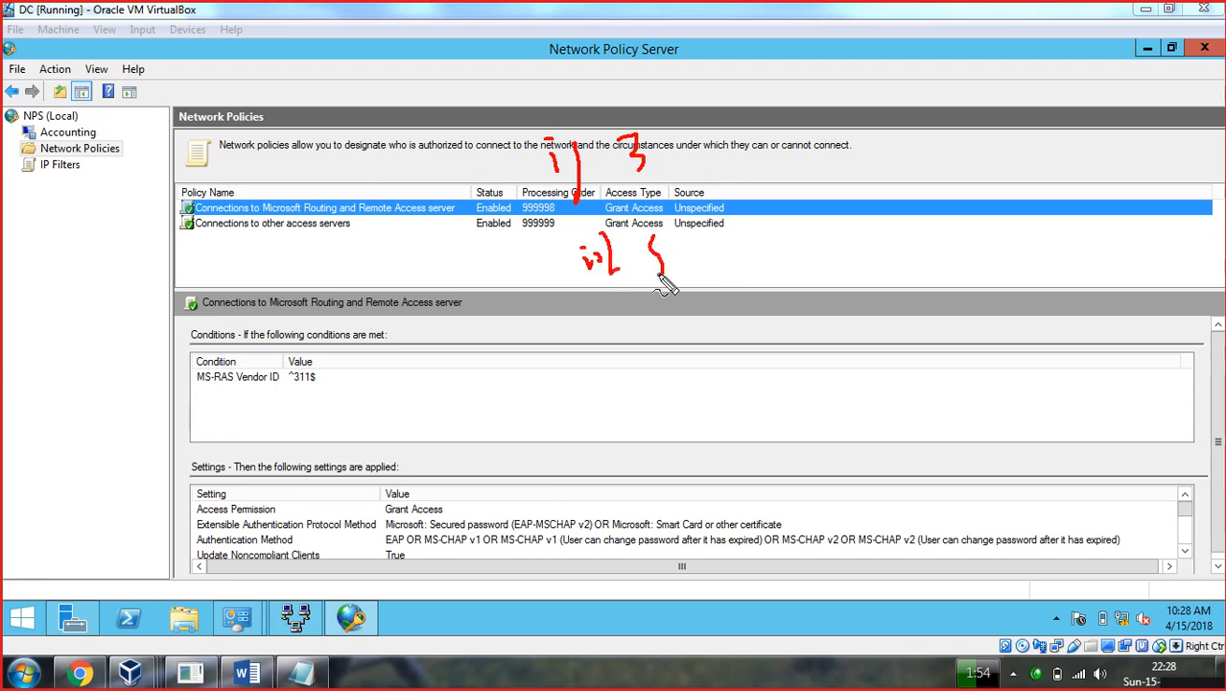
pyautogui.moveTo(669, 219); pyautogui.dragTo(653, 237)
pyautogui.moveTo(688, 134)
pyautogui.mouseDown()
pyautogui.moveTo(701, 148)
pyautogui.moveTo(773, 88)
pyautogui.mouseUp()
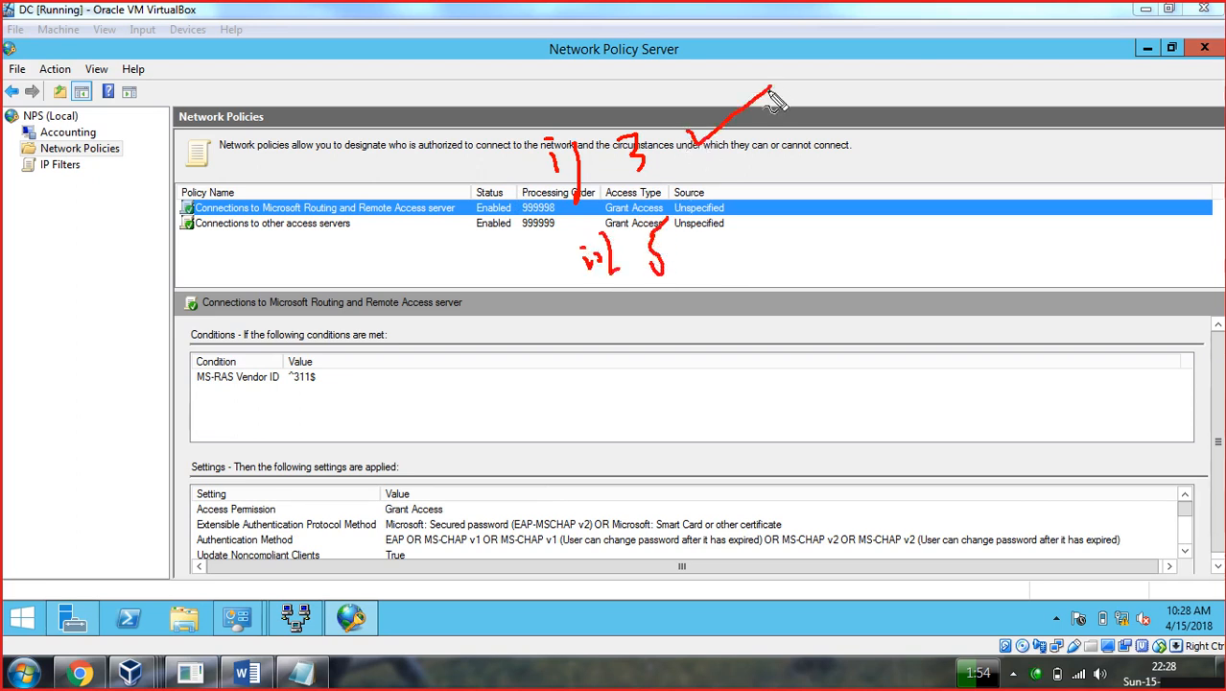
pyautogui.moveTo(685, 255)
pyautogui.mouseDown()
pyautogui.moveTo(770, 227)
pyautogui.moveTo(771, 242)
pyautogui.moveTo(795, 240)
pyautogui.moveTo(829, 213)
pyautogui.moveTo(833, 230)
pyautogui.mouseUp()
pyautogui.moveTo(847, 206); pyautogui.dragTo(825, 251)
pyautogui.moveTo(597, 204); pyautogui.dragTo(677, 187)
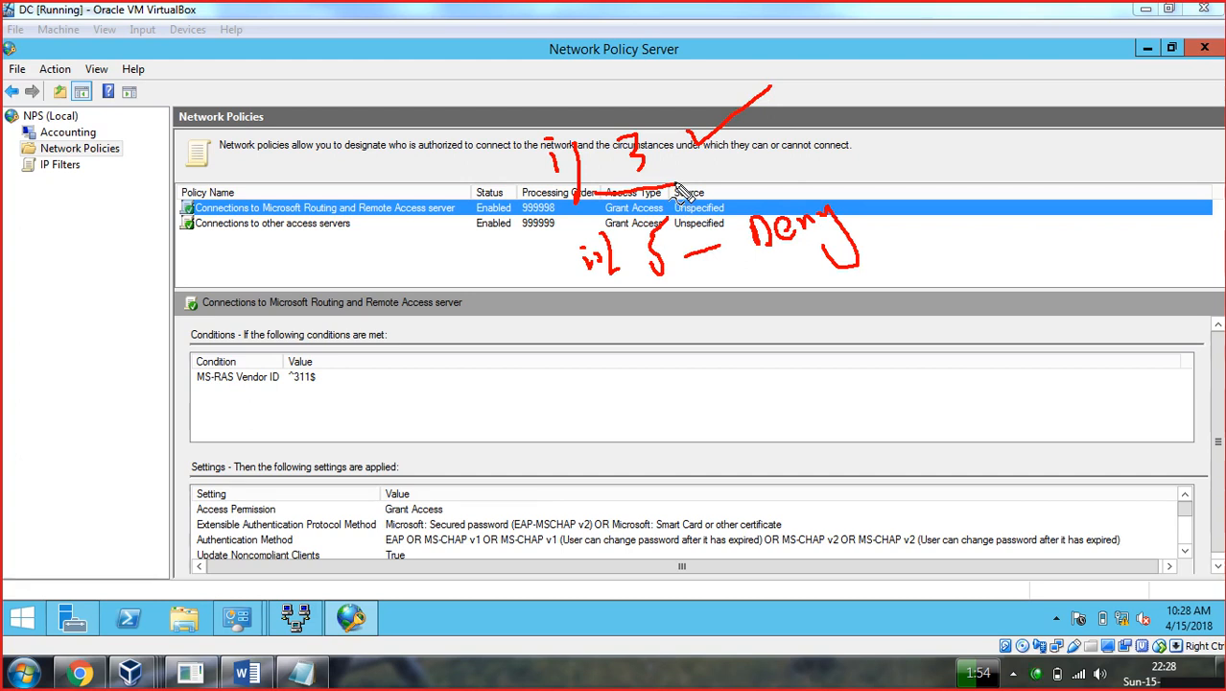
pyautogui.press('Escape')
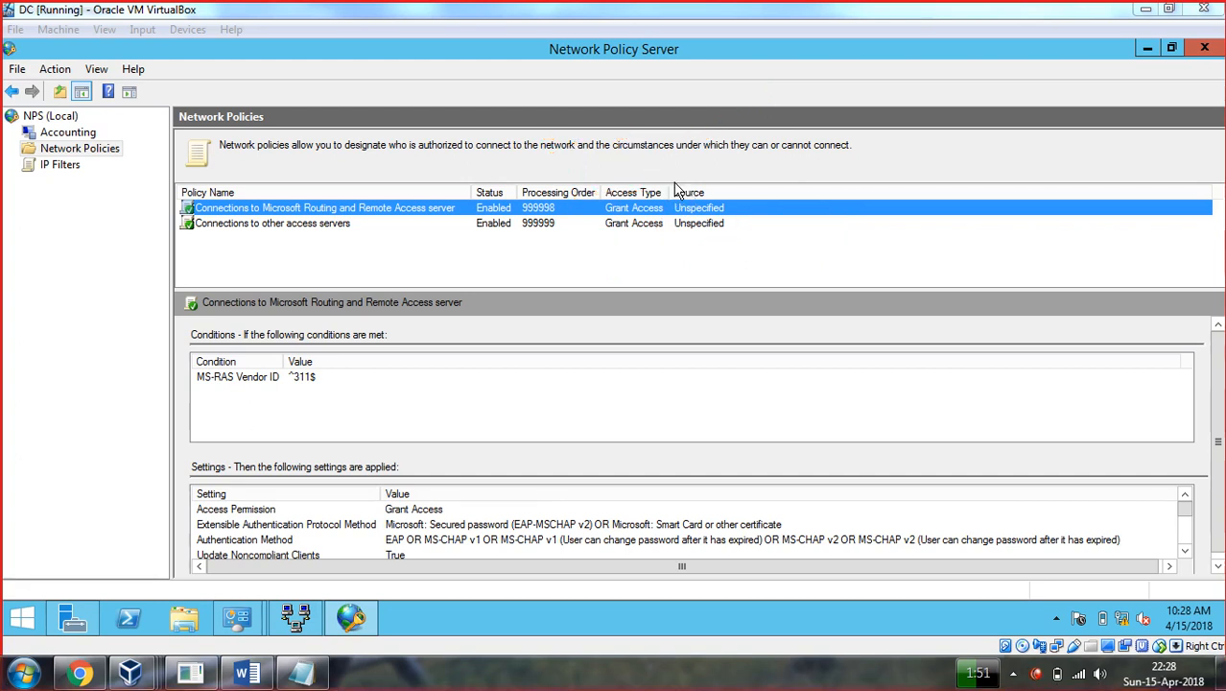
# Open the Routing and Remote Access server policy's properties and select Deny access.
pyautogui.rightClick(310, 207)
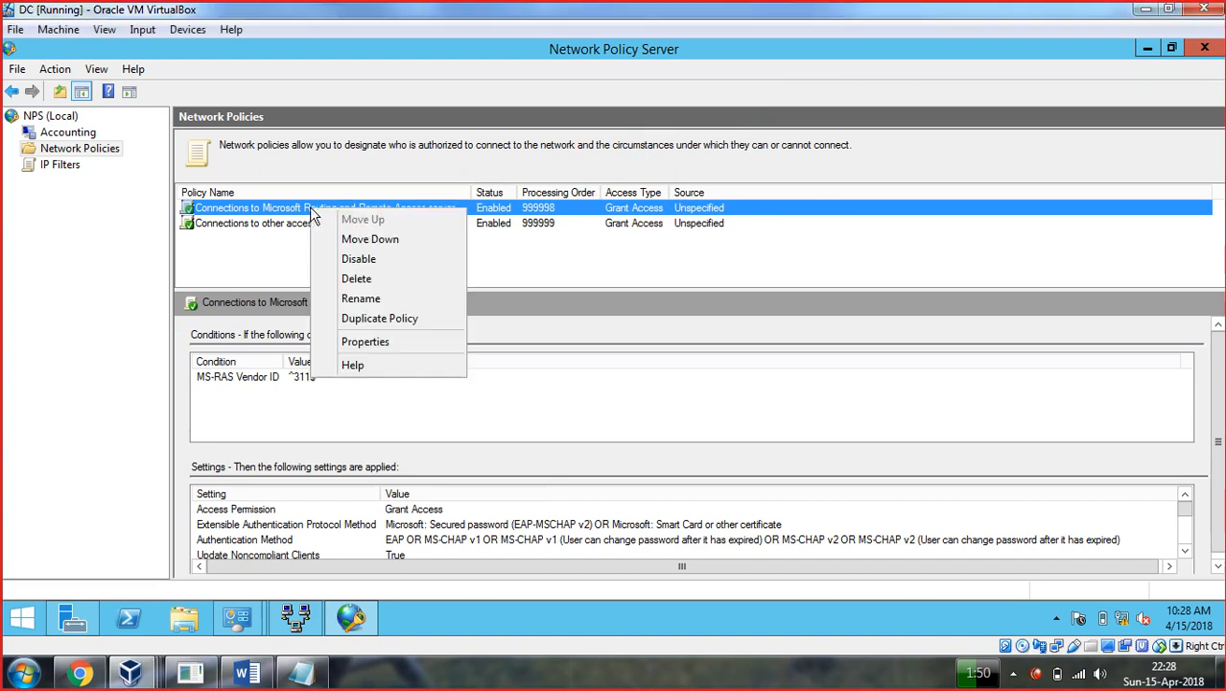
pyautogui.click(368, 341)
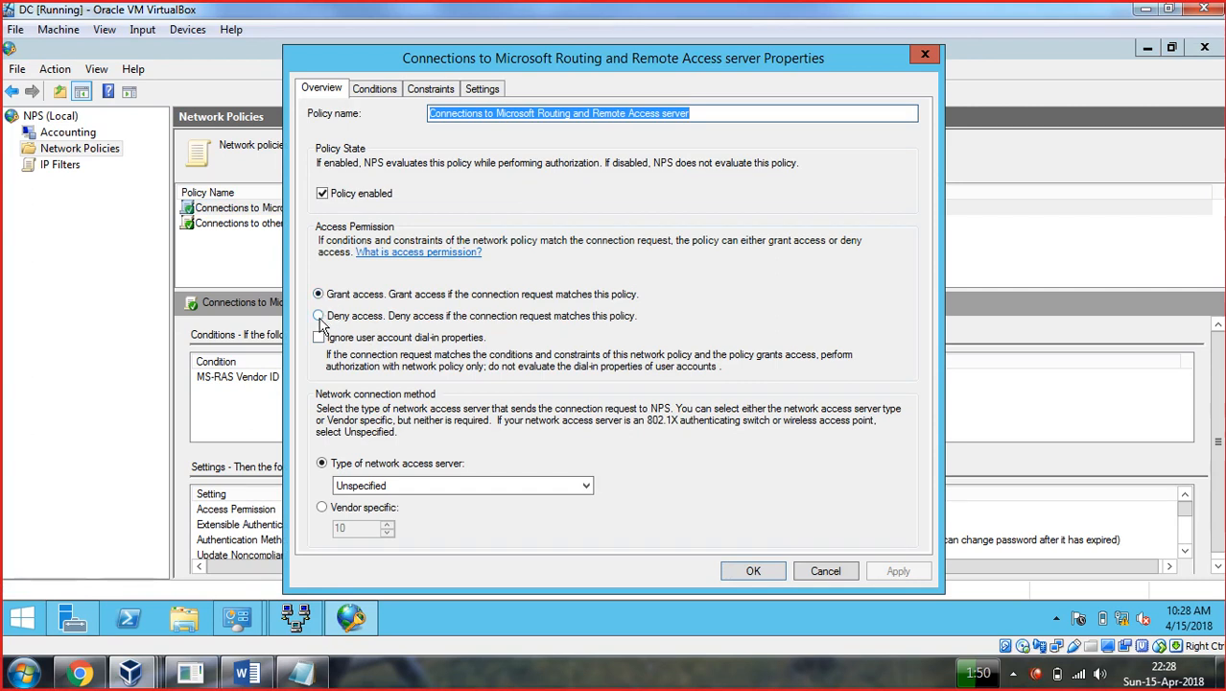
pyautogui.click(320, 317)
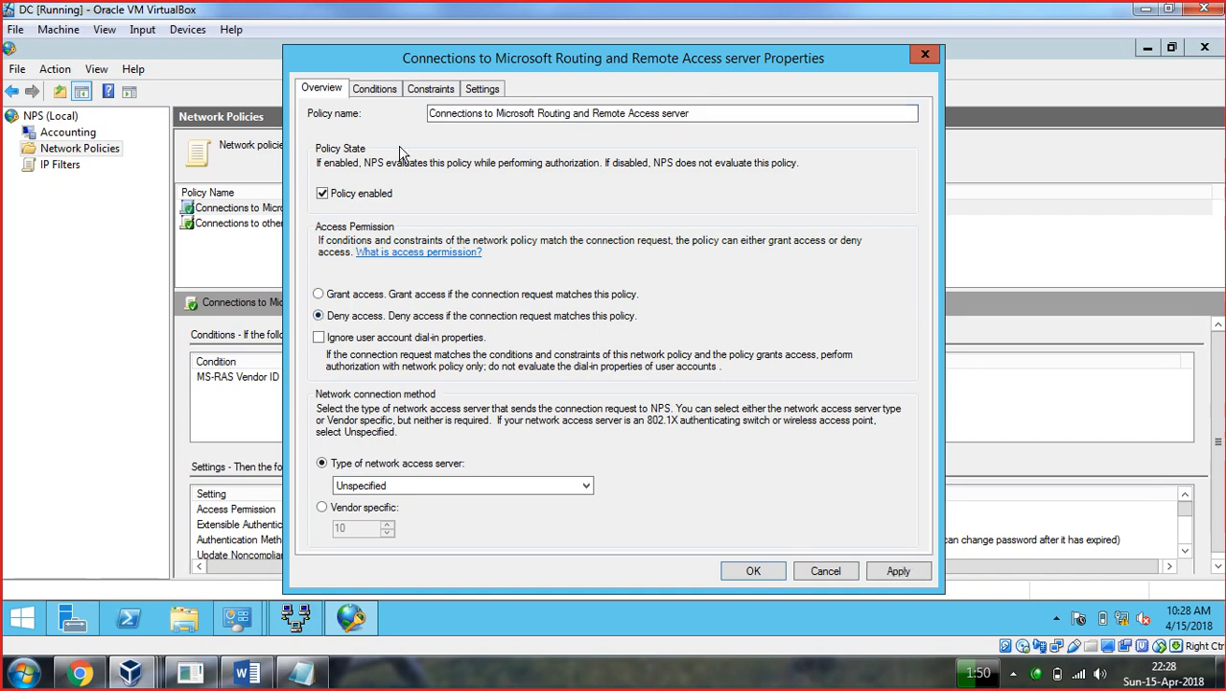
# Browse the policy's conditions and the add-condition list without adding any condition.
pyautogui.click(374, 88)
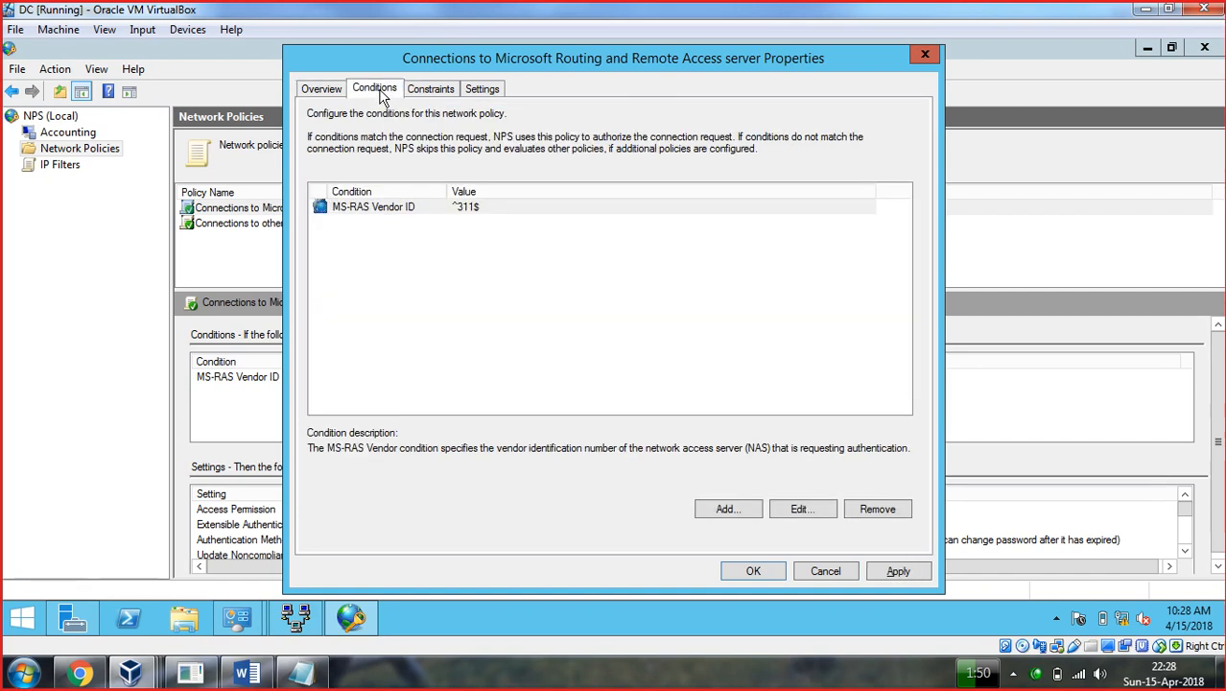
pyautogui.click(359, 219)
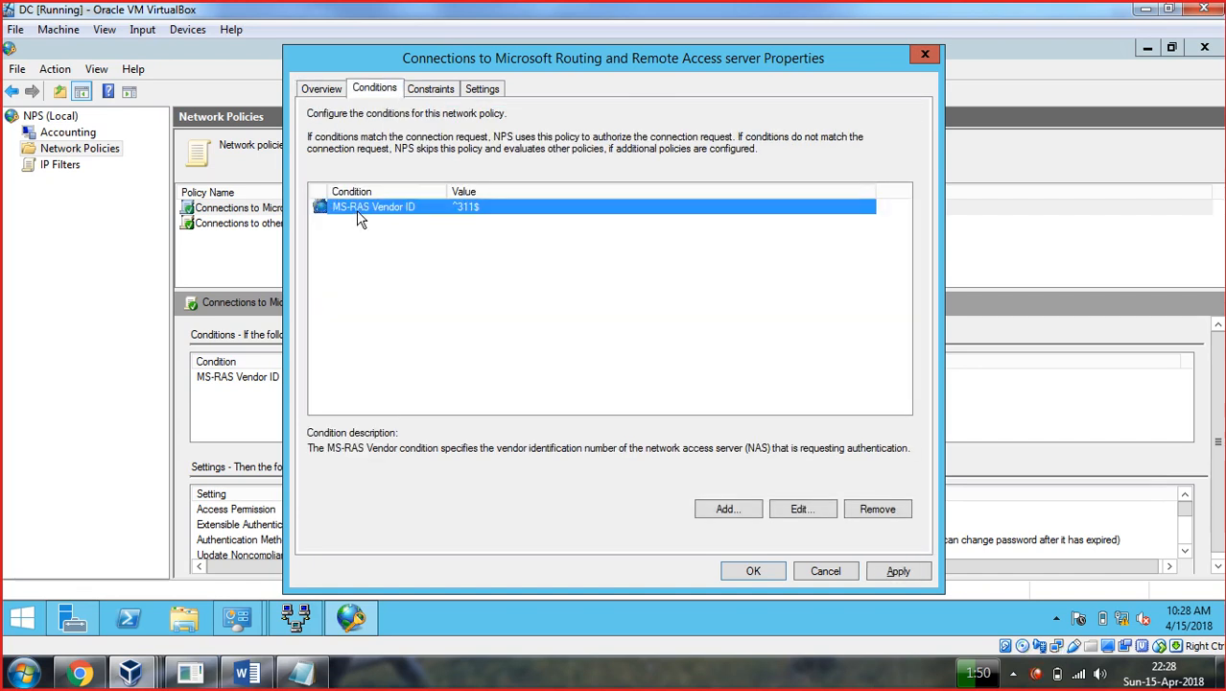
pyautogui.click(745, 513)
pyautogui.click(388, 252)
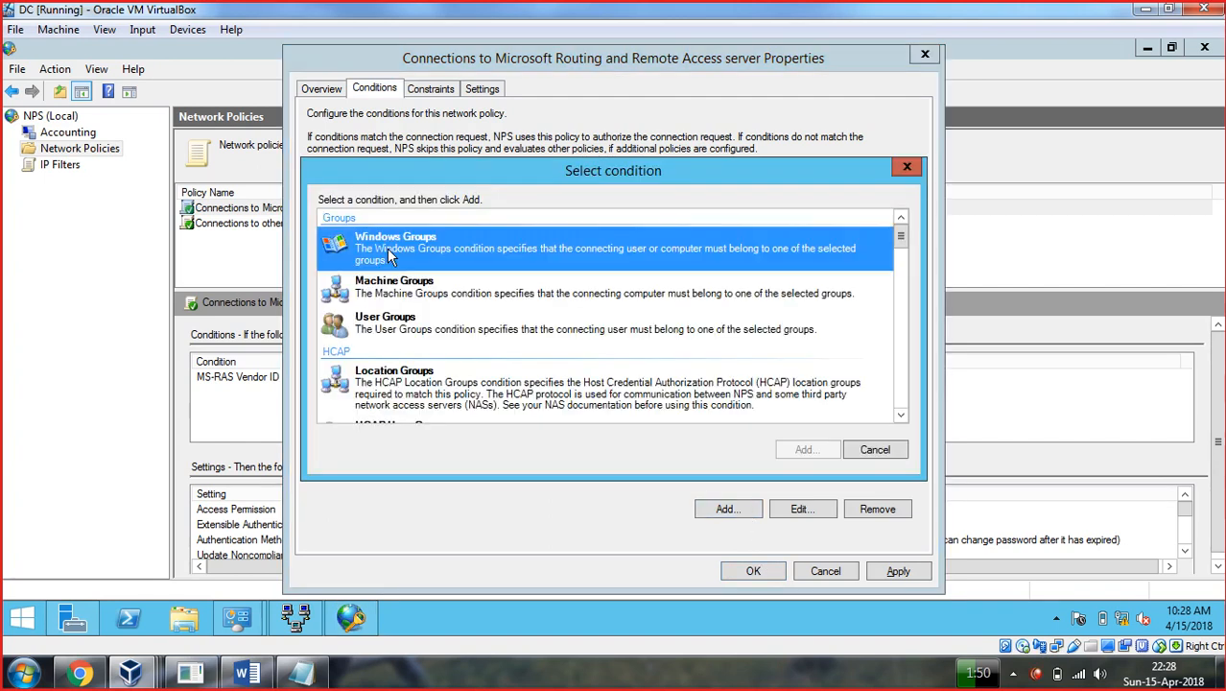
pyautogui.click(395, 288)
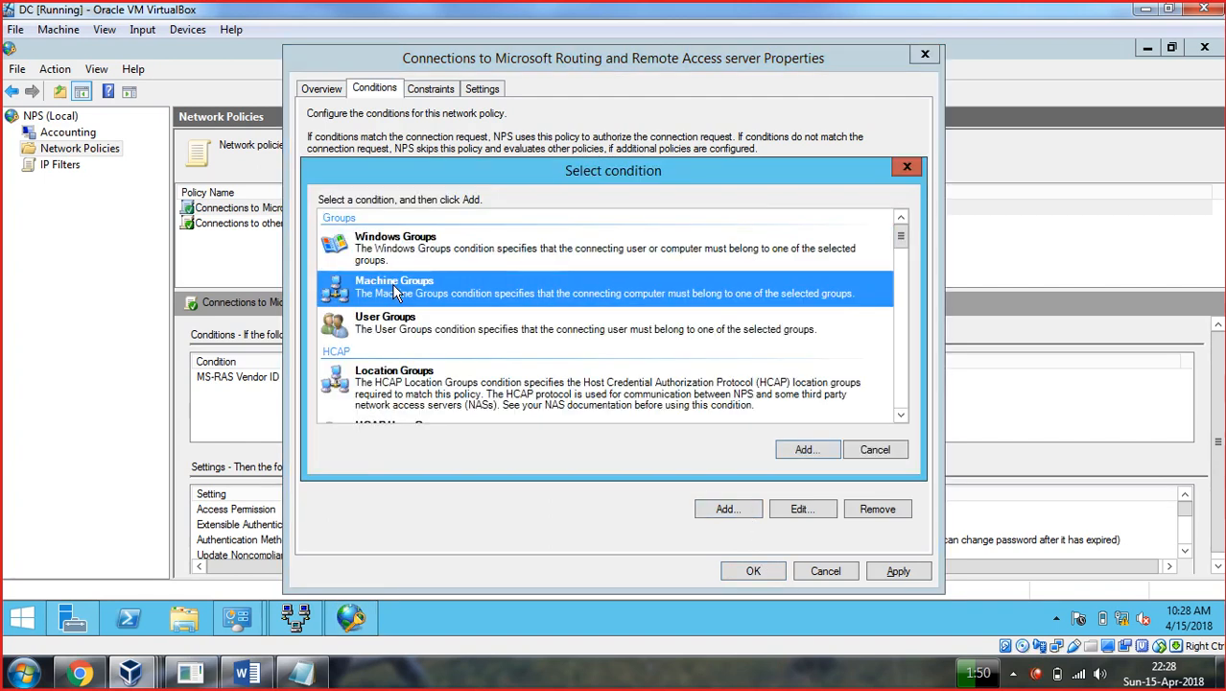
pyautogui.click(402, 322)
pyautogui.scroll(-3, 407, 319)
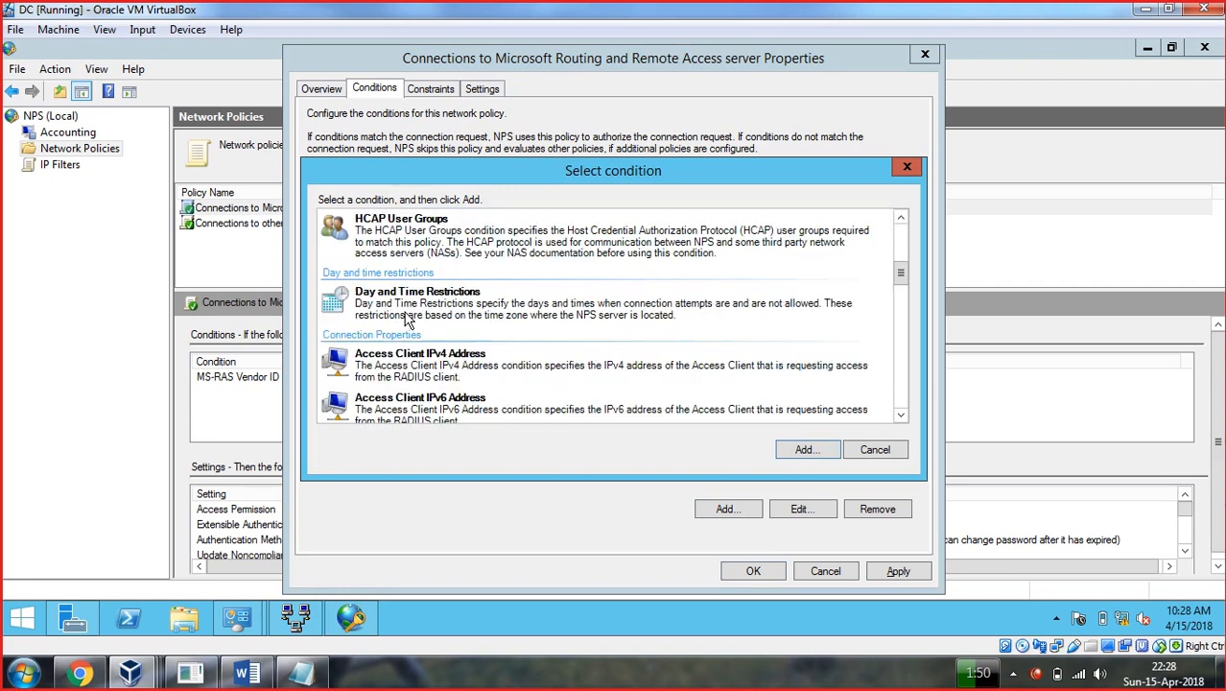
pyautogui.click(408, 310)
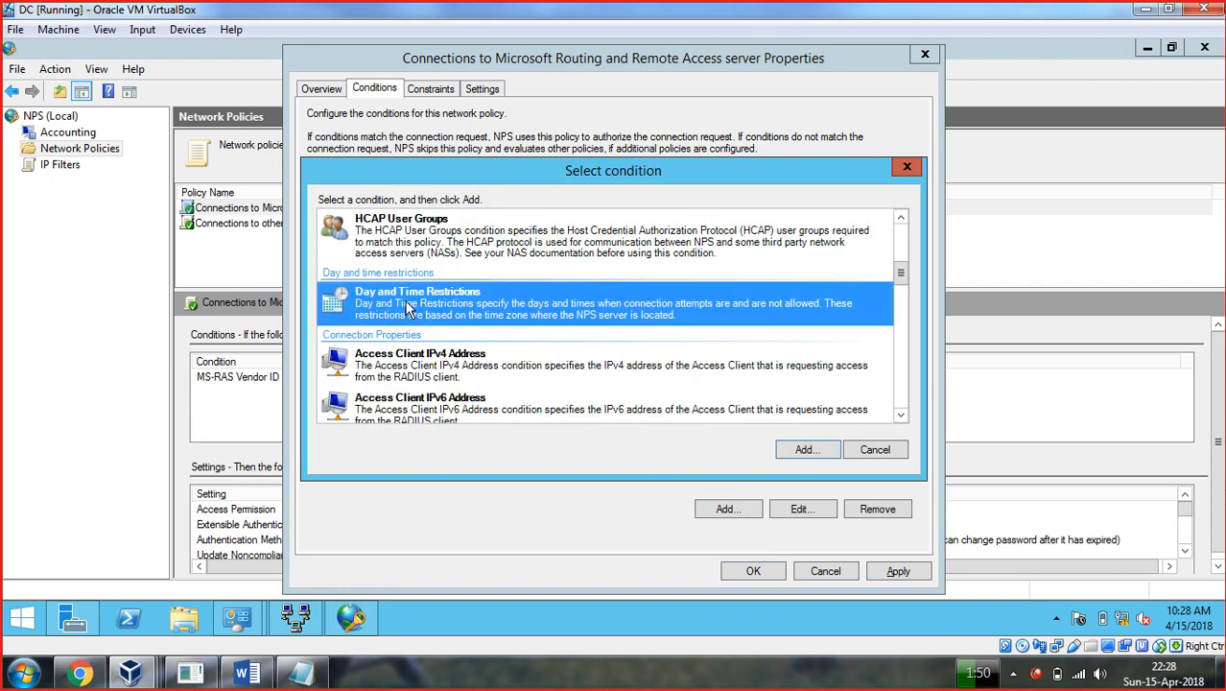
pyautogui.click(907, 167)
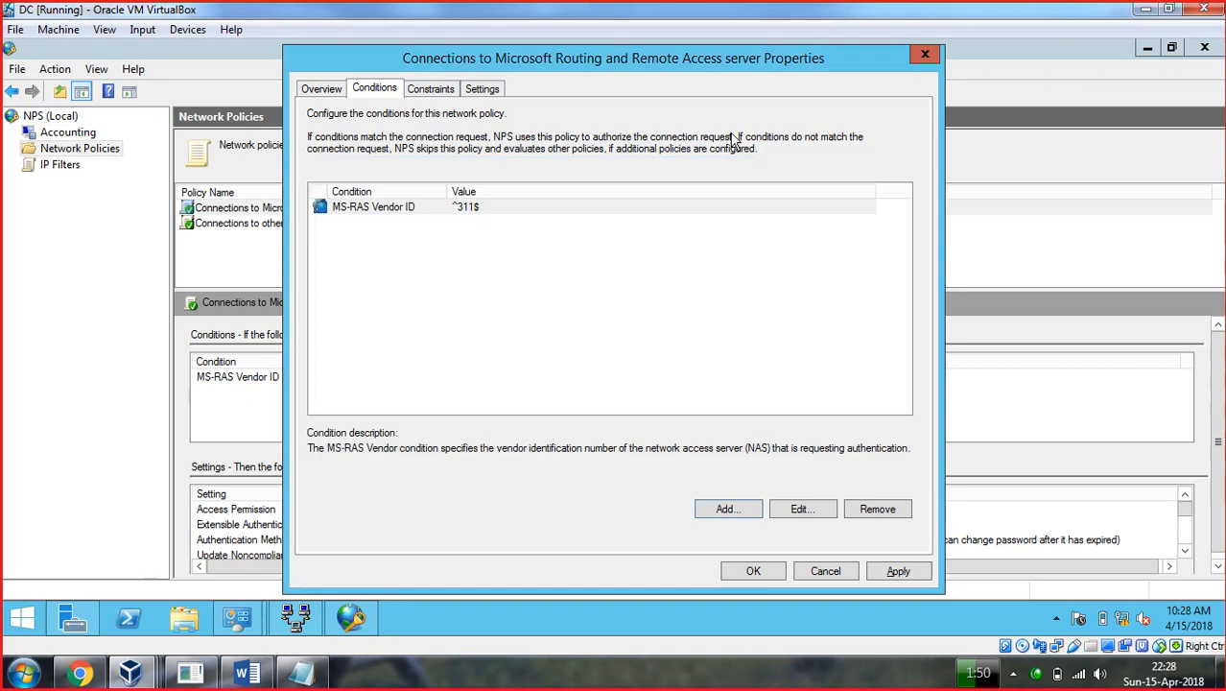
# Review the constraints, encryption and IP settings, then apply the Deny access change.
pyautogui.click(433, 89)
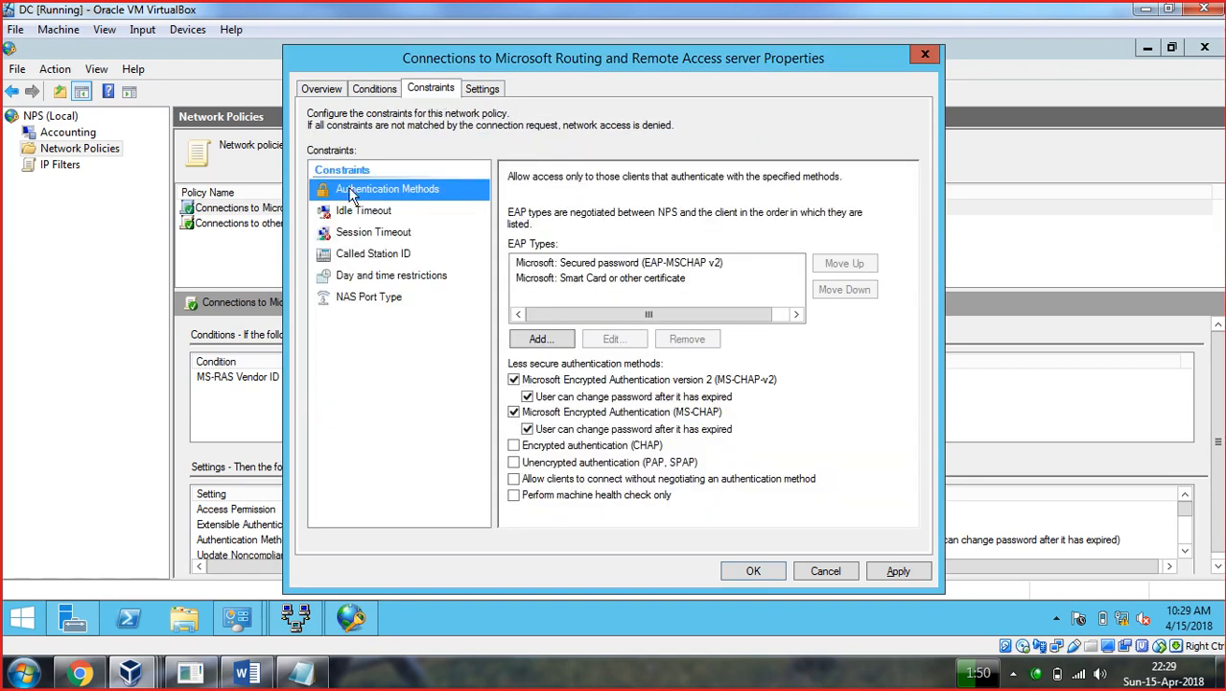
pyautogui.click(481, 91)
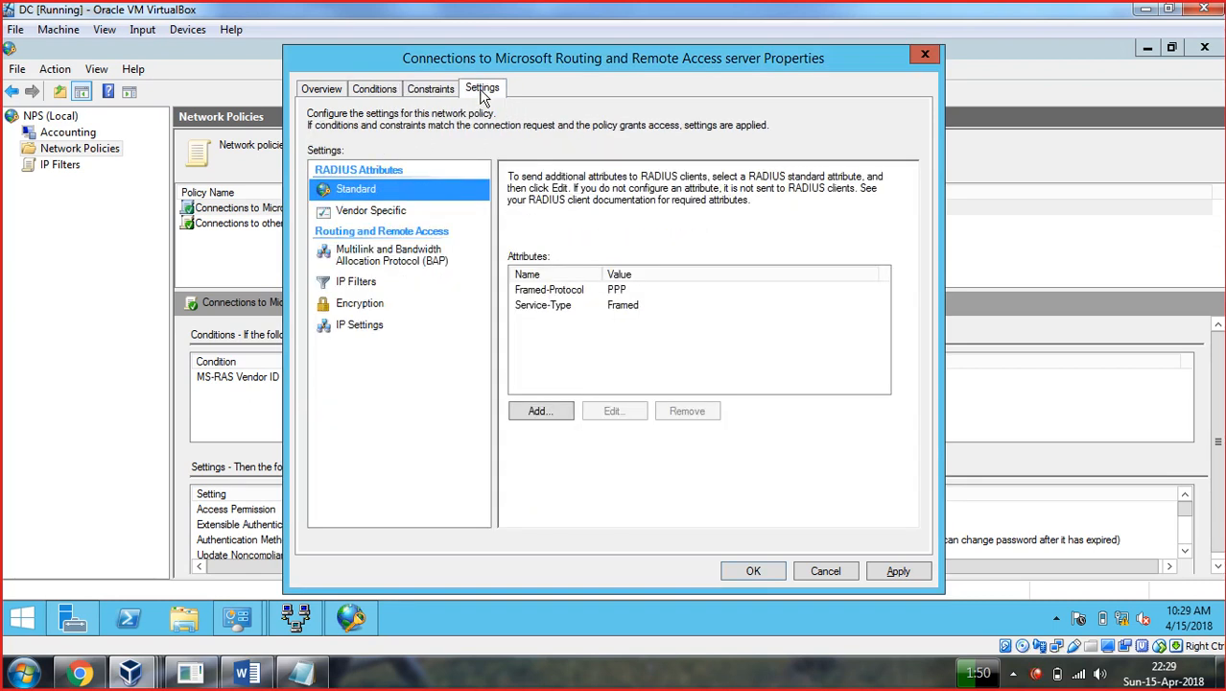
pyautogui.click(364, 305)
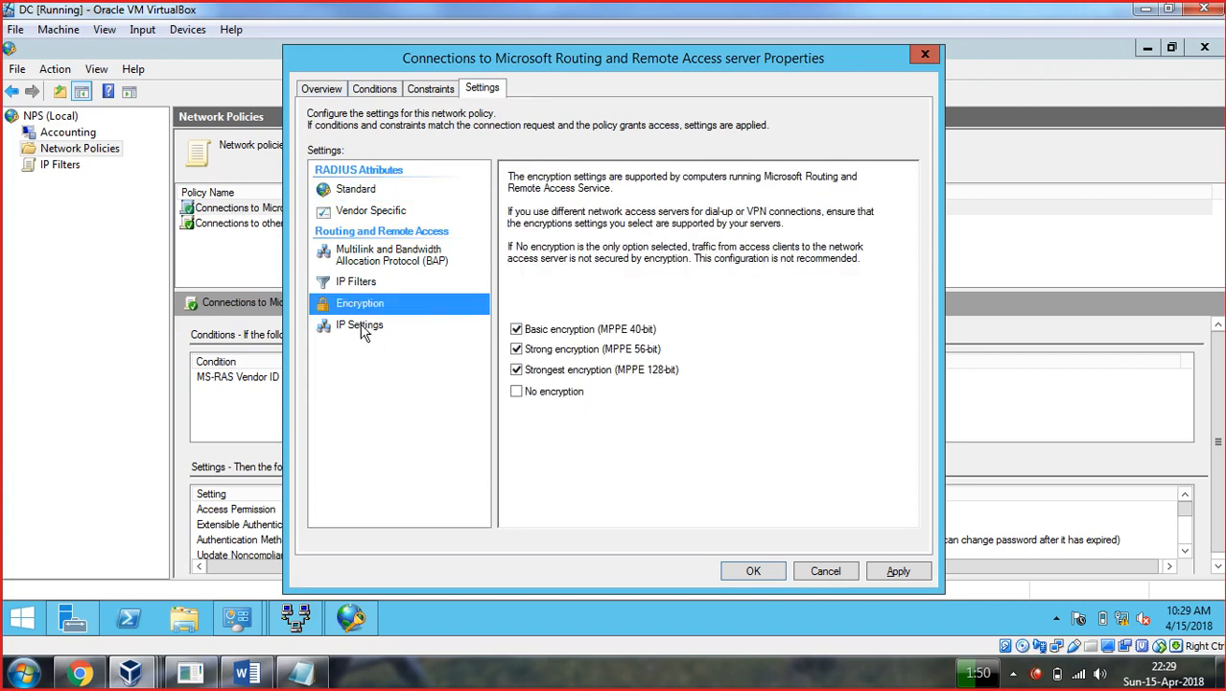
pyautogui.click(361, 325)
pyautogui.click(322, 89)
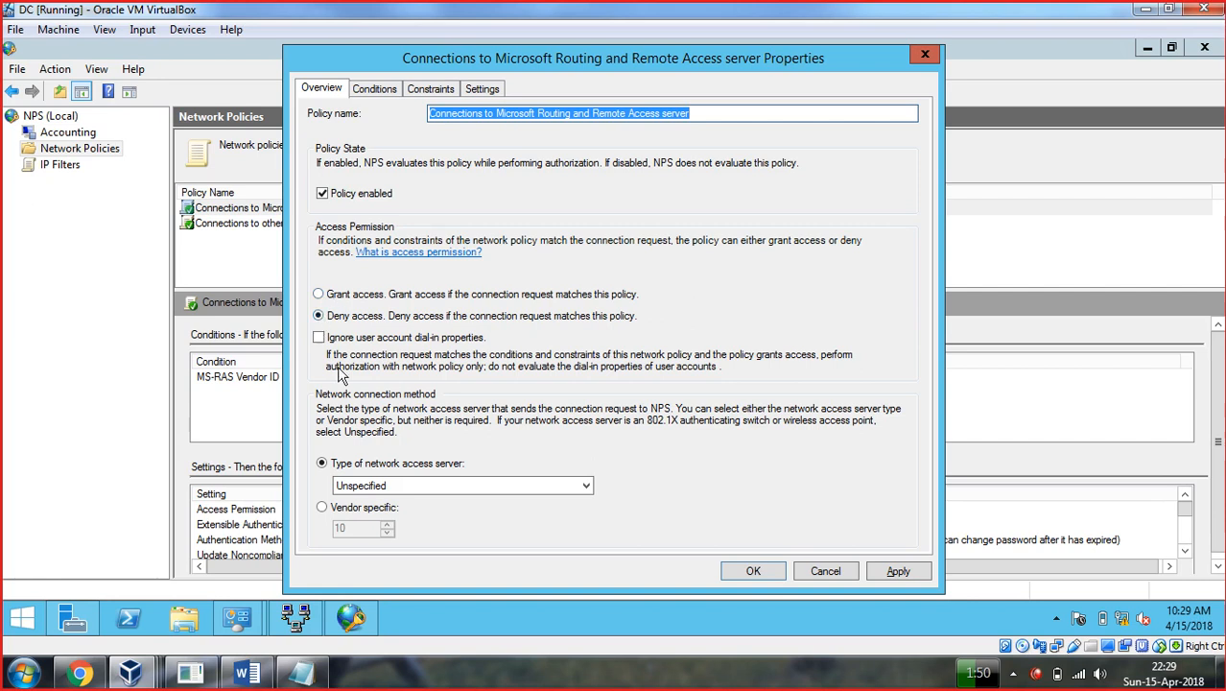
pyautogui.click(893, 571)
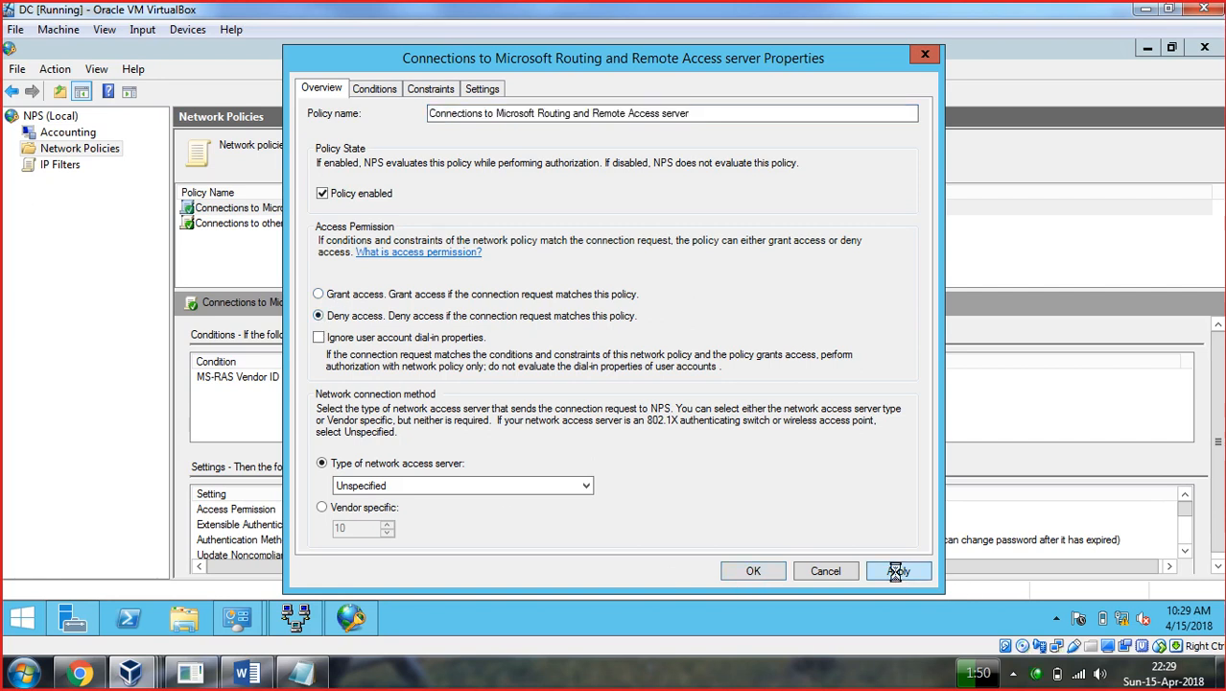
pyautogui.click(753, 572)
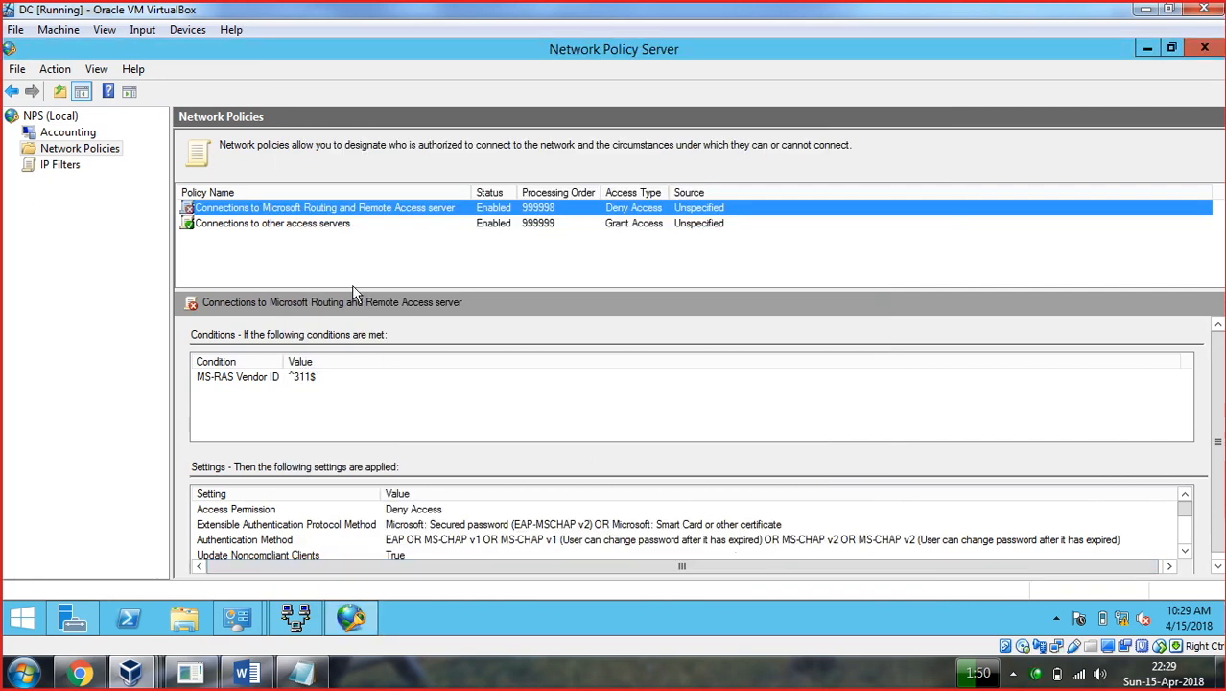
# Set the Connections to other access servers policy to Deny access and apply it.
pyautogui.rightClick(289, 222)
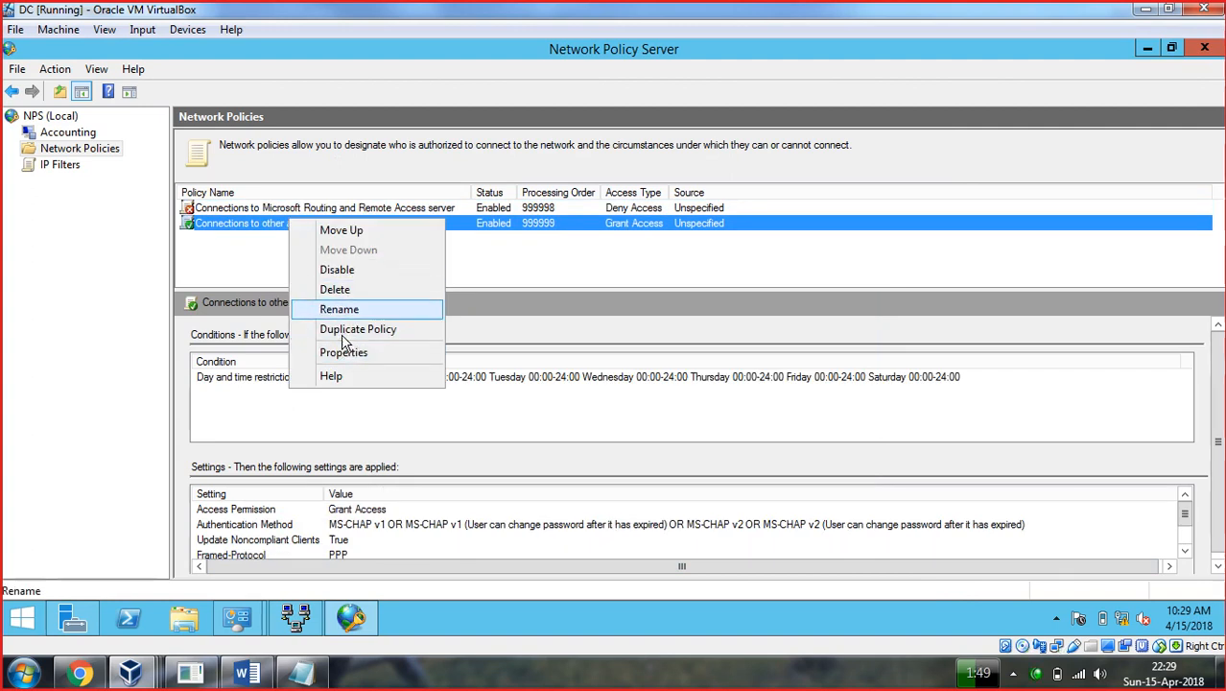
pyautogui.click(344, 354)
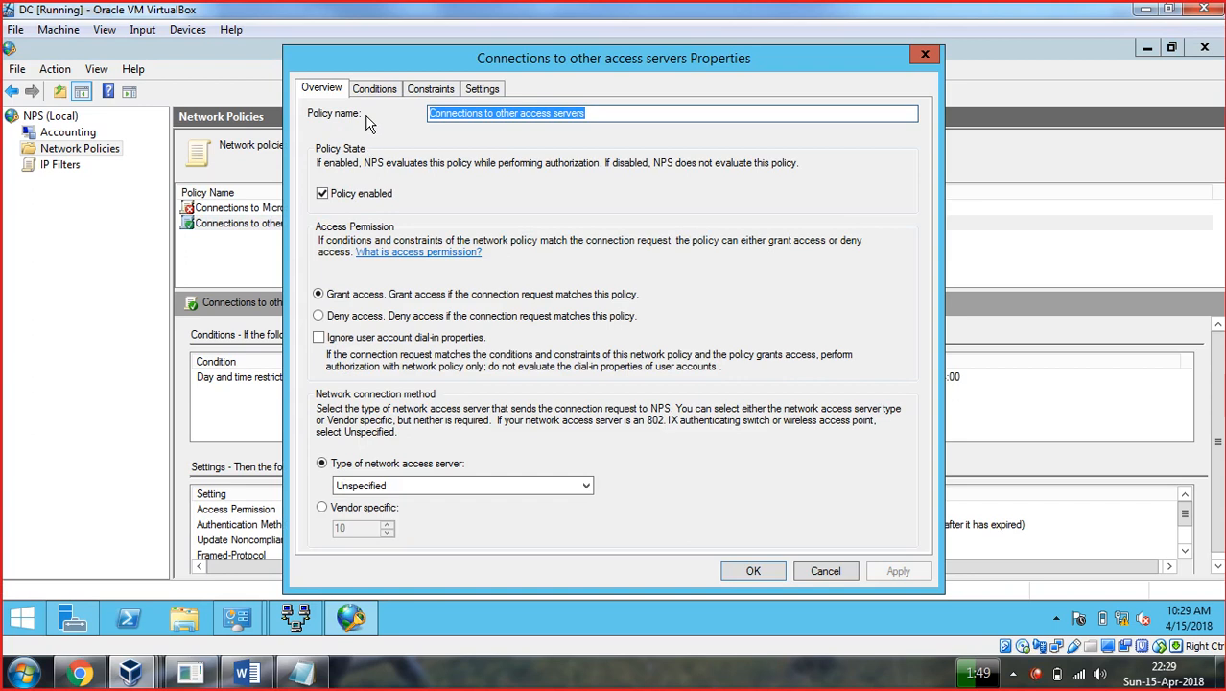
pyautogui.click(318, 316)
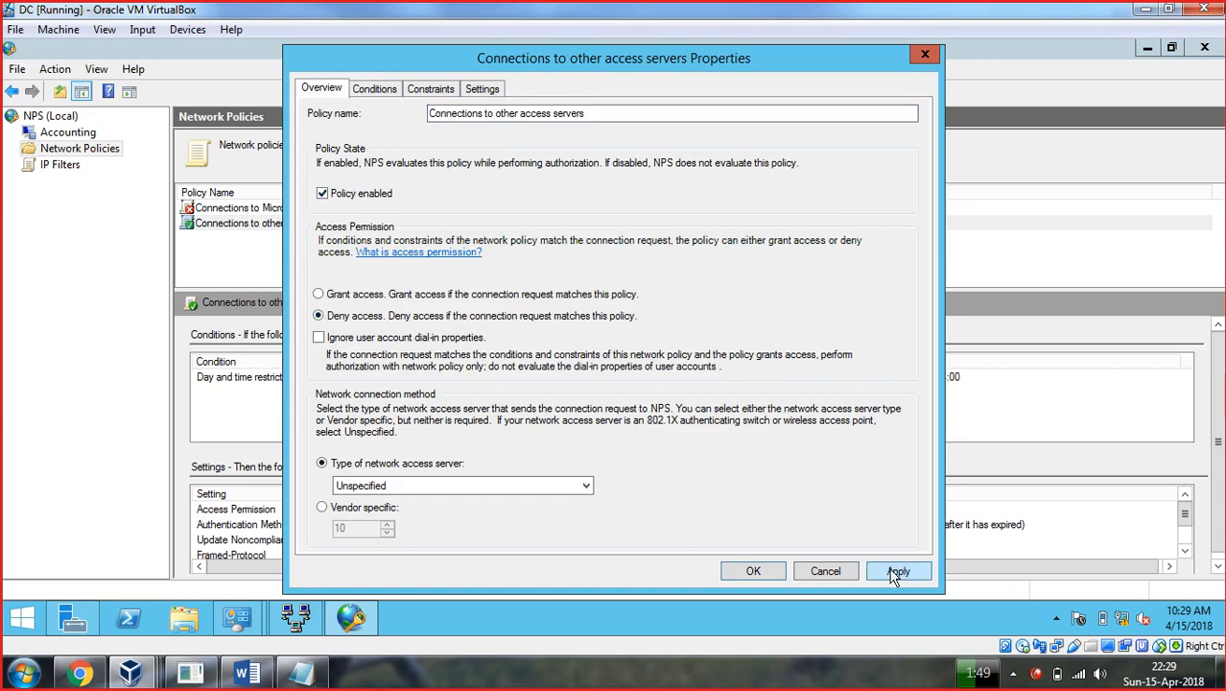
pyautogui.click(891, 573)
pyautogui.click(754, 572)
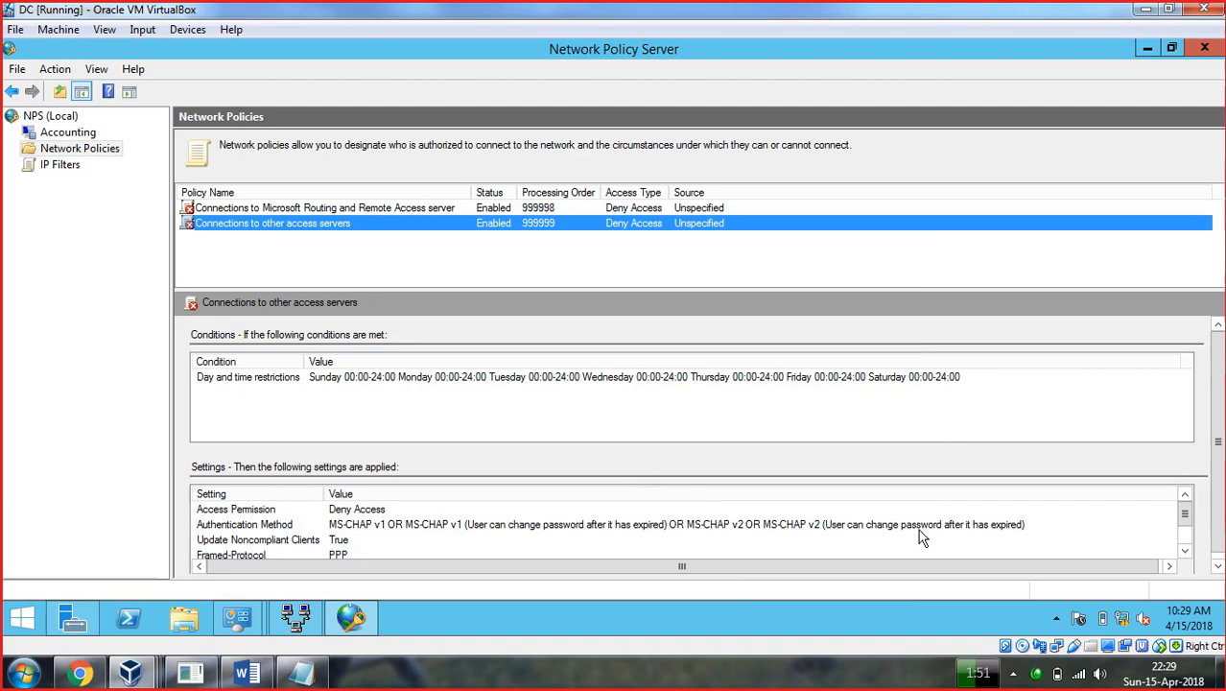
pyautogui.click(1149, 50)
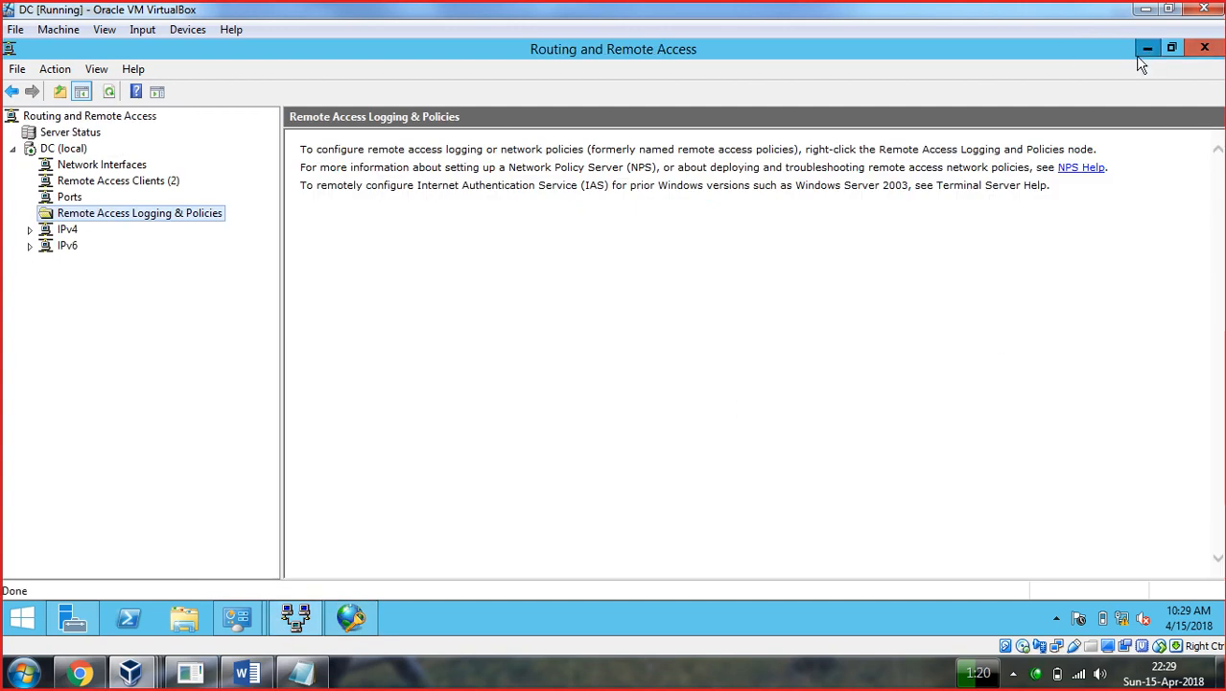
# Switch to the Windows 7 virtual machine and close its VPN connection status window.
pyautogui.click(1147, 49)
pyautogui.click(300, 624)
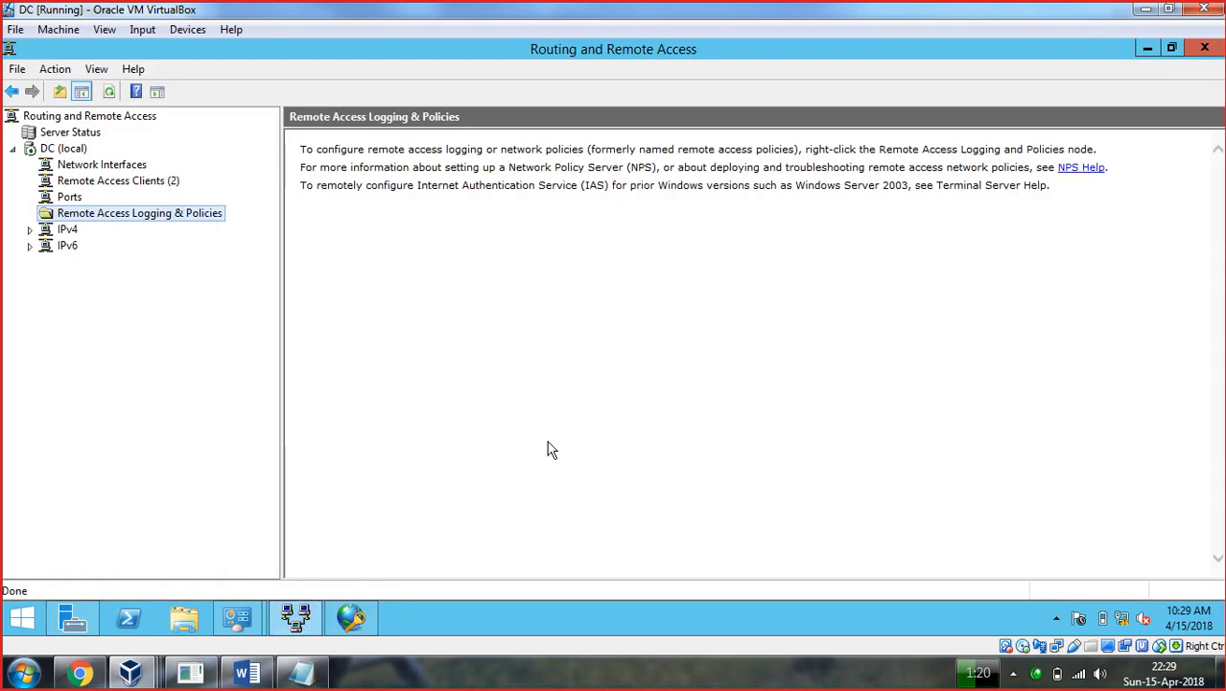
pyautogui.click(130, 671)
pyautogui.click(662, 576)
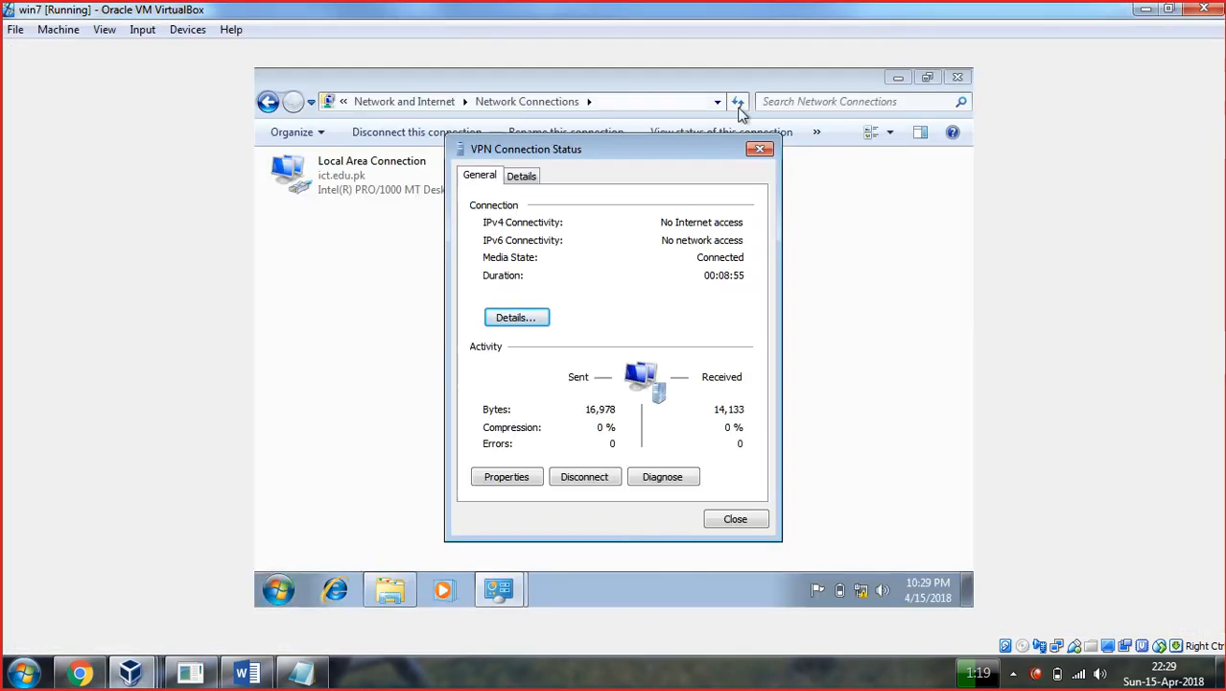
pyautogui.click(759, 150)
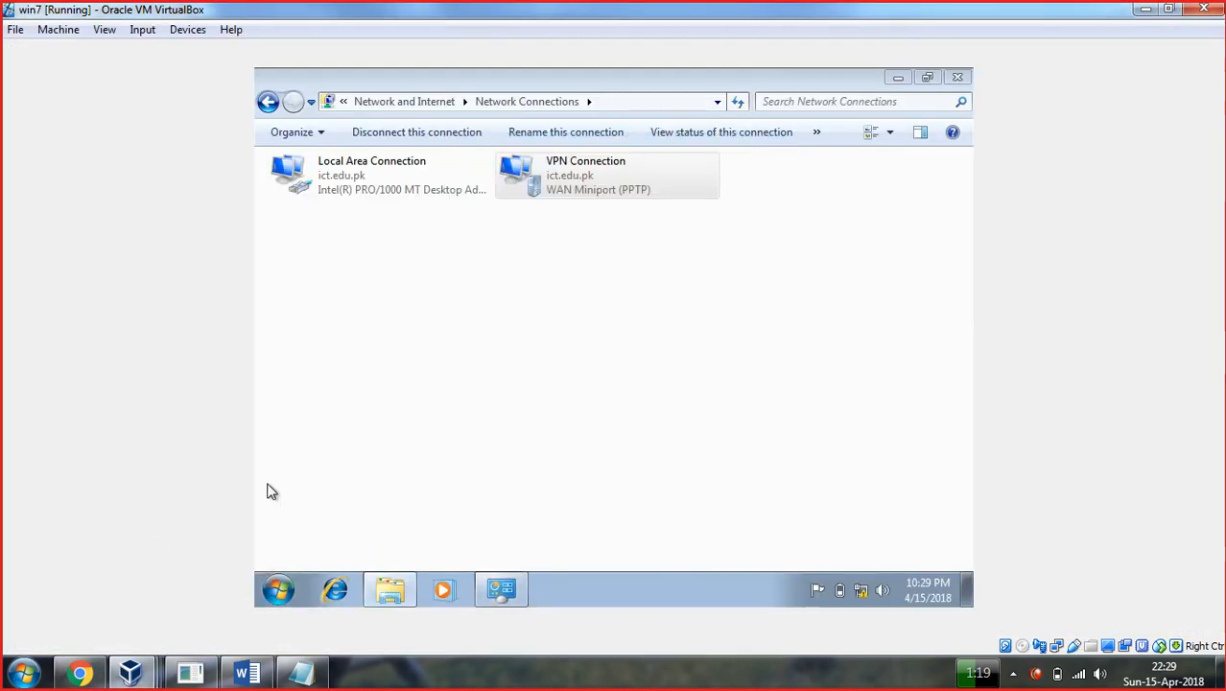
# Disconnect the VPN Connection from the Windows 7 tray network list.
pyautogui.click(278, 589)
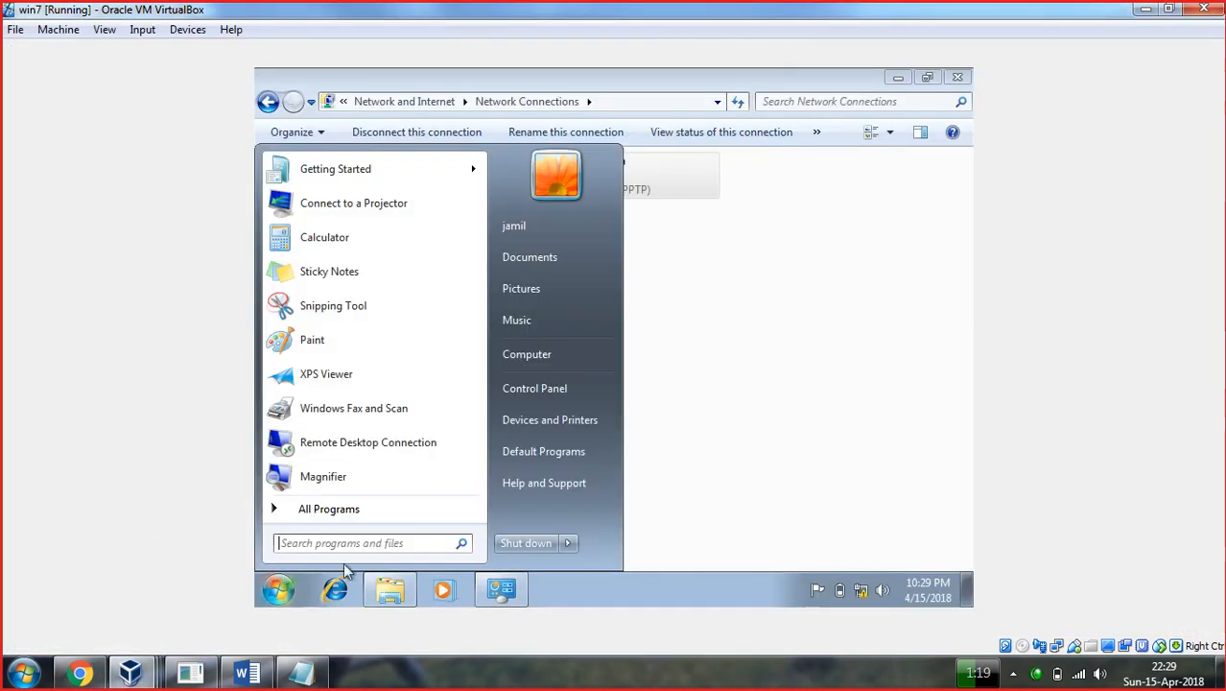
pyautogui.click(864, 592)
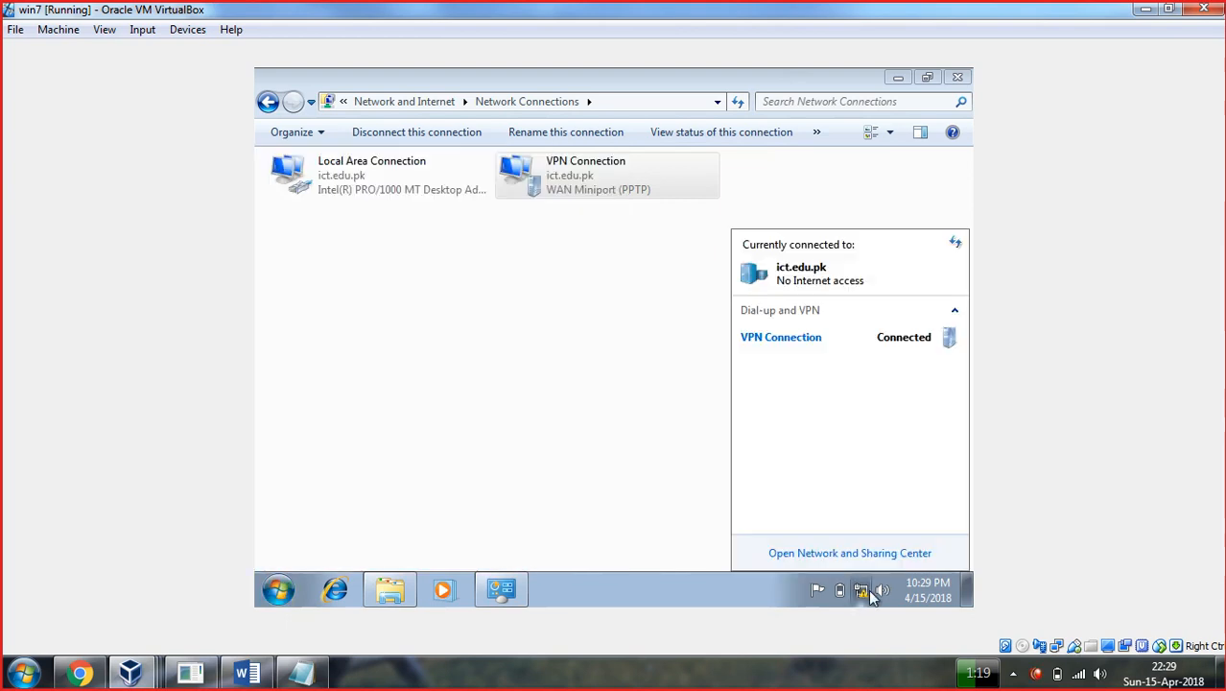
pyautogui.click(852, 349)
pyautogui.click(921, 367)
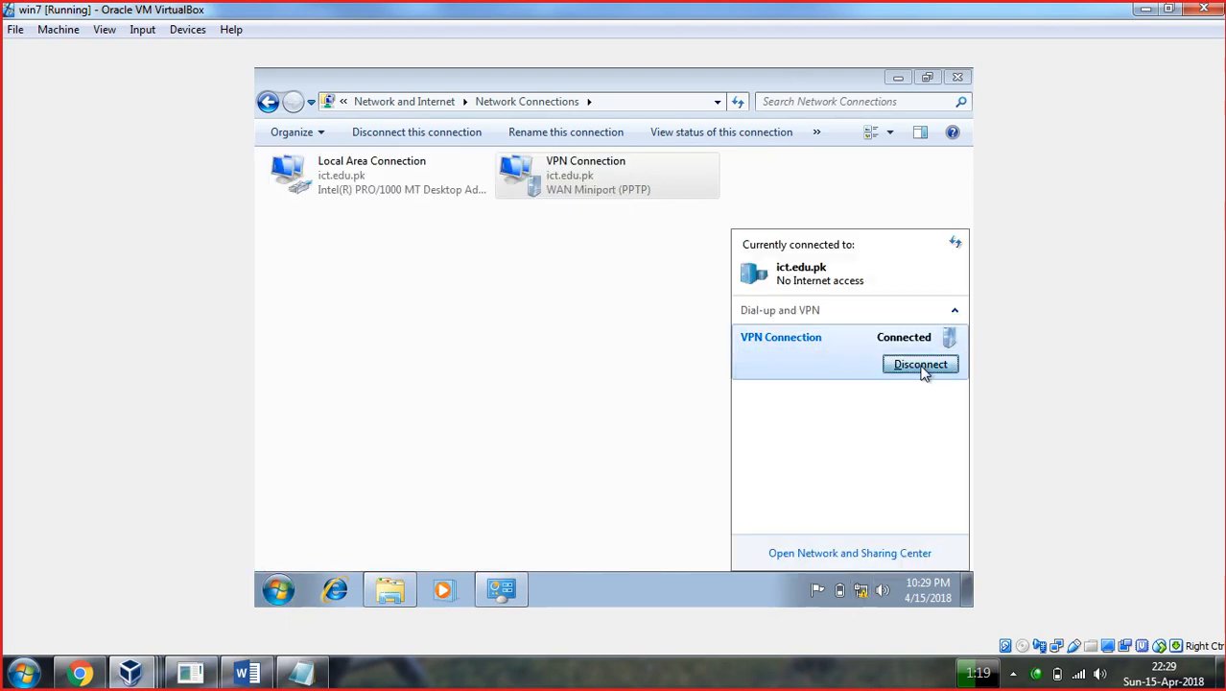
pyautogui.click(673, 347)
# Reconnect the VPN Connection with the user's password and confirm it reads Connected.
pyautogui.click(861, 589)
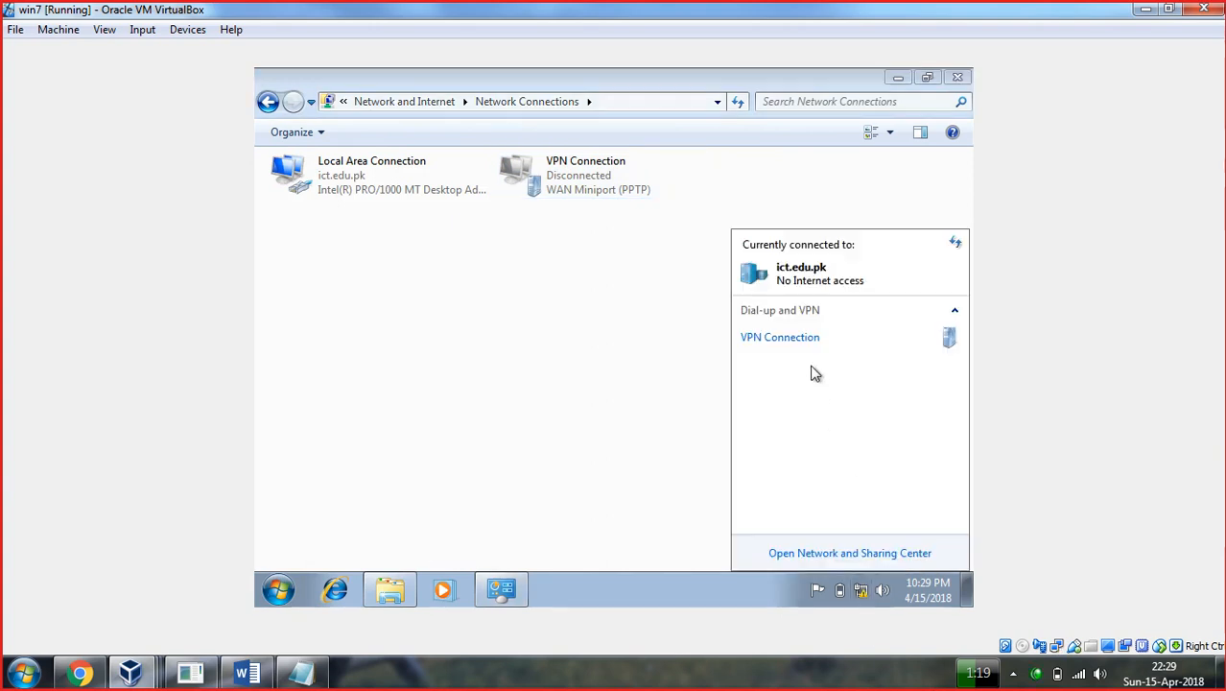
pyautogui.click(806, 340)
pyautogui.click(906, 359)
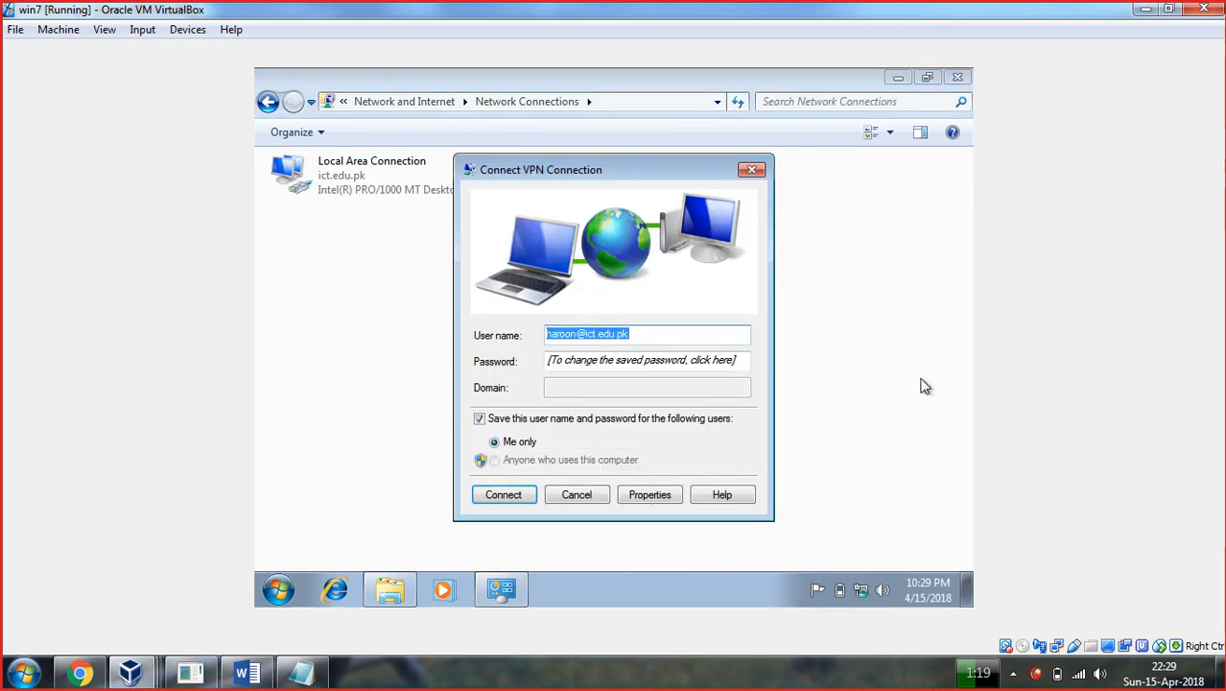
pyautogui.press('Tab')
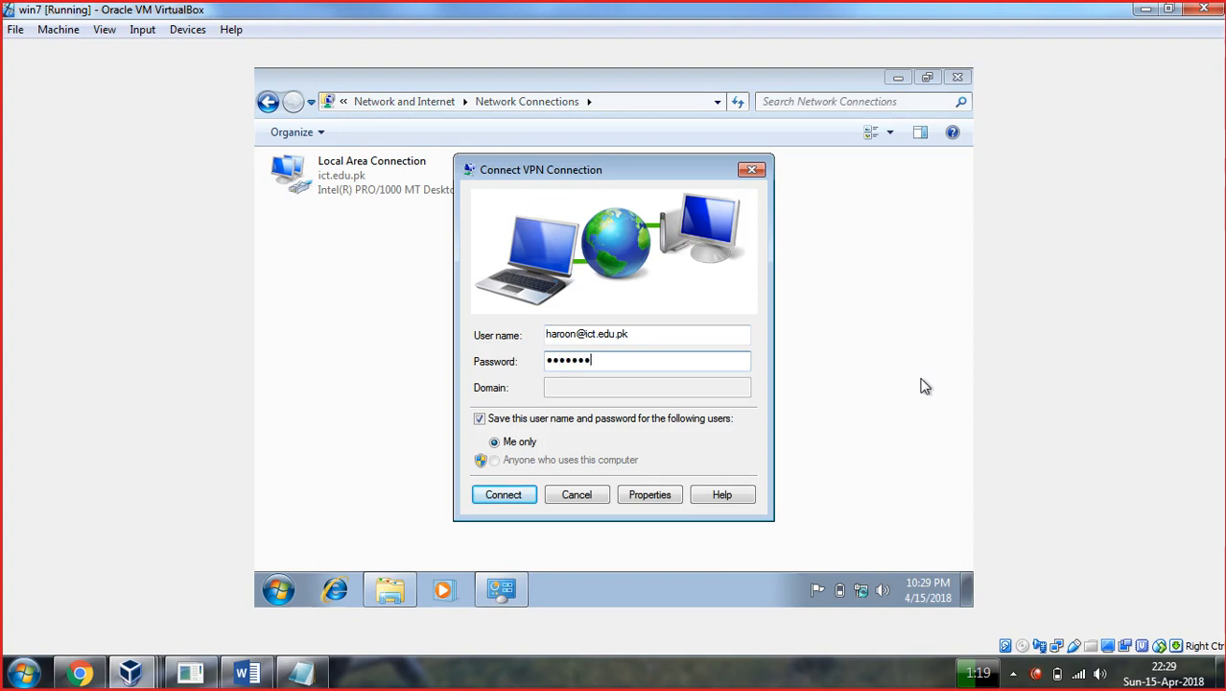
pyautogui.press('Return')
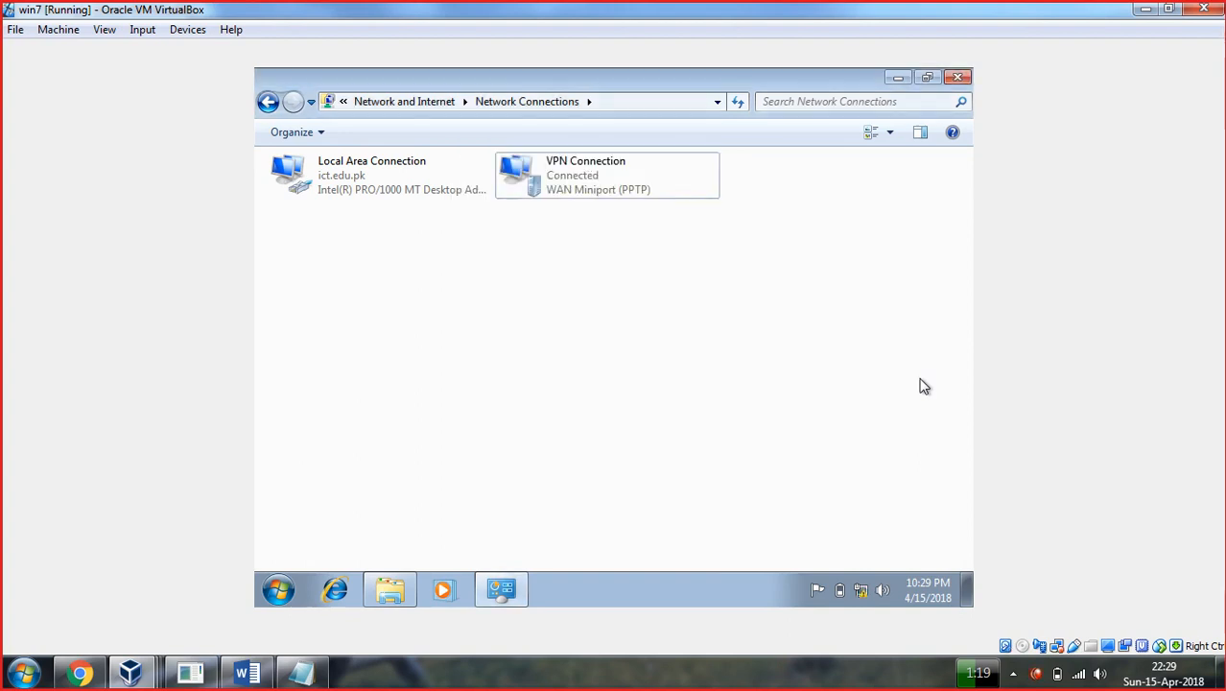
pyautogui.click(861, 590)
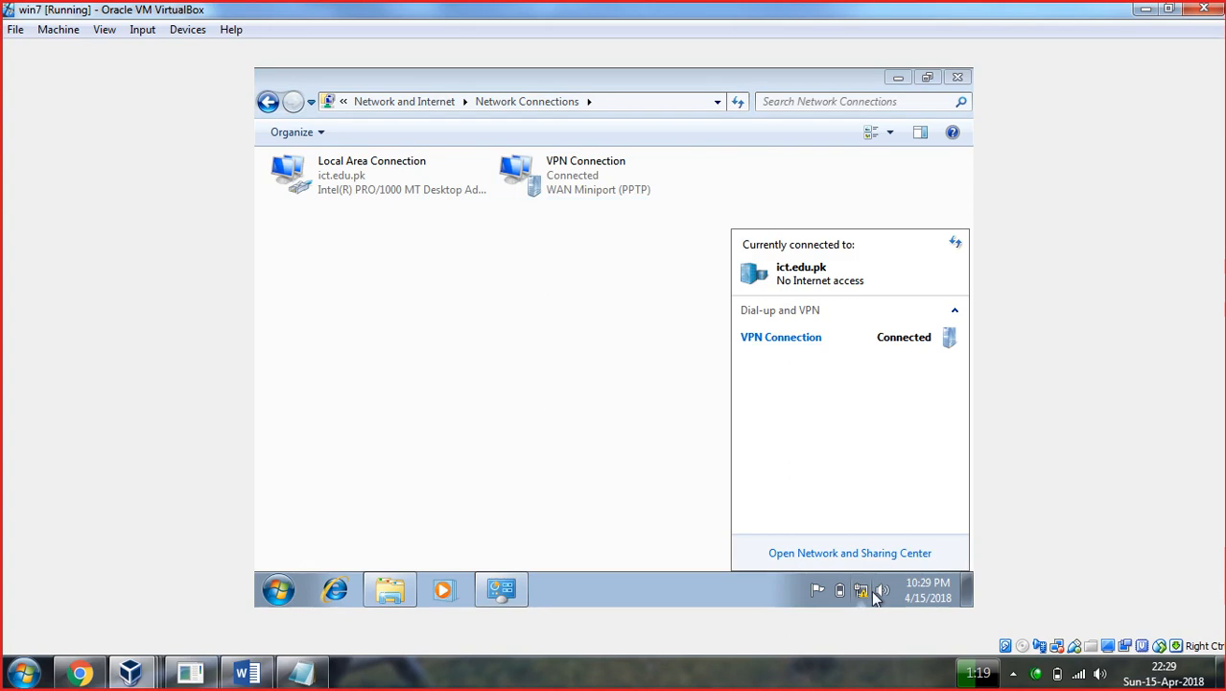
pyautogui.click(1144, 13)
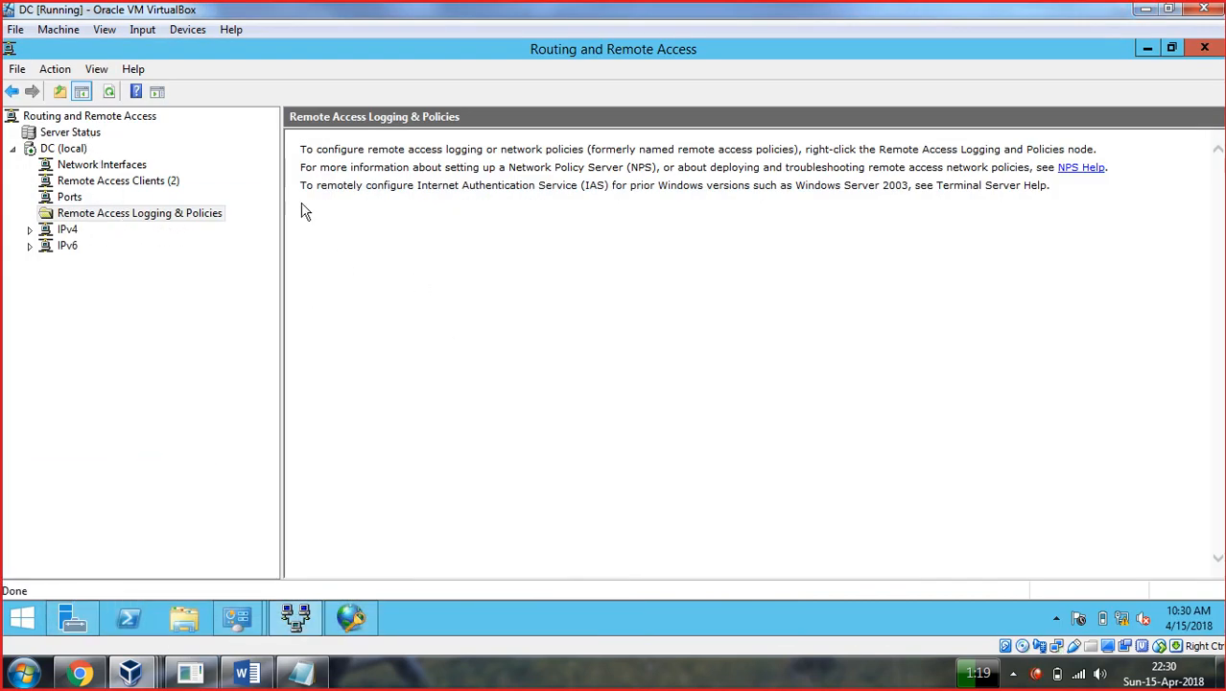
# Reopen Routing and Remote Access from Server Manager Tools and select DC (local).
pyautogui.click(1147, 48)
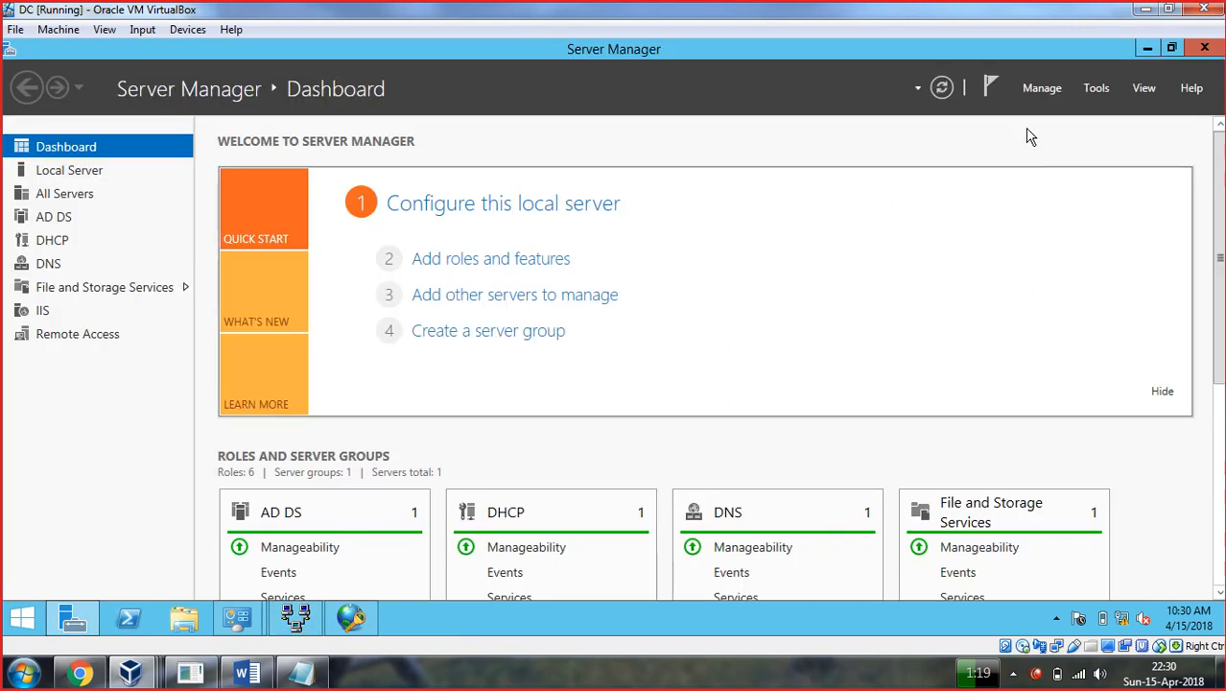
pyautogui.click(1096, 87)
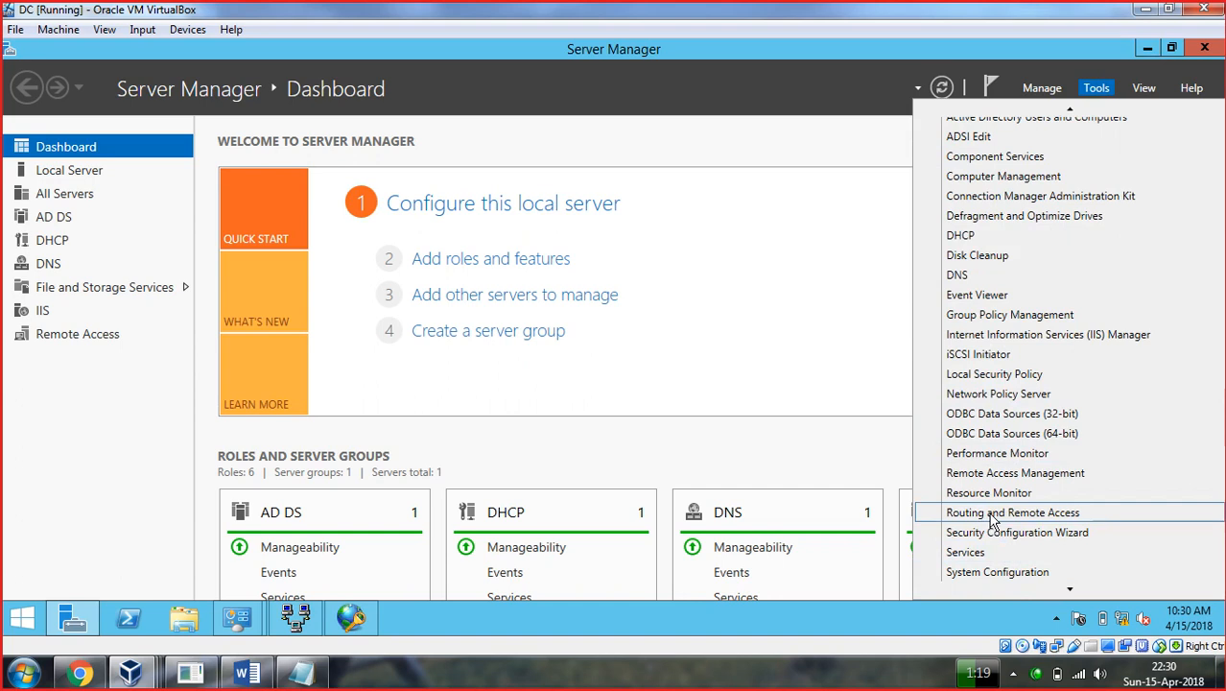
pyautogui.click(993, 519)
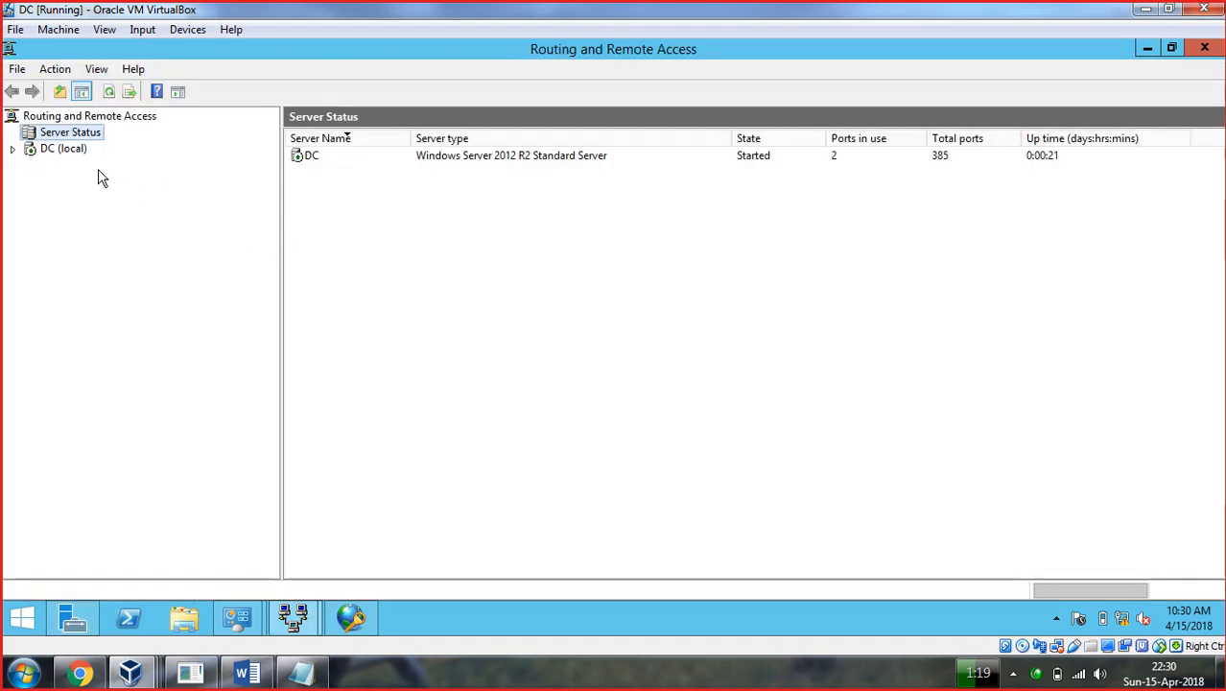
pyautogui.click(77, 150)
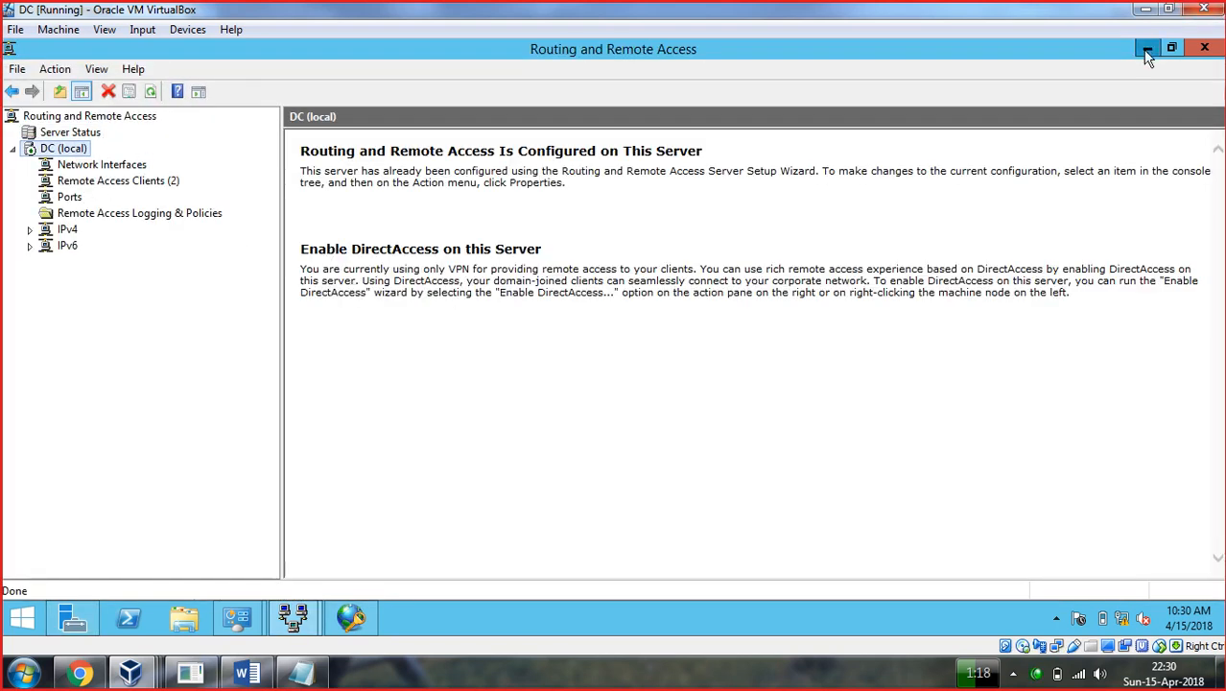
pyautogui.click(1148, 47)
# Open Active Directory Users and Computers from Server Manager Tools.
pyautogui.click(1099, 87)
pyautogui.scroll(2, 1082, 179)
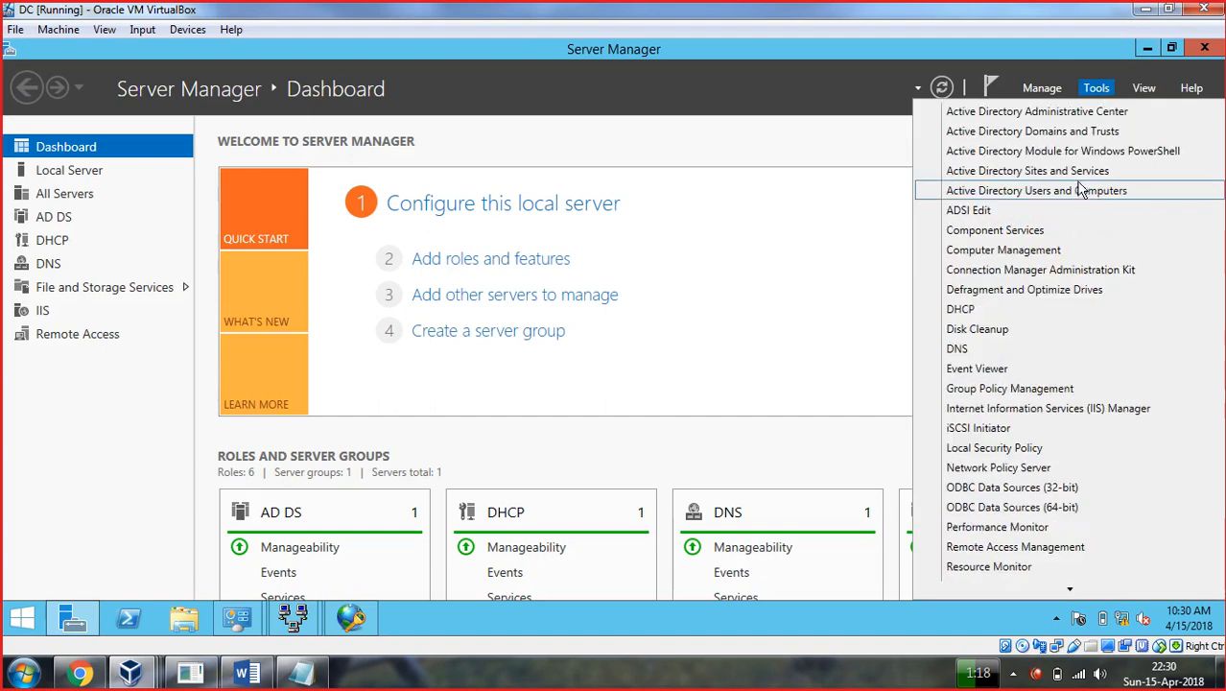
pyautogui.click(1065, 192)
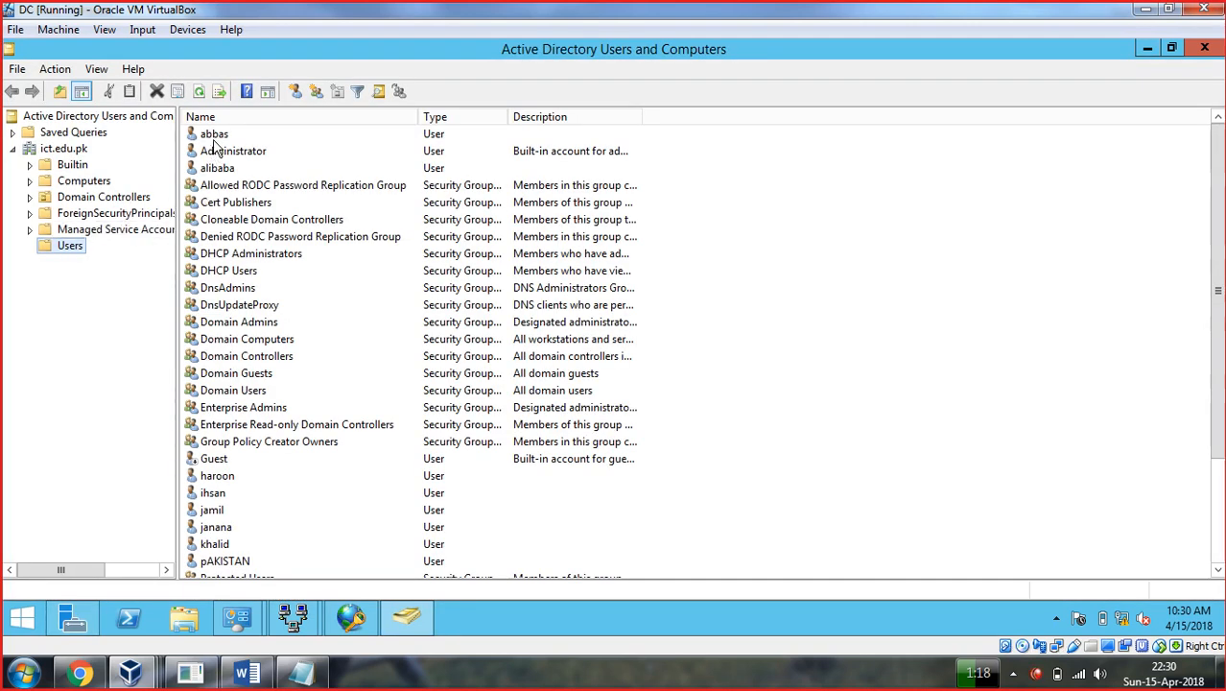
# Set the VPN user's Dial-in permission to 'Control access through NPS Network Policy' and save.
pyautogui.rightClick(215, 138)
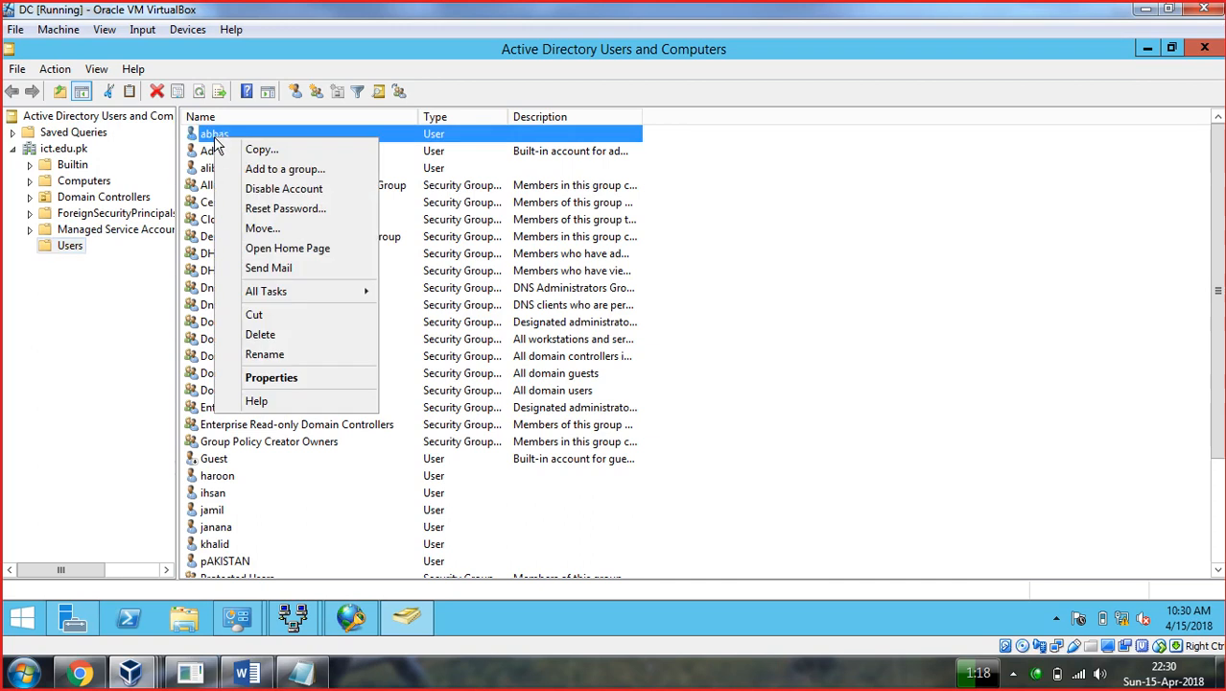
pyautogui.rightClick(257, 474)
pyautogui.click(277, 438)
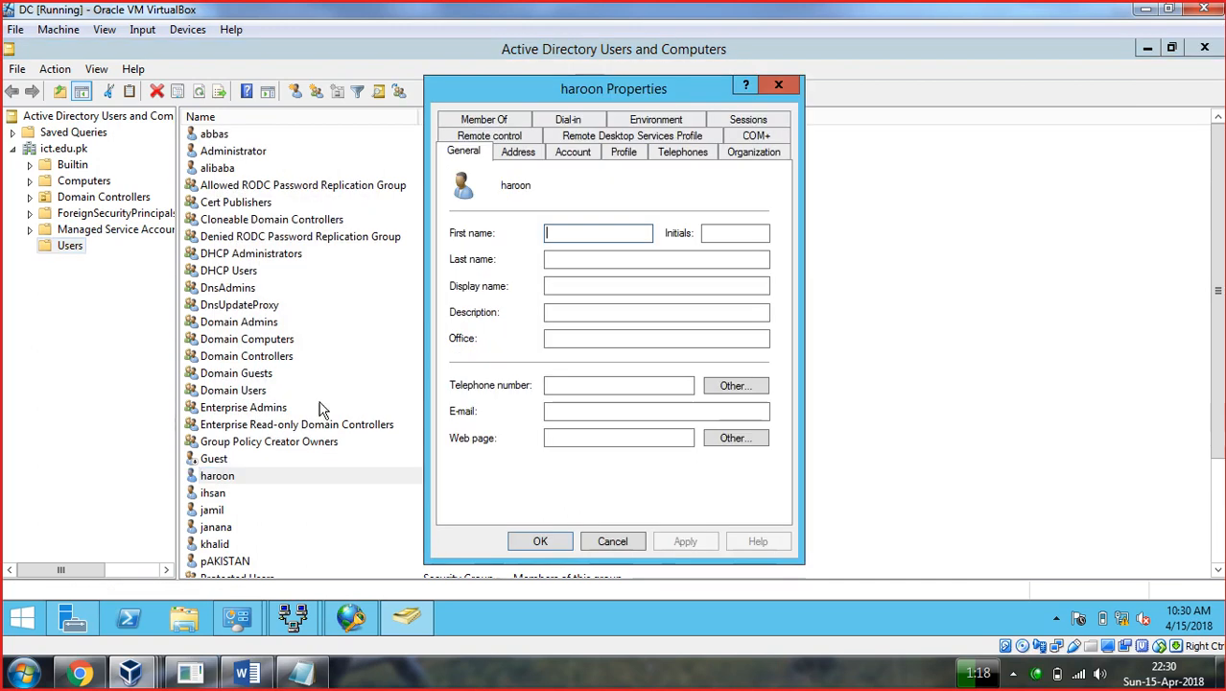
pyautogui.click(569, 120)
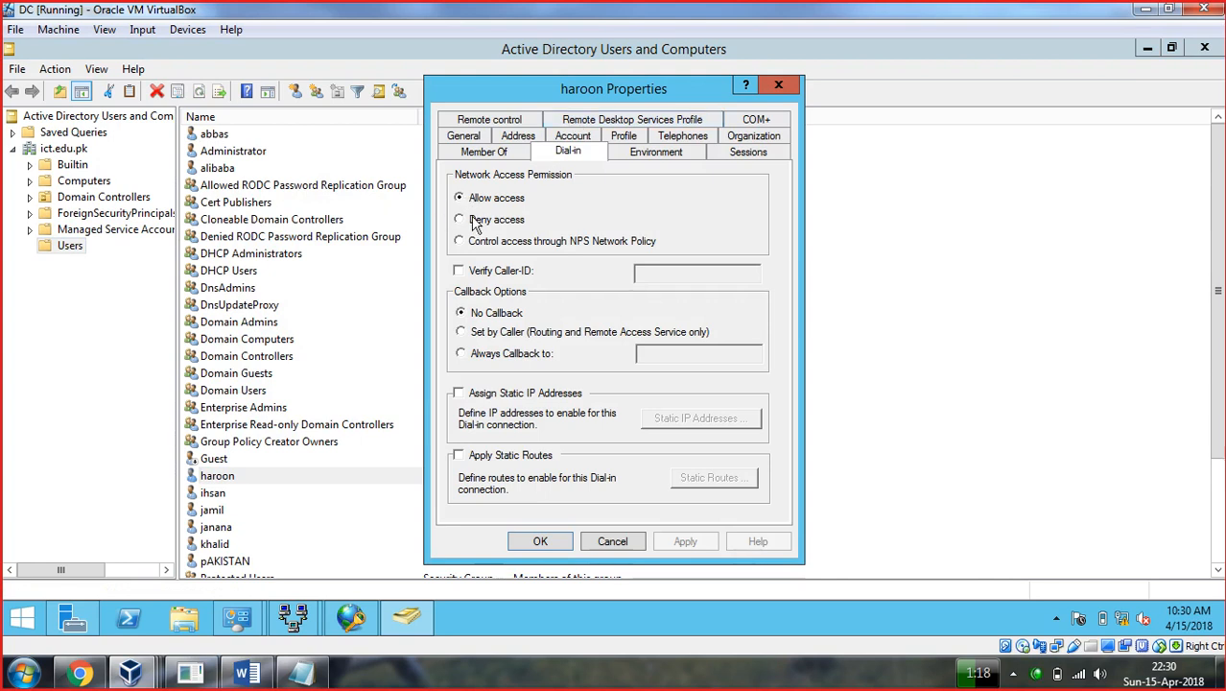
pyautogui.click(460, 242)
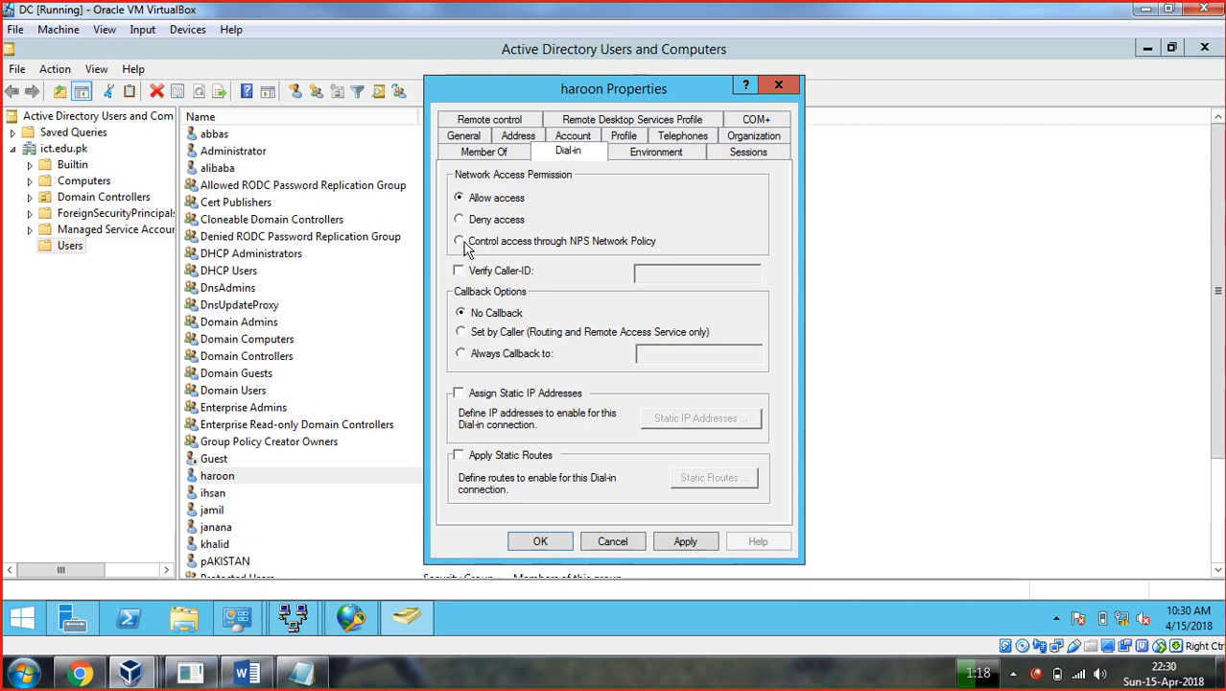
pyautogui.click(461, 243)
pyautogui.click(540, 543)
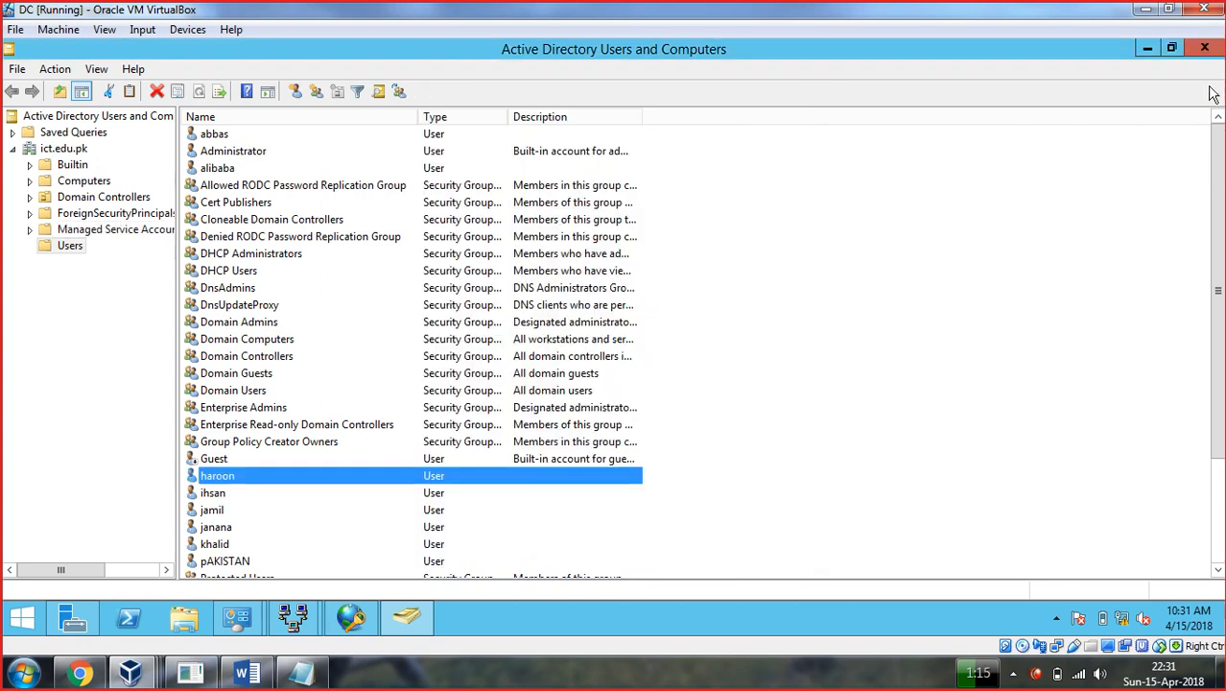
# Minimize ADUC, the server VM, Notepad, Chrome and the Windows 10 VM after checking its VPN.
pyautogui.click(1148, 47)
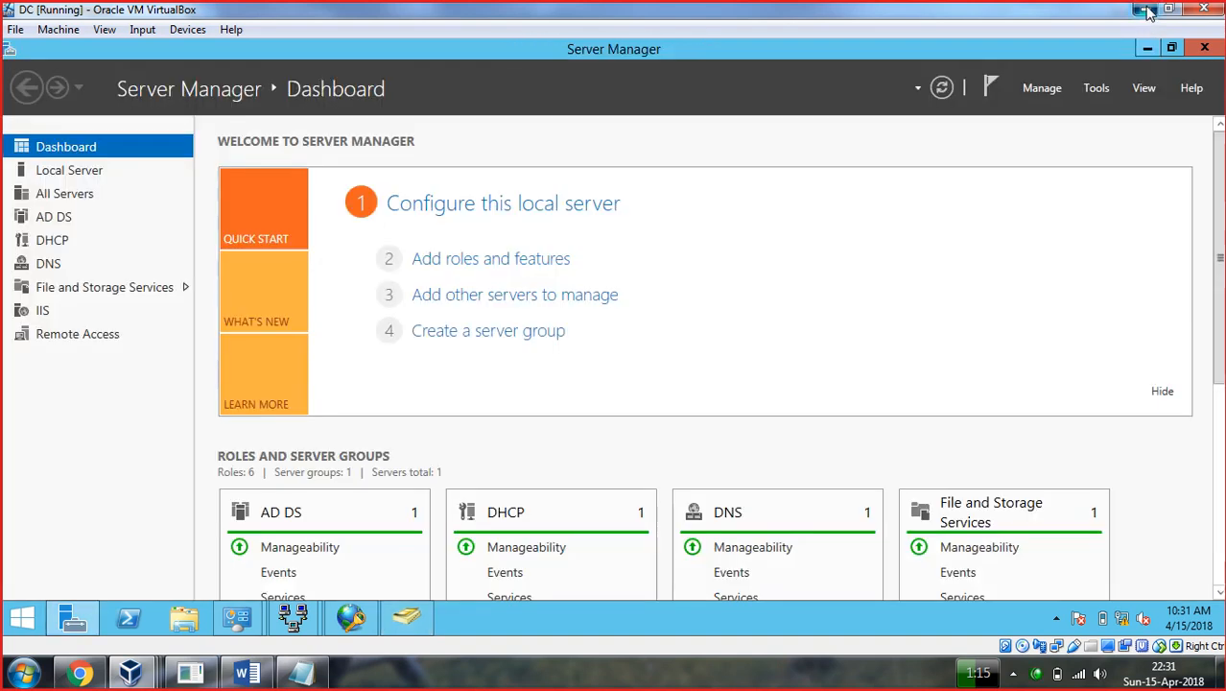
pyautogui.click(1148, 9)
pyautogui.click(1142, 13)
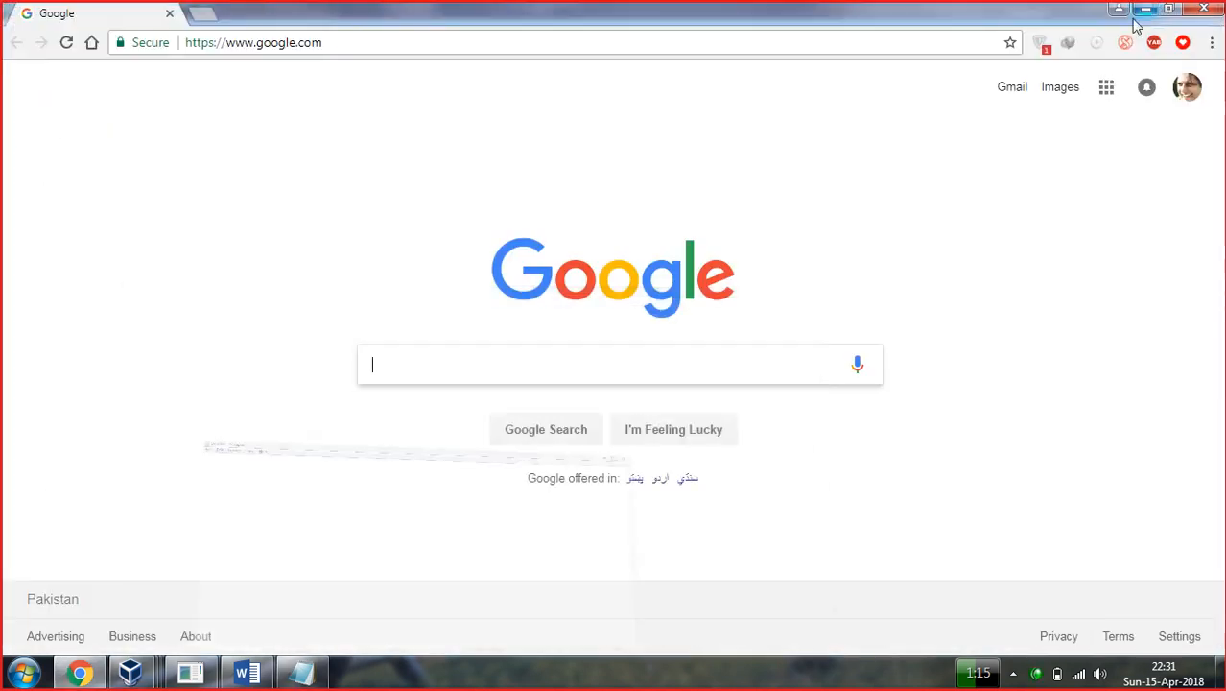
pyautogui.click(1144, 11)
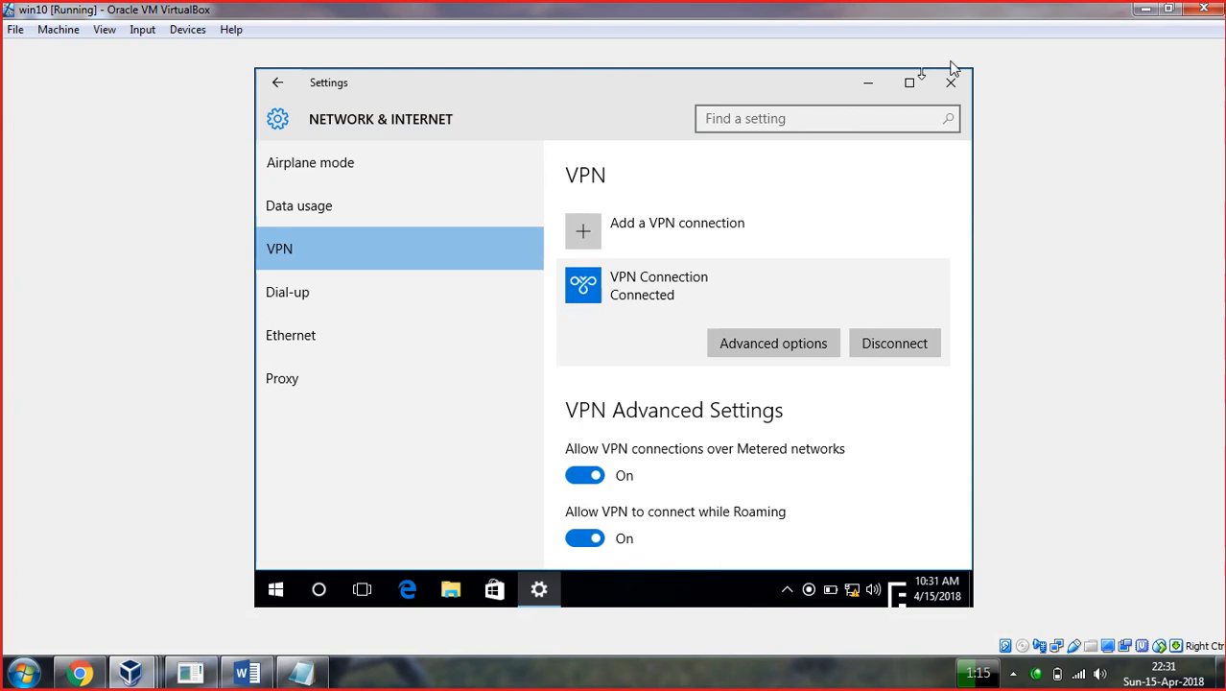
pyautogui.click(1146, 10)
# Refresh the host desktop from its context menu.
pyautogui.rightClick(731, 98)
pyautogui.click(762, 144)
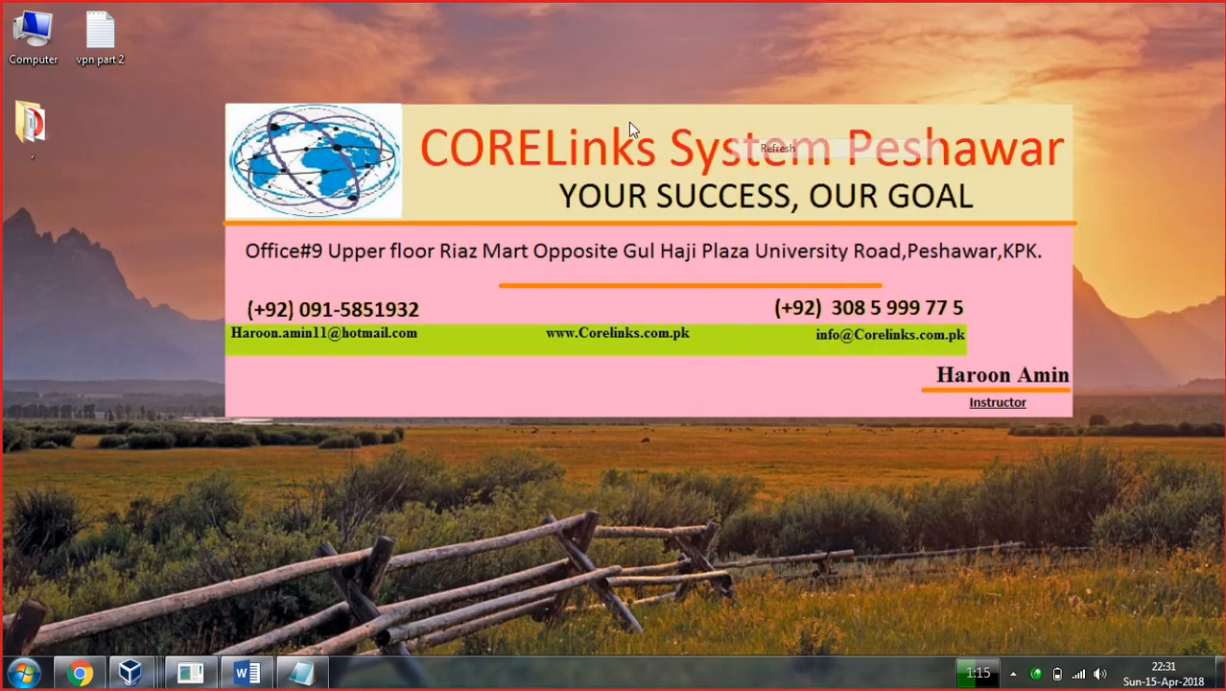
pyautogui.rightClick(624, 122)
pyautogui.rightClick(608, 138)
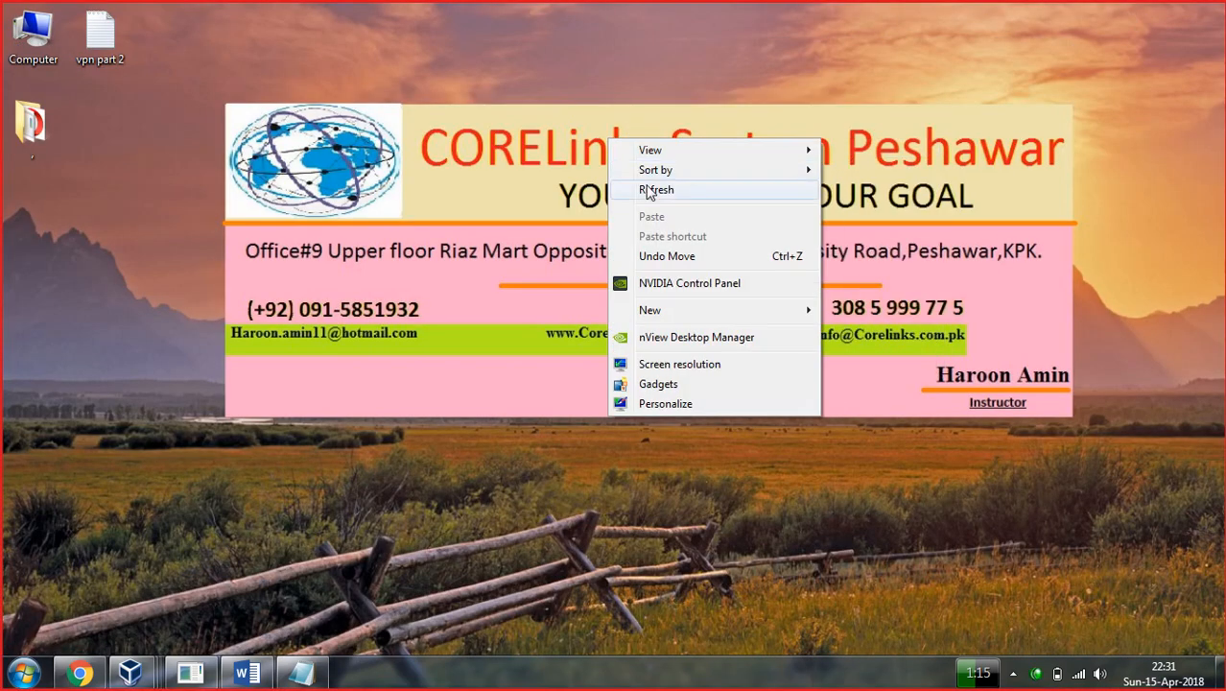
pyautogui.click(650, 192)
pyautogui.rightClick(587, 143)
pyautogui.rightClick(585, 165)
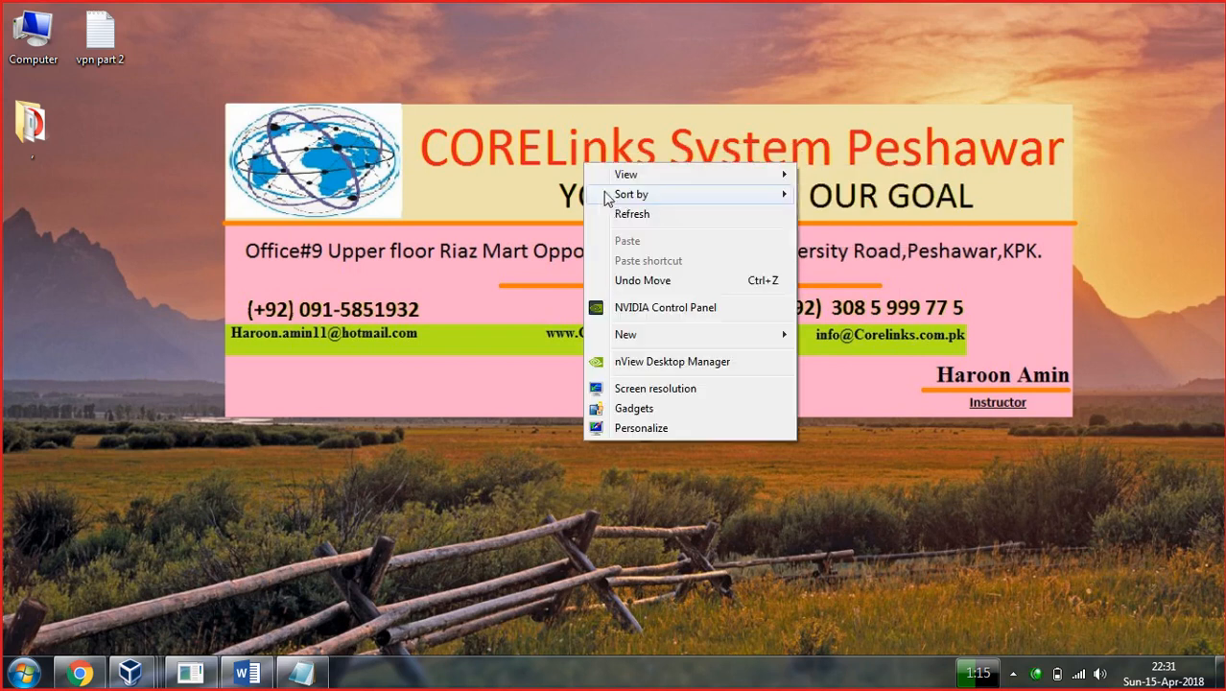